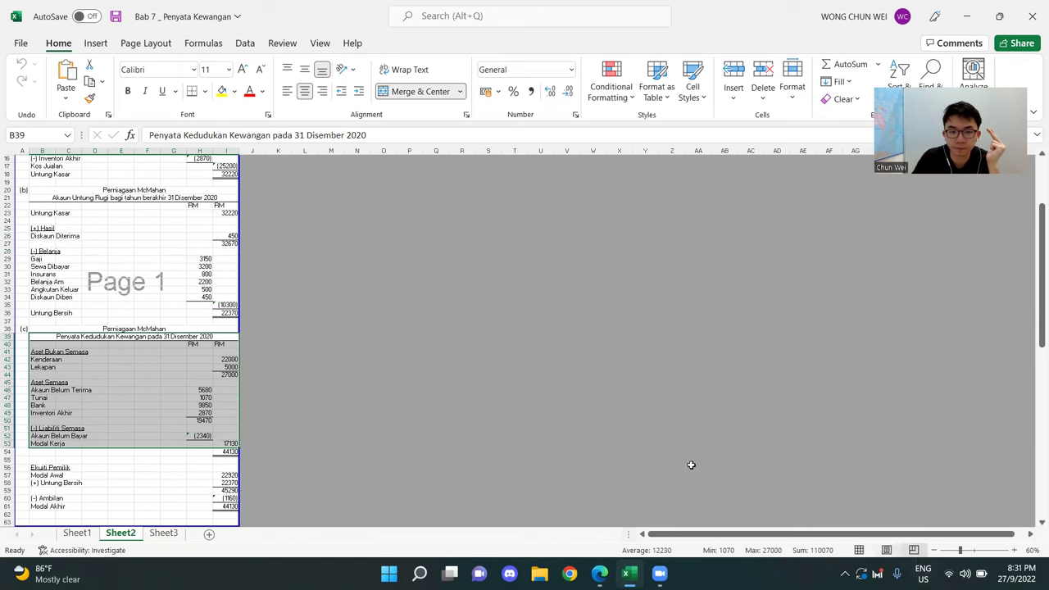
- Show Sheet2 in normal view and review the Jurnal Am entries for question 30
left_click(858, 549)
scroll(349, 353, "down", 15)
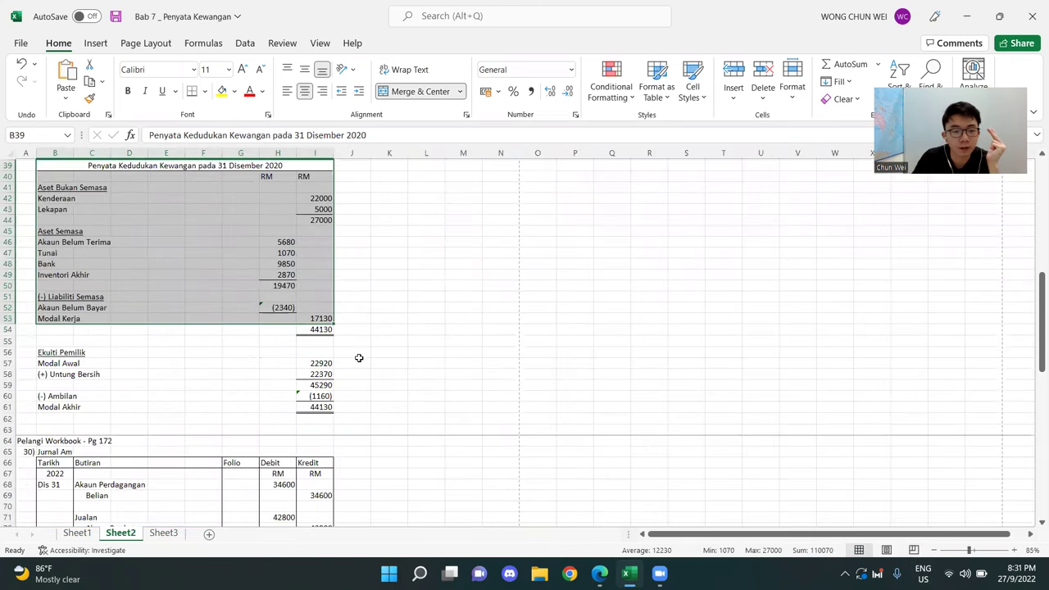
scroll(502, 386, "up", 1)
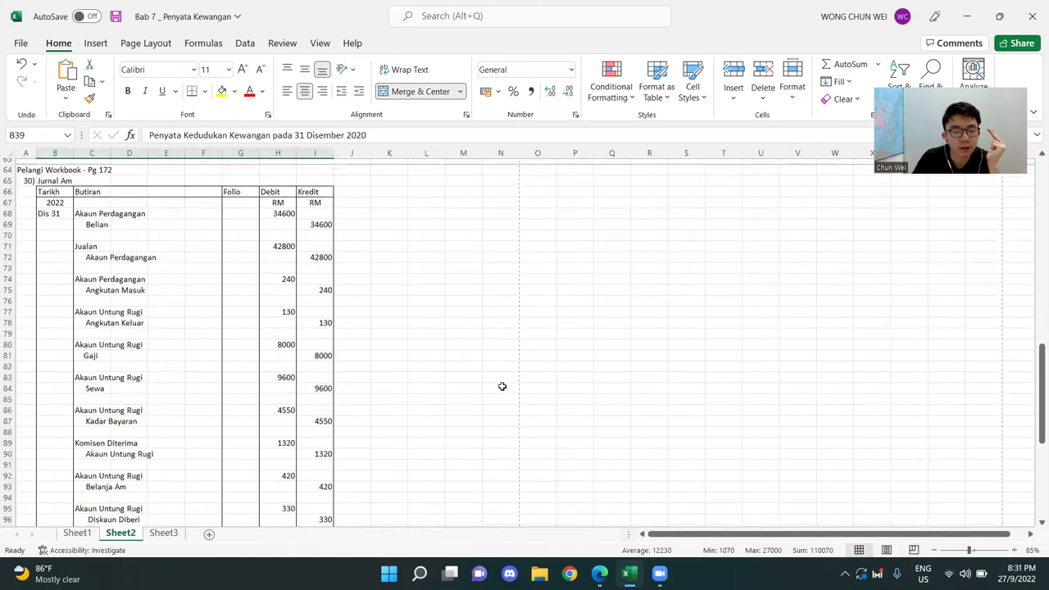
left_click(503, 386)
left_click_drag(27, 193, 393, 473)
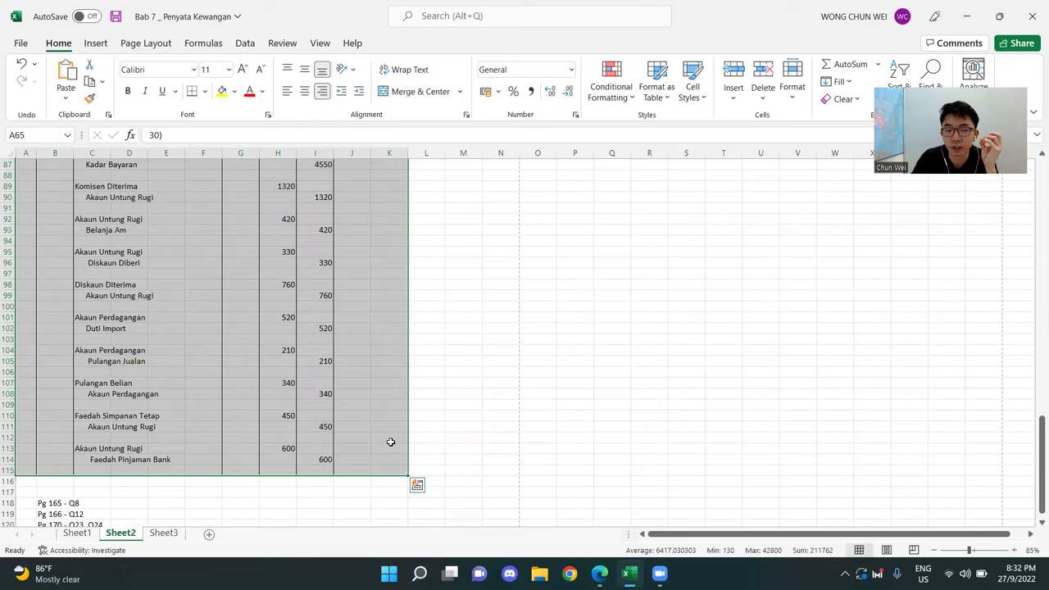
scroll(492, 366, "up", 3)
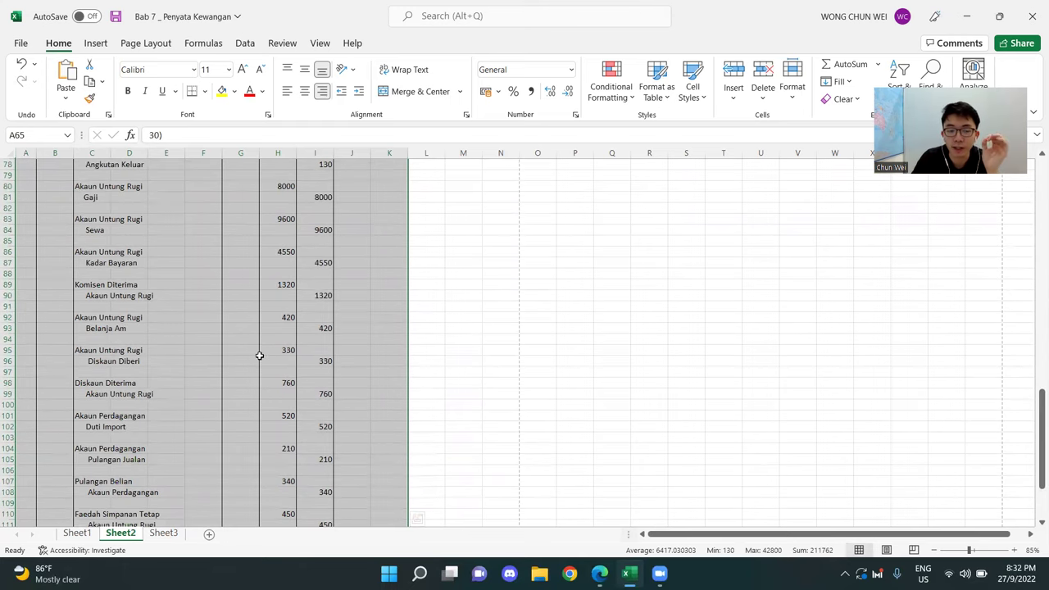
- Open the empty Sheet3, switch to the Bab 7 - Extra Exercise PDF in Edge and read Soalan 30 and Soalan 31
left_click(166, 533)
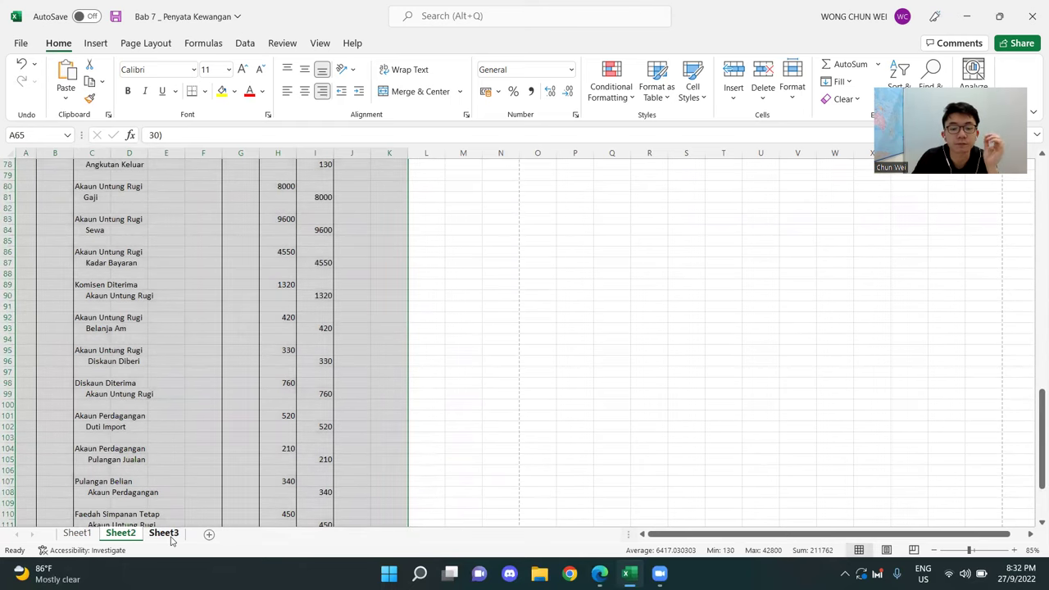
mouse_move(628, 574)
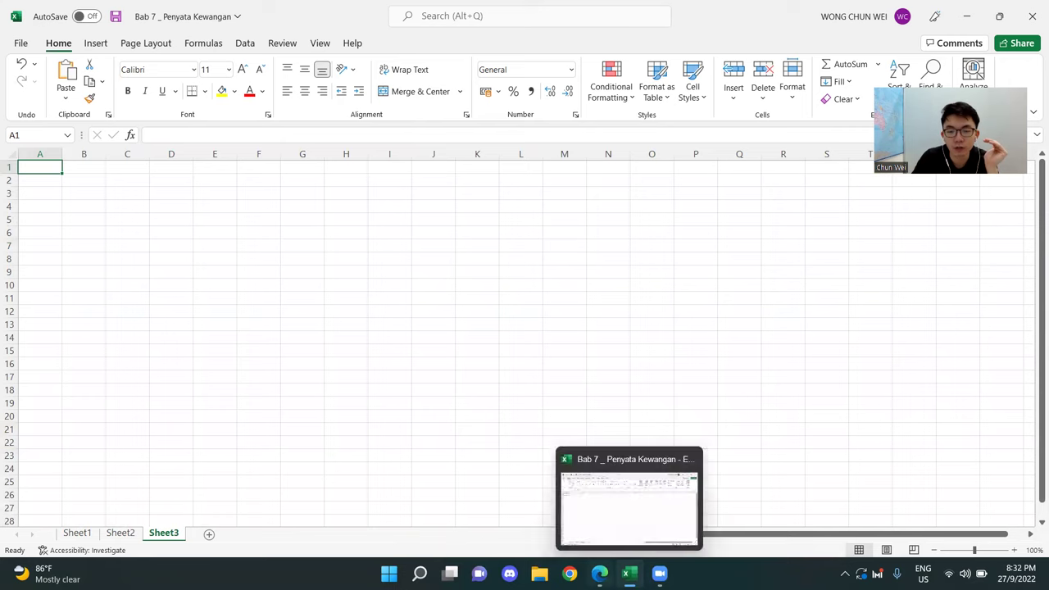
left_click(566, 492)
scroll(608, 421, "down", 2)
scroll(610, 423, "up", 2)
scroll(609, 423, "down", 4)
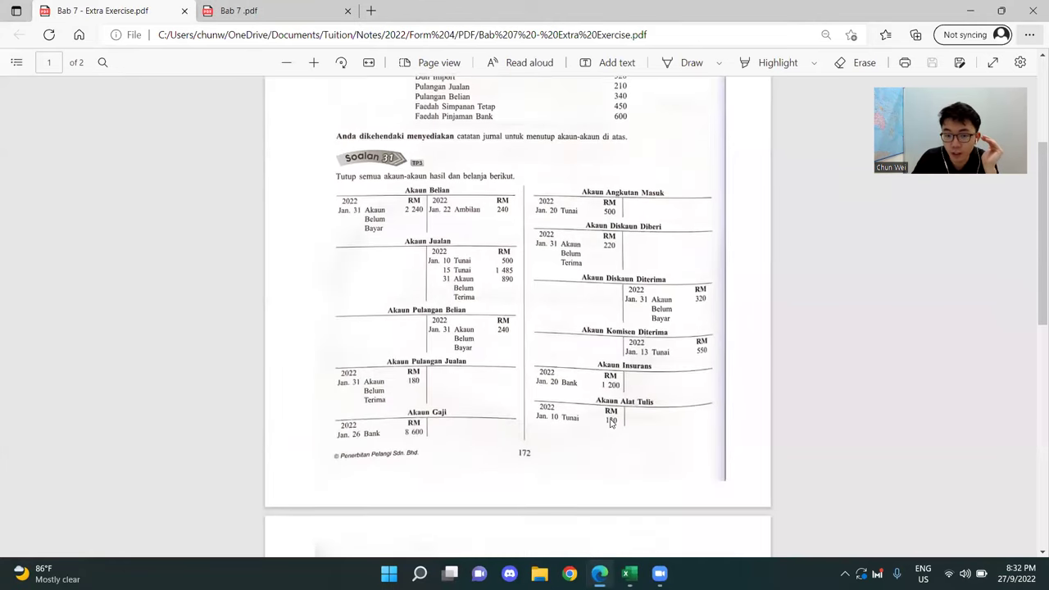
scroll(609, 422, "up", 2)
scroll(609, 421, "down", 1)
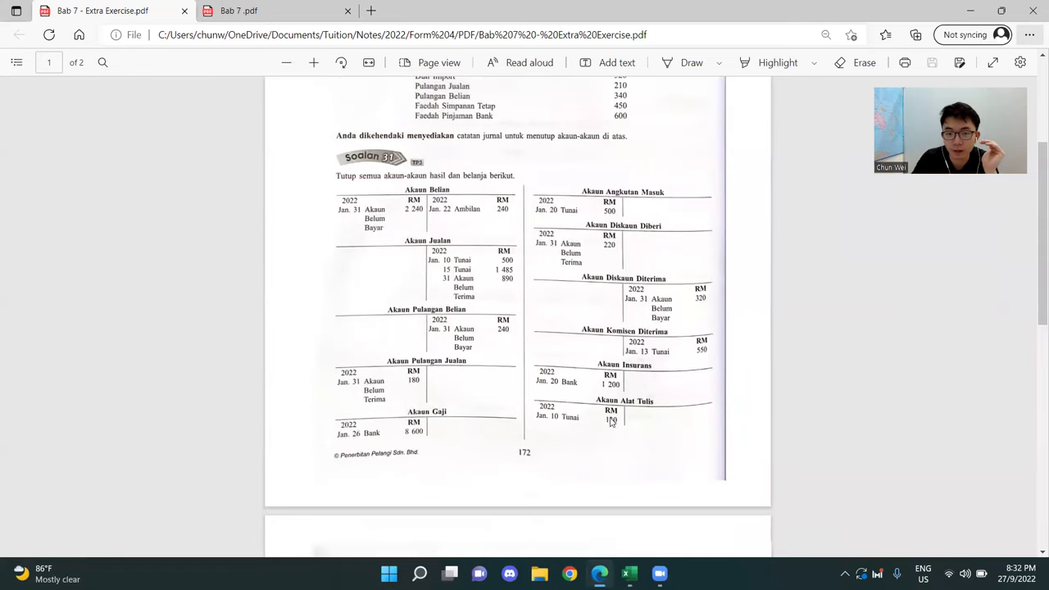
scroll(376, 342, "up", 3)
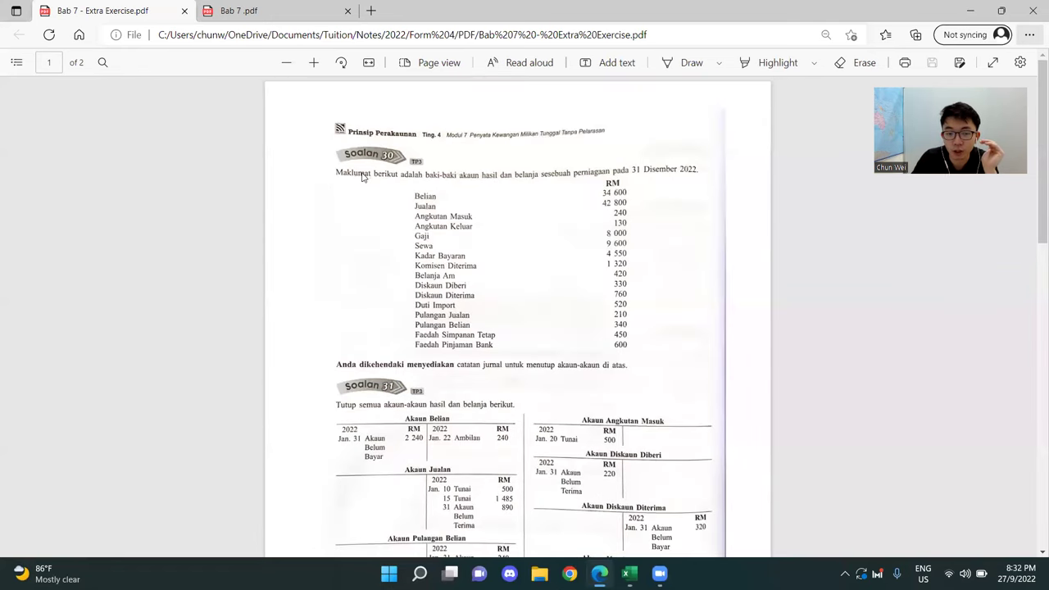
- Arrange the exercise PDF, showing Soalan 31, and the Excel workbook side by side on the screen
scroll(518, 281, "down", 3)
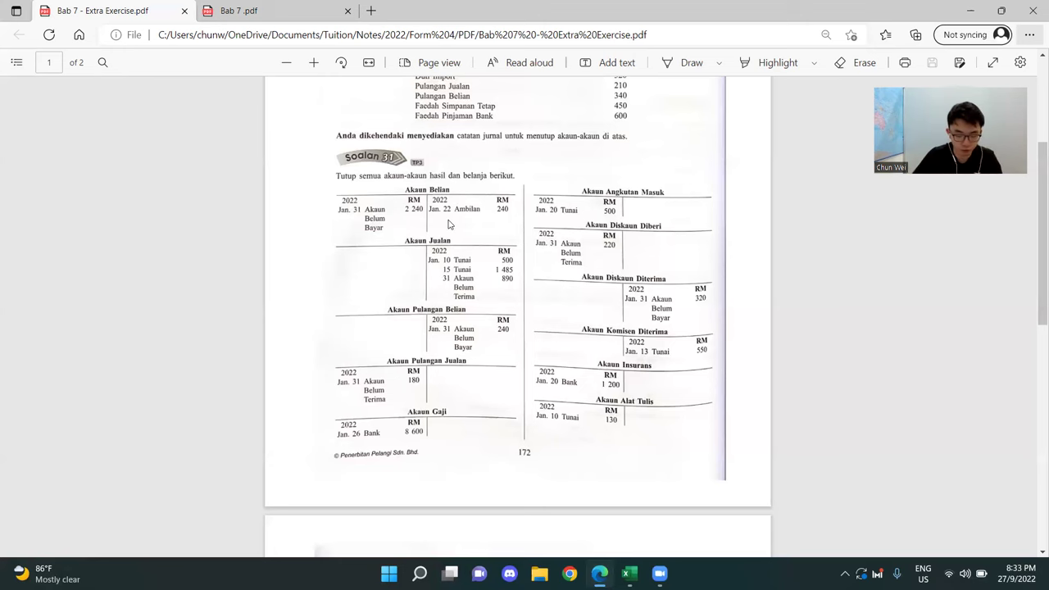
key("super+Left")
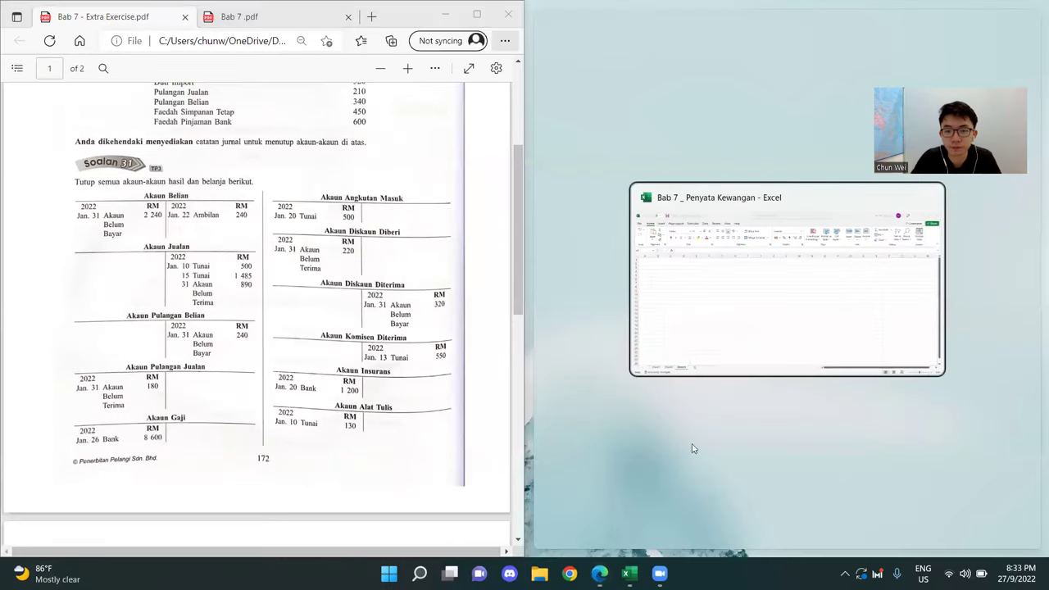
left_click(733, 292)
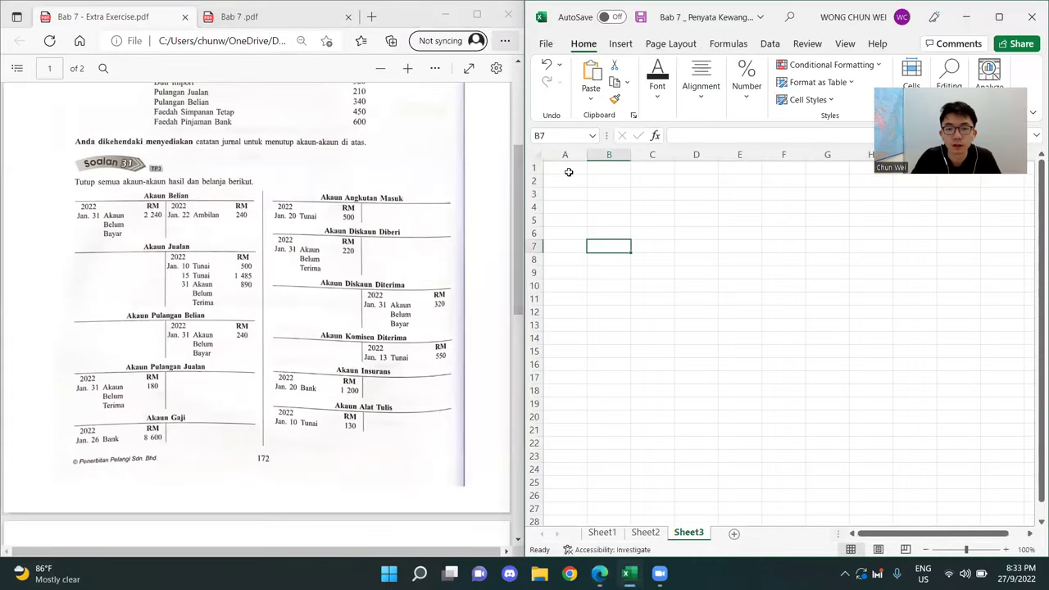
- Copy the heading "Pelangi Workbook - Pg 172" from Sheet2 into cell A1 of Sheet3
left_click(646, 531)
scroll(653, 428, "up", 8)
left_click(545, 252)
left_click_drag(545, 241, 625, 242)
key("ctrl+c")
left_click(689, 531)
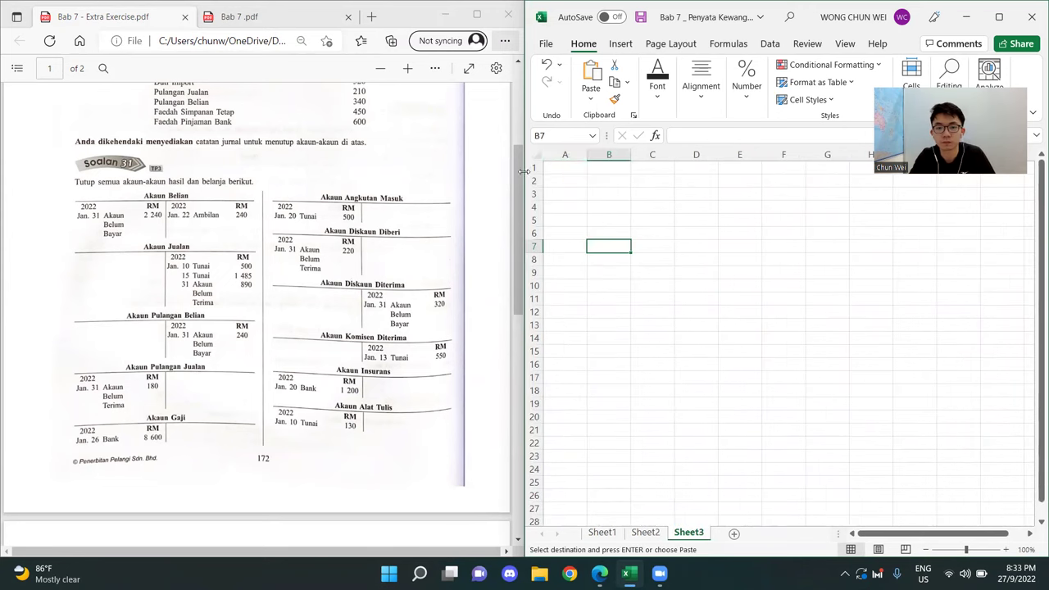
left_click(560, 166)
key("ctrl+v")
left_click(631, 255)
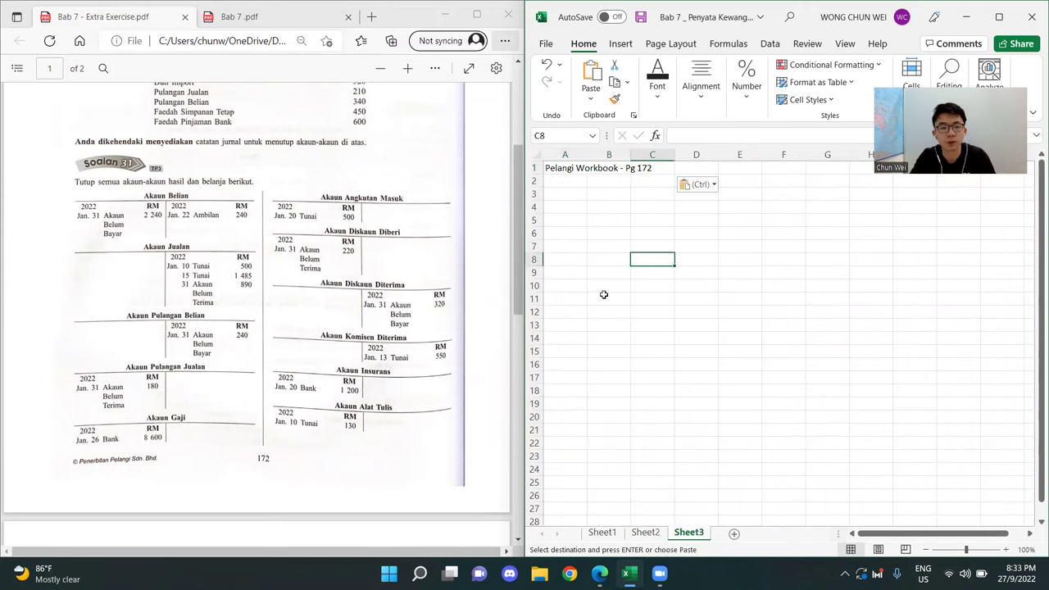
- Narrow column A and enter the question number 31) as text in cell A2
left_click(565, 179)
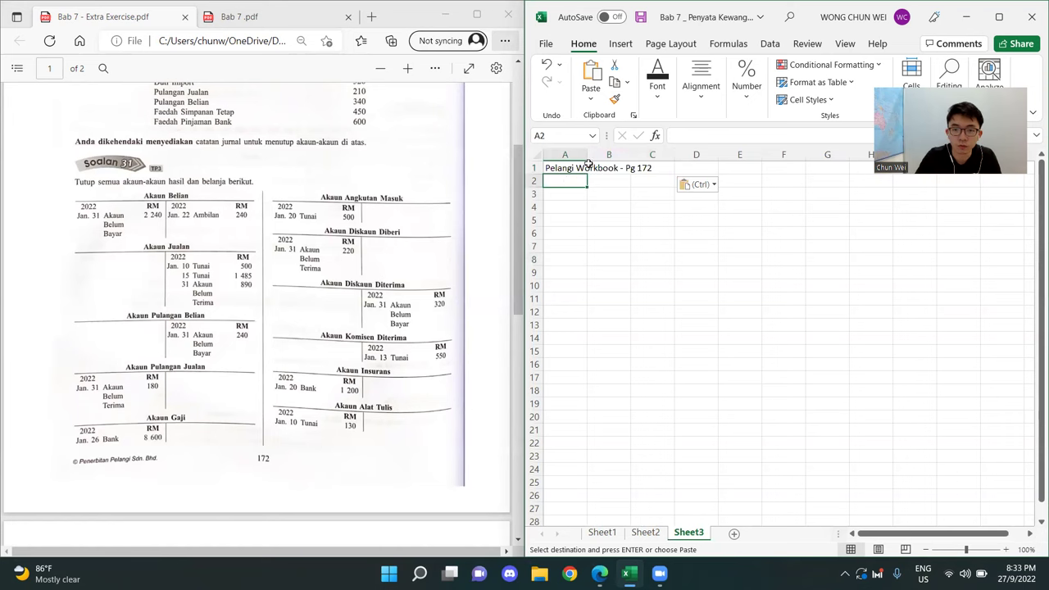
left_click_drag(587, 156, 566, 161)
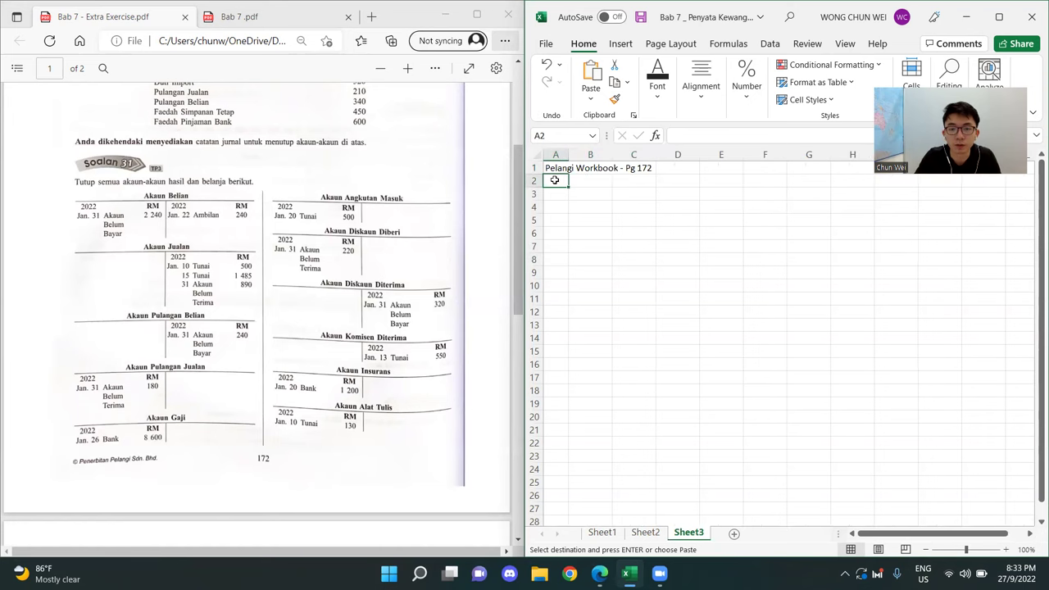
double_click(555, 181)
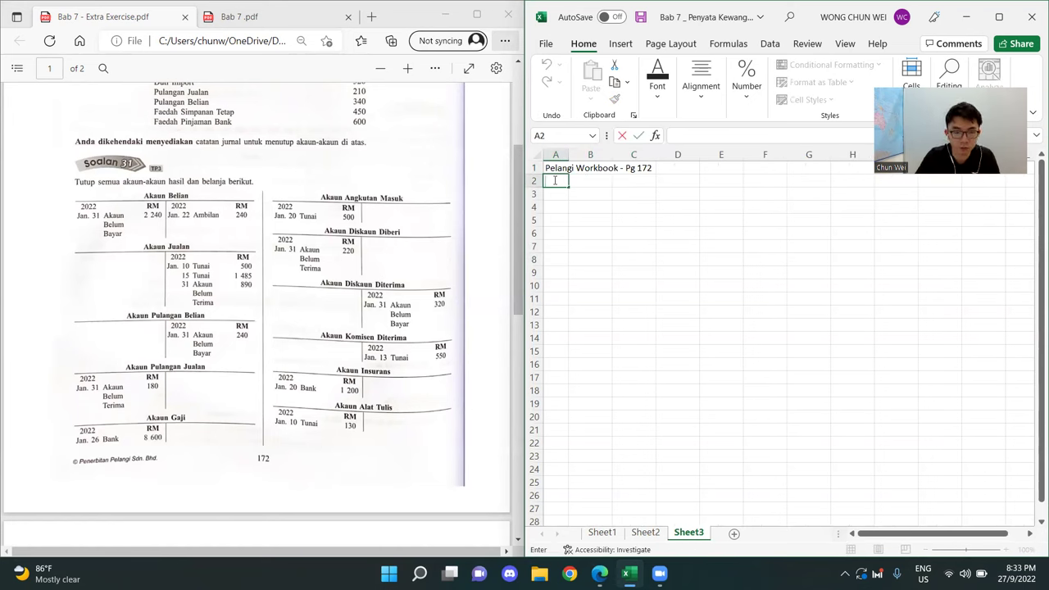
type("'31")
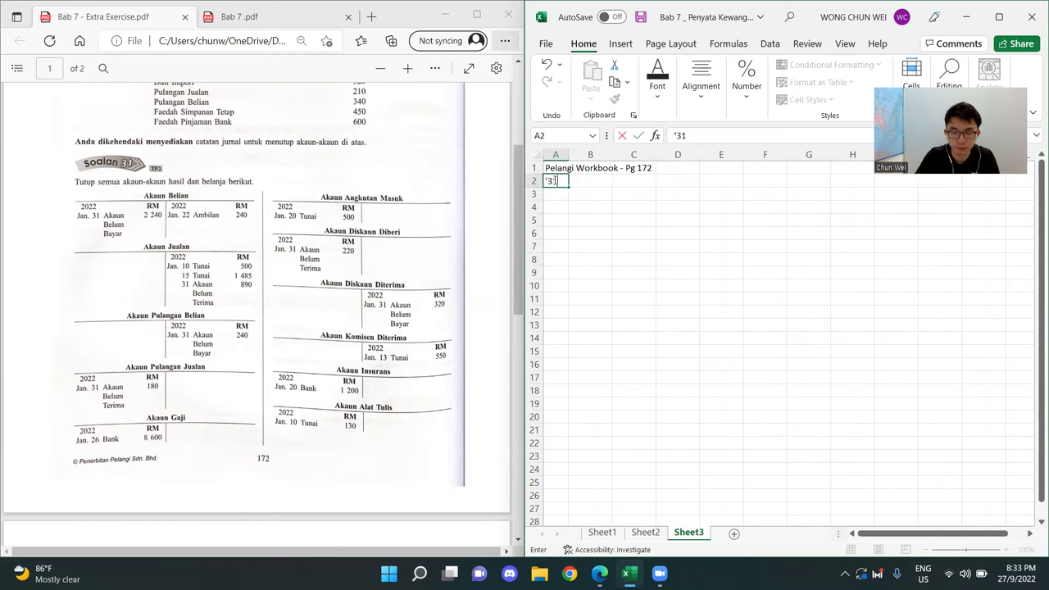
type(")")
key("Return")
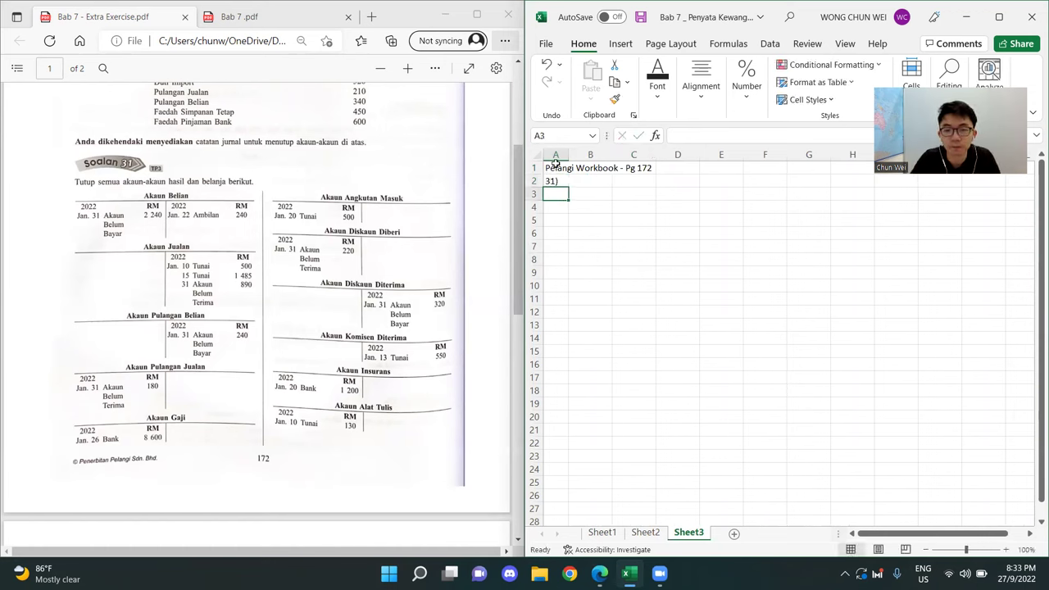
- Right-align column A, but keep the workbook heading in A1 left-aligned
left_click(555, 155)
left_click(700, 82)
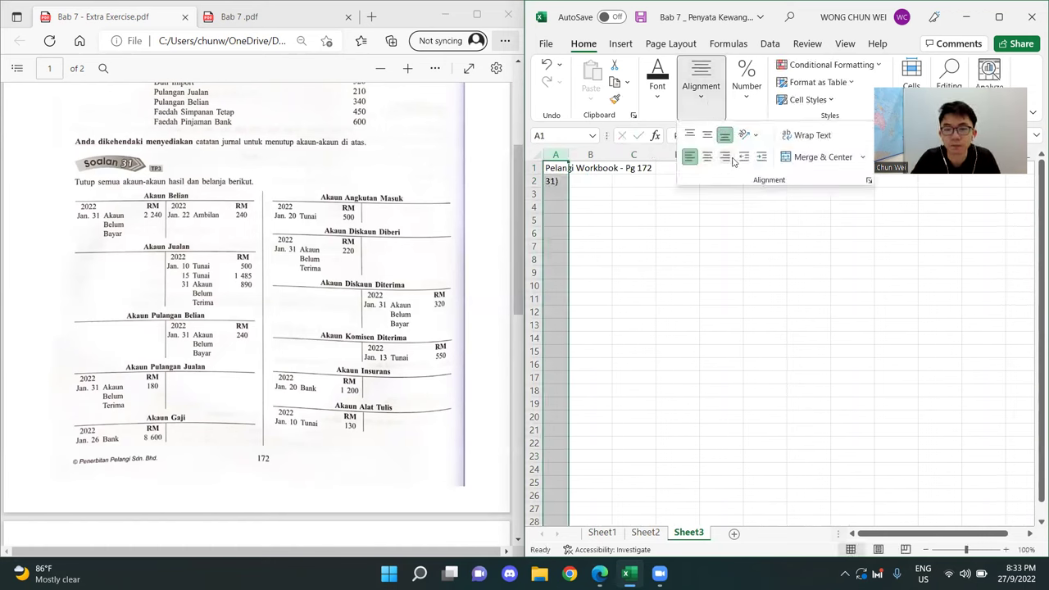
left_click(725, 156)
left_click(598, 230)
left_click(556, 168)
left_click(701, 82)
left_click(690, 156)
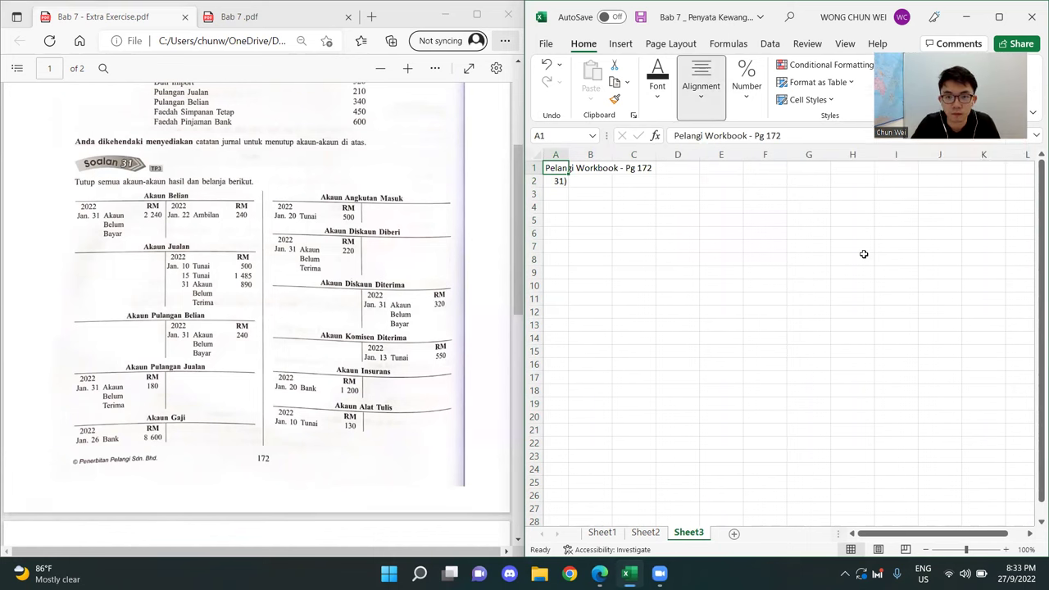
left_click(633, 285)
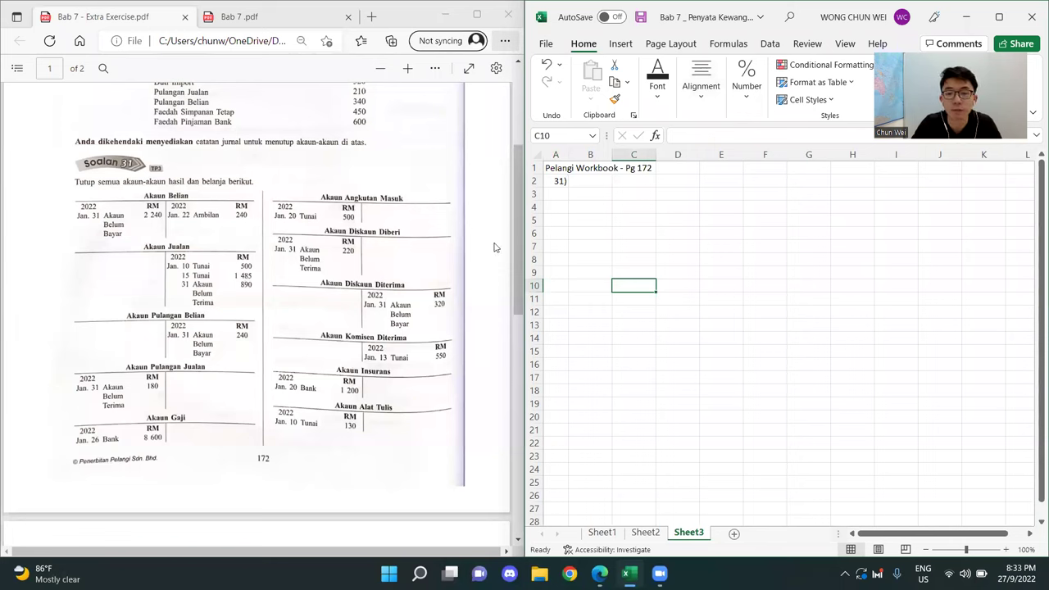
- Add a bottom border under cells B2:I2 as the top line of the T-account
left_click(673, 246)
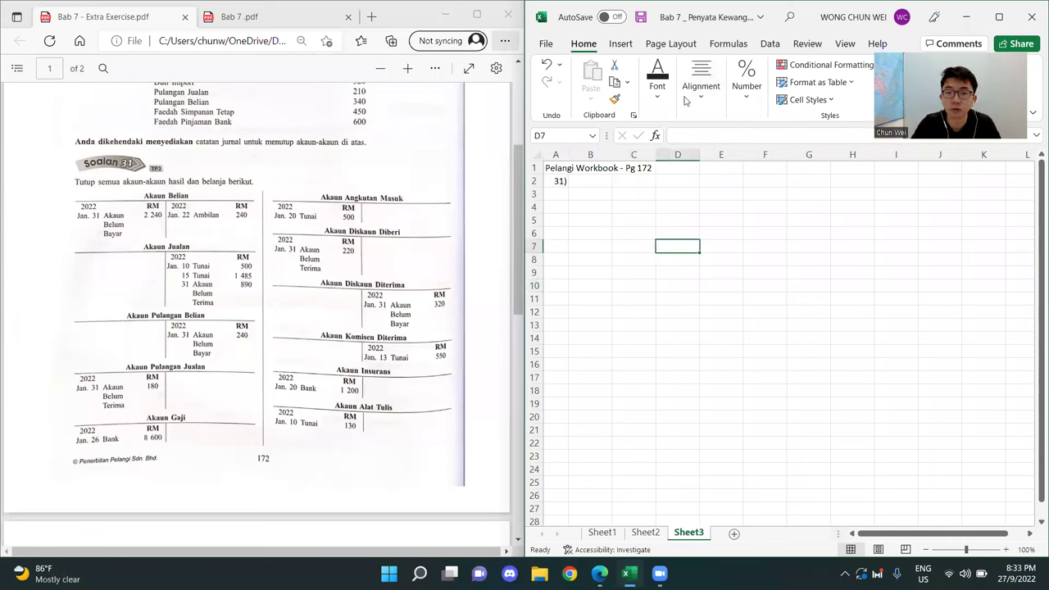
left_click_drag(595, 181, 913, 184)
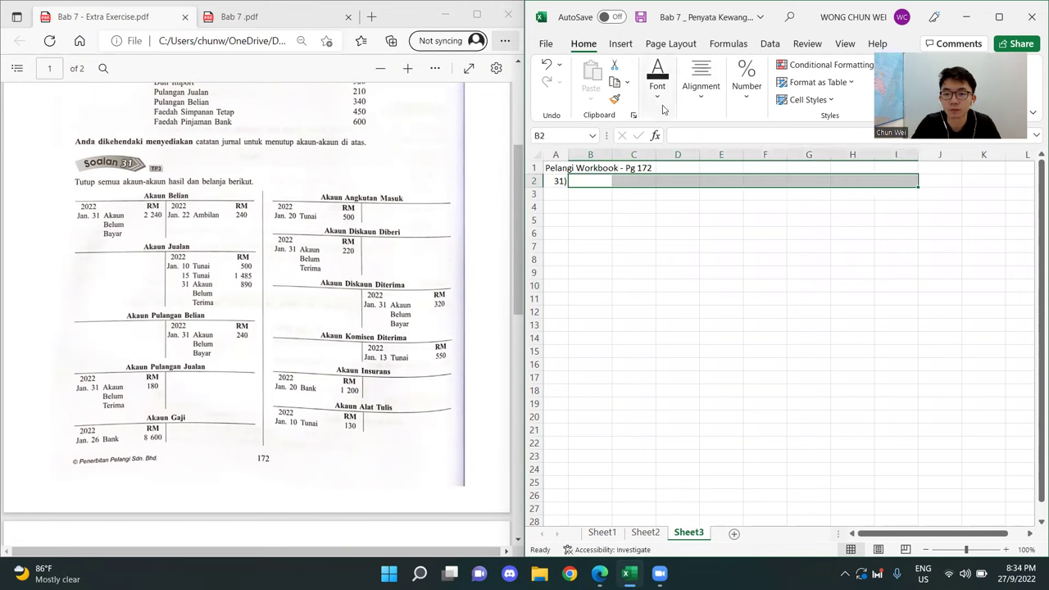
left_click(657, 82)
left_click(724, 159)
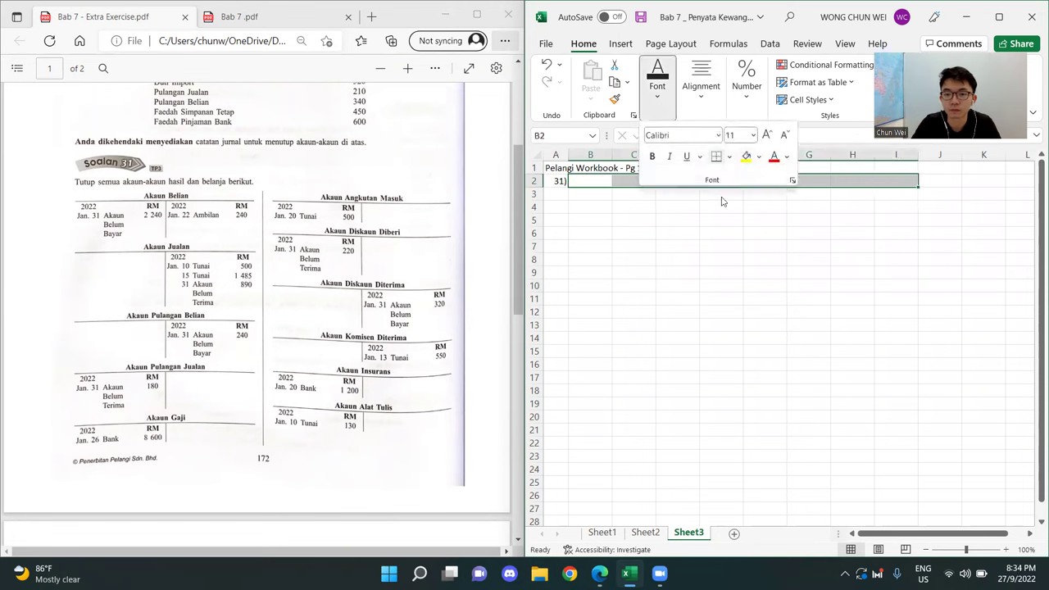
left_click(751, 328)
- Add a right border to cells E3:E11 as the T-account's centre line
left_click_drag(724, 195, 721, 298)
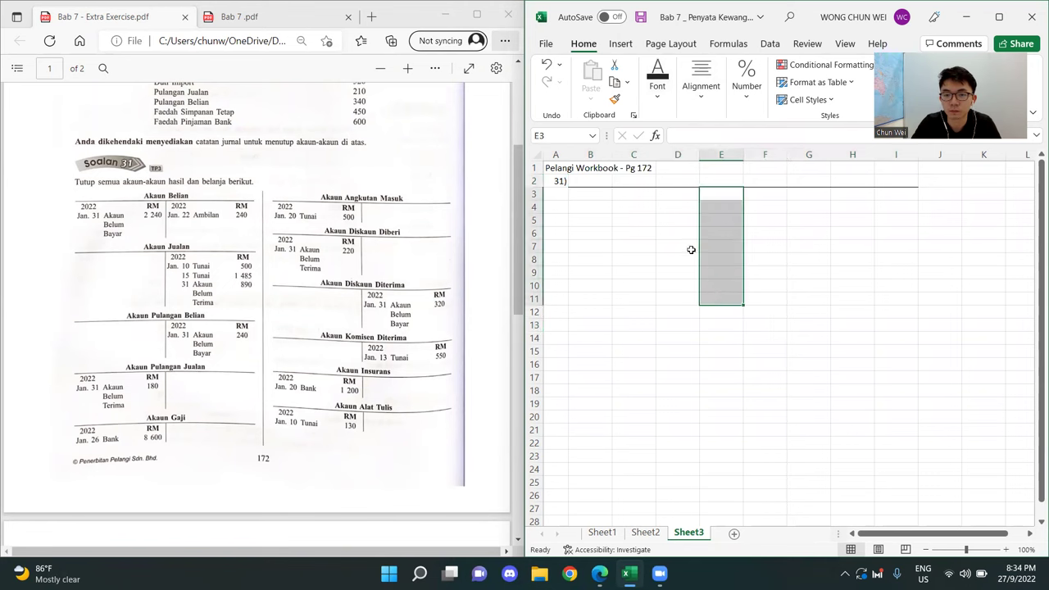
left_click(656, 81)
left_click(729, 157)
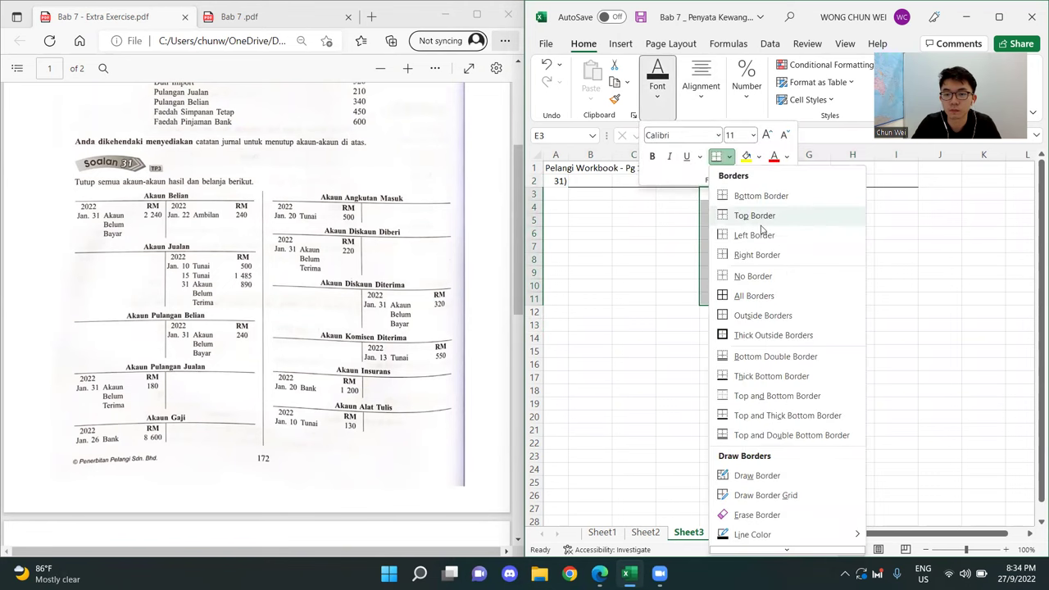
left_click(776, 255)
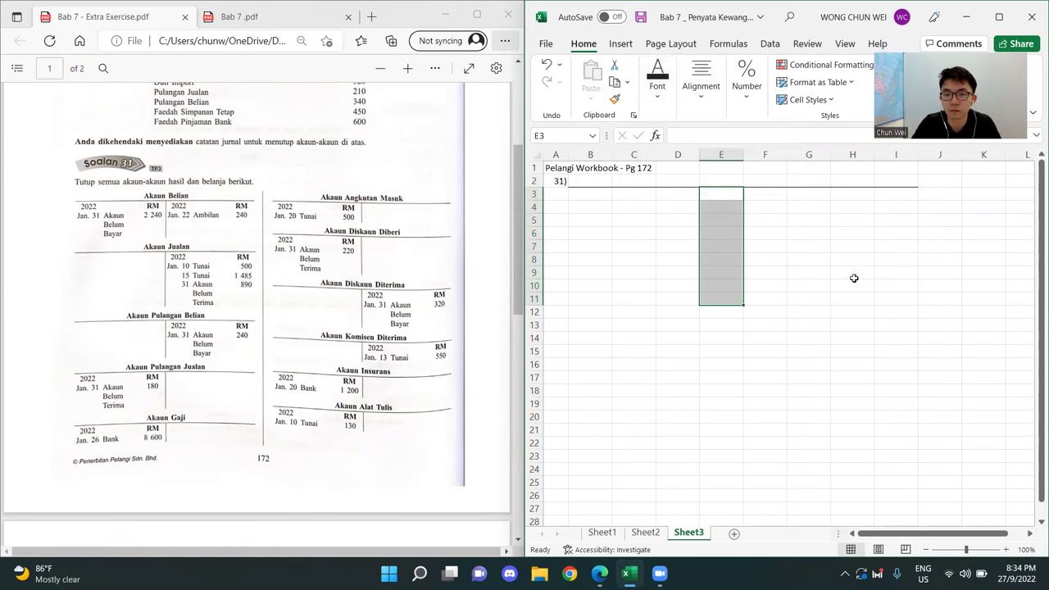
left_click(854, 275)
- Delete rows 8 to 12 so the T-account's centre line ends at row 7
left_click_drag(737, 259, 732, 305)
key("shift+space")
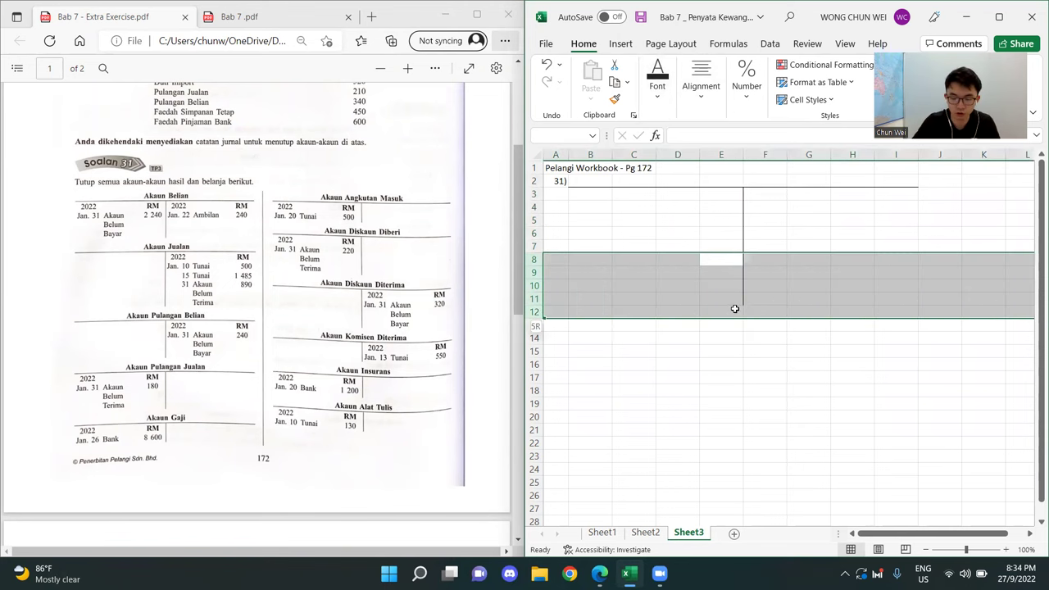
left_click(818, 240)
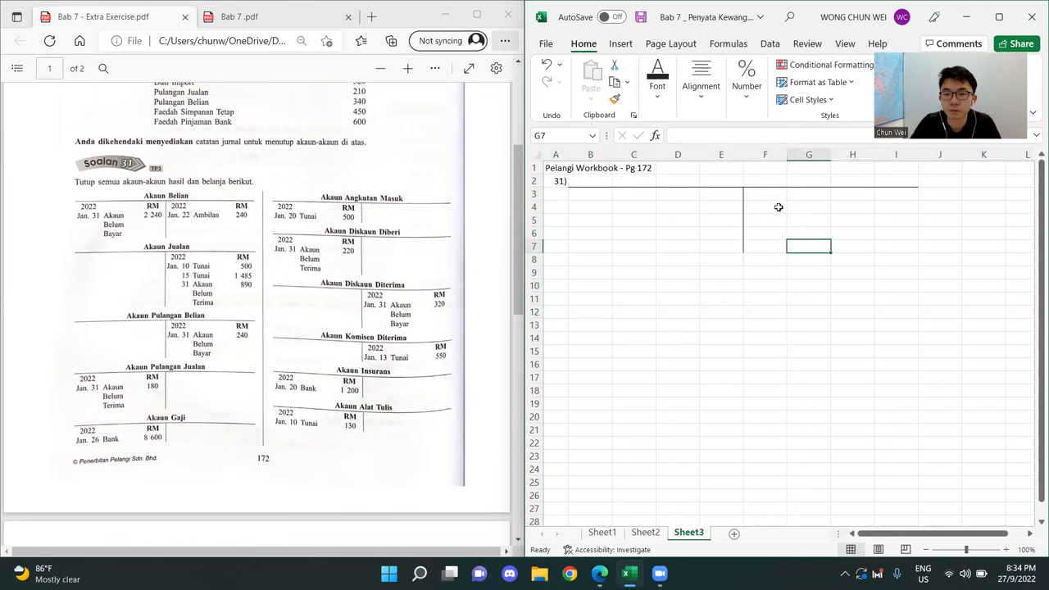
- Enter the account title Akaun Belian in E2 and the currency label RM in E3 and I3
left_click(735, 181)
type("Akaun Belian")
key("Return")
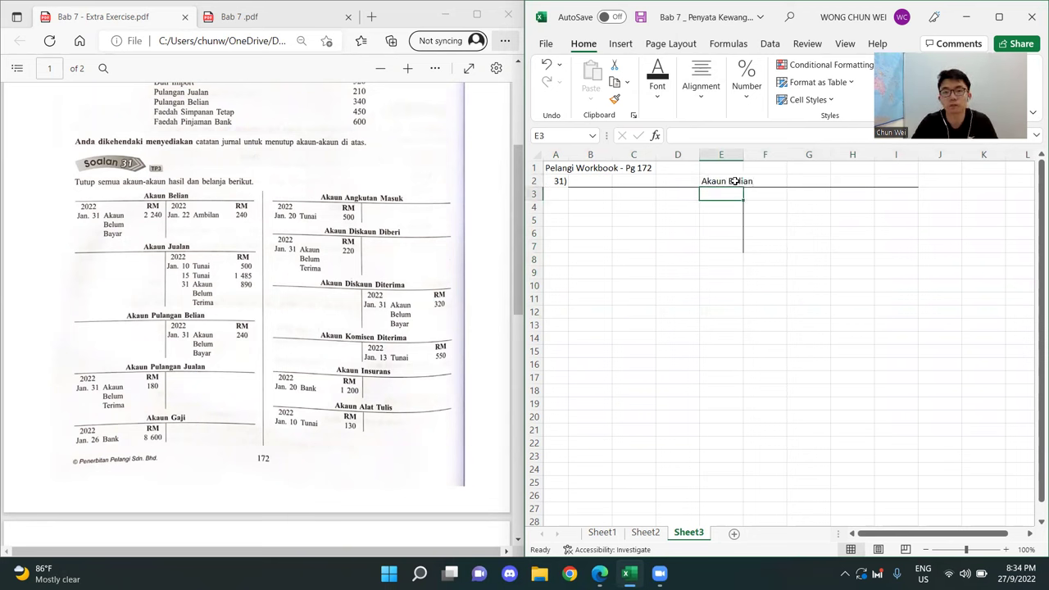
type("RM")
key("Right")
key("Right")
key("Right")
key("Right")
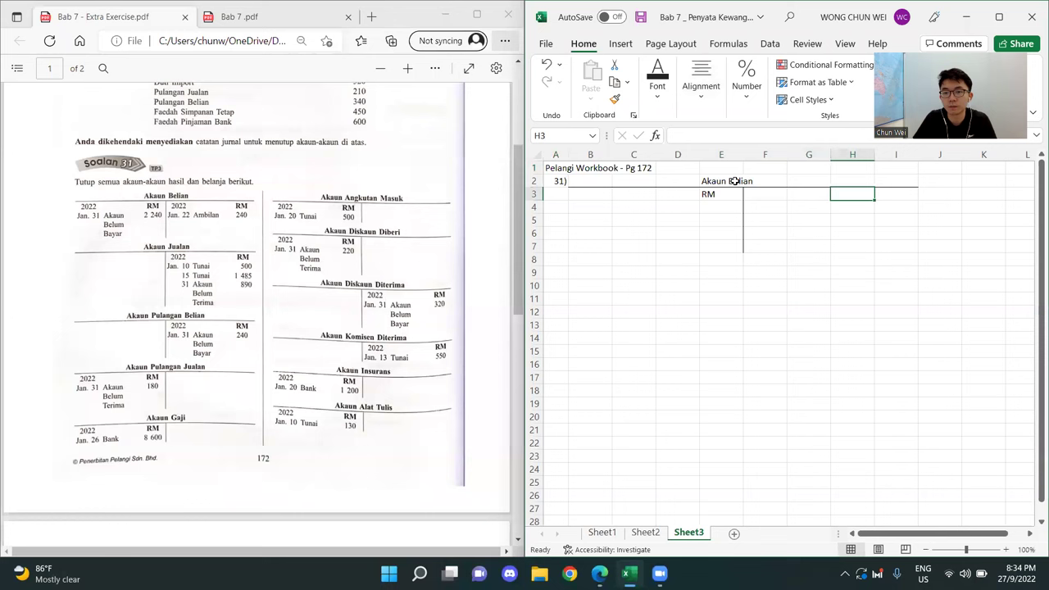
type("RM")
- Enter the year 2022 as text in B3 and F3, heading both sides of the Akaun Belian account
key("Left")
key("Left")
key("Left")
key("Left")
key("Left")
key("Left")
key("Left")
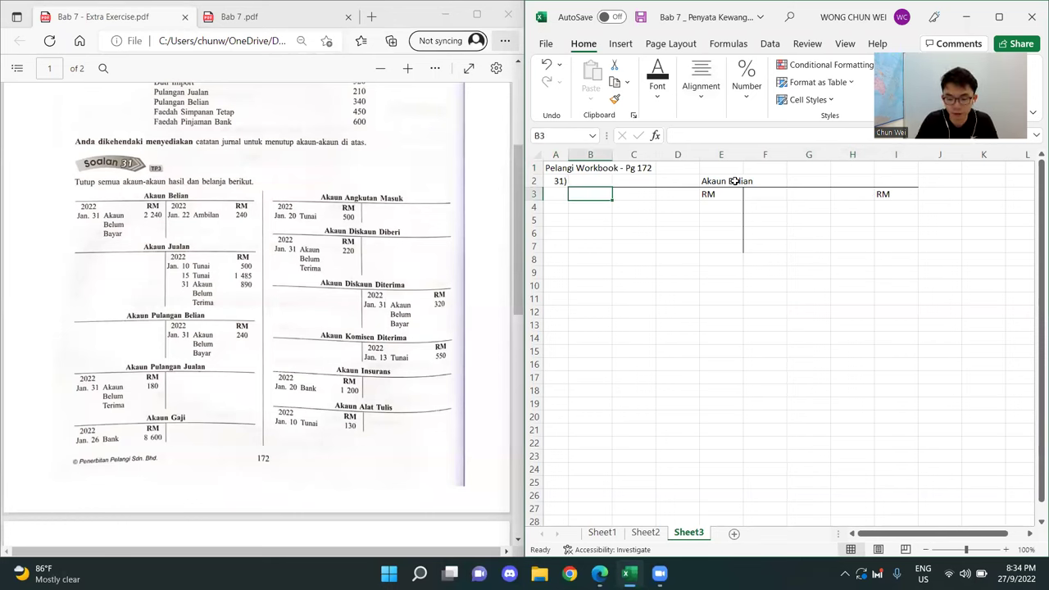
type("'2022")
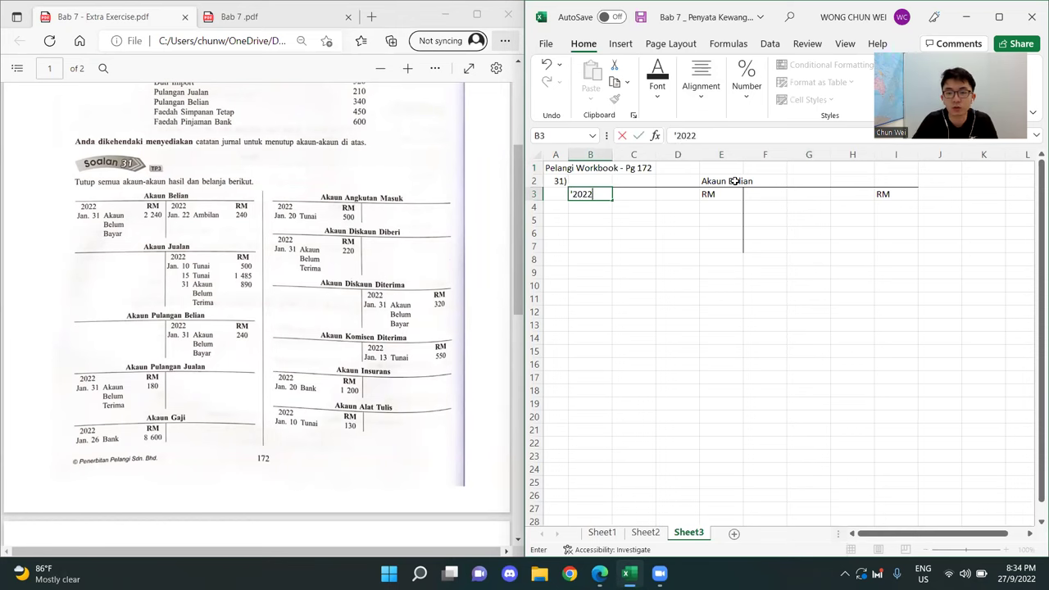
key("Right")
key("Right")
key("Right")
key("Right")
type("'20")
type("22")
key("Return")
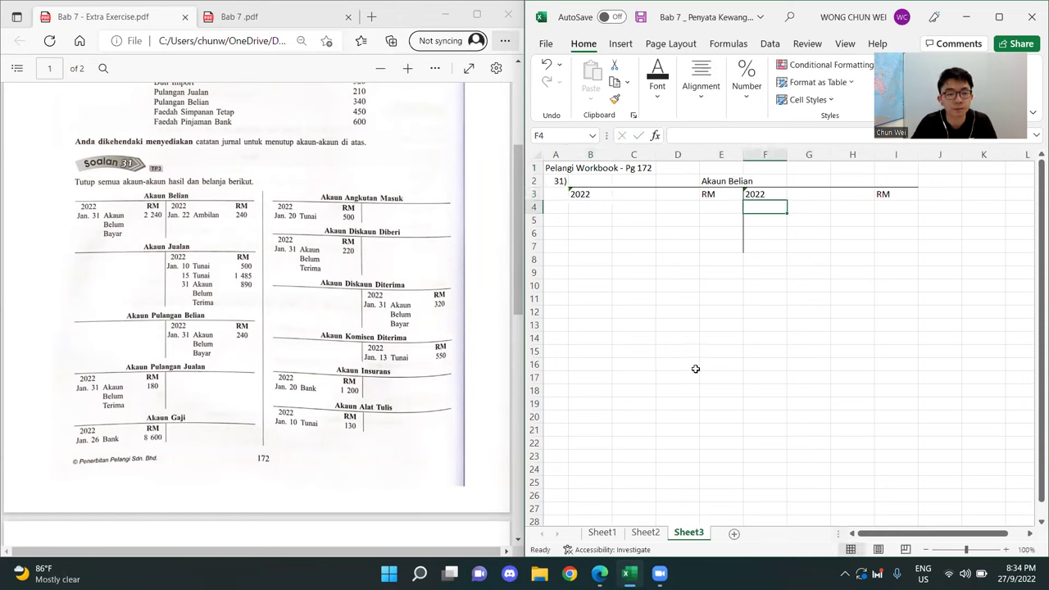
- Enter the debit entry's date Jan 31 as text in B4 and its description Akaun Belum Bayar in C4
left_click(694, 368)
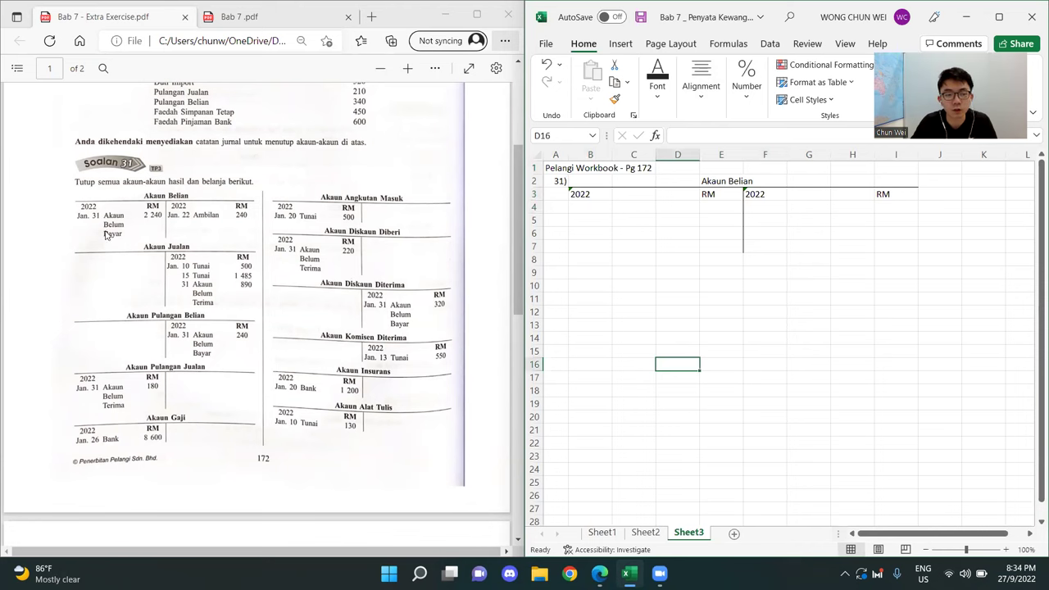
left_click(737, 297)
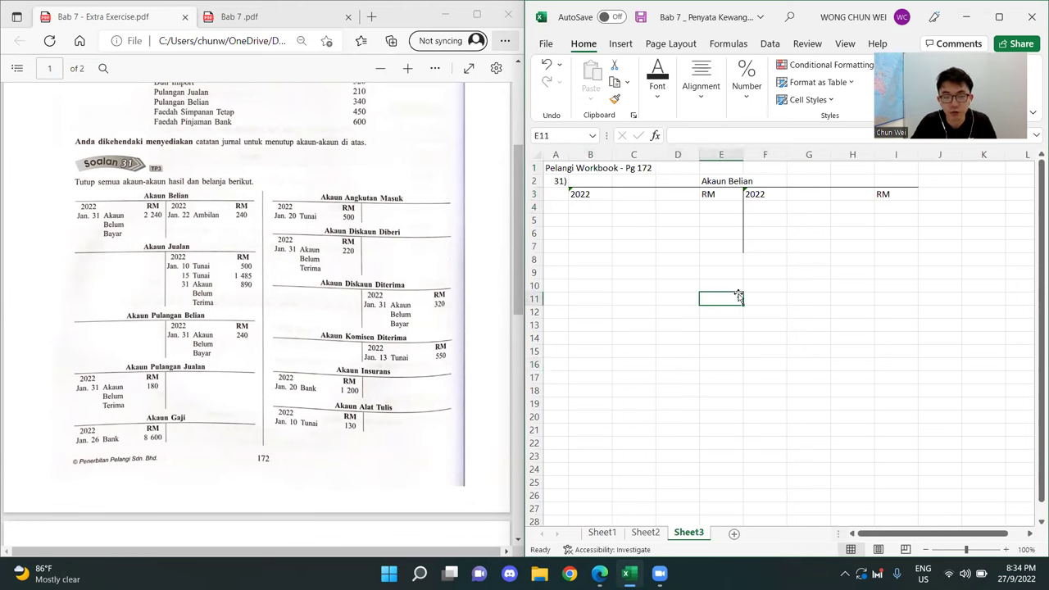
left_click(592, 206)
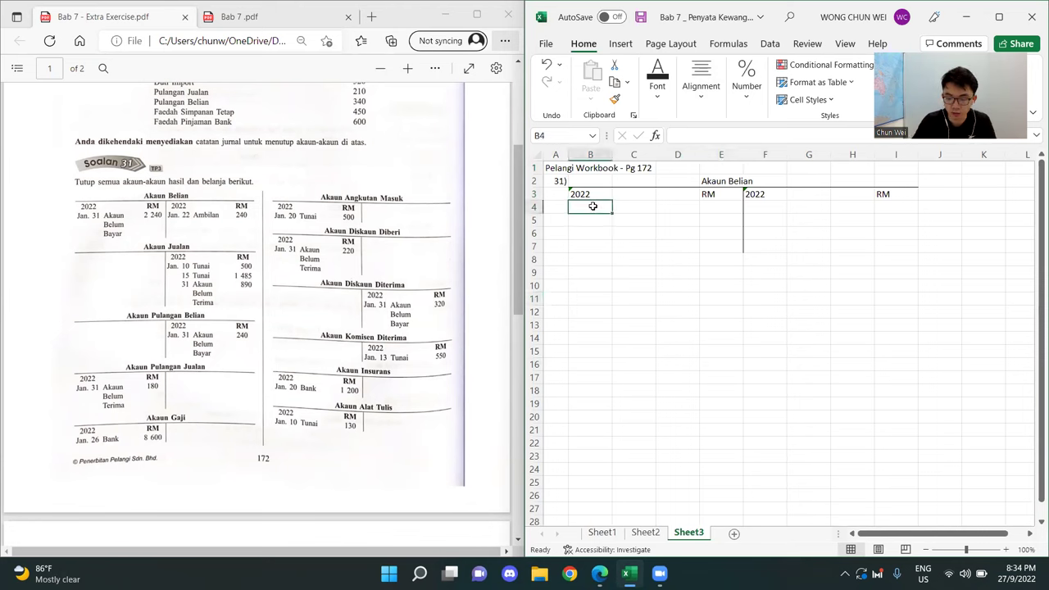
type("'Jan 3")
key("Tab")
type("Akau")
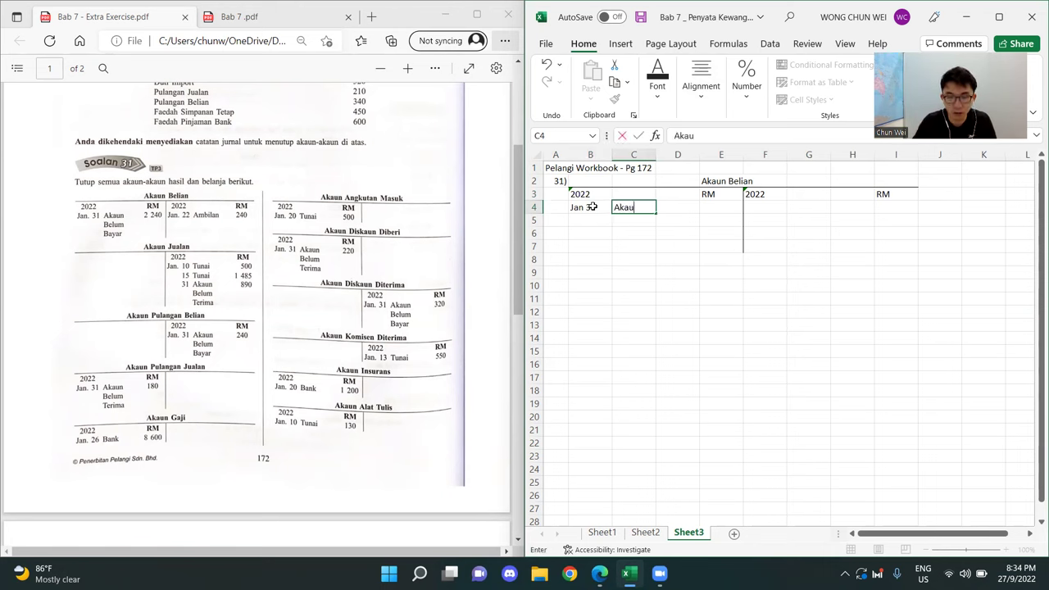
type("n be")
key("BackSpace")
key("BackSpace")
type("Belum Bayar")
key("Tab")
- Enter the Akaun Belum Bayar amount 2240 in E4, leaving D4 empty
type("22")
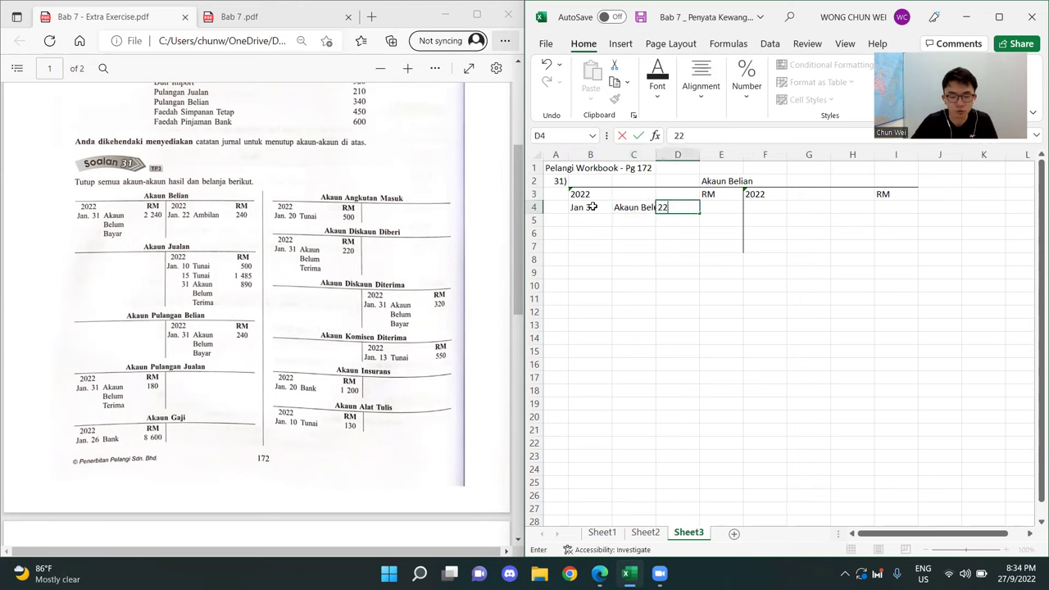
key("Tab")
key("Left")
key("Delete")
key("Right")
type("2240")
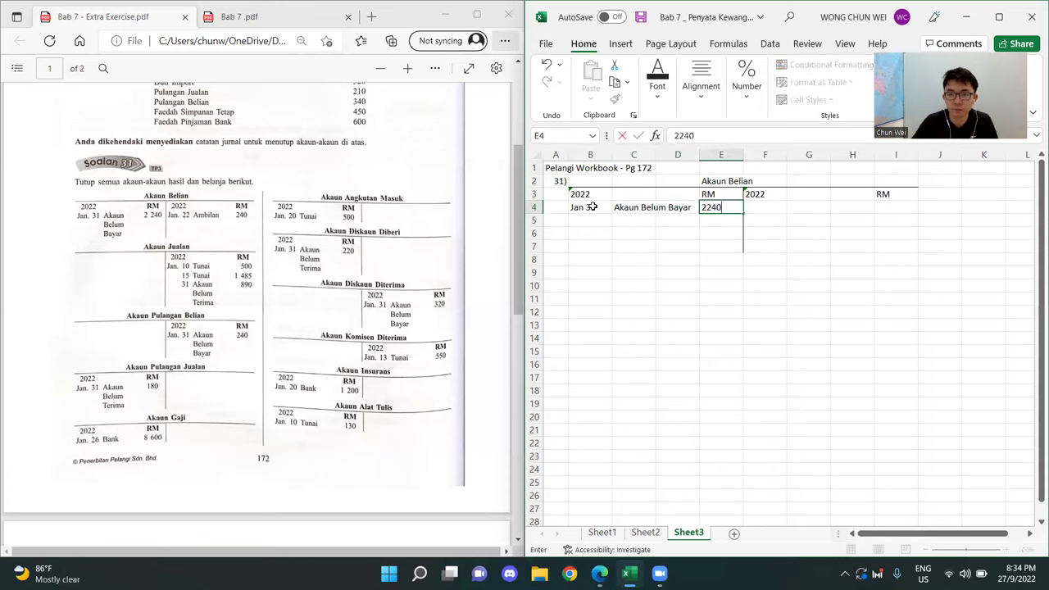
key("Tab")
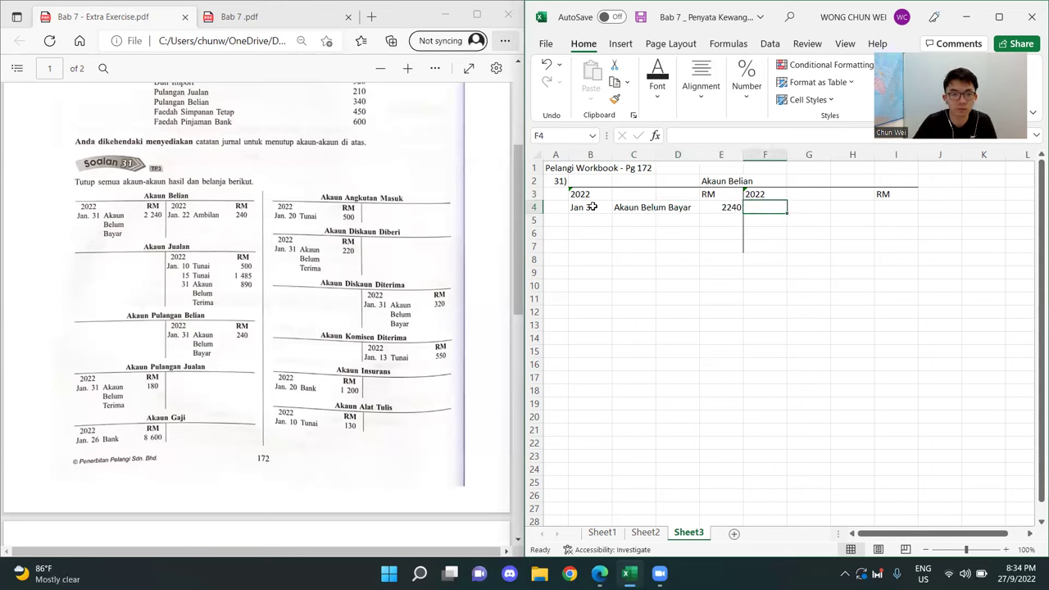
- Enter the credit entry in row 4: Jan 22 as text in F4, Ambilan in G4 and 240 in I4
type("'Jan 22")
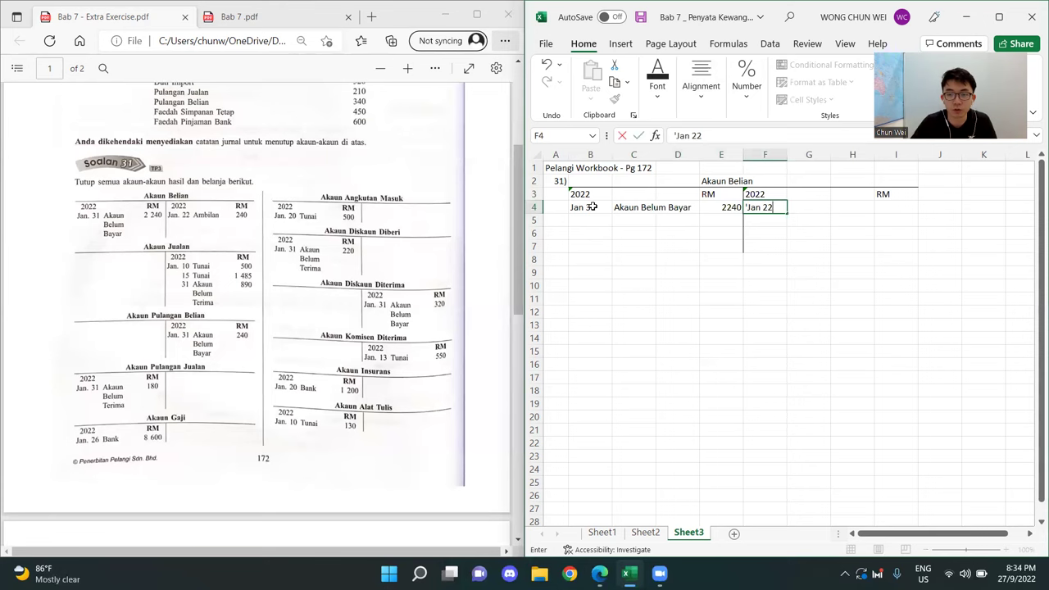
key("Tab")
type("Ambila")
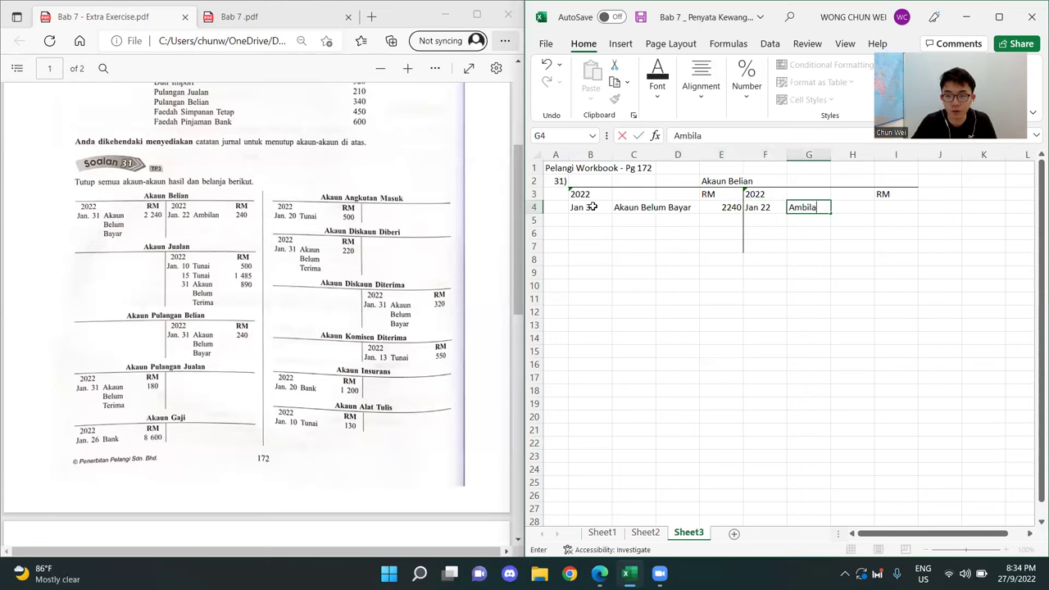
key("Tab")
key("Tab")
type("2")
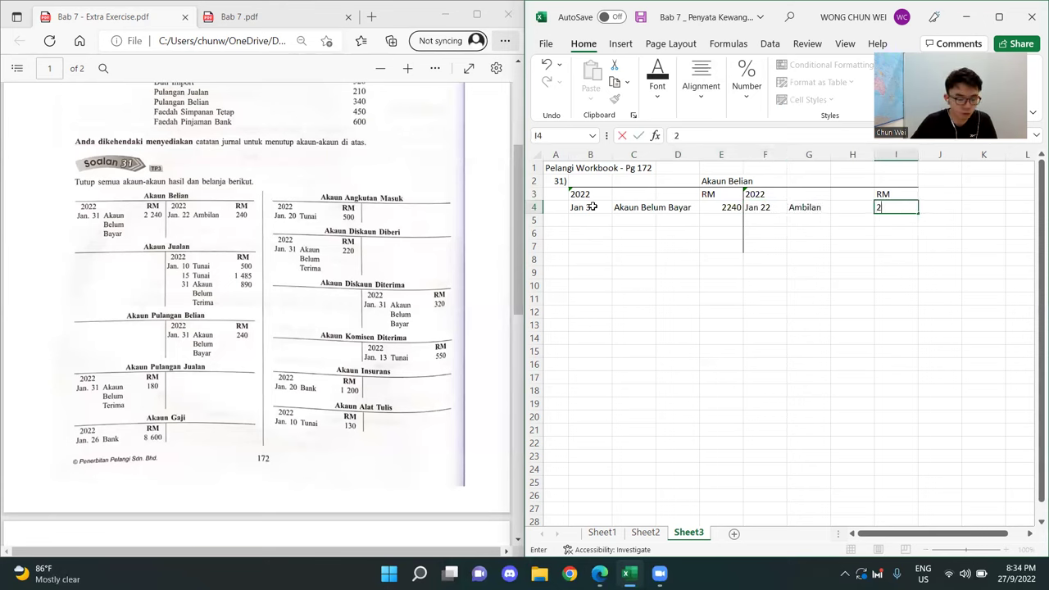
key("Return")
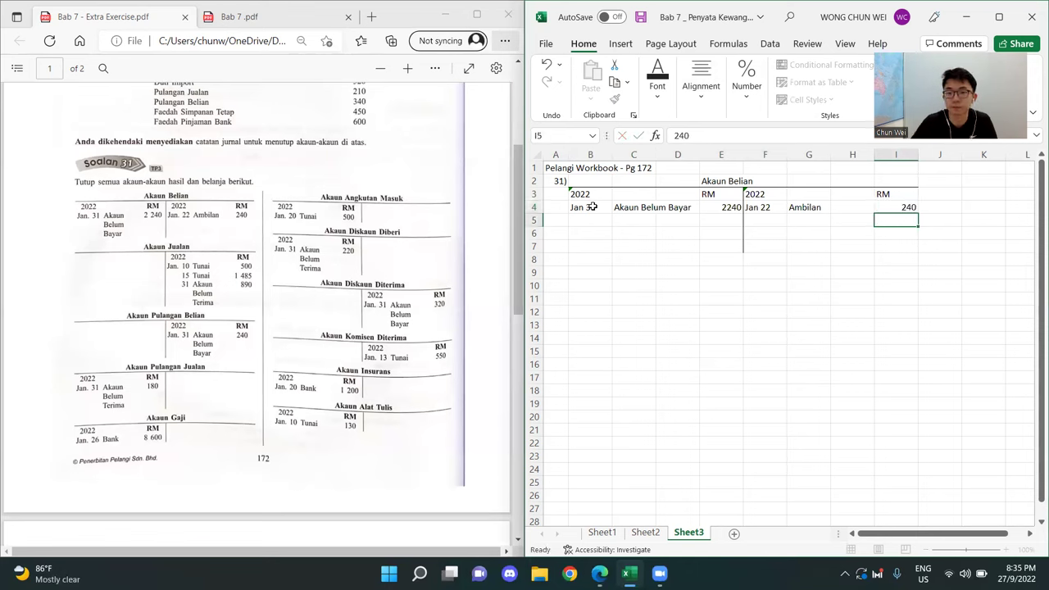
- Apply a top and double bottom border to the total cells E6 and I6
left_click(697, 325)
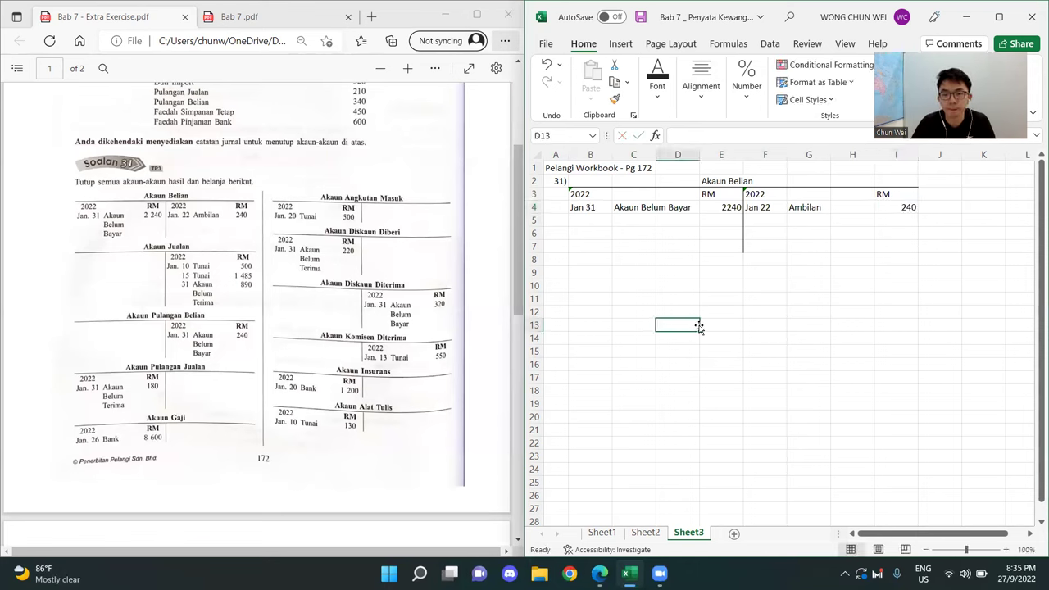
left_click(724, 234)
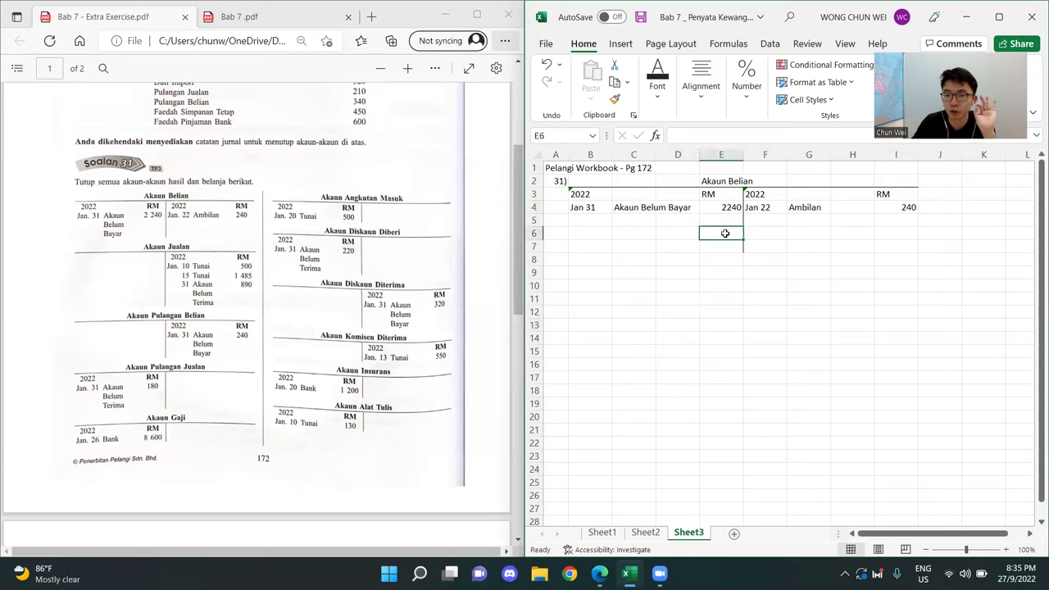
left_click(893, 234, "ctrl")
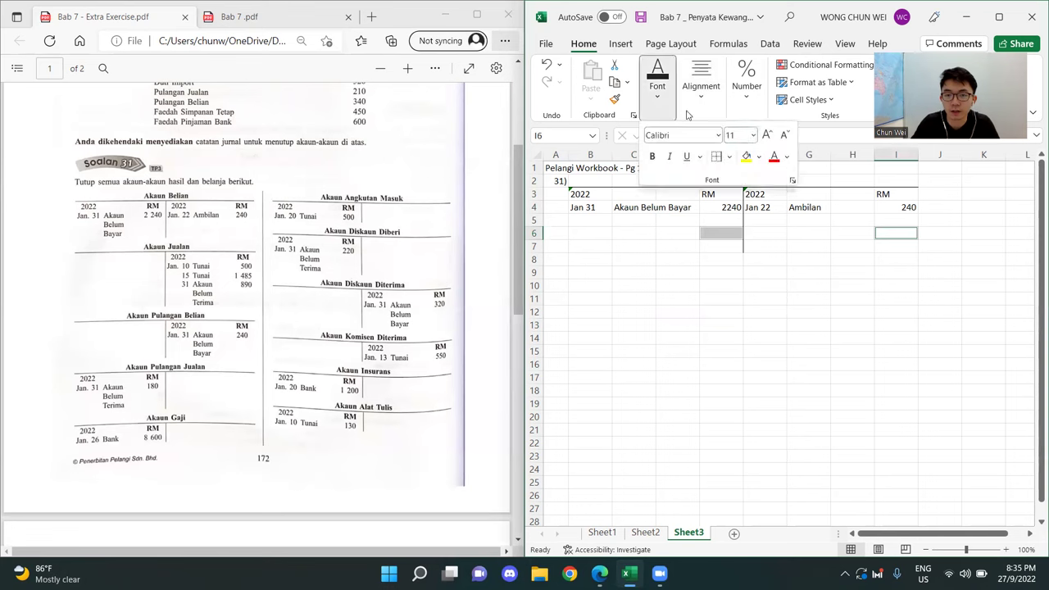
left_click(728, 157)
left_click(716, 435)
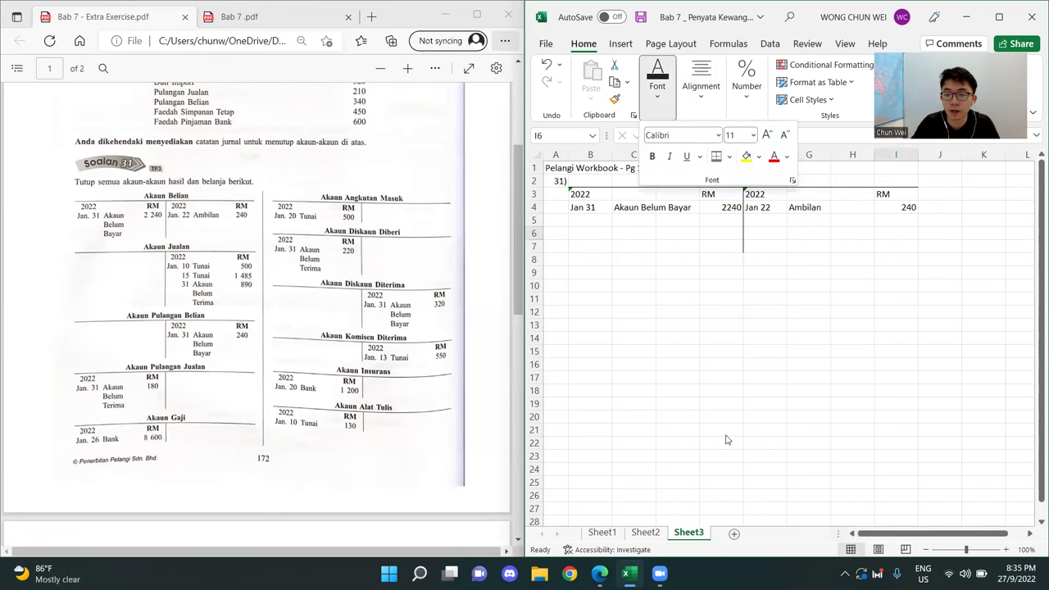
left_click(663, 459)
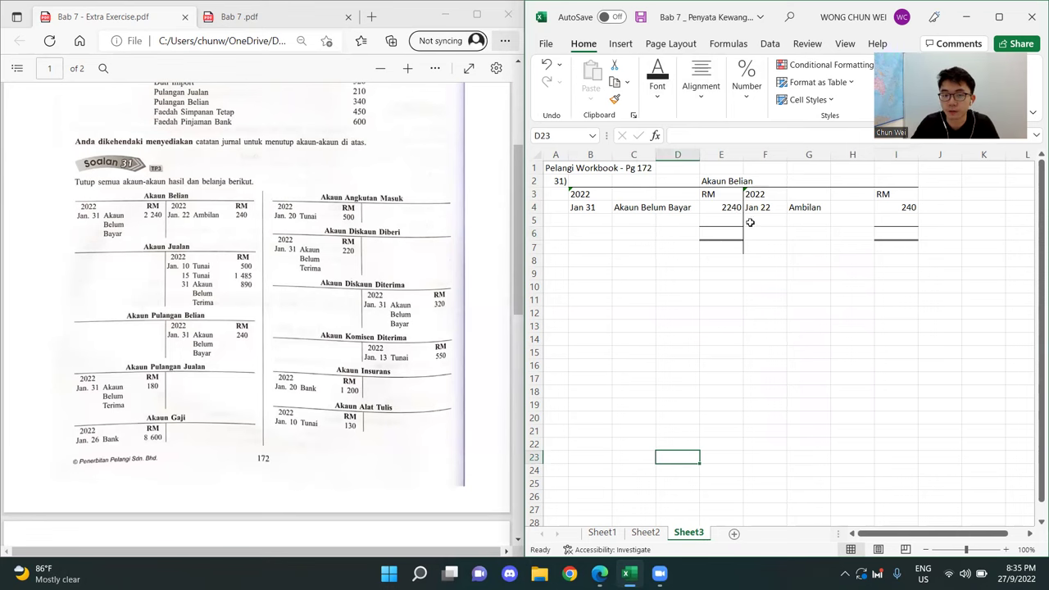
- Fill the account totals with formulas: =E4 in the debit total E6 and =E6 in the credit total I6
left_click(726, 235)
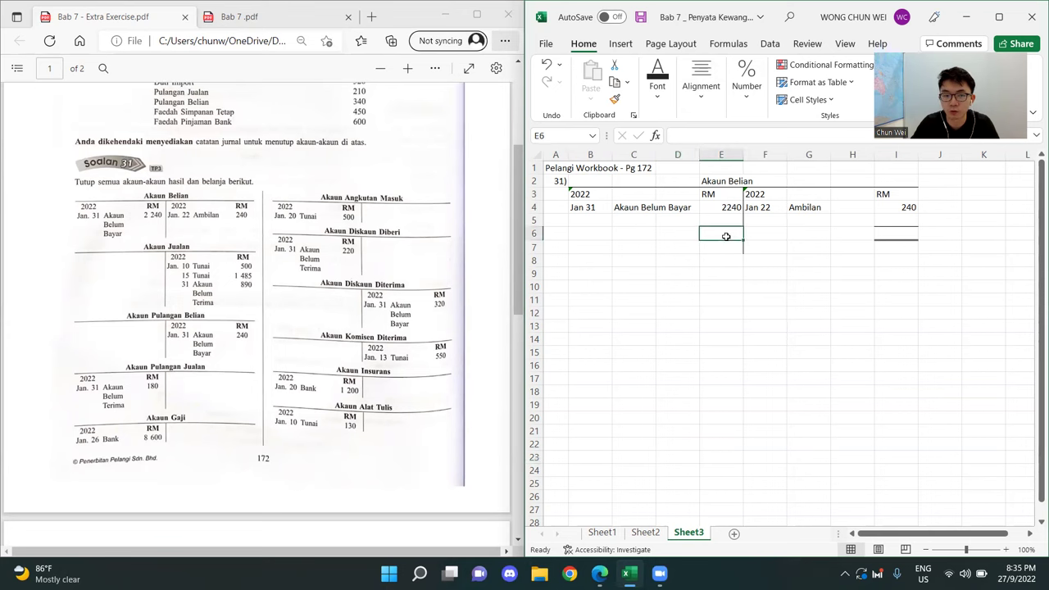
type("=")
left_click(721, 207)
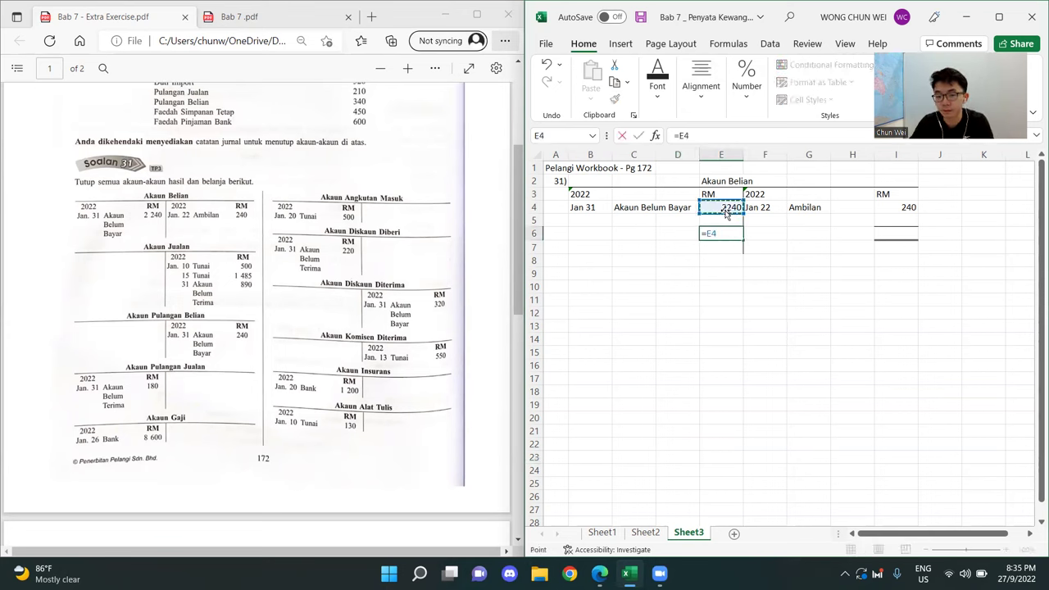
left_click(808, 286)
left_click(883, 242)
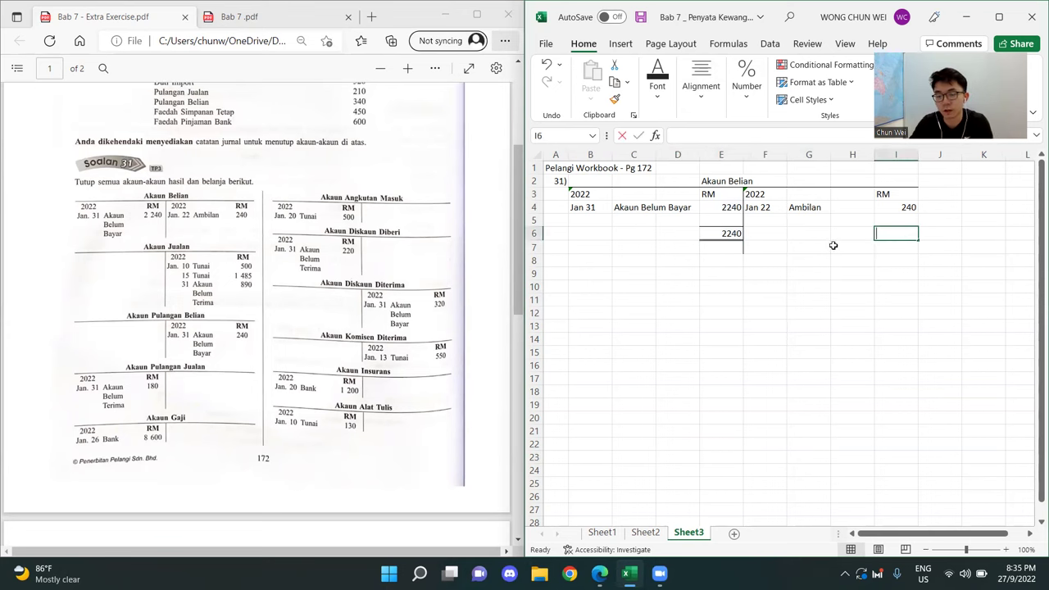
type("=")
left_click(725, 236)
key("Return")
left_click(733, 390)
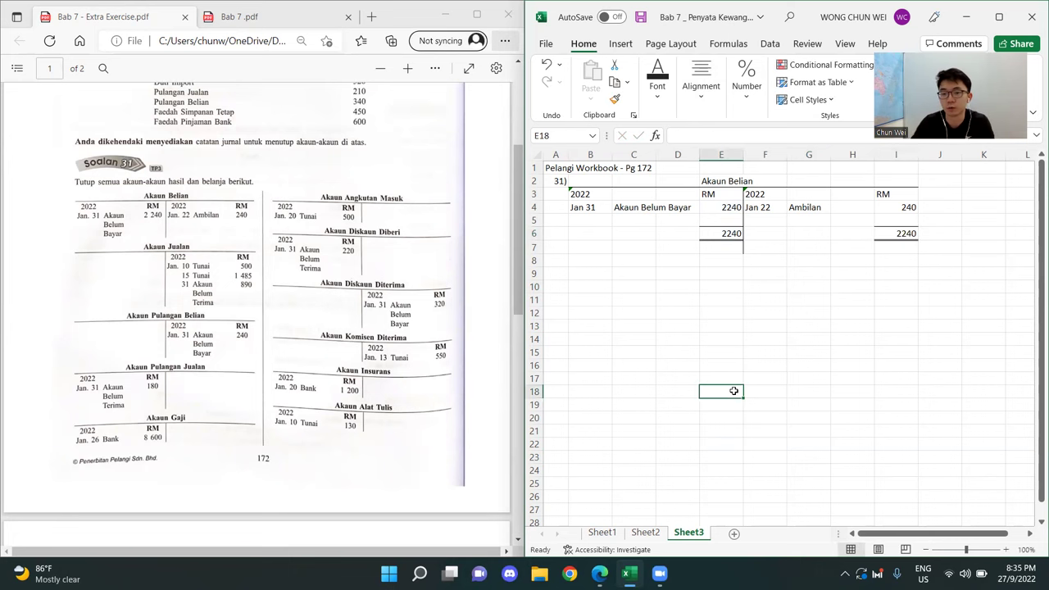
- Calculate the balancing amount in I5 with the formula =I6-I4
left_click(891, 222)
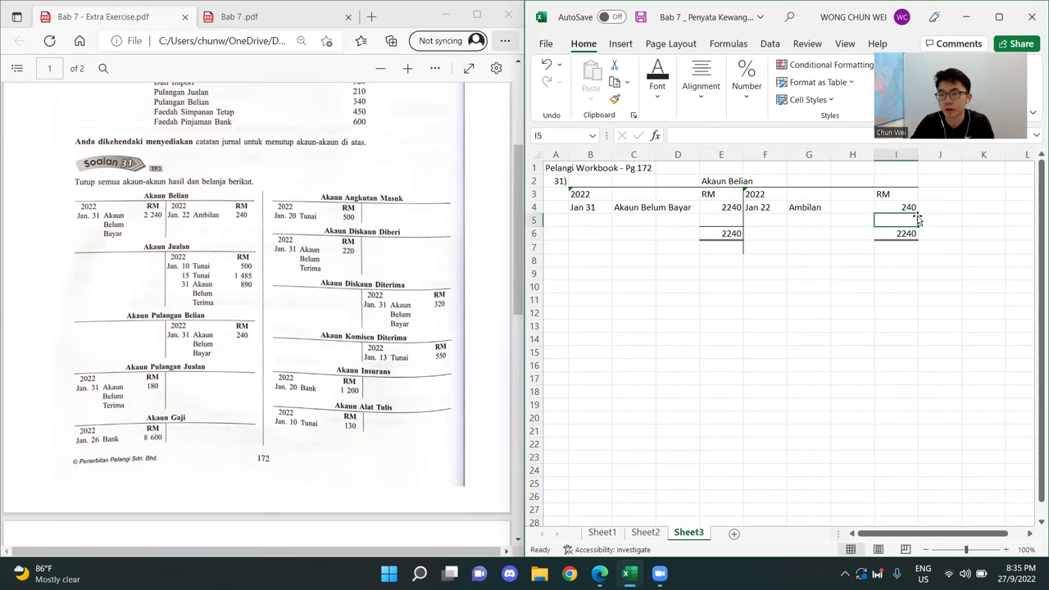
left_click(898, 206)
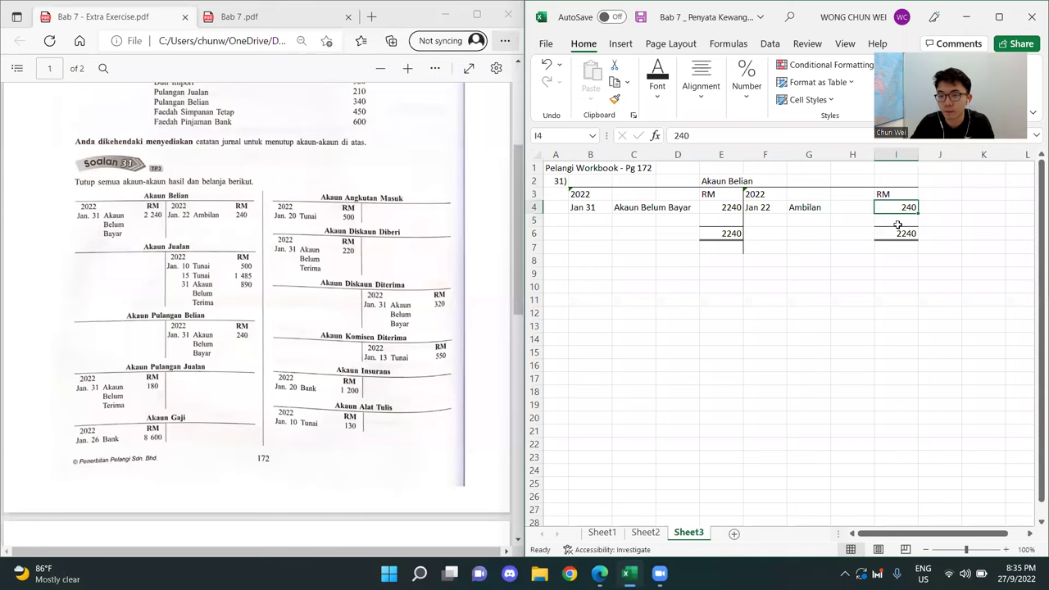
left_click(900, 235)
left_click(894, 217)
type("=")
left_click(897, 234)
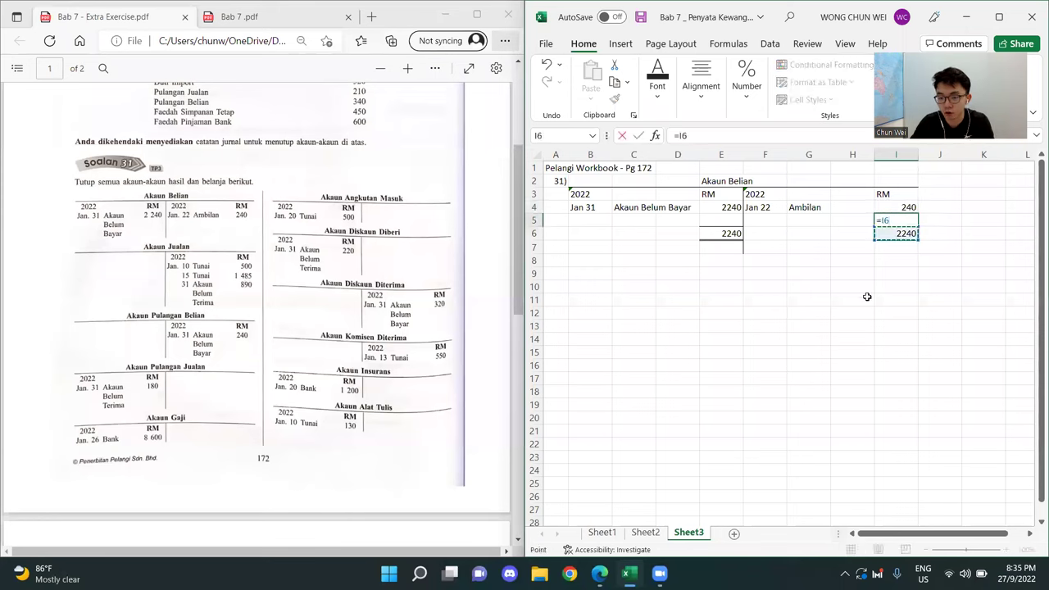
type("-")
left_click(893, 208)
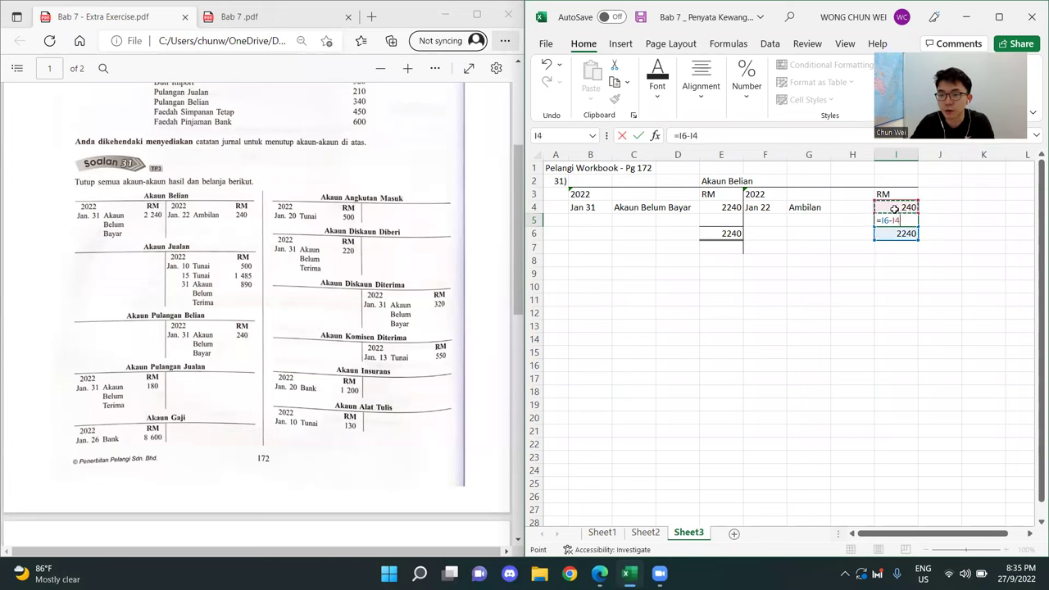
key("Return")
left_click(893, 300)
left_click(895, 221)
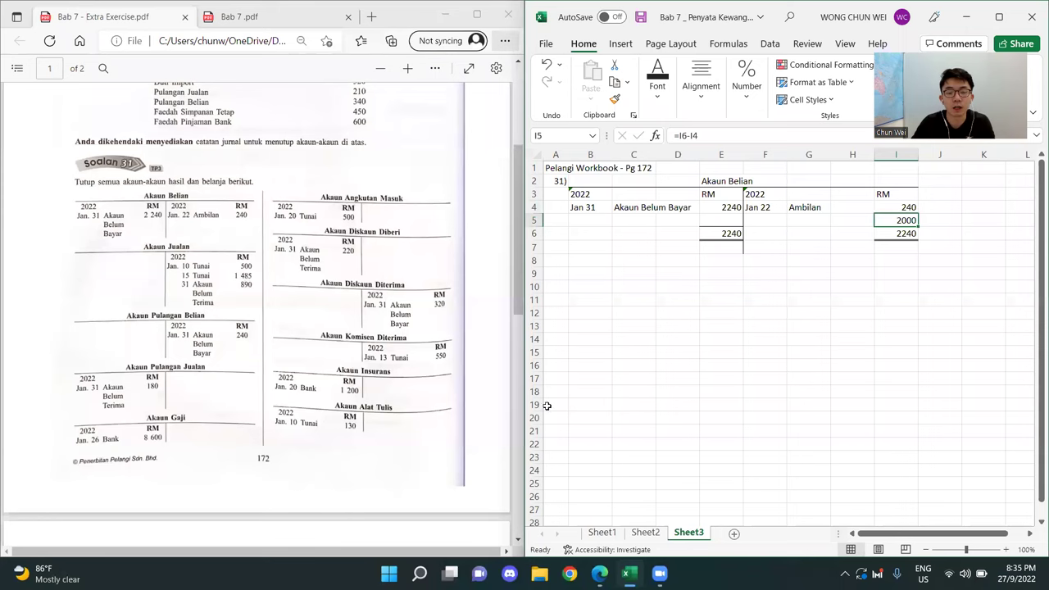
- Label the balancing amount Baki h/b in G5
left_click(810, 218)
type("Baki h/b")
key("Return")
- Enter a brought-down balance line below the totals with Baki b/b in C7 and Feb 1 as text in B7
left_click(625, 251)
type("Baki b/b")
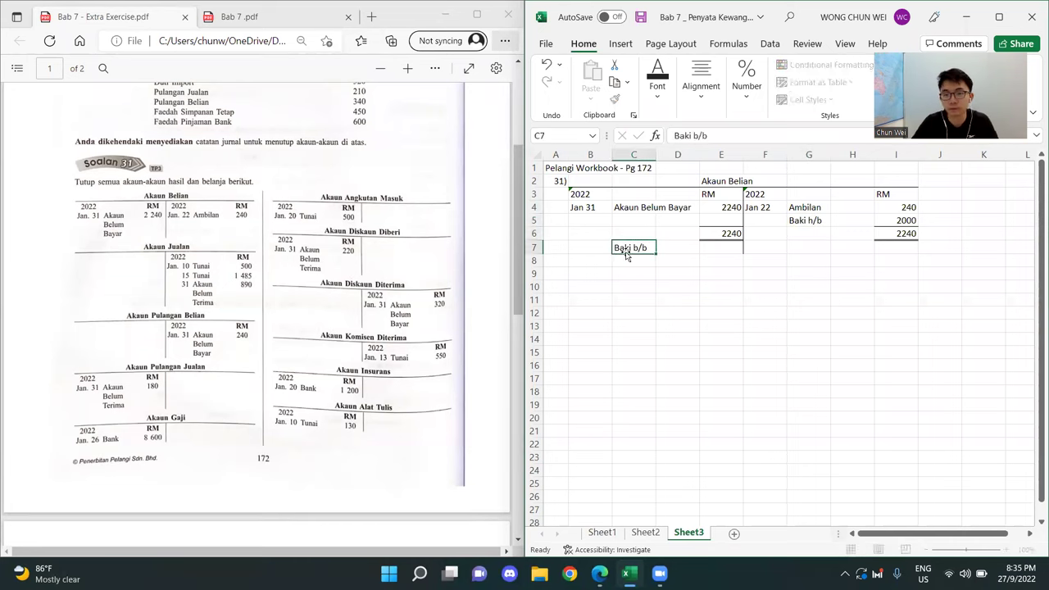
key("Return")
left_click(805, 340)
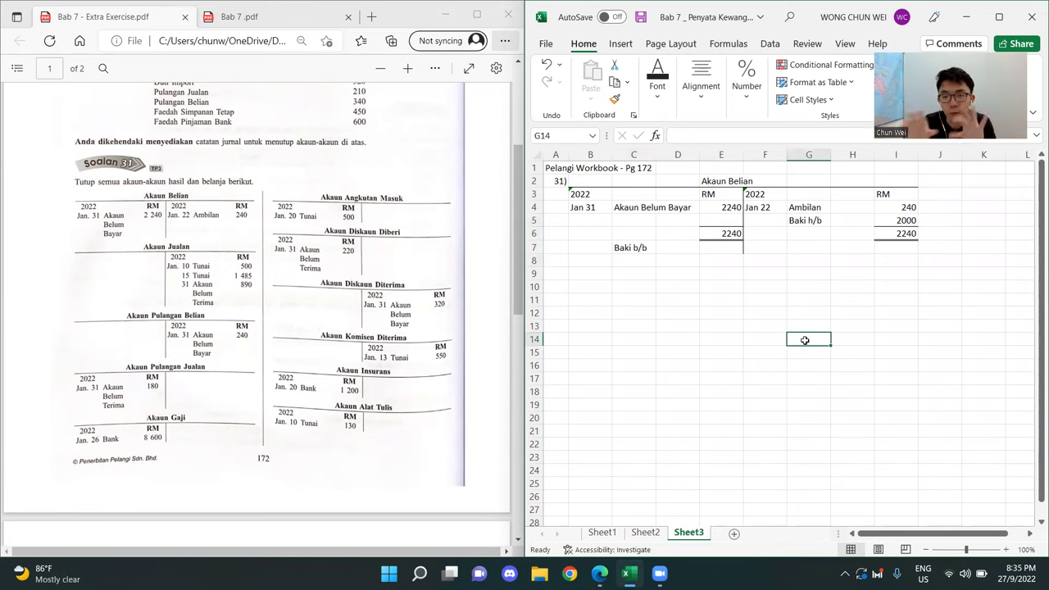
left_click(594, 250)
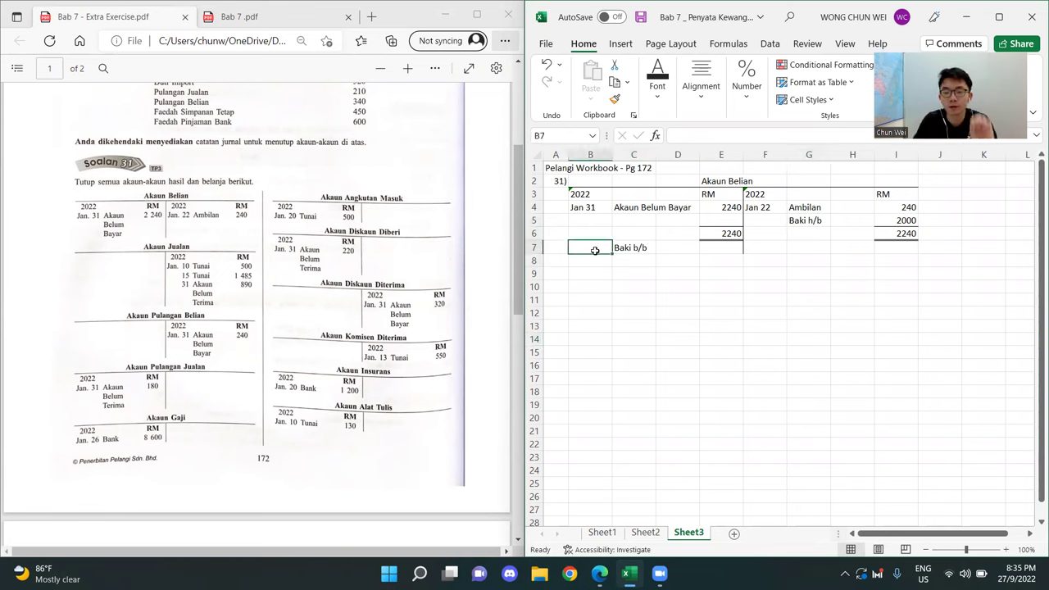
type("'Feb 1")
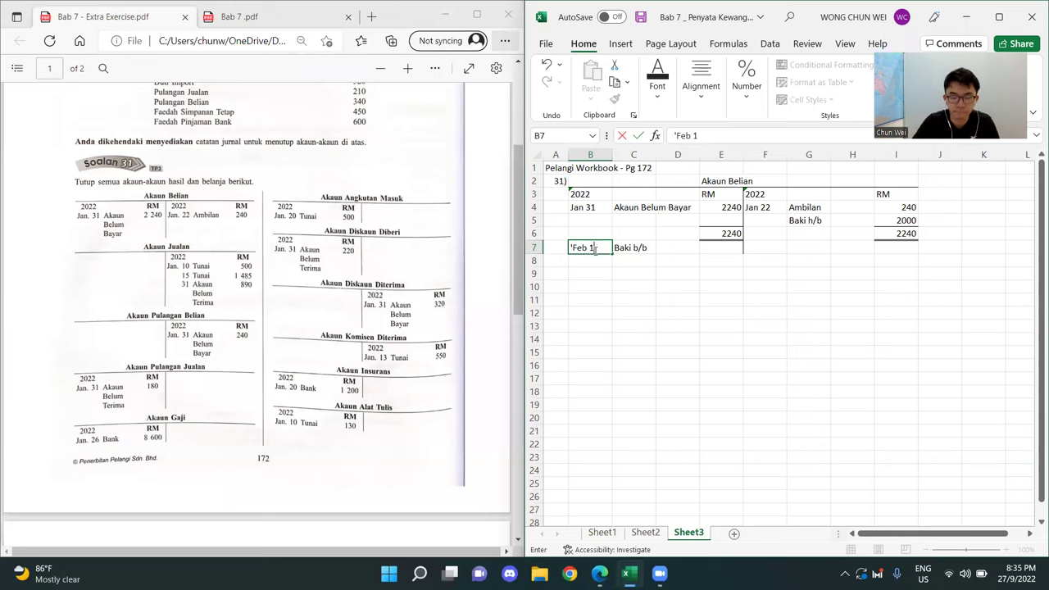
key("Return")
left_click(682, 337)
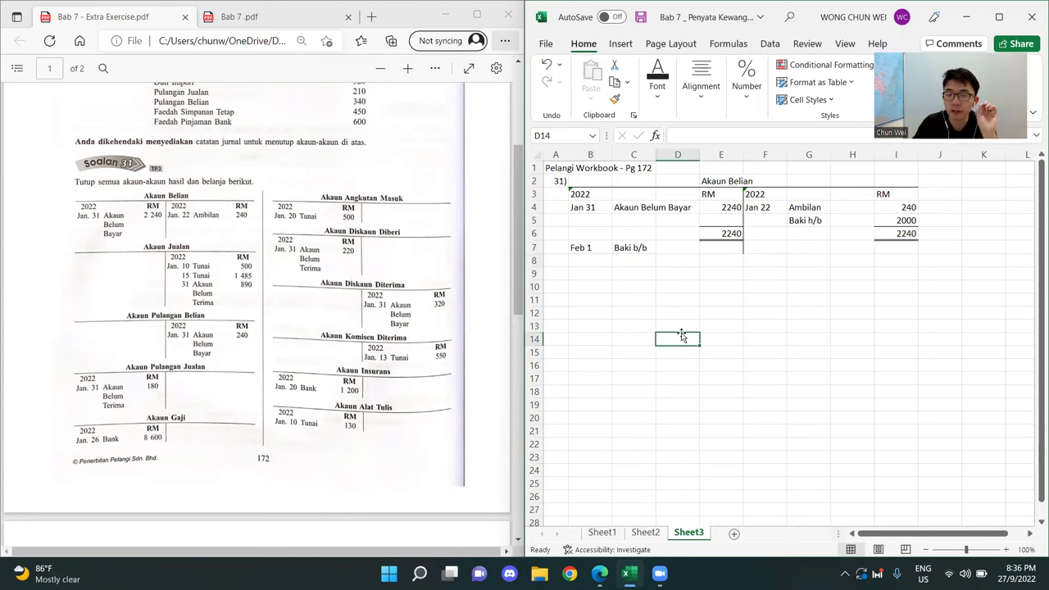
- Delete the Feb 1 Baki b/b entry in row 7 and the Baki h/b label in G5
left_click_drag(578, 249, 667, 252)
key("Delete")
left_click_drag(808, 219, 838, 218)
key("Delete")
left_click(820, 302)
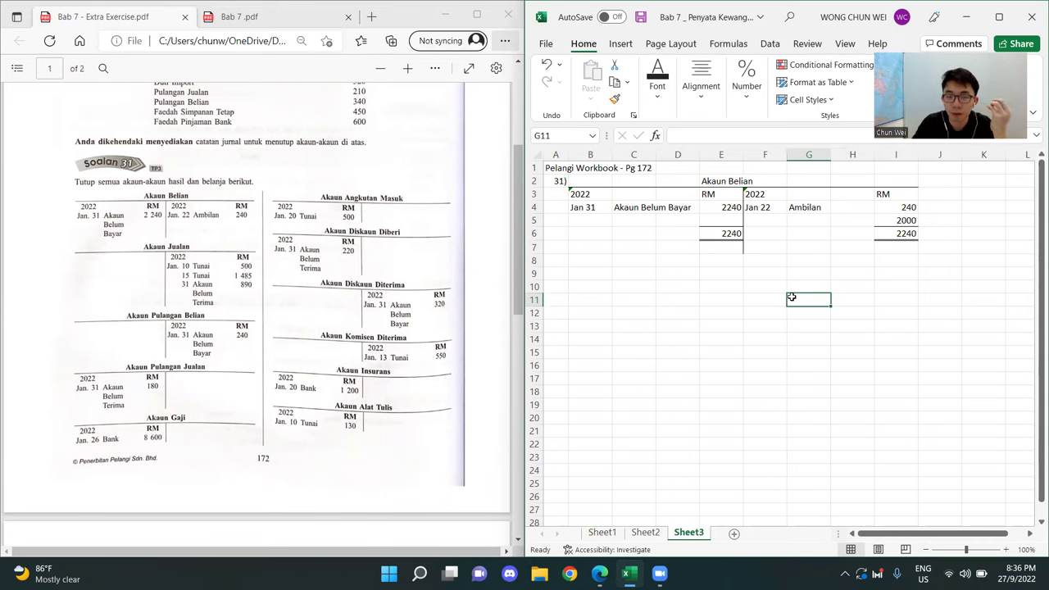
- Label the balancing amount in the Akaun Belian account as Akaun Perdagangan in G5
left_click(793, 221)
left_click(909, 223)
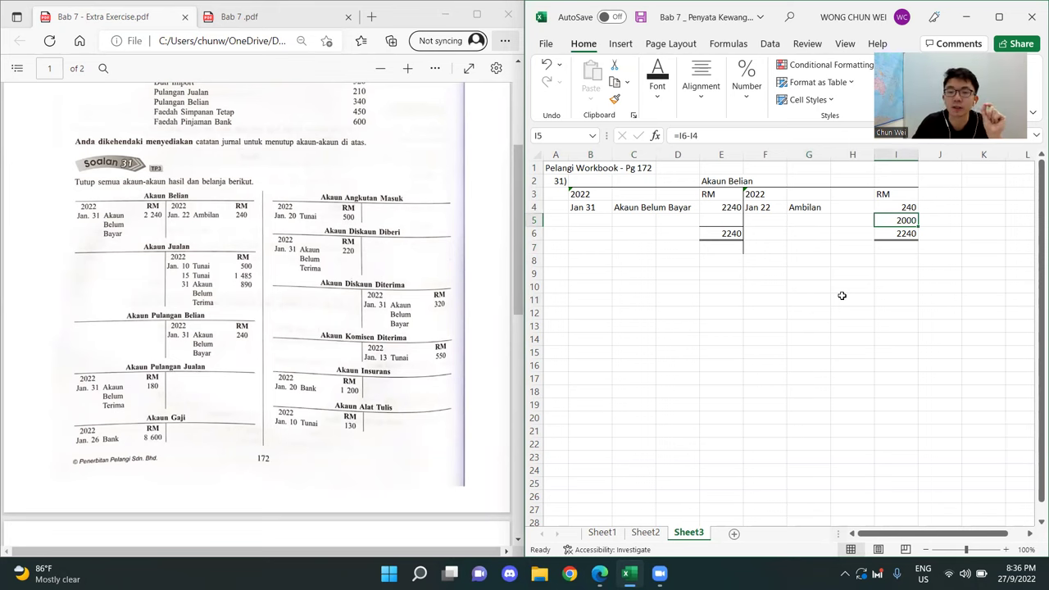
left_click(803, 221)
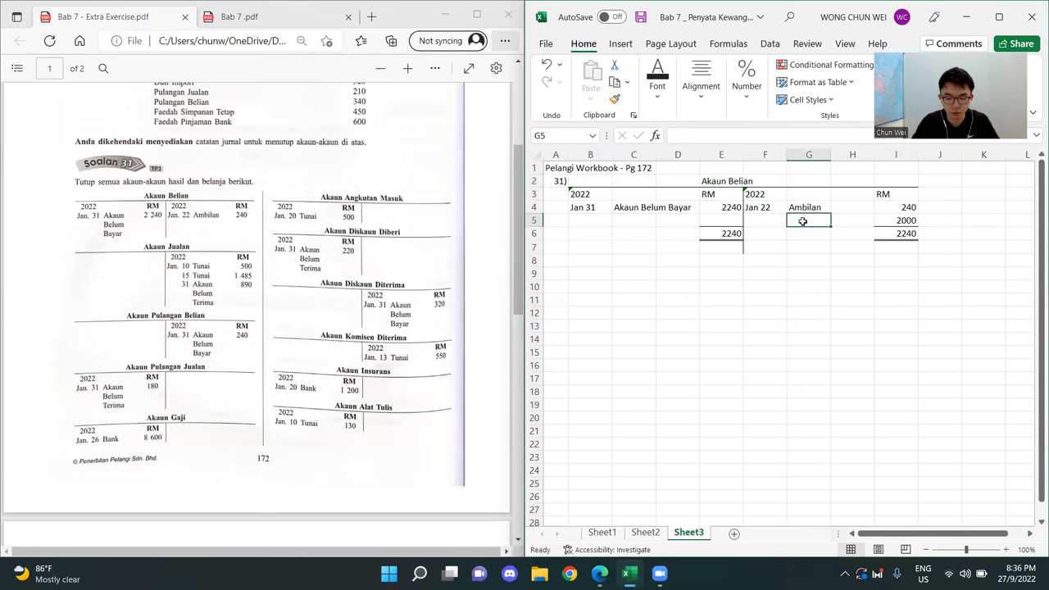
type("Akaun Perdagangan")
key("Return")
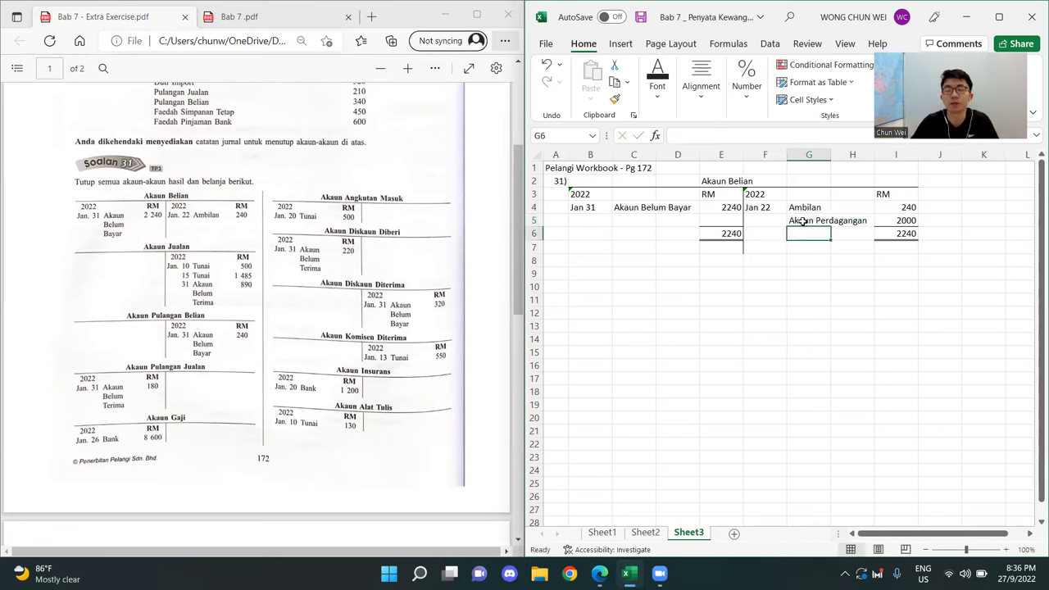
- Date the Akaun Perdagangan entry in F5 as 31, stored as a plain number rather than text
left_click(762, 217)
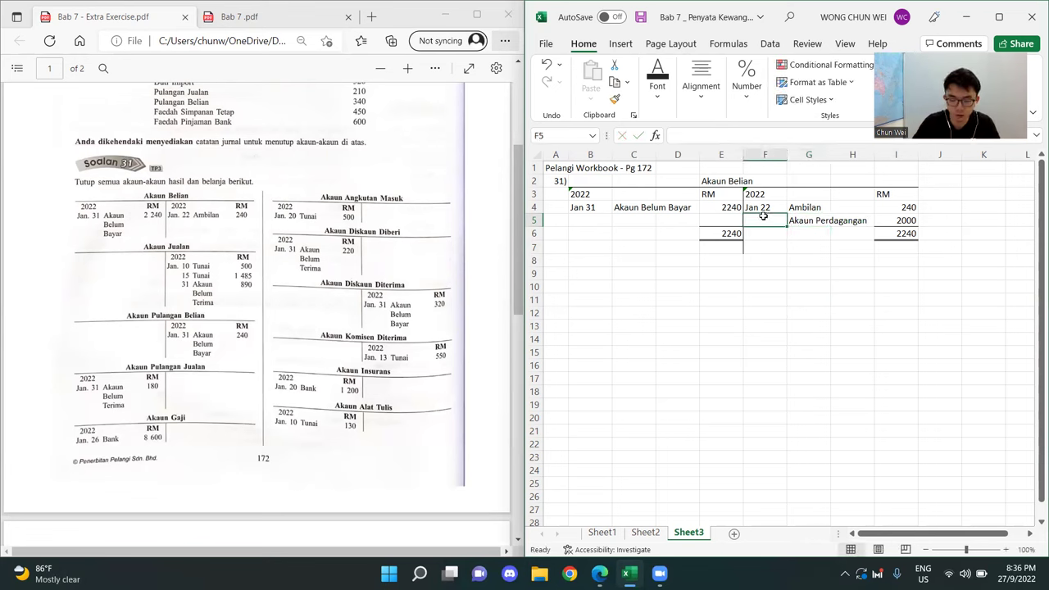
type("31")
key("Return")
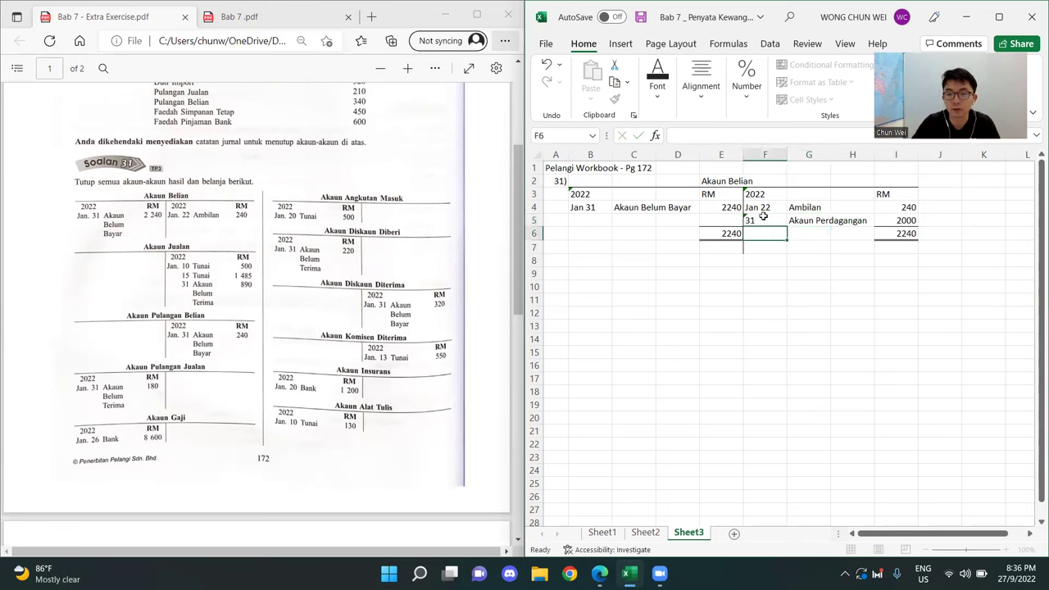
left_click(776, 325)
left_click(776, 220)
type("31")
key("Return")
left_click(715, 363)
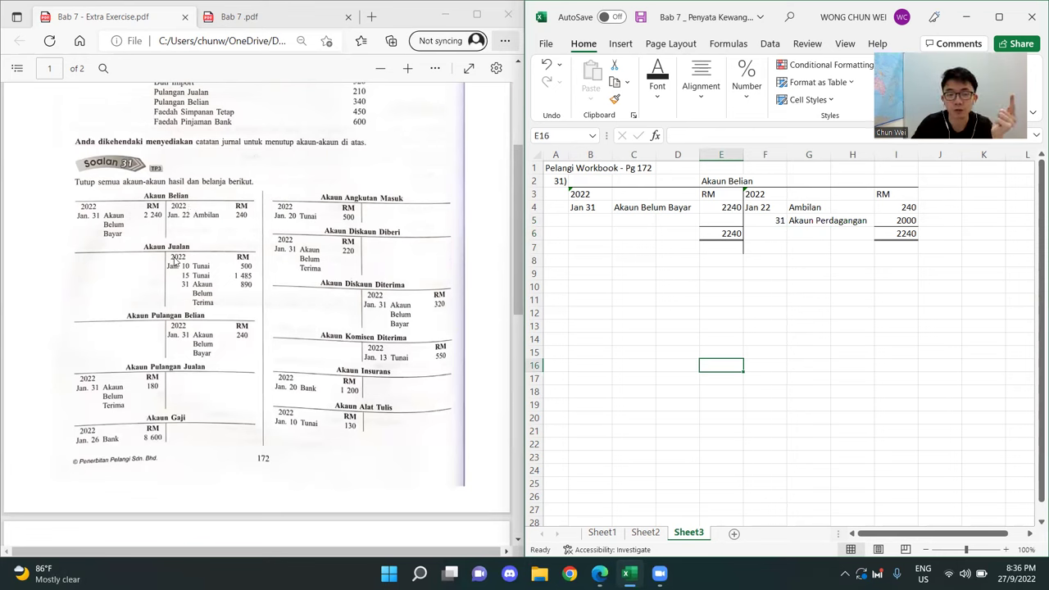
- Duplicate the Akaun Belian T-account from B2:I7 to B9 and clear the copied entries and totals in rows 11 to 13
left_click_drag(592, 184, 902, 240)
key("ctrl+c")
left_click(589, 274)
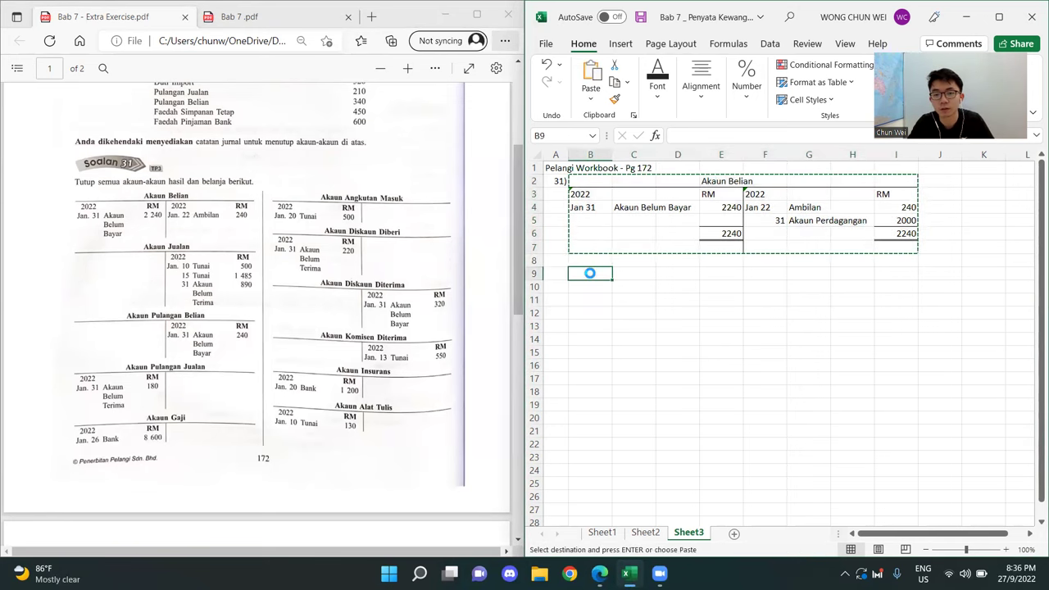
key("ctrl+v")
left_click(672, 362)
left_click_drag(590, 300, 913, 335)
key("Delete")
- Change the title of the copied T-account in E9 to Akaun Jualan
left_click(721, 273)
double_click(722, 273)
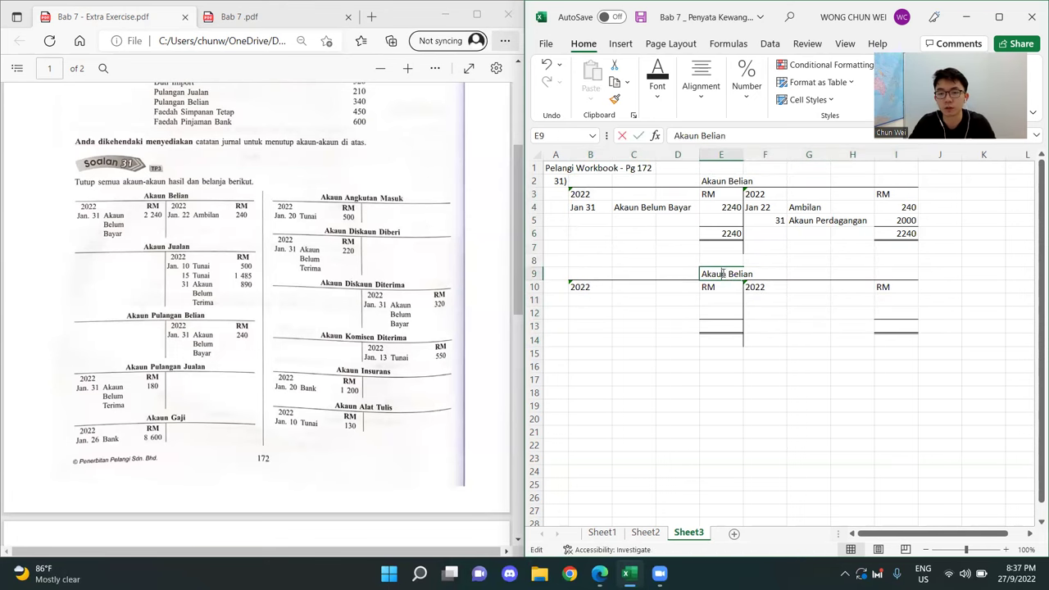
left_click_drag(728, 274, 802, 277)
type("JUalan")
key("Return")
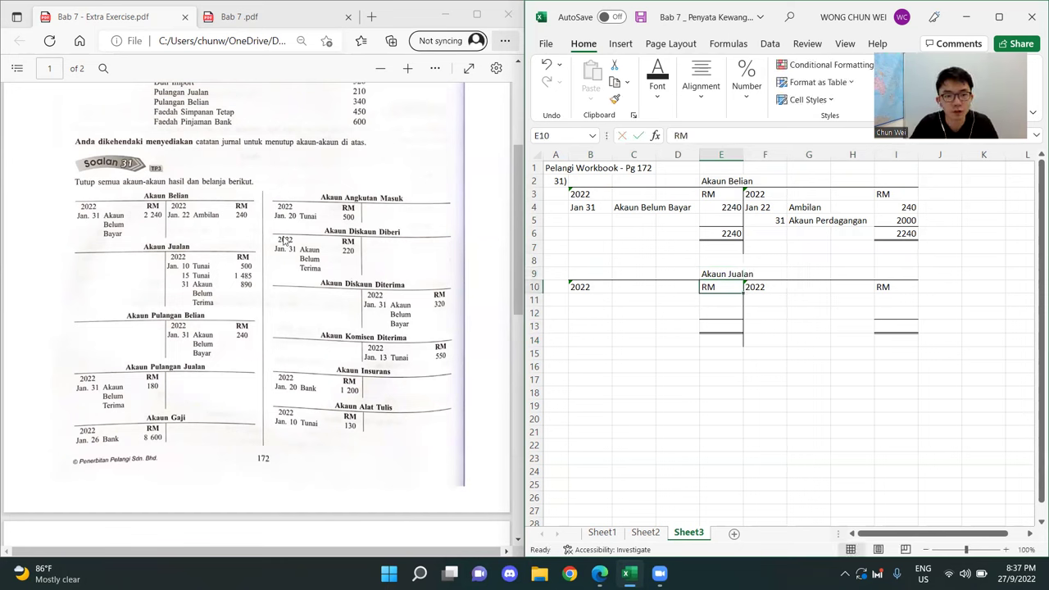
- Insert a blank row at row 11 in the Akaun Jualan account
left_click(891, 312)
left_click(806, 299)
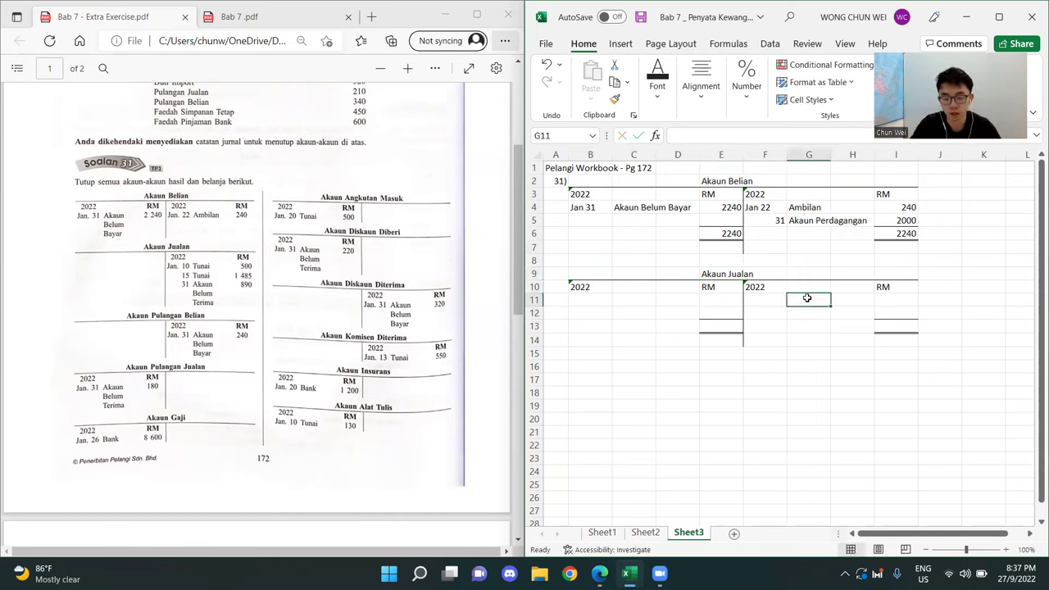
key("shift+space")
key("ctrl+shift+equal")
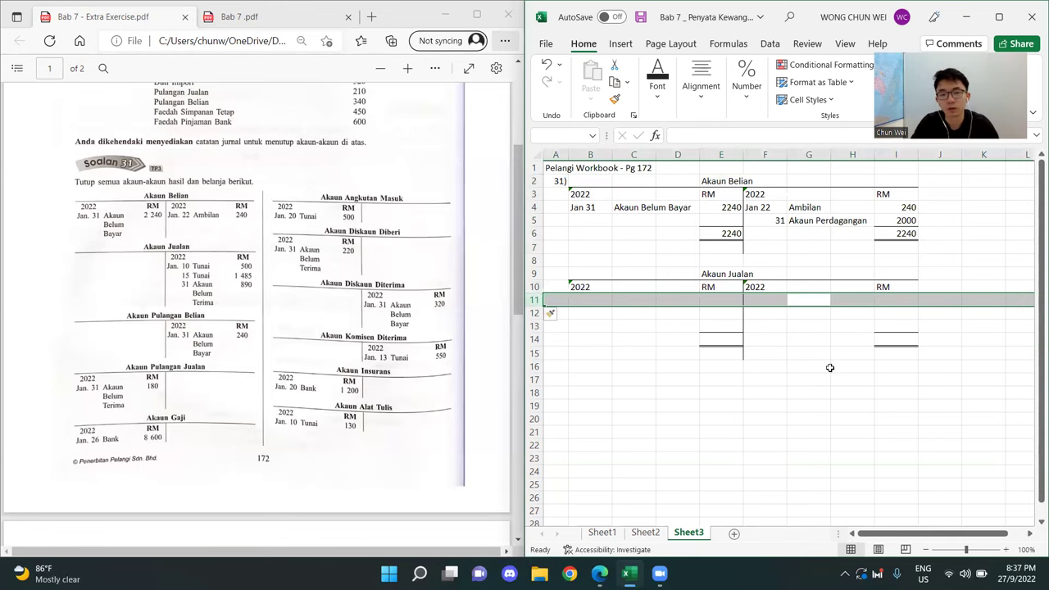
left_click(857, 423)
- Enter Jan 10 as text in F11 and the credit descriptions Tunai, Tunai and Akaun Belum Terima in G11:G13
left_click(758, 301)
type("'Jan 10")
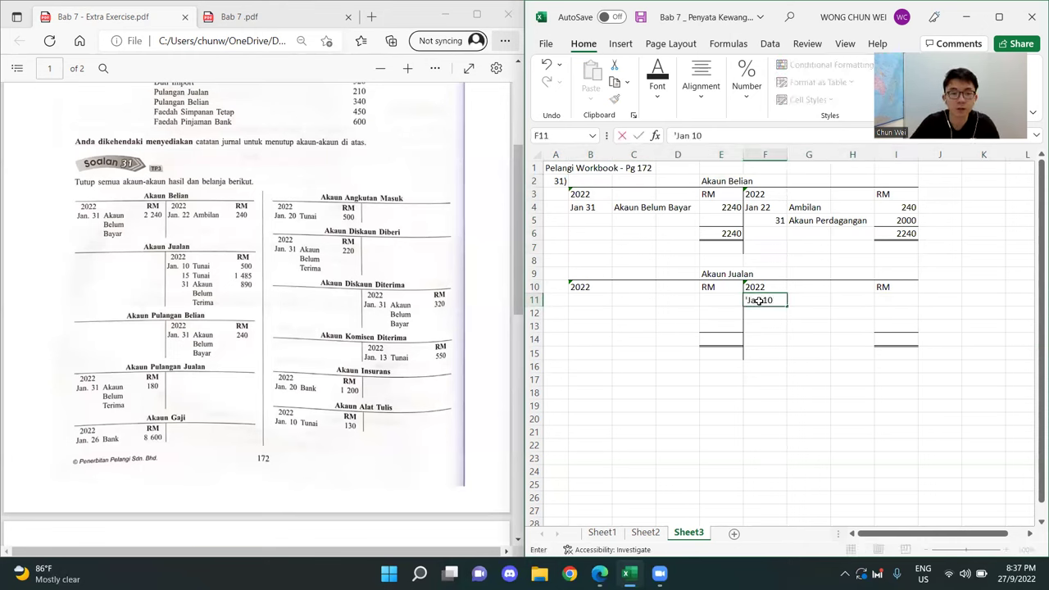
key("Right")
type("Tunai")
key("Down")
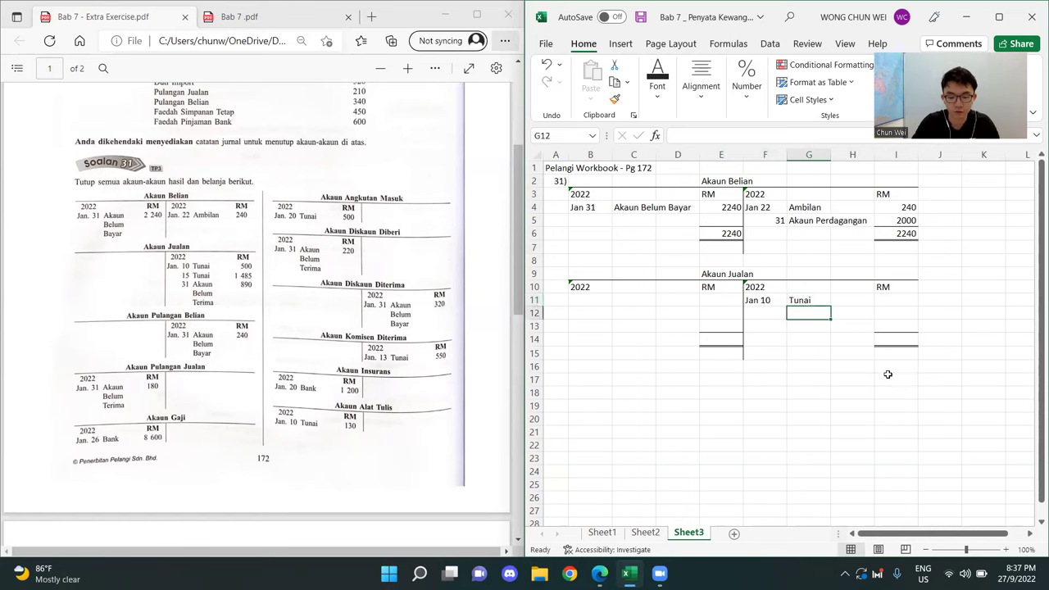
type("Tunai")
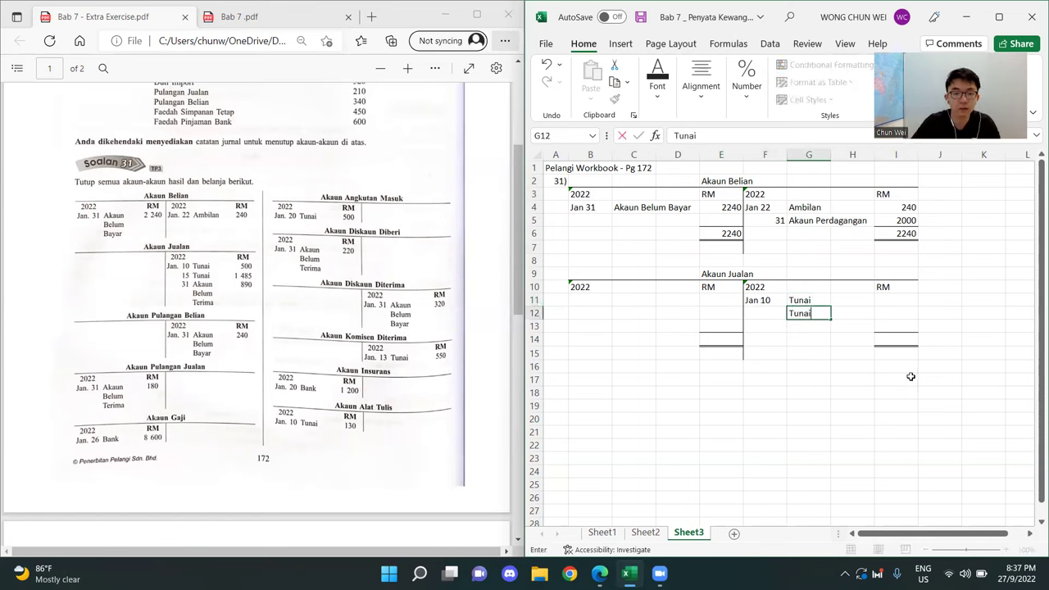
key("Down")
type("Akaun Belum Terima")
key("ctrl+Return")
- Enter the Akaun Jualan credit amounts 500, 1485 and 890 in I11:I13
key("Right")
key("Right")
key("Up")
key("Up")
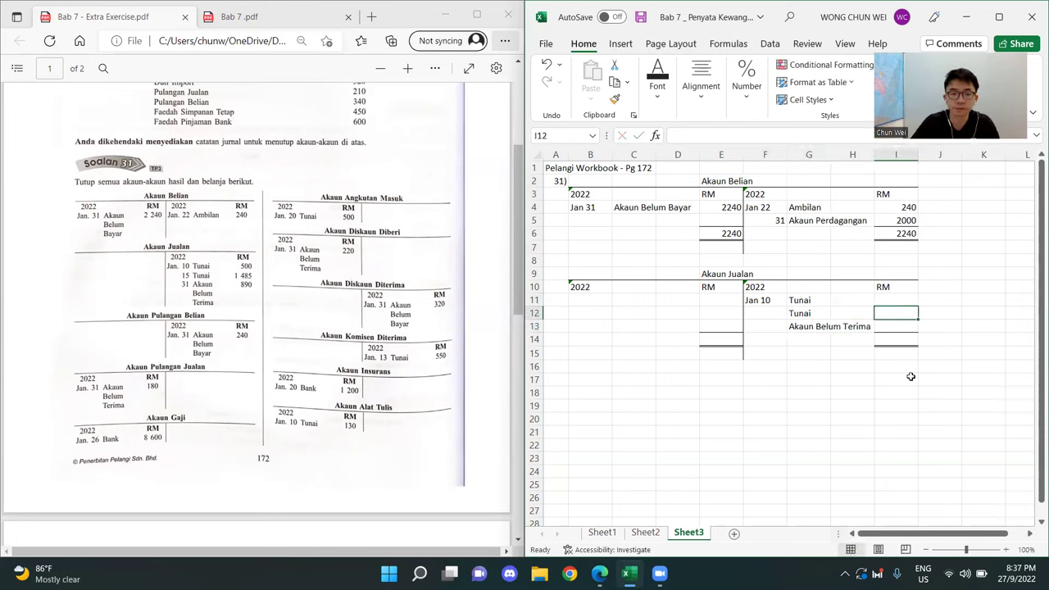
type("500")
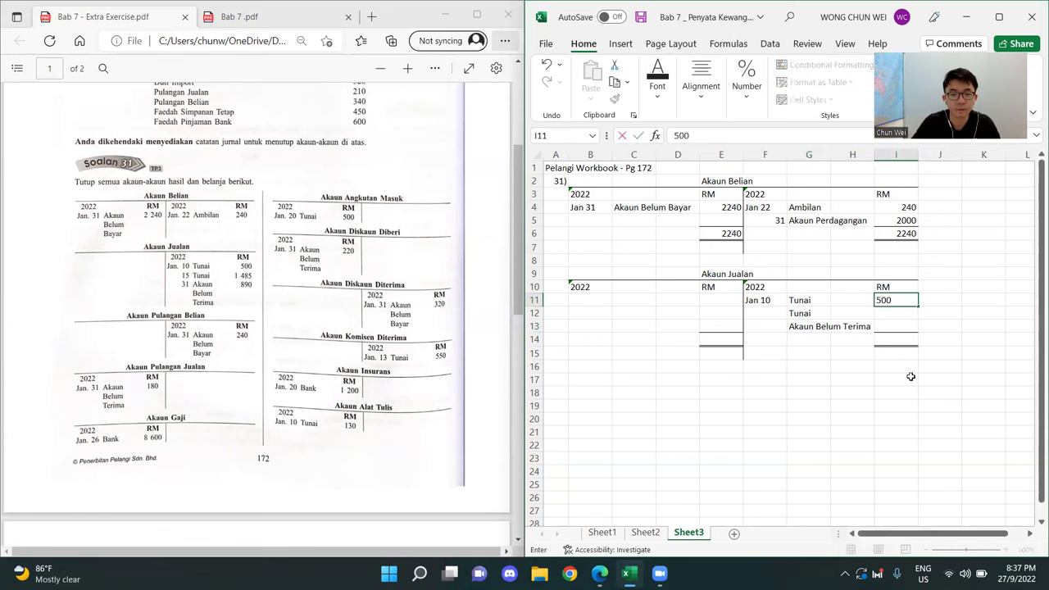
key("Return")
type("14")
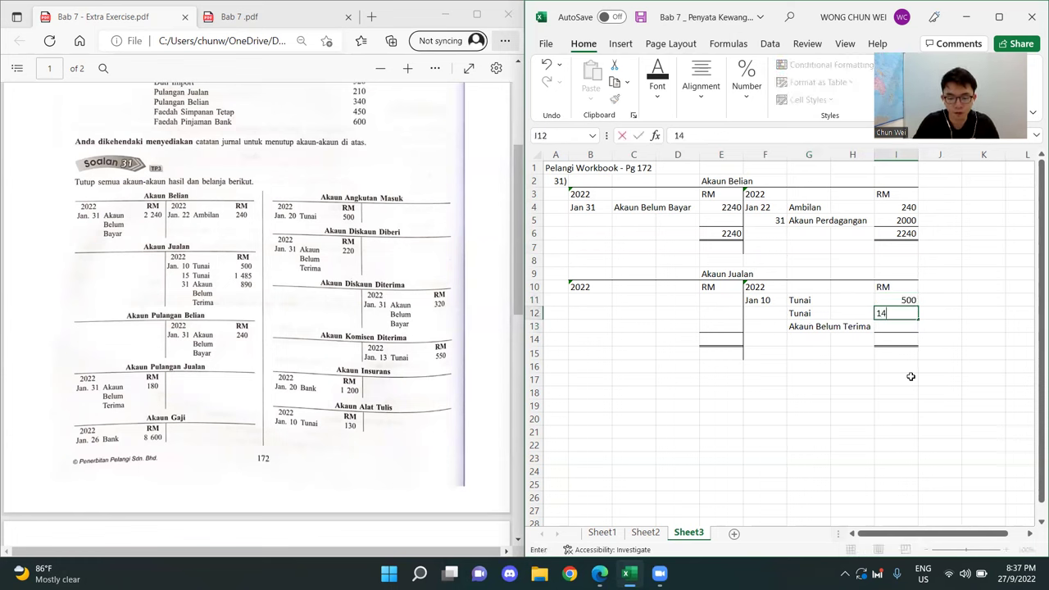
type("85")
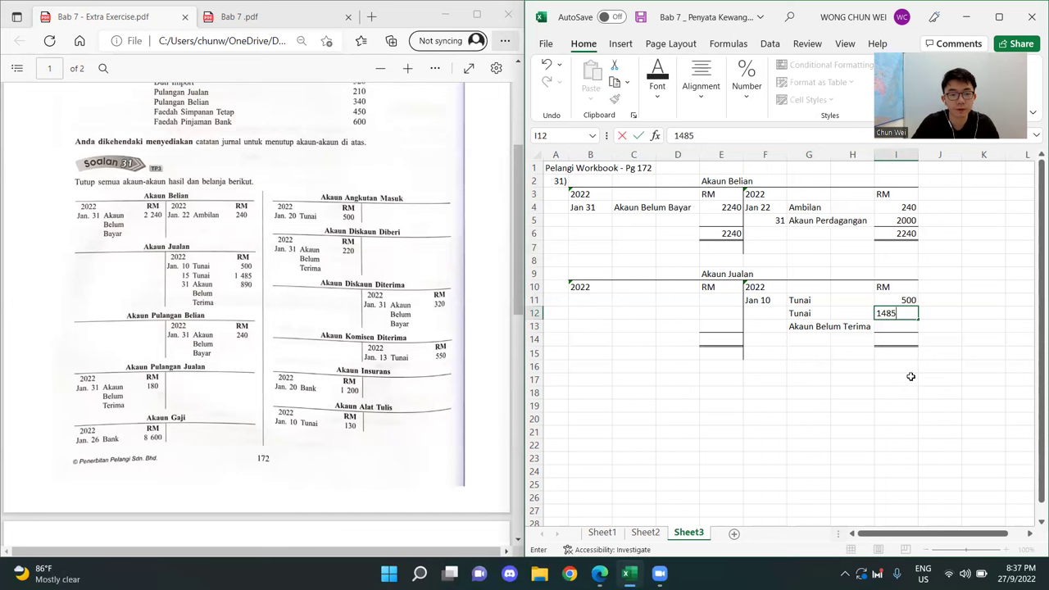
key("Return")
type("8")
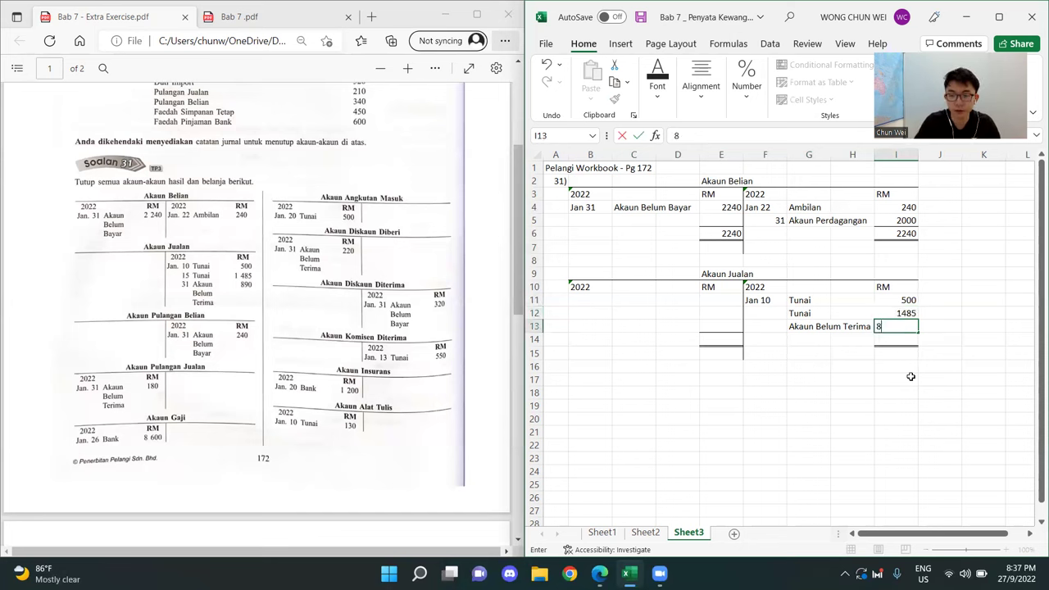
type("90")
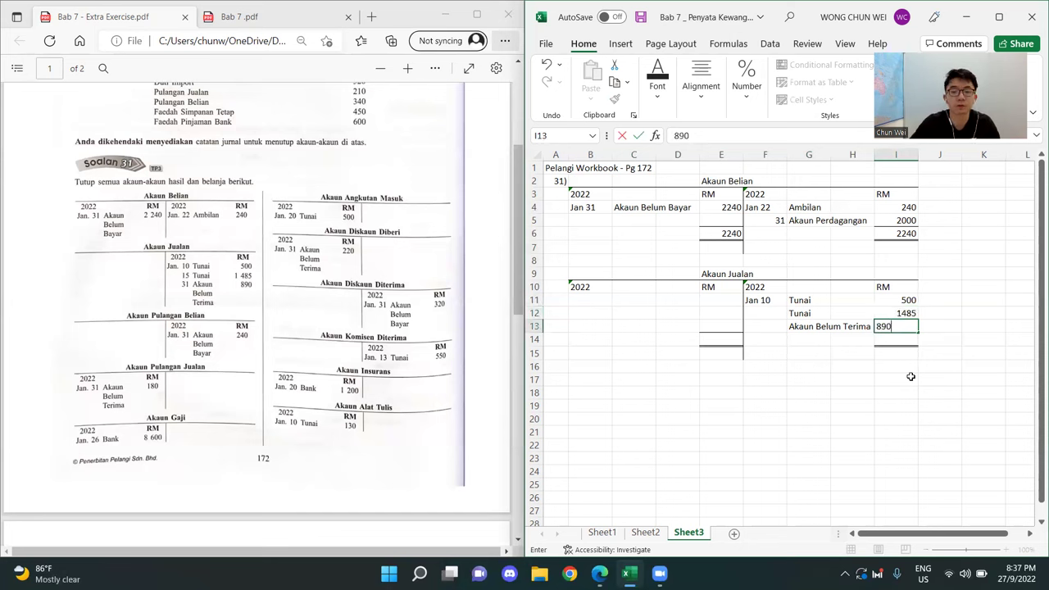
key("Return")
left_click(879, 416)
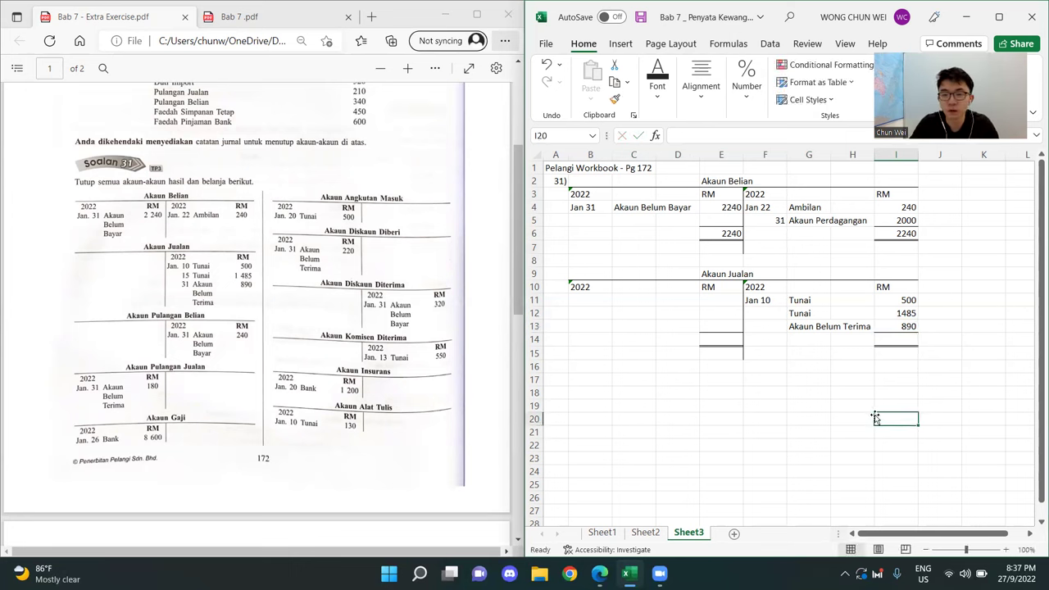
- Enter the remaining credit dates 15 in F12 and 31 in F13
left_click(773, 314)
type("15")
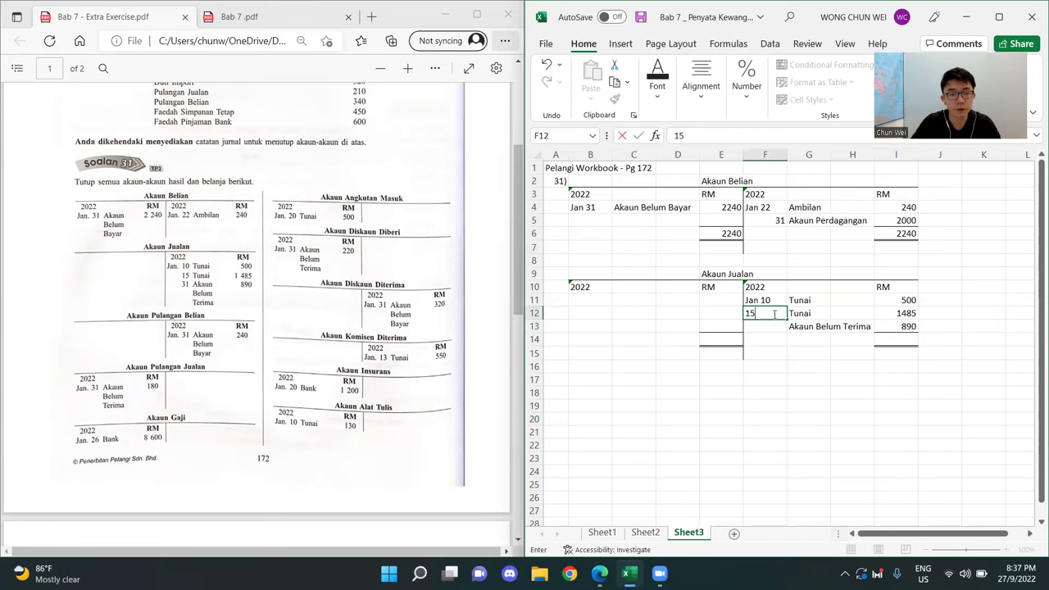
key("Return")
type("31")
key("Return")
left_click(825, 422)
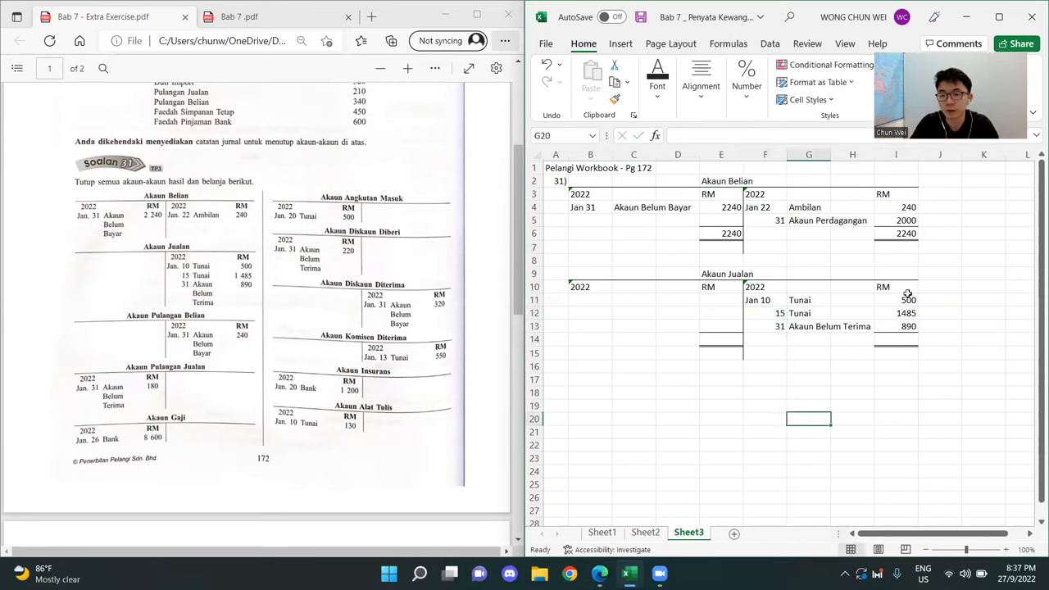
- Sum the Akaun Jualan credit amounts I11:I13 in I14 and carry the total to E14 with =I14
left_click_drag(784, 297, 897, 338)
left_click(1019, 325)
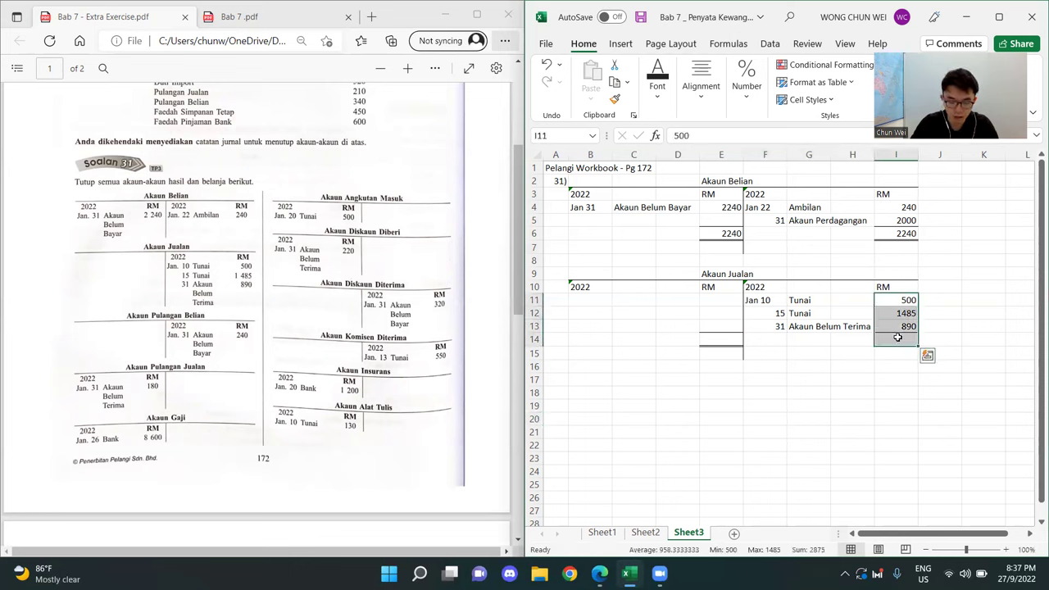
key("alt+equal")
left_click(725, 343)
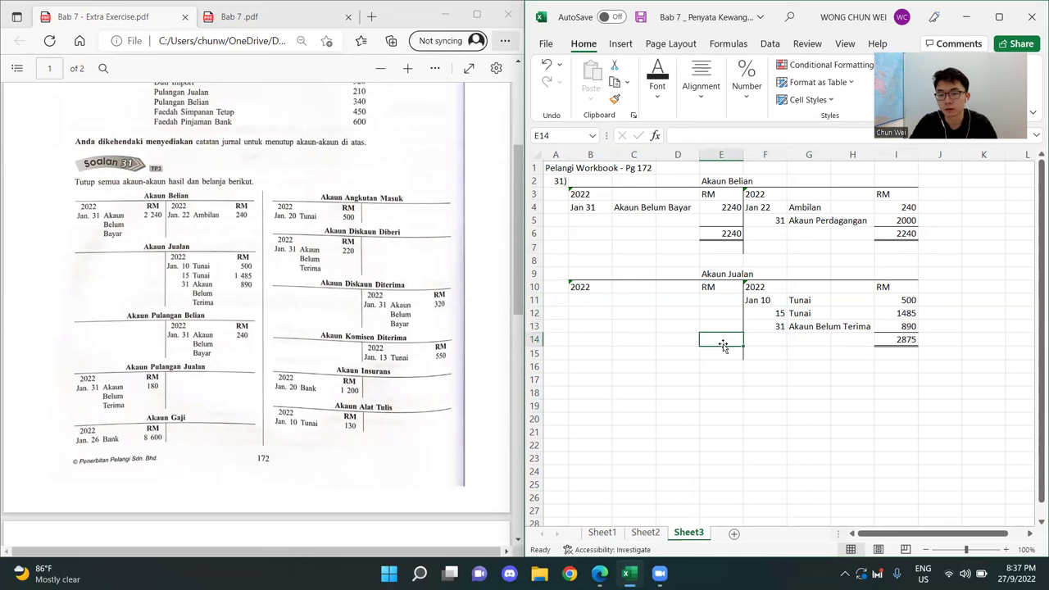
type("=")
left_click(901, 338)
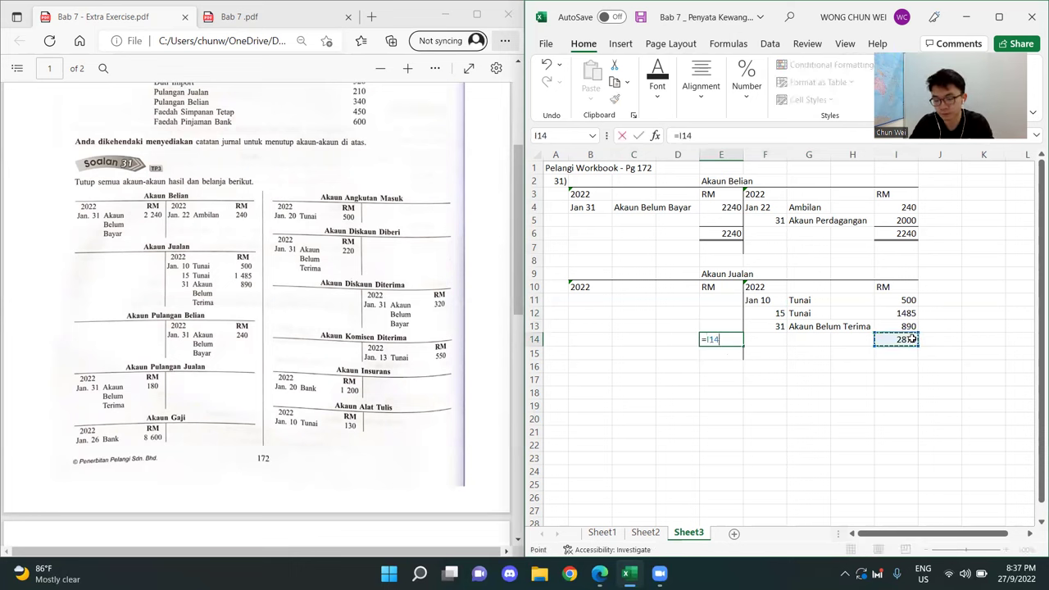
key("Return")
left_click(729, 418)
- Set the closing debit amount in E11 with the formula =E14
left_click(716, 299)
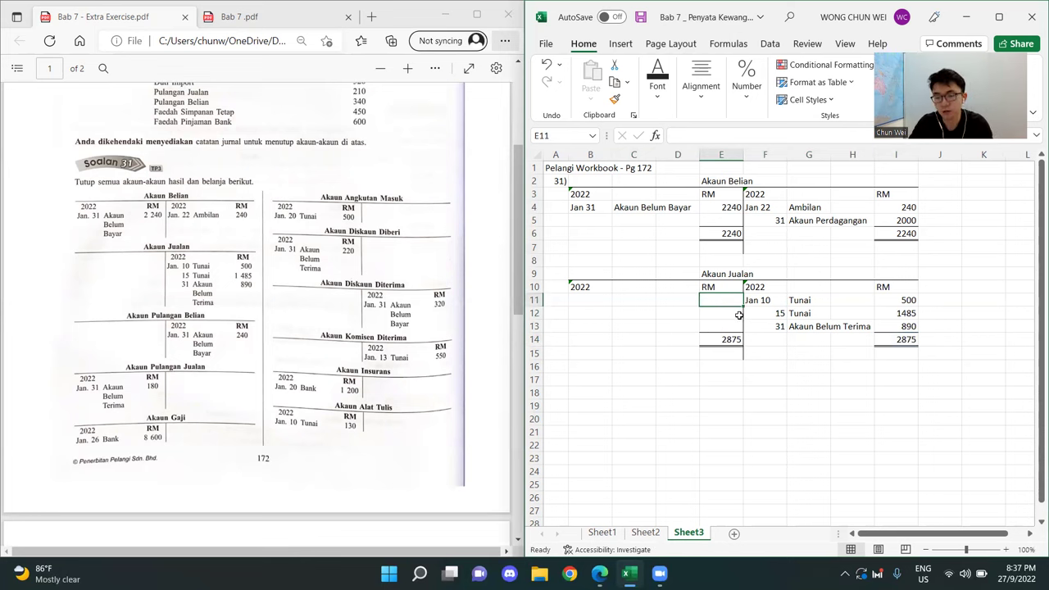
type("=")
left_click(726, 342)
key("Return")
left_click(747, 471)
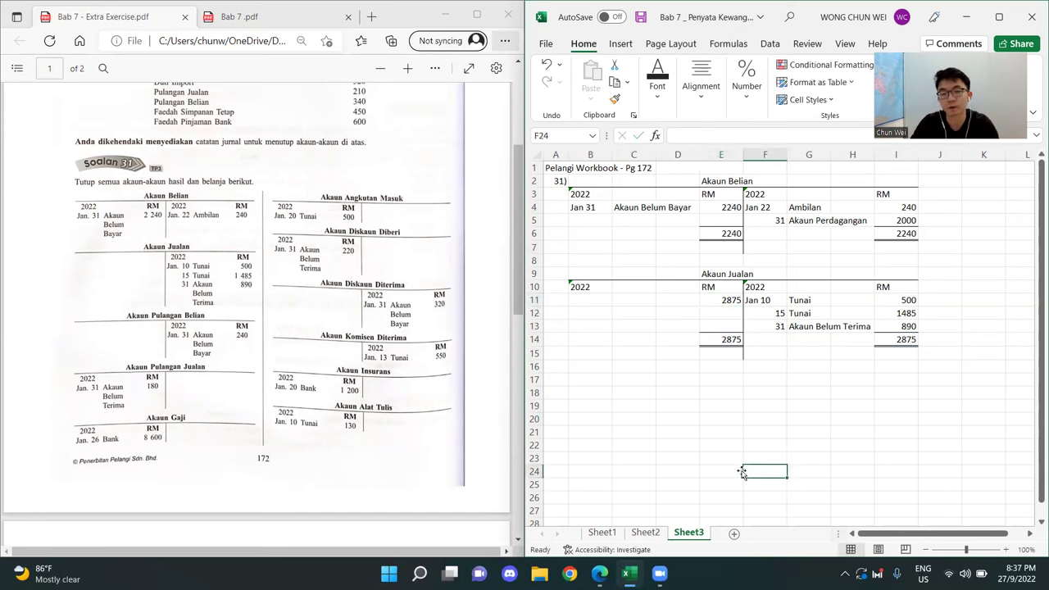
- Describe the closing debit entry as Akaun Perdagangan in C11 and date it Jan 31 as text in B11
left_click_drag(628, 302, 680, 307)
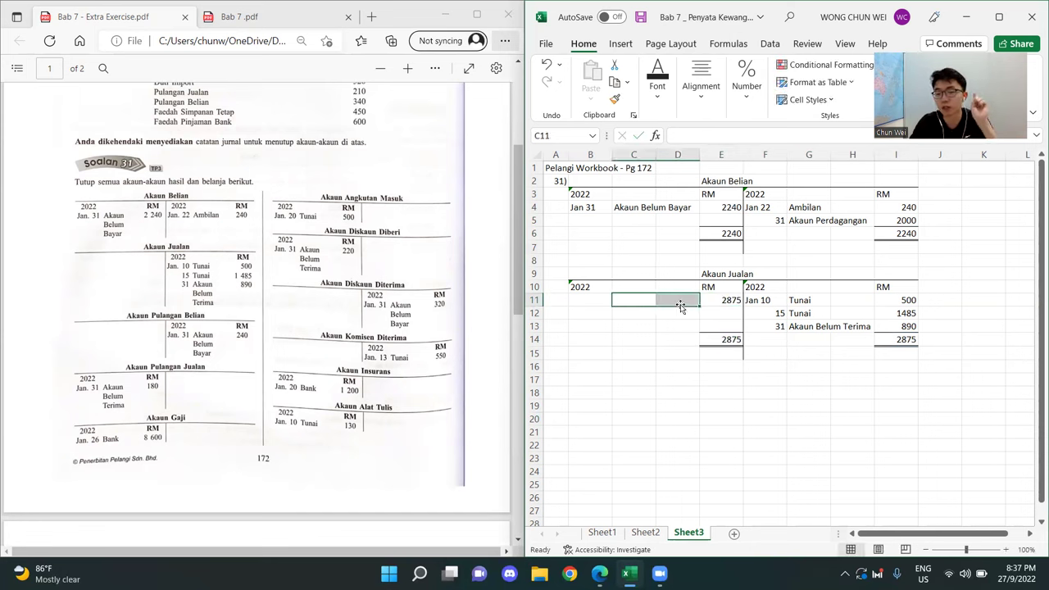
left_click(621, 337)
left_click(639, 299)
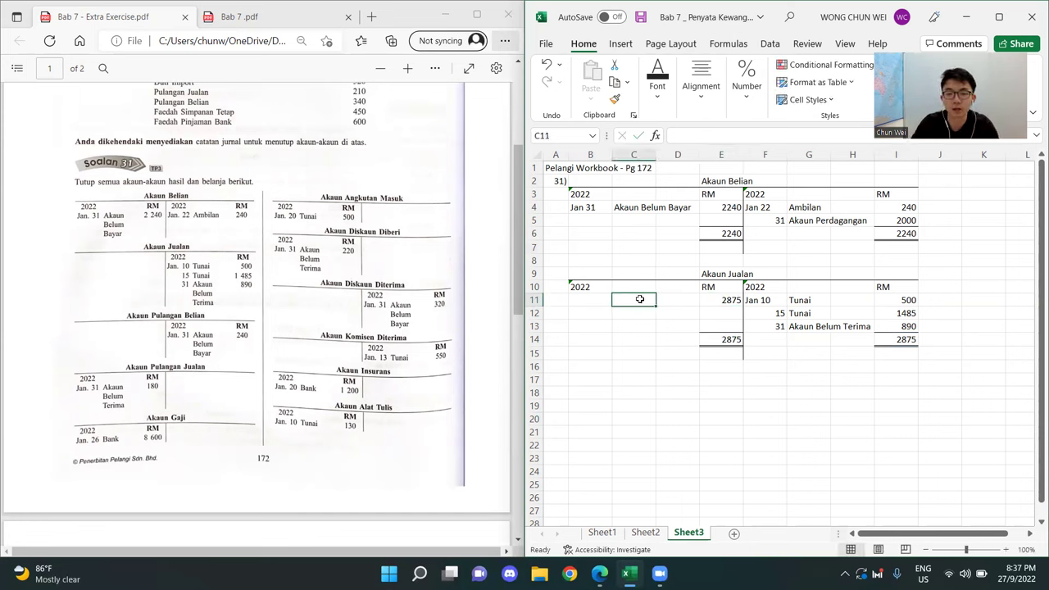
type("Akaun Perdagangan")
key("Left")
key("Left")
key("Right")
type("'Jan 31")
key("Return")
left_click(690, 427)
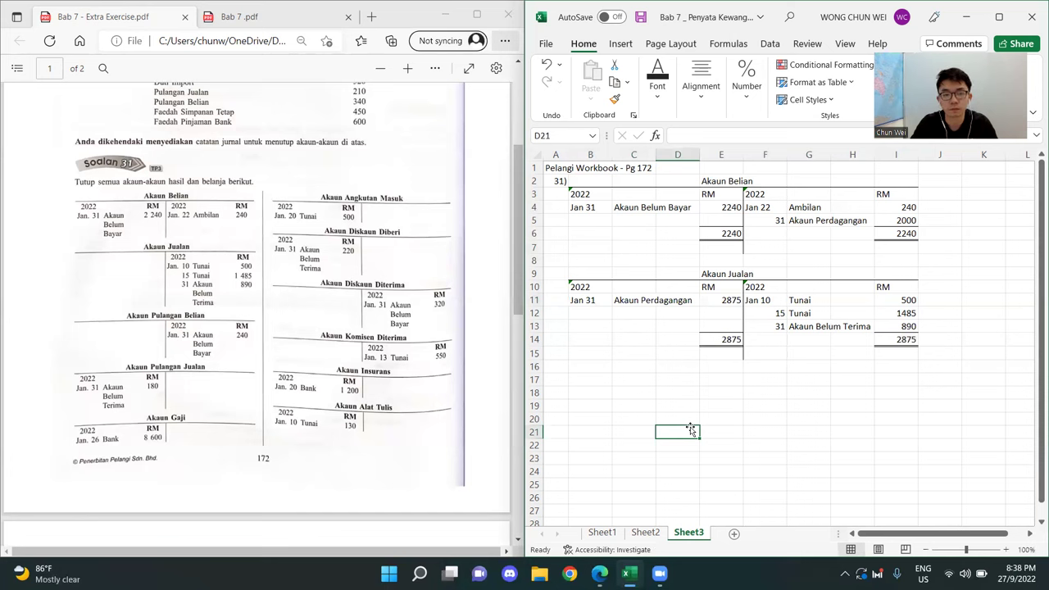
- Duplicate the Akaun Jualan T-account from B9:I15 to B17 and clear the copied entries in rows 19 to 21
left_click_drag(581, 276, 905, 345)
key("ctrl+c")
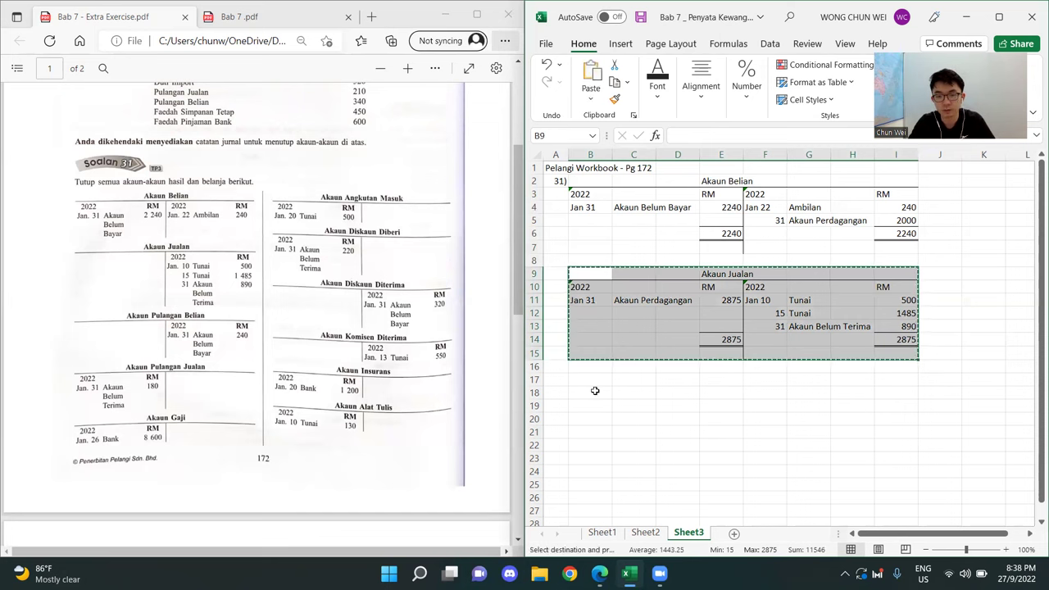
left_click(590, 379)
key("ctrl+v")
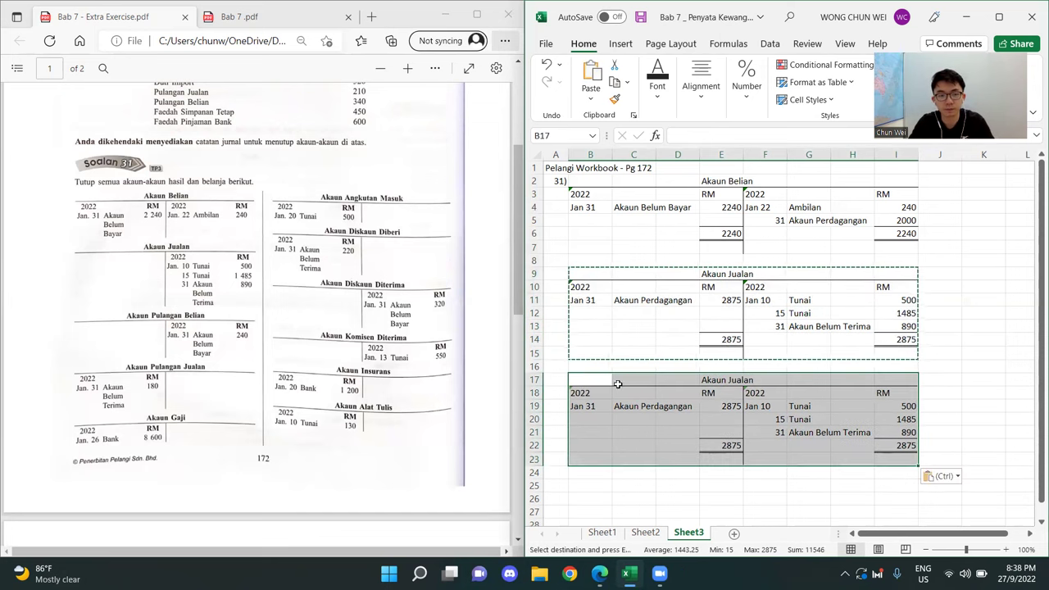
left_click(695, 471)
left_click_drag(581, 405, 906, 432)
key("Delete")
left_click(808, 472)
- Date the credit entry Jan 31 as text in F19 and describe it as Akaun Belum Bayar in G19
left_click(770, 406)
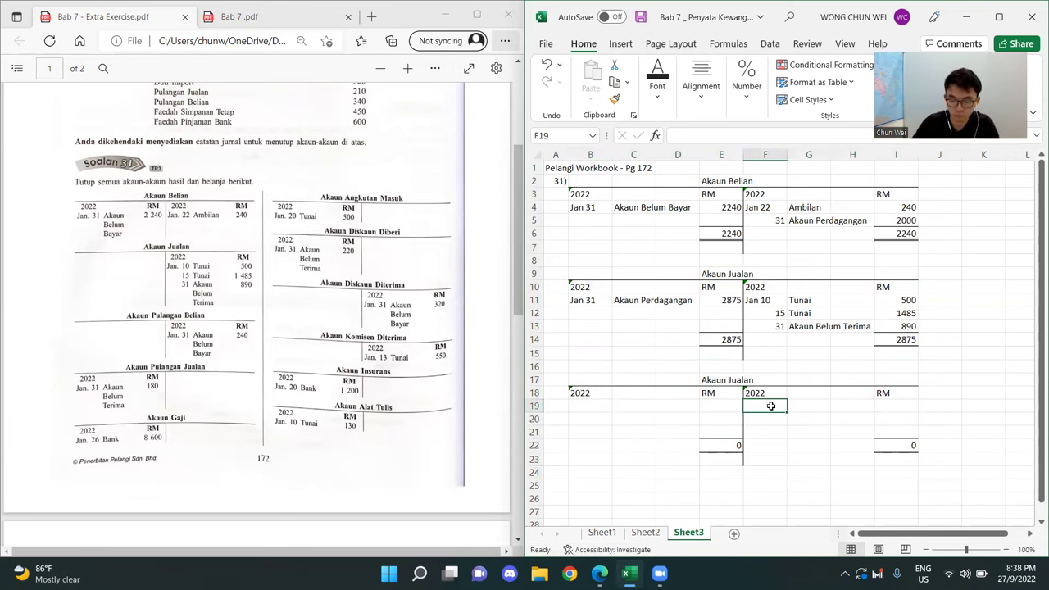
type("'Jan 31")
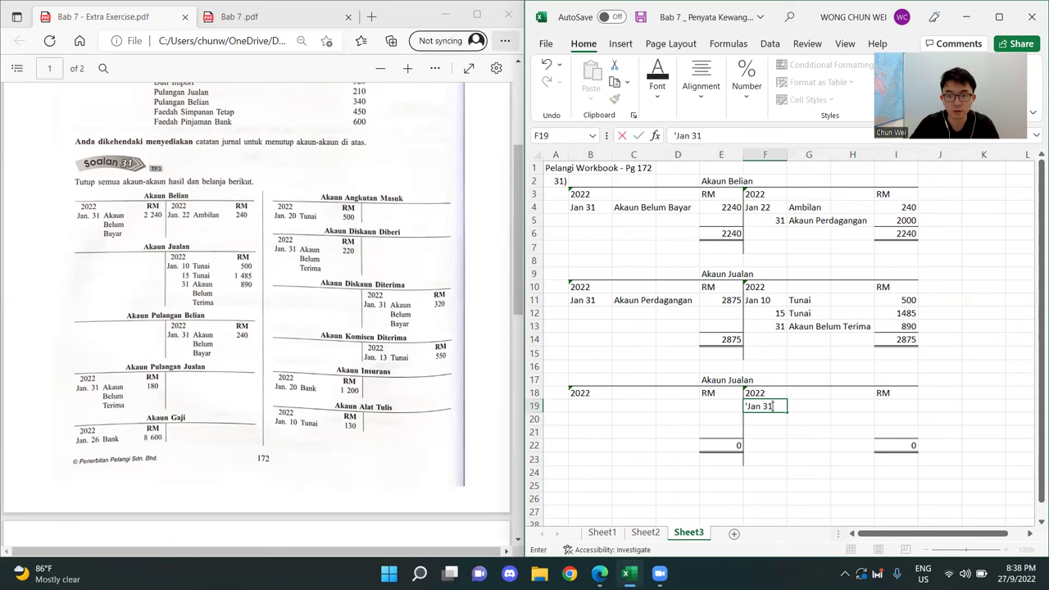
key("Tab")
type("Akaun")
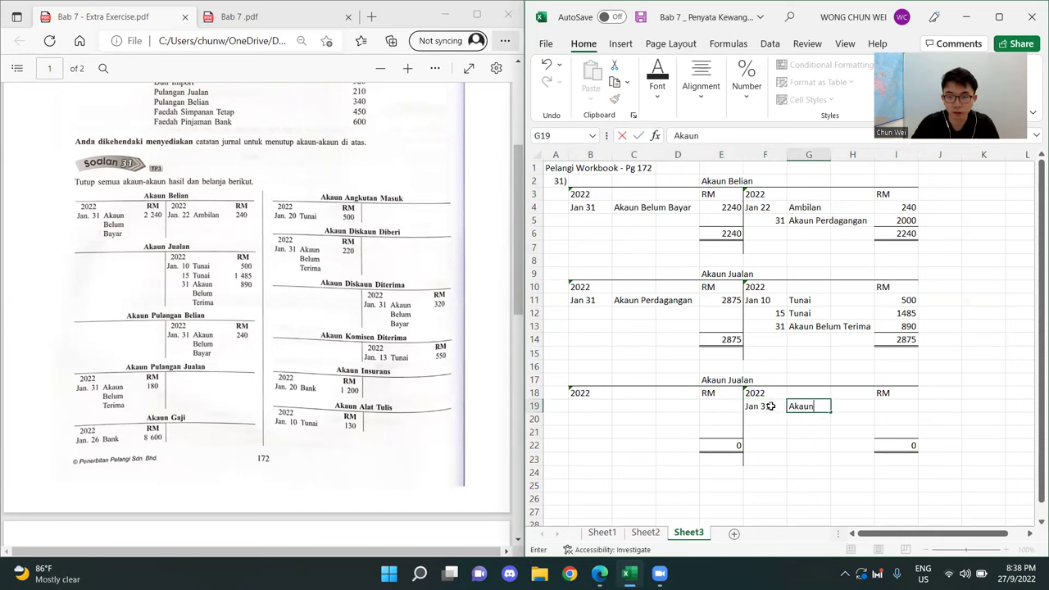
type(" Belum Bayar")
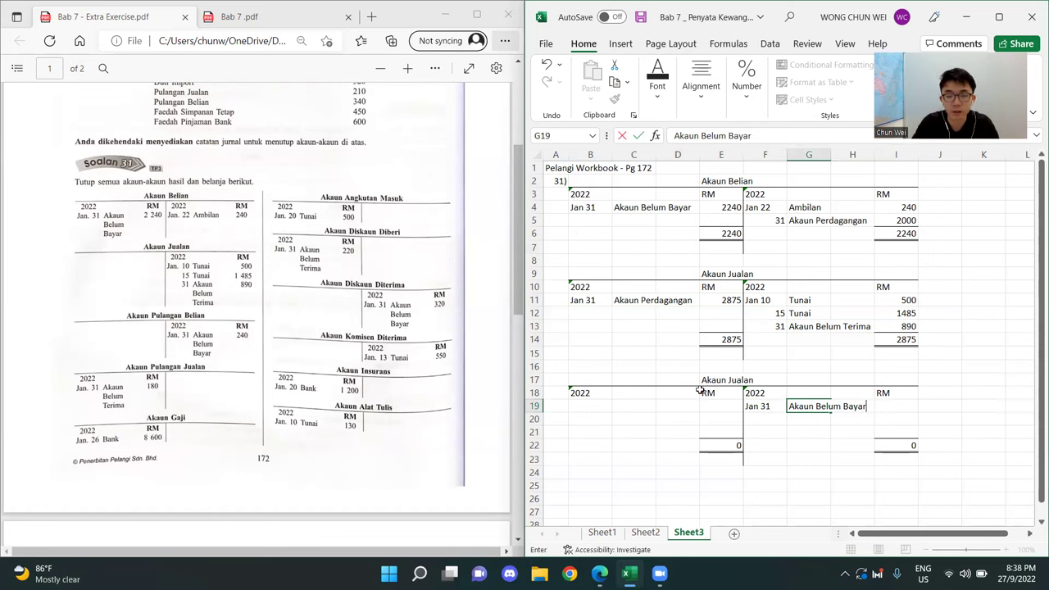
- Retitle the copied T-account in E17 as Akaun Pulangan Belian
double_click(728, 378)
left_click_drag(729, 378, 768, 375)
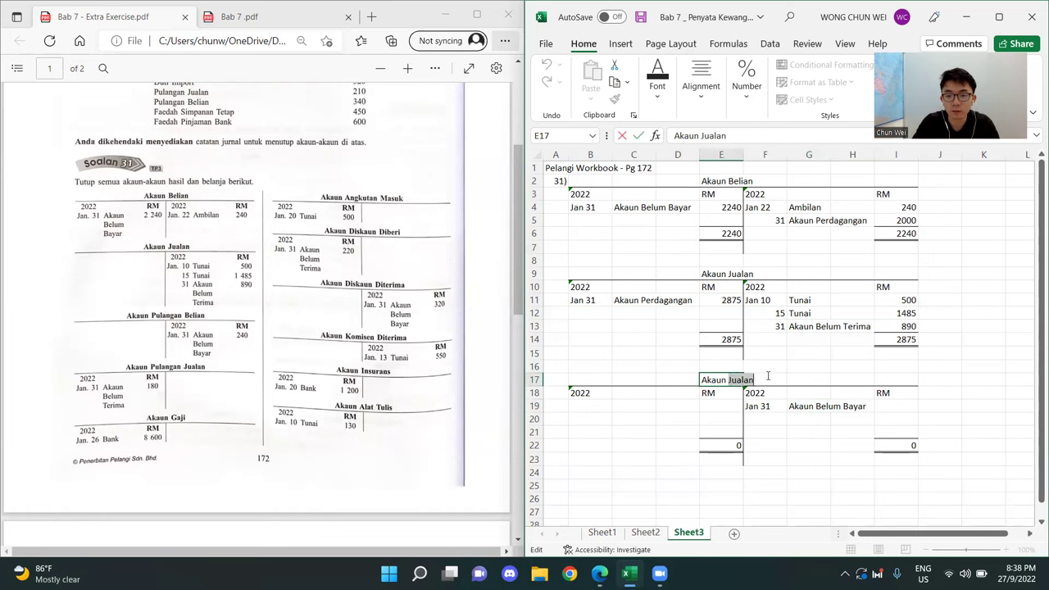
type("Puy")
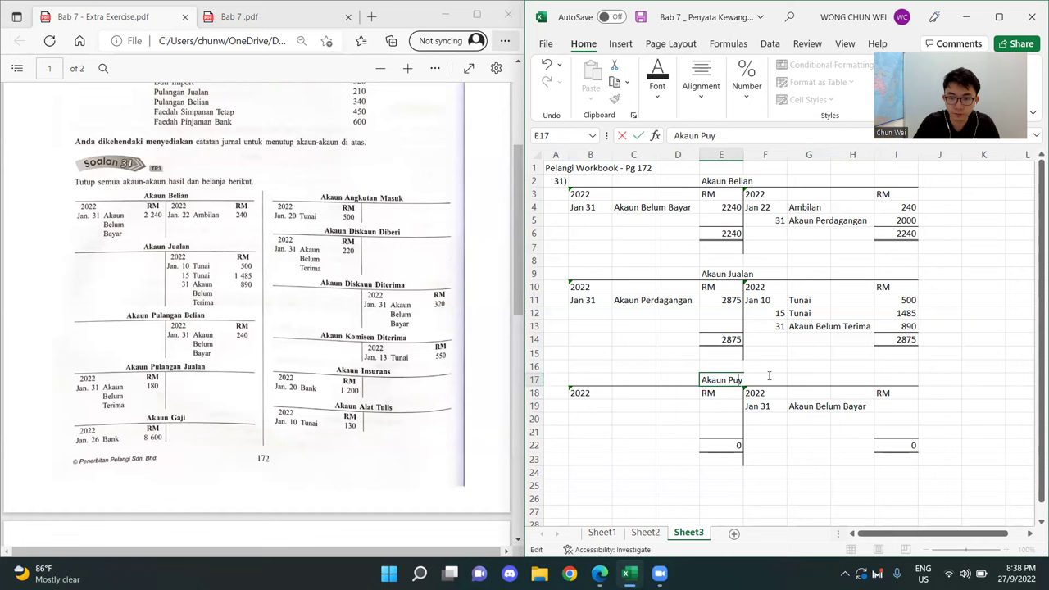
key("BackSpace")
type("langan Belian")
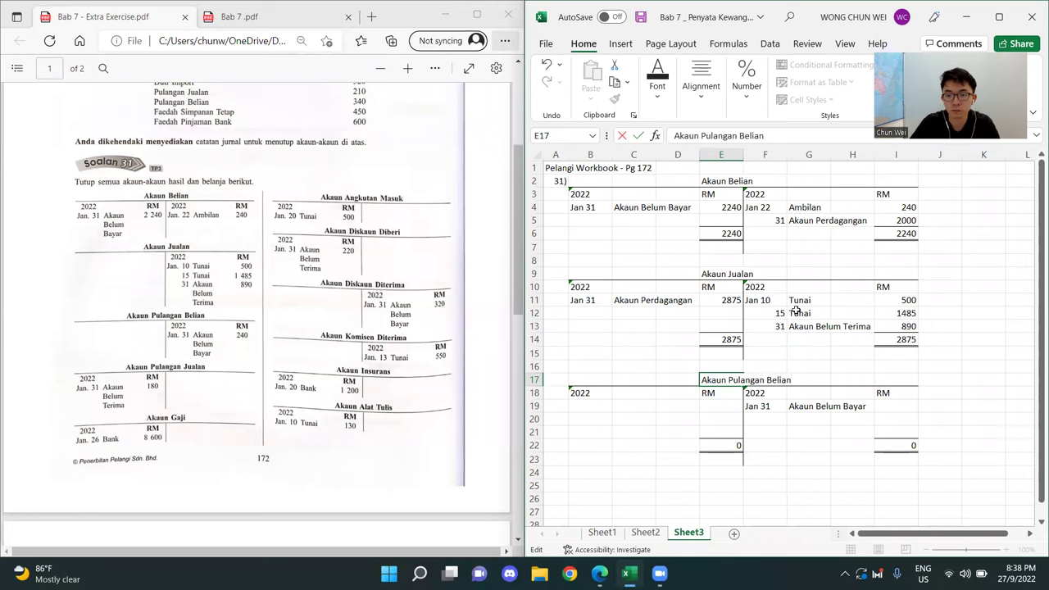
key("Return")
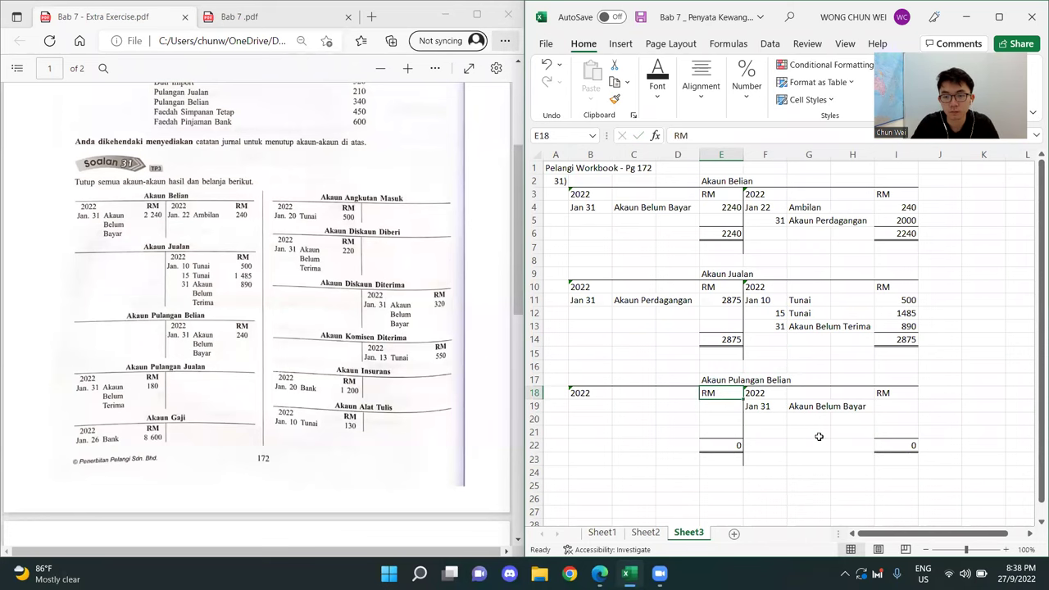
left_click(812, 456)
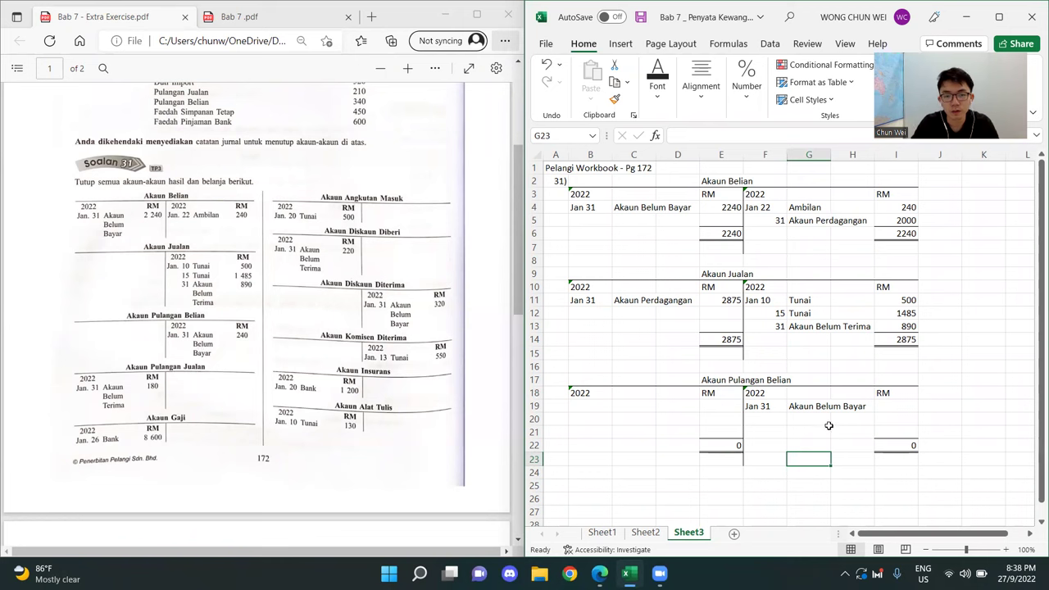
- Enter 240 as the Akaun Belum Bayar credit amount in I19
left_click(906, 408)
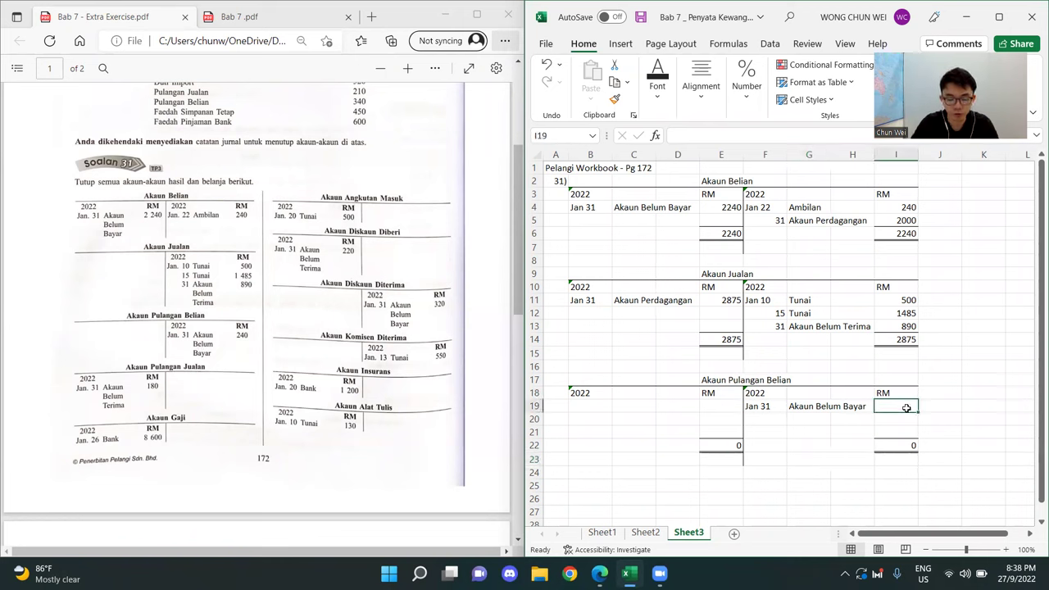
type("240")
key("Return")
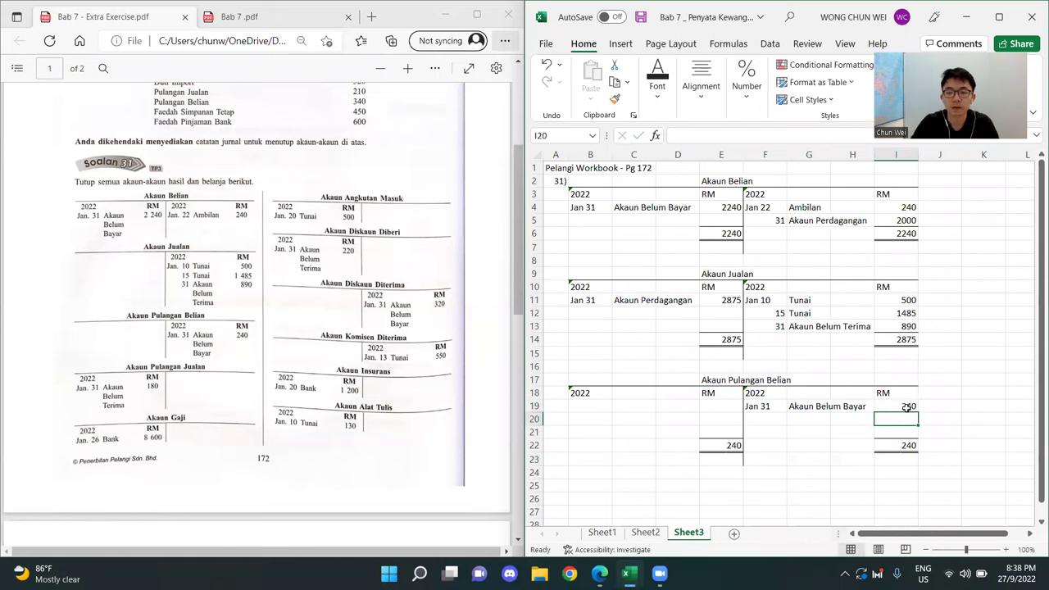
left_click(787, 460)
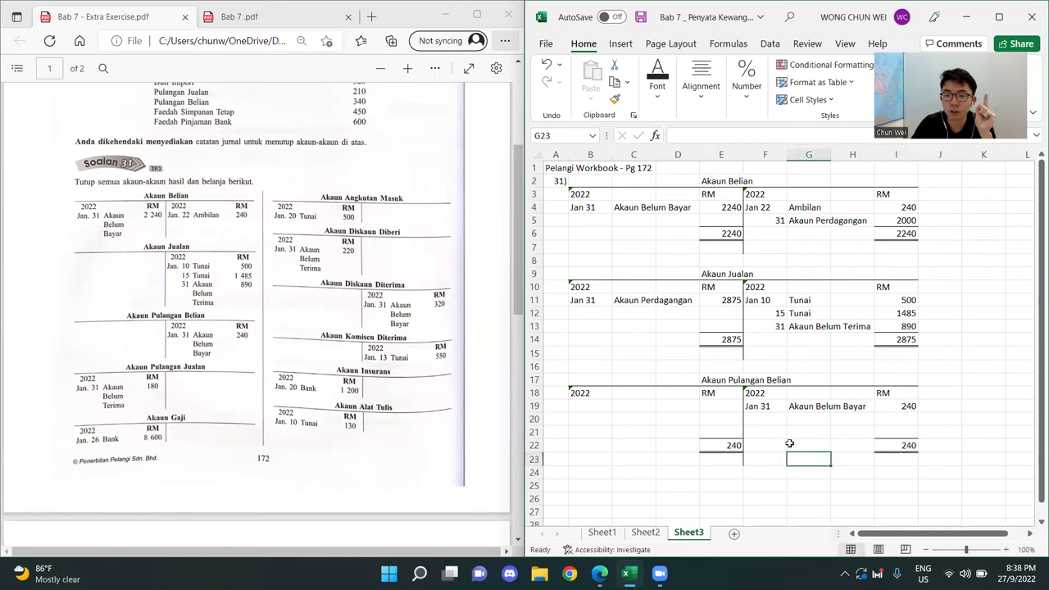
- Fill in the closing debit entry in row 19 with Akaun Perdagangan in C19, 240 in E19 and Jan 31 as text in B19
left_click(628, 411)
type("Akaun Perdag")
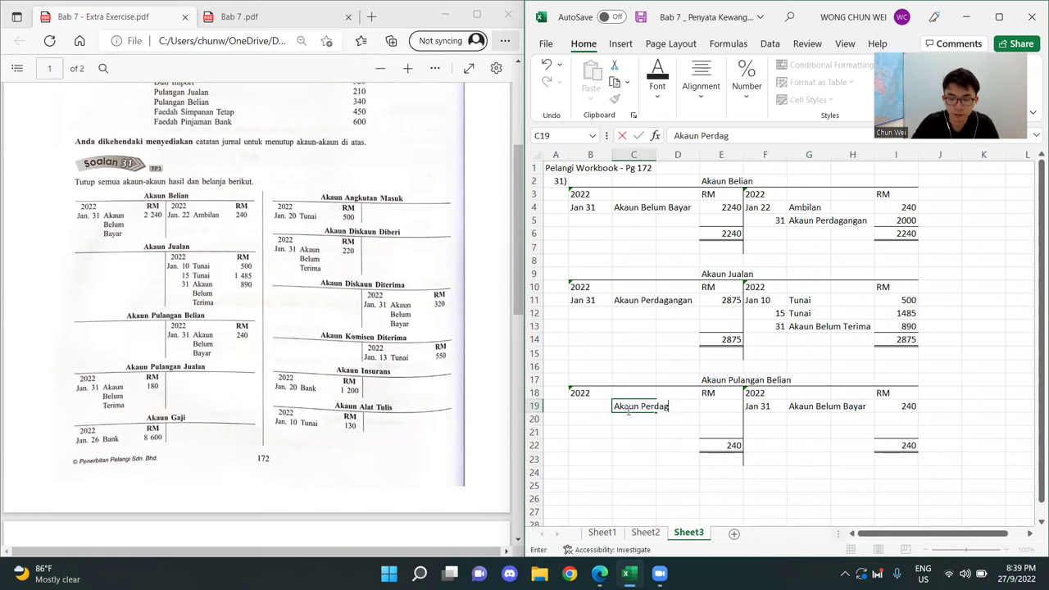
type("angan")
key("Tab")
key("Tab")
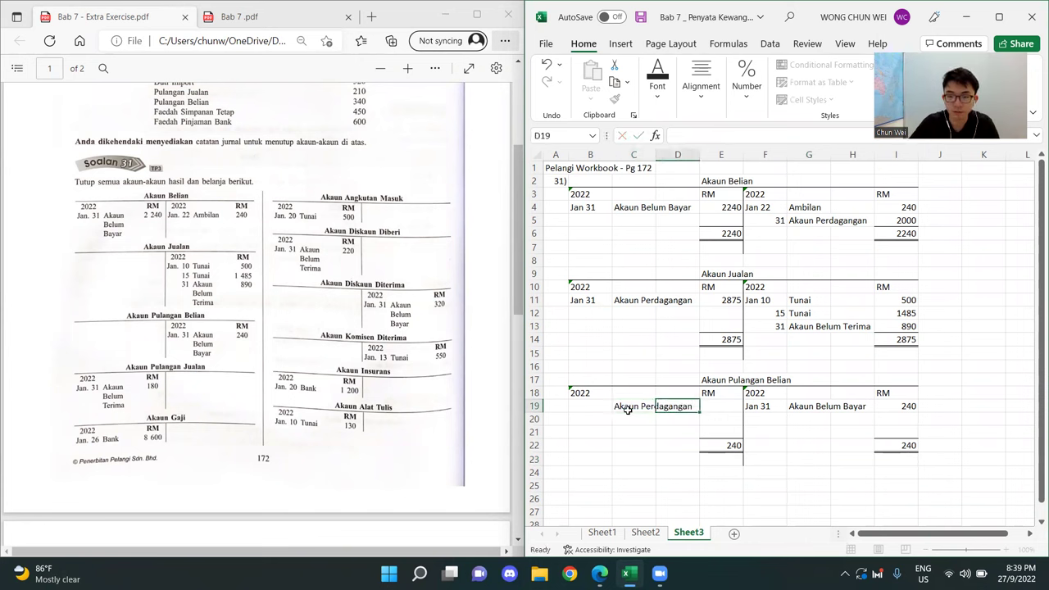
type("240")
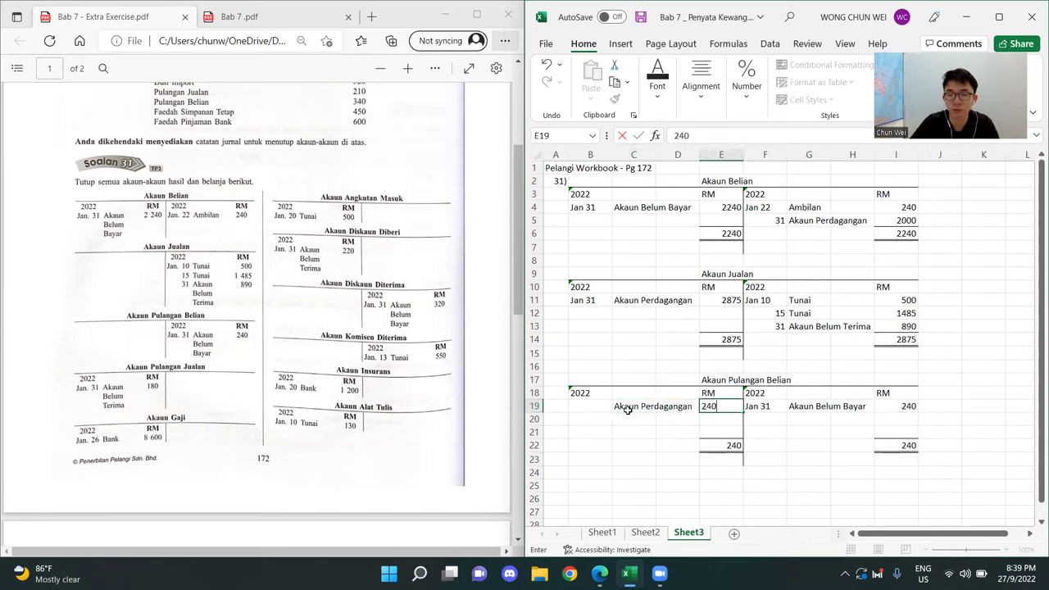
left_click(629, 412)
key("Left")
type("Jan 31")
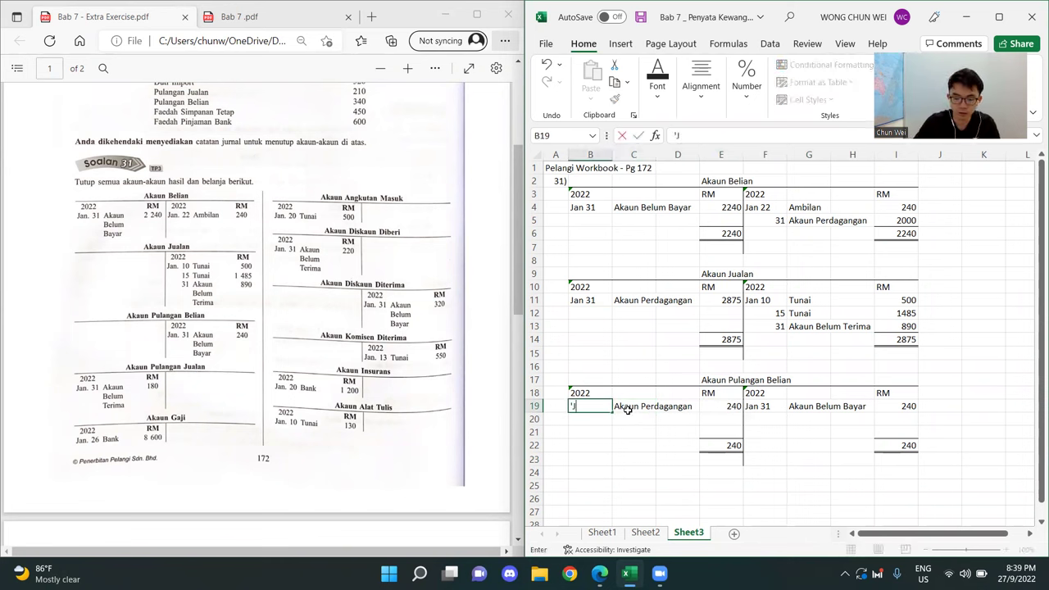
key("Return")
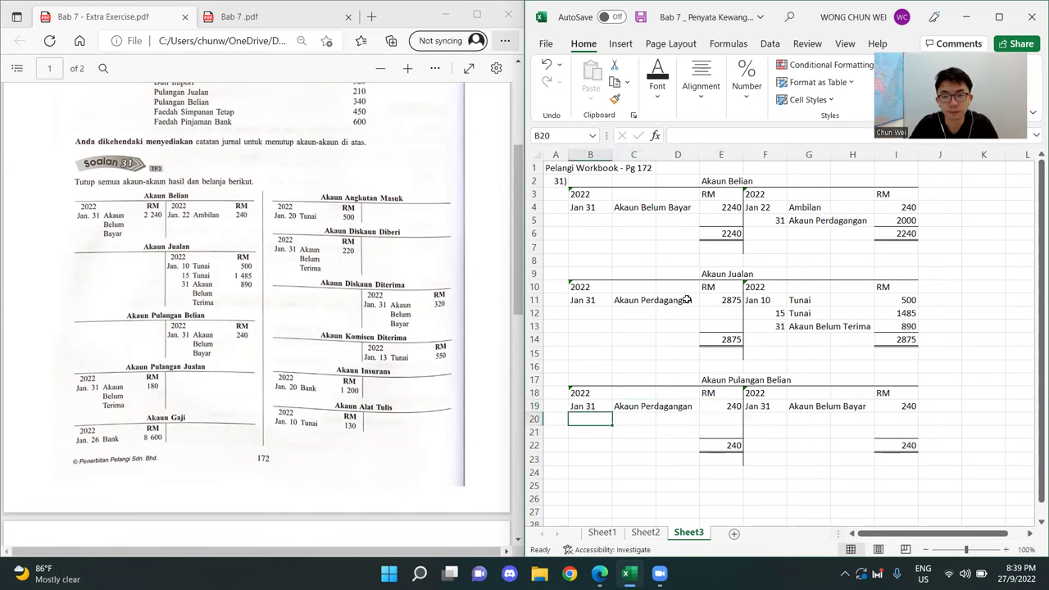
left_click(983, 351)
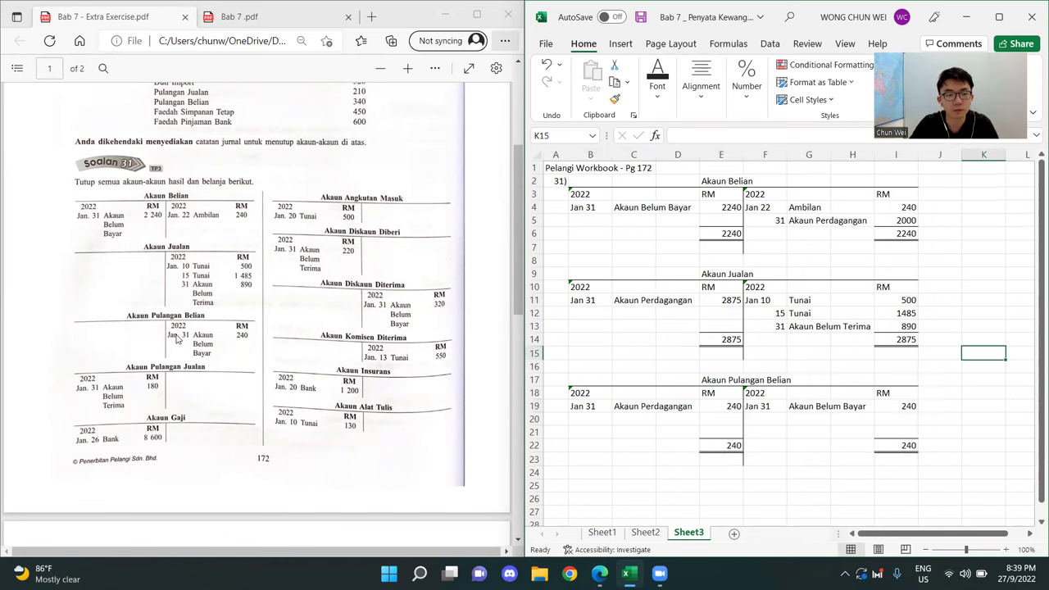
- Duplicate the Akaun Pulangan Belian T-account from B17:I23 to B25
left_click_drag(585, 378, 887, 452)
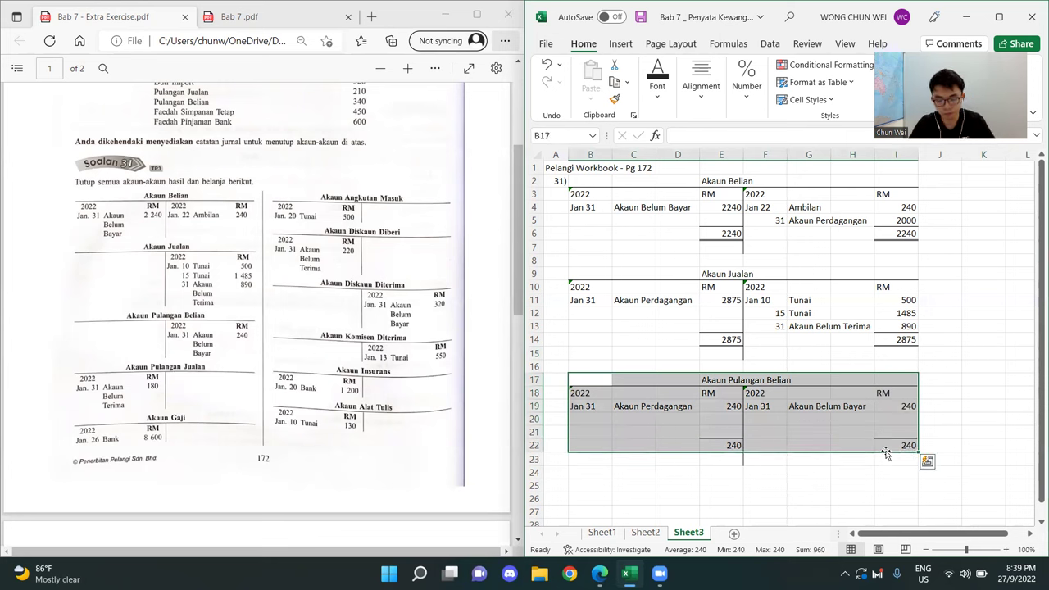
left_click_drag(603, 377, 898, 463)
key("ctrl+c")
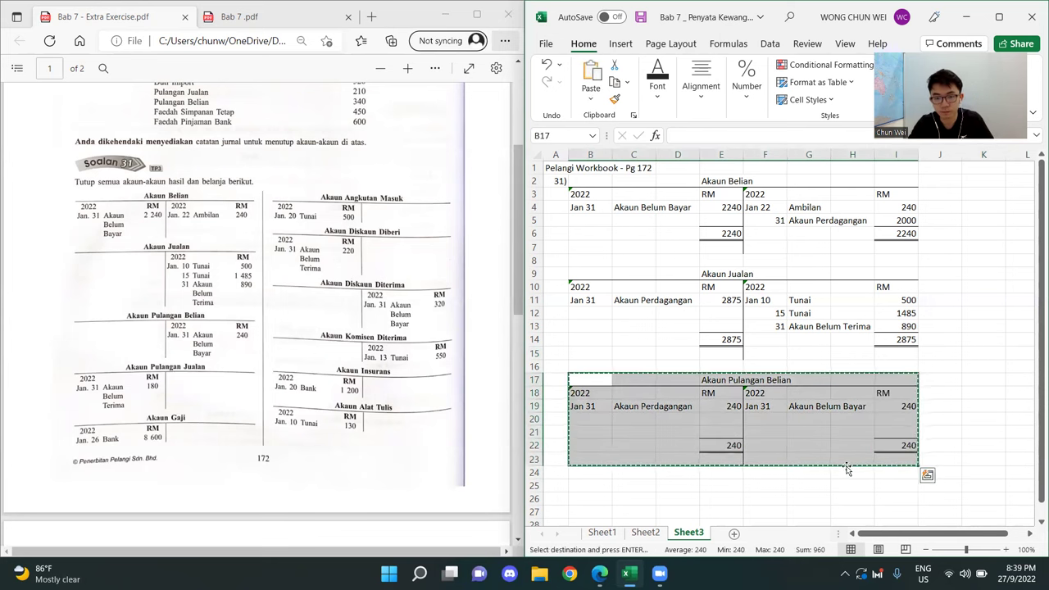
left_click(597, 482)
key("ctrl+v")
scroll(710, 433, "down", 3)
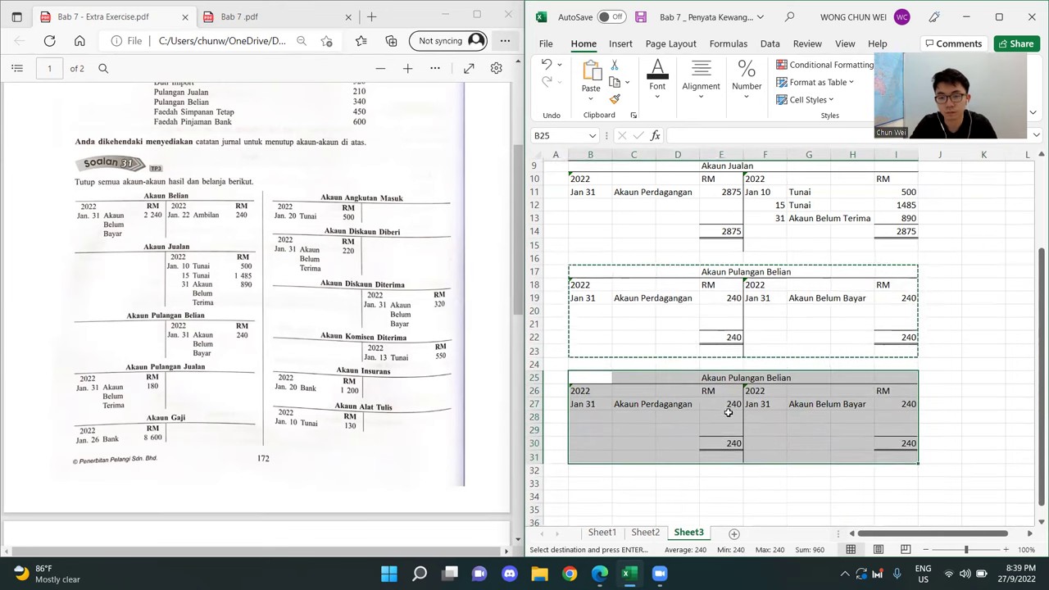
- Retitle the copied T-account in E25 as Akaun Pulangan Jualan
double_click(709, 368)
double_click(799, 367)
type("Juala")
key("Return")
- Clear the copied descriptions and amounts in C27, E27, G27 and I27, keeping both dates
key("Down")
key("Left")
key("Left")
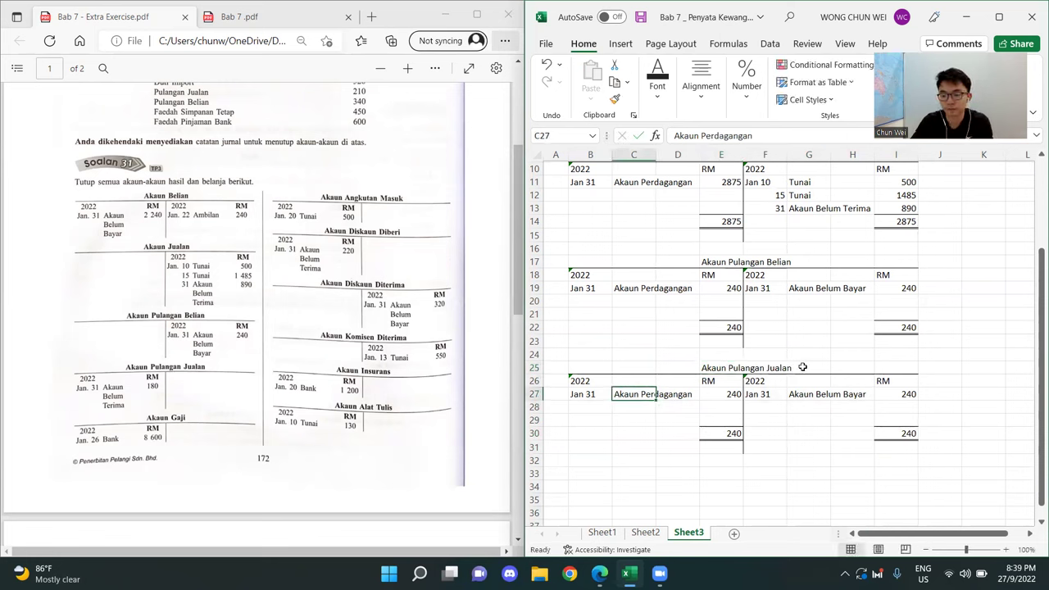
key("Delete")
key("Right")
key("Right")
key("Right")
key("Right")
key("Delete")
key("Right")
key("Right")
key("Delete")
key("Left")
key("Left")
key("Left")
key("Left")
key("Delete")
- Describe the debit entry as Akaun Belum Terima in C27 with an amount of 180 in E27
key("Left")
key("Left")
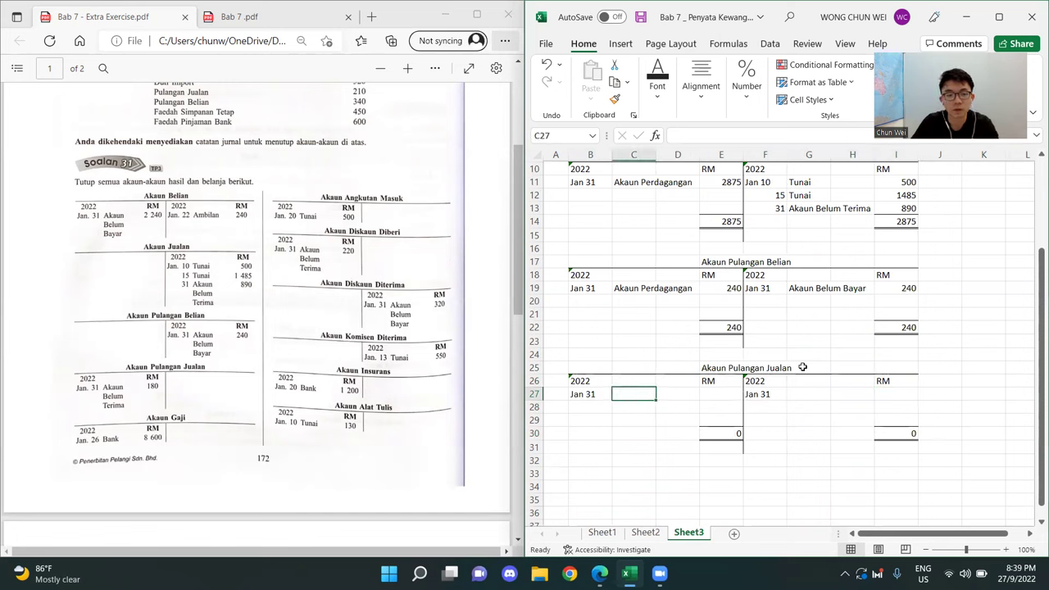
type("Akaun Bek")
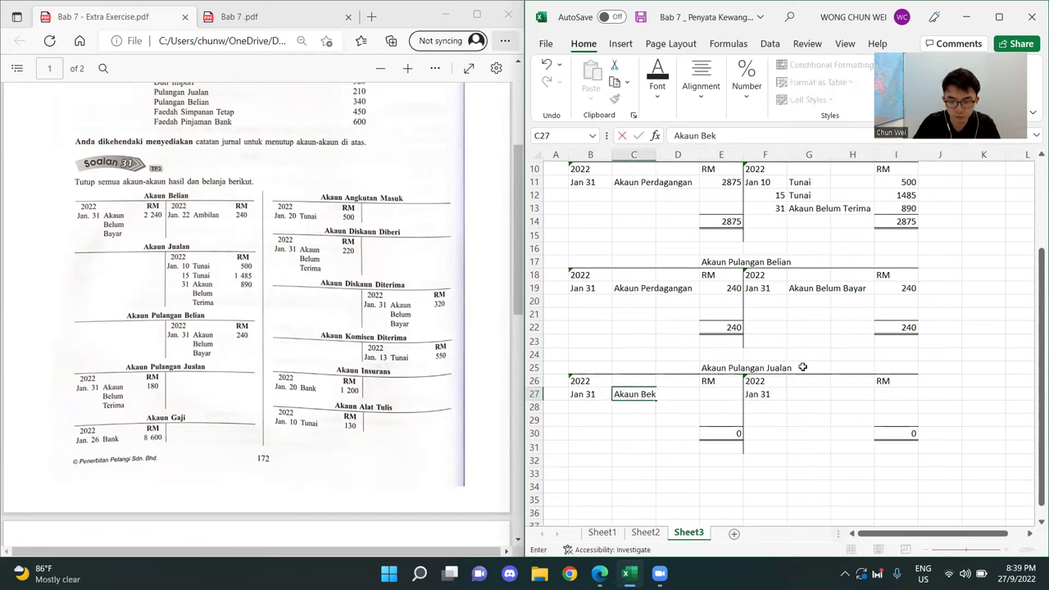
key("BackSpace")
type("lum")
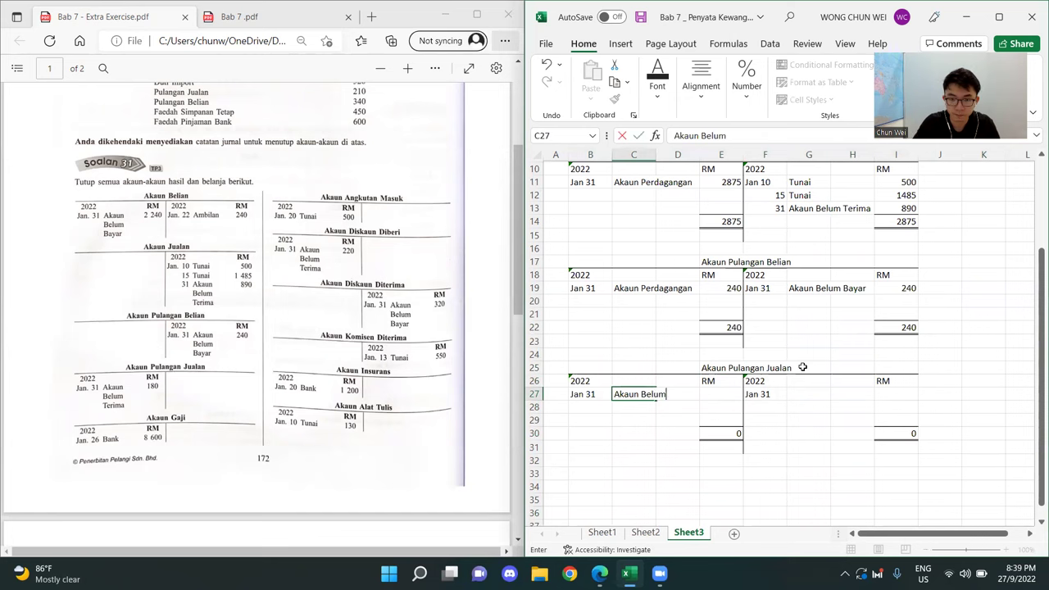
type(" Terima")
key("Right")
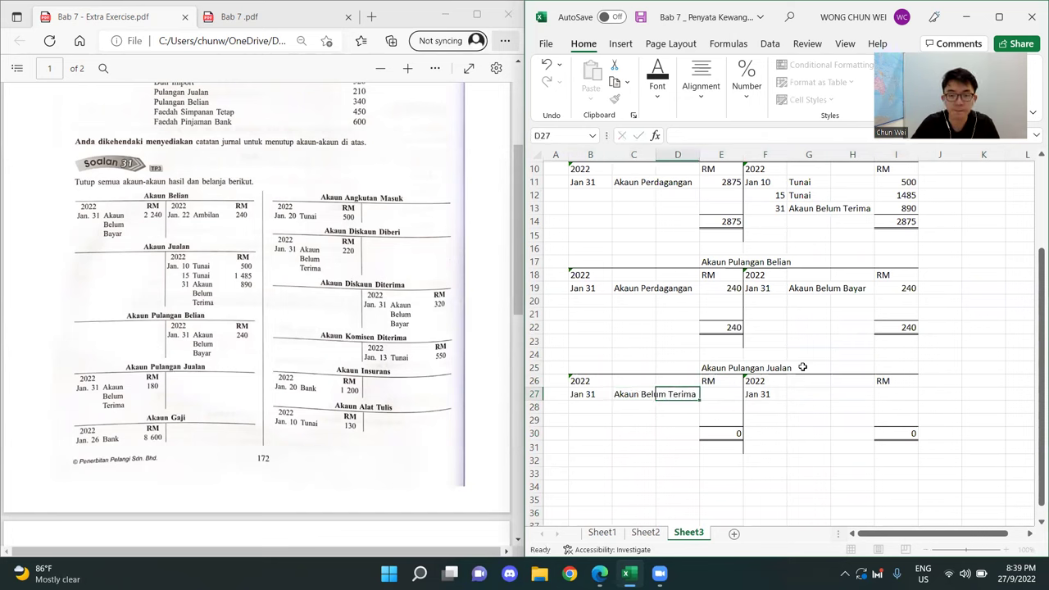
key("Right")
type("180")
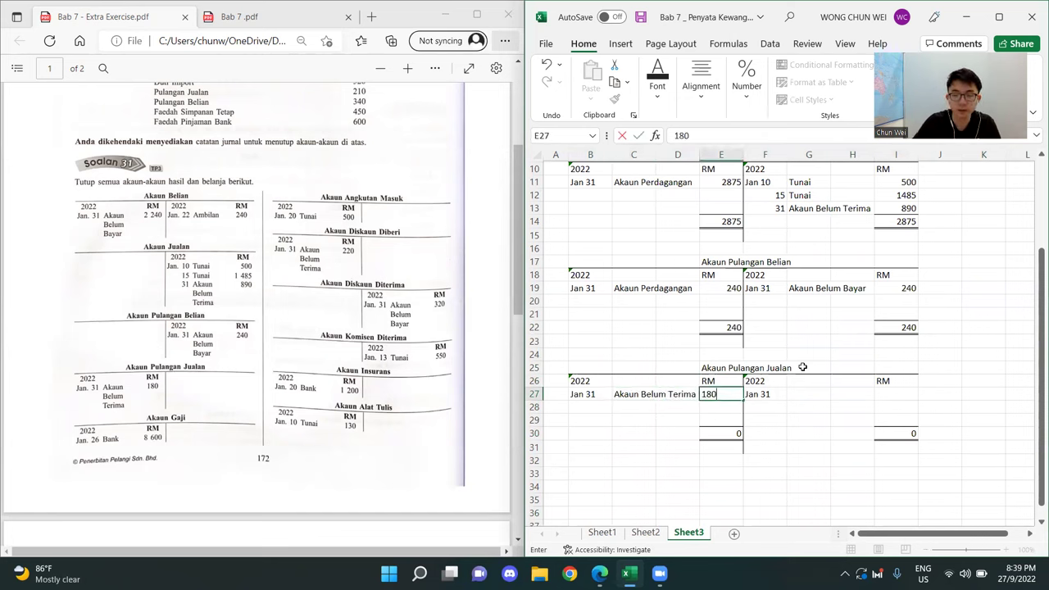
key("Return")
- Replace the Akaun Pulangan Jualan totals in E30 and I30 with 180
left_click(731, 434)
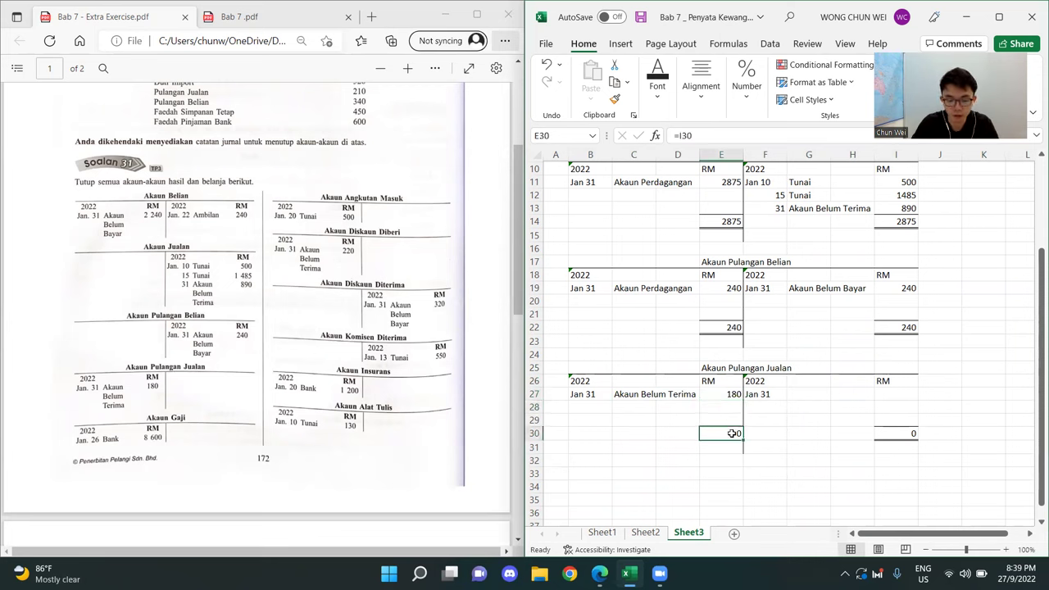
type("180")
key("Right")
key("Right")
key("Right")
key("Right")
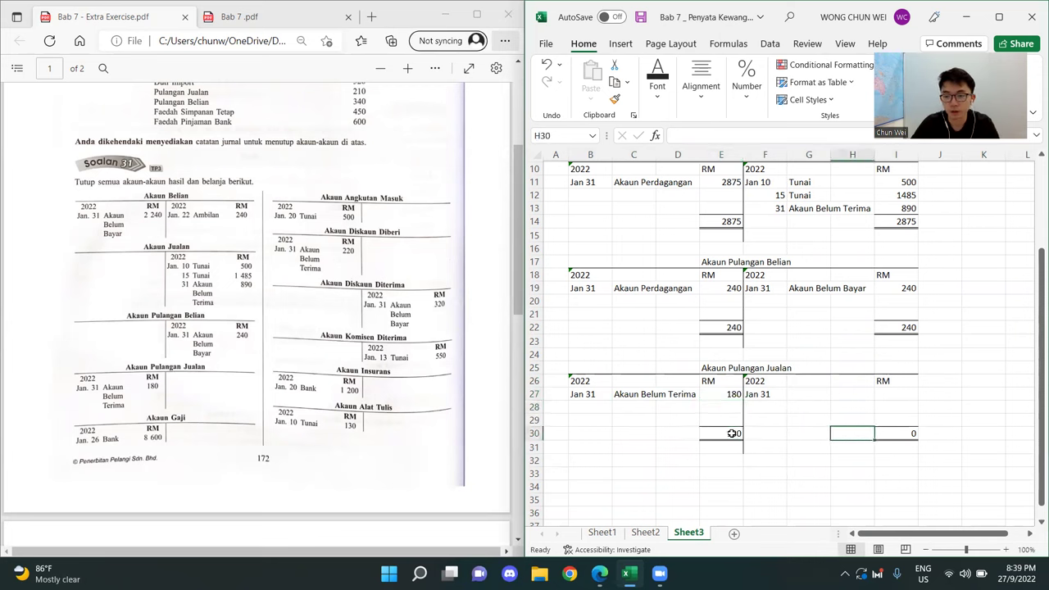
type("180")
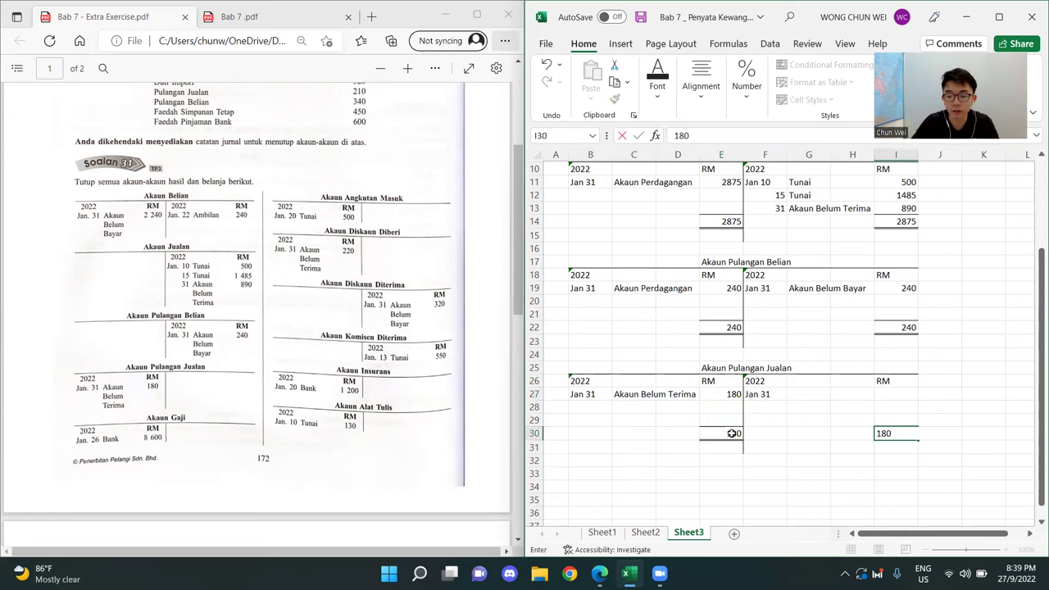
key("Return")
left_click(980, 380)
- Enter the closing credit amount 180 in I27 and describe it as Akaun Perdagangan in G27
left_click(896, 392)
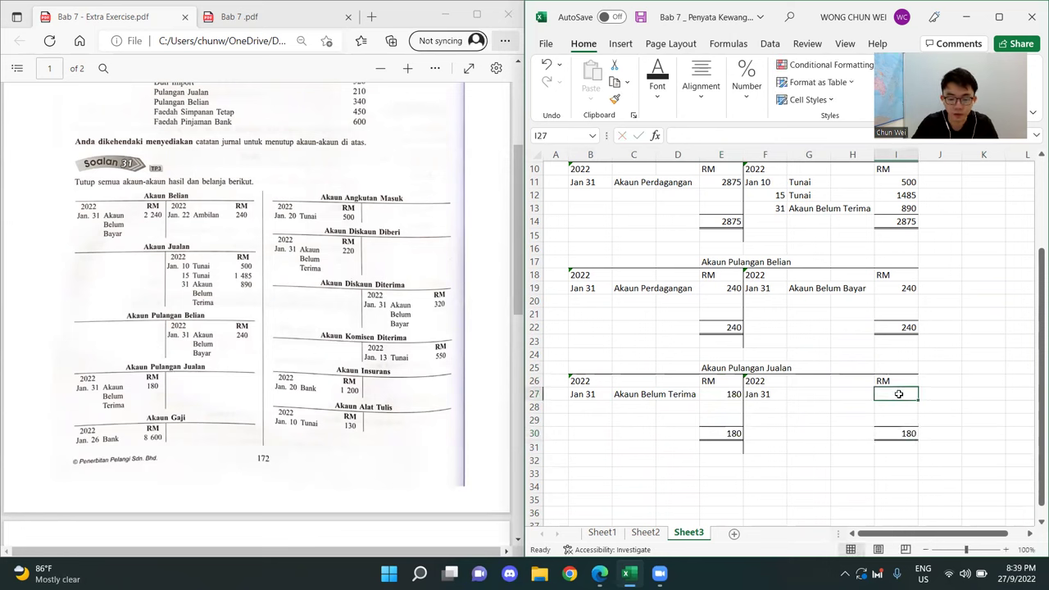
type("180")
key("Return")
key("Left")
key("Left")
key("Up")
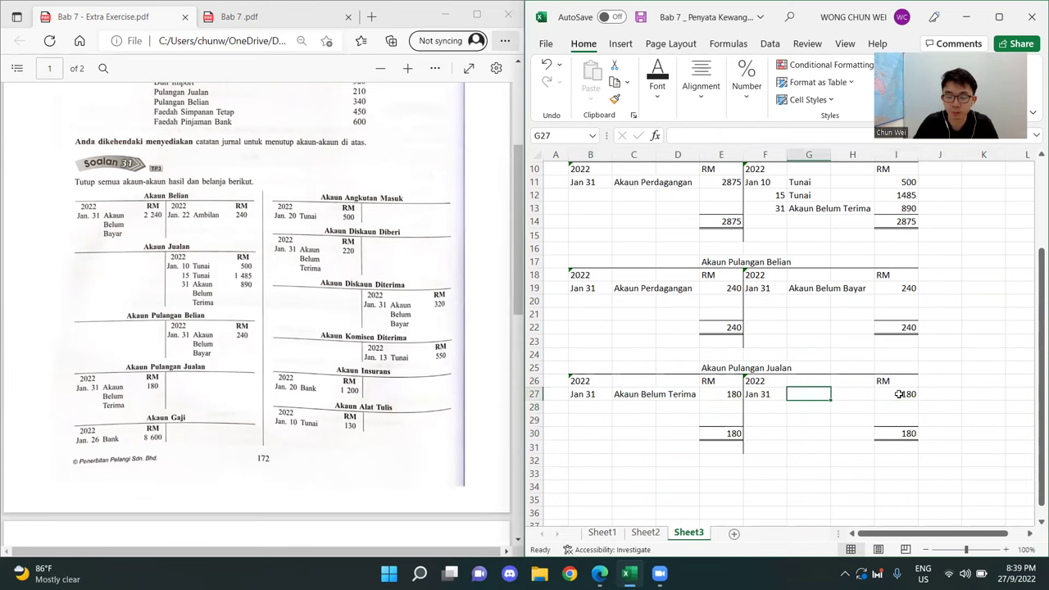
type("Akaun Oer")
key("BackSpace")
key("BackSpace")
key("BackSpace")
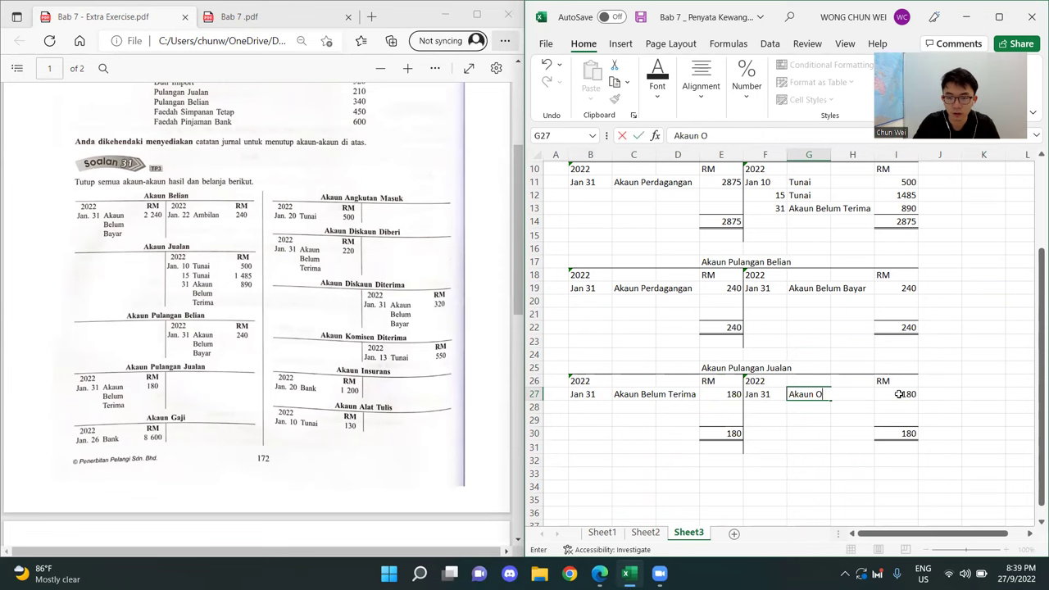
type("Perdagangan")
key("Return")
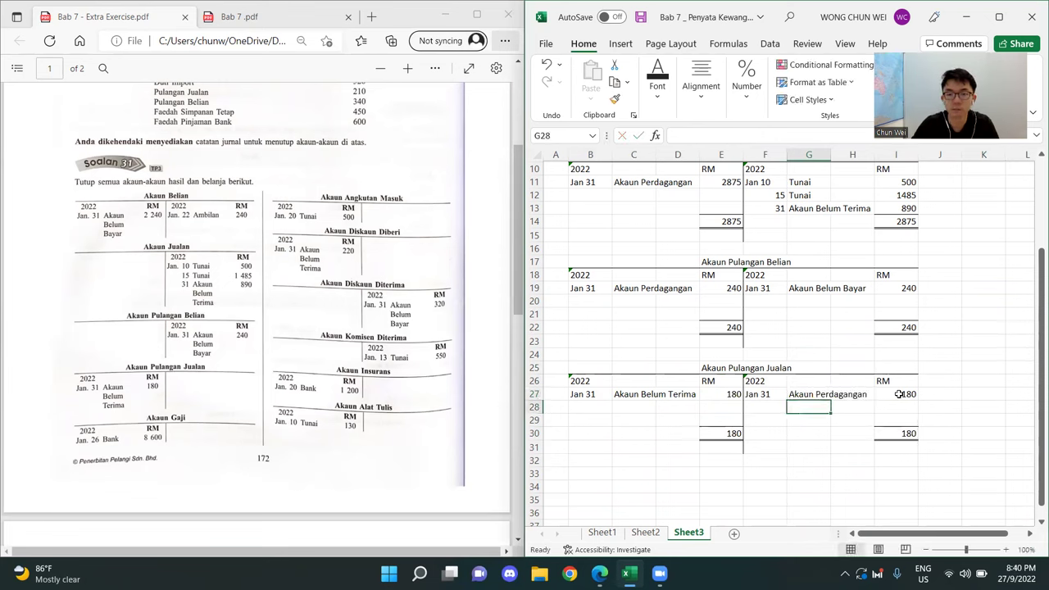
left_click(982, 341)
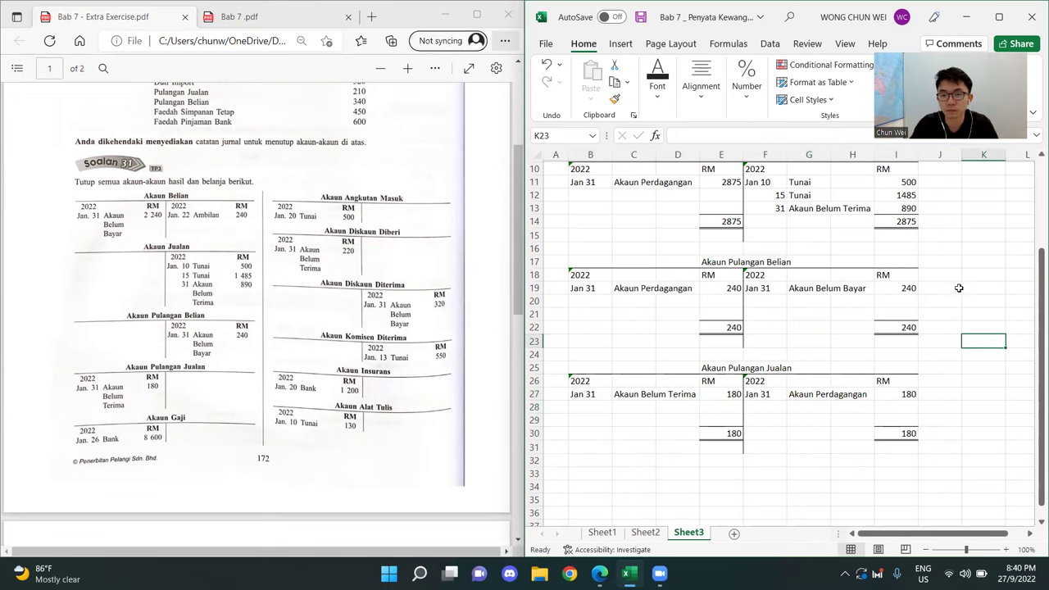
- Copy the whole Akaun Pulangan Jualan T-account and paste it below, starting at B33
scroll(967, 287, "up", 3)
scroll(937, 301, "down", 4)
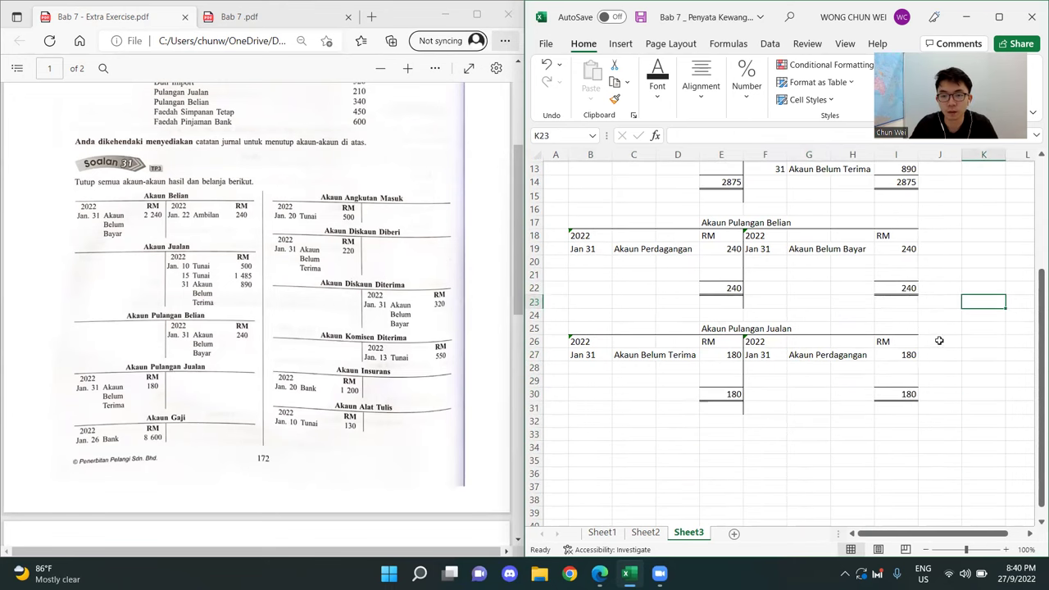
left_click_drag(585, 329, 887, 409)
key("ctrl+c")
left_click(589, 434)
key("ctrl+v")
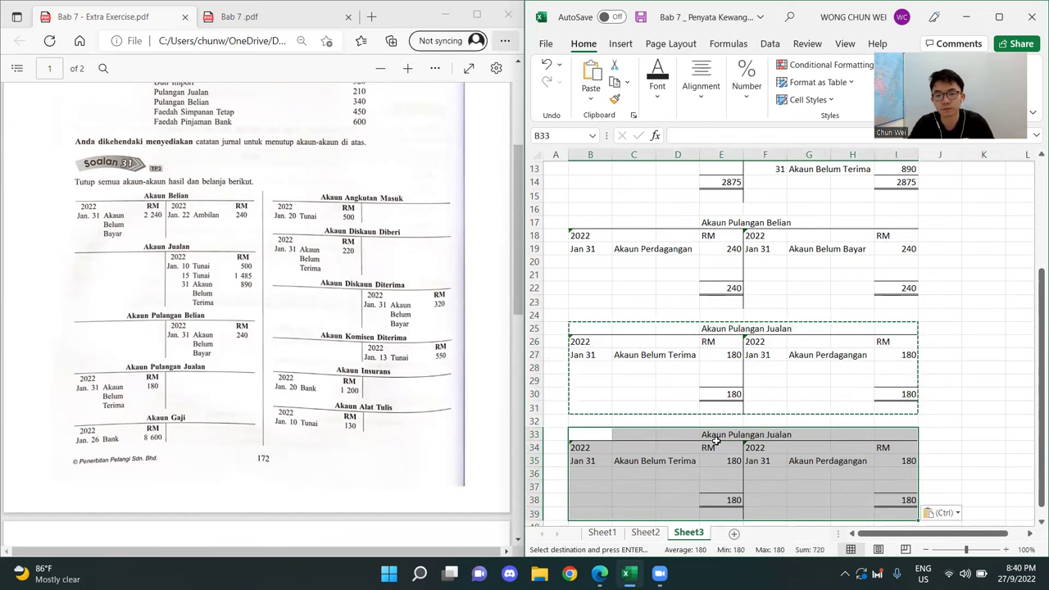
- Change the title of the pasted T-account in E33 to Akaun Gaji
double_click(716, 435)
left_click_drag(728, 434, 792, 434)
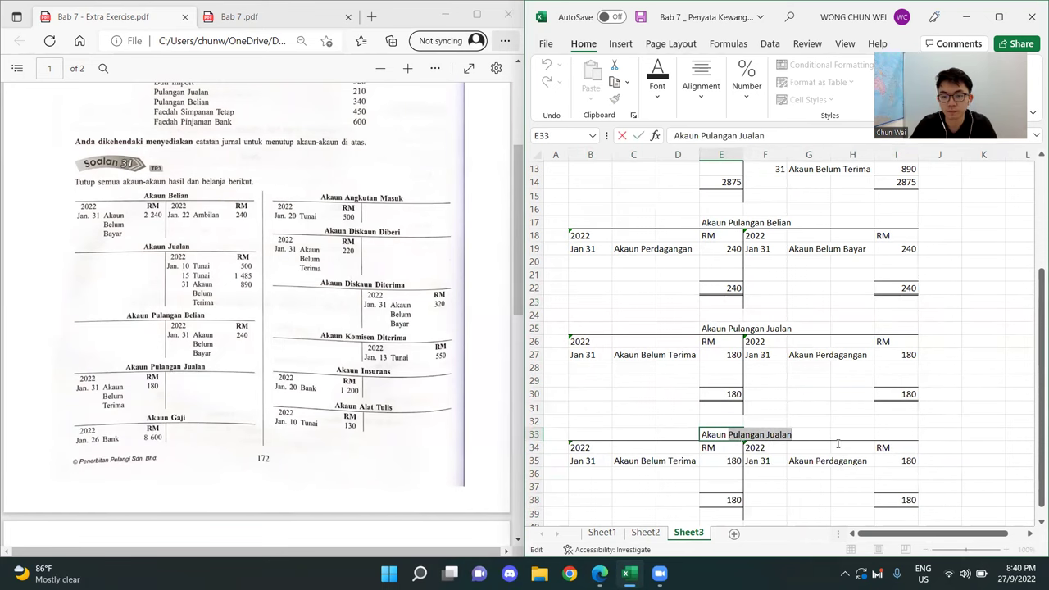
type("Gaji")
key("Return")
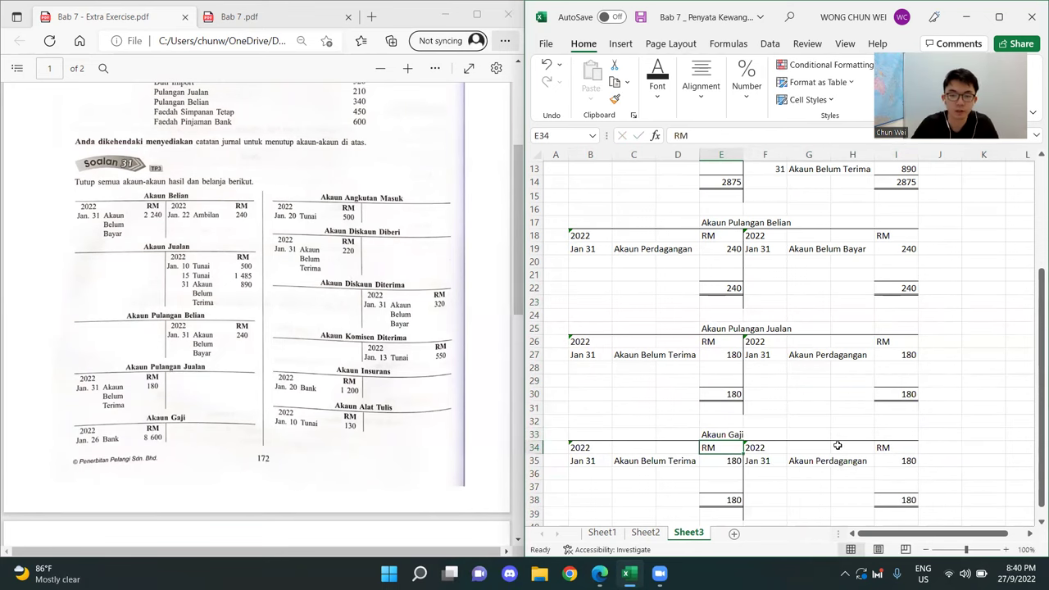
- Clear the copied dates, descriptions and amounts from row 35 of Akaun Gaji
scroll(836, 446, "down", 1)
left_click(811, 449)
left_click_drag(585, 424, 899, 443)
key("Delete")
left_click(810, 487)
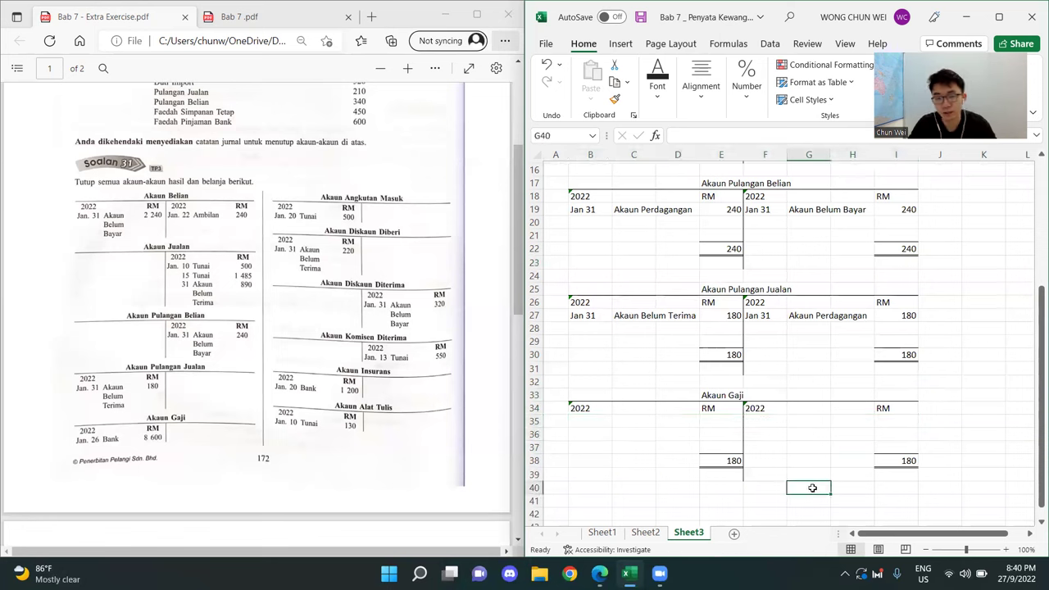
- Enter the Akaun Gaji debit entry in row 35: date Jan 26, description Bank, amount 8600
left_click(589, 422)
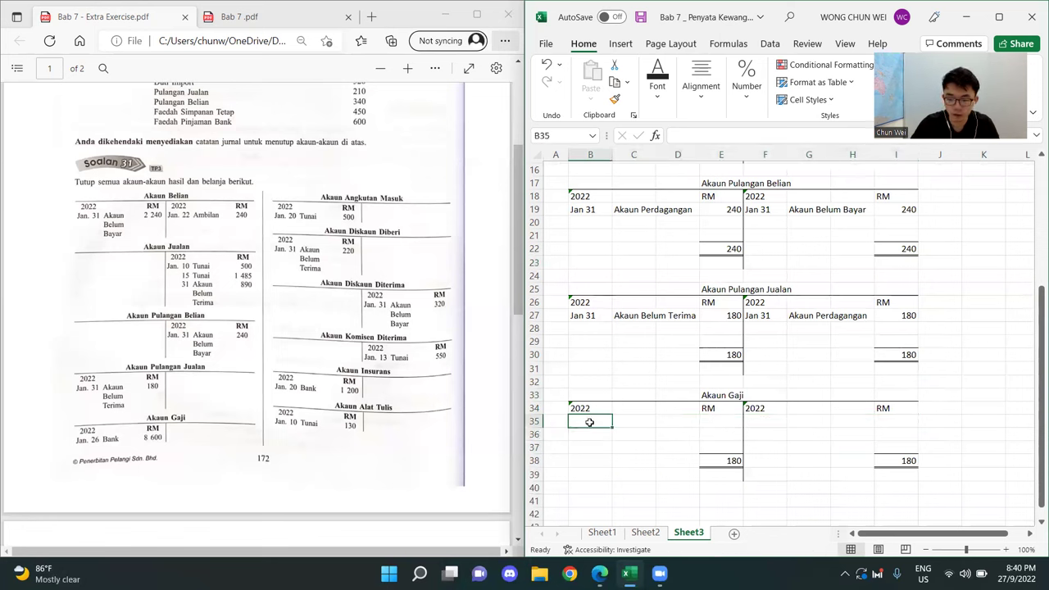
type("'Jan")
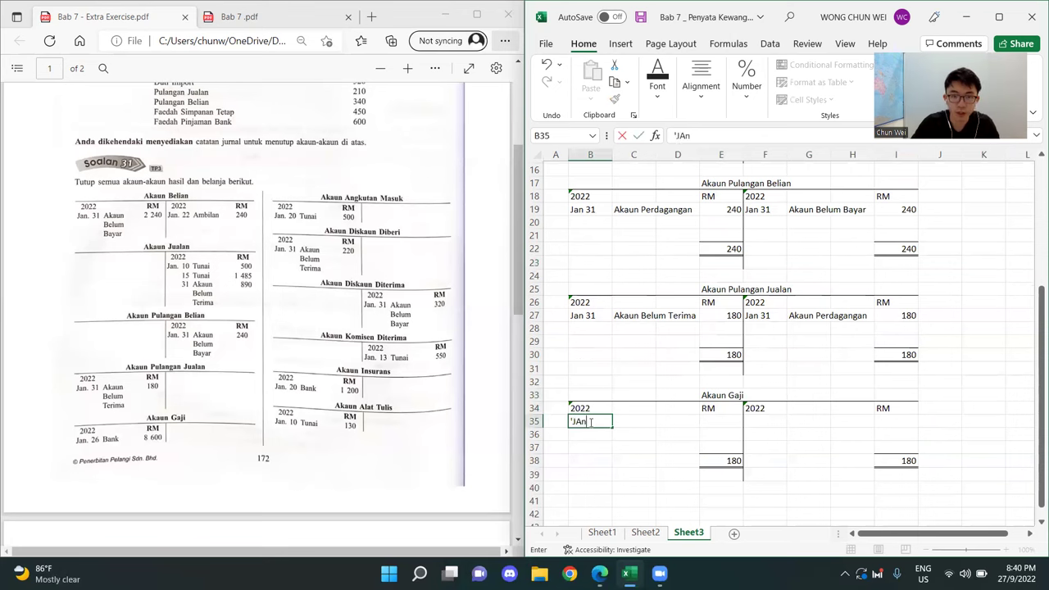
type(" 26")
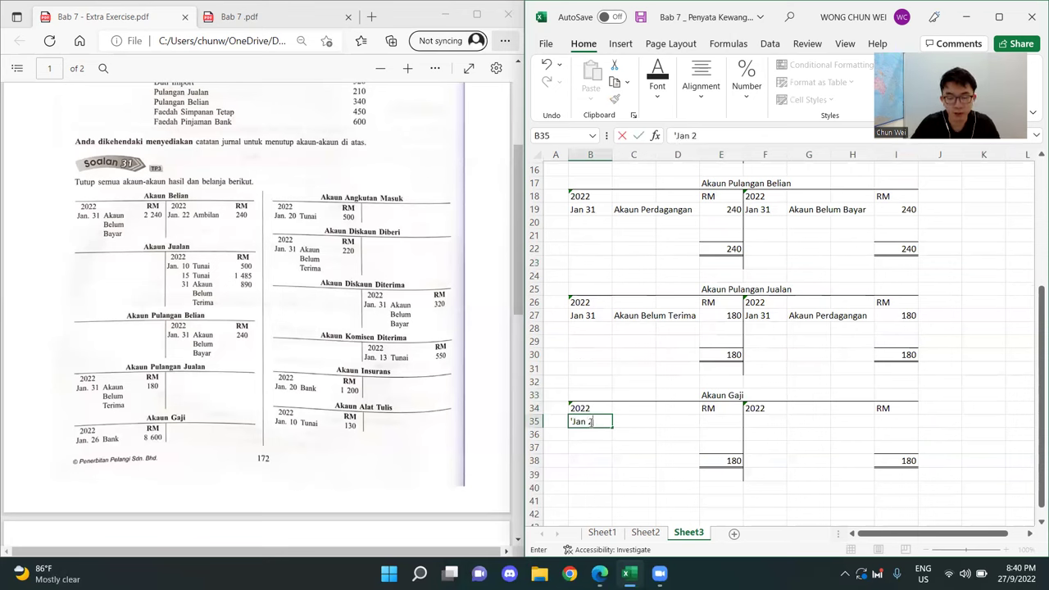
key("Tab")
type("Ban")
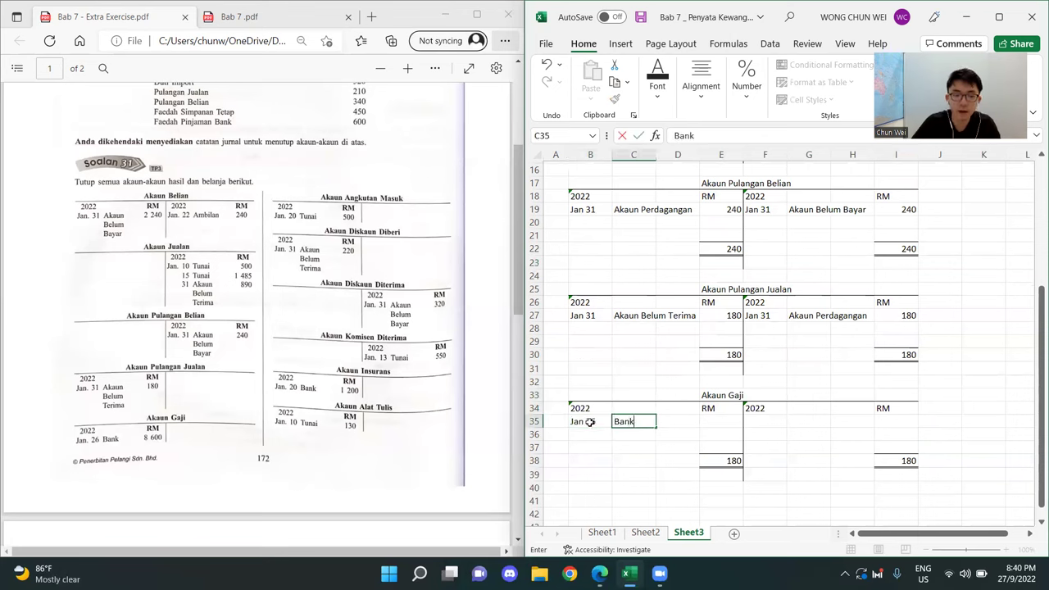
key("Tab")
key("Tab")
type("8600")
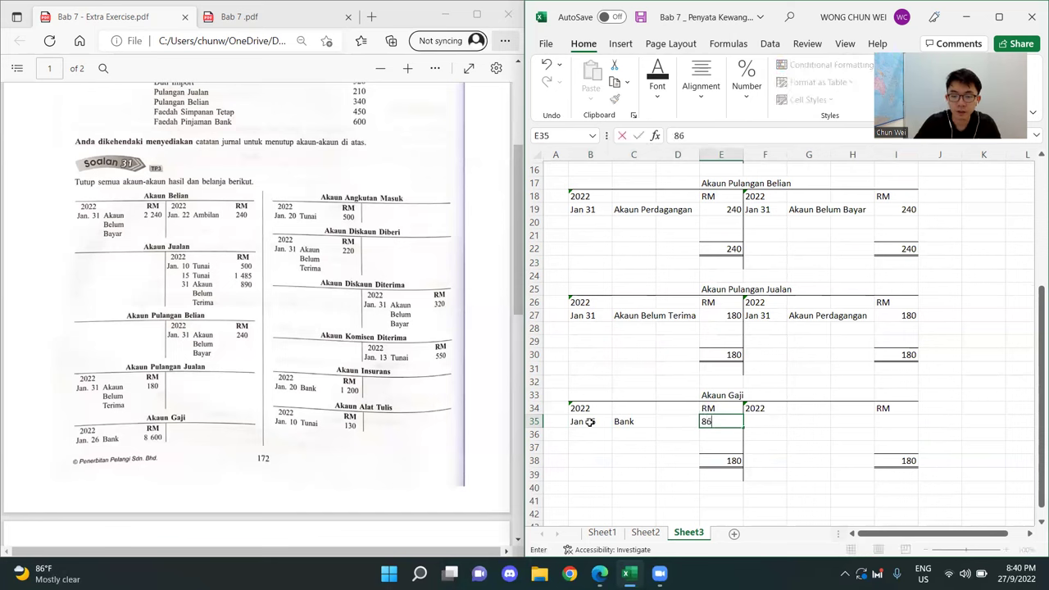
key("Return")
- Replace the Akaun Gaji debit total in E38 with 8600 and make the credit total in I38 refer to E38
left_click(714, 461)
left_click(897, 457)
key("Delete")
left_click(721, 461)
type("8600")
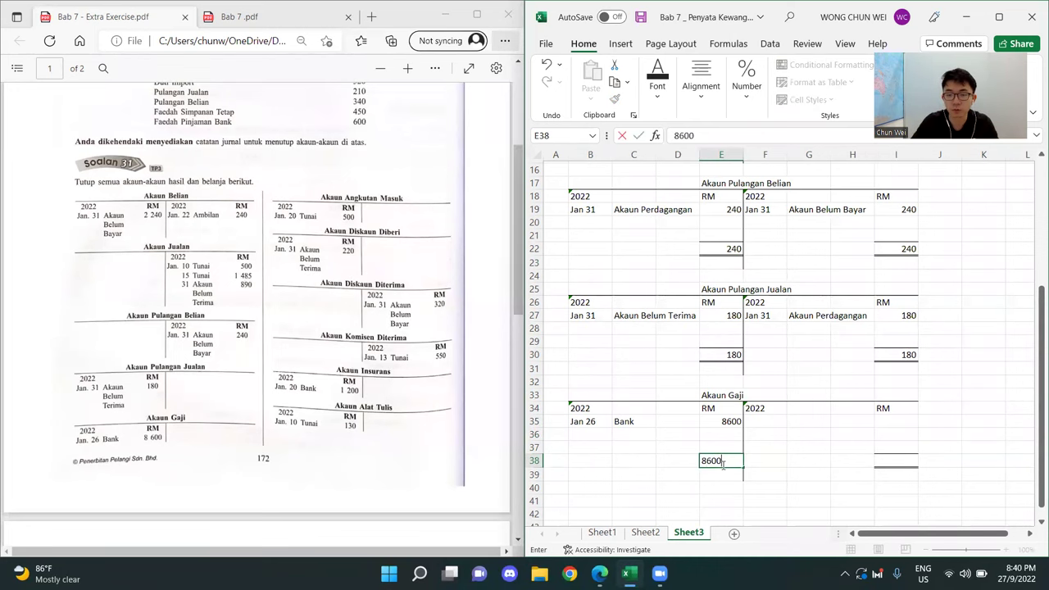
key("Return")
left_click(901, 463)
type("=")
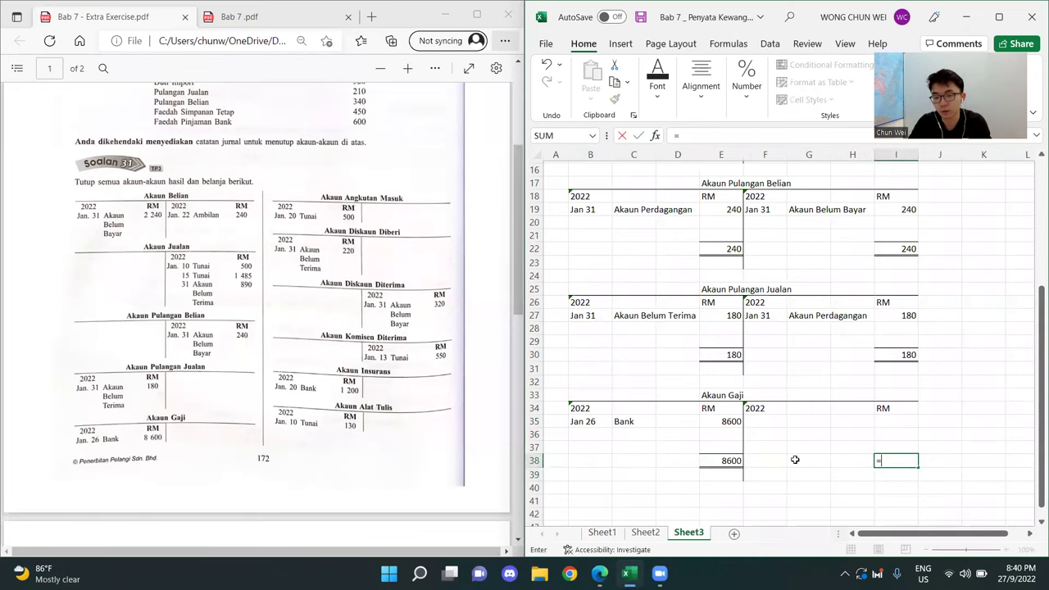
left_click(731, 460)
key("Return")
- Make the Akaun Gaji closing credit amount in I35 refer to the total in I38
left_click(899, 419)
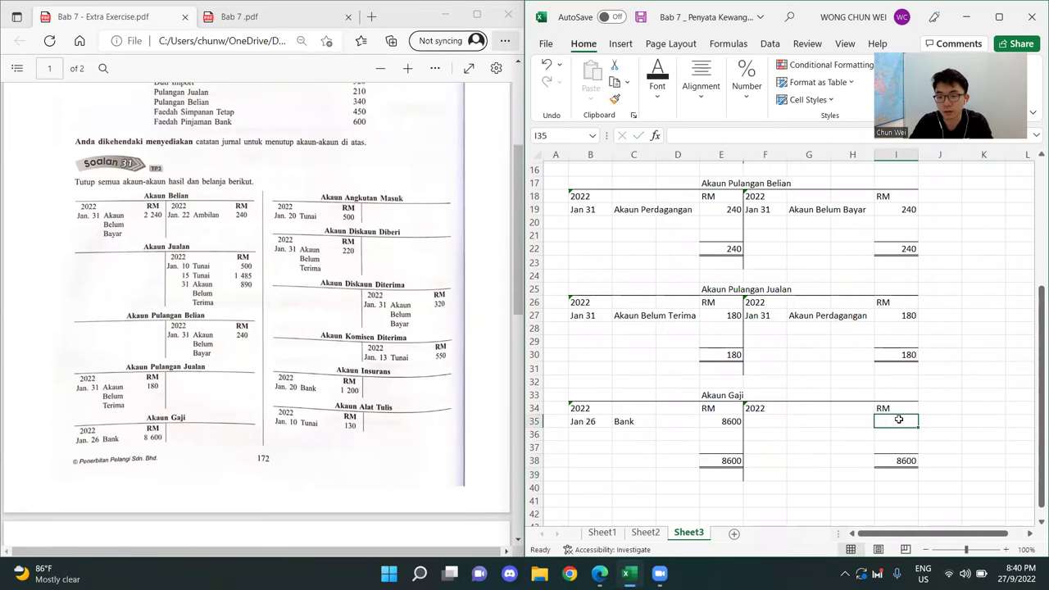
type("=")
left_click(901, 461)
key("Return")
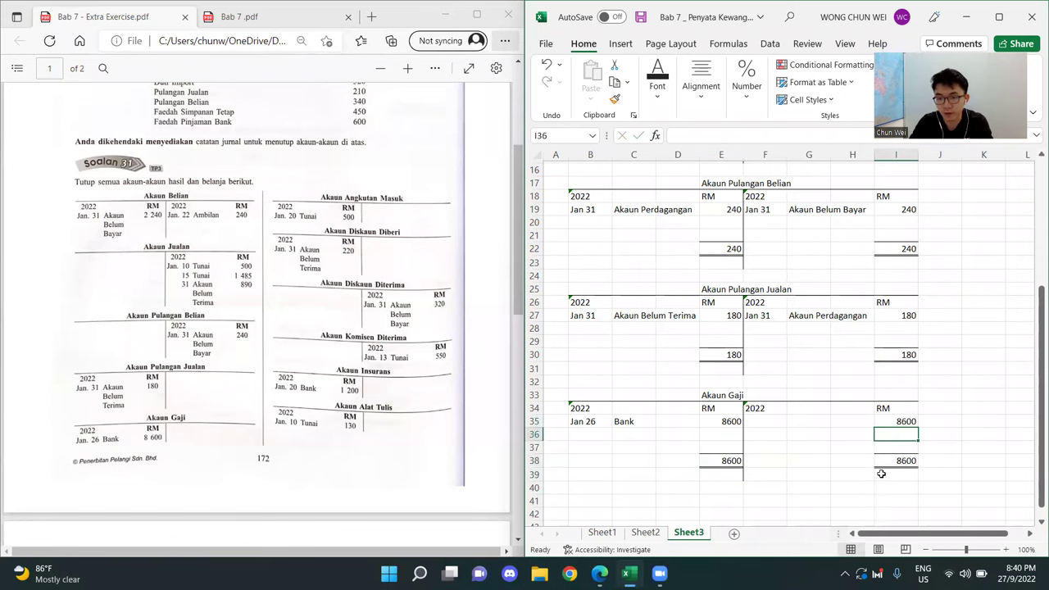
- Date the Akaun Gaji credit entry Jan 31 in F35 and describe it as Akaun Untung Rugi in G35
left_click(798, 422)
left_click(760, 420)
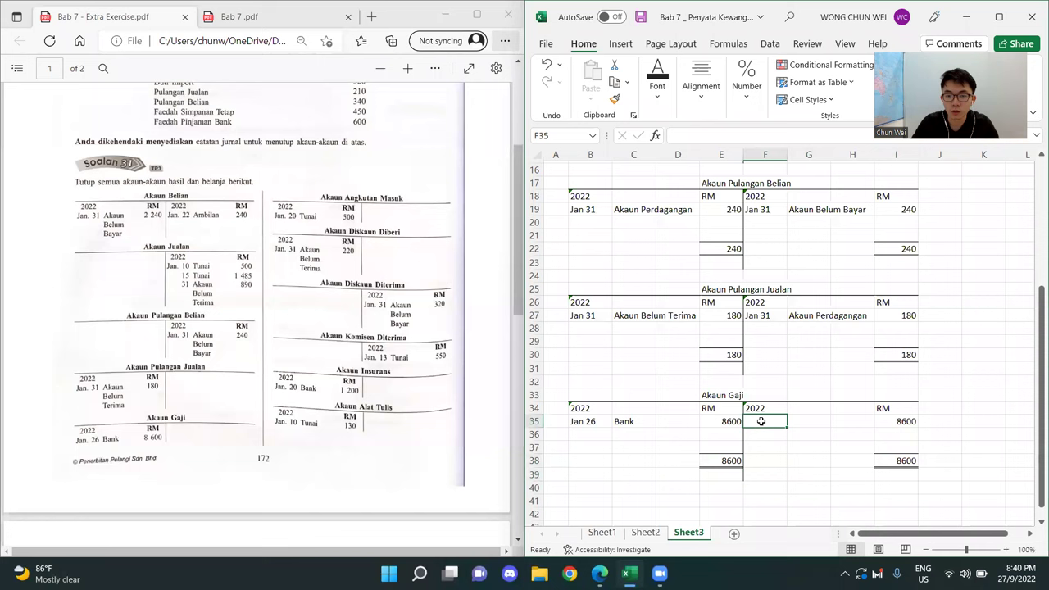
type("Jan 31")
key("Return")
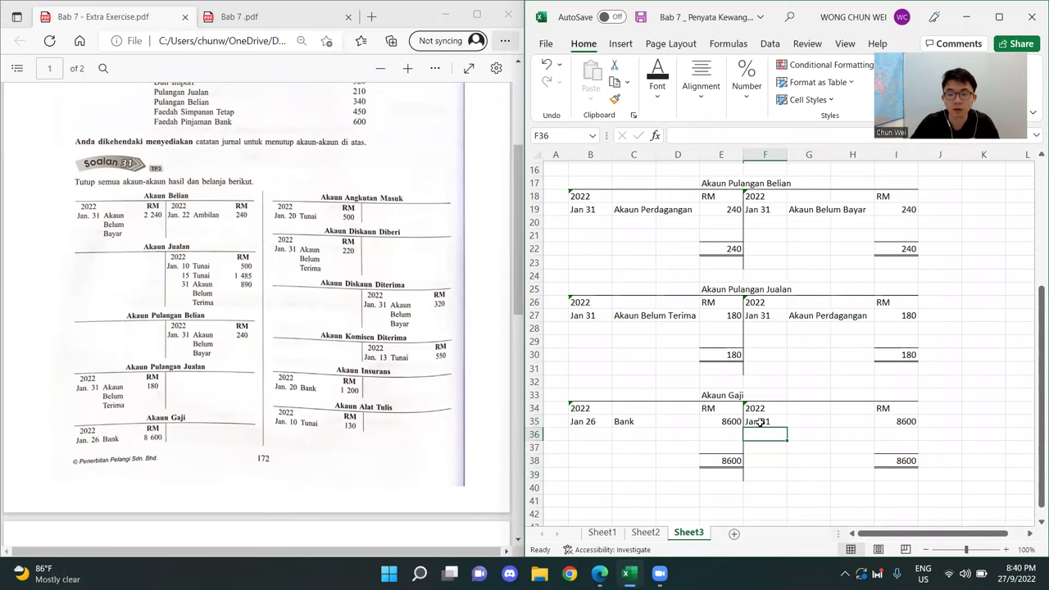
left_click(791, 421)
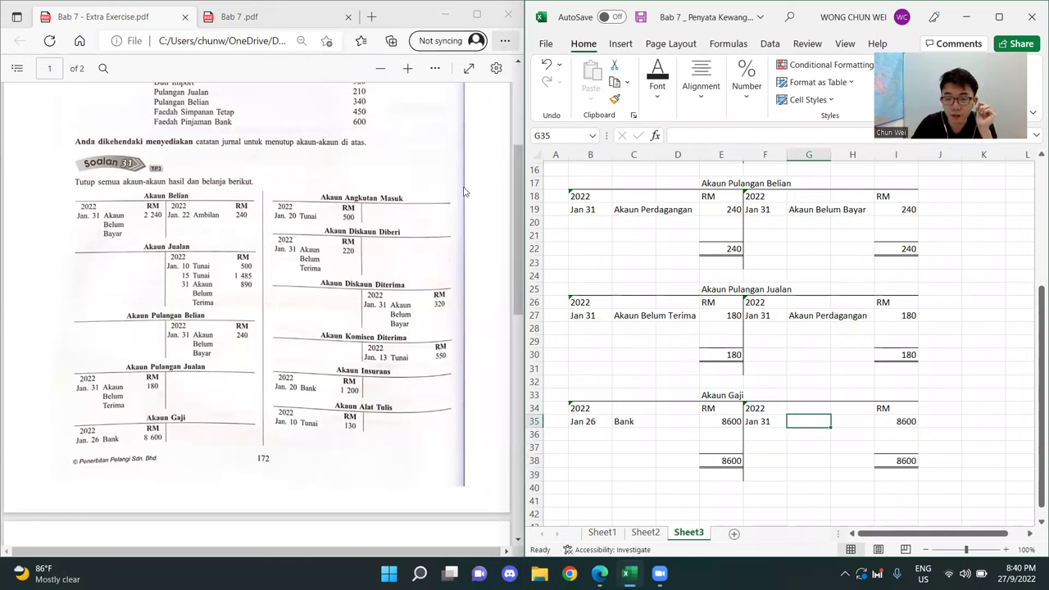
type("Akun")
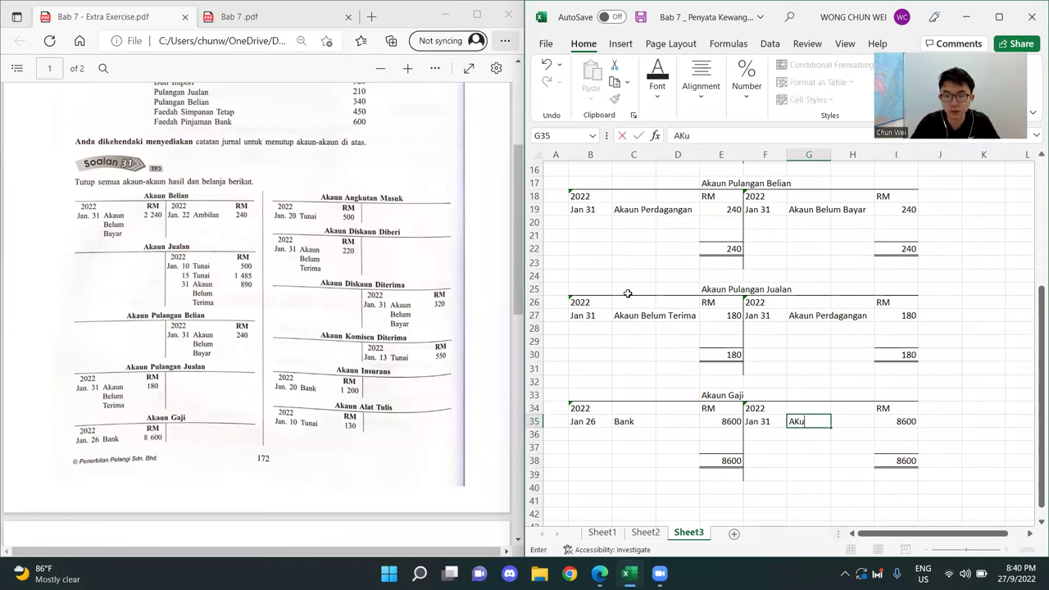
type("aun Untung Rugi")
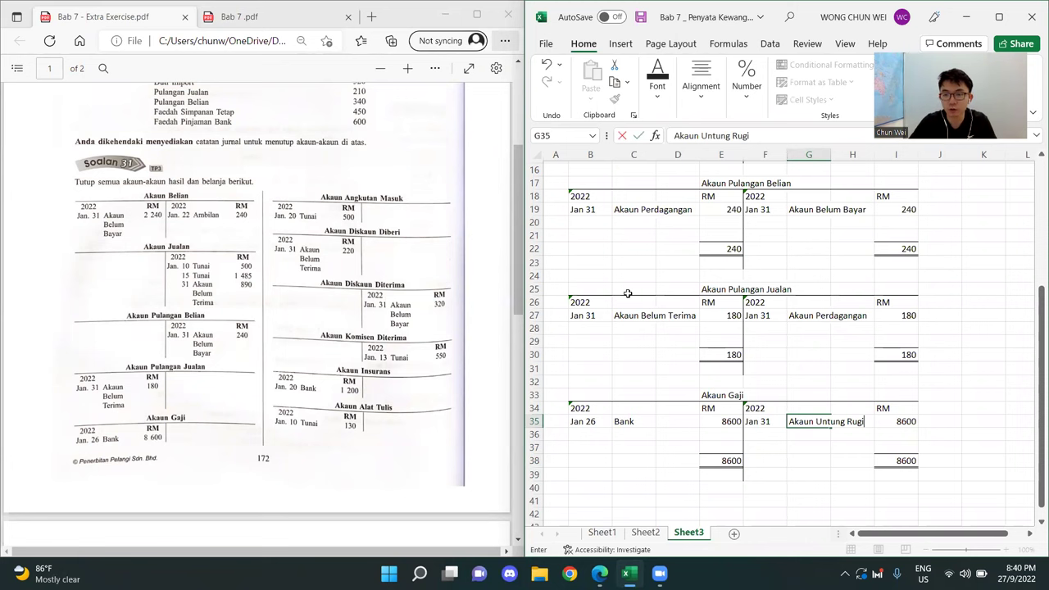
key("Return")
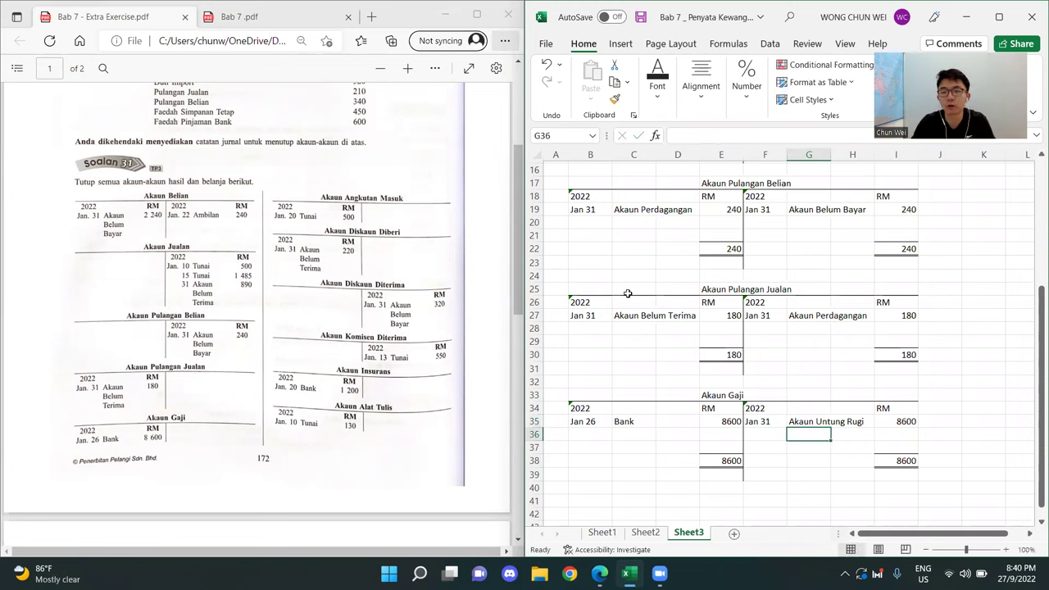
left_click(808, 317)
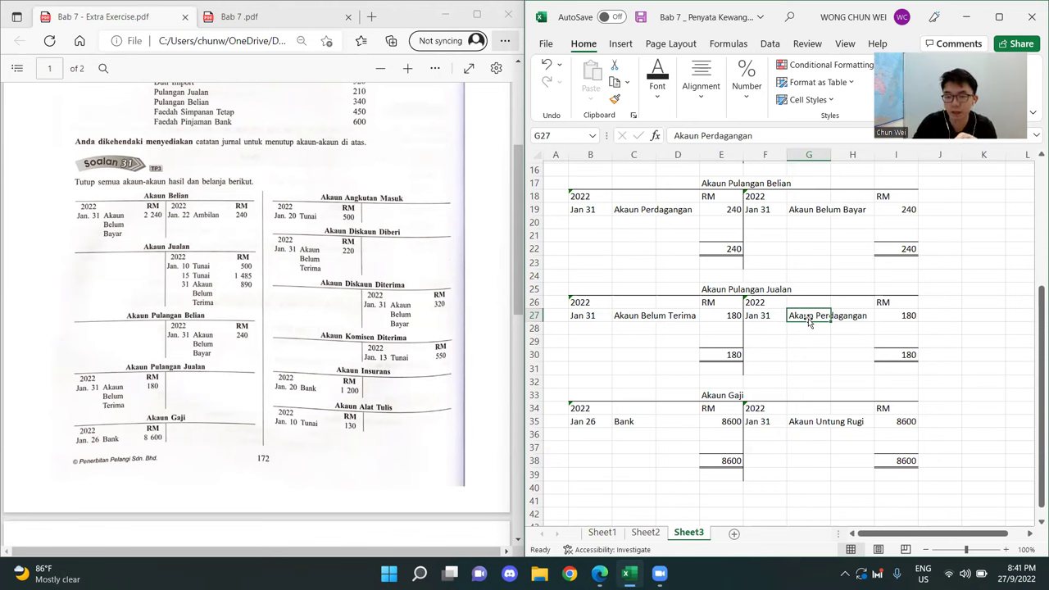
left_click(726, 394)
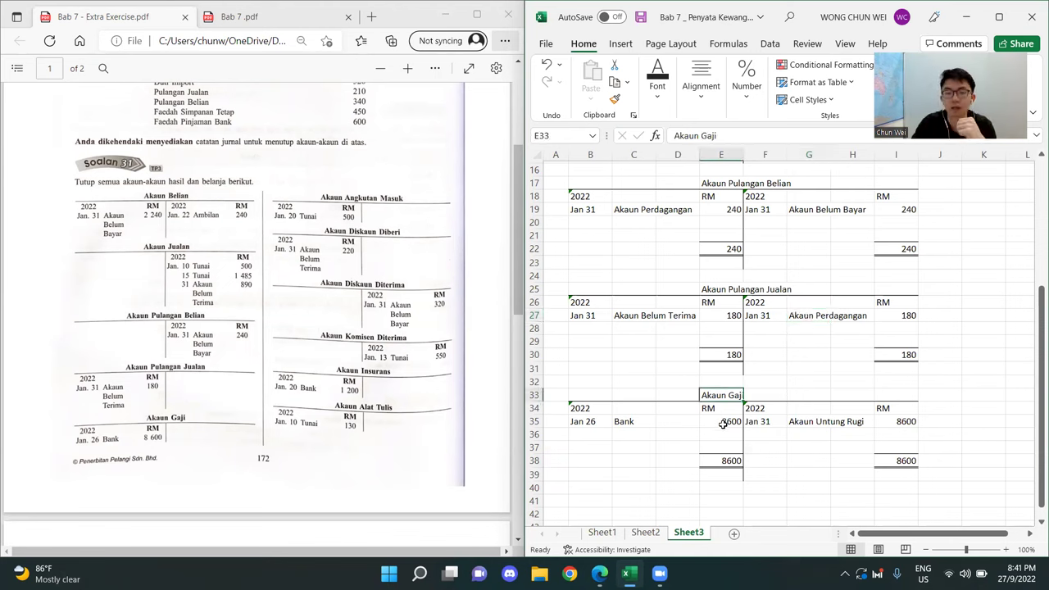
left_click(644, 460)
scroll(666, 365, "up", 5)
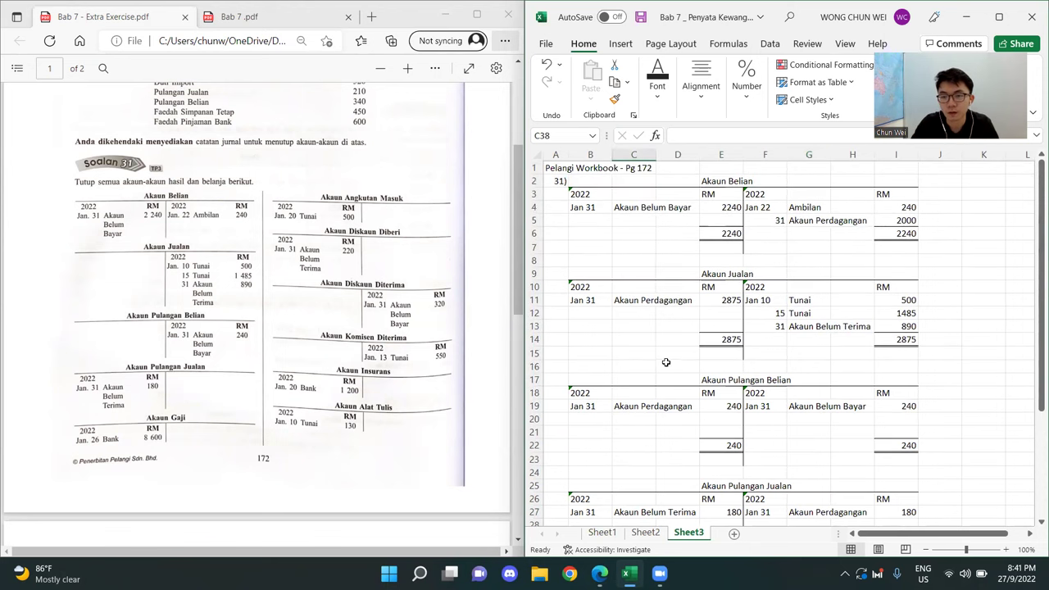
scroll(665, 362, "down", 7)
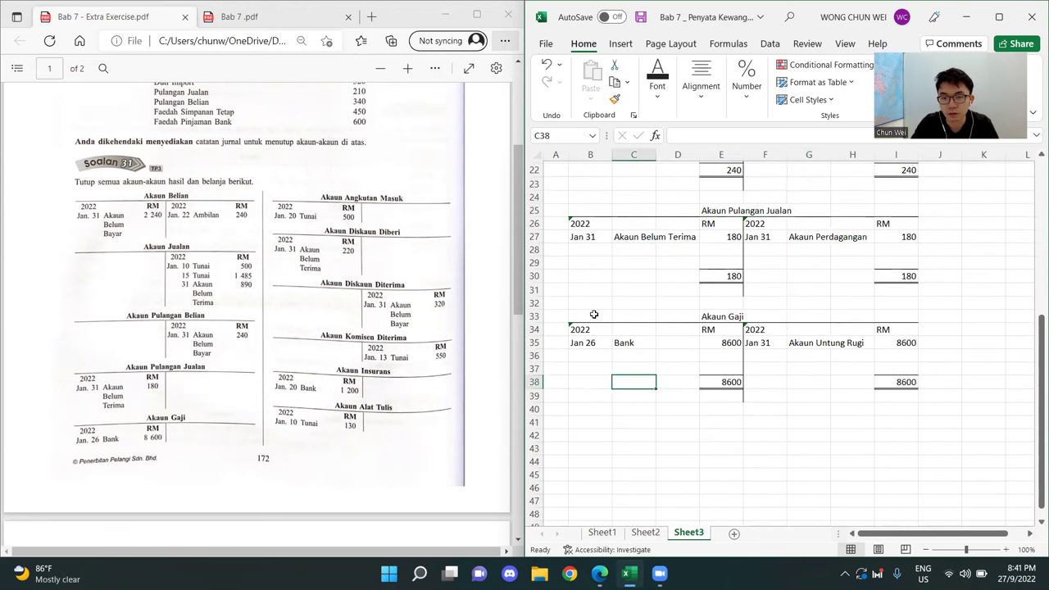
- Delete the two empty rows 28 and 29 above the Akaun Pulangan Jualan totals
scroll(662, 302, "up", 2)
left_click_drag(728, 331, 738, 338)
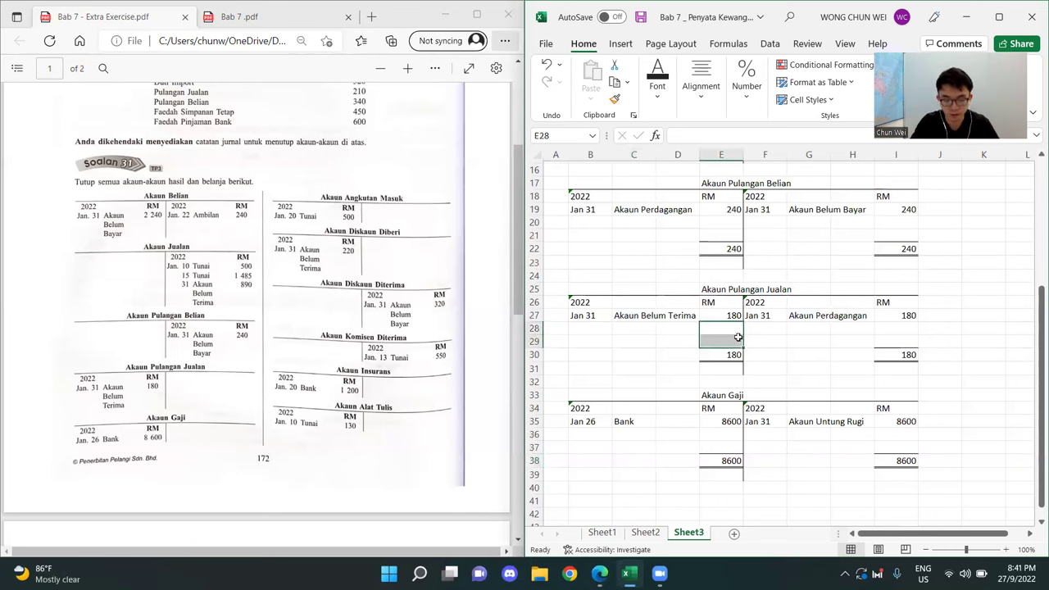
key("shift+space")
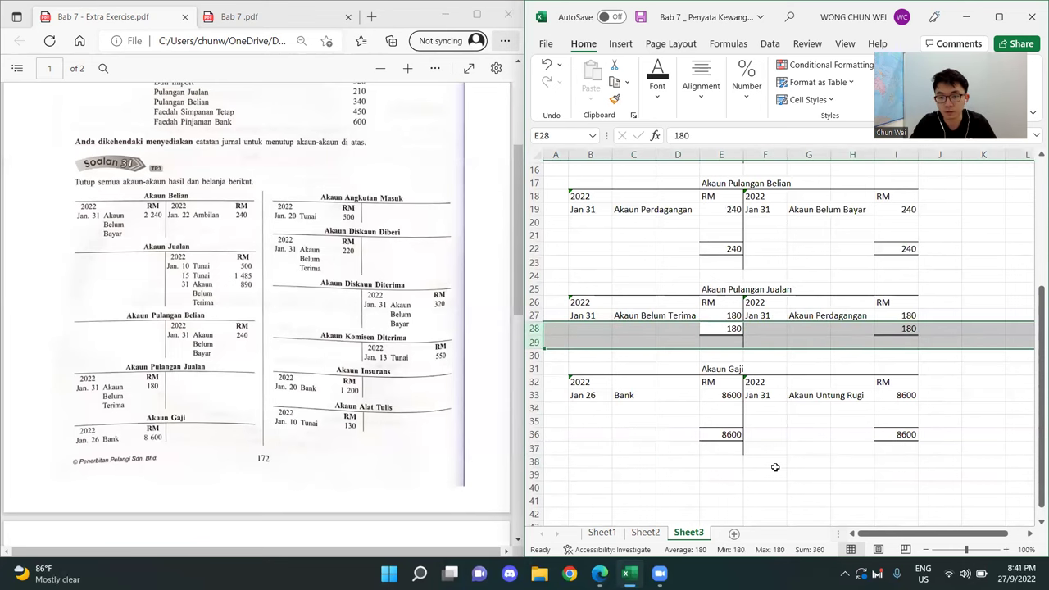
key("ctrl+minus")
- Delete the two empty rows 34 and 35 above the Akaun Gaji totals
left_click_drag(729, 408, 732, 417)
key("ctrl+minus")
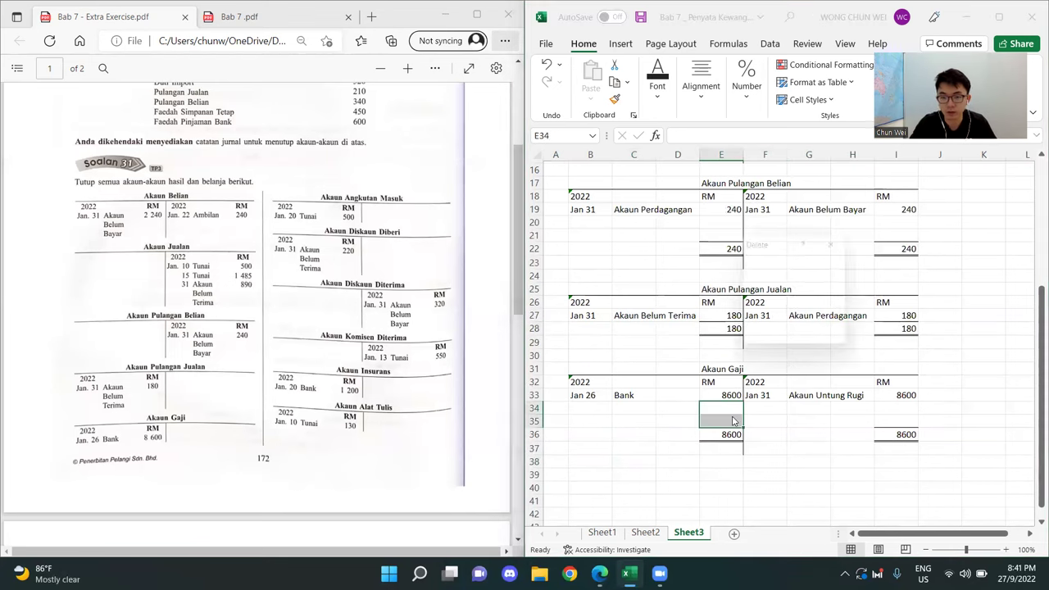
left_click(827, 339)
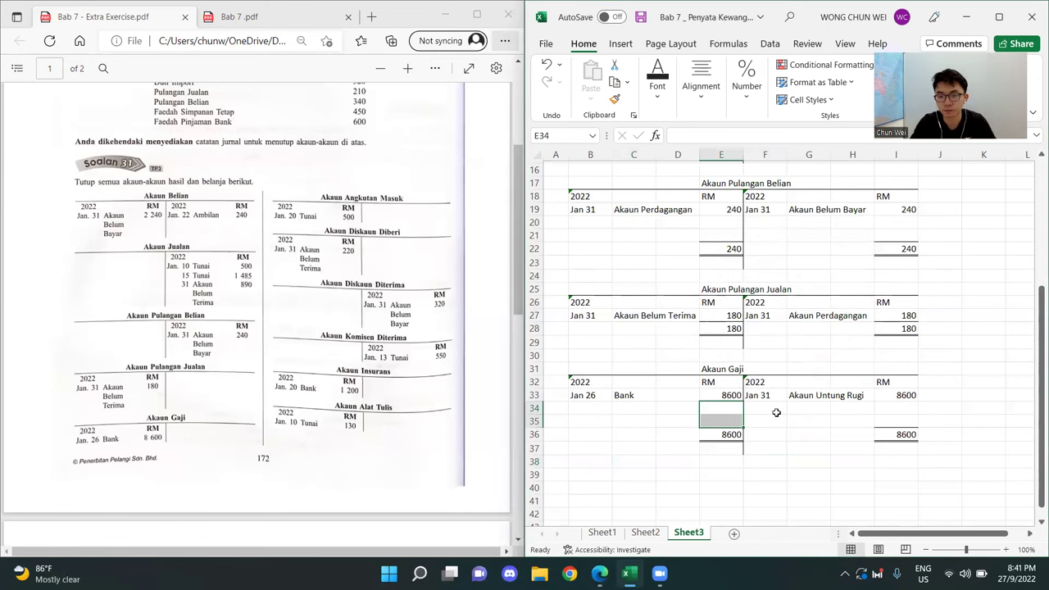
key("shift+space")
key("ctrl+minus")
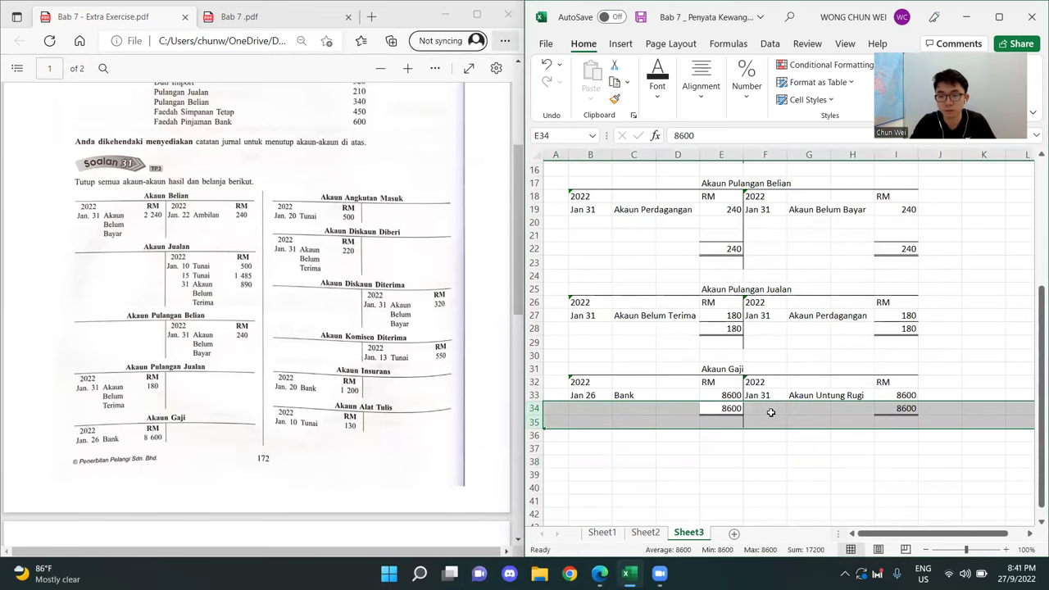
left_click(807, 490)
- Delete the two empty rows 20 and 21 above the Akaun Pulangan Belian totals
scroll(773, 440, "up", 2)
left_click_drag(726, 303, 727, 310)
key("shift+space")
key("ctrl+minus")
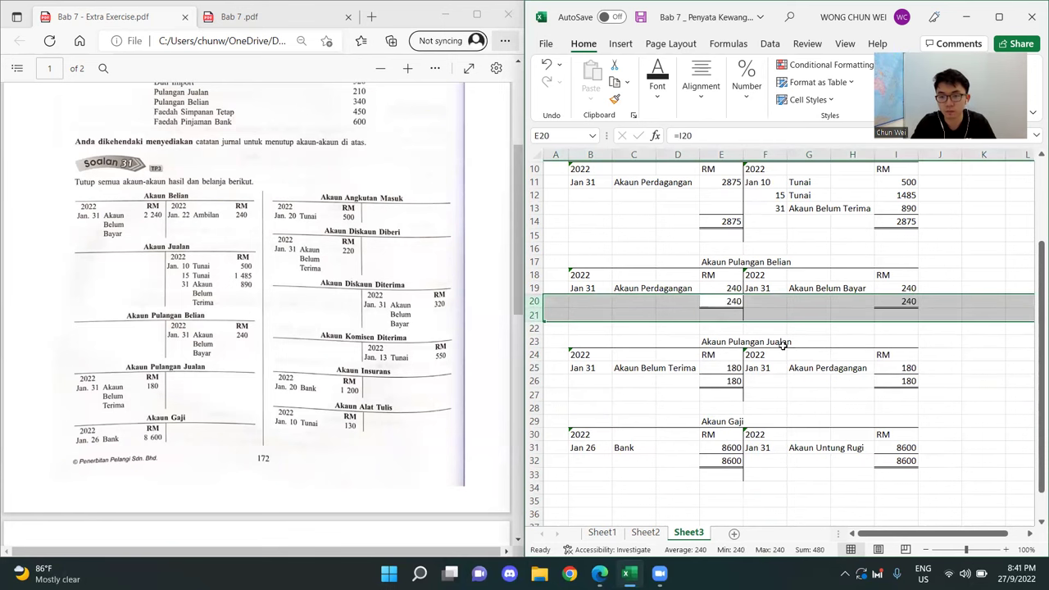
left_click(832, 420)
- Copy the whole Akaun Jualan T-account and paste it below Akaun Gaji, starting at B34
scroll(771, 402, "up", 1)
scroll(770, 398, "up", 3)
scroll(766, 385, "down", 4)
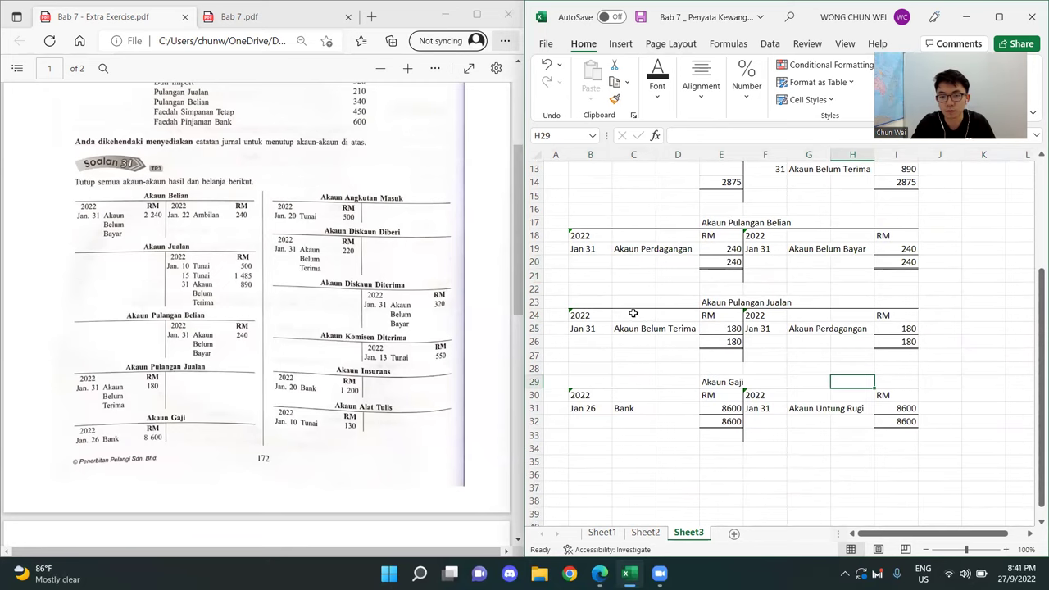
scroll(665, 282, "up", 2)
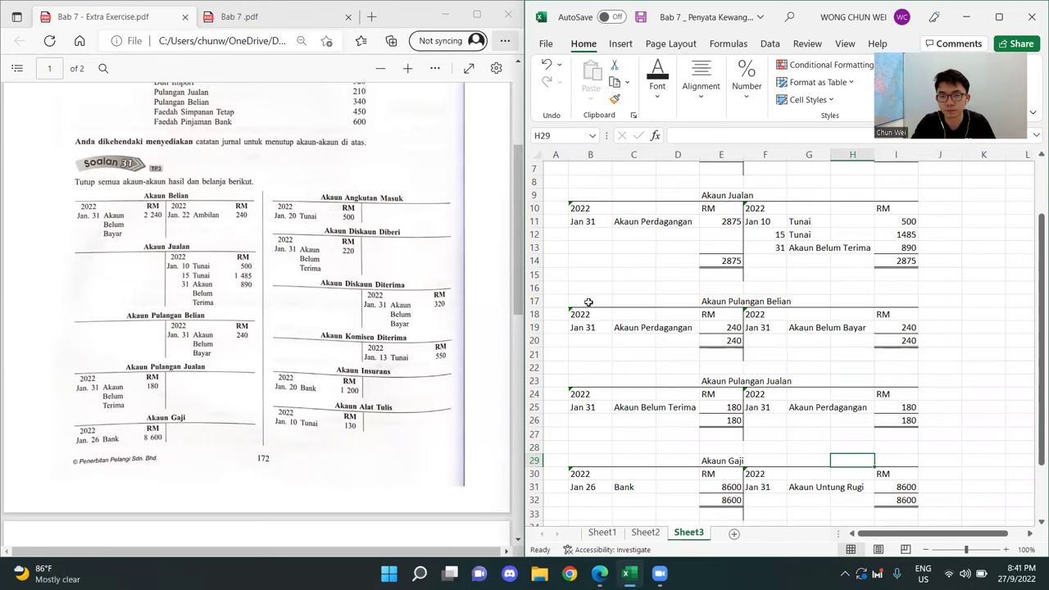
left_click_drag(583, 198, 888, 275)
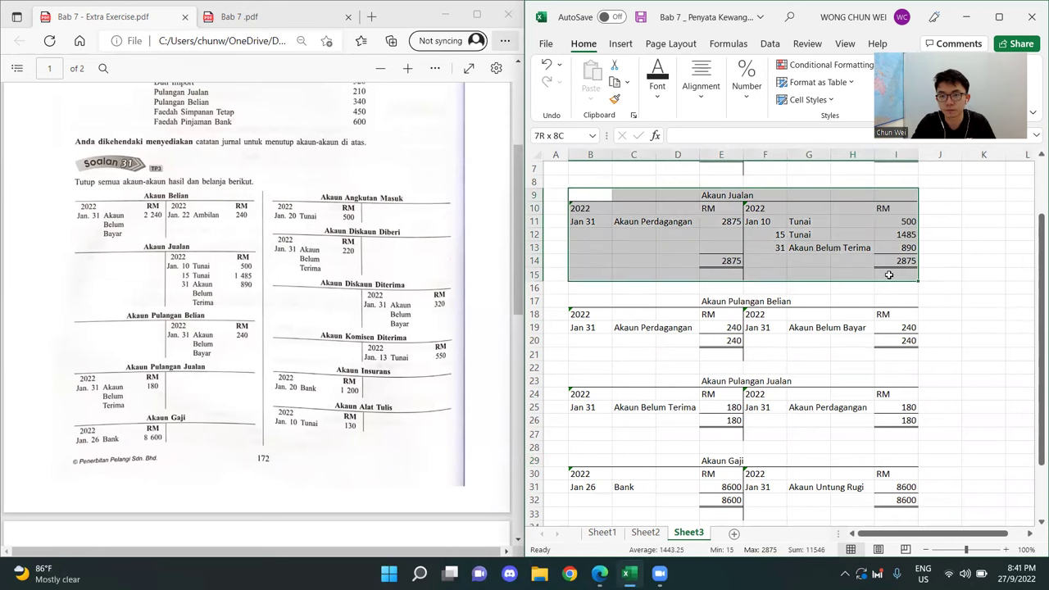
key("ctrl+c")
scroll(729, 347, "down", 3)
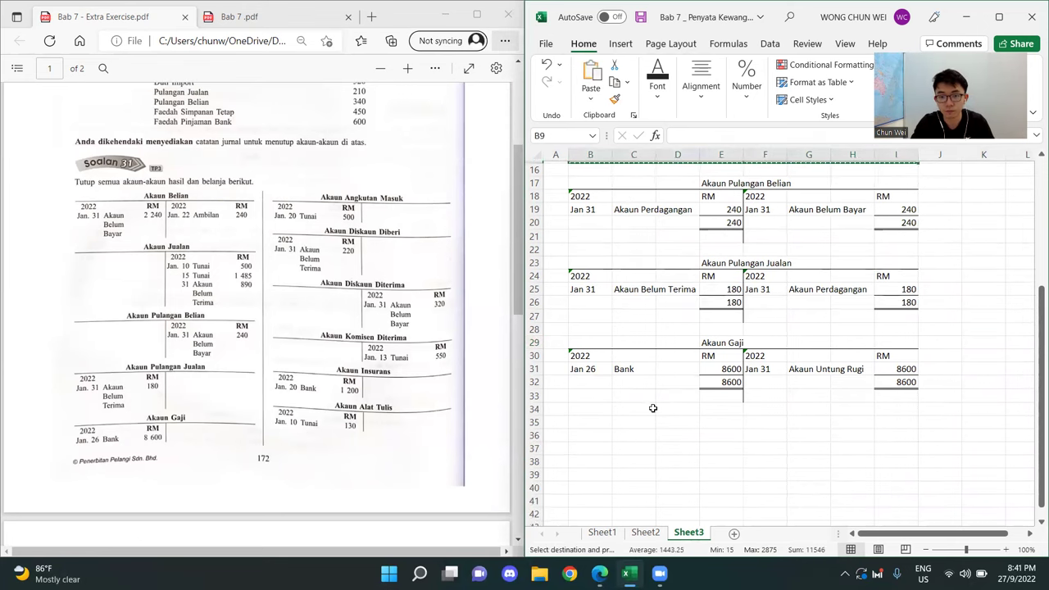
left_click(584, 409)
key("ctrl+v")
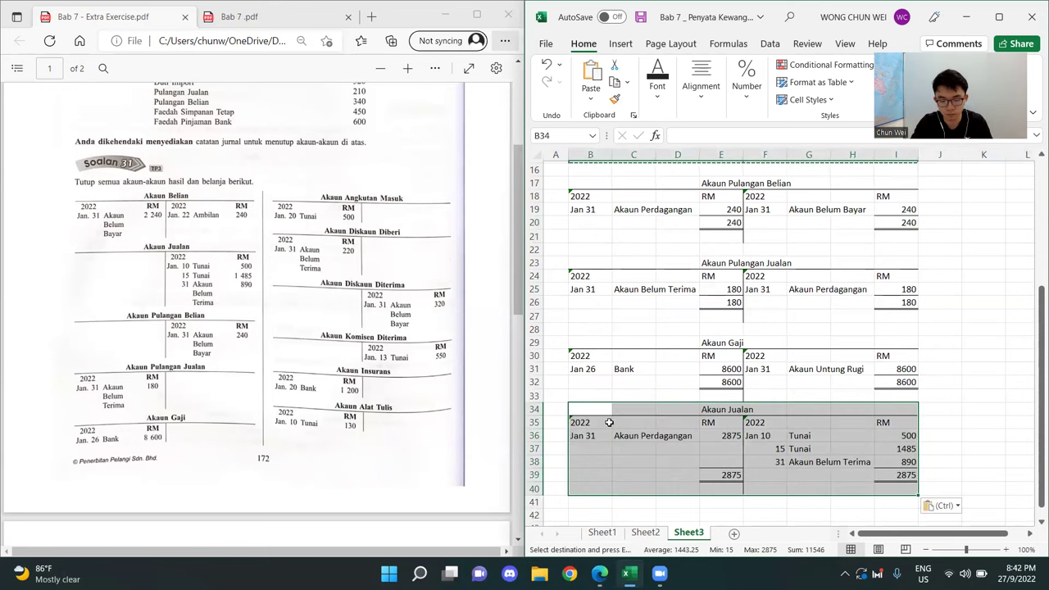
- Undo the last paste of the Akaun Jualan T-account at B34
key("ctrl+z")
left_click(590, 422)
key("ctrl+c")
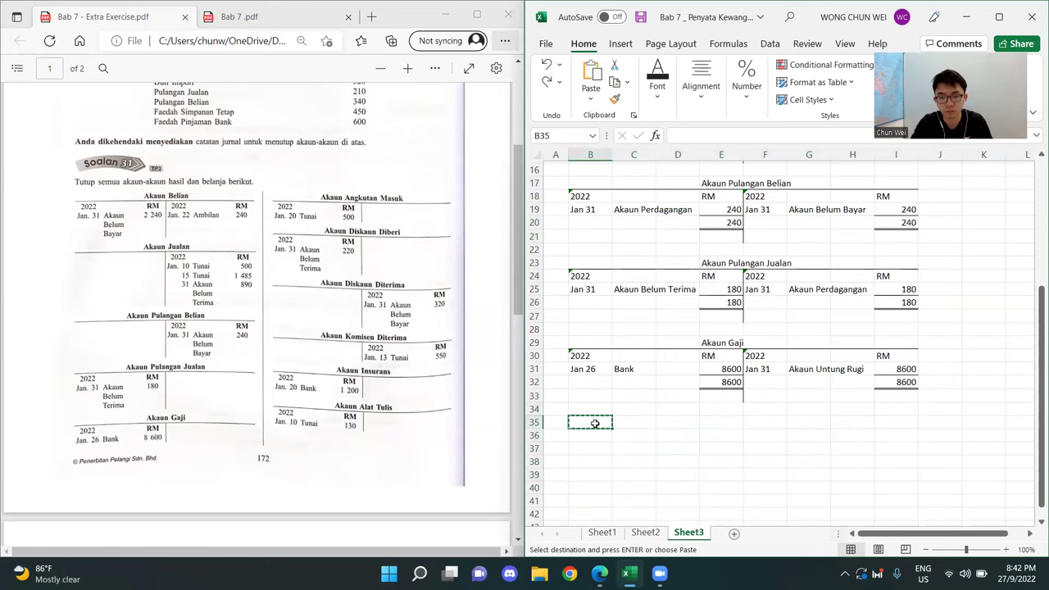
left_click(640, 425)
scroll(647, 385, "up", 3)
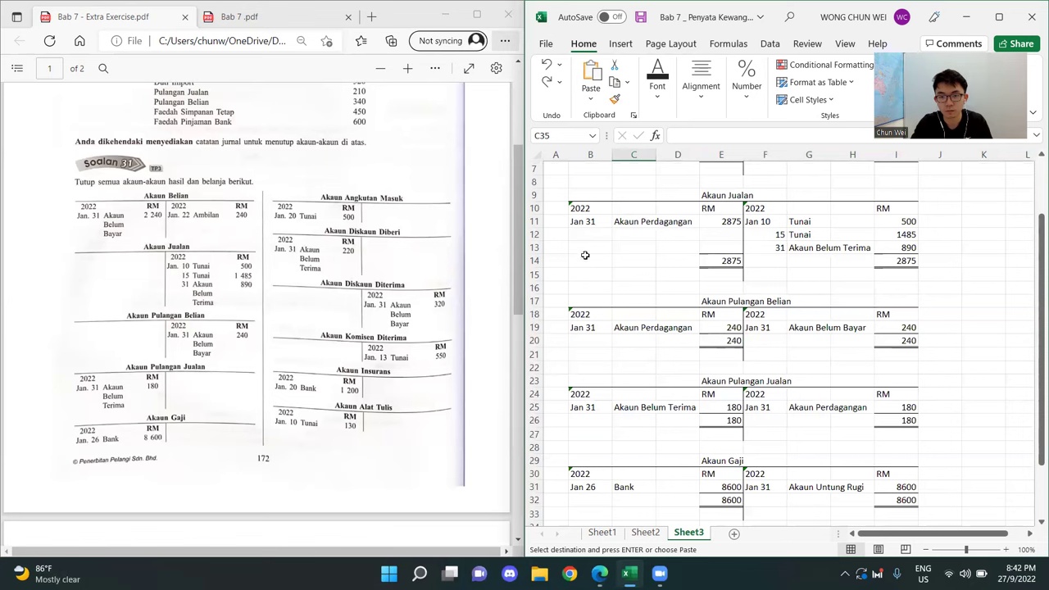
- Copy the whole Akaun Jualan T-account and paste it below Akaun Gaji, starting at B35
left_click_drag(589, 200, 916, 278)
key("ctrl+c")
scroll(702, 399, "down", 4)
left_click(581, 381)
key("ctrl+v")
left_click(762, 422)
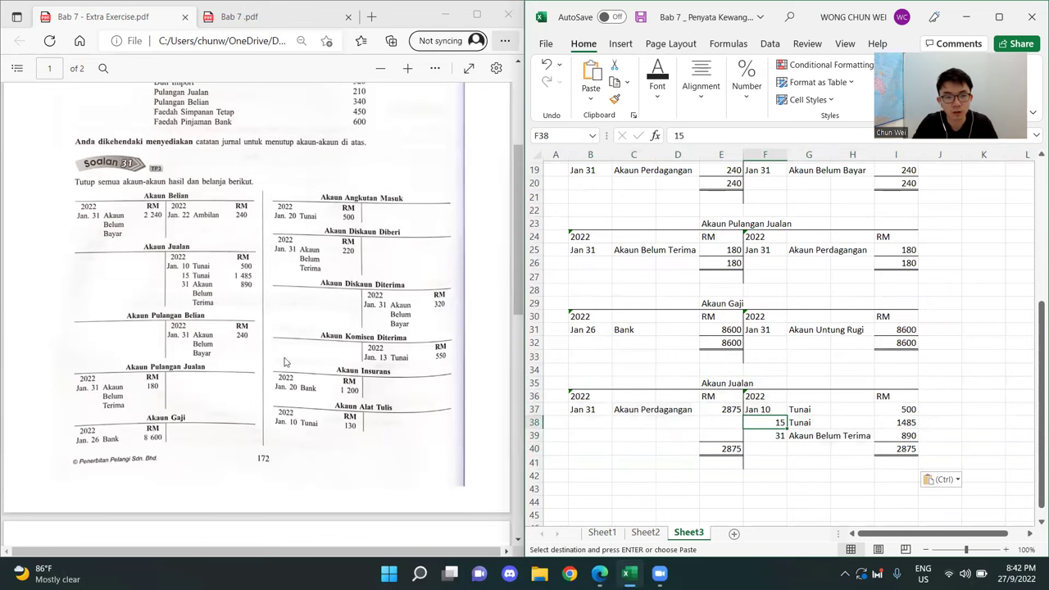
- Change the title of the pasted T-account in E35 to "Akaun Angkutan Masuk"
double_click(727, 382)
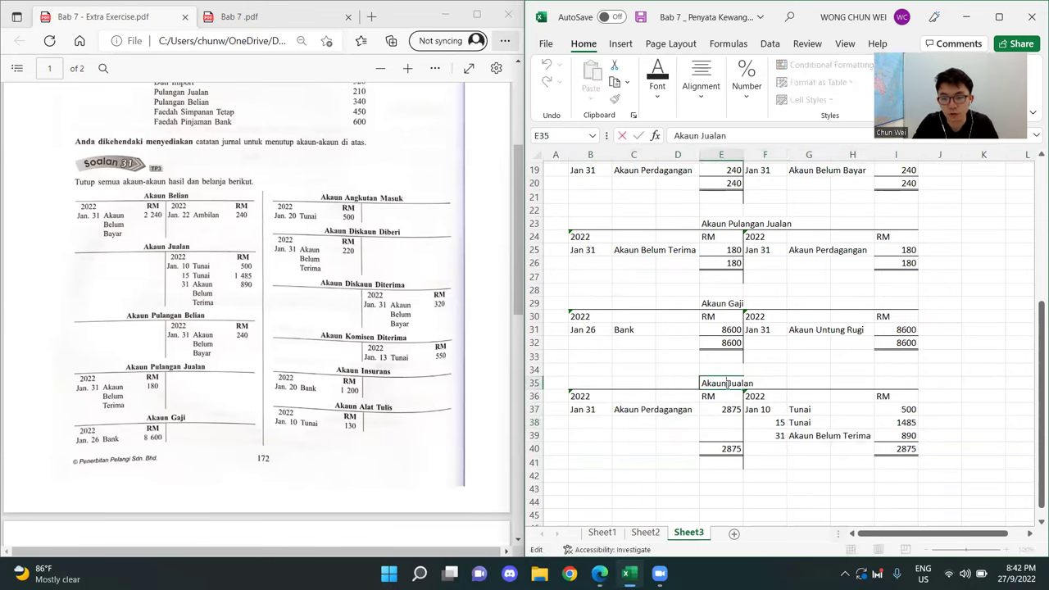
left_click_drag(729, 384, 774, 390)
type("Angkutan Masu")
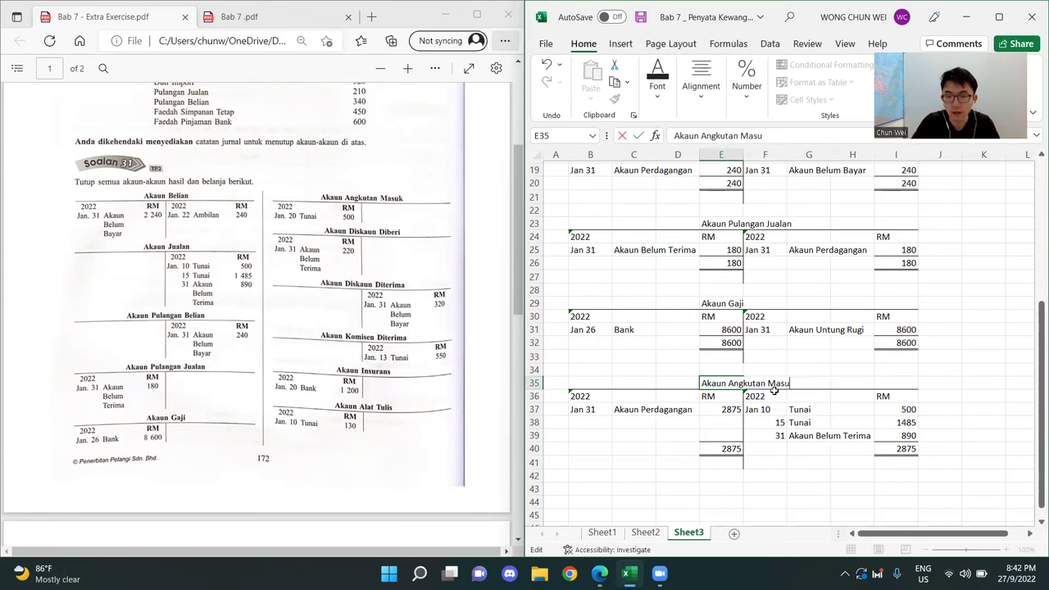
type("k")
key("Return")
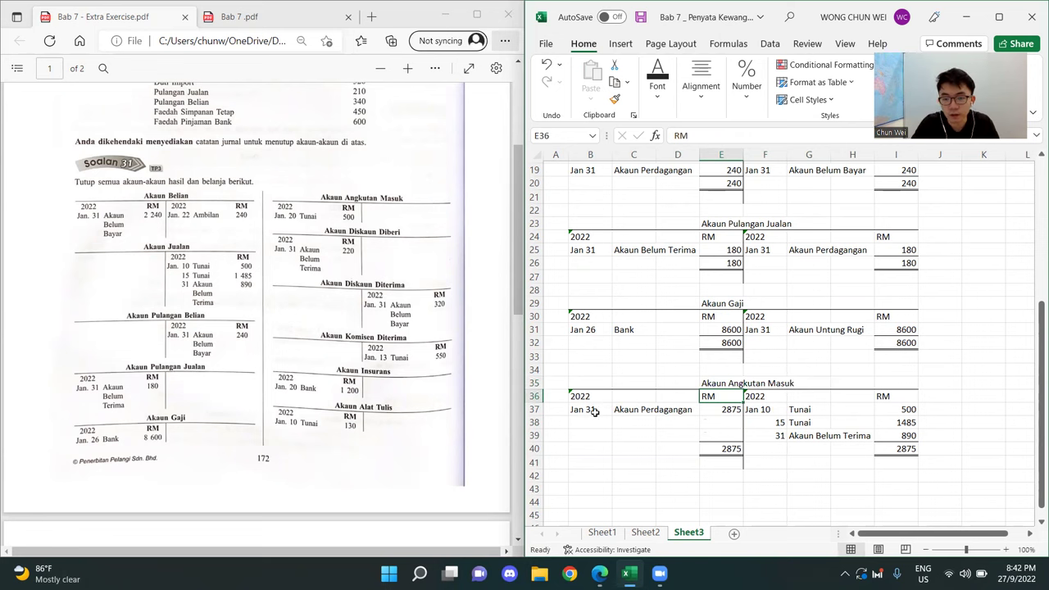
- Clear the copied entries on both sides of Akaun Angkutan Masuk in rows 37 to 39
left_click_drag(598, 412, 917, 435)
key("Delete")
left_click(815, 489)
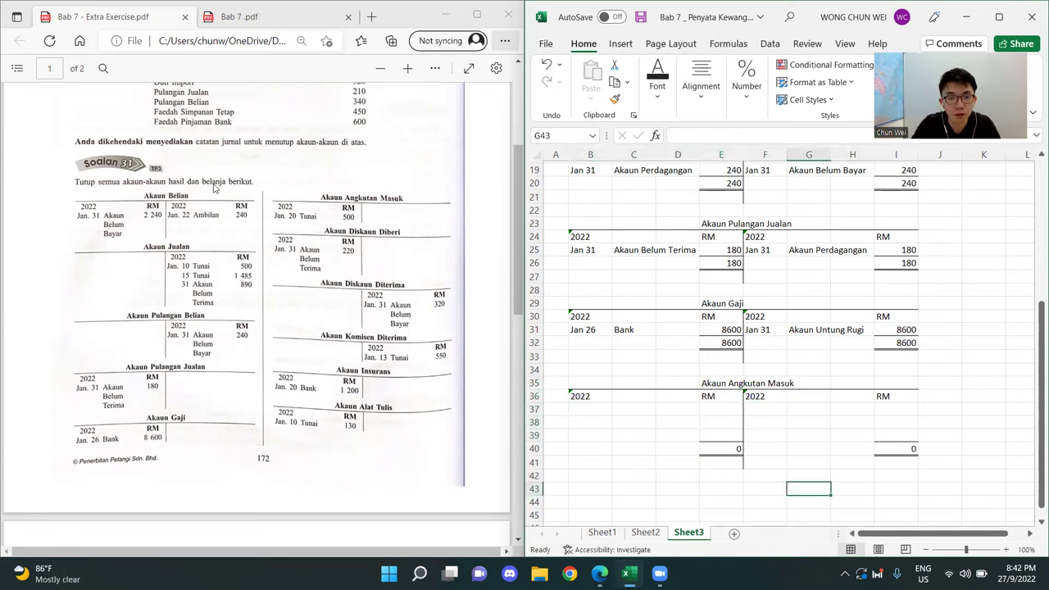
- Enter the debit entry "Jan 20", "Tunai", 500 in row 37 of Akaun Angkutan Masuk
left_click(592, 408)
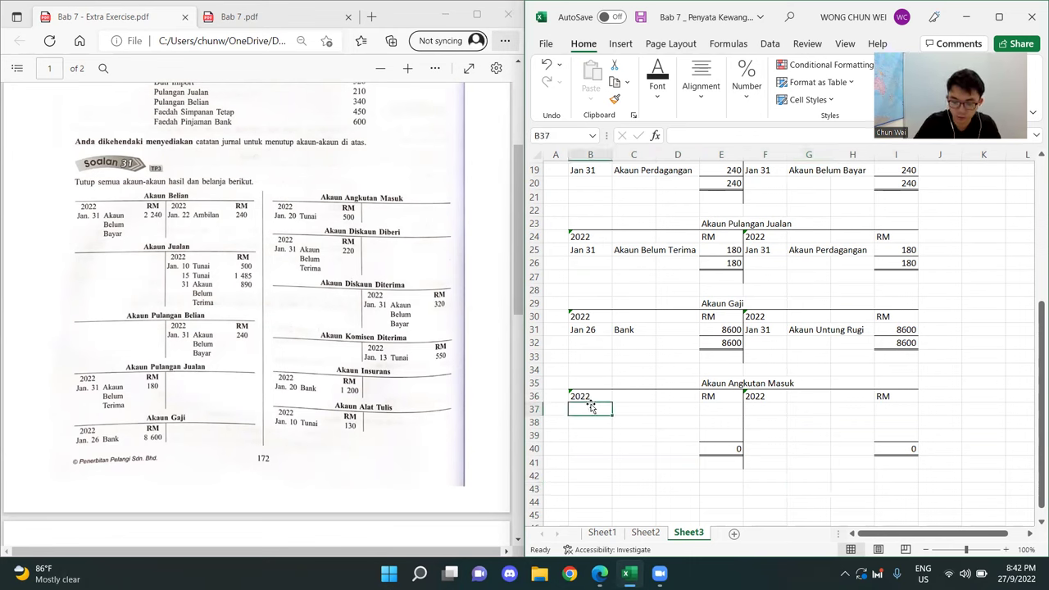
type("'Jan")
type(" 22")
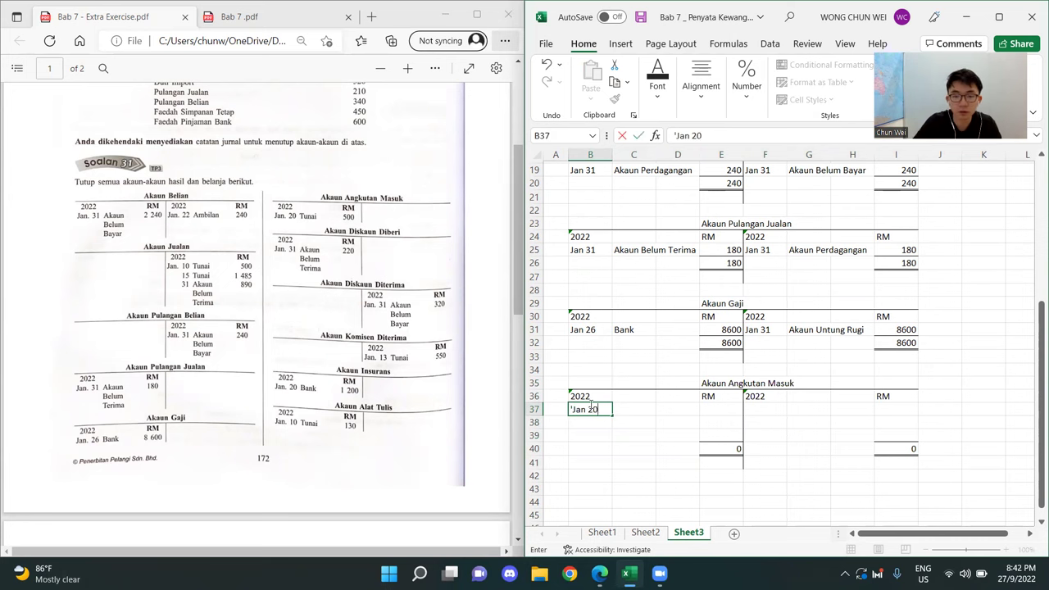
key("Tab")
type("Tunai")
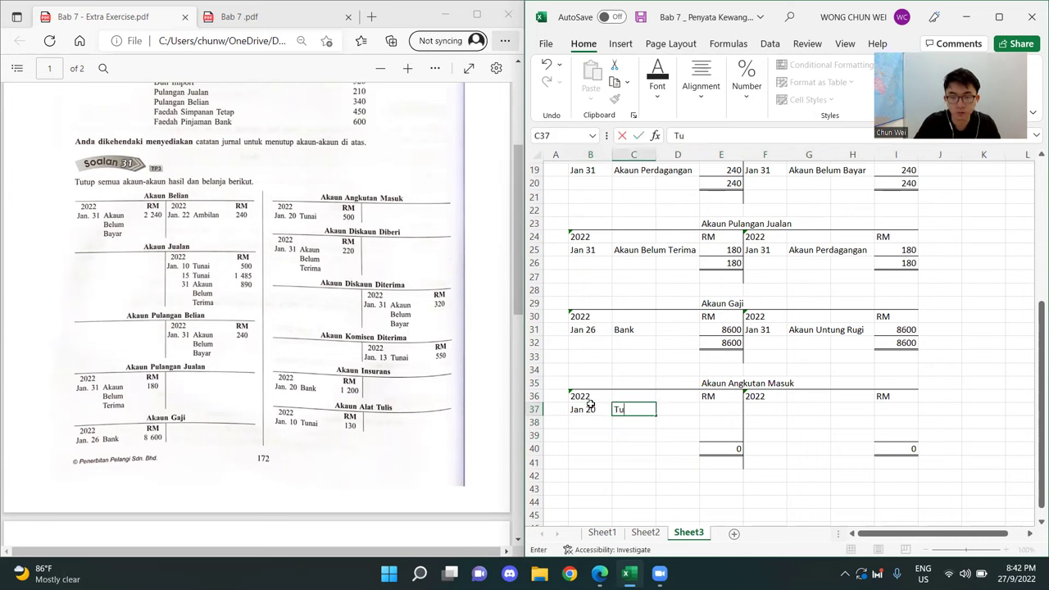
key("Tab")
key("Tab")
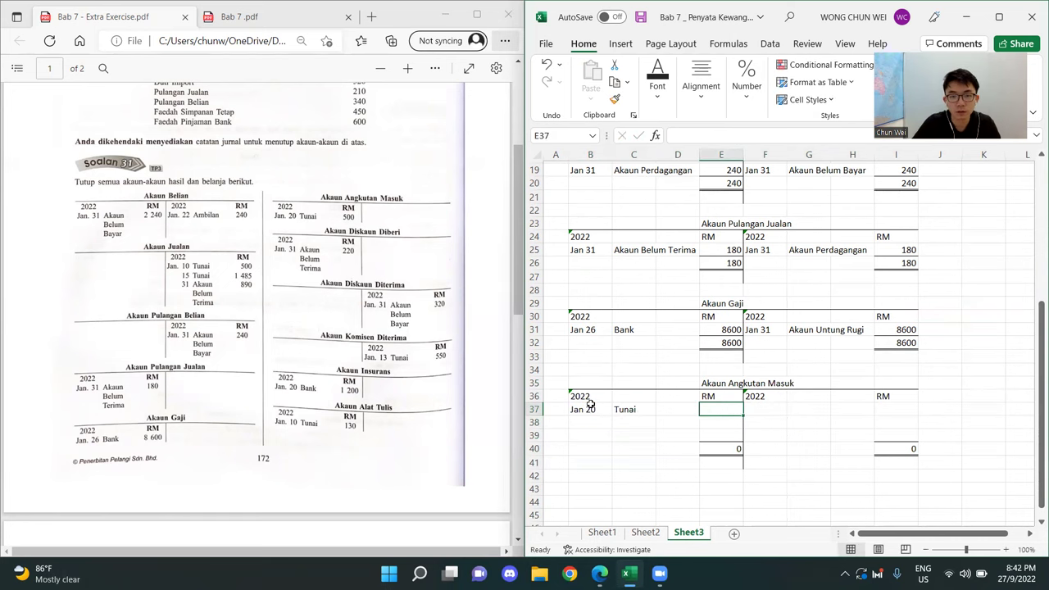
type("500")
key("Return")
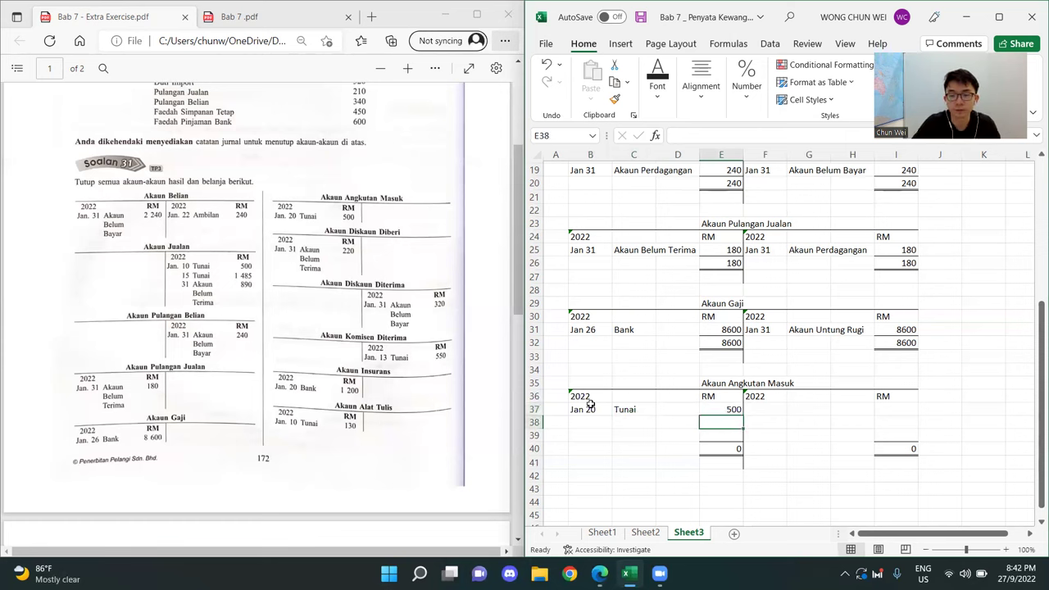
- Replace the debit and credit totals of Akaun Angkutan Masuk in row 40 with 500
left_click(712, 452)
key("Delete")
left_click(896, 448)
key("Delete")
left_click(762, 458)
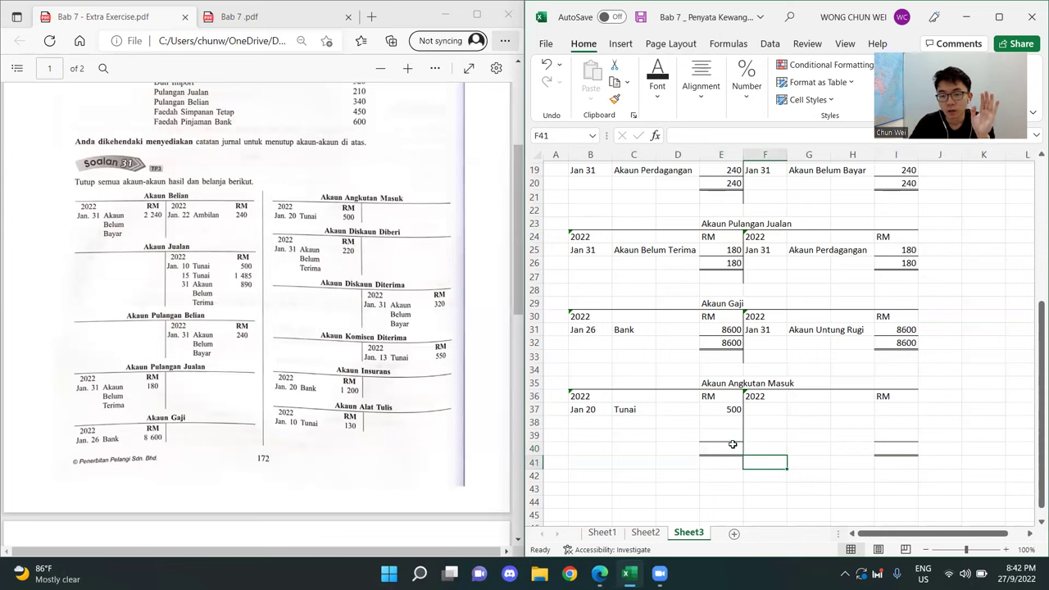
left_click(733, 444)
type("500")
key("Tab")
key("Tab")
key("Tab")
key("Tab")
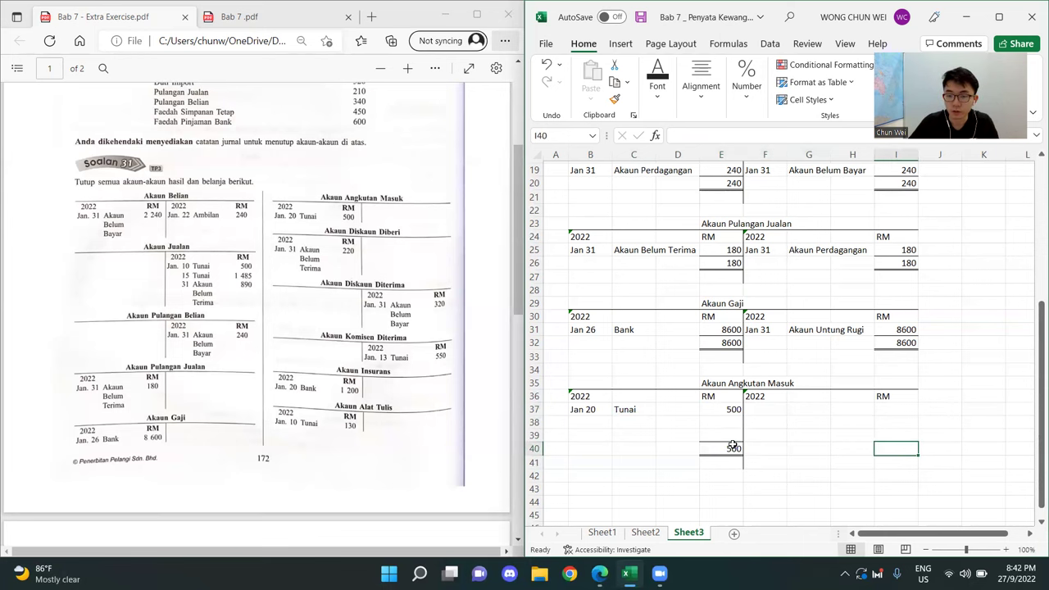
type("500")
key("Return")
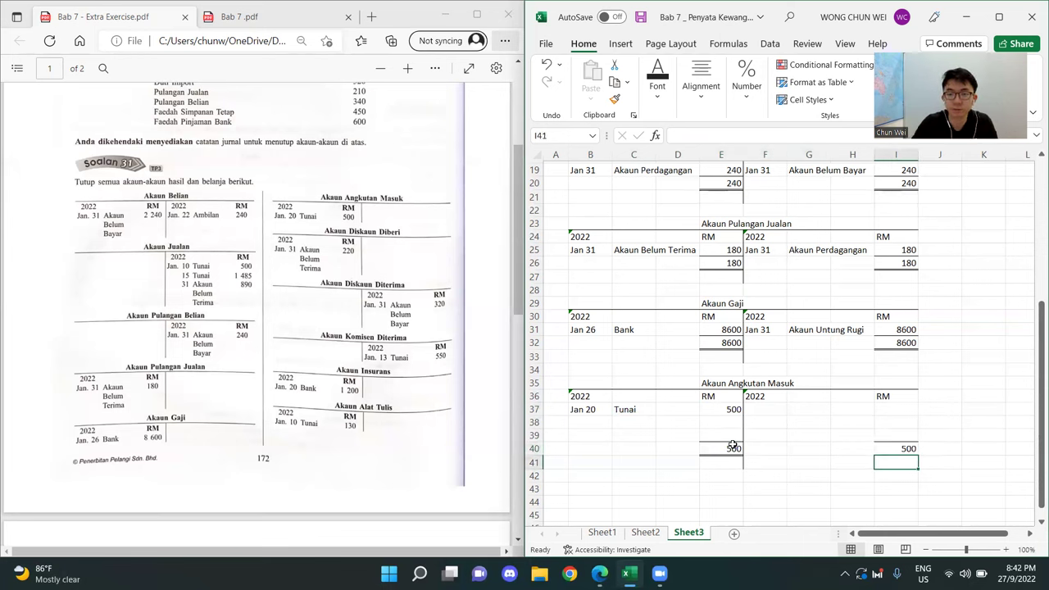
- Enter the closing credit entry "Jan 31", "Akaun Perdagangan", 500 in row 37 of Akaun Angkutan Masuk
left_click(904, 408)
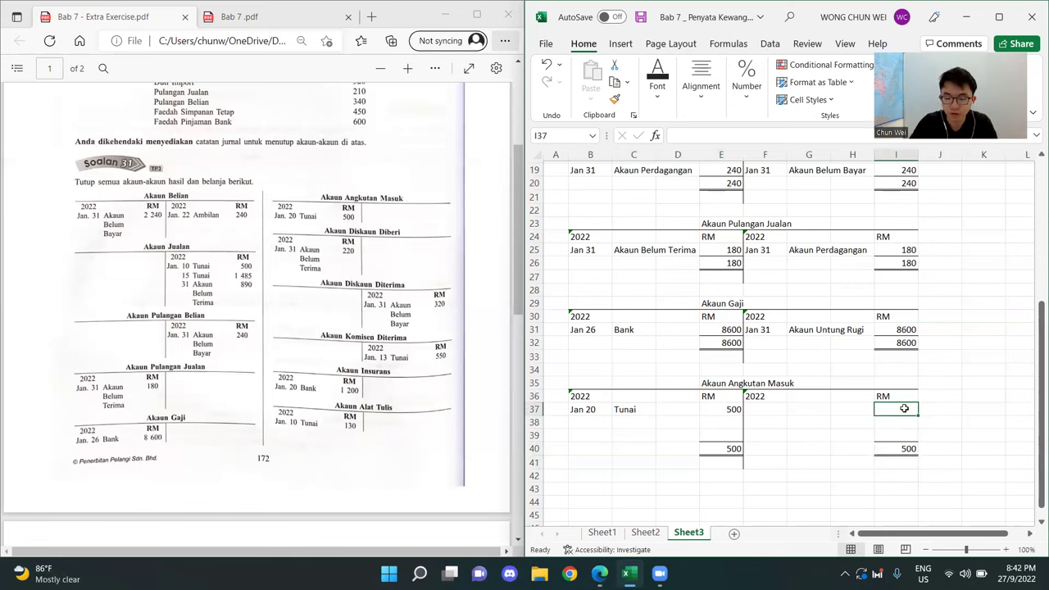
type("500")
key("shift+Tab")
key("shift+Tab")
key("shift+Tab")
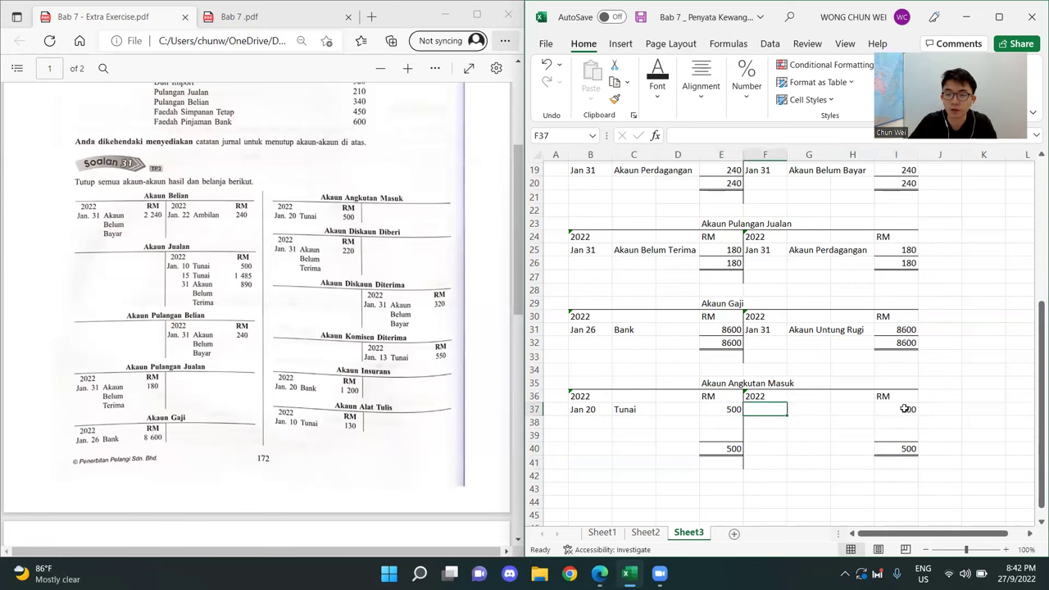
type("'Jan")
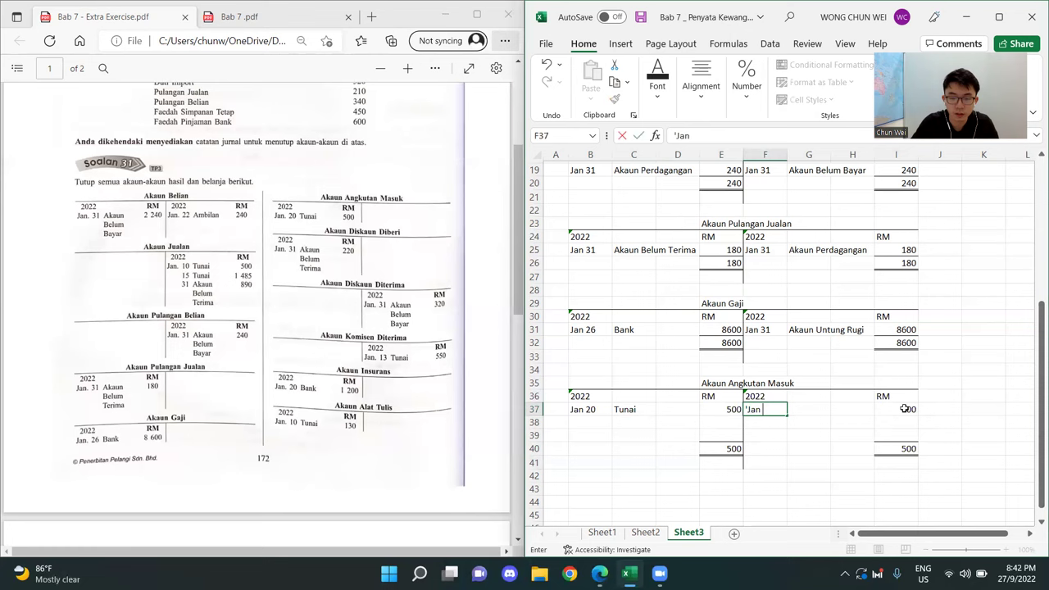
type(" 31")
key("Tab")
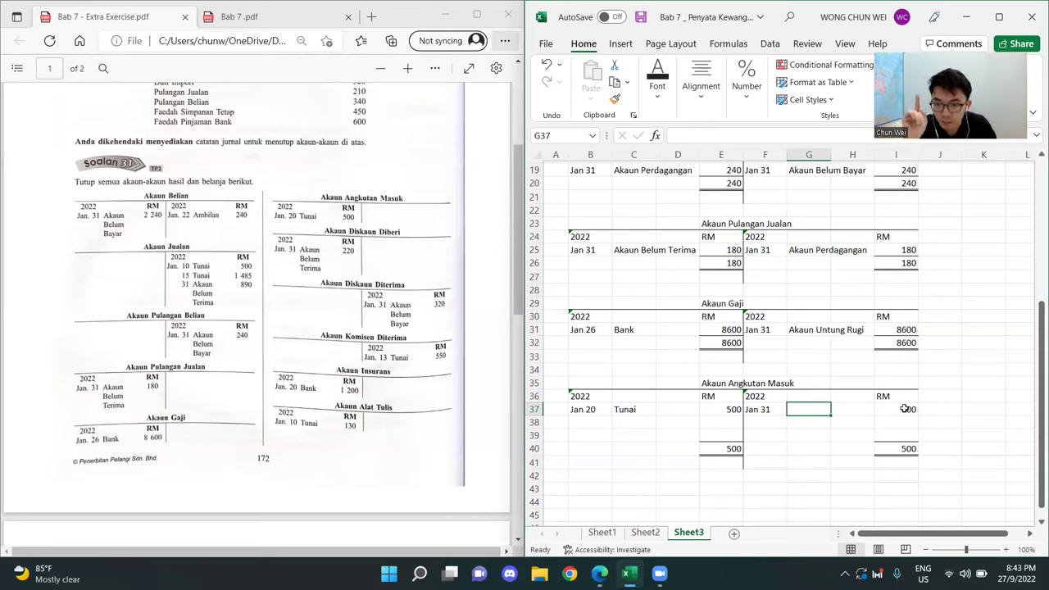
type("Akaun Perdagangan")
key("Return")
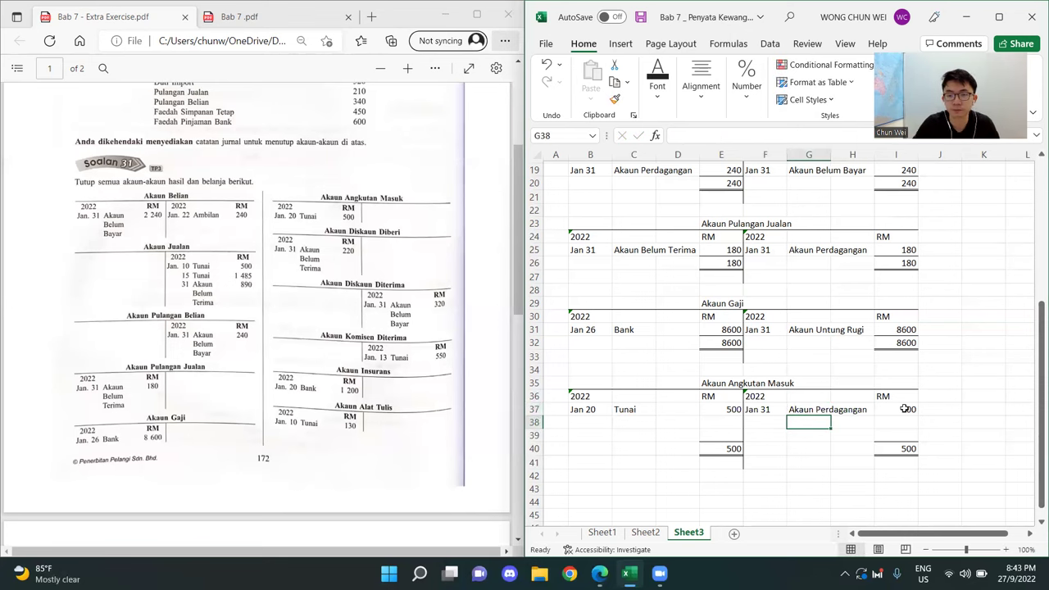
- Copy the whole Akaun Angkutan Masuk T-account and paste it below, starting at B43
scroll(780, 468, "down", 1)
left_click_drag(588, 344, 889, 419)
key("ctrl+c")
left_click(610, 445)
key("ctrl+v")
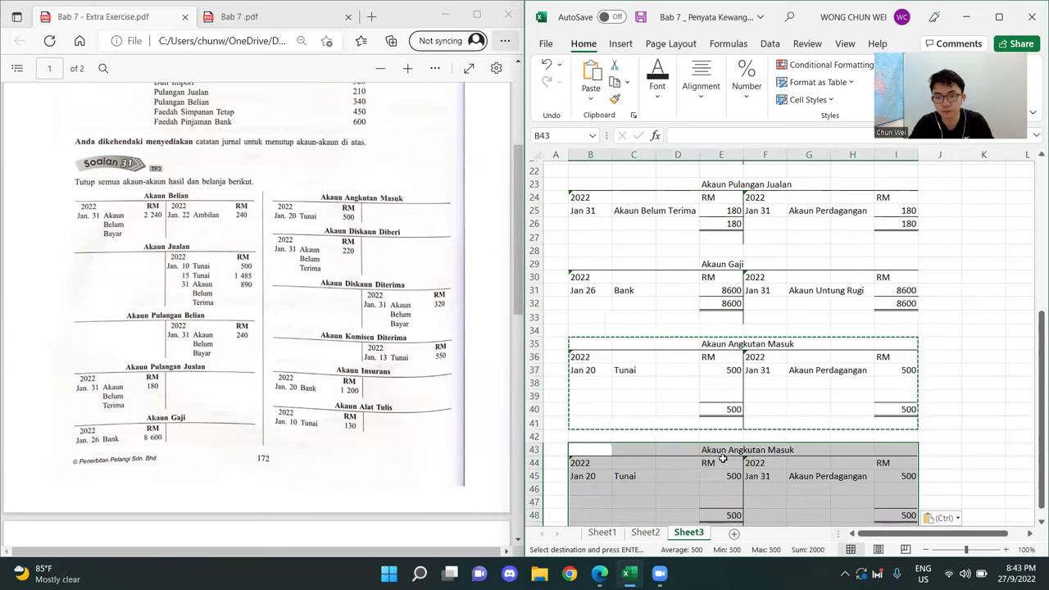
- Change the title of the pasted T-account in E43 to "Akaun Diskaun Diberi"
scroll(711, 381, "down", 2)
double_click(709, 370)
left_click_drag(727, 371, 826, 381)
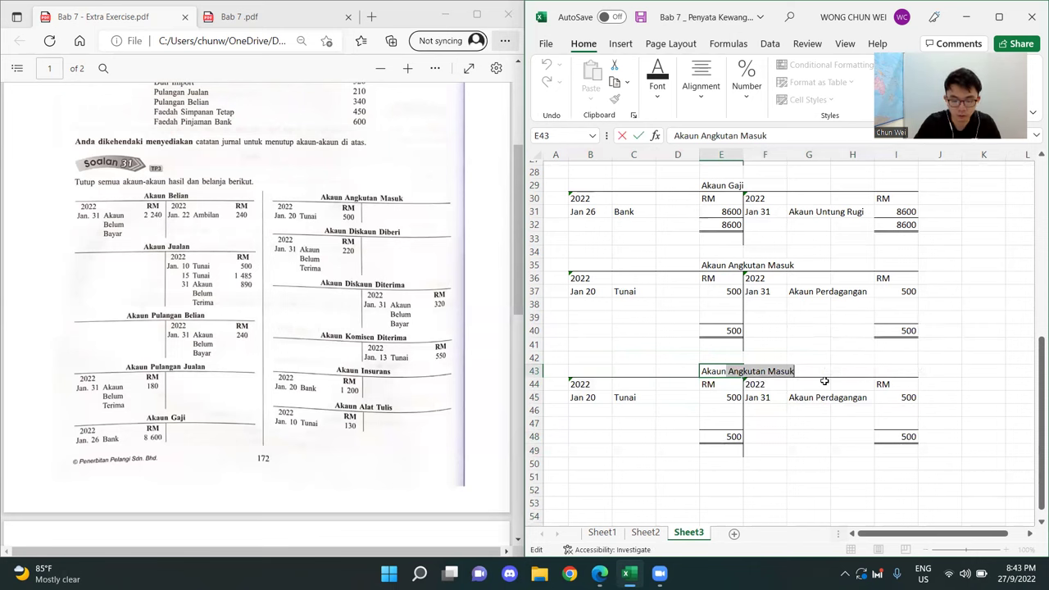
type("Diskaun")
key("BackSpace")
key("BackSpace")
key("BackSpace")
key("BackSpace")
key("BackSpace")
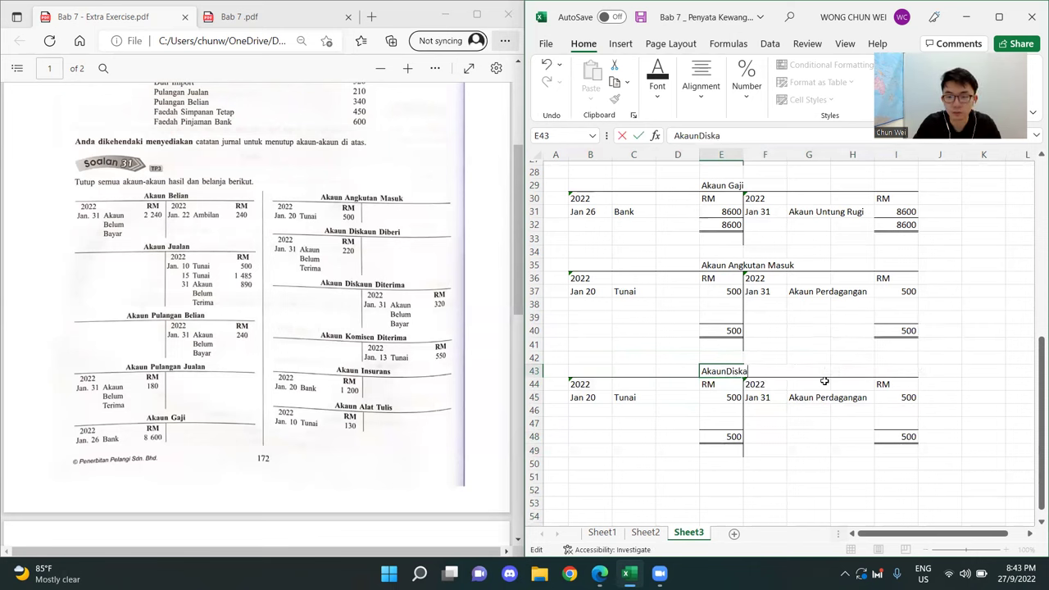
type("Diskaun")
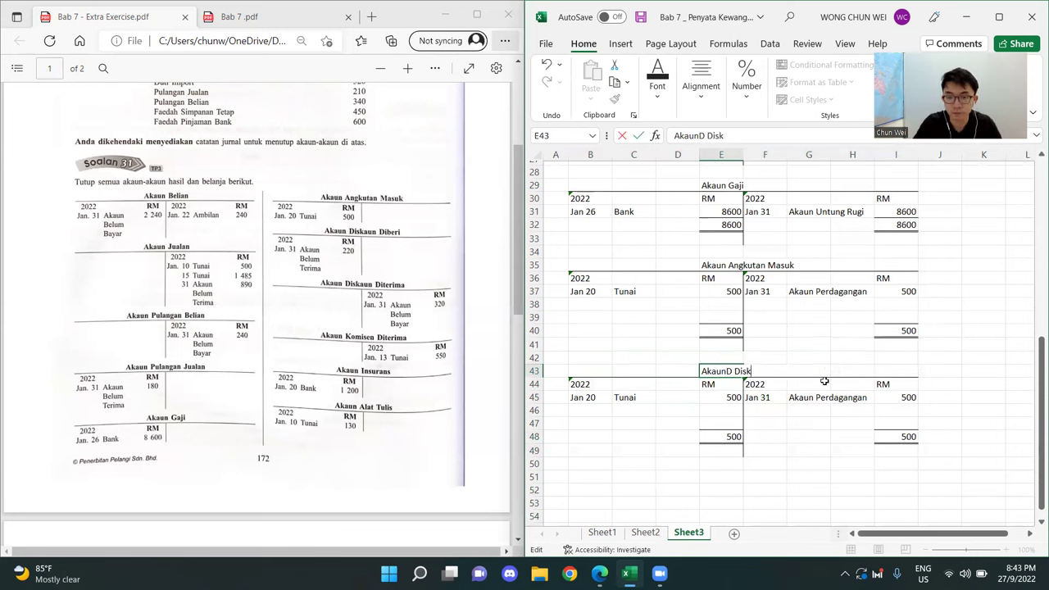
key("BackSpace")
key("BackSpace")
key("BackSpace")
key("BackSpace")
key("BackSpace")
key("BackSpace")
key("BackSpace")
key("BackSpace")
key("BackSpace")
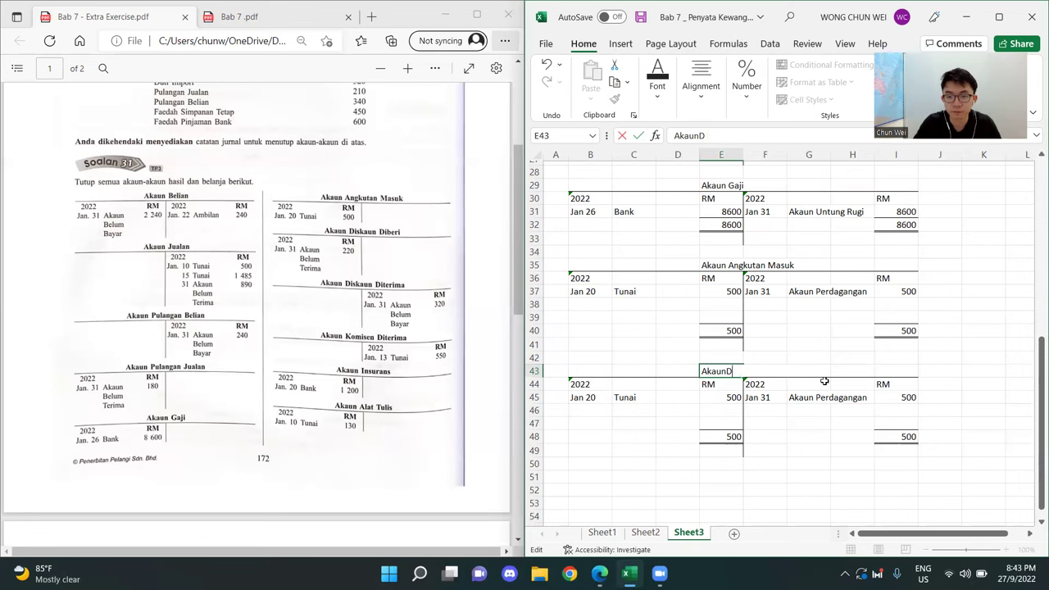
type("Diskaun")
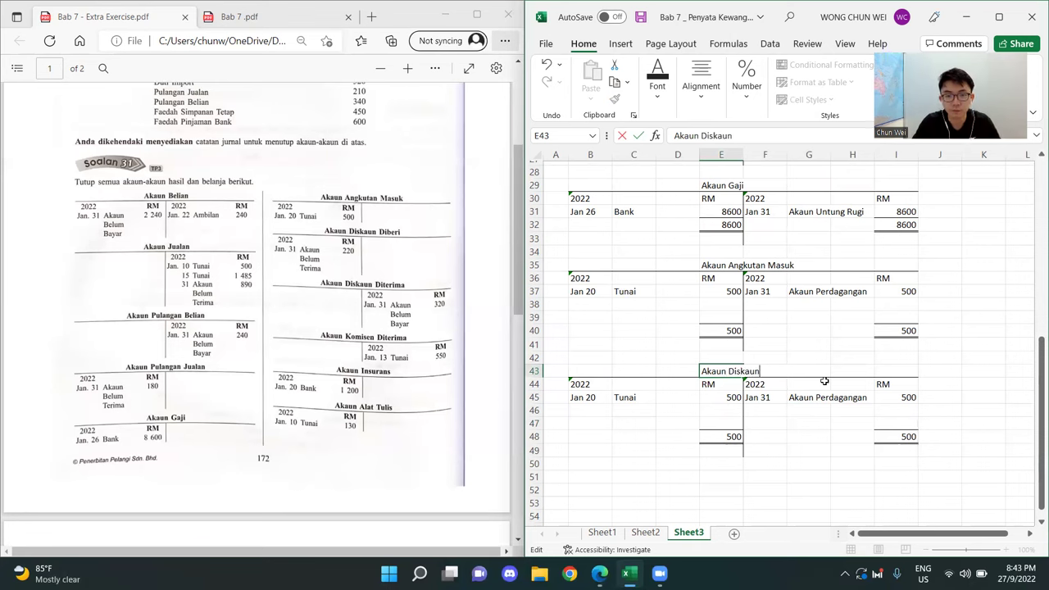
type(" Diberi")
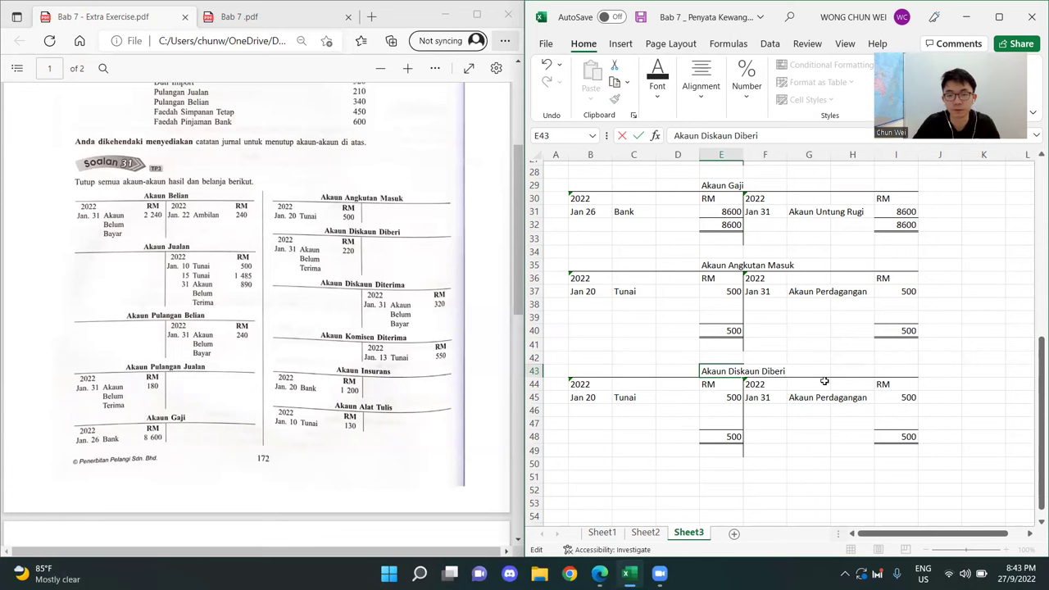
key("Return")
left_click(824, 449)
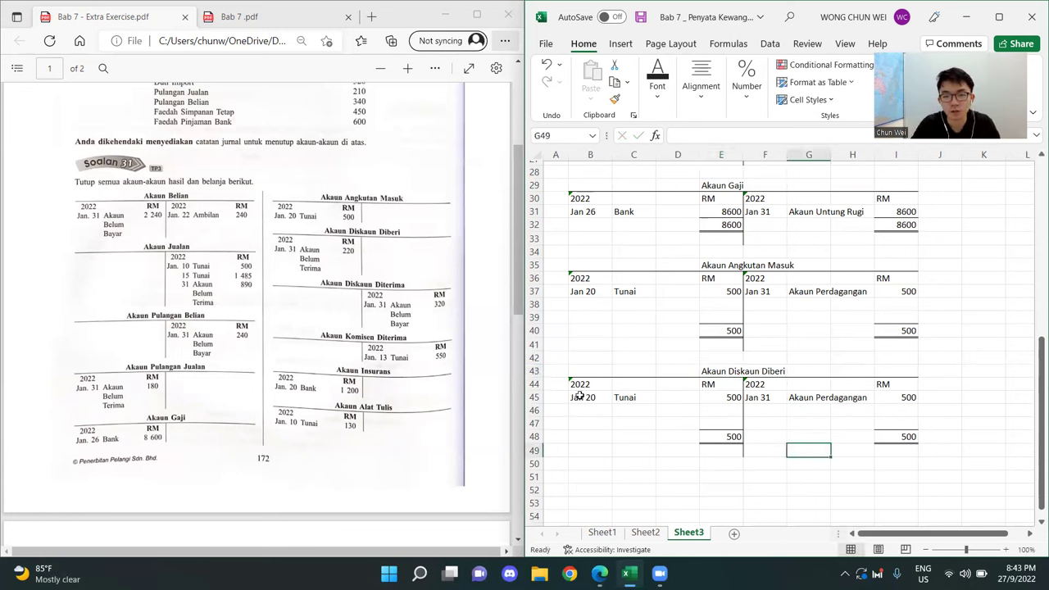
- Clear the copied entries on both sides of Akaun Diskaun Diberi in rows 45 and 46
left_click(598, 397)
left_click_drag(826, 408, 901, 410)
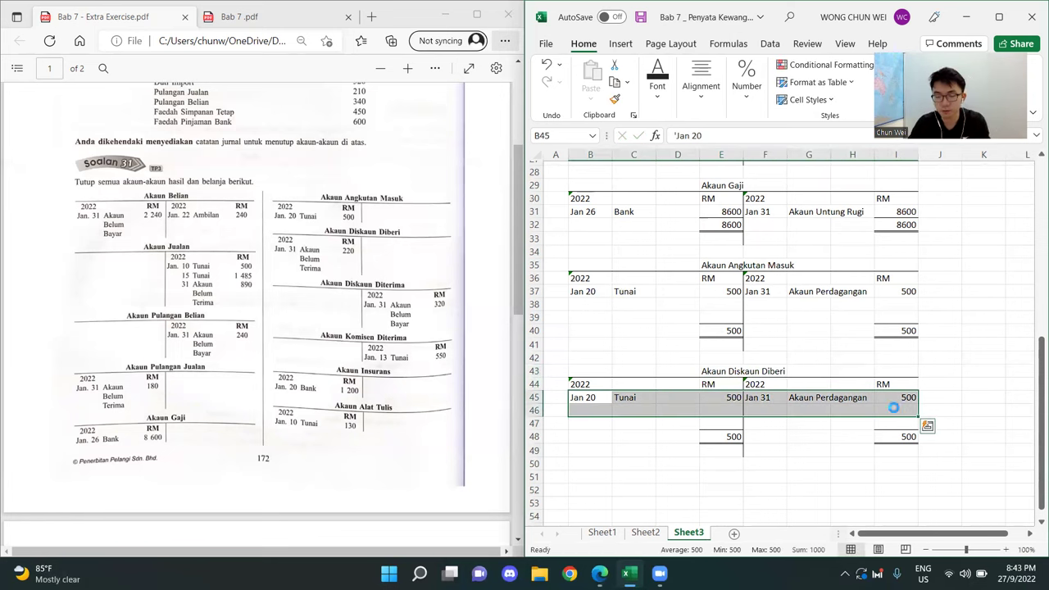
key("Delete")
left_click(589, 477)
- Enter the debit entry "Jan 31", "Akaun Belum Terima", 220 in row 45 of Akaun Diskaun Diberi
left_click(598, 397)
type("'Jan 31")
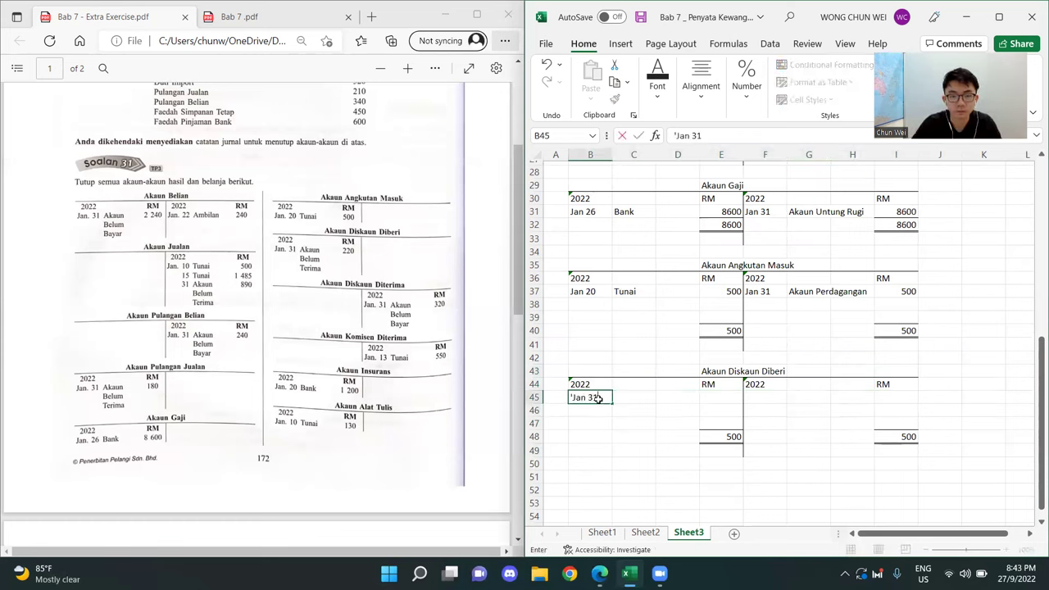
key("Tab")
type("Akaun Belum")
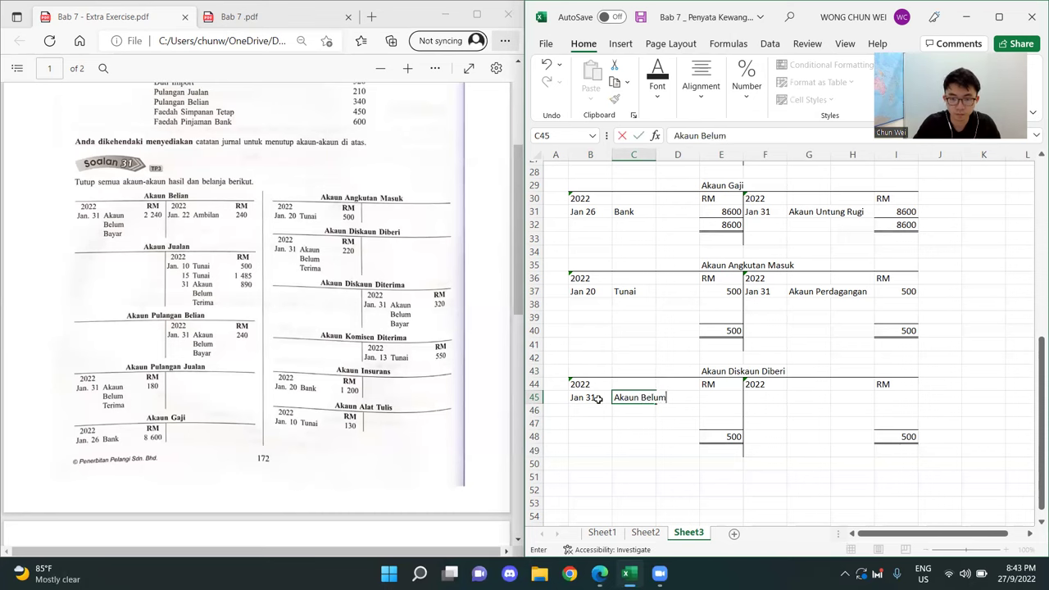
type(" Terima")
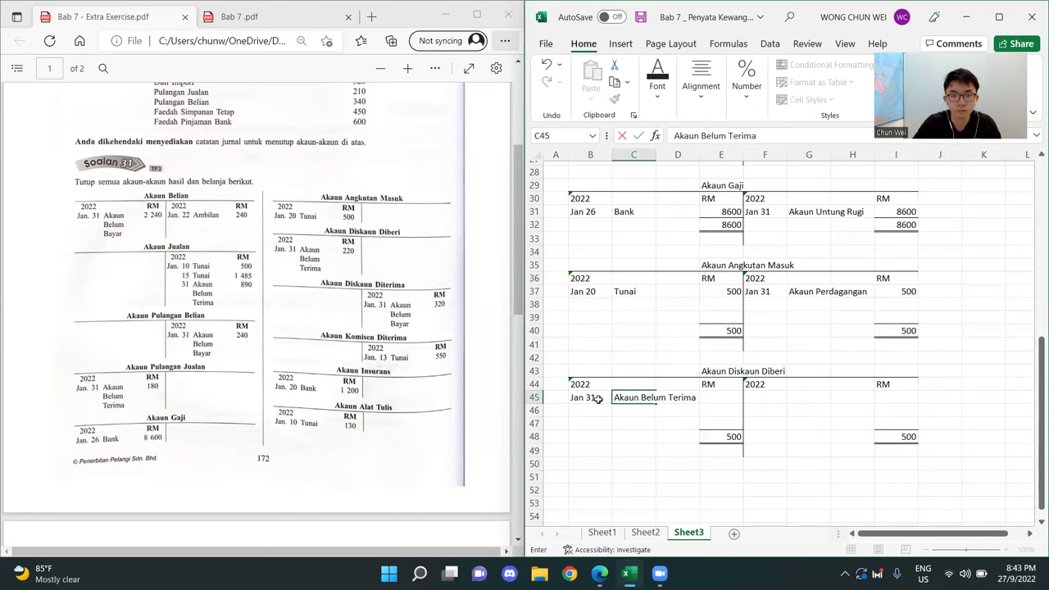
key("Tab")
key("Tab")
type("220")
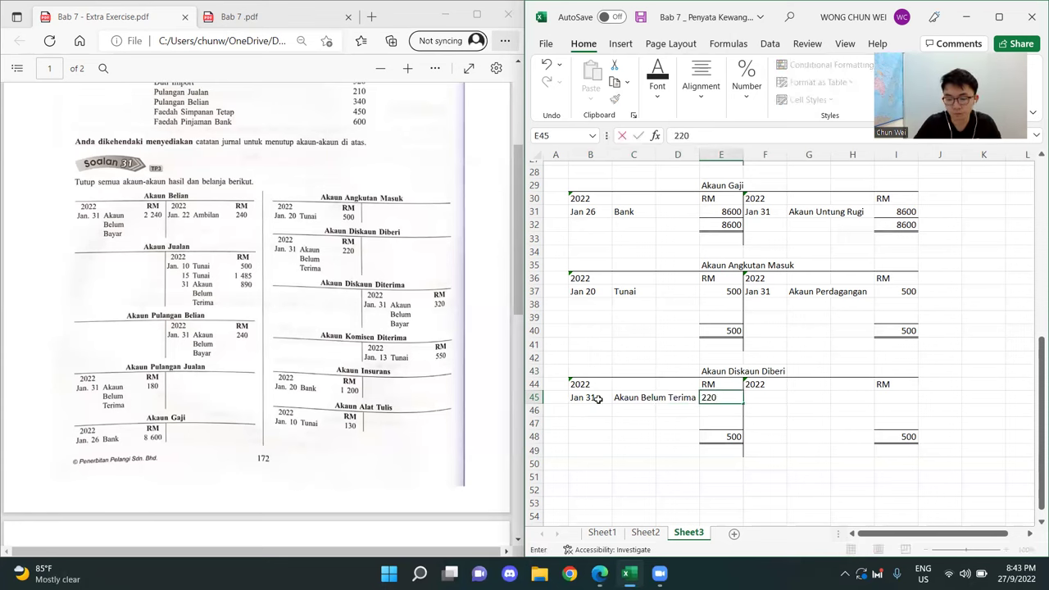
key("Return")
- Clear the copied totals on both sides of Akaun Diskaun Diberi in E48 and I48
left_click(729, 437)
key("Delete")
left_click(891, 436)
key("Delete")
left_click(784, 450)
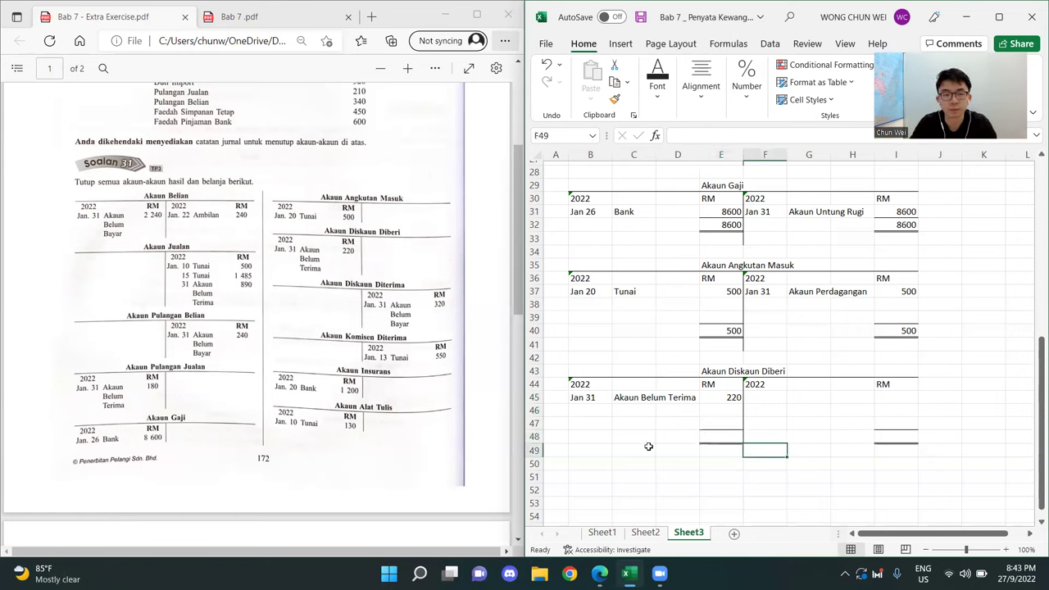
- Enter 220 as the total on both sides of Akaun Diskaun Diberi in row 48
double_click(727, 438)
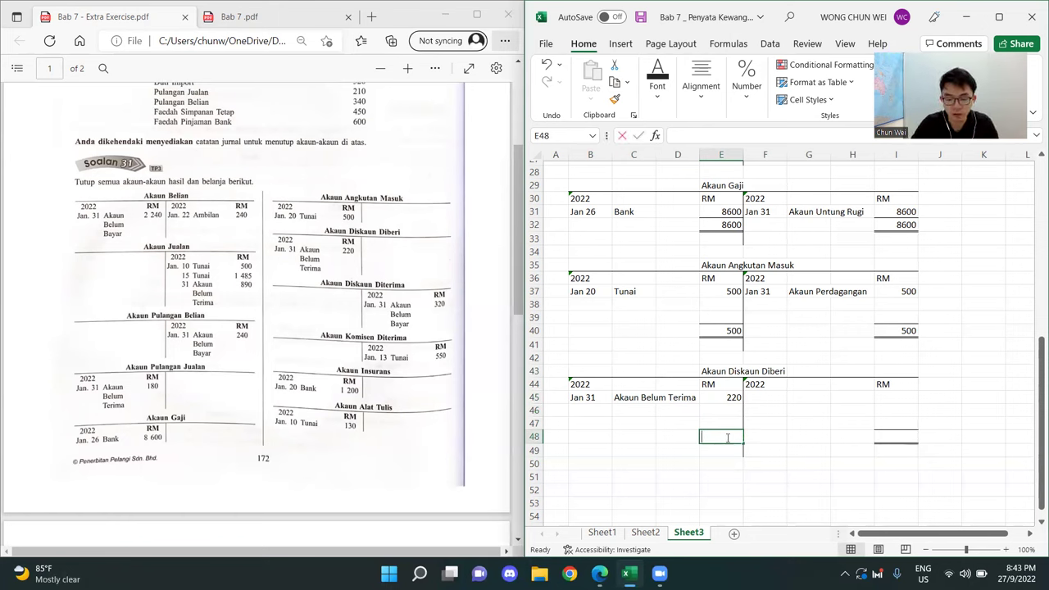
type("220")
key("Tab")
key("Tab")
key("Tab")
key("Tab")
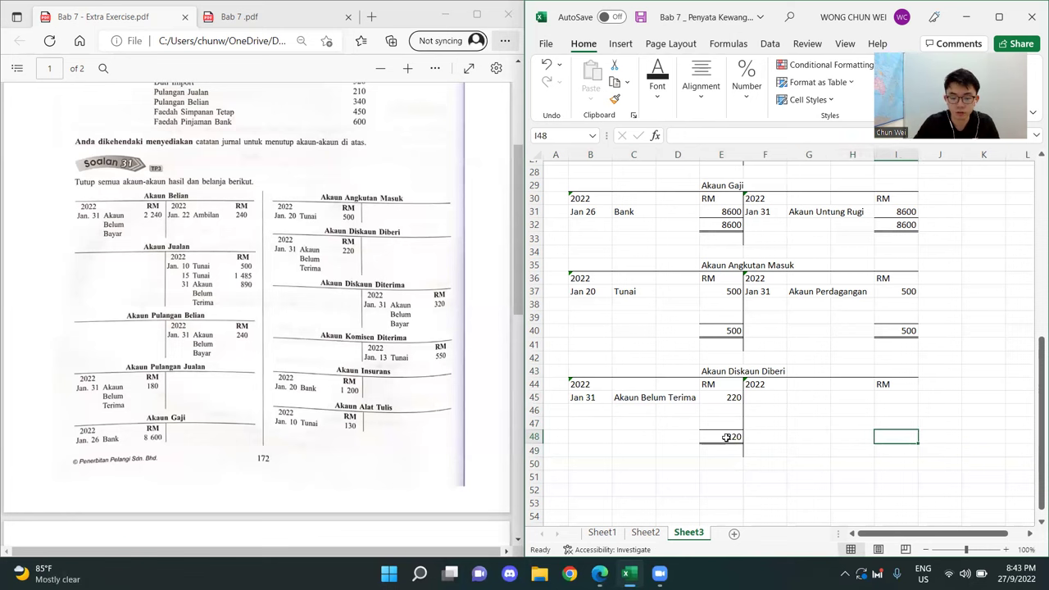
type("202")
key("BackSpace")
key("BackSpace")
type("20")
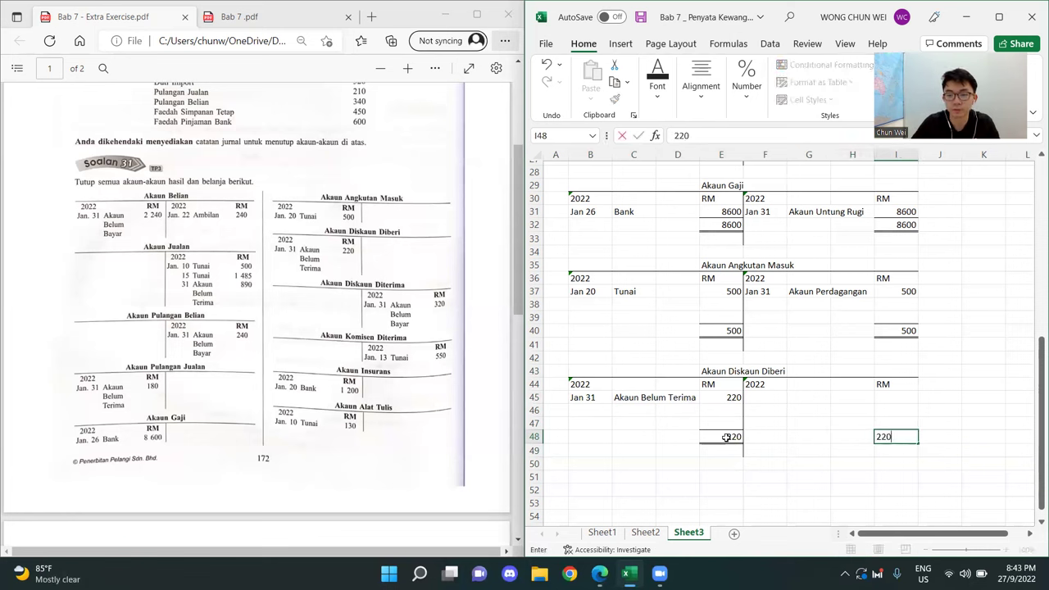
key("Return")
- Enter the credit entry "Jan 31", "Akaun Untung Rugi", 220 in row 45 of Akaun Diskaun Diberi
left_click(904, 396)
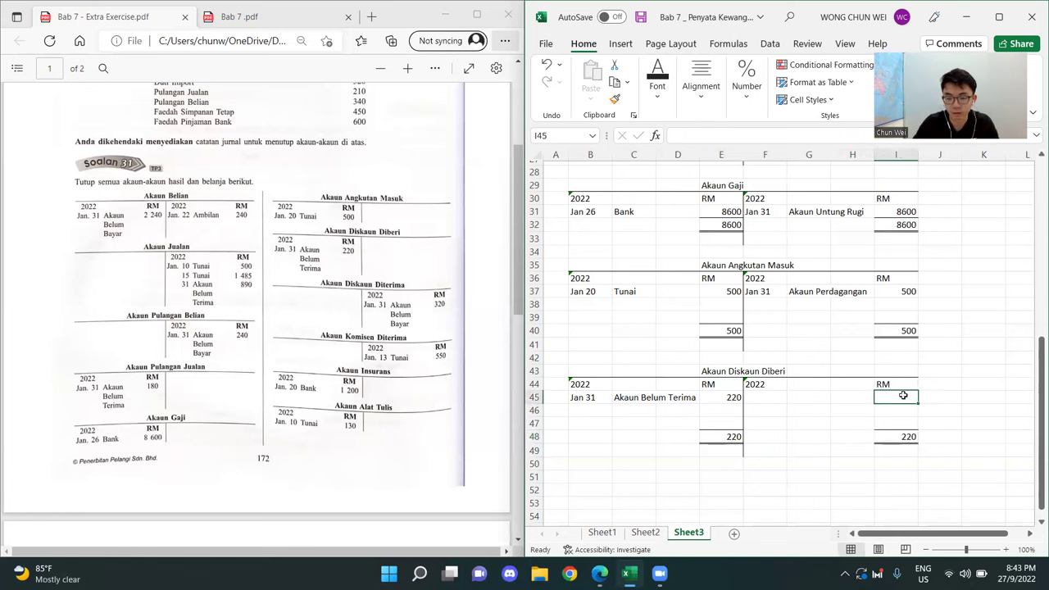
type("220")
key("Return")
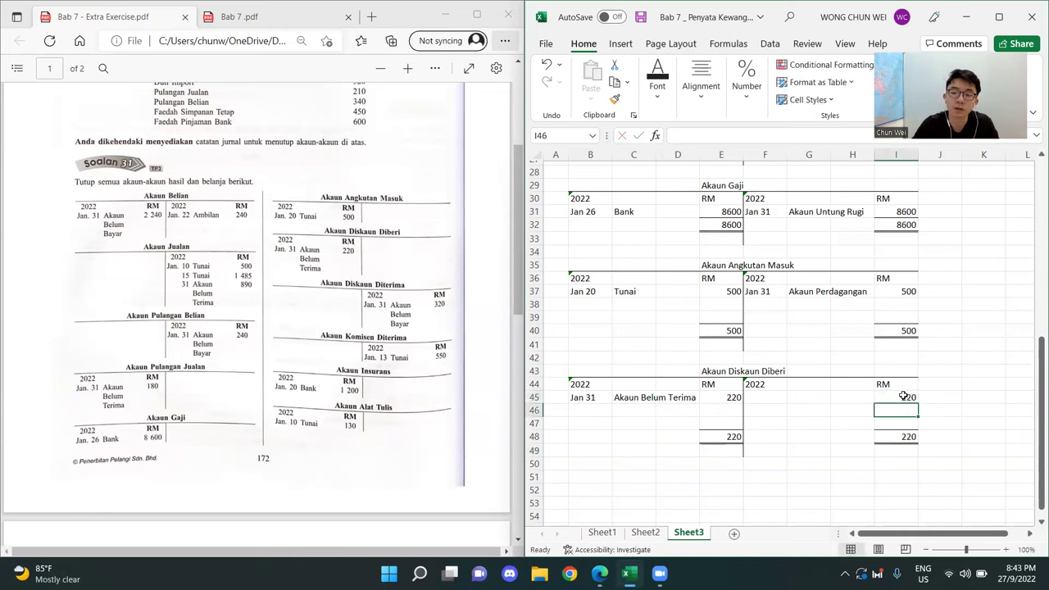
left_click(772, 397)
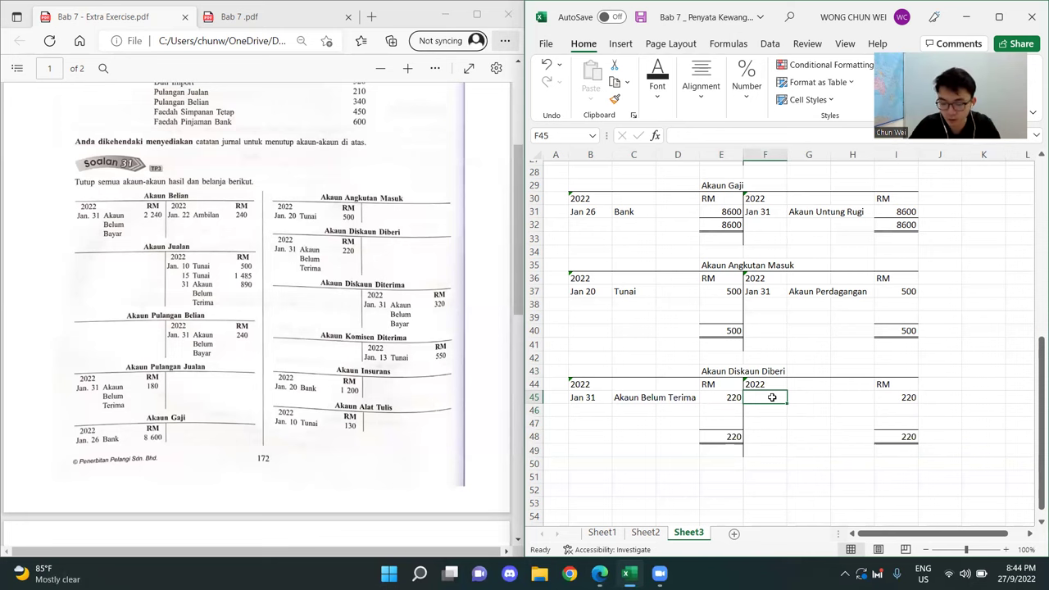
type("'Jan 31")
key("Tab")
type("Akaun Untung")
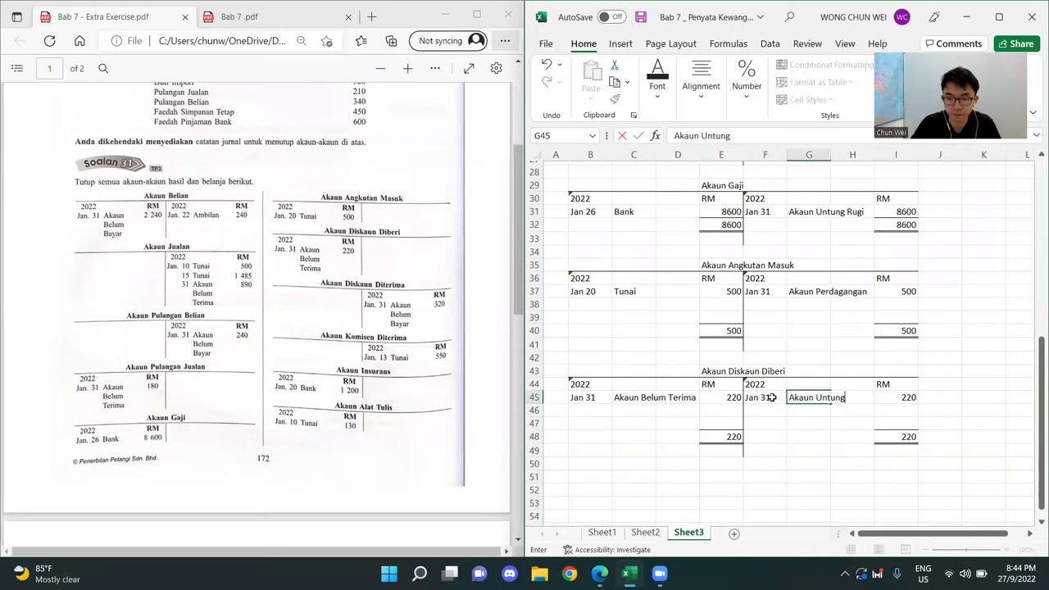
type(" Rugi")
key("Return")
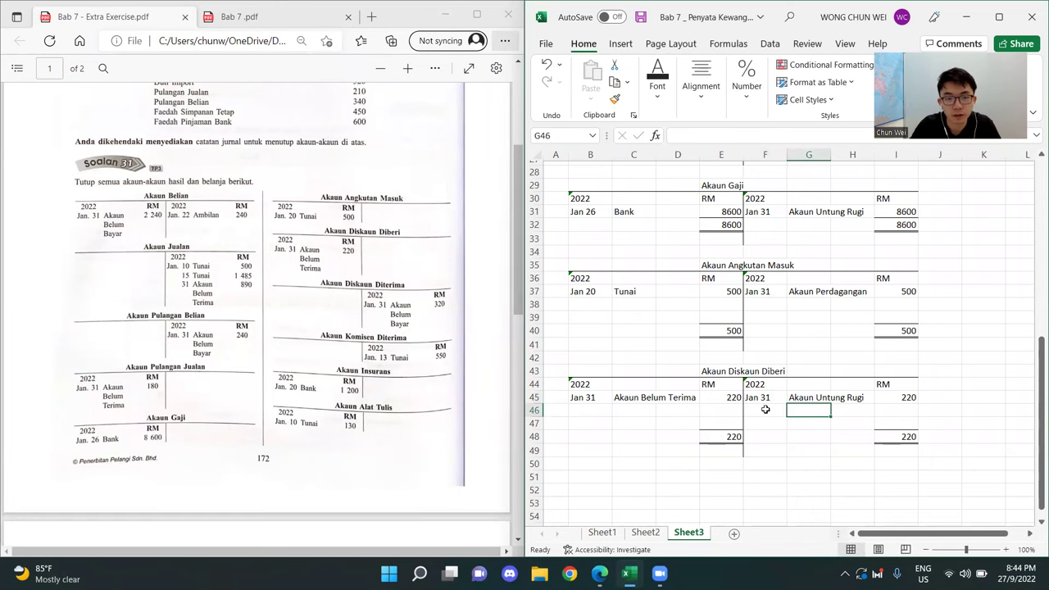
- Copy the whole Akaun Diskaun Diberi T-account and paste it below, starting at B51
scroll(738, 394, "down", 1)
left_click_drag(598, 337, 906, 412)
key("ctrl+c")
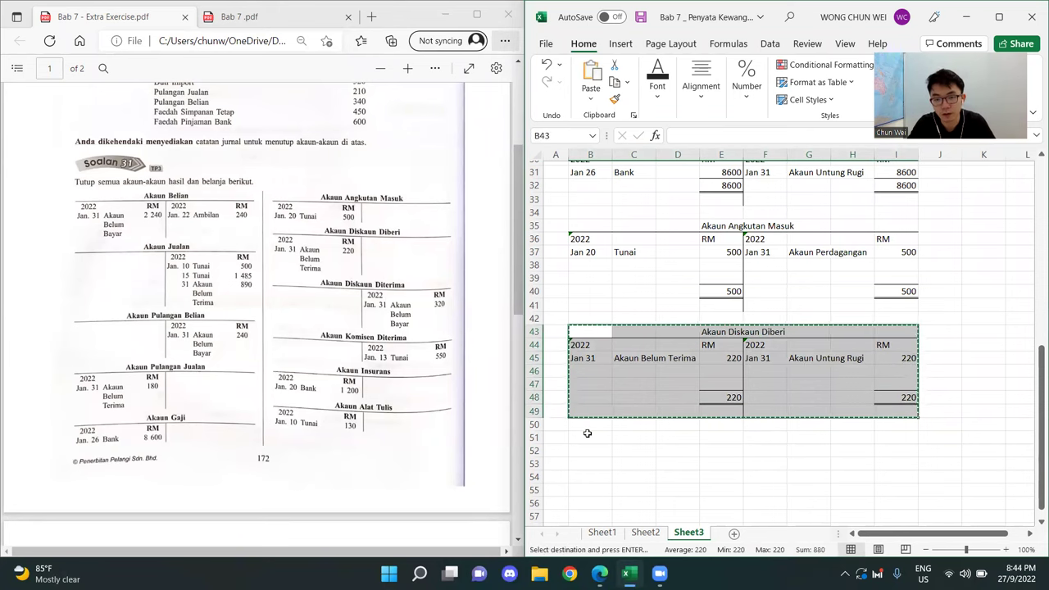
left_click(586, 434)
key("ctrl+v")
- Change the title of the pasted T-account in E51 to "Akaun Diskaun Diterima"
double_click(721, 438)
left_click_drag(767, 438, 819, 437)
key("BackSpace")
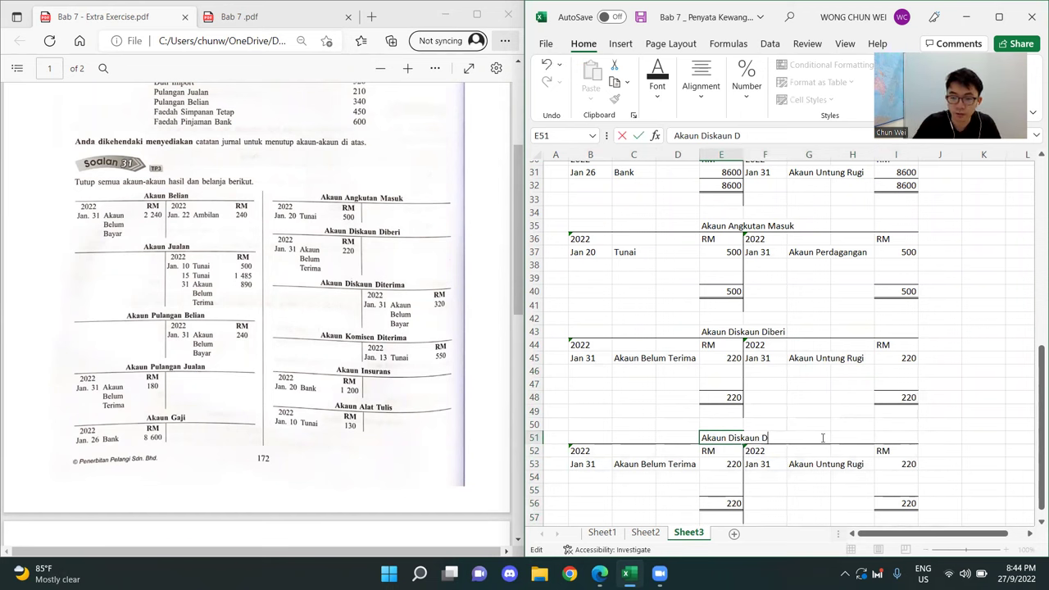
type("iterima")
key("Return")
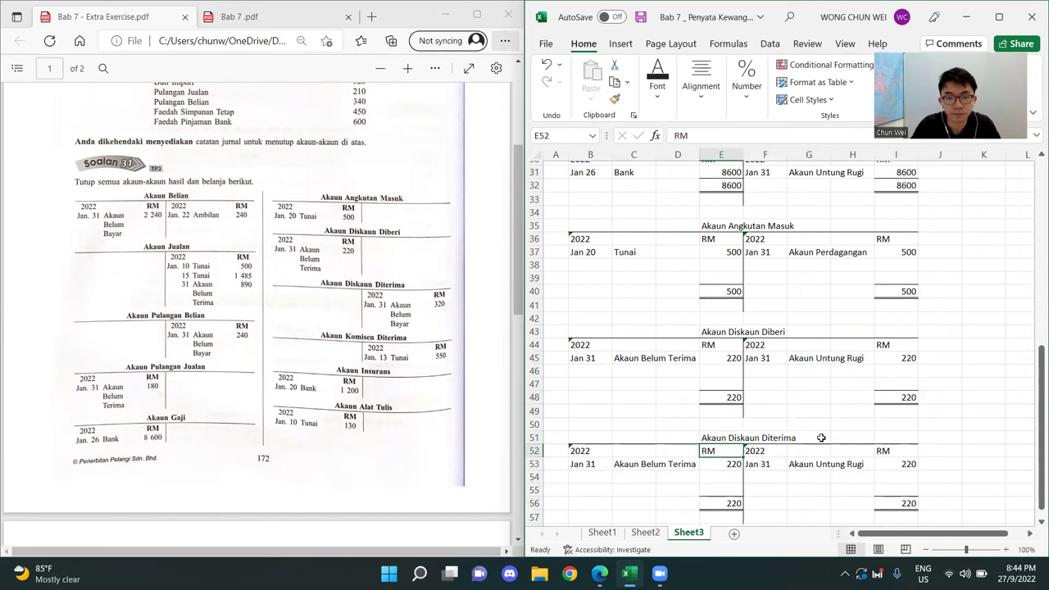
- Clear the copied account names and amounts in row 53 and the totals in row 56, keeping both dates
scroll(821, 437, "down", 1)
left_click_drag(594, 426, 721, 426)
key("Delete")
left_click_drag(806, 426, 895, 426)
key("Delete")
key("Down")
key("Down")
left_click(806, 426)
left_click(733, 463)
key("Delete")
left_click(906, 461)
key("Delete")
- Complete the Jan 31 credit entry in row 53 of Akaun Diskaun Diterima with "Akaun Belum Bayar" and 320
left_click(810, 423)
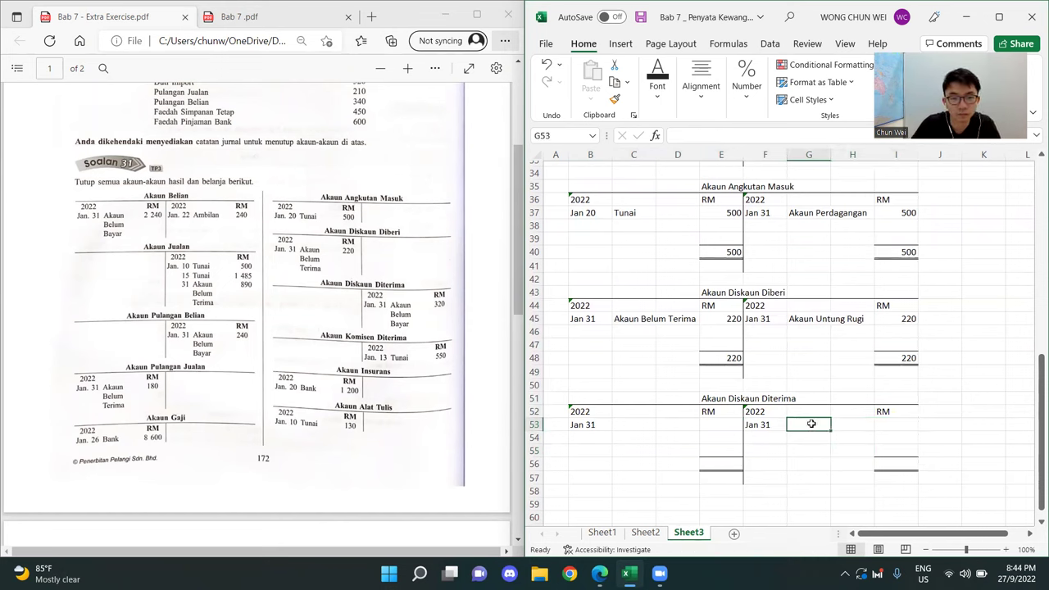
type("Akau")
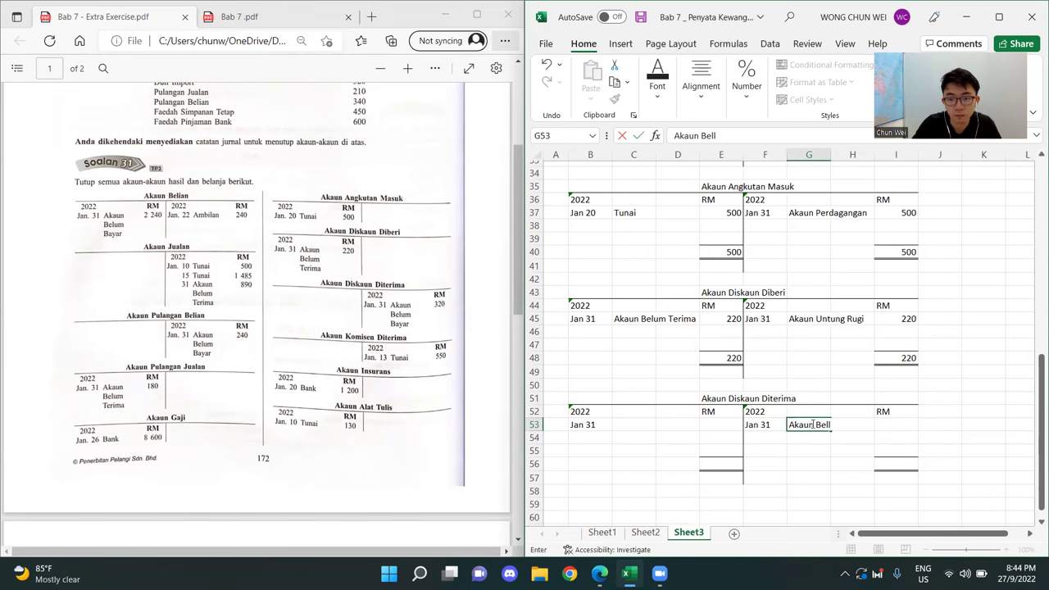
type("n Belum Bayar")
key("Tab")
key("Tab")
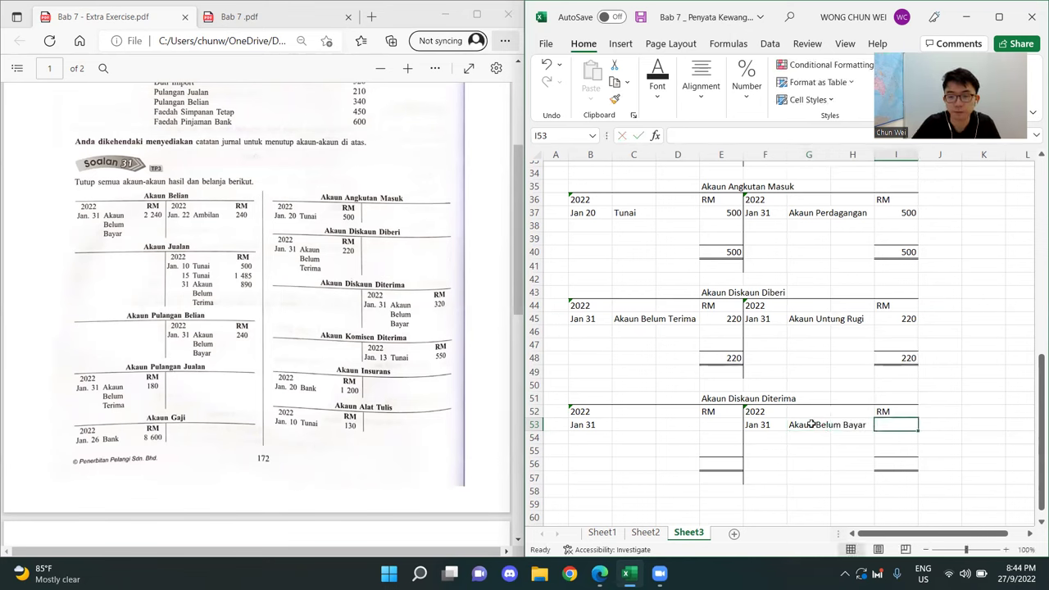
type("32")
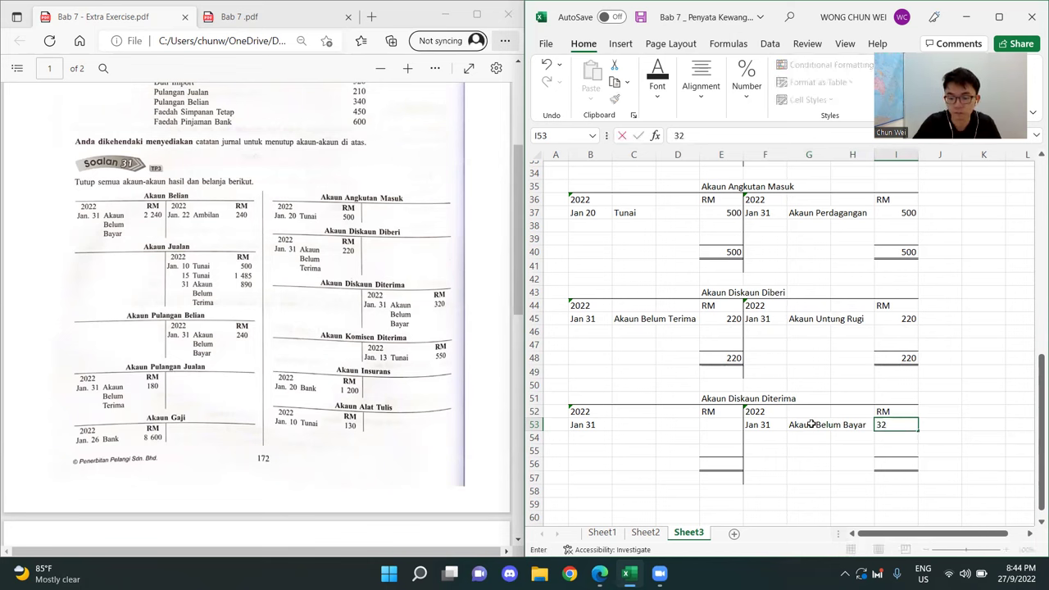
type("0")
key("Return")
- Enter 320 as the total on both sides of Akaun Diskaun Diterima in row 56
key("Return")
key("Return")
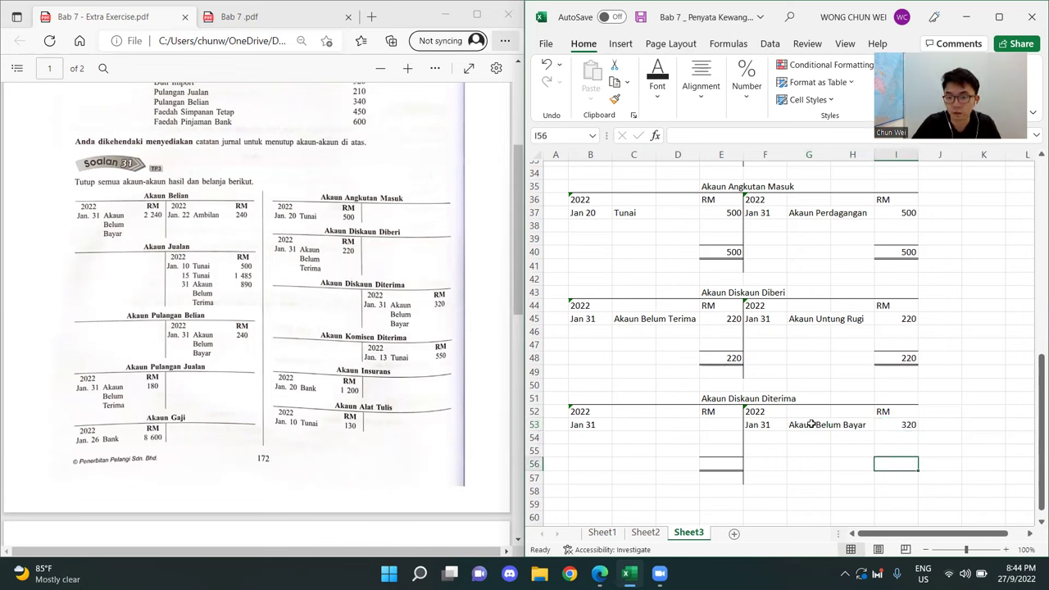
type("320")
key("Left")
key("Left")
key("Left")
key("Left")
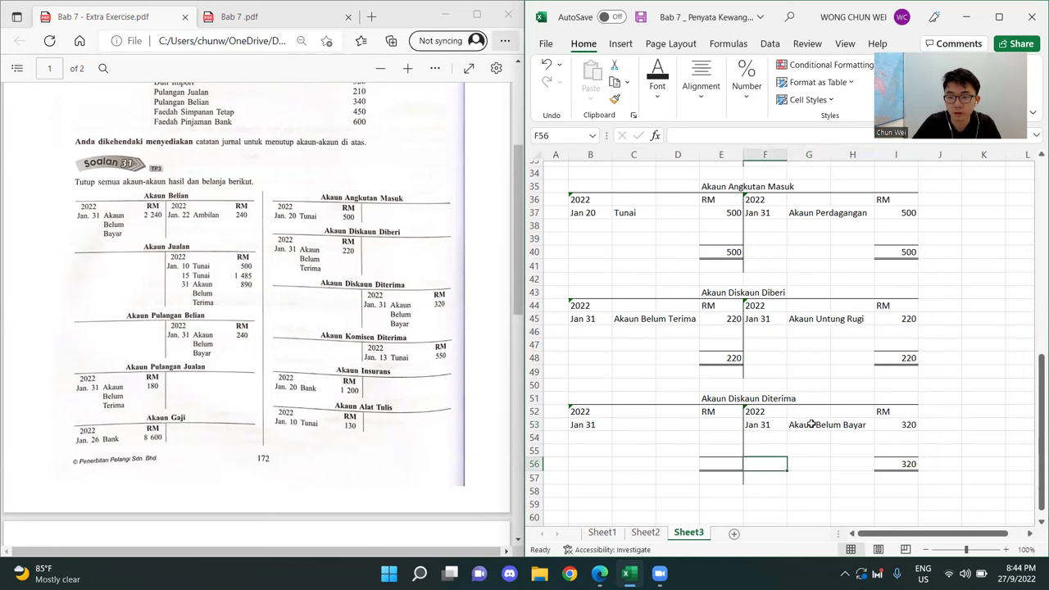
type("32-")
type("0")
- Complete the Jan 31 debit entry in row 53 of Akaun Diskaun Diterima with "Akaun Untung Rugi" and 320
key("Up")
key("Up")
key("Up")
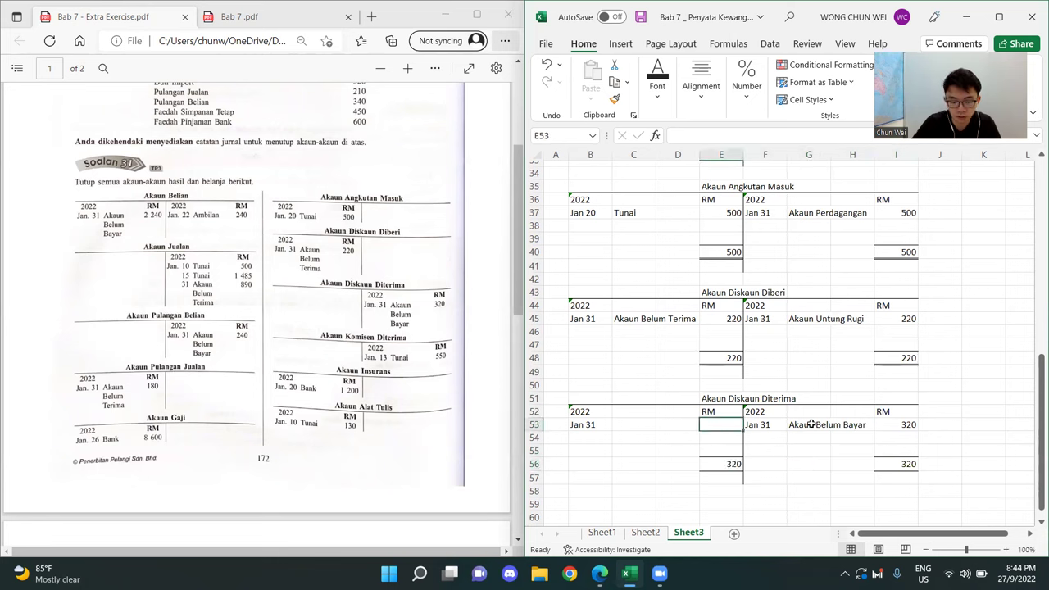
type("320")
key("Left")
key("Left")
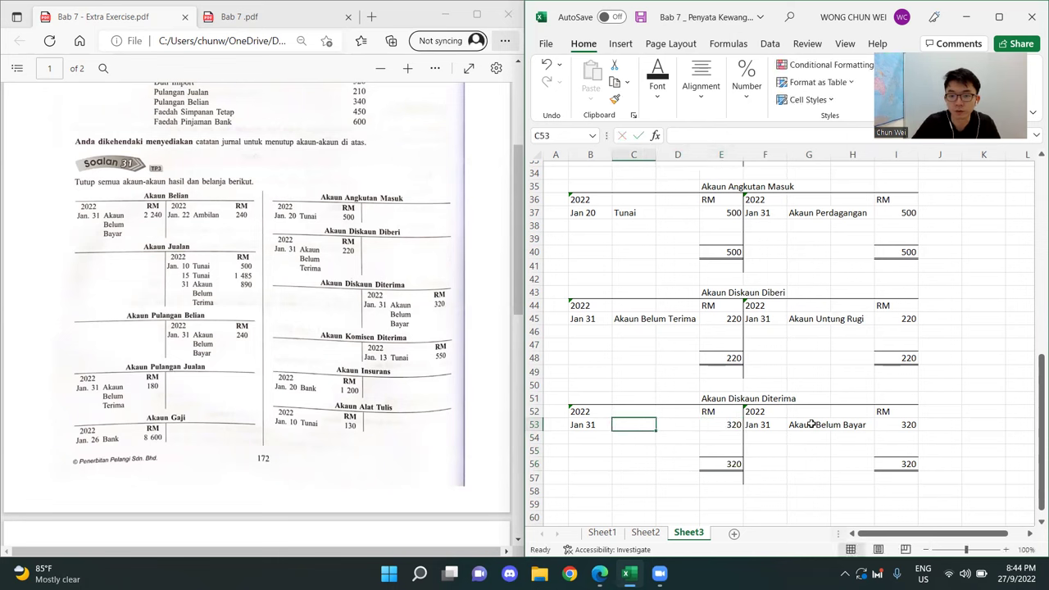
type("Aka")
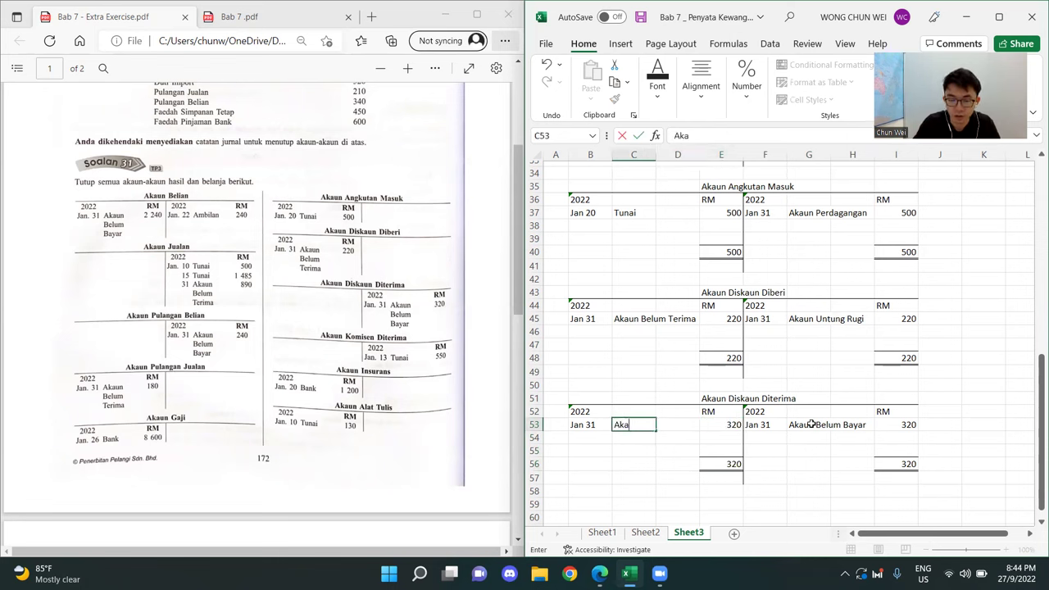
type("un Untung")
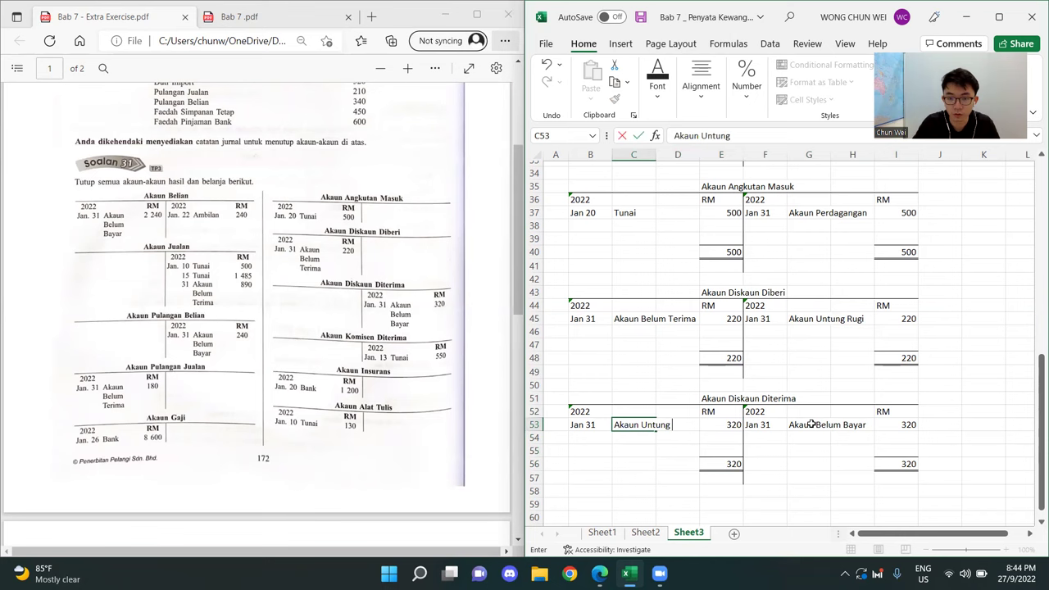
type(" Rugi")
key("Return")
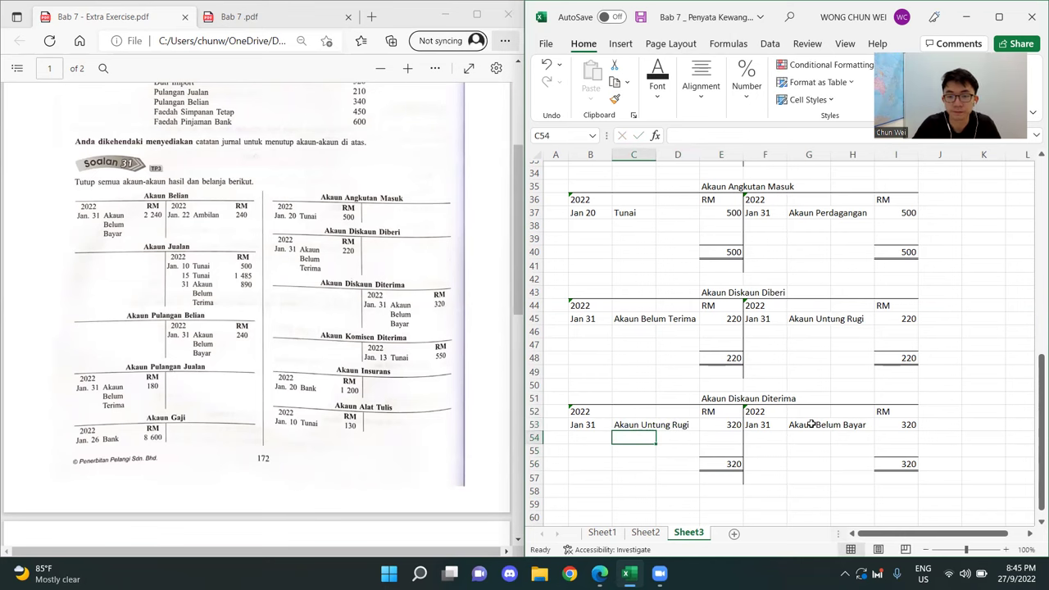
- Copy the whole Akaun Diskaun Diterima T-account and paste it below, starting at B59
scroll(744, 458, "down", 1)
scroll(743, 458, "down", 1)
left_click_drag(602, 319, 900, 398)
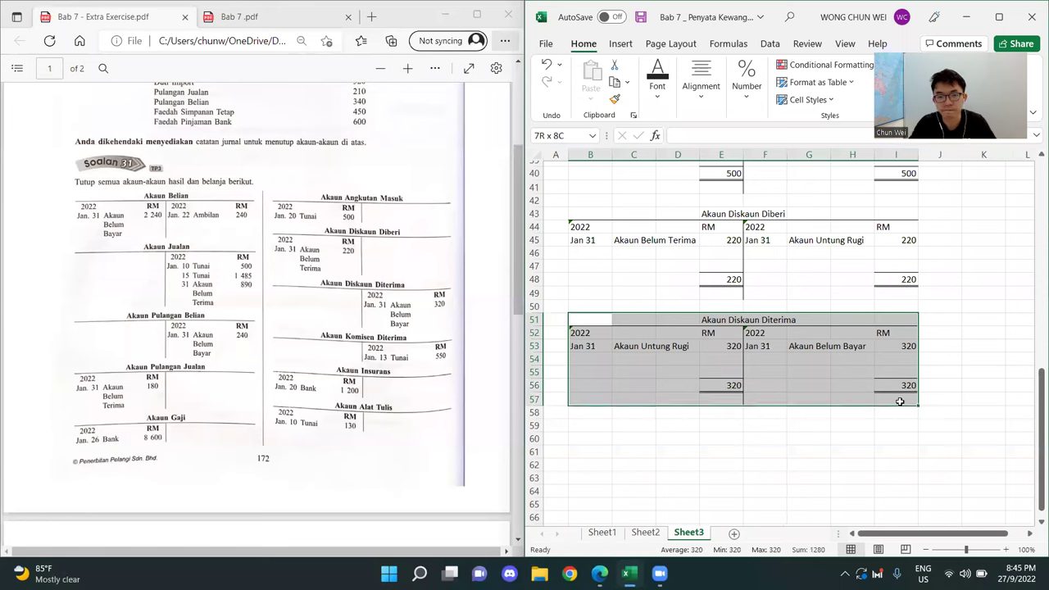
key("ctrl+c")
left_click(599, 424)
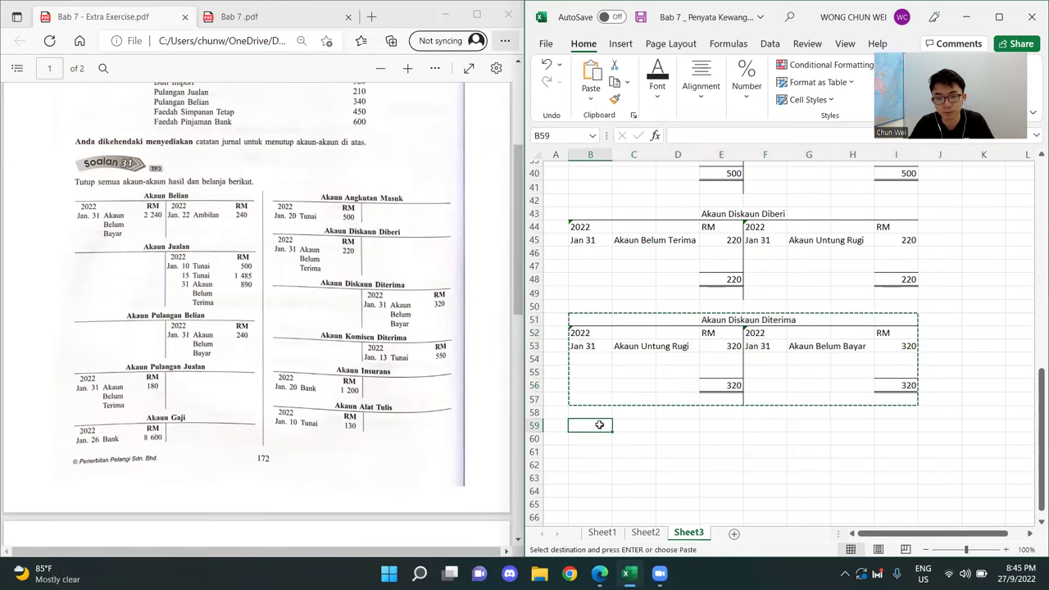
key("ctrl+v")
- Change the title of the pasted T-account in E59 to "Akaun Insurans"
double_click(731, 426)
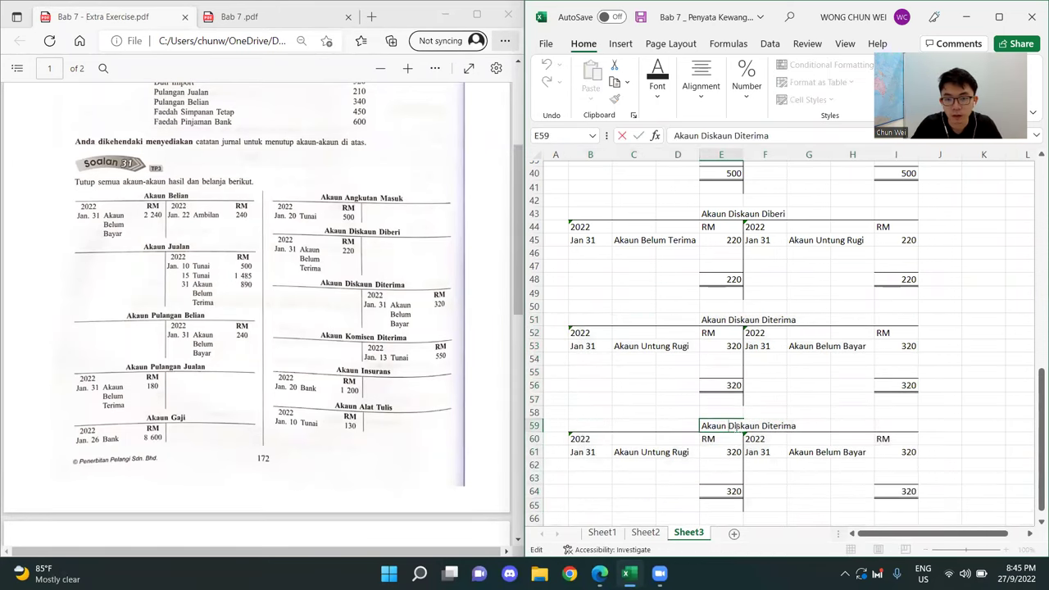
left_click_drag(727, 424, 858, 424)
key("BackSpace")
type("Insurans")
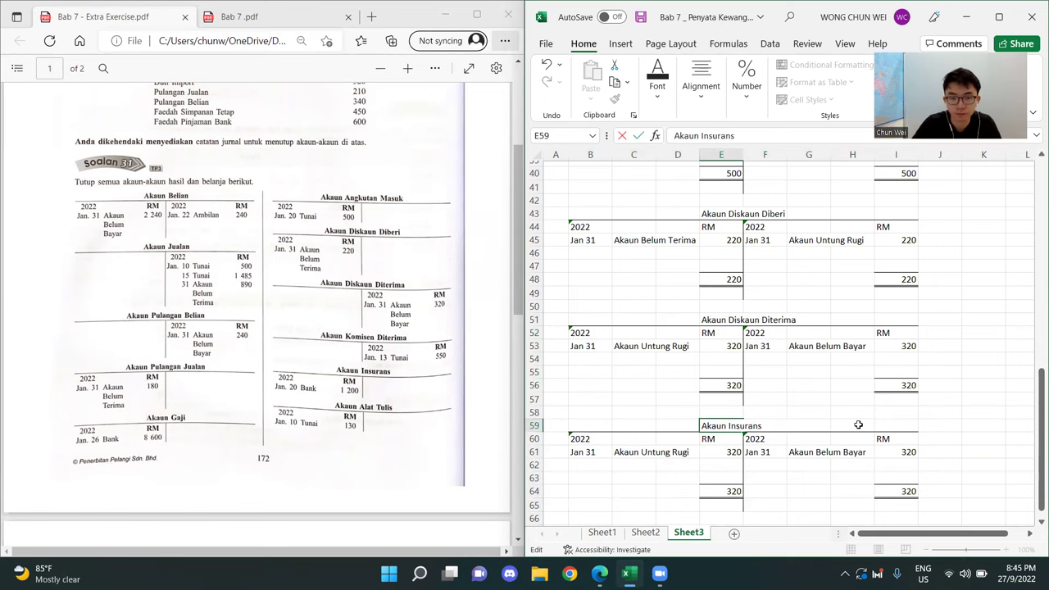
key("Return")
- Clear the copied entries in row 61 except the debit date, and both totals in row 64 of Akaun Insurans
scroll(866, 377, "down", 1)
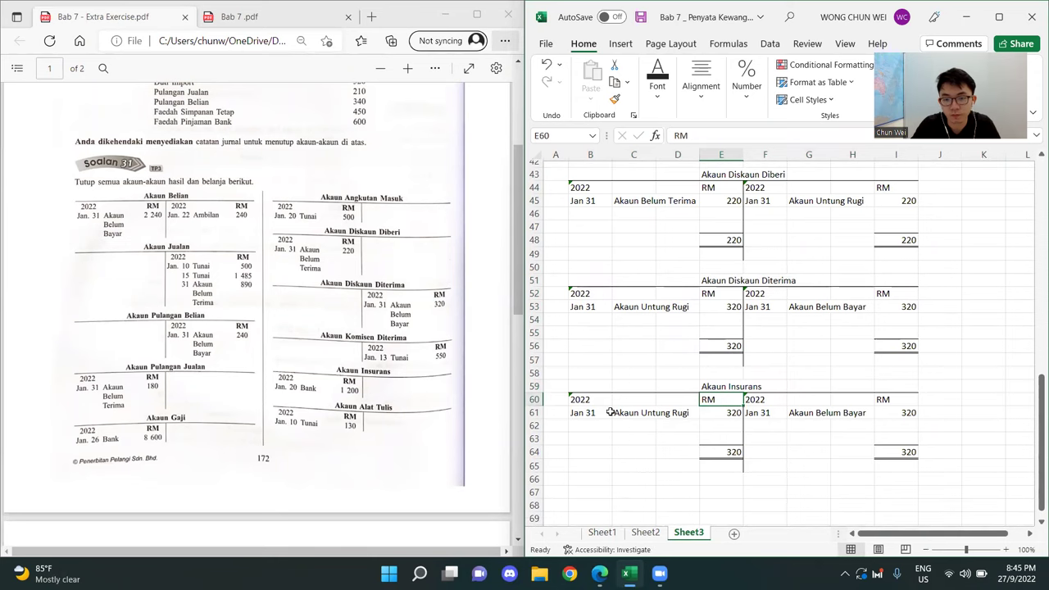
left_click_drag(619, 412, 893, 423)
key("Delete")
left_click(719, 452)
key("Delete")
left_click(900, 451)
key("Delete")
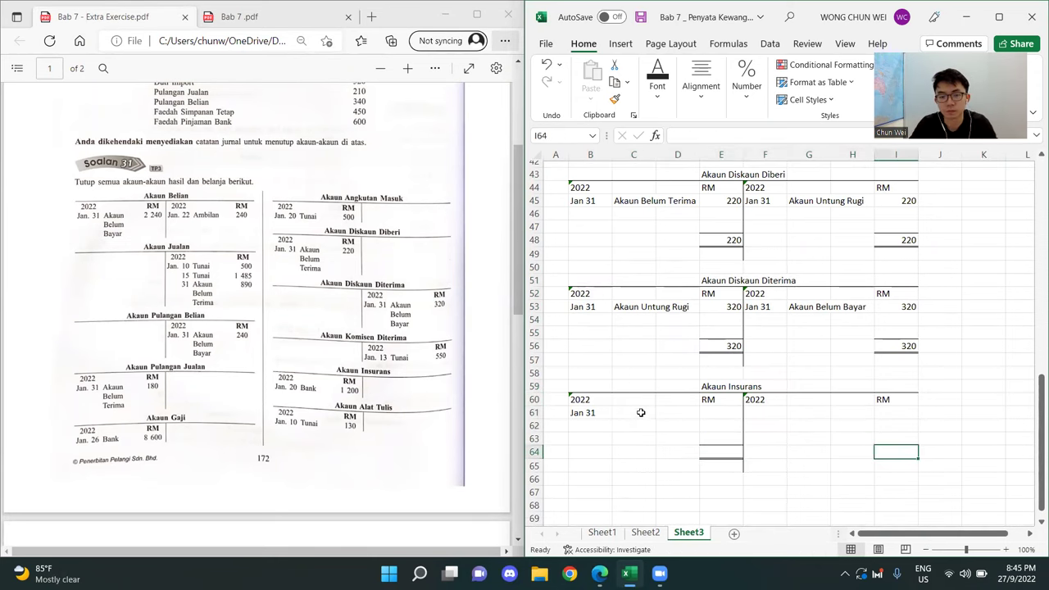
- Enter the debit entry "Jan 20", "Bank", 1200 in row 61 of Akaun Insurans
left_click(626, 412)
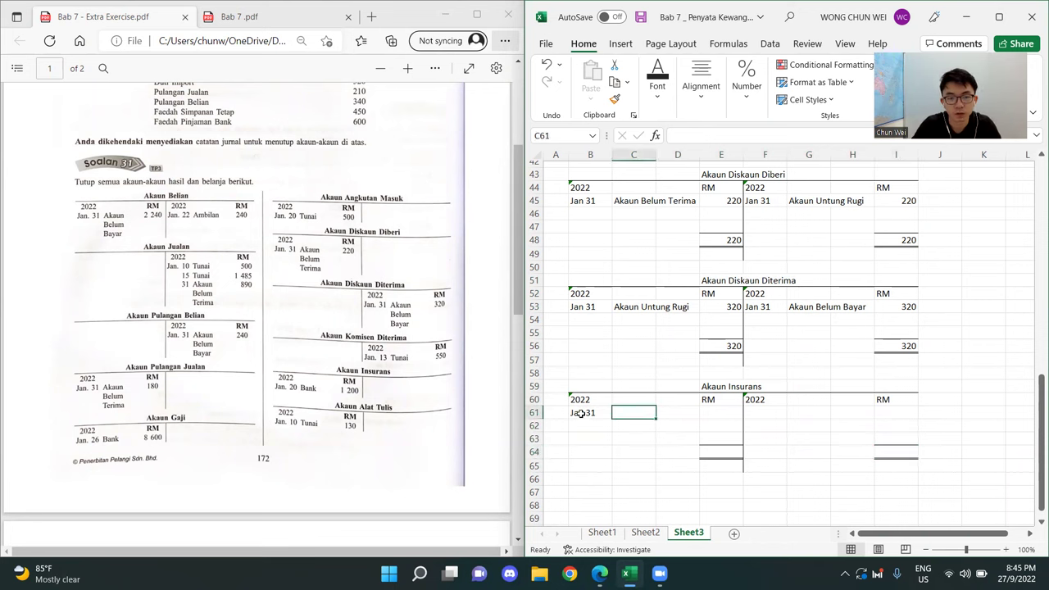
left_click(581, 413)
double_click(596, 413)
key("BackSpace")
key("BackSpace")
type("20")
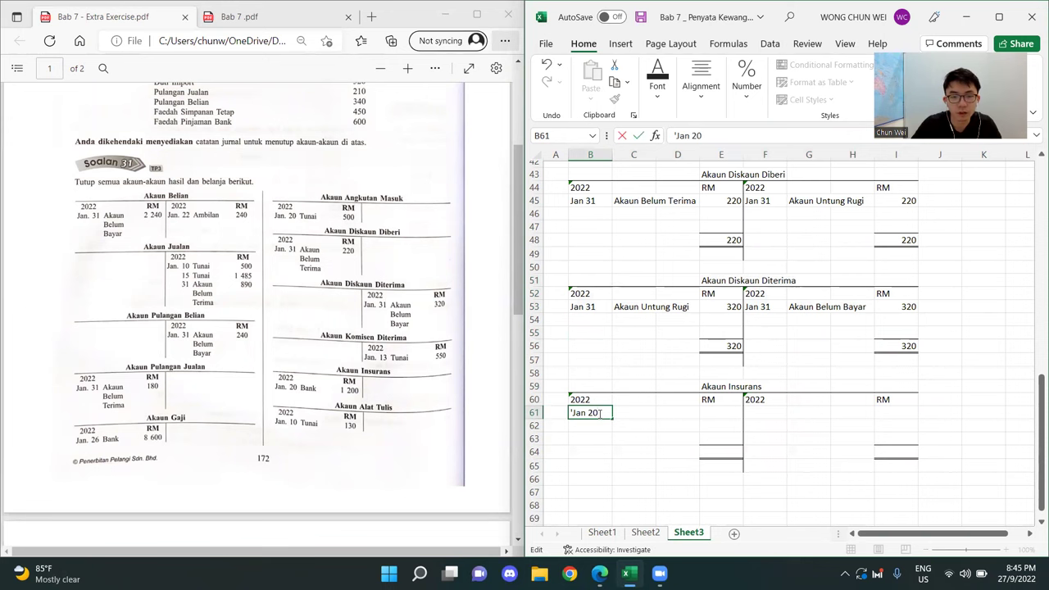
key("Tab")
type("Bank")
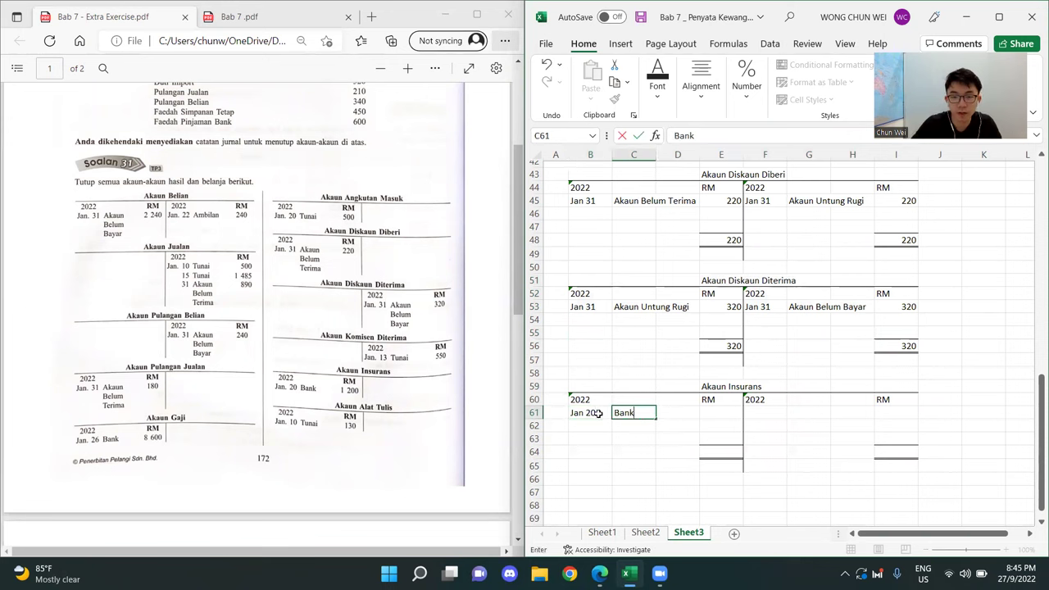
key("Tab")
key("Tab")
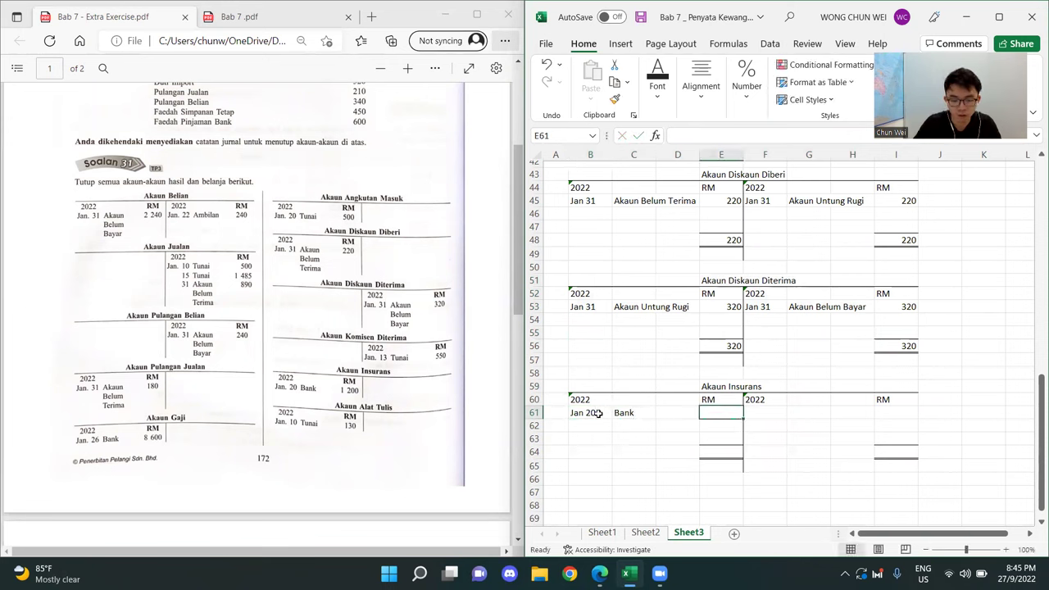
type("1200")
key("Return")
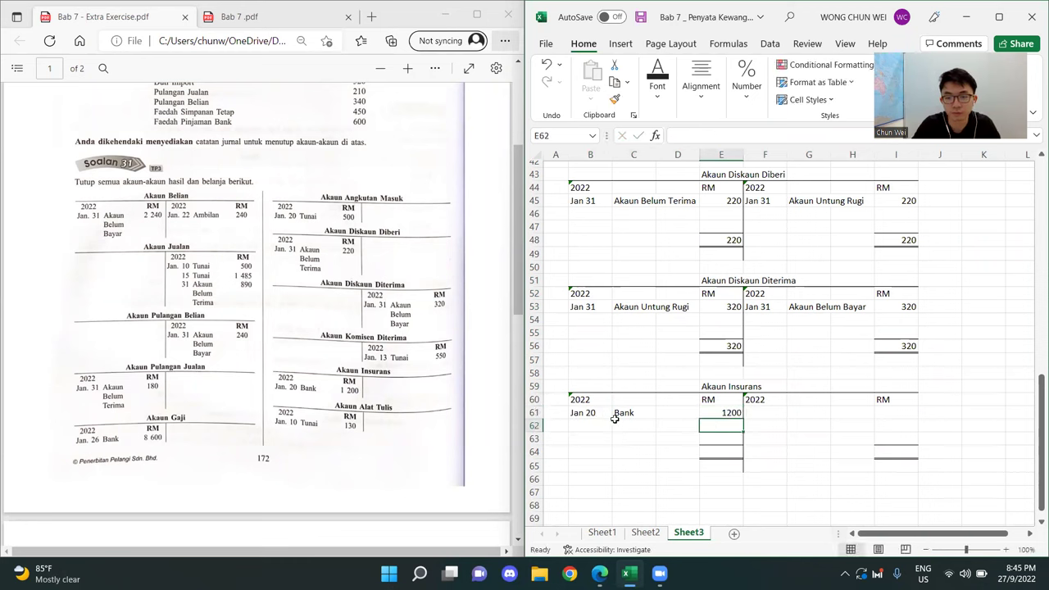
- Fill in both totals in row 64 of Akaun Insurans, linking E64 to E61 and I64 to E64
left_click(833, 455)
left_click(714, 456)
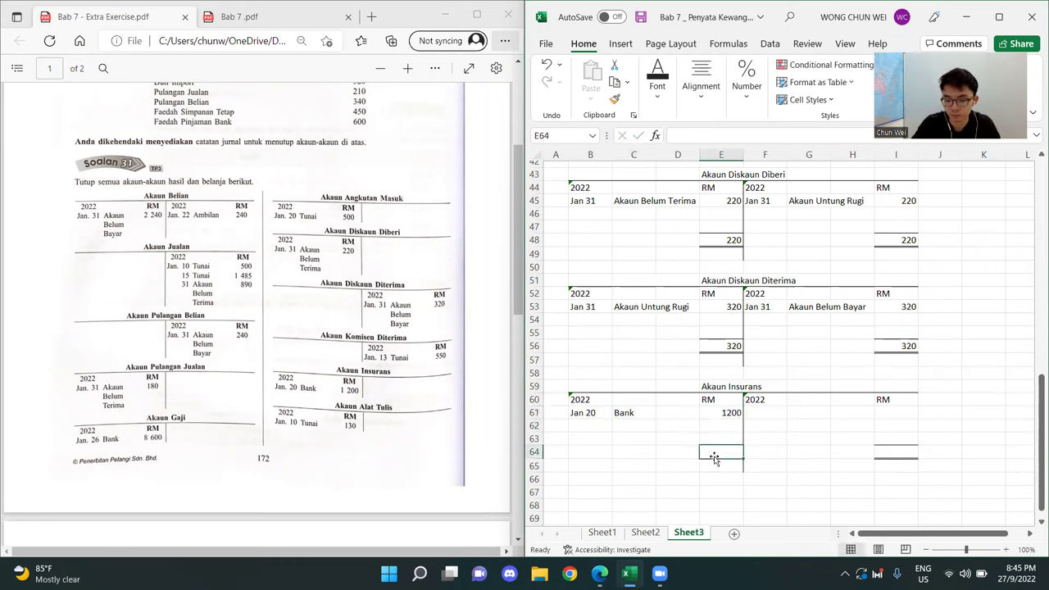
type("=")
left_click(728, 412)
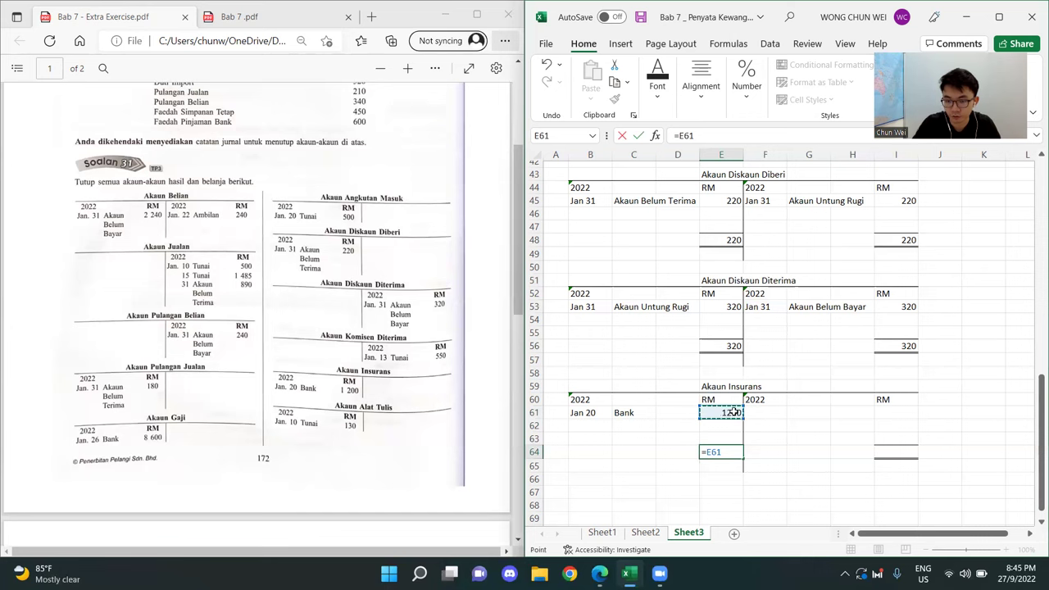
key("Return")
left_click(893, 460)
left_click(892, 451)
type("=")
left_click(720, 451)
key("Return")
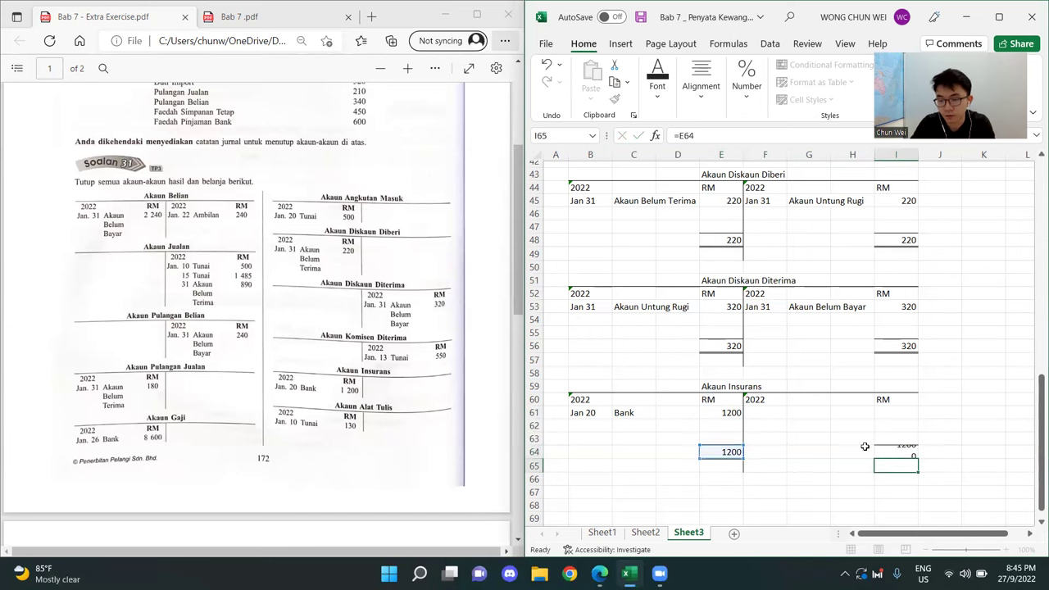
- Enter the closing credit entry "Jan 31", "Akaun Untung Rugi" in row 61 of Akaun Insurans, with its amount linked to I64
left_click(901, 413)
type("=")
left_click(901, 452)
key("Return")
left_click(763, 412)
type("'Jan 31")
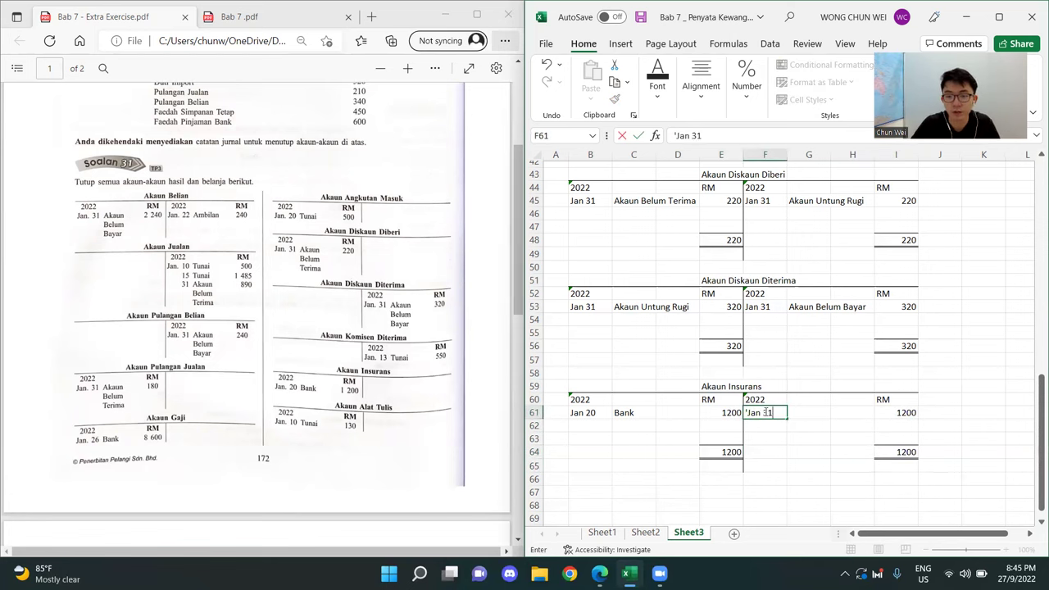
key("Tab")
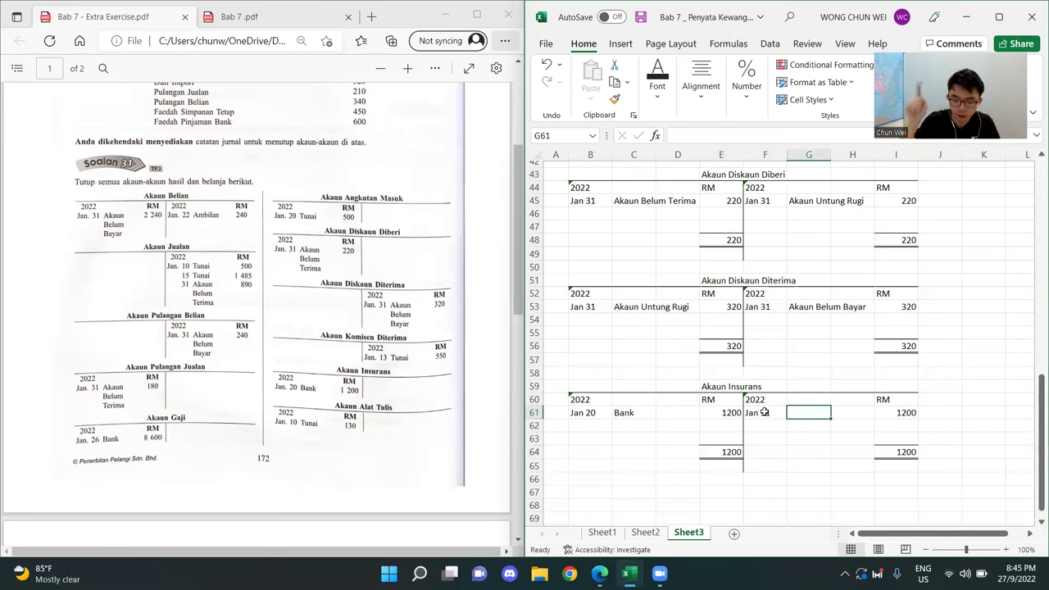
type("Akaun Untung Rugi")
key("Return")
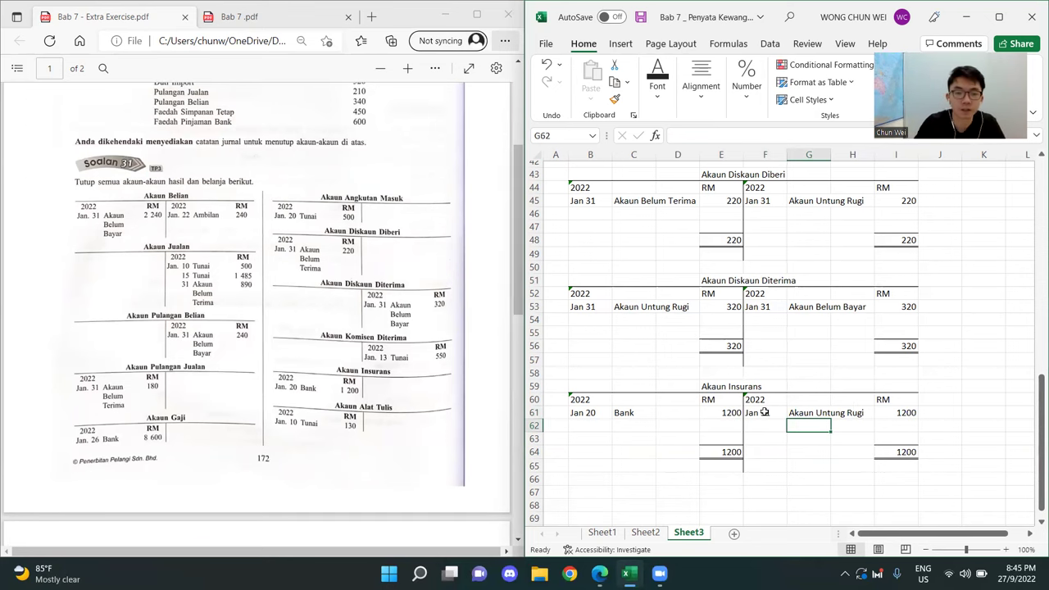
- Copy the whole Akaun Insurans T-account and paste it below, starting at B67
left_click(761, 466)
scroll(744, 449, "down", 1)
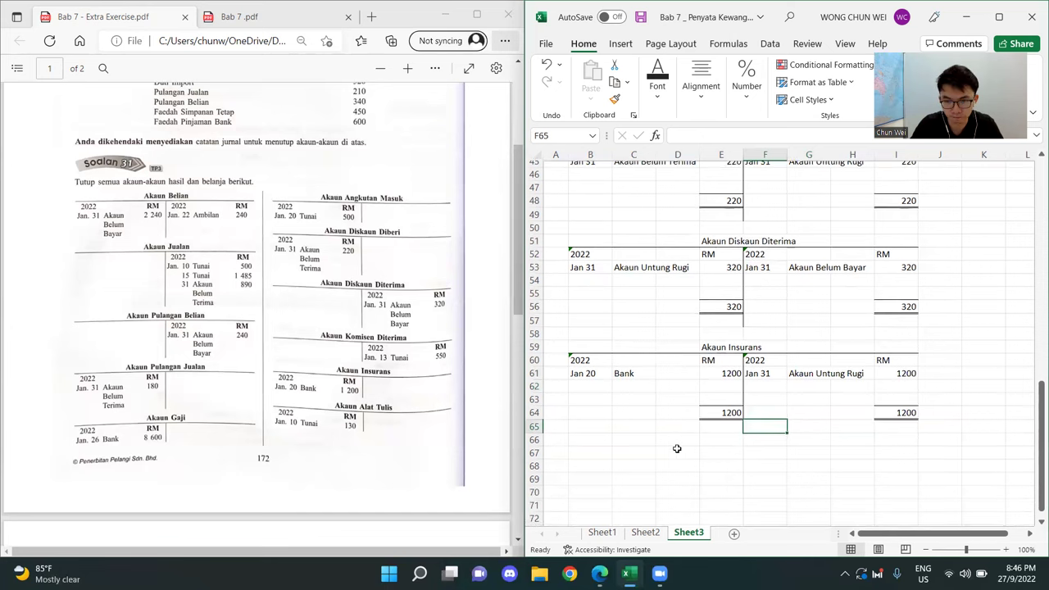
left_click_drag(586, 347, 902, 425)
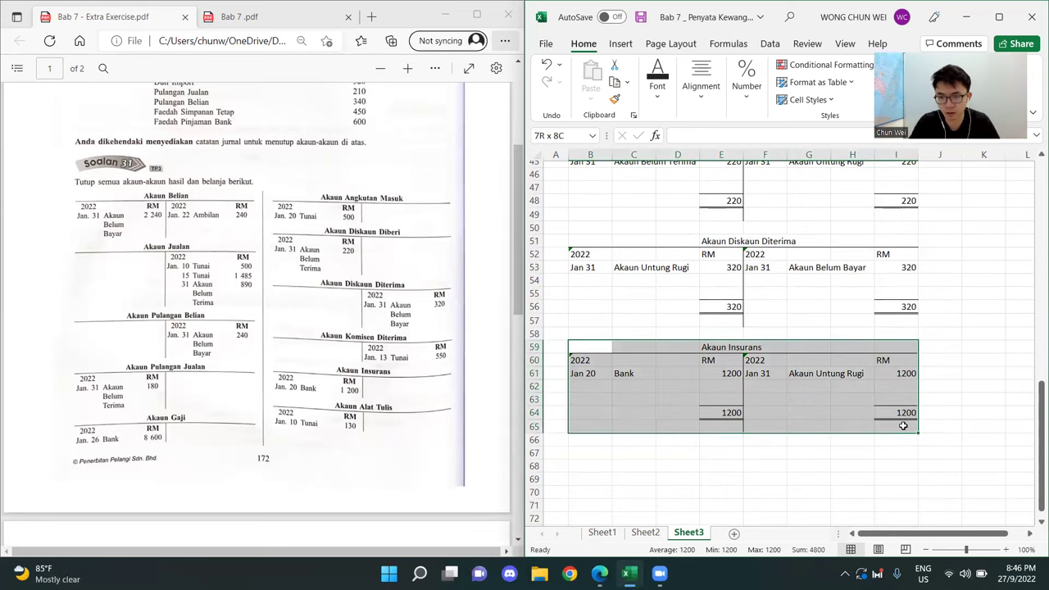
key("ctrl+c")
left_click(593, 451)
key("ctrl+v")
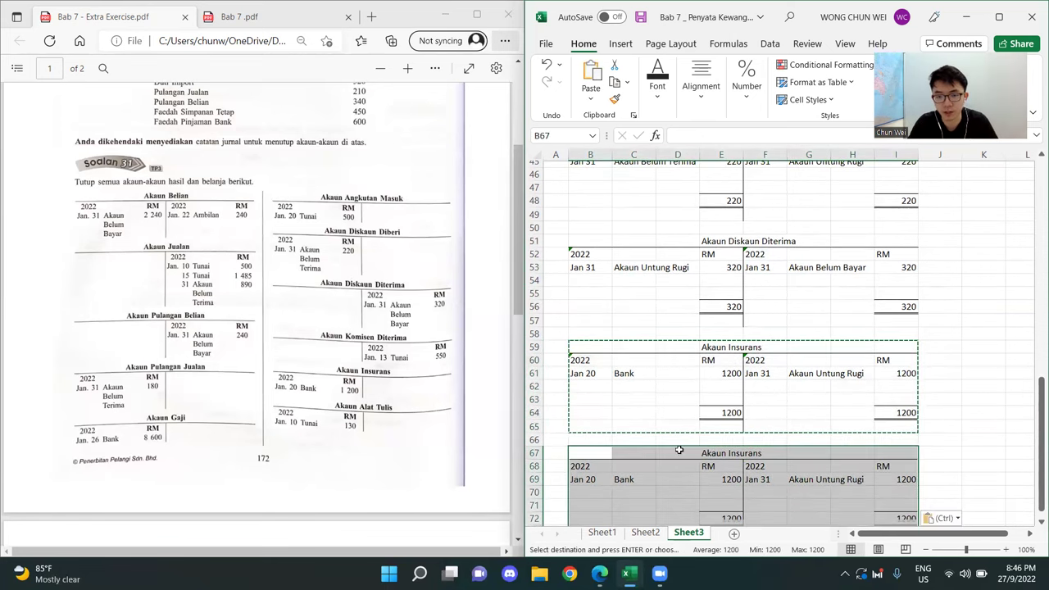
- Change the title of the pasted T-account in E67 to "Akaun Alat Tulis"
scroll(696, 438, "down", 1)
double_click(729, 413)
left_click_drag(729, 414, 782, 414)
type("Alat")
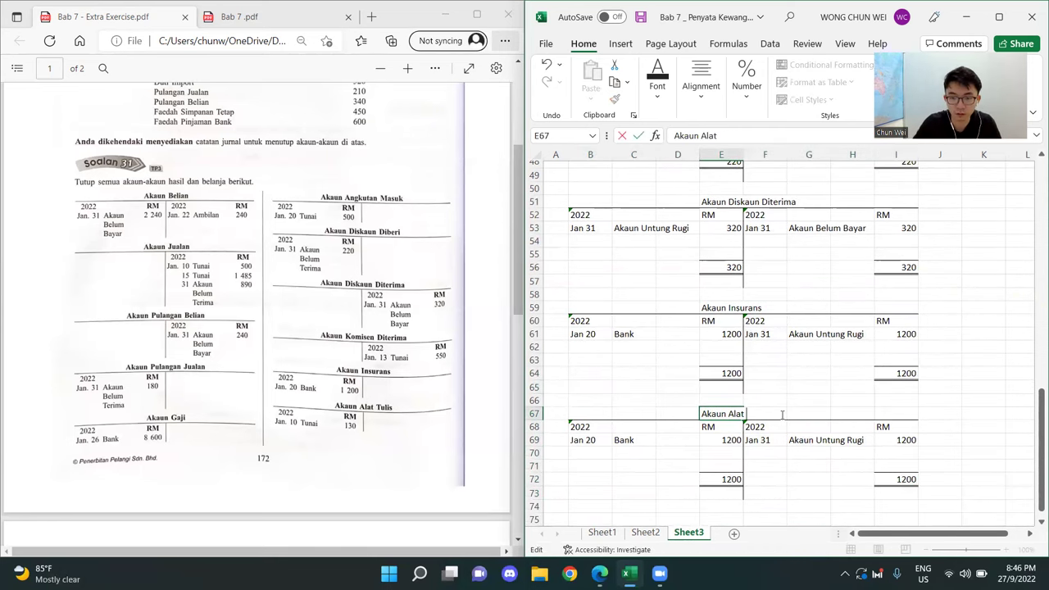
type(" Tulis")
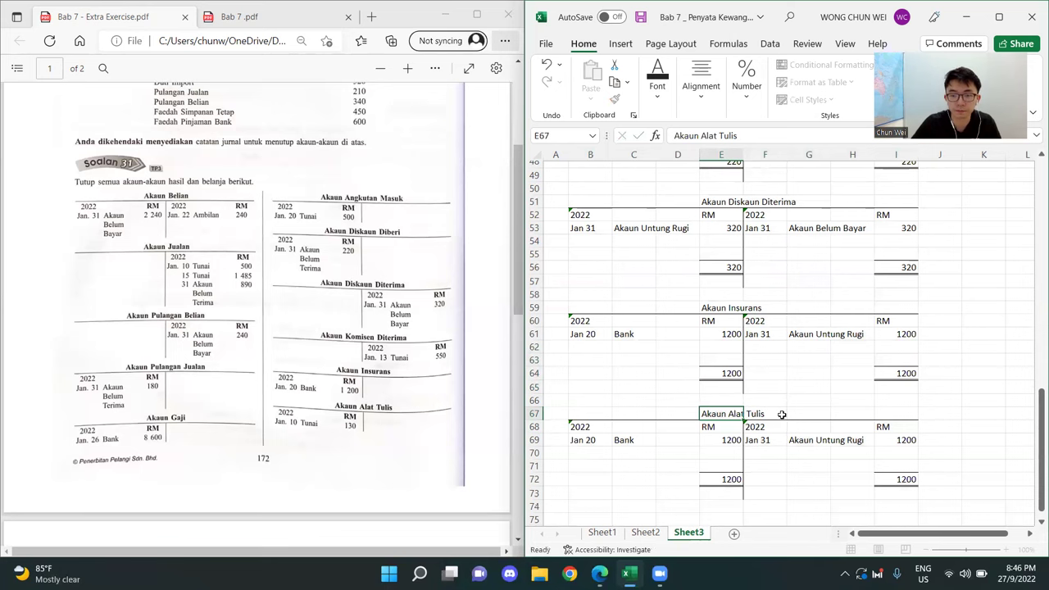
key("Return")
- Clear the copied debit date, description and amount in row 69 of Akaun Alat Tulis
left_click(783, 477)
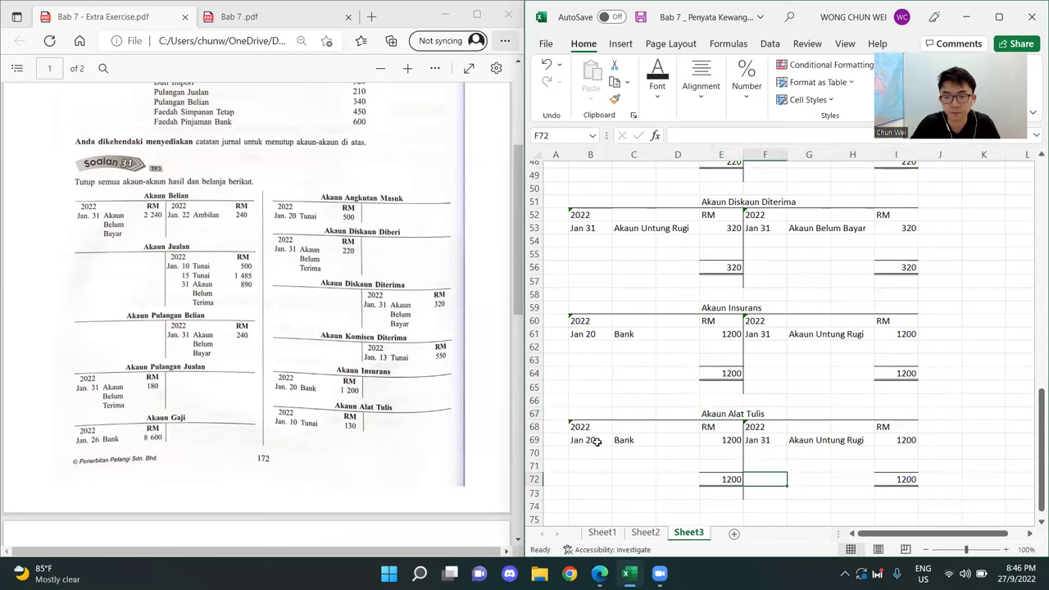
left_click_drag(602, 439, 900, 465)
left_click_drag(584, 440, 707, 450)
key("Delete")
left_click(638, 479)
- Enter the debit entry "Jan 10", "Tunai", 130 in row 69 of Akaun Alat Tulis and check the totals and closing entry
left_click(580, 439)
type("'")
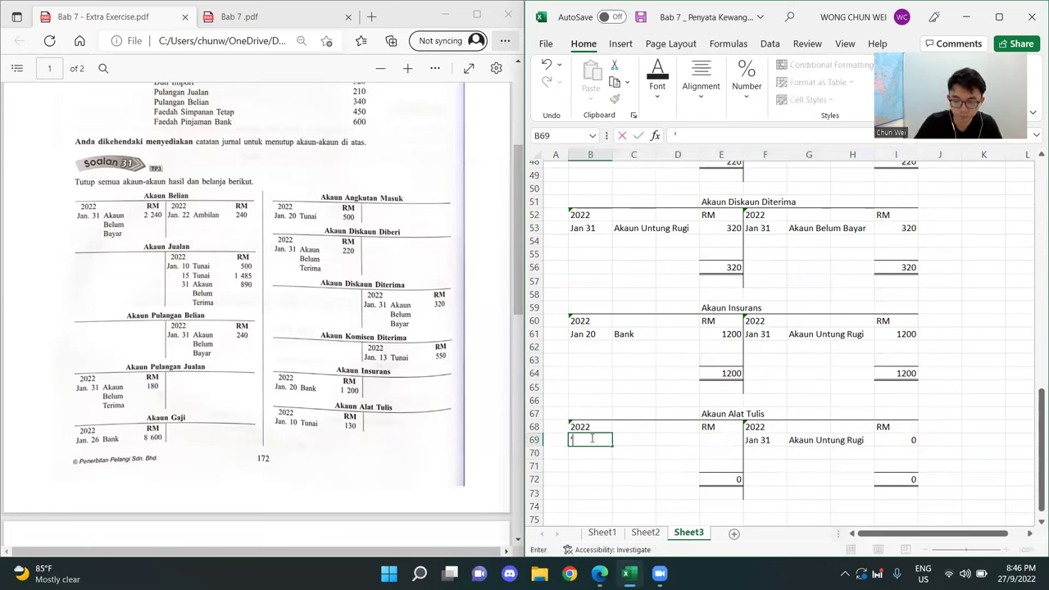
type("Jan 31")
key("Tab")
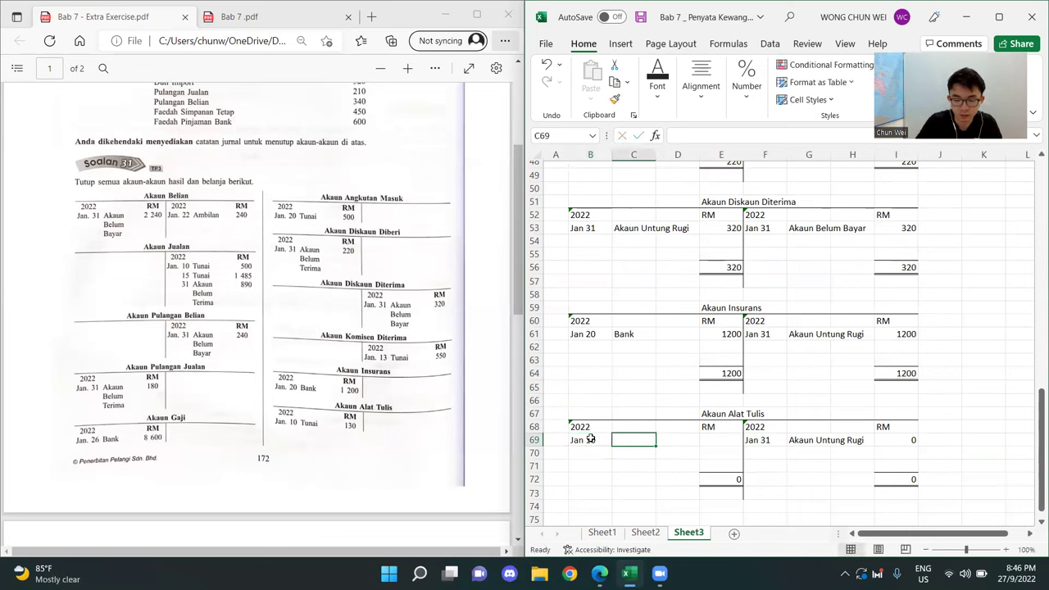
type("Tunai")
key("Tab")
key("Tab")
key("Tab")
key("shift+Tab")
type("130")
key("Return")
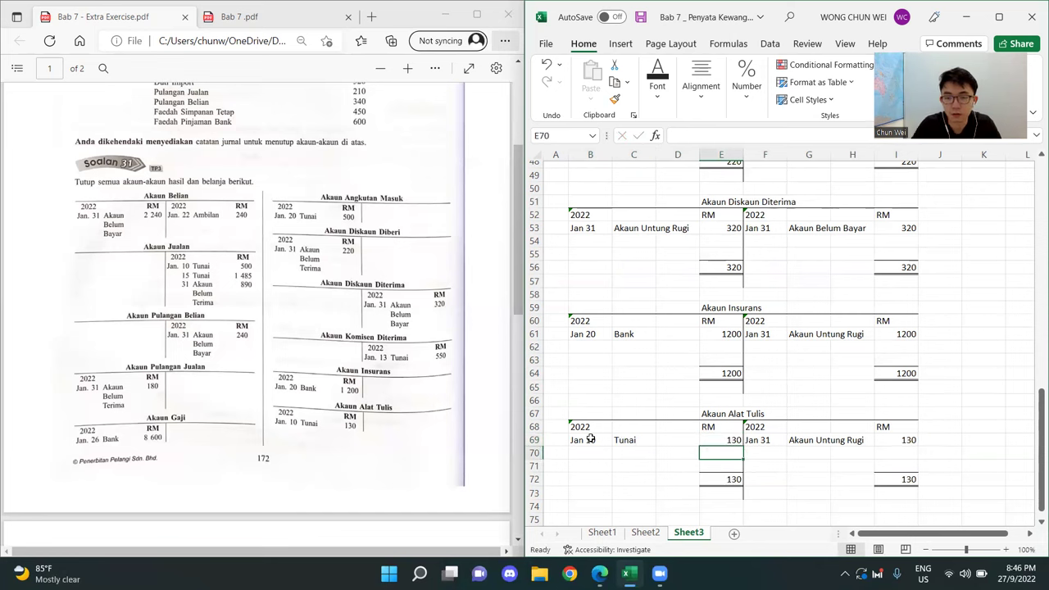
left_click(721, 479)
left_click(914, 480)
left_click(906, 442)
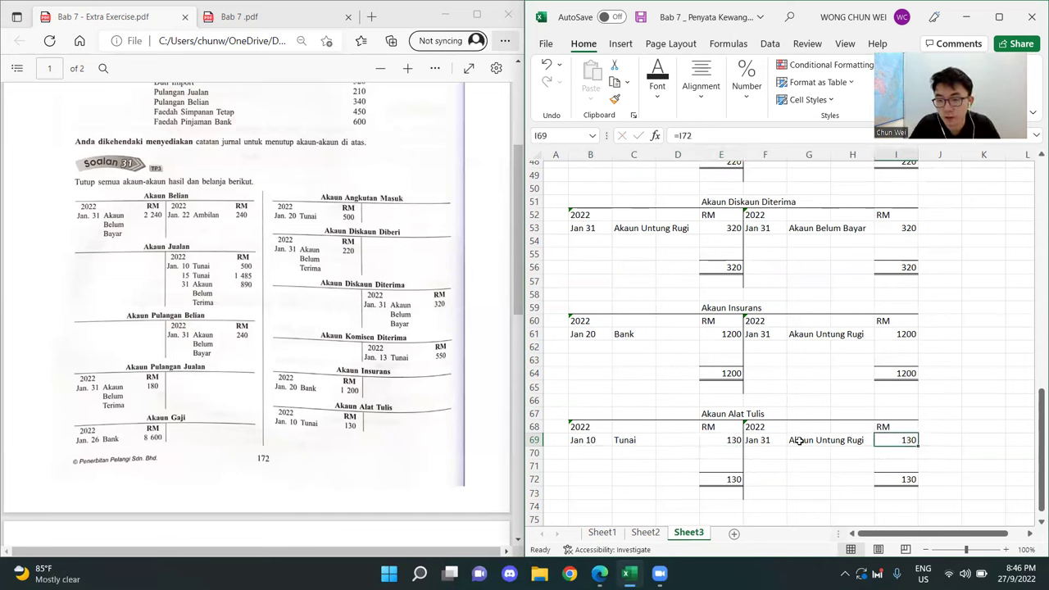
left_click(809, 439)
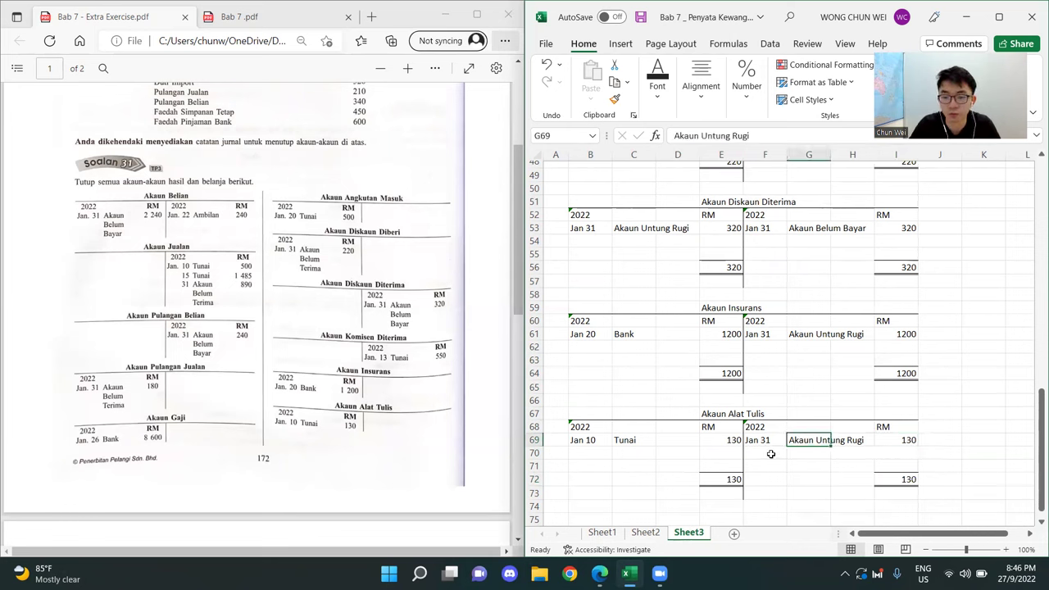
- Delete the two blank rows above the totals in each of Akaun Alat Tulis, Akaun Insurans and Akaun Diskaun Diterima
left_click_drag(770, 453, 772, 463)
key("shift+space")
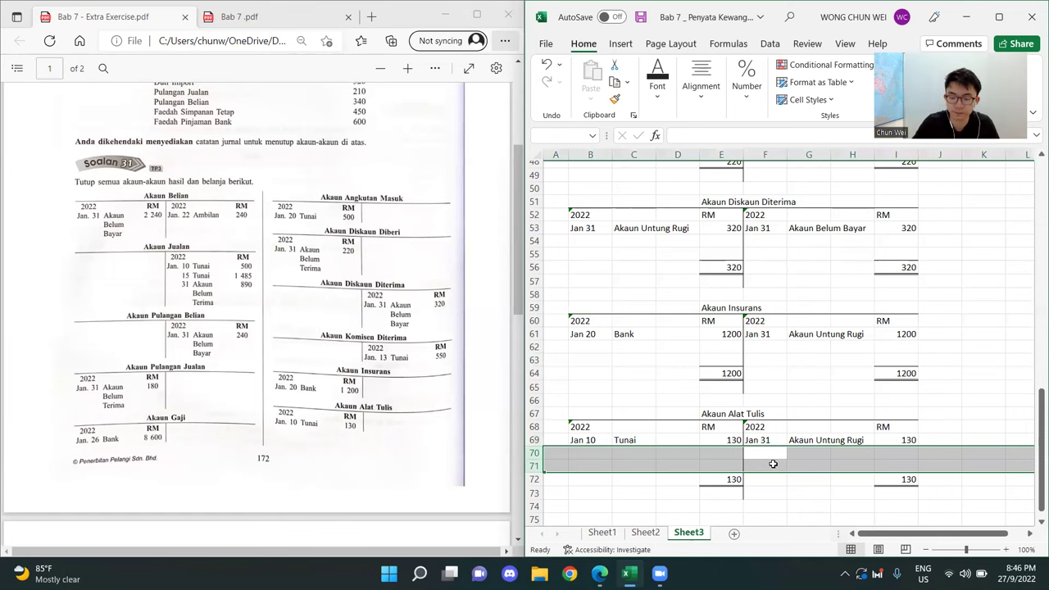
key("ctrl+minus")
left_click_drag(718, 345, 725, 358)
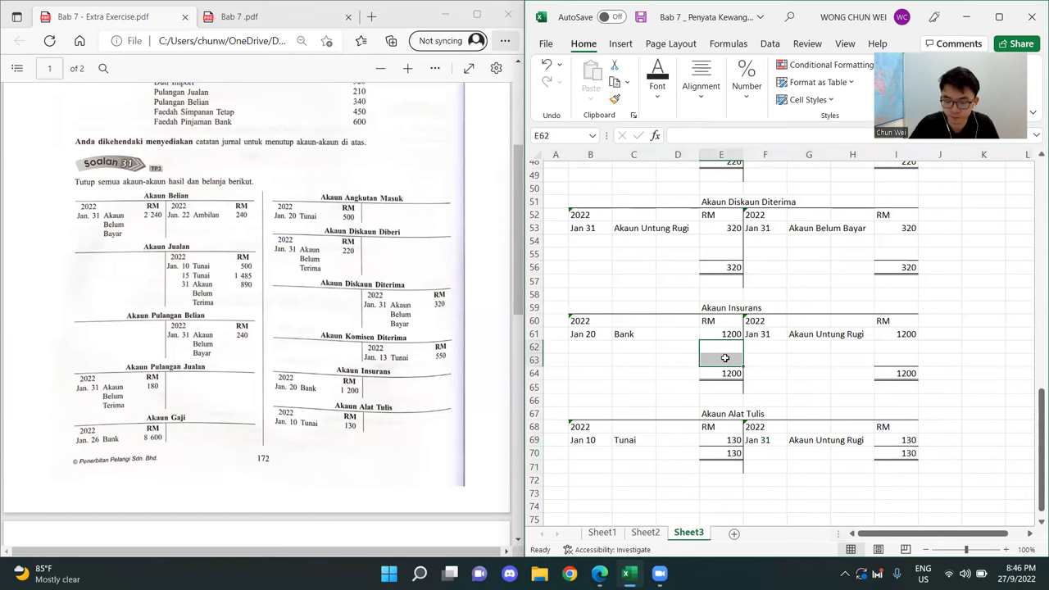
key("shift+space")
key("ctrl+minus")
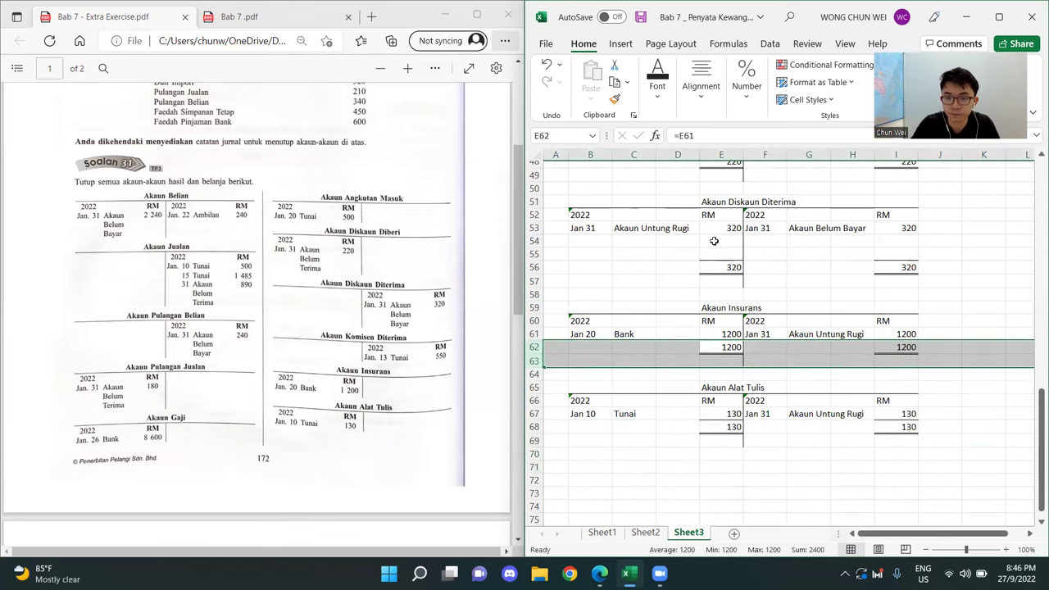
left_click_drag(713, 241, 710, 250)
key("shift+space")
key("ctrl+minus")
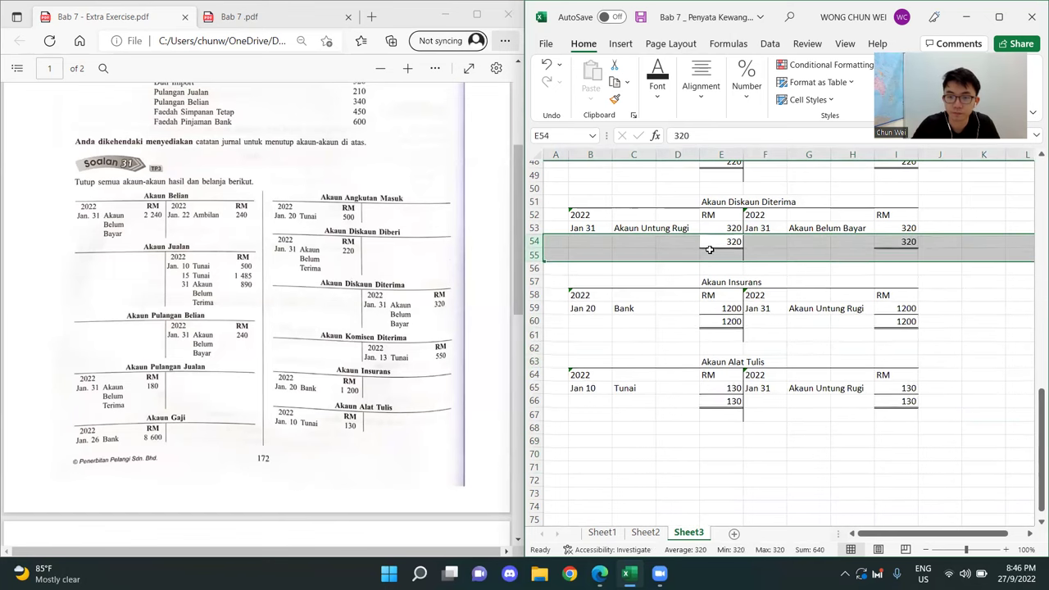
left_click(948, 306)
- Delete the two blank rows above the totals in both Akaun Diskaun Diberi and Akaun Angkutan Masuk
scroll(947, 307, "up", 1)
scroll(948, 307, "up", 3)
left_click_drag(723, 253, 724, 262)
key("shift+space")
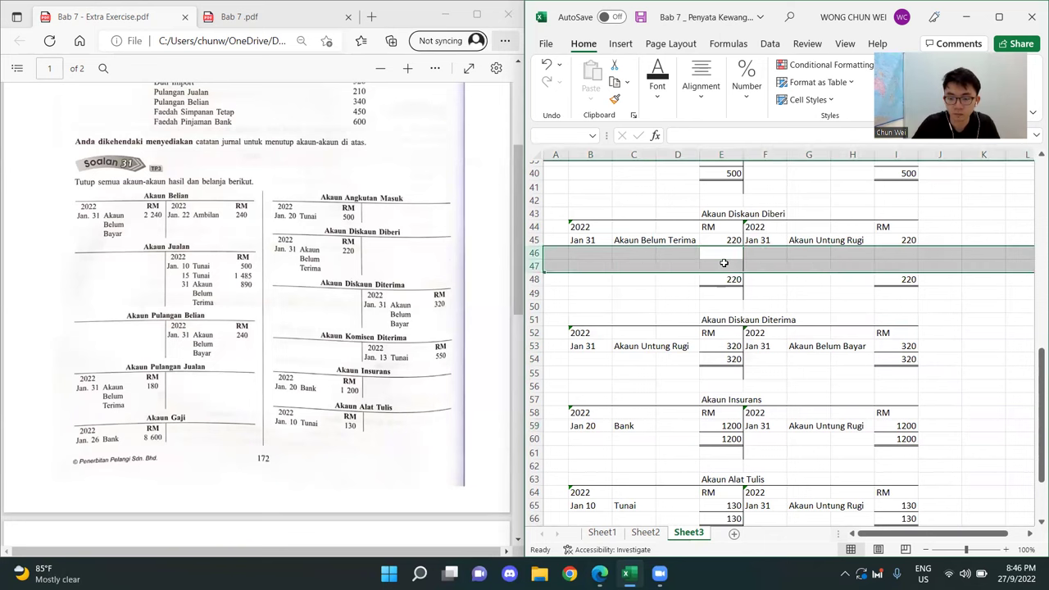
key("ctrl+minus")
left_click(983, 332)
scroll(983, 332, "up", 3)
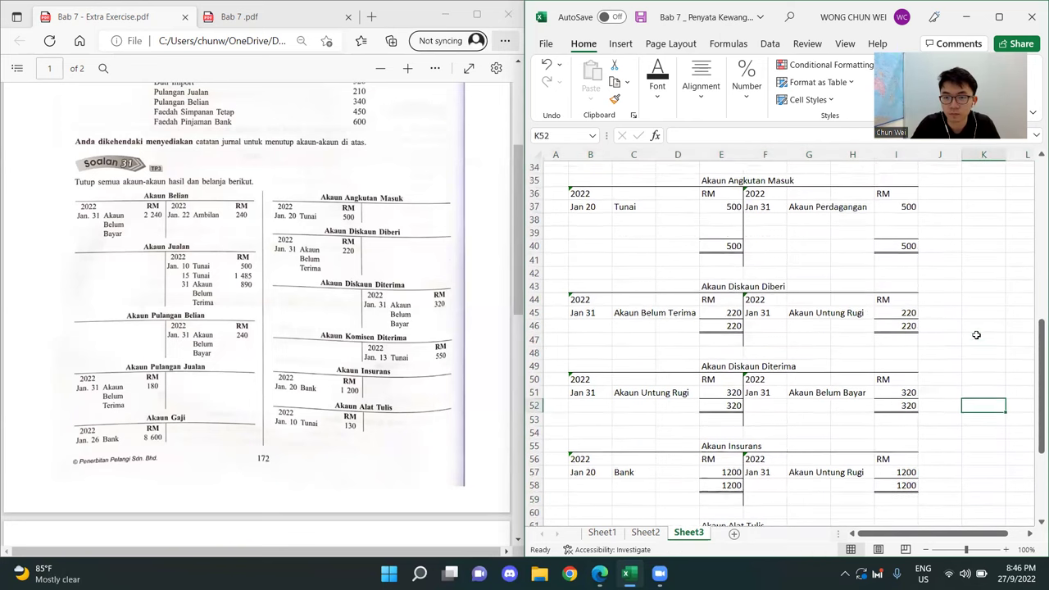
left_click_drag(720, 265, 727, 276)
key("shift+space")
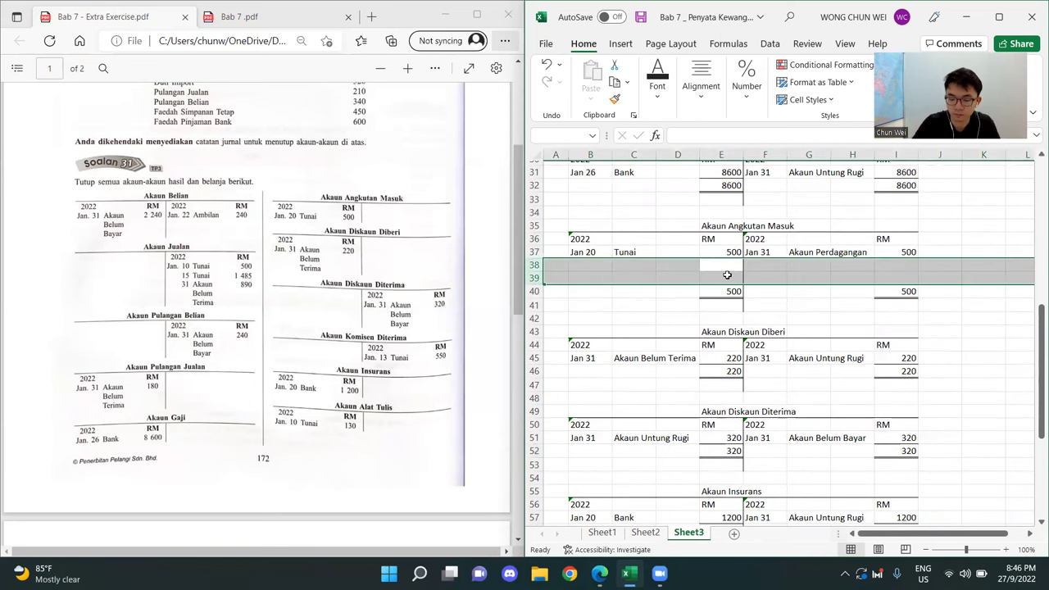
key("ctrl+minus")
- Review all the completed T-accounts on Sheet3 against the accounts listed in Soalan 31
left_click(974, 324)
scroll(964, 372, "down", 5)
scroll(958, 363, "up", 15)
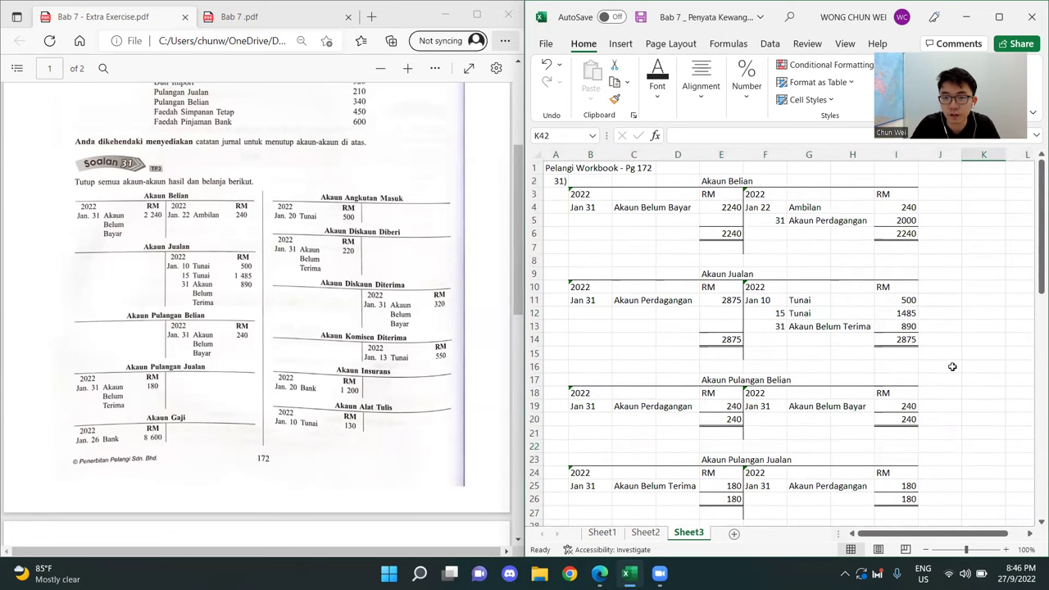
scroll(953, 370, "down", 15)
scroll(956, 379, "up", 3)
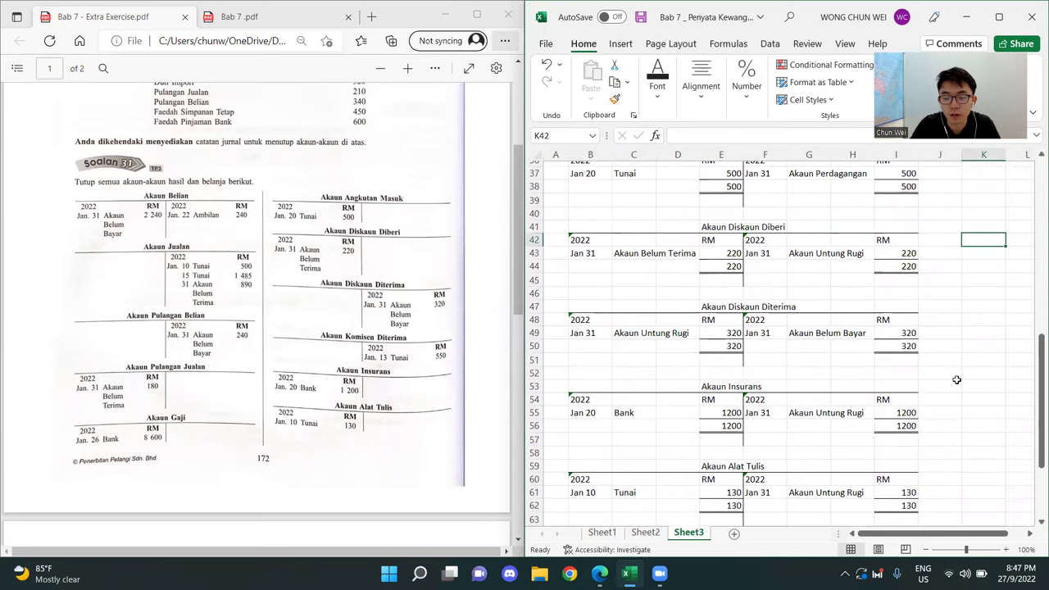
left_click(524, 135)
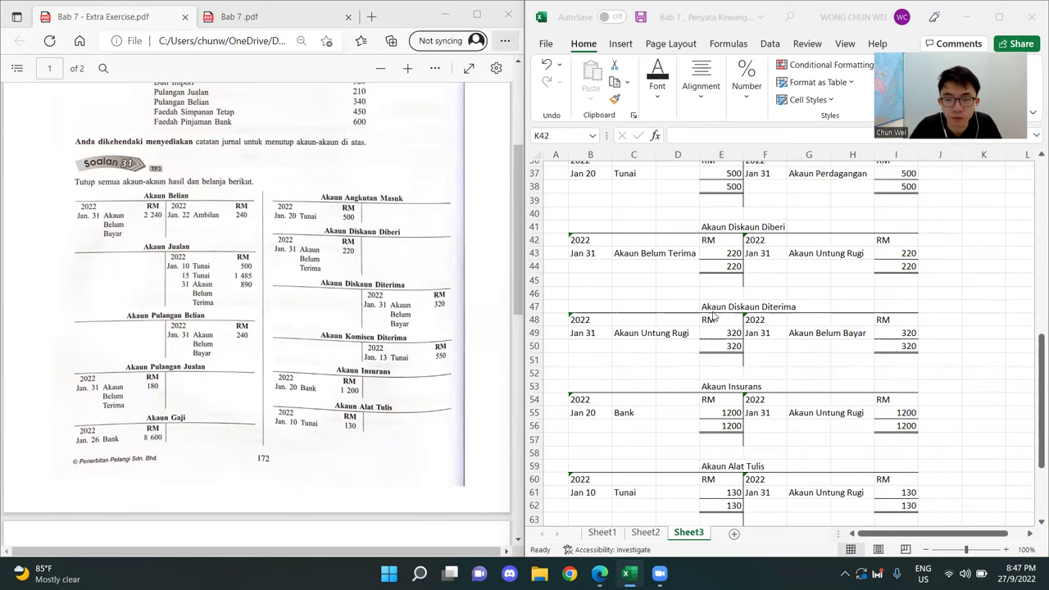
scroll(955, 373, "down", 2)
scroll(957, 376, "up", 2)
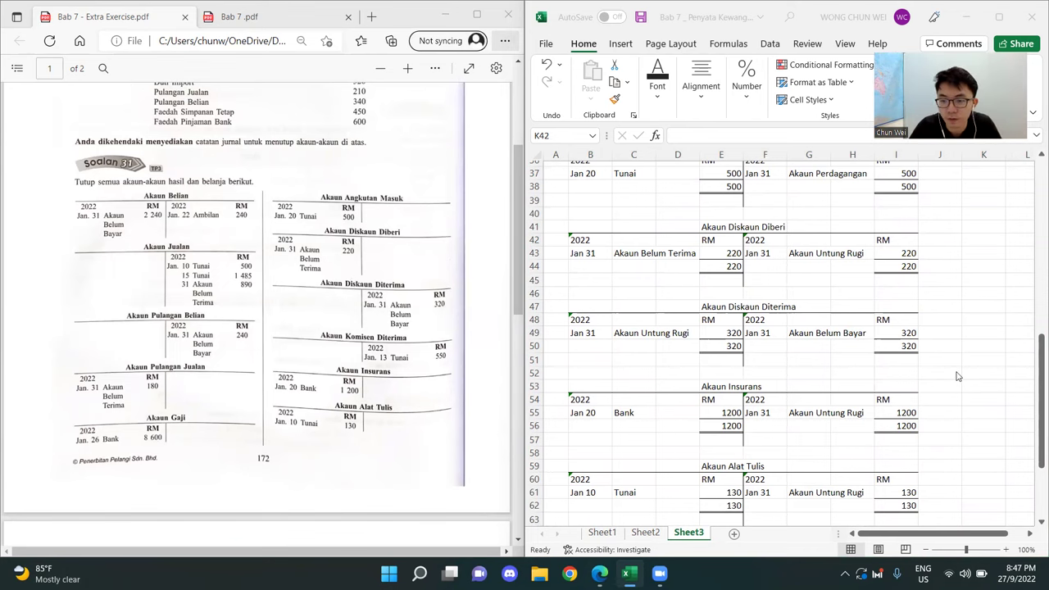
scroll(878, 420, "down", 1)
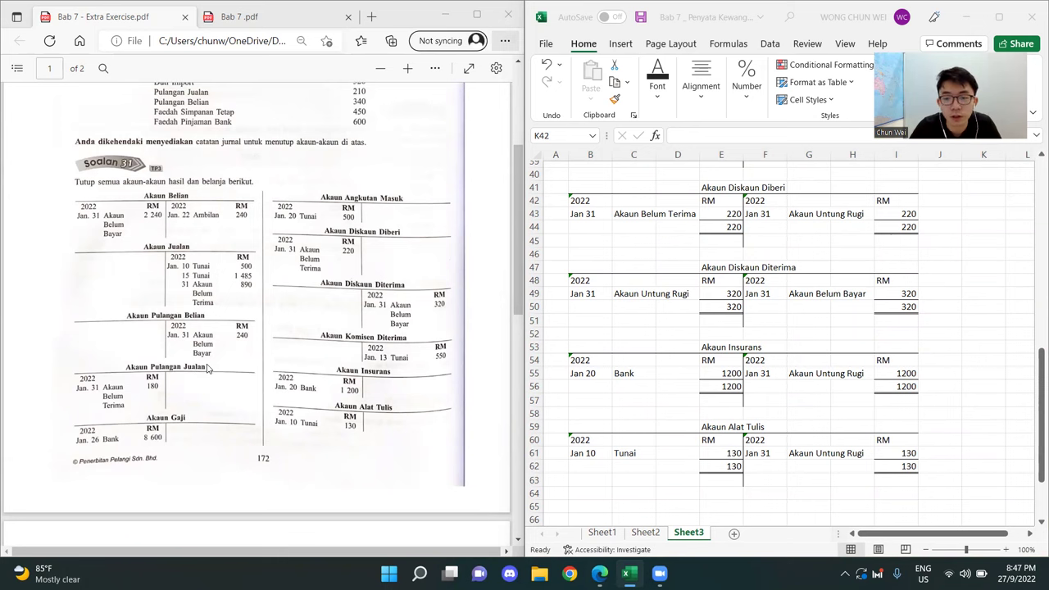
- Change the title in E47 to "Akaun Komisen Diterima"
left_click(722, 266)
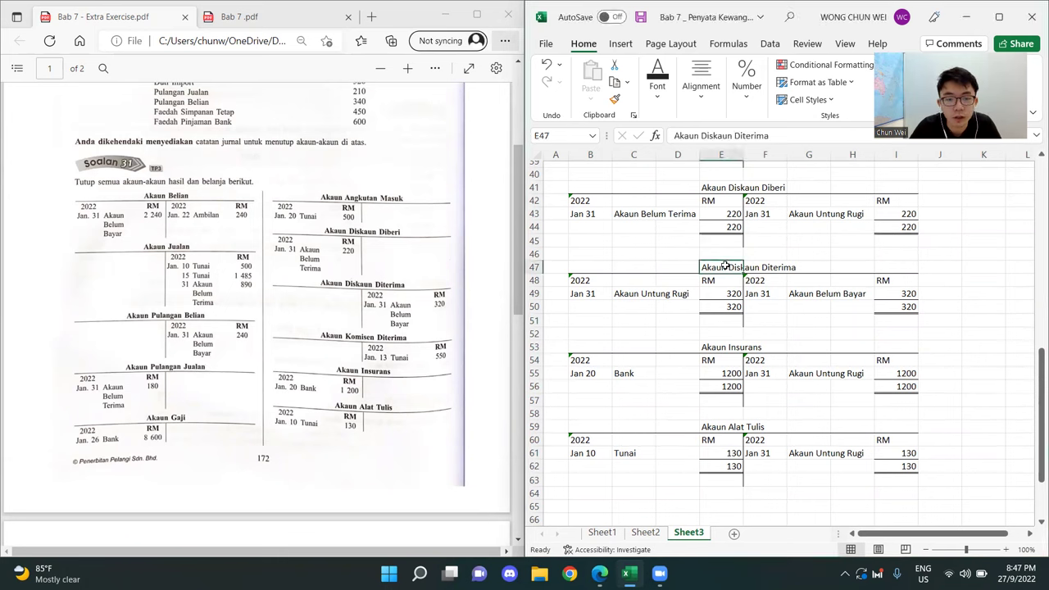
double_click(725, 266)
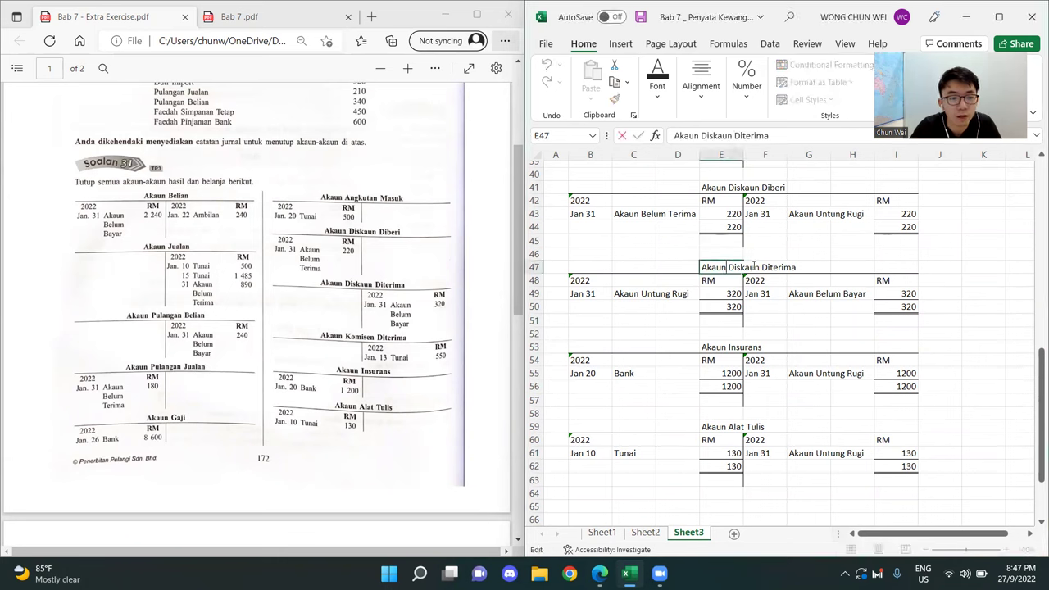
left_click_drag(762, 267, 729, 267)
type("Komisen")
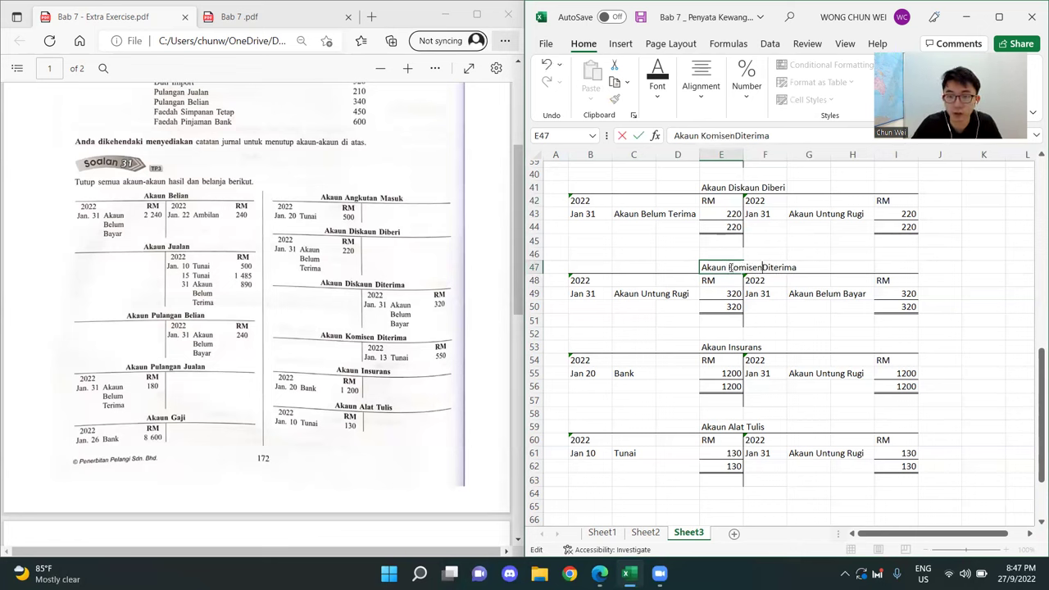
key("ctrl+Return")
key("Return")
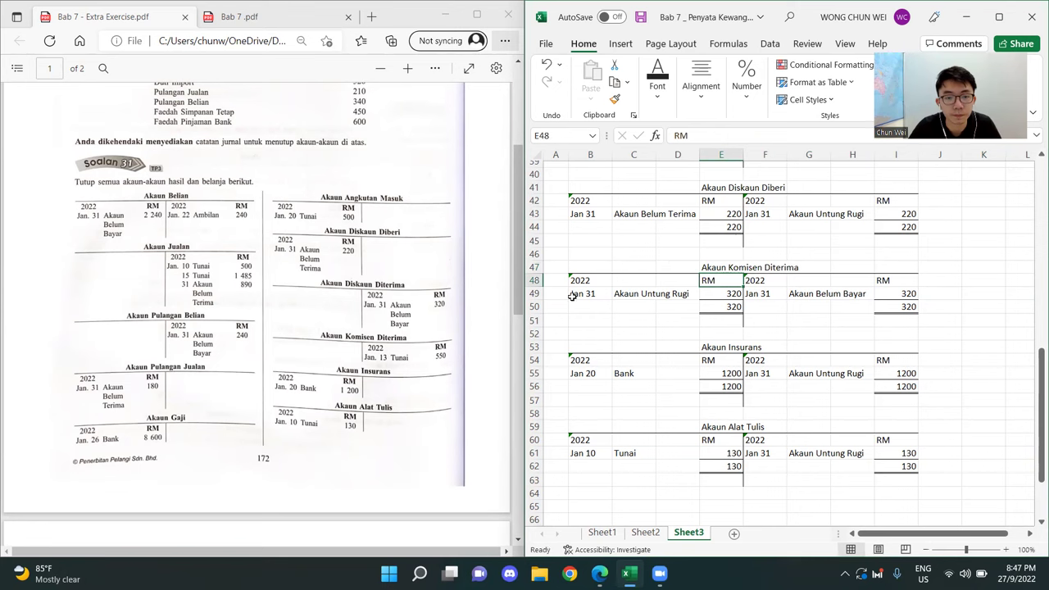
left_click(906, 291)
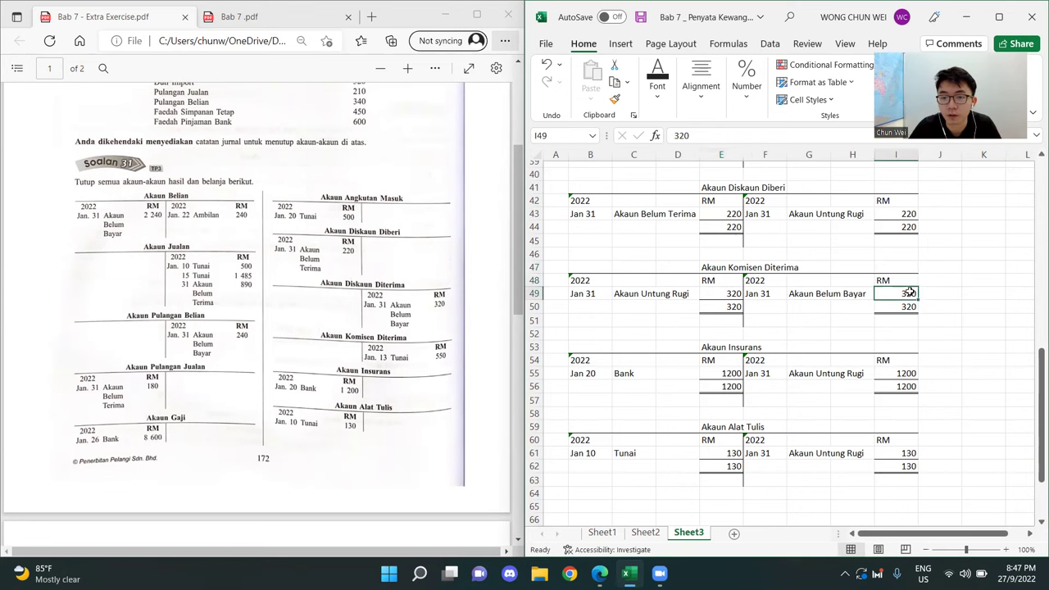
left_click(960, 349)
scroll(983, 363, "up", 1)
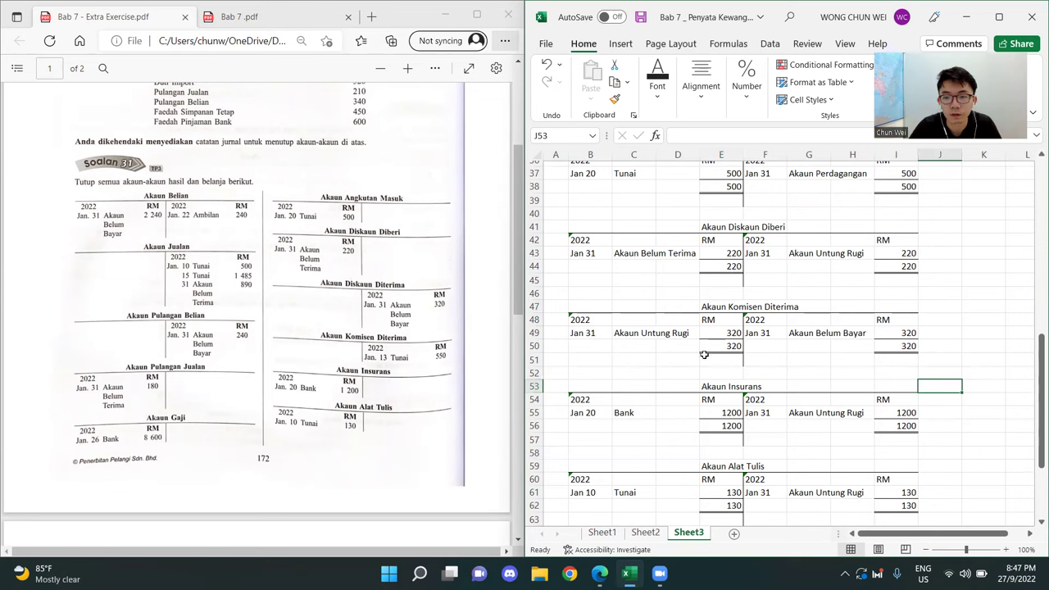
- Maximize the workbook window and zoom Sheet3 out to 70%
left_click(988, 399)
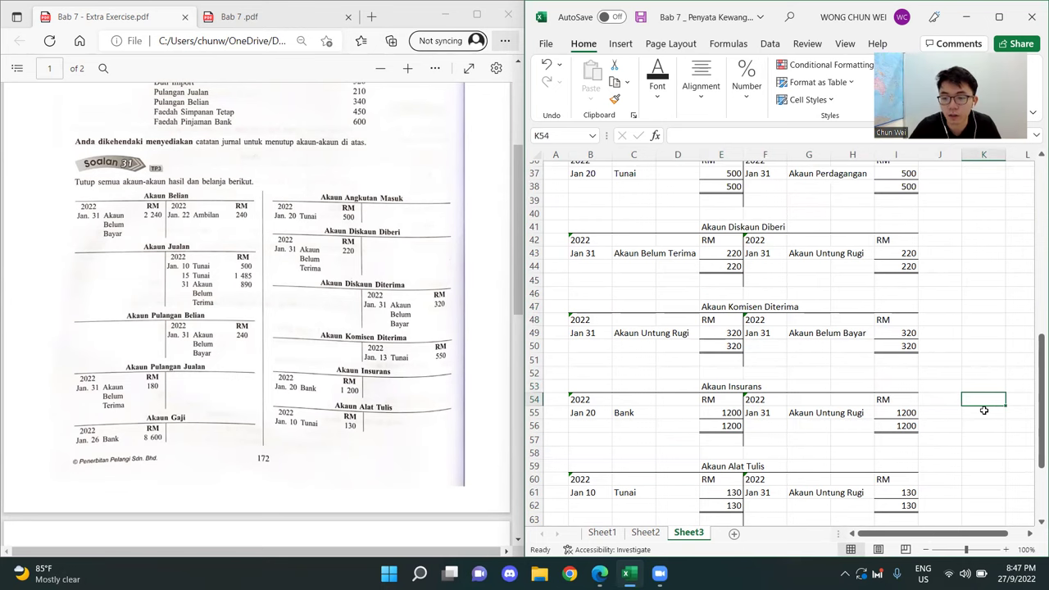
left_click(246, 75)
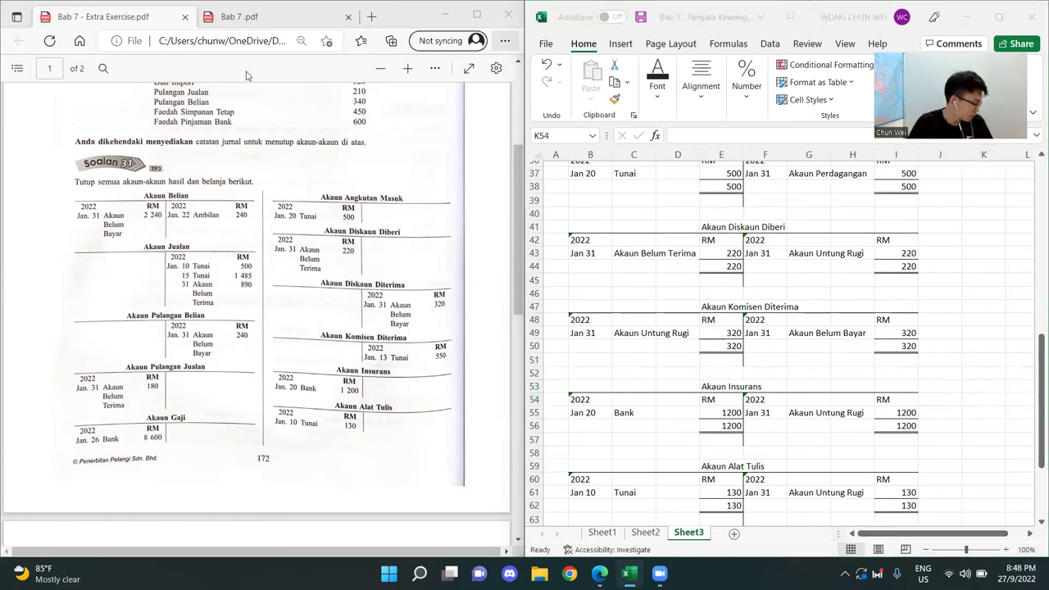
left_click(1001, 22)
left_click(1000, 23)
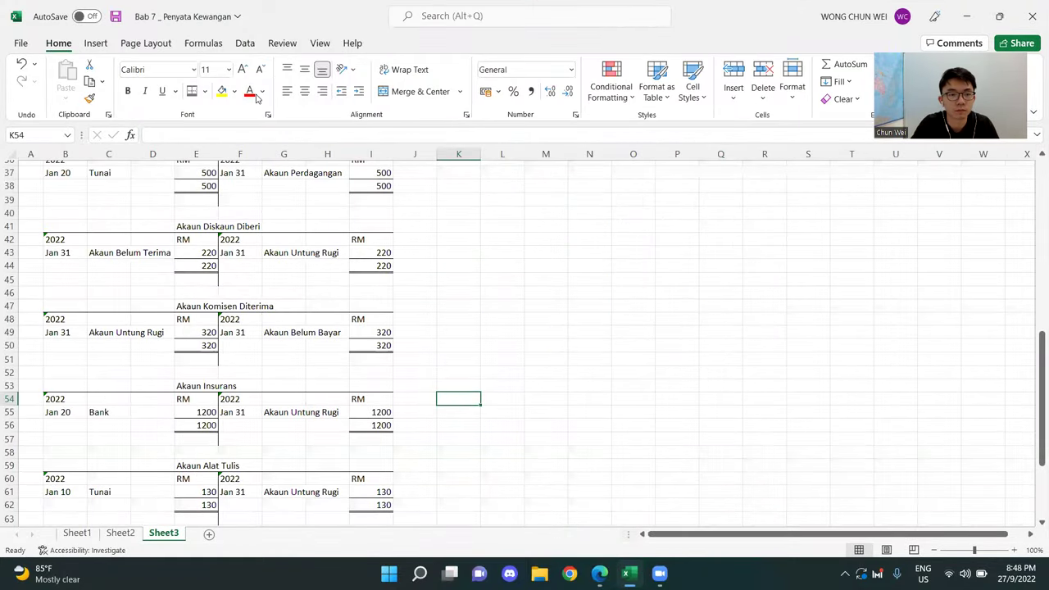
scroll(552, 386, "down", 3, "ctrl")
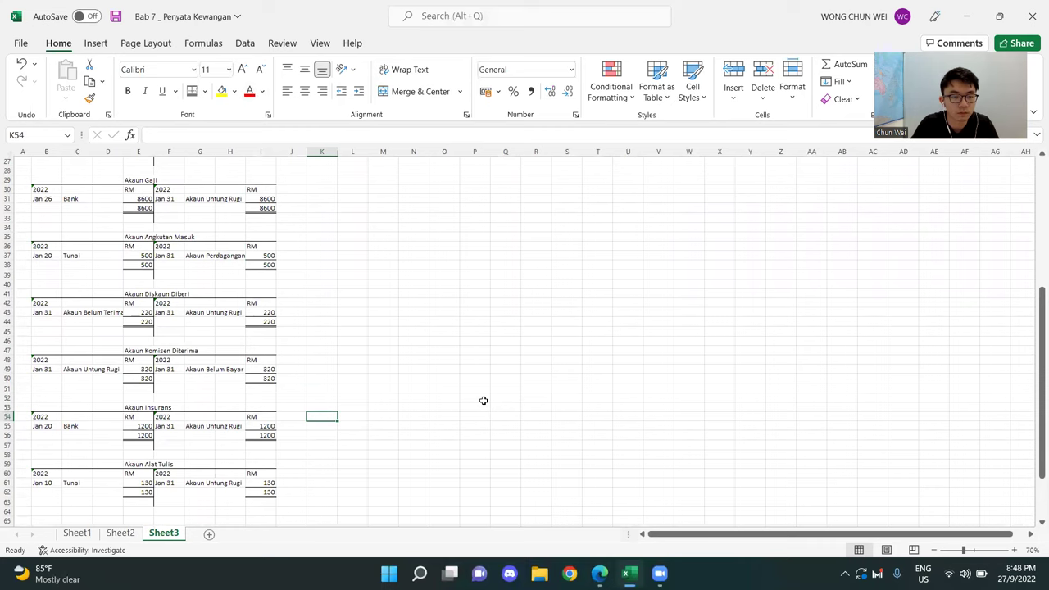
scroll(483, 400, "up", 1)
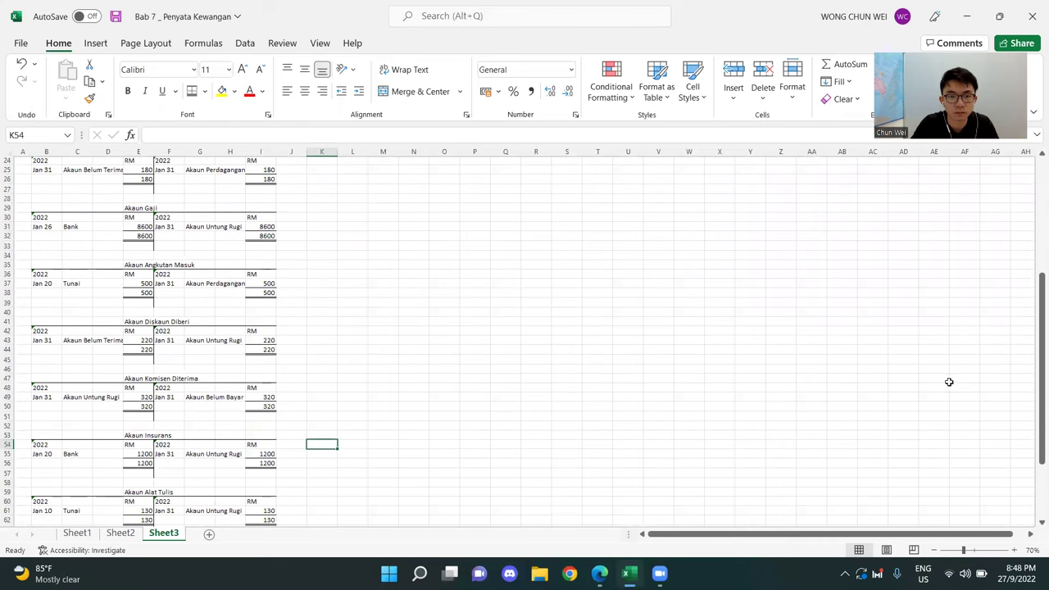
left_click_drag(1033, 377, 1032, 383)
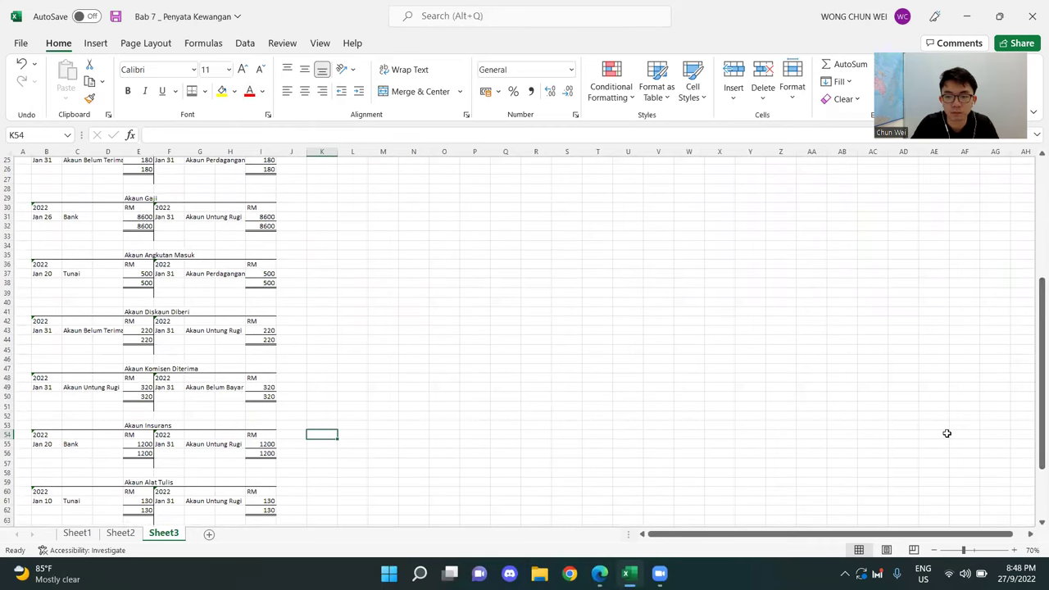
- Check how the T-accounts fall on printed pages in Page Layout view, and return Sheet3 to Normal view
left_click(887, 549)
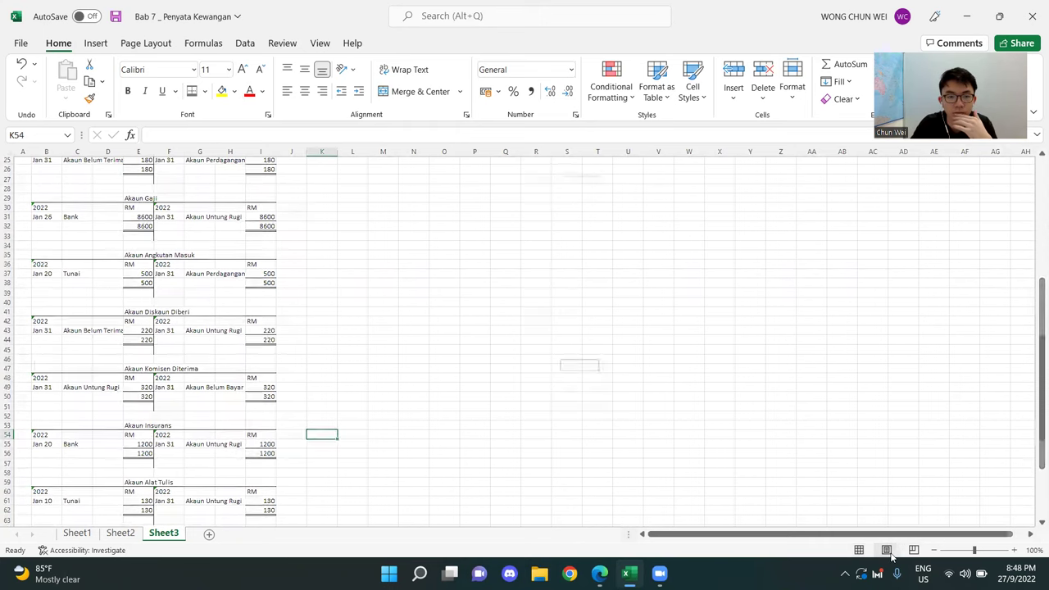
scroll(688, 449, "down", 3, "ctrl")
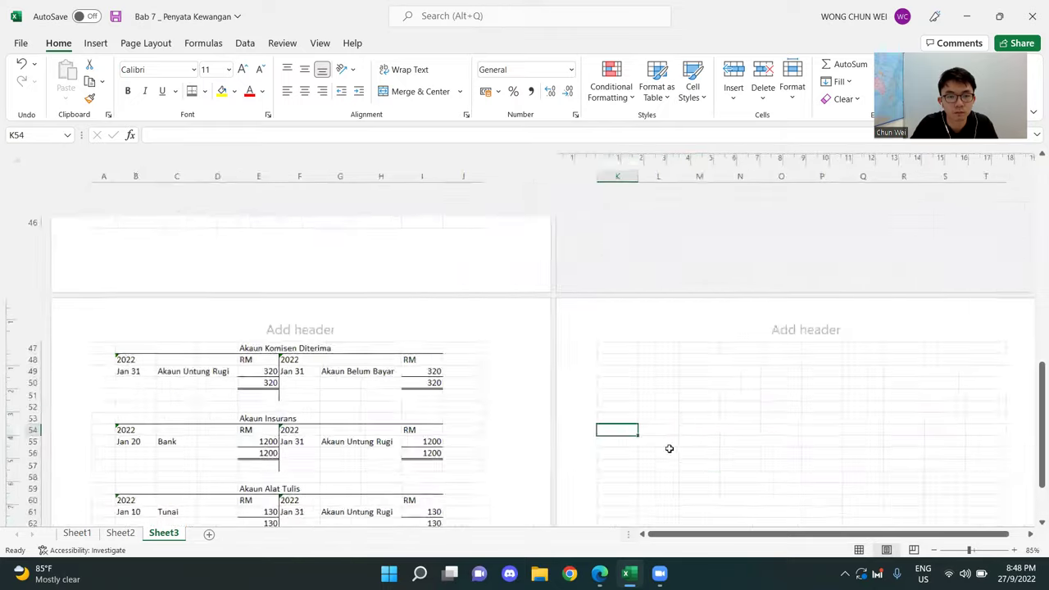
scroll(568, 440, "up", 1, "ctrl")
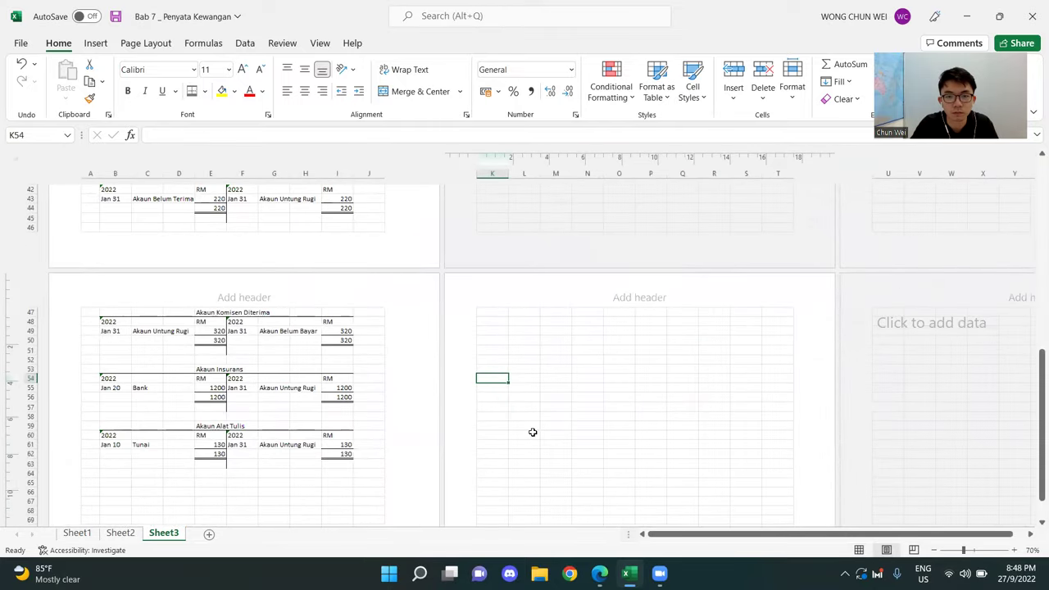
scroll(533, 432, "up", 1)
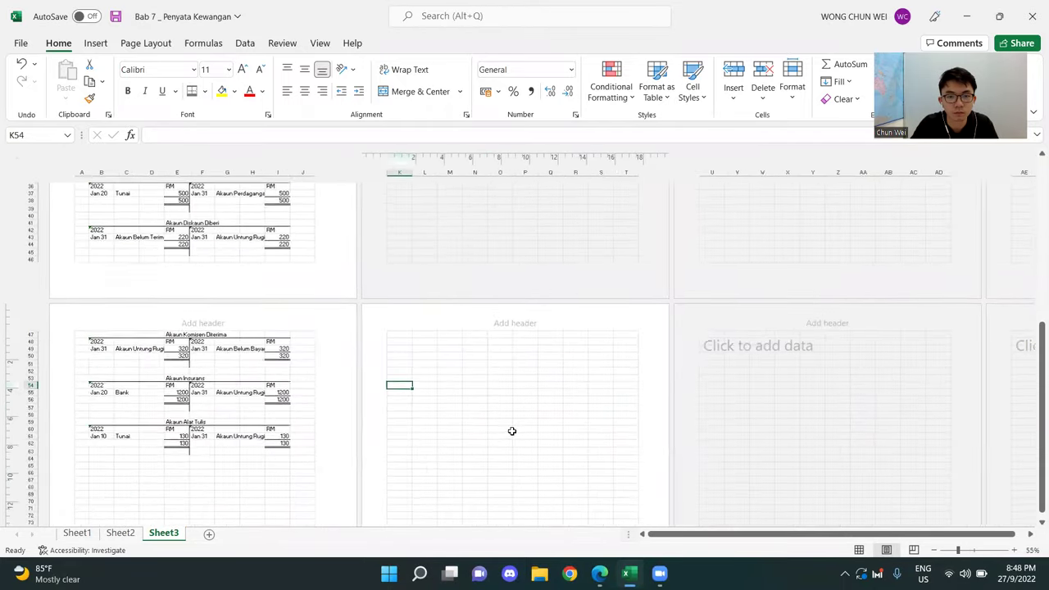
scroll(574, 434, "down", 1)
left_click(859, 550)
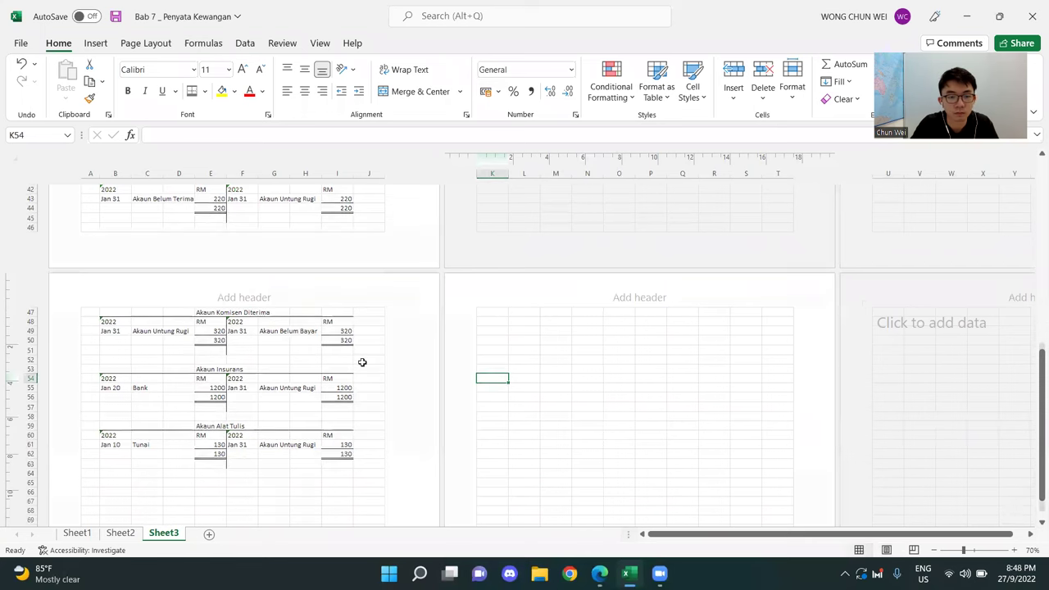
- Move the block B35:I63, from Akaun Angkutan Masuk through Akaun Alat Tulis, to start at K2
scroll(356, 365, "up", 3)
scroll(353, 366, "up", 3)
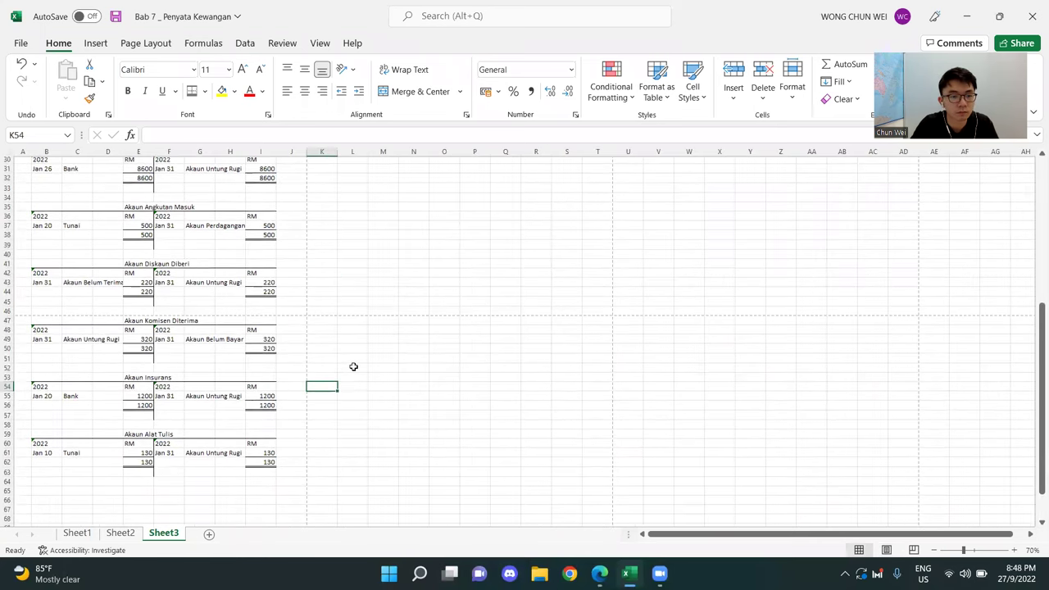
scroll(353, 366, "down", 1)
left_click_drag(41, 234, 147, 267)
left_click_drag(256, 417, 271, 504)
key("ctrl+c")
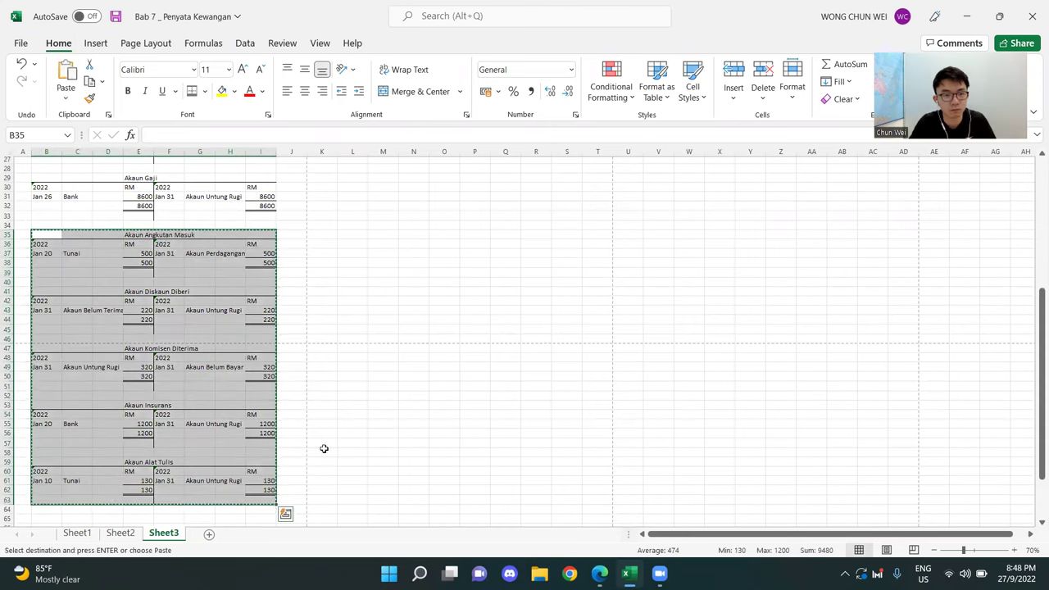
scroll(414, 416, "up", 9)
left_click(322, 171)
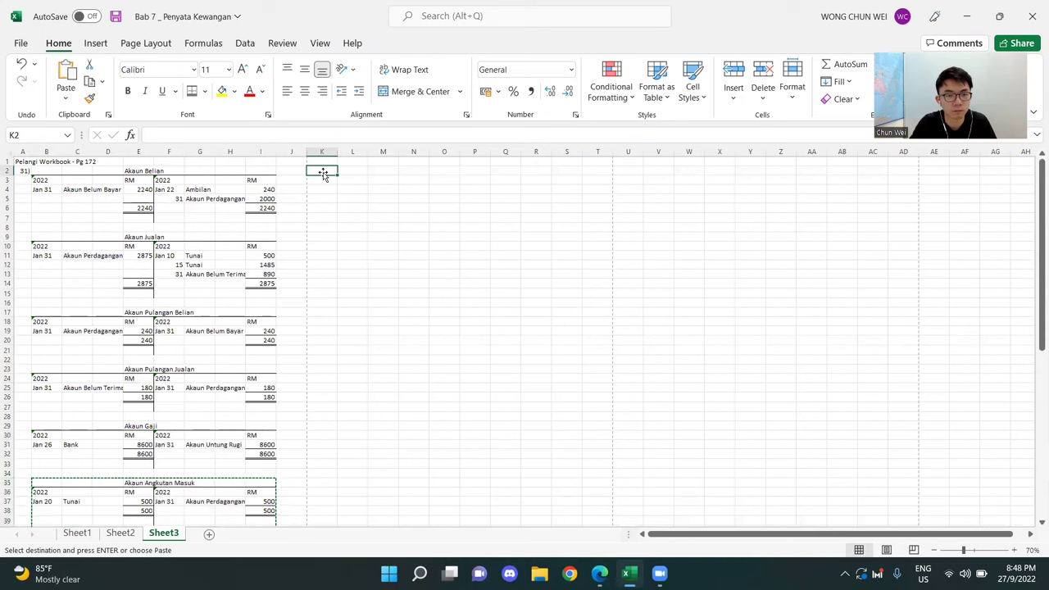
key("Return")
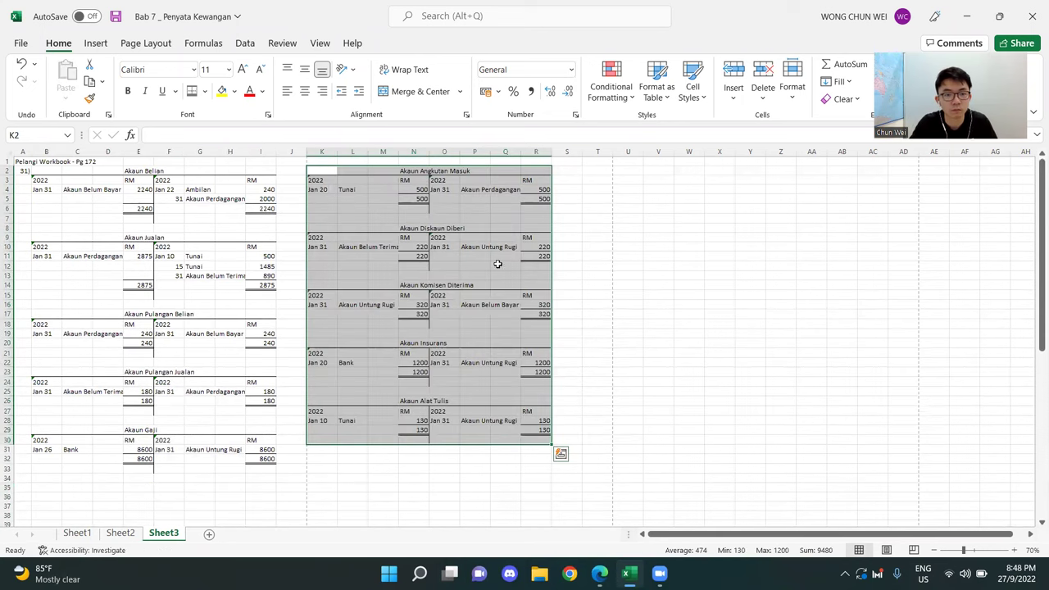
left_click(750, 349)
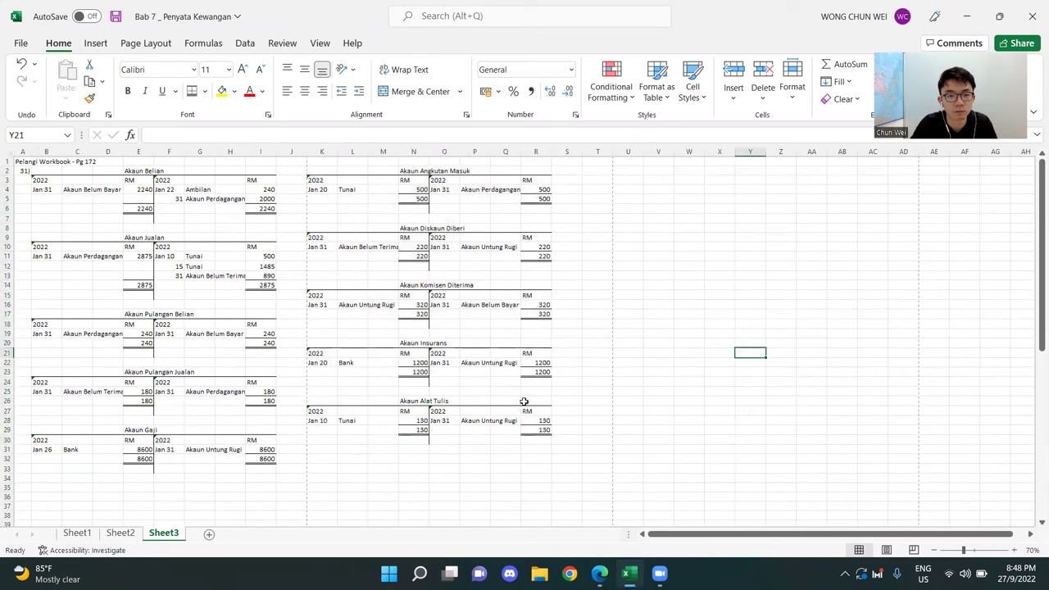
- Set the Sheet3 zoom to 80%
scroll(756, 514, "up", 1, "ctrl")
scroll(640, 467, "up", 1)
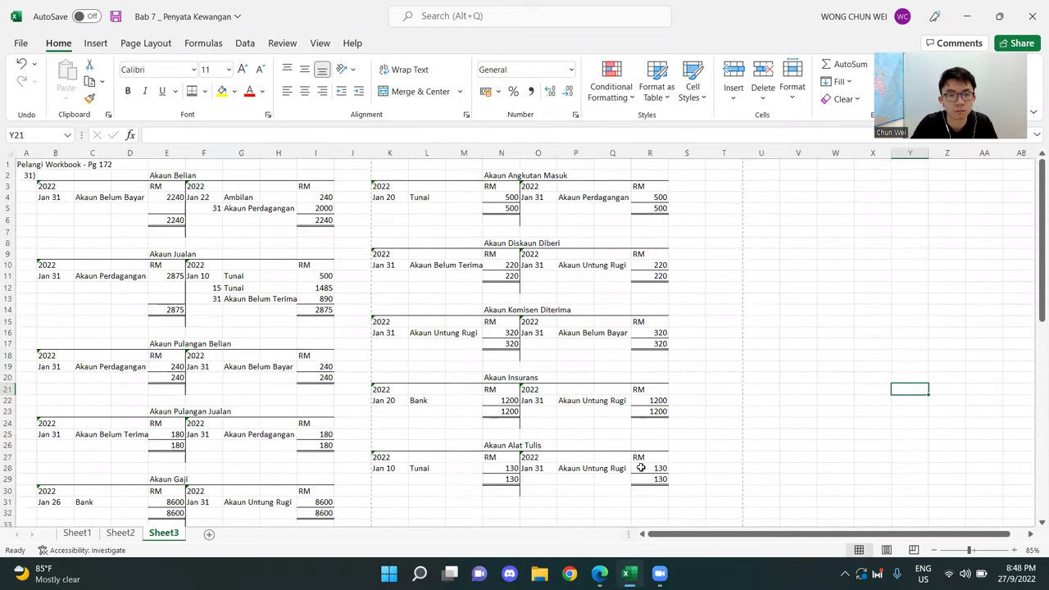
scroll(640, 467, "down", 1, "ctrl")
left_click(668, 381)
left_click(1014, 551)
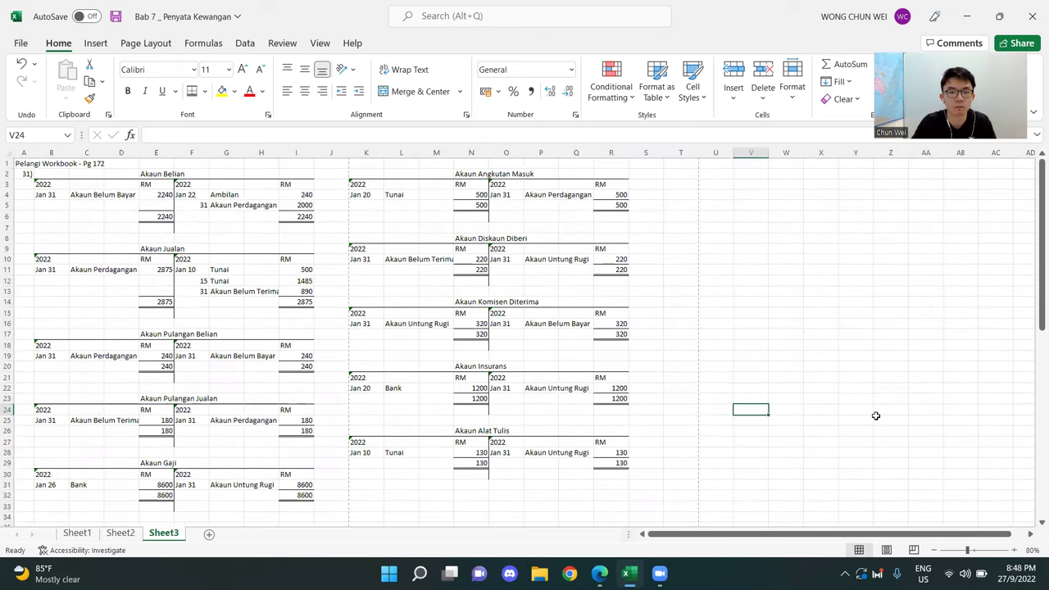
left_click(875, 419)
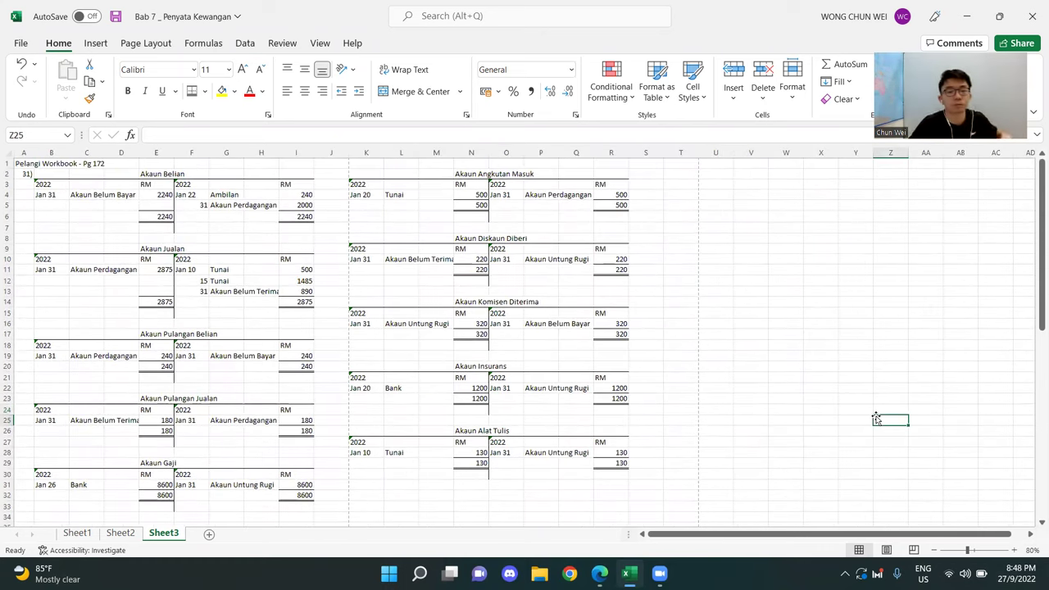
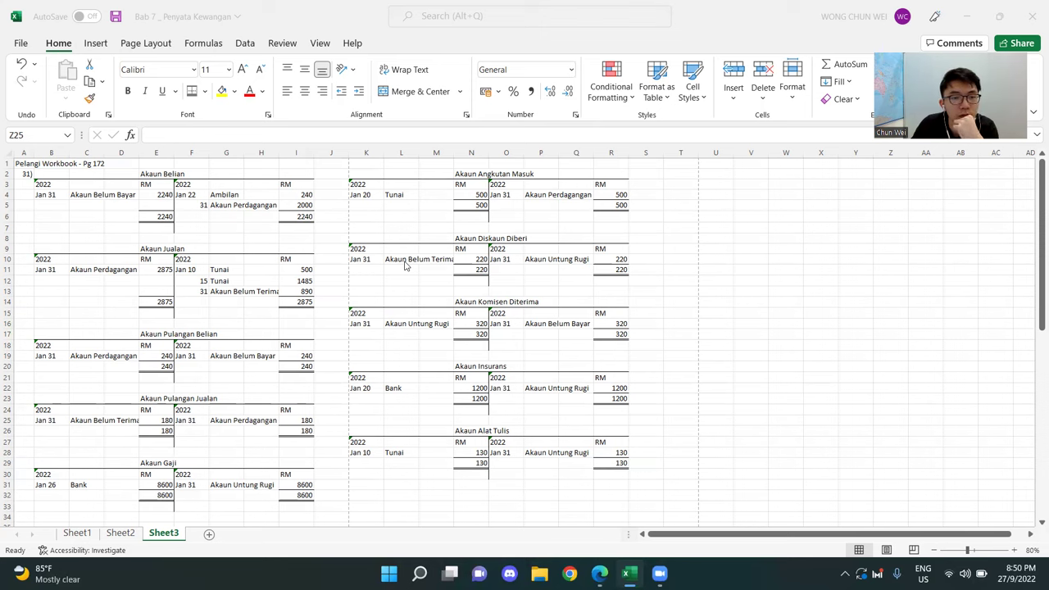
- Review the closing entries to Akaun Perdagangan and Akaun Untung Rugi in the T-accounts on Sheet3
left_click(471, 463)
left_click(678, 472)
left_click(720, 356)
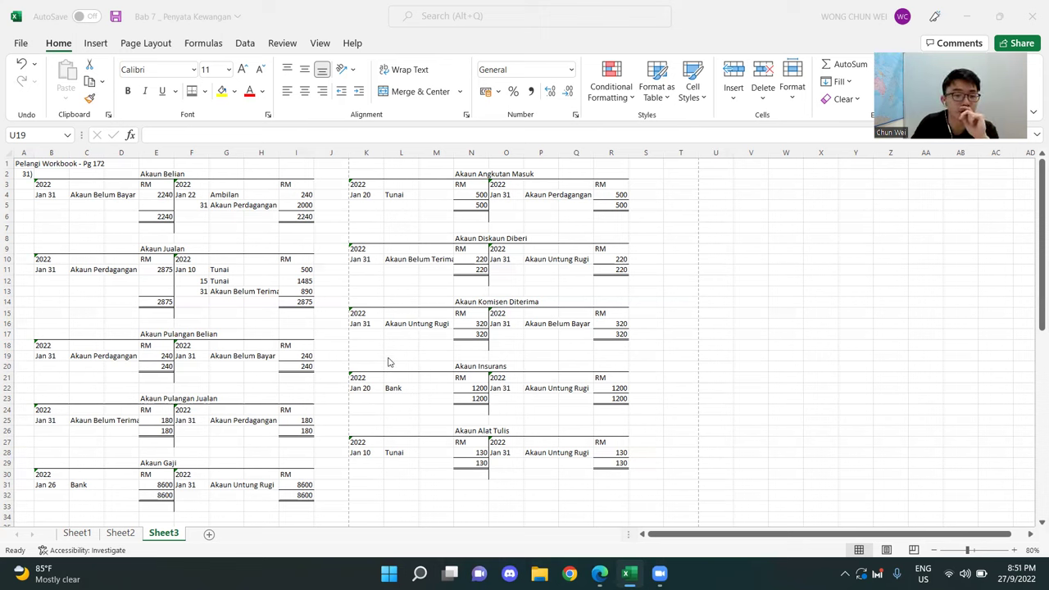
left_click_drag(74, 173, 123, 186)
left_click_drag(343, 230, 637, 498)
left_click(750, 451)
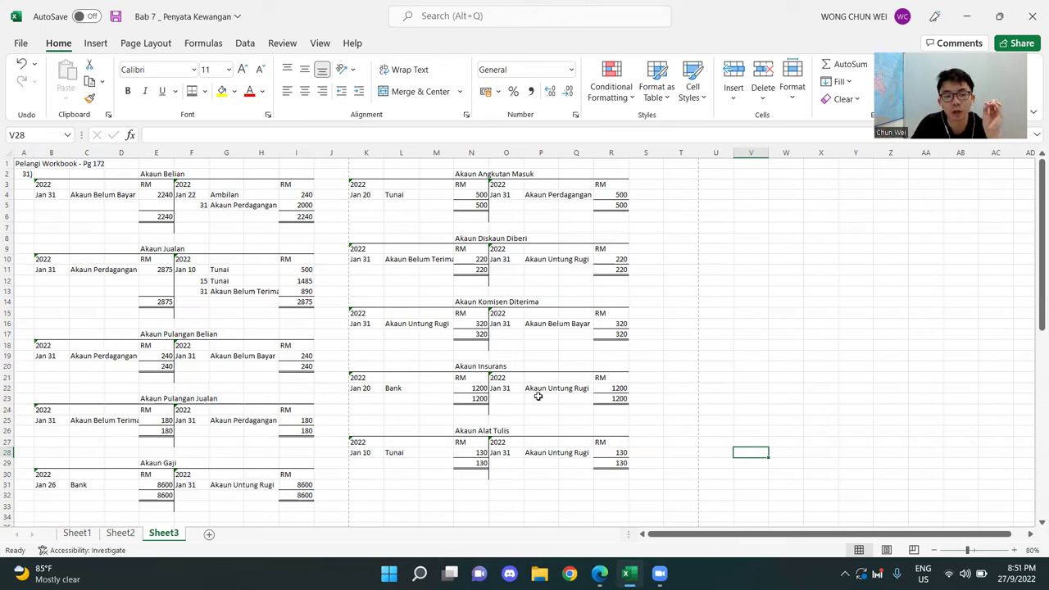
left_click(691, 271)
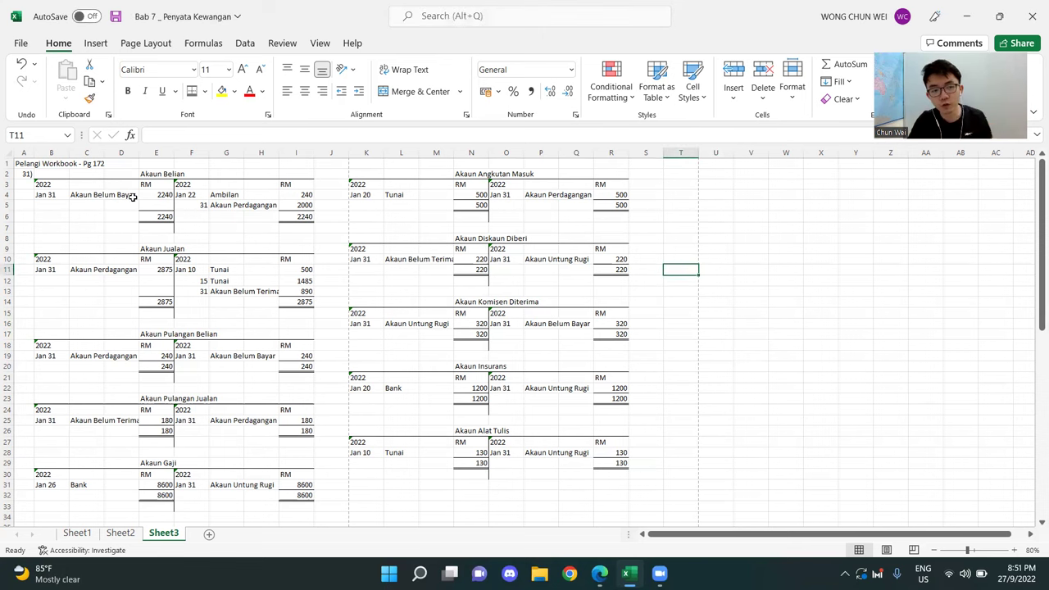
left_click_drag(254, 204, 221, 206)
left_click(106, 271)
left_click(121, 355)
left_click(222, 430)
left_click(249, 486)
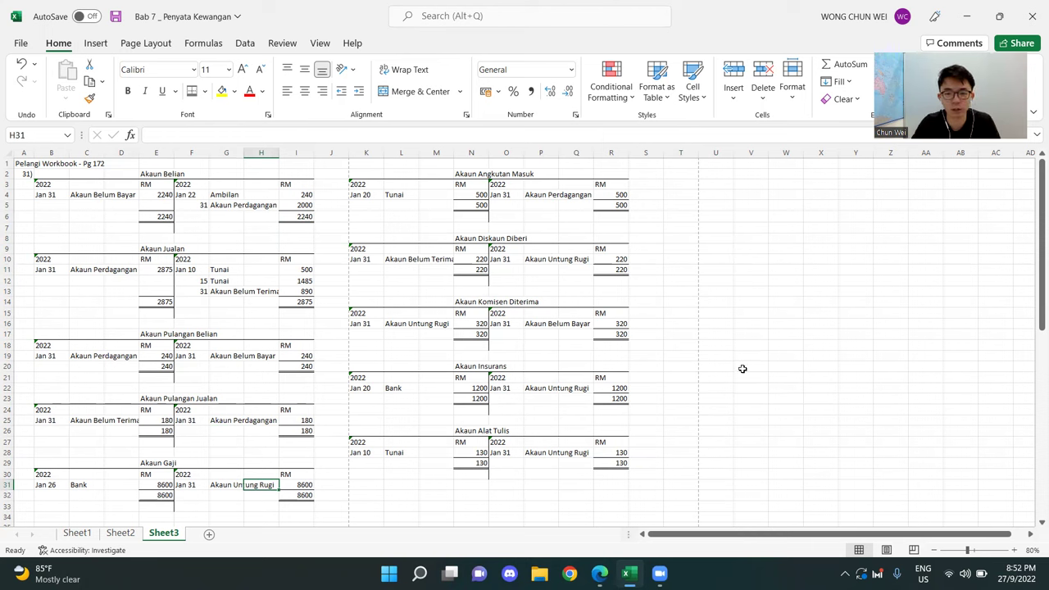
- Move the account block K2:R30 back below Akaun Gaji, starting at B35
left_click(807, 291)
left_click_drag(379, 174, 615, 473)
scroll(574, 459, "down", 4)
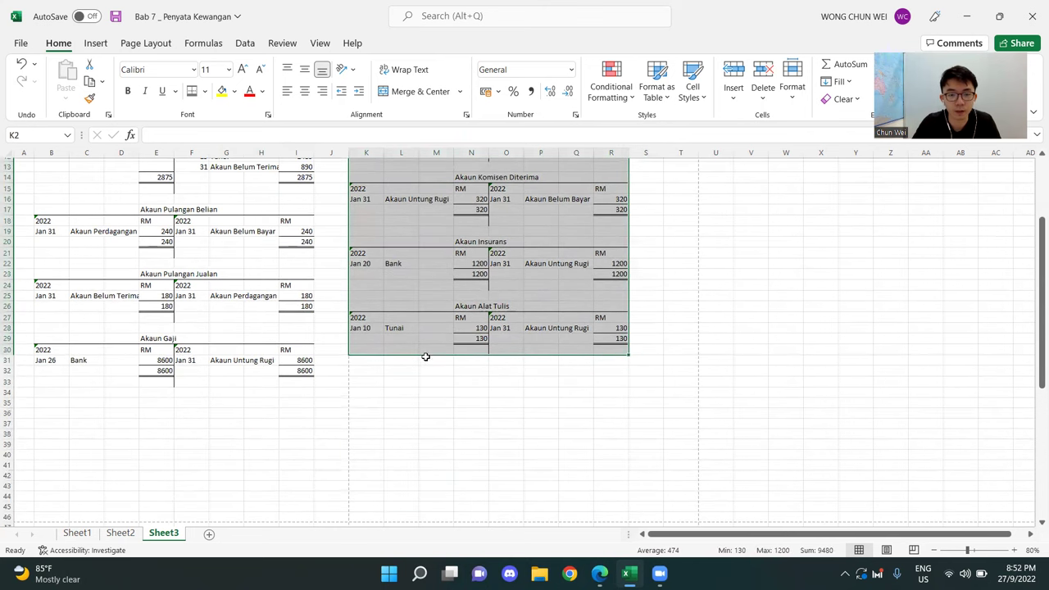
scroll(426, 353, "up", 4)
left_click_drag(349, 201, 53, 479)
left_click(506, 391)
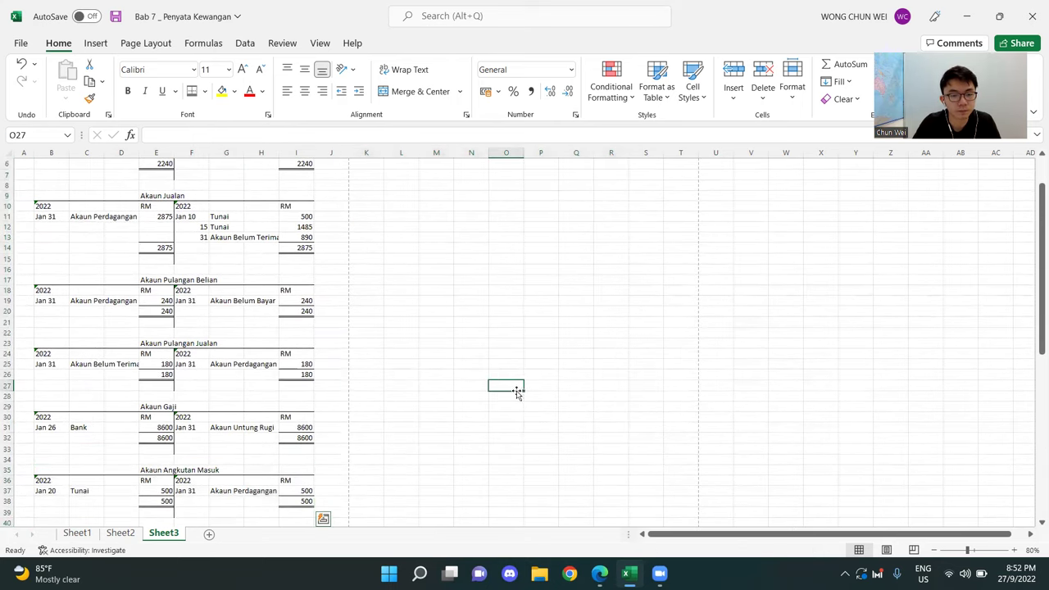
scroll(500, 369, "up", 2)
scroll(496, 366, "down", 20)
scroll(497, 374, "up", 14)
scroll(498, 375, "up", 6)
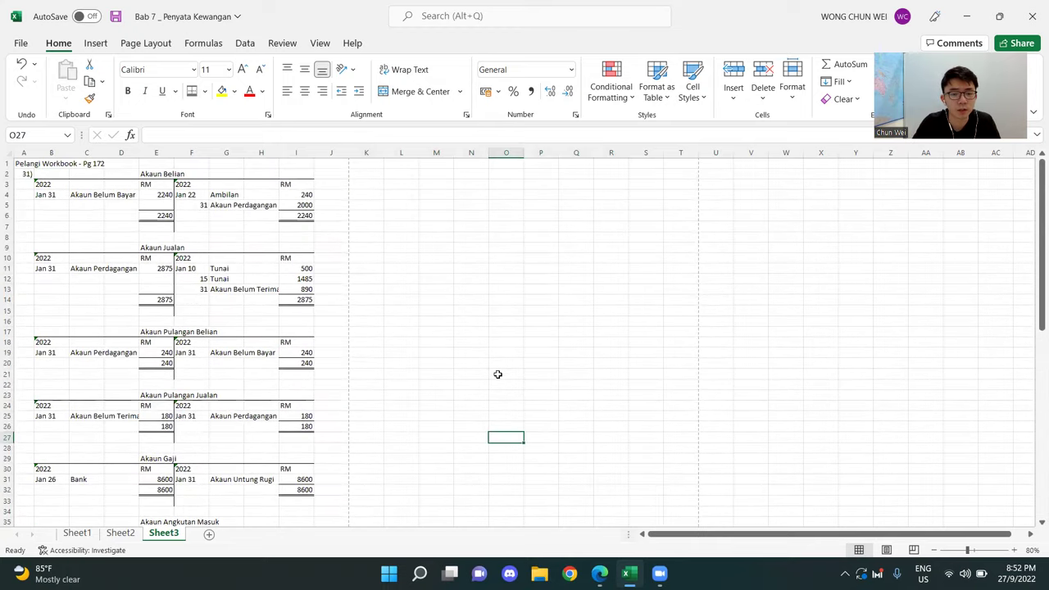
- Merge and center K2:R2, and extend the merged format down to row 3
left_click(575, 352)
left_click(373, 176)
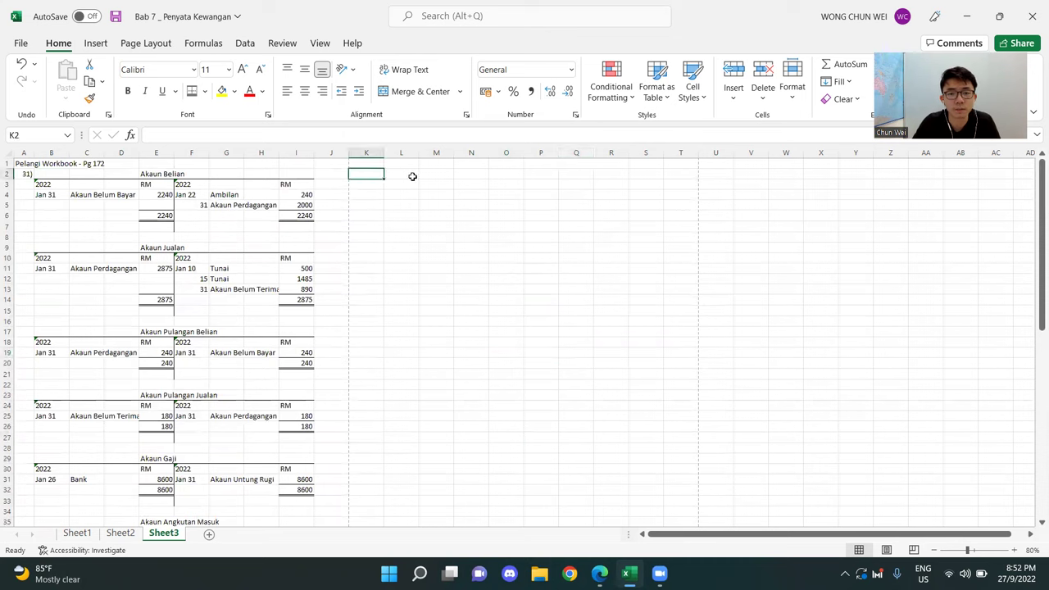
left_click_drag(366, 172, 619, 177)
left_click(412, 91)
left_click(534, 276)
left_click(484, 171)
left_click(488, 167)
left_click(499, 175)
left_click_drag(628, 179, 628, 190)
left_click(569, 227)
- Consult the accounts of Soalan 31 in the exercise PDF and return to the maximized workbook
double_click(494, 175)
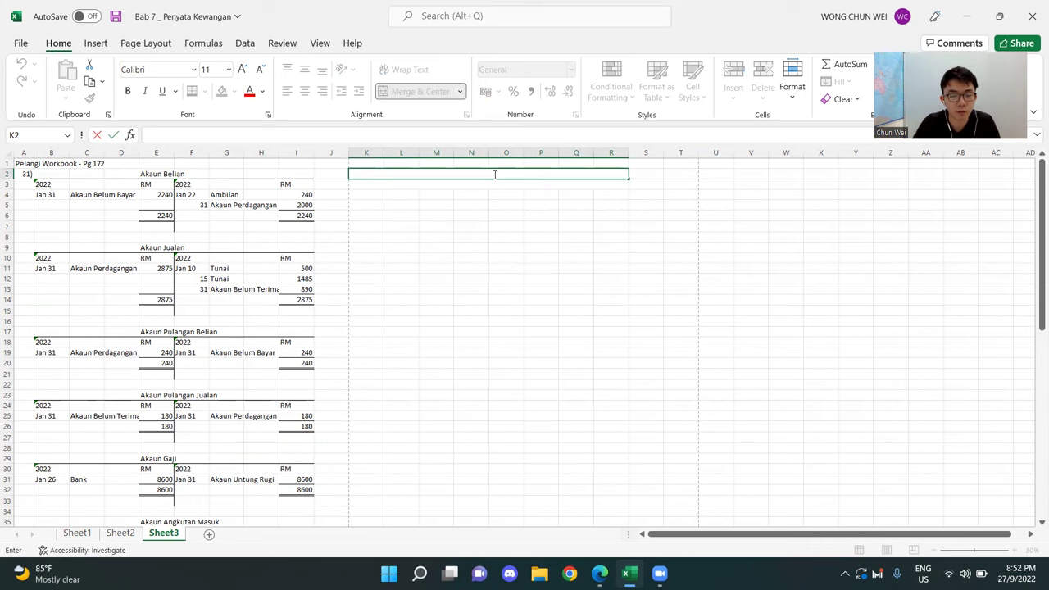
key("alt+Tab")
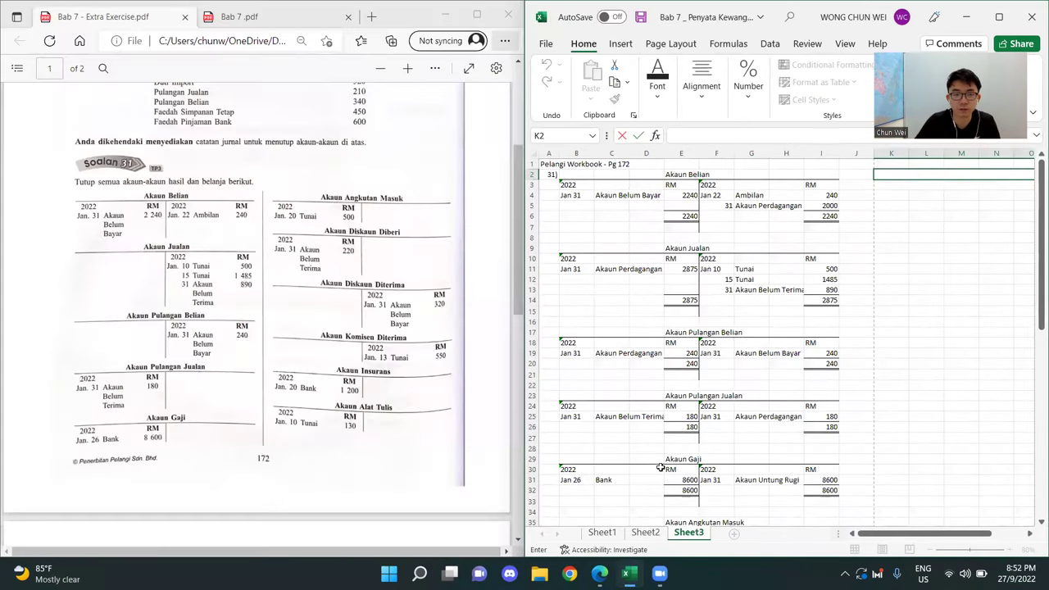
scroll(255, 381, "up", 3)
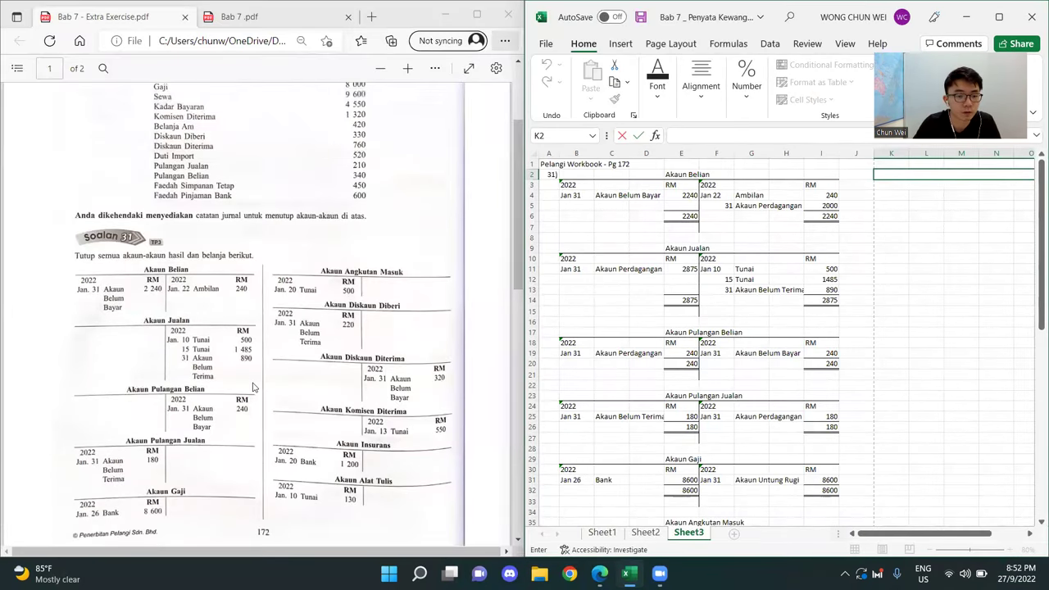
scroll(254, 387, "down", 1)
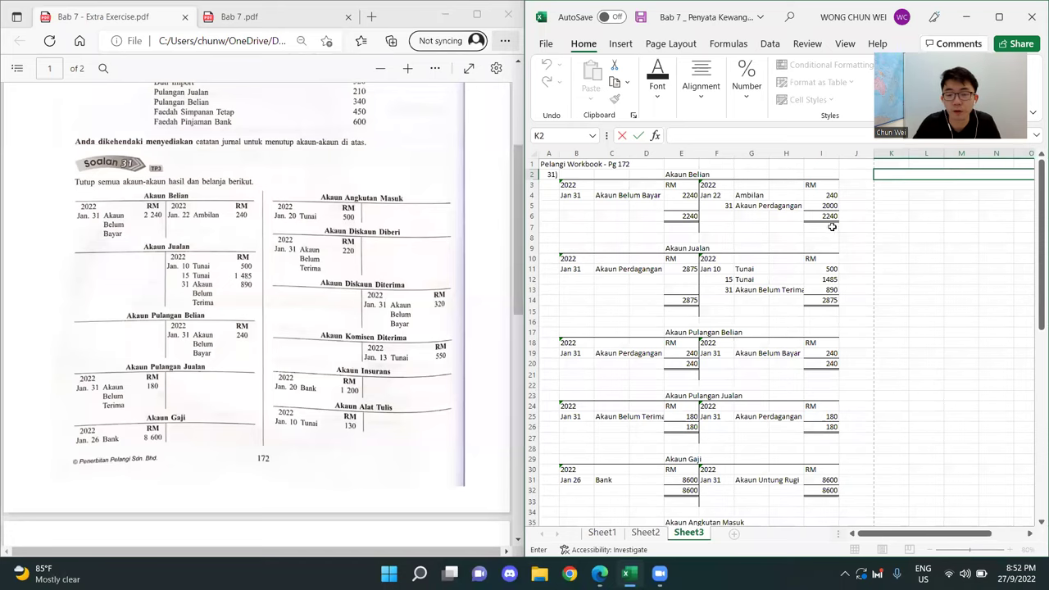
left_click(998, 17)
- Enter the title "Akaun Perdagangan bagi tahun berakhir 31 Januari 2022" in the merged cell K2:R2
left_click(503, 308)
left_click(498, 174)
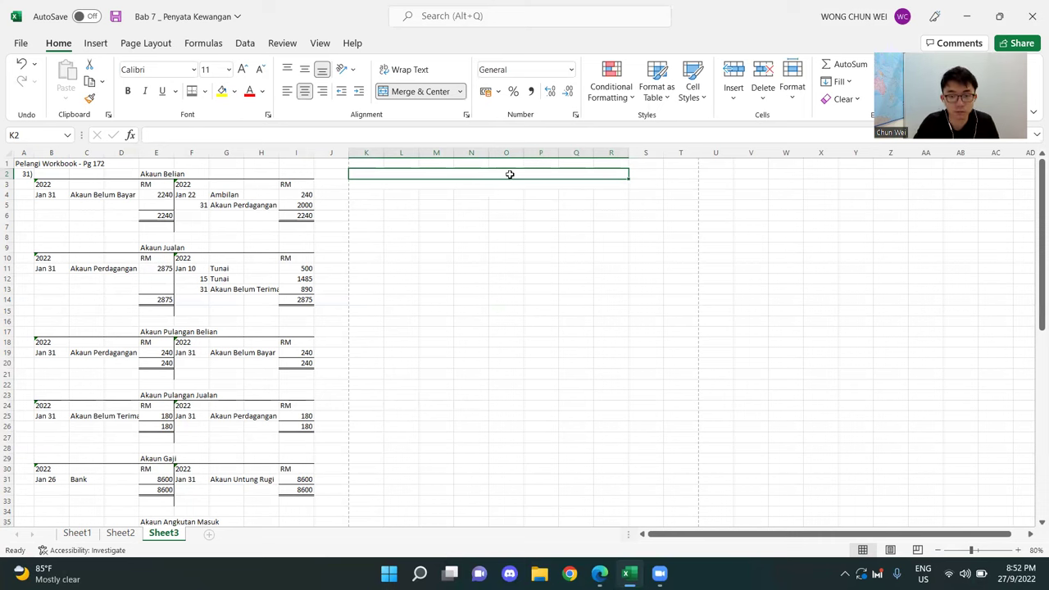
key("ctrl+z")
key("ctrl+y")
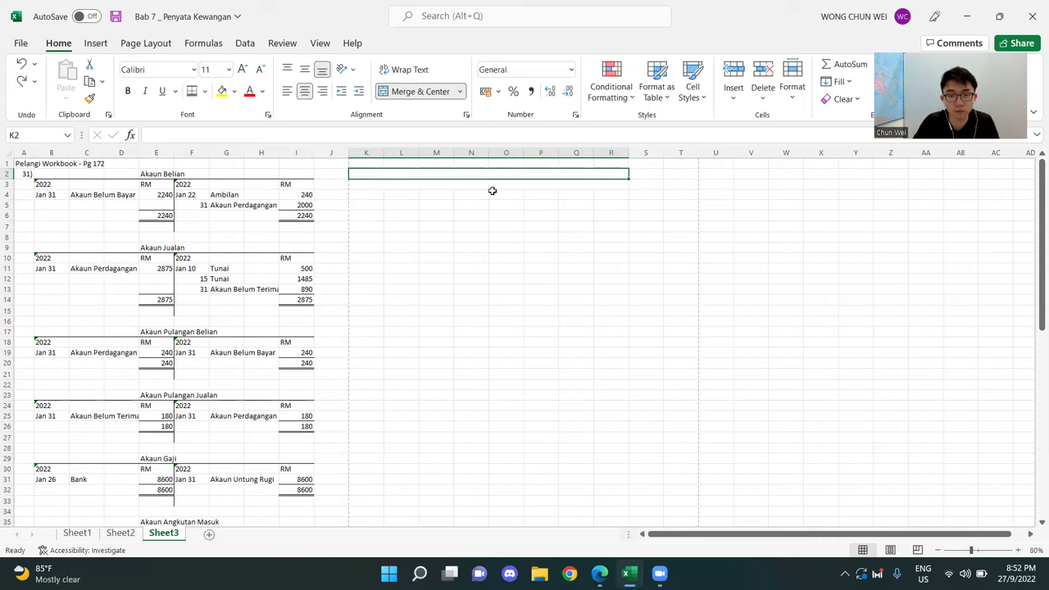
type("Ak")
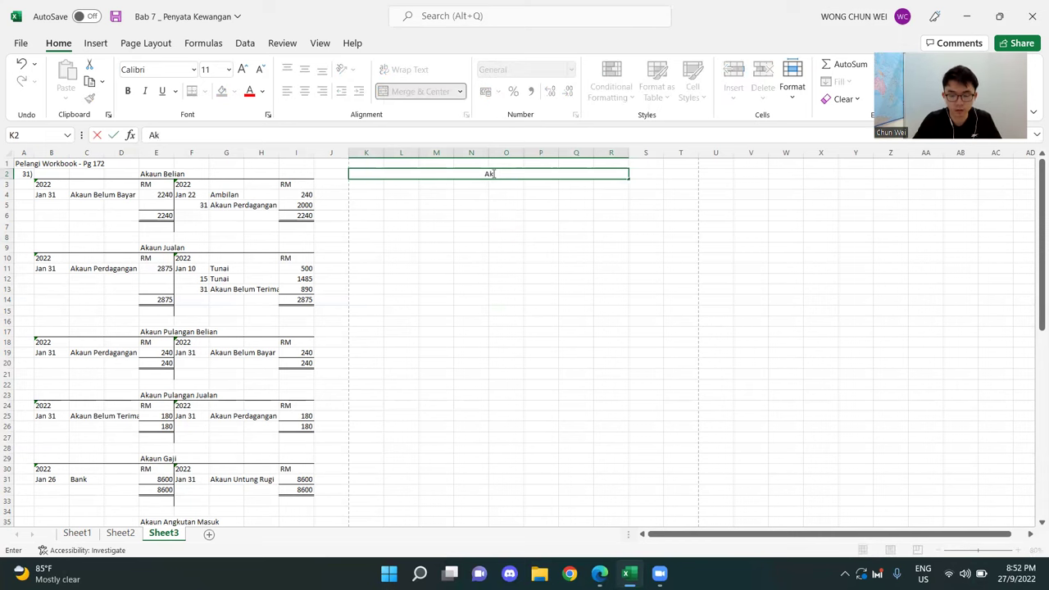
type("aun Perd")
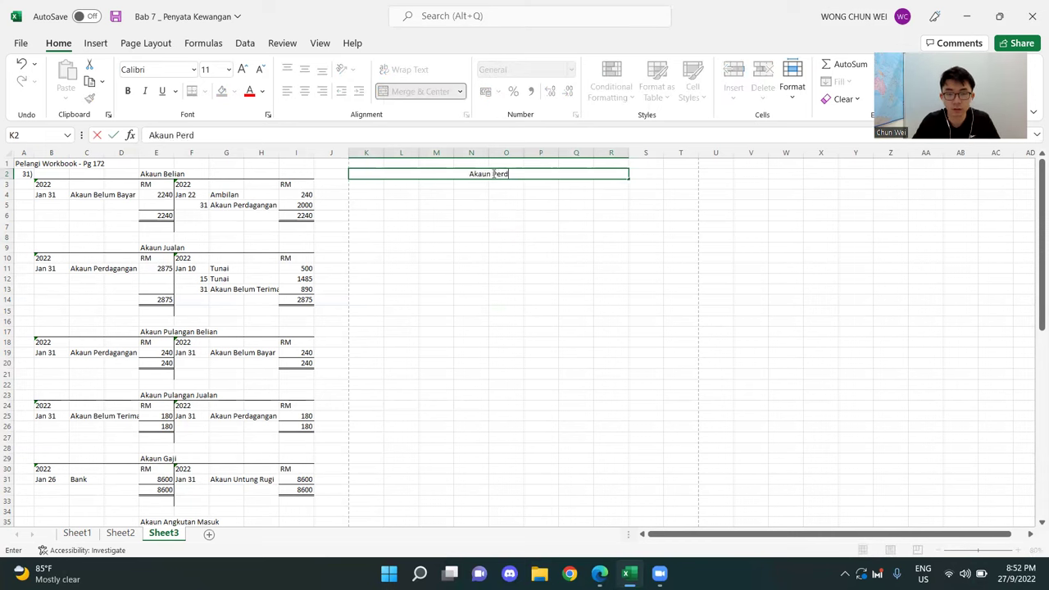
type("agangan bagi tahun berakhir")
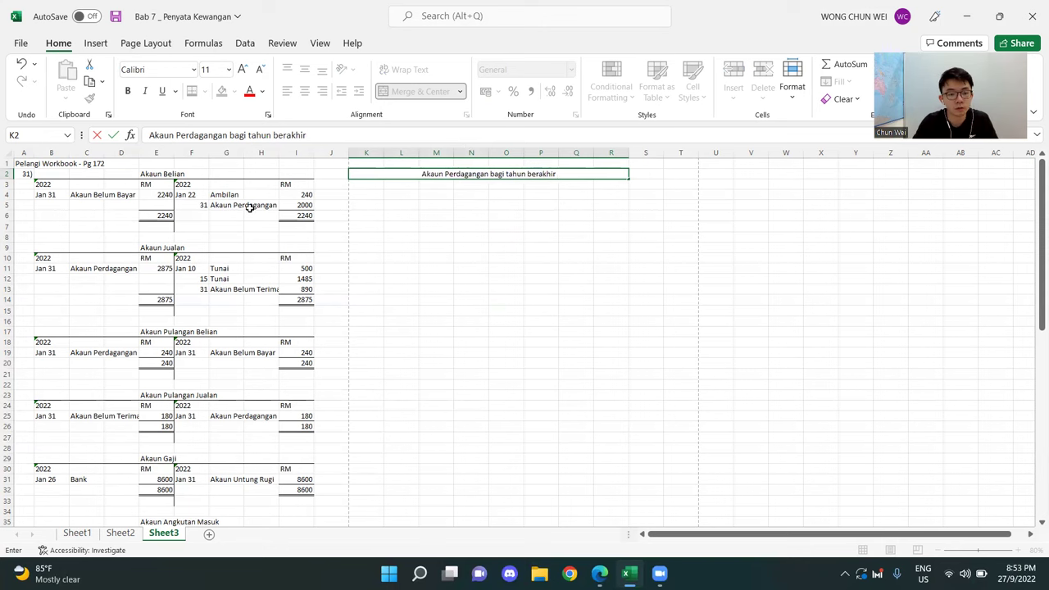
type(" 31 Ja")
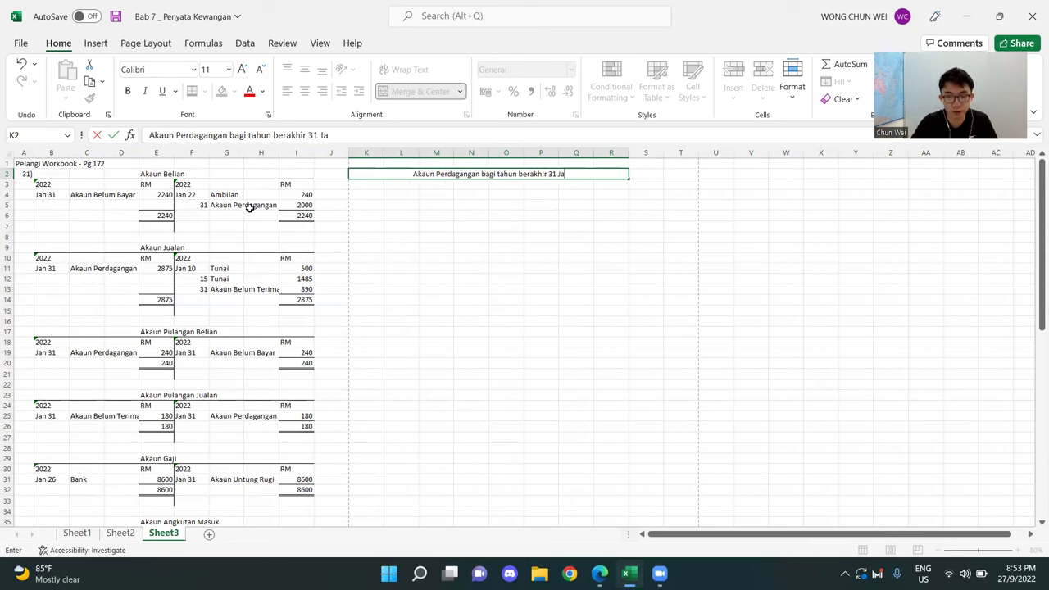
type("nuari")
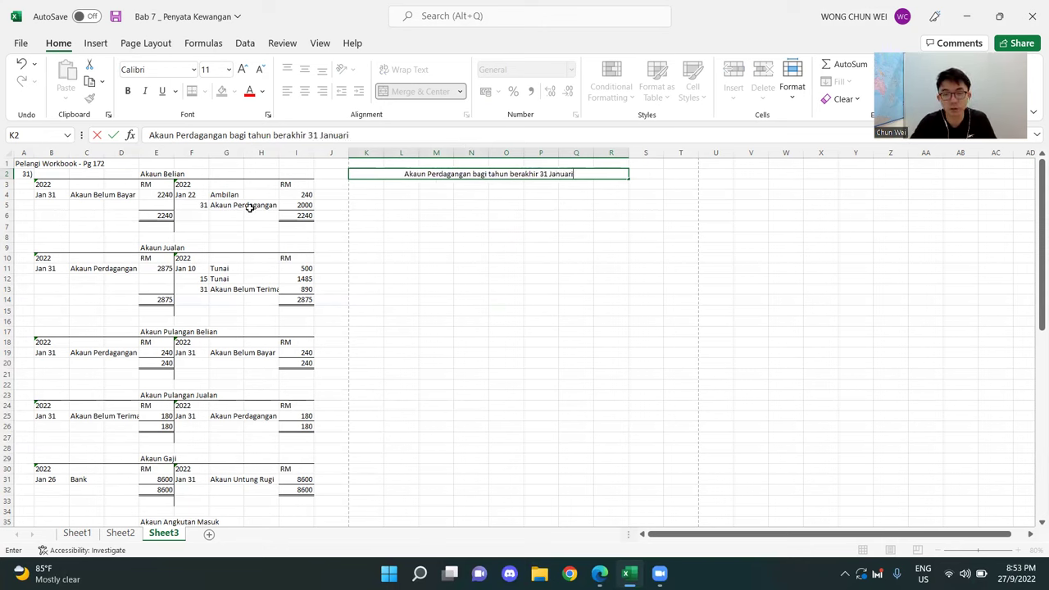
type(" 2")
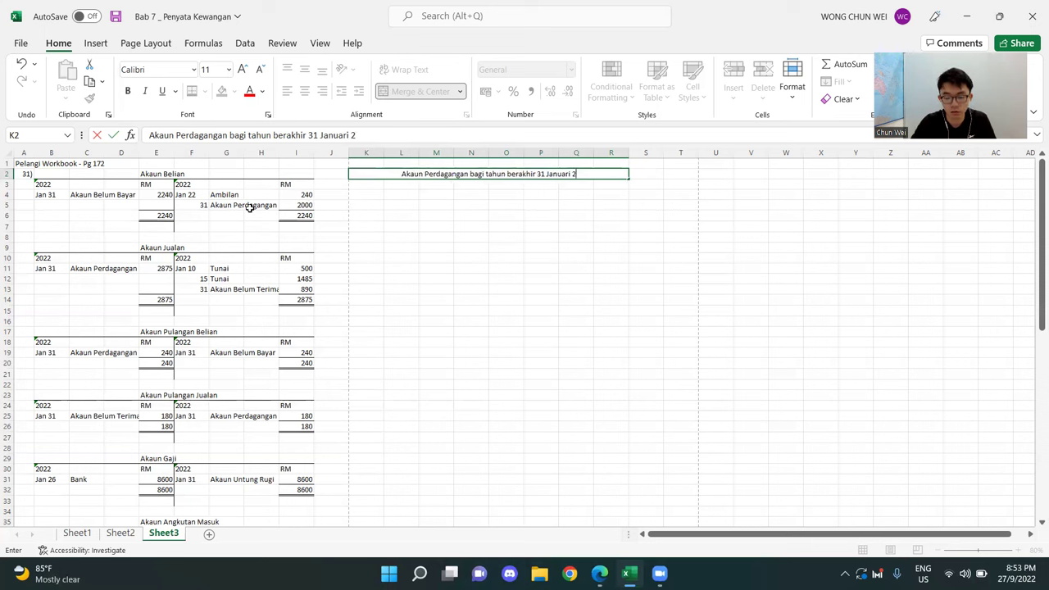
type("02022")
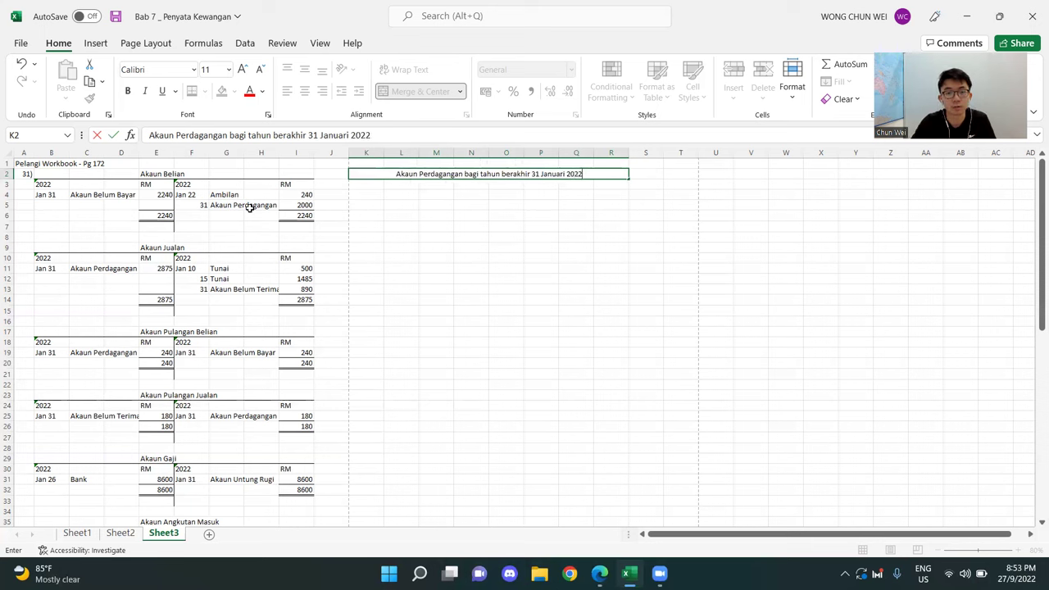
key("Return")
left_click(607, 258)
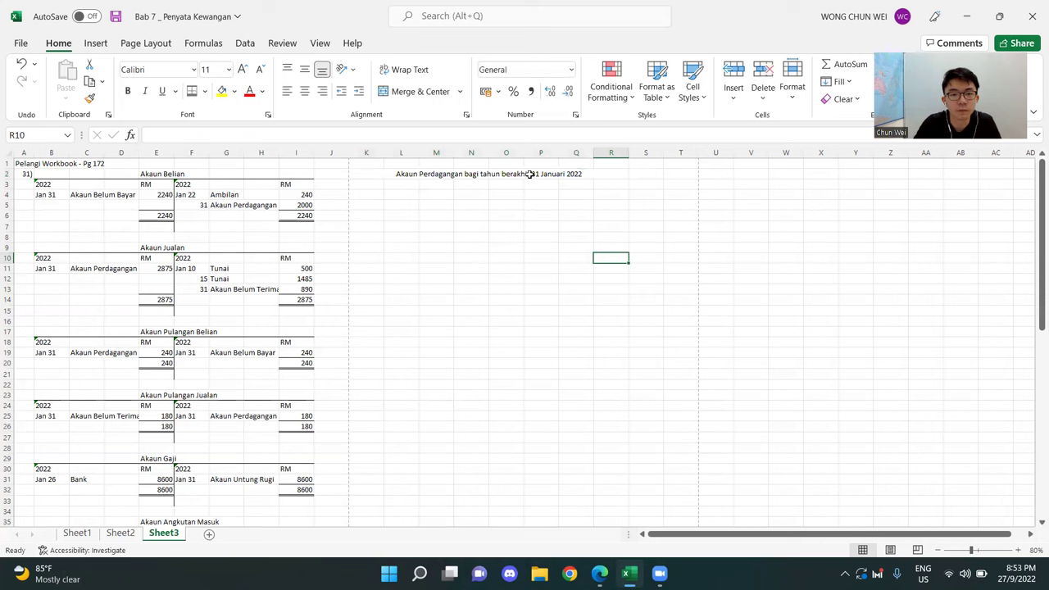
- Form the T-account lines with a bottom border under the title in K2:R2 and a right border along N3:N10
left_click(530, 173)
left_click(205, 91)
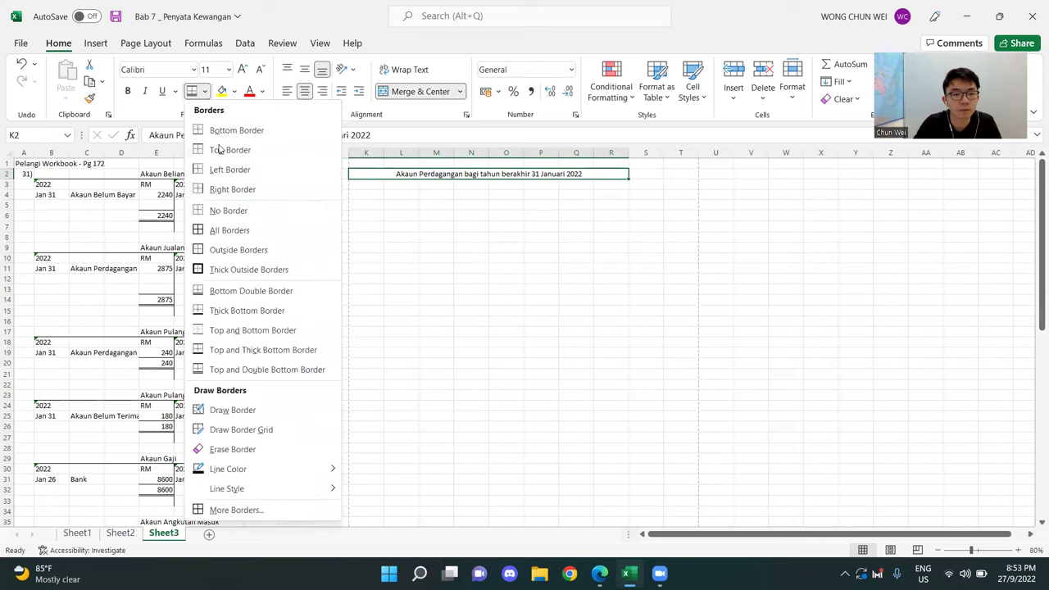
left_click(236, 130)
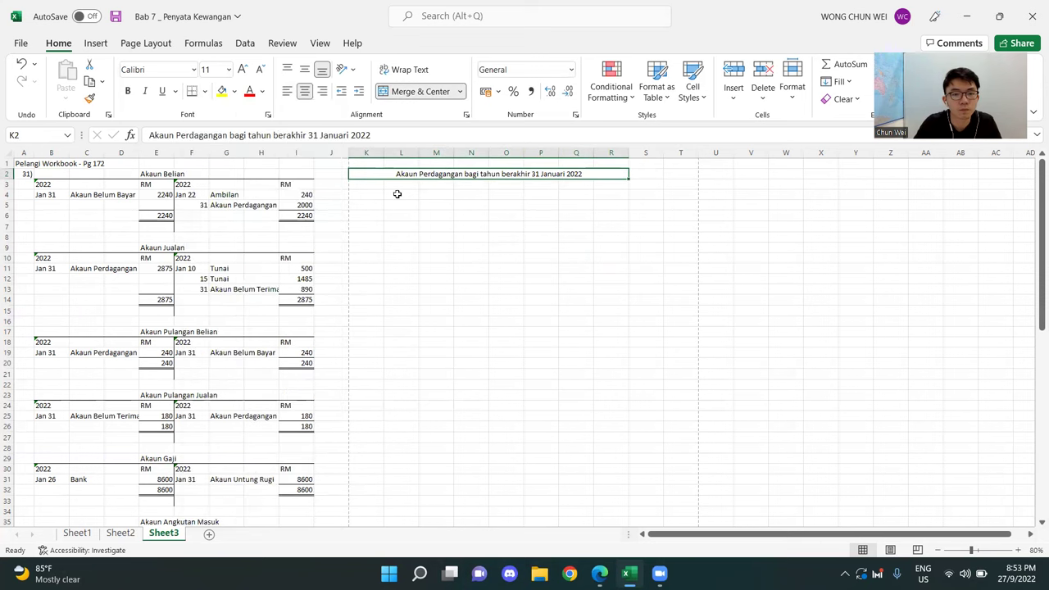
left_click(541, 268)
left_click_drag(473, 185, 471, 259)
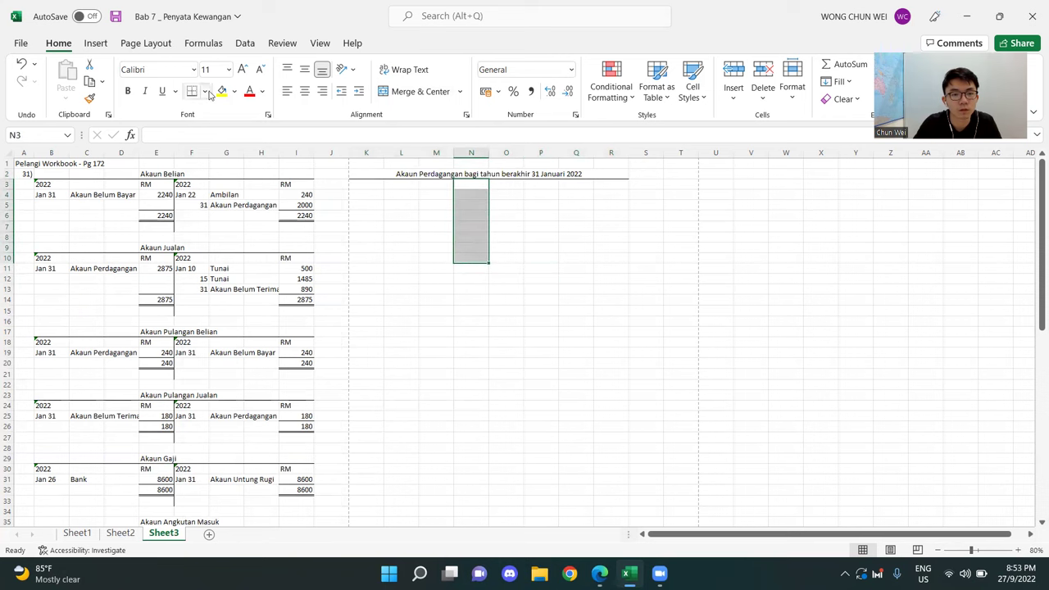
left_click(205, 91)
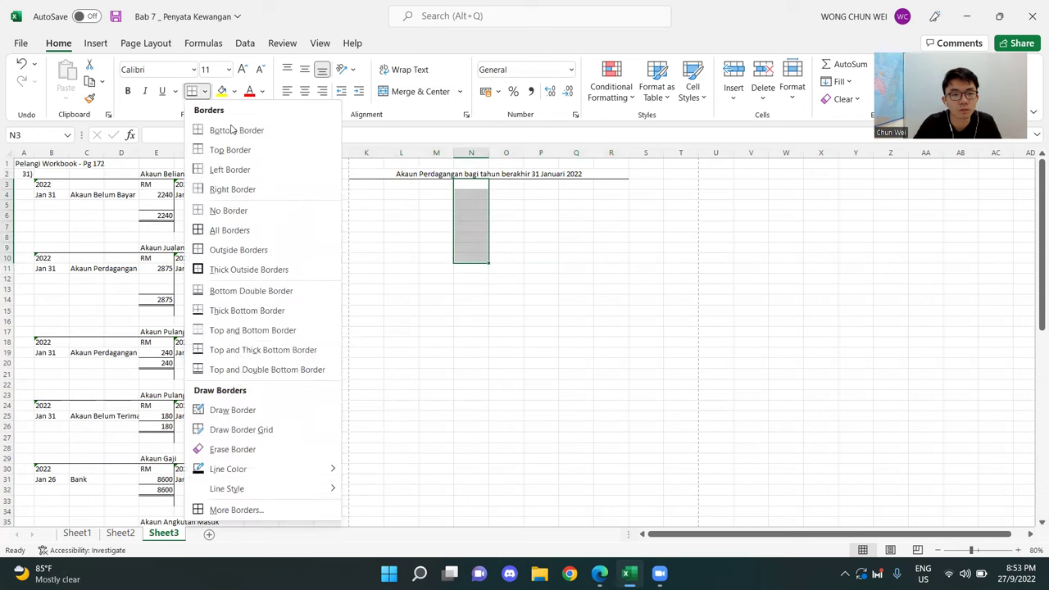
left_click(473, 196)
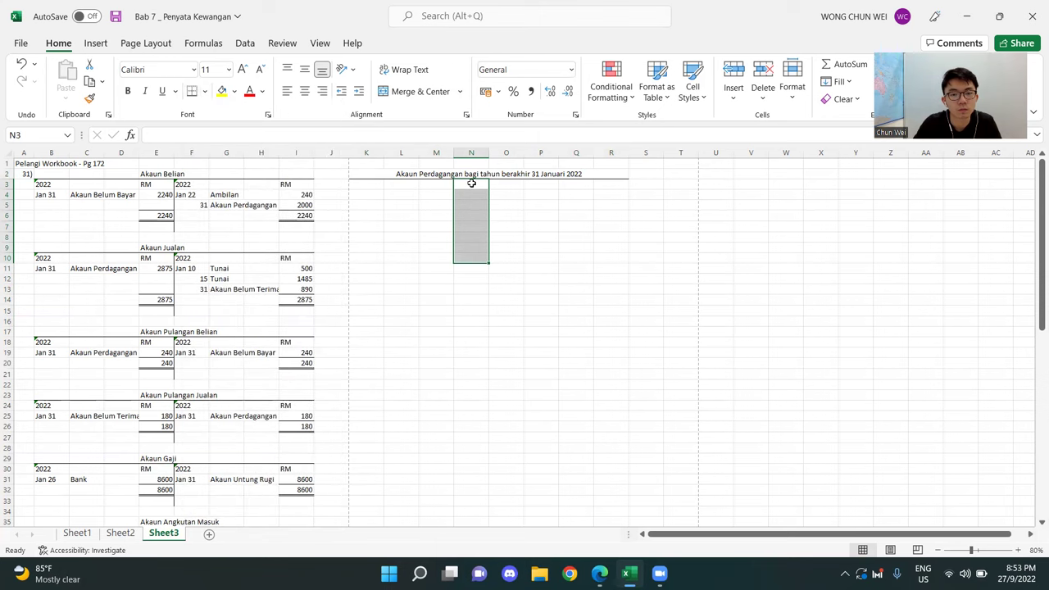
left_click(205, 91)
left_click(231, 190)
left_click(618, 331)
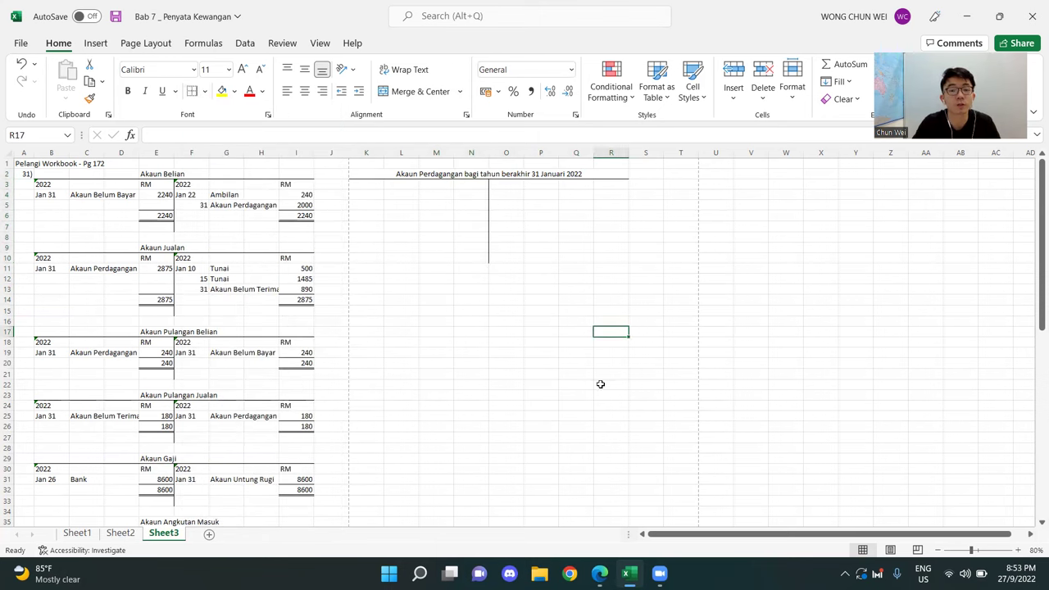
- Enter the column heading RM in N3 and R3 for both sides of Akaun Perdagangan
left_click(474, 184)
type("RM")
key("Right")
key("Right")
key("Right")
key("Right")
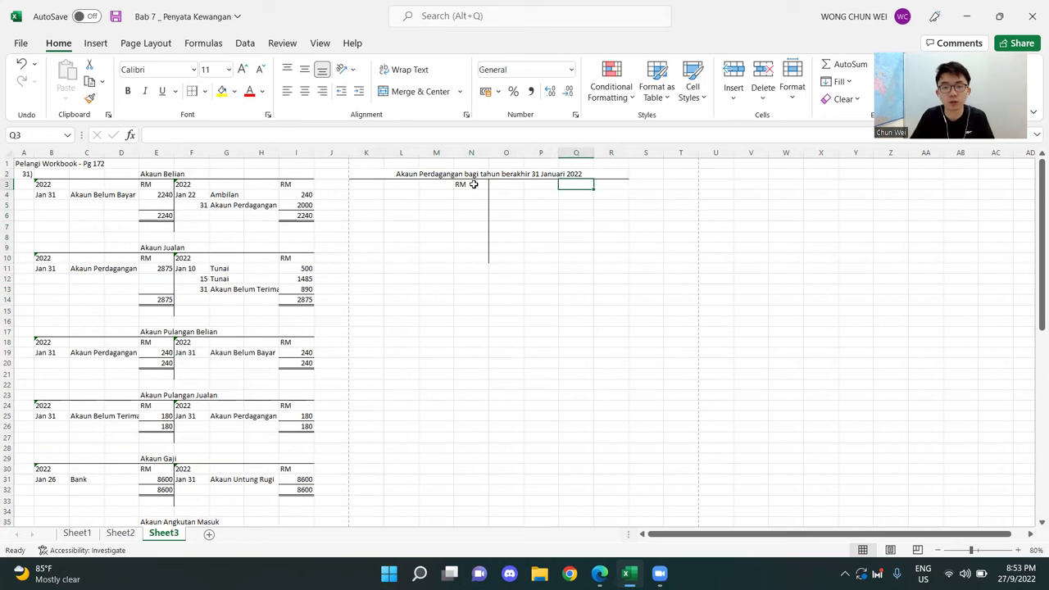
type("RM")
key("Return")
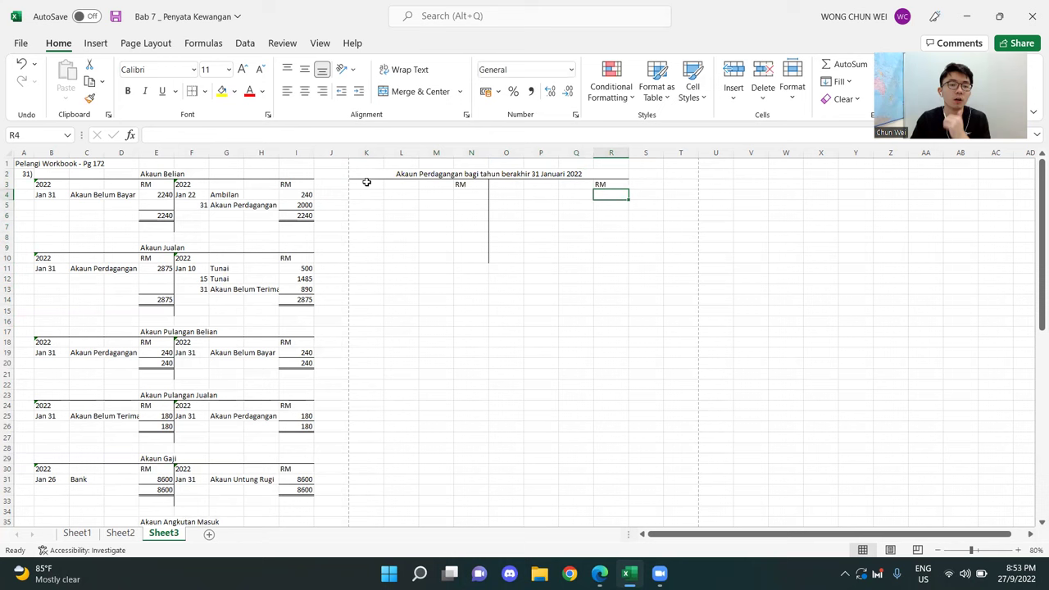
- Examine the Akaun Belian block B2:I7 for the entry closed to Akaun Perdagangan
left_click(143, 194)
mouse_move(54, 174)
left_mouse_down()
mouse_move(168, 174)
mouse_move(251, 189)
mouse_move(299, 212)
mouse_move(299, 225)
left_mouse_up()
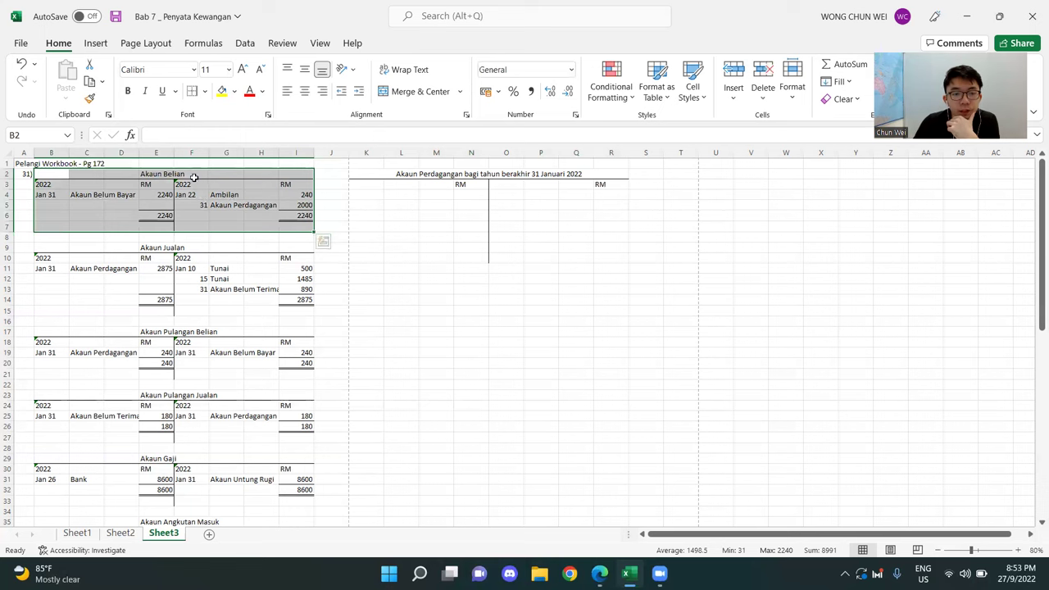
- Examine the Akaun Belian ledger, especially its transfer to Akaun Perdagangan, and the empty debit side of the trading account
left_click_drag(195, 173, 297, 226)
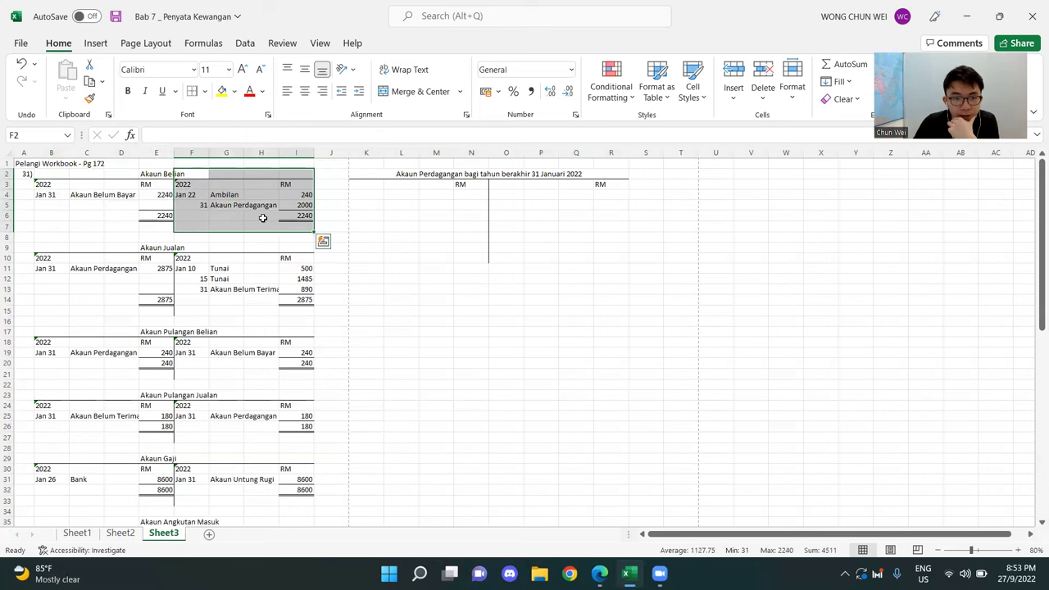
left_click_drag(199, 203, 304, 177)
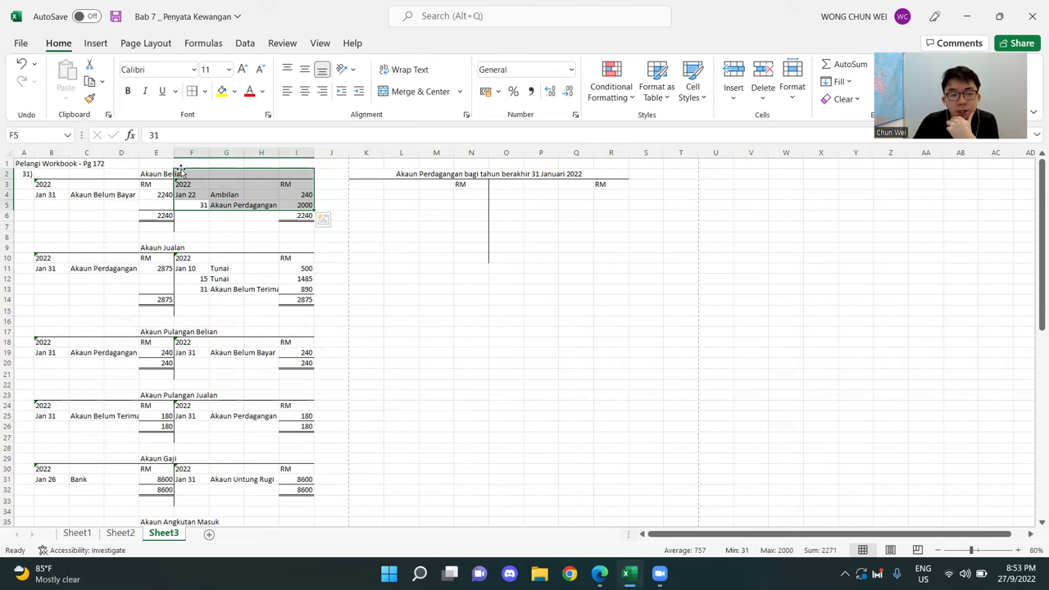
left_click_drag(203, 204, 269, 208)
left_click(434, 236)
left_click_drag(368, 173, 435, 188)
key("Escape")
left_click_drag(360, 192, 484, 196)
- Enter Belian in K4 on the debit side of the Akaun Perdagangan, with the amount 2000 in N4
left_click(363, 195)
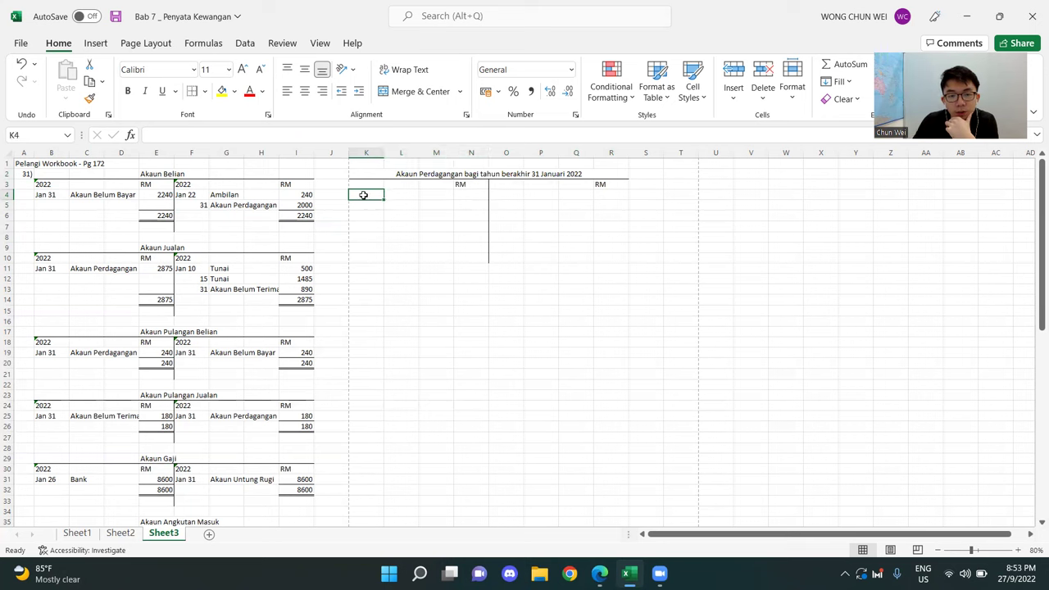
type("Belian\\")
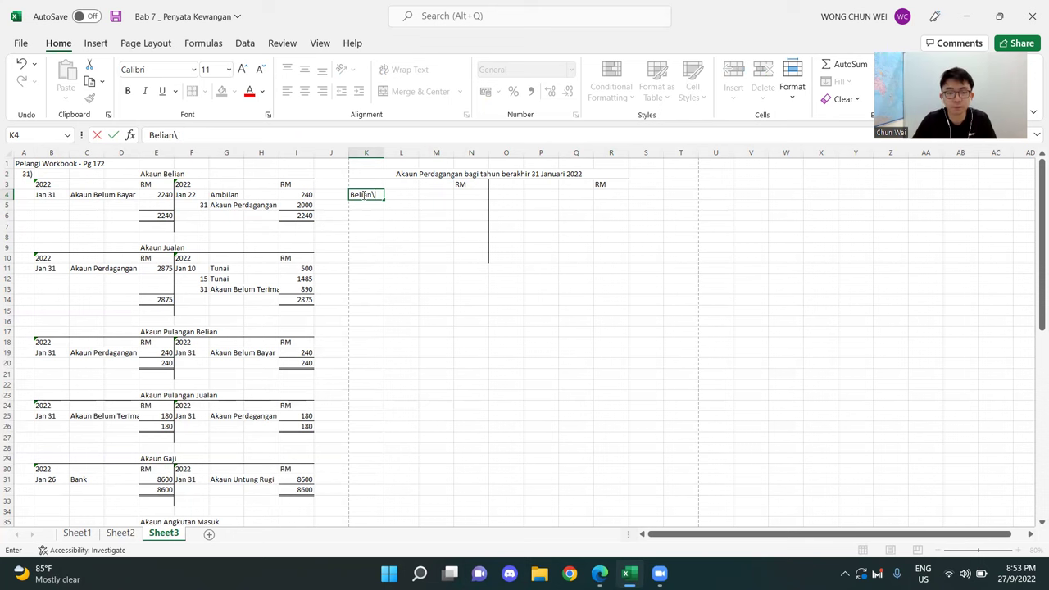
key("Return")
key("Right")
key("Right")
key("Right")
key("Up")
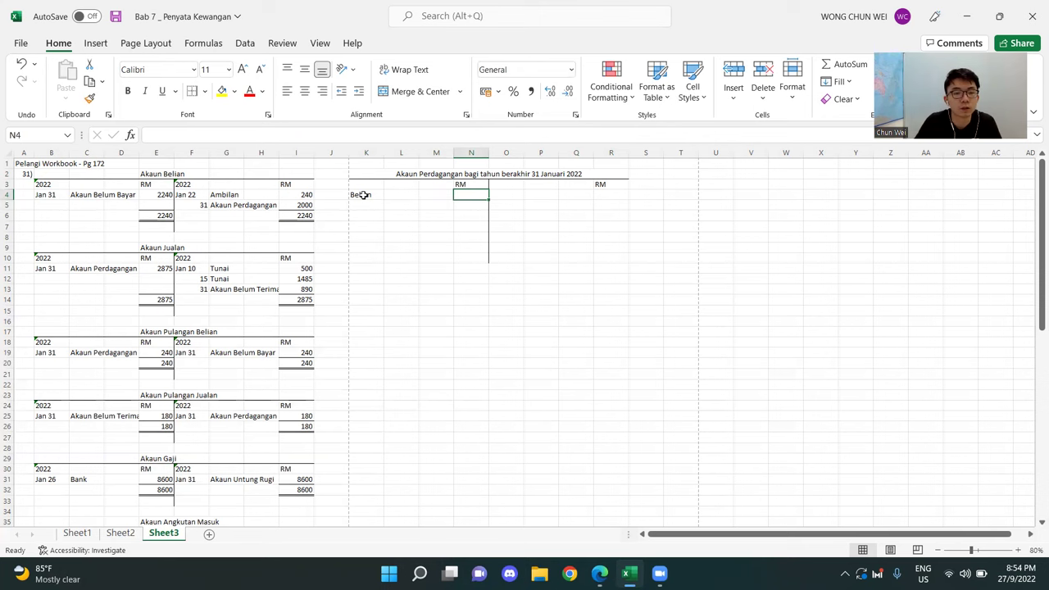
type("2000")
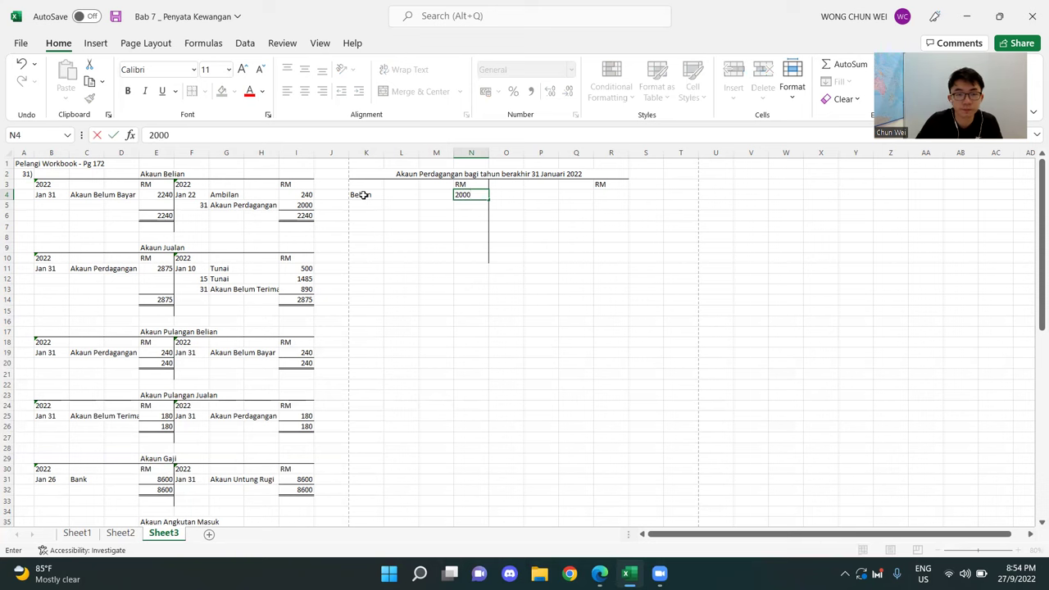
key("Return")
- Move the Belian label and its 2000 amount down two rows, from row 4 to row 6
left_click(394, 270)
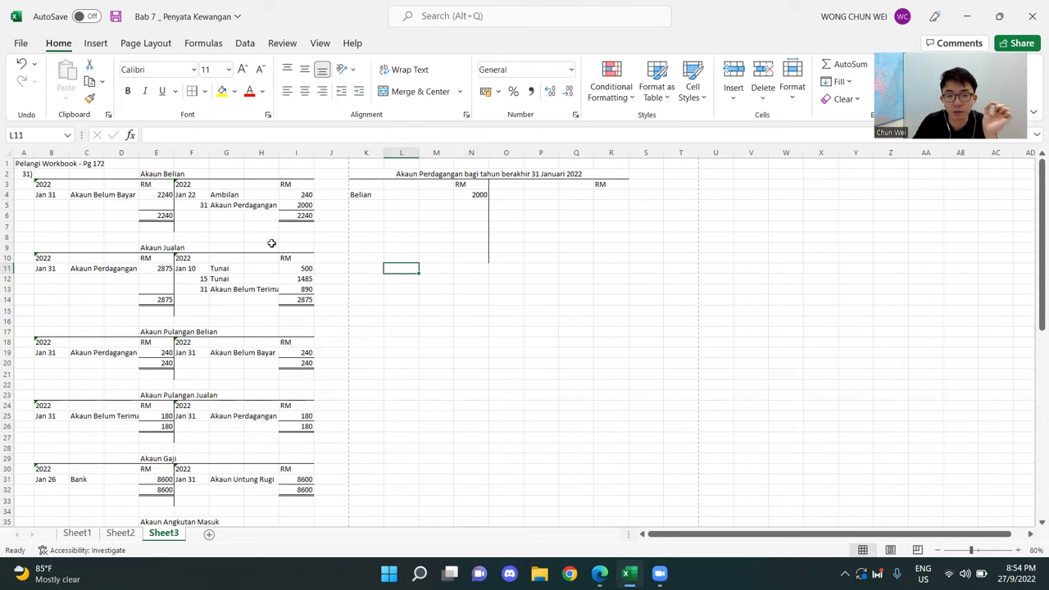
left_click(364, 196)
left_click_drag(368, 200, 386, 225)
left_click(475, 194)
key("ctrl+c")
left_click(473, 215)
key("ctrl+v")
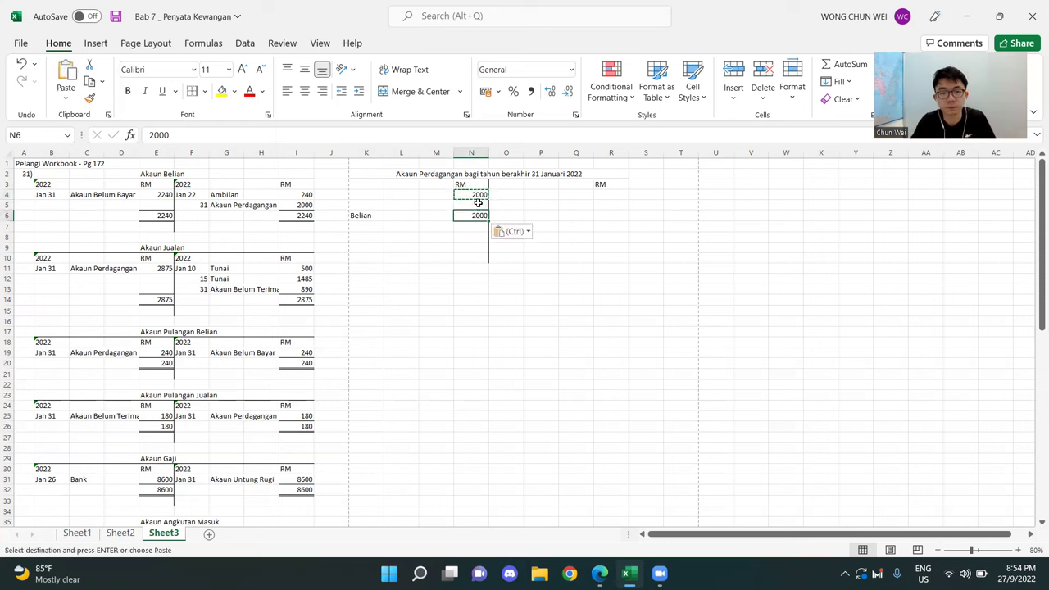
left_click(477, 196)
key("BackSpace")
- Add the underlined heading Kos Jualan in K4, at the start of the trading account's debit side
left_click(370, 194)
type("I")
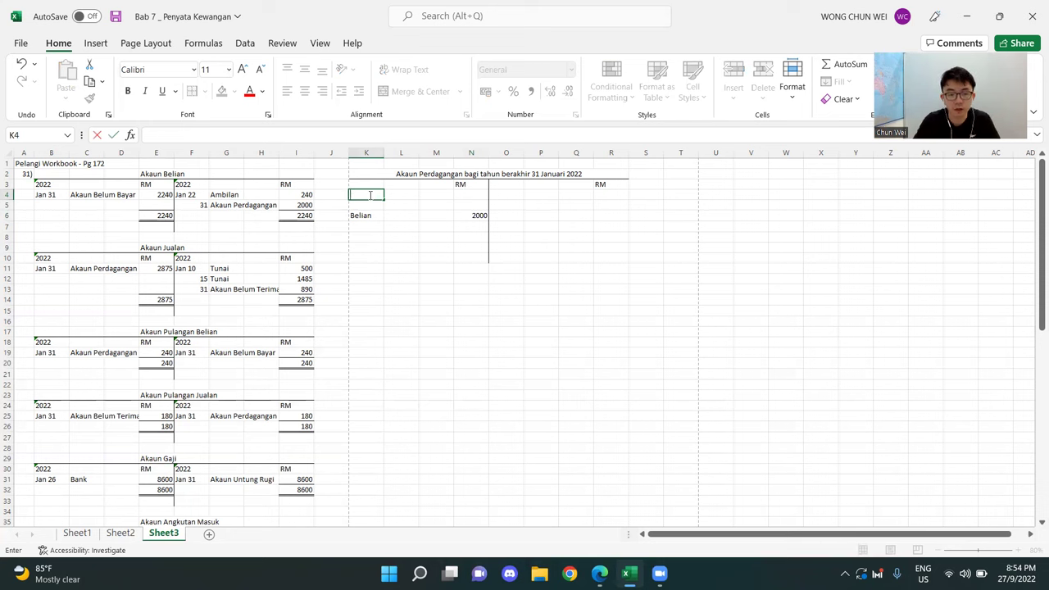
type("os Jualan")
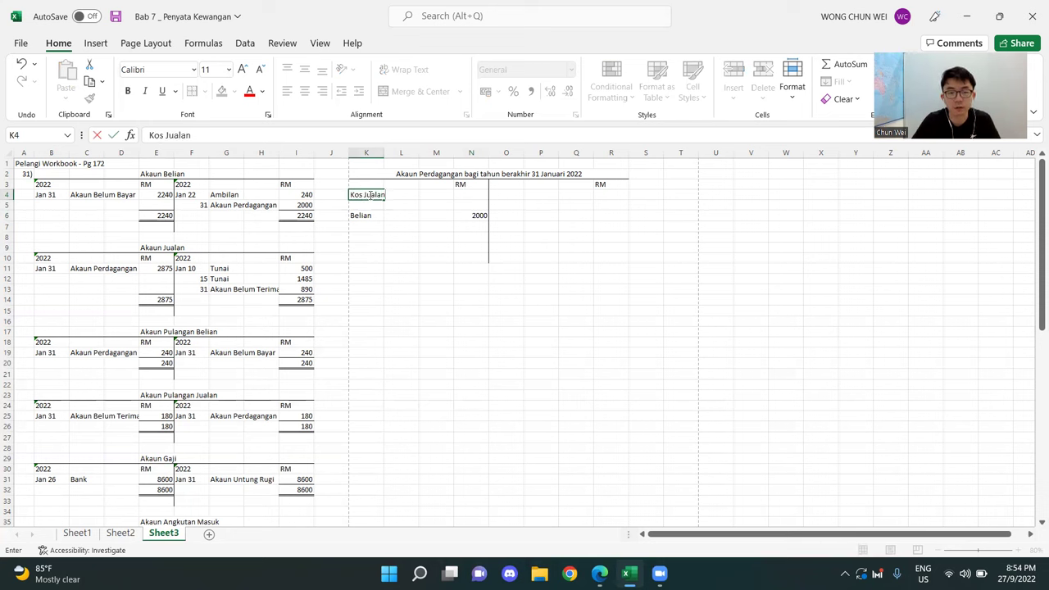
key("ctrl+Return")
key("Down")
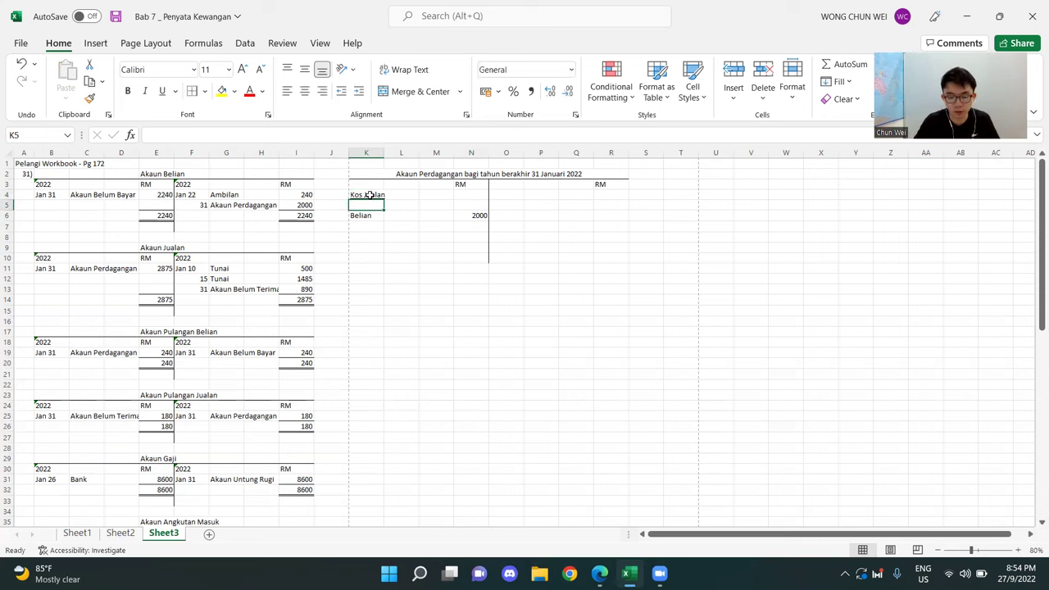
- Enter Inventori Awal in K5 above Belian, with a dash as its amount in N5
type("Invene")
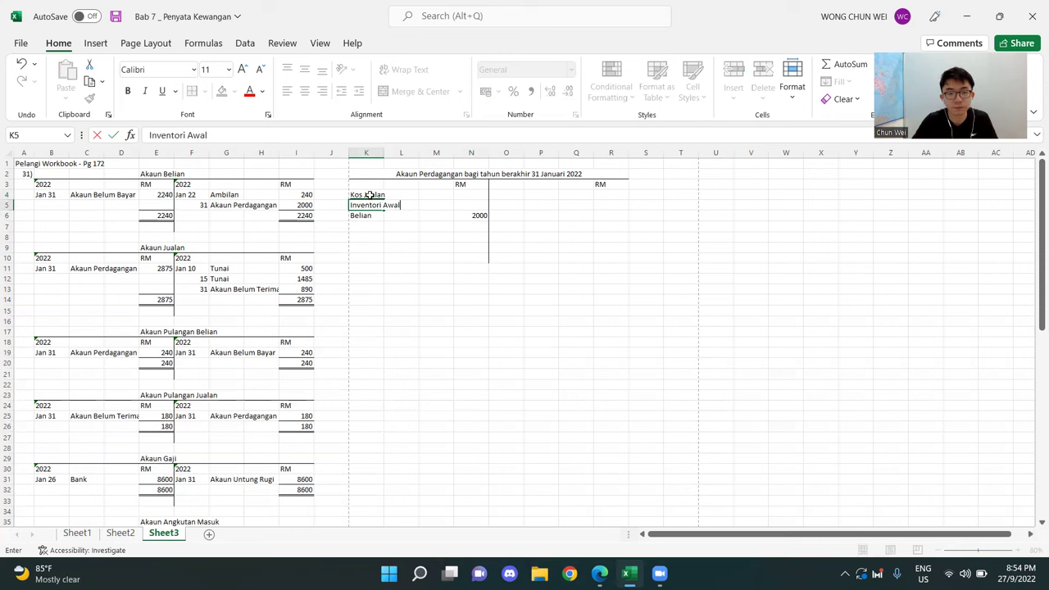
key("Right")
key("Right")
key("Right")
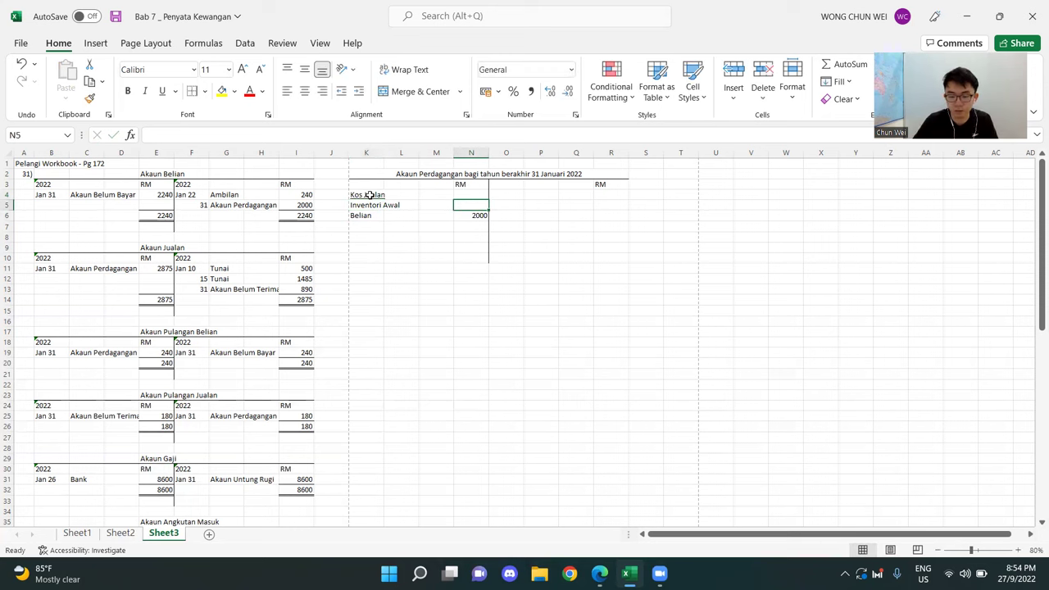
type("-")
key("Return")
left_click(474, 205)
left_click(470, 269)
left_click(360, 214)
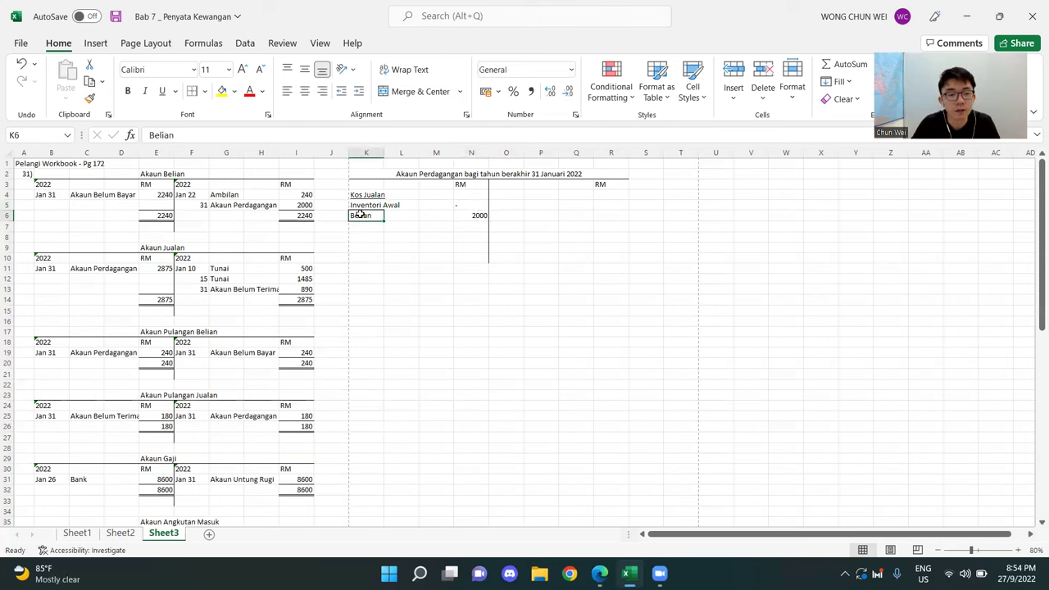
- Examine the Akaun Jualan ledger's transfer to Akaun Perdagangan and the empty credit side of the trading account
left_click_drag(141, 250, 261, 312)
left_click(90, 289)
left_click_drag(75, 270, 157, 246)
left_click(100, 280)
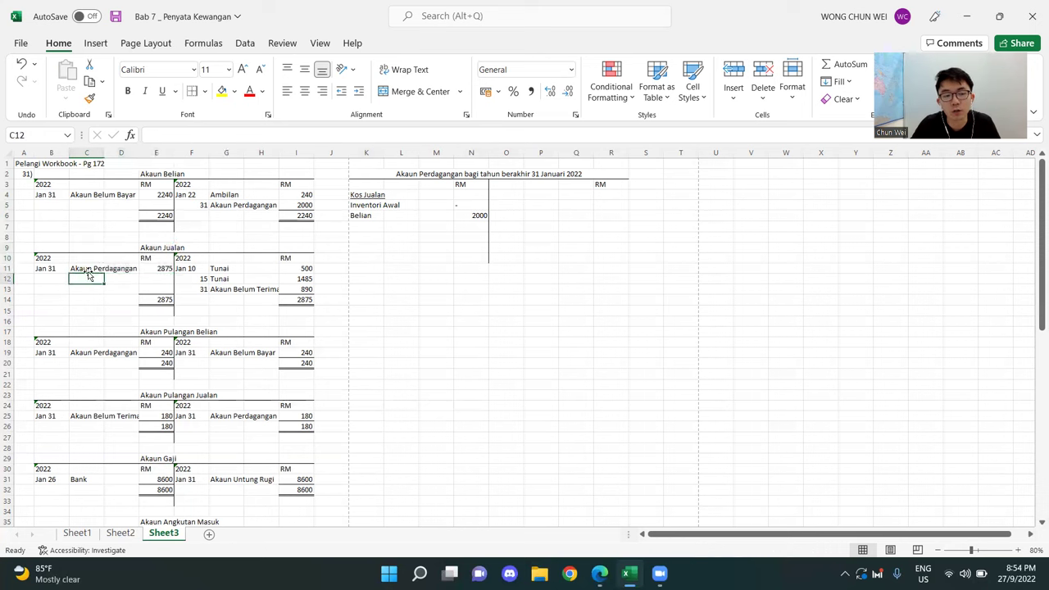
left_click(505, 278)
left_click_drag(506, 172, 541, 234)
left_click(529, 237)
left_click(515, 189)
left_click_drag(514, 189, 611, 300)
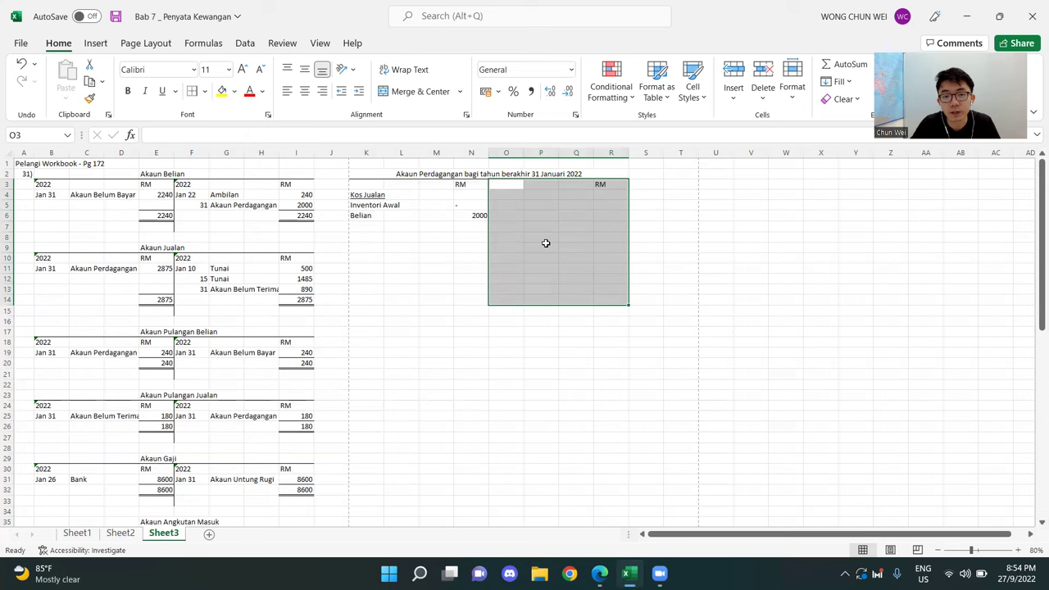
- Enter Jualan in O4 on the trading account's credit side, with the amount 2875 in R4
left_click(513, 195)
type("Jualan")
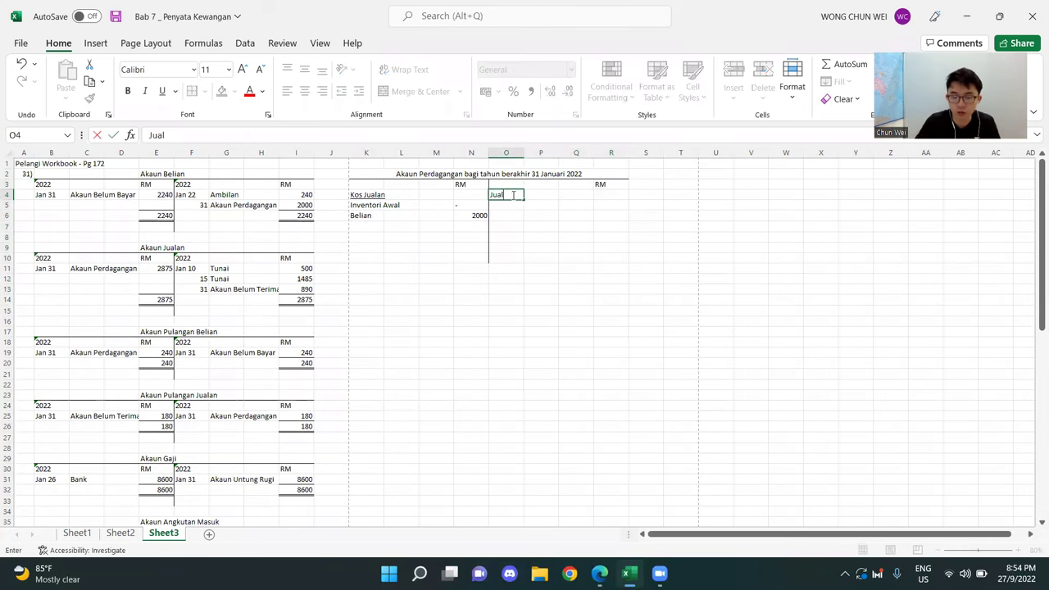
key("Return")
key("Right")
key("Right")
key("Right")
key("Up")
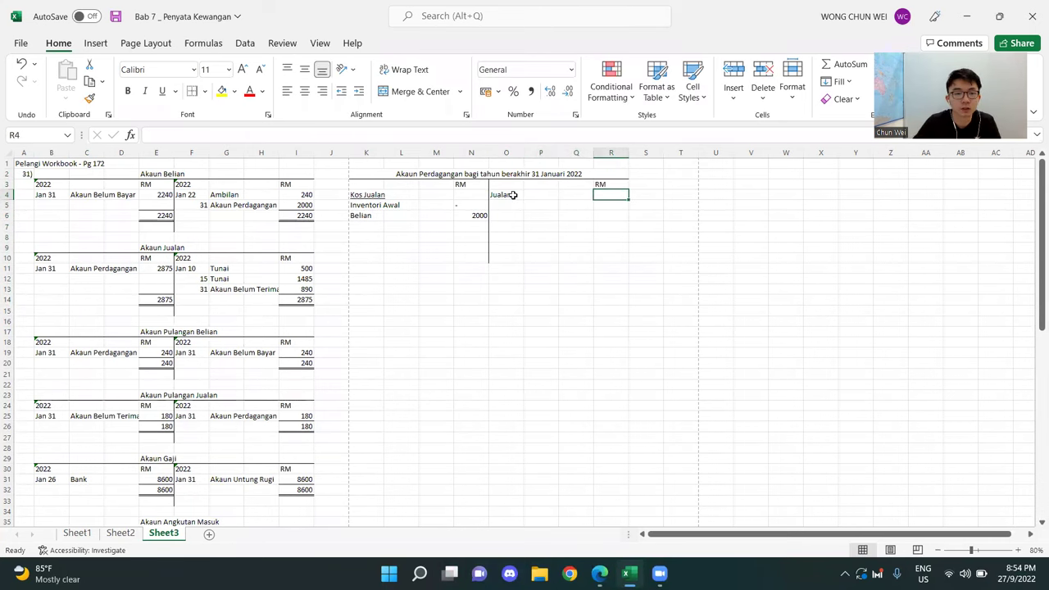
left_click(145, 271)
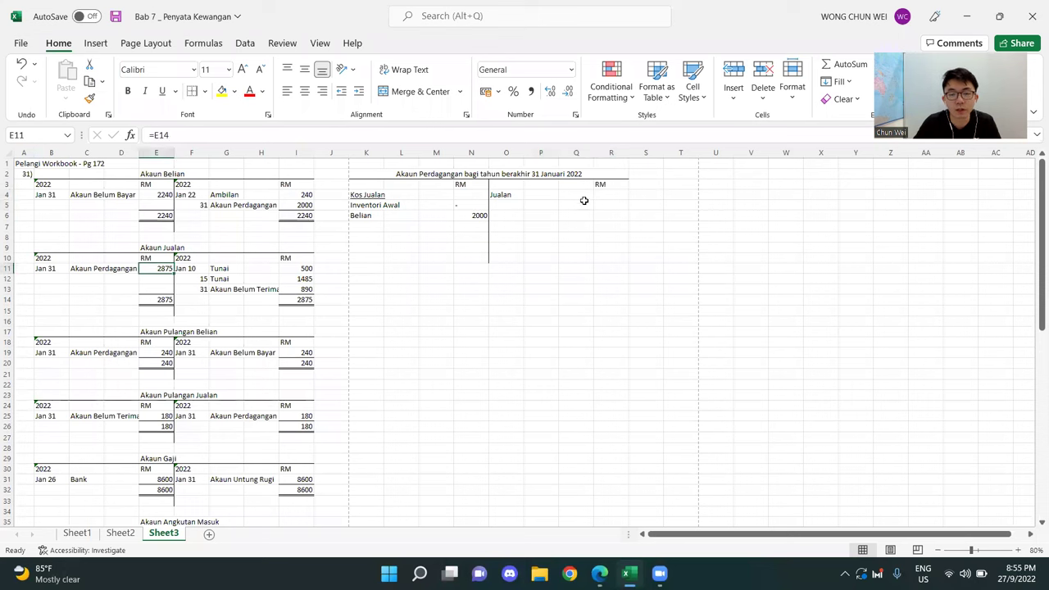
left_click(614, 196)
type("2875")
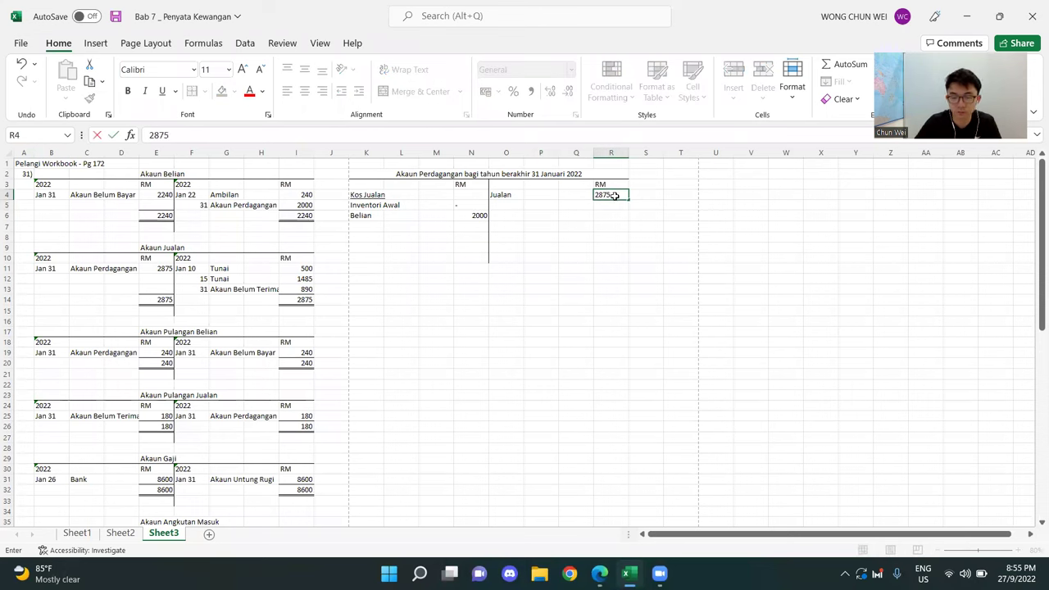
key("Return")
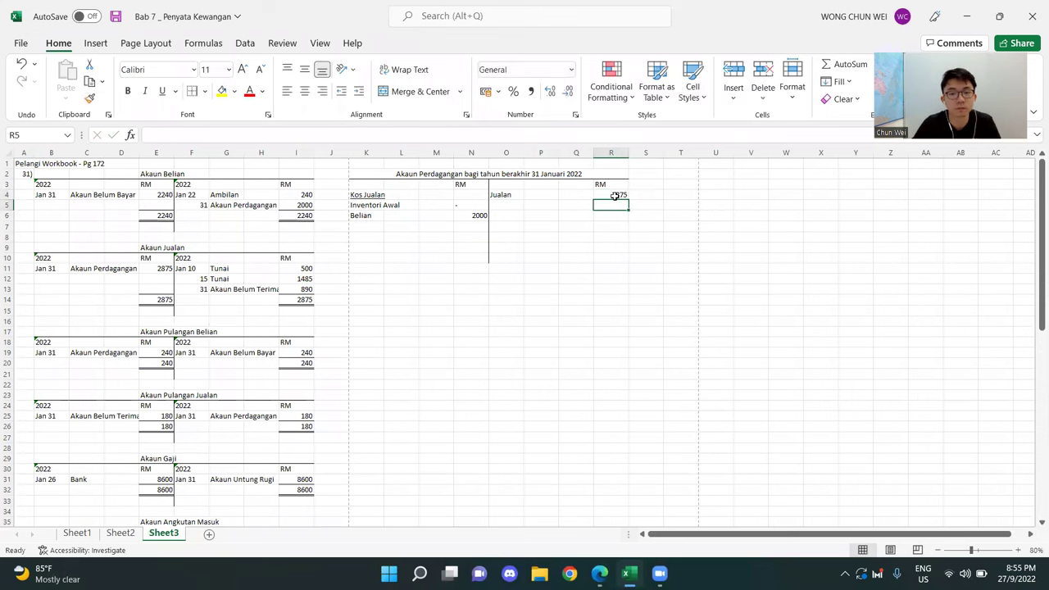
left_click(530, 313)
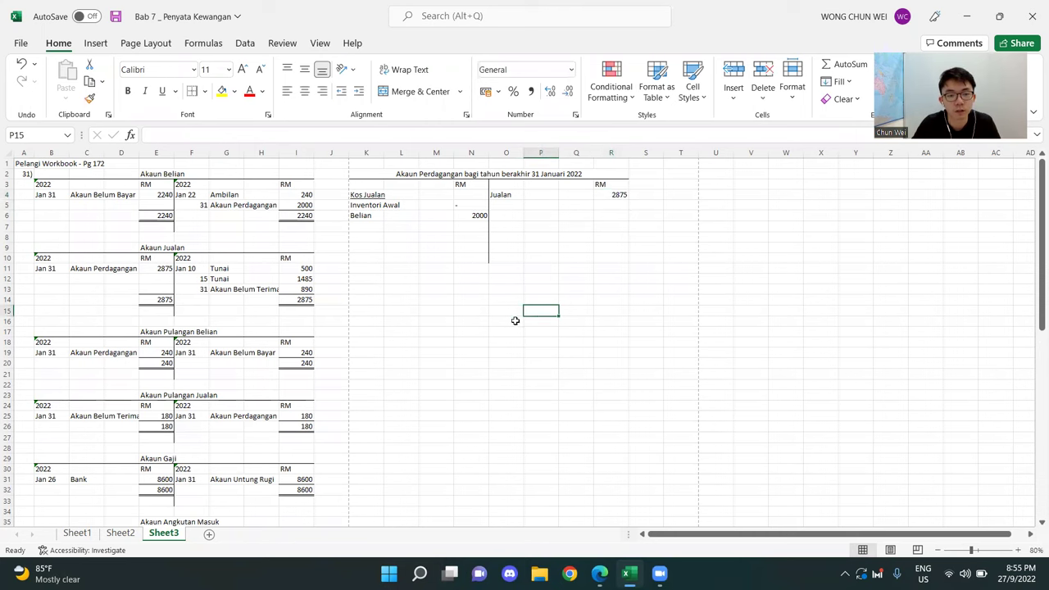
- From the Akaun Pulangan Belian ledger, enter Pulangan Belian in O5 of the trading account, with the amount 240 in R5
left_click(161, 299)
scroll(172, 304, "down", 1)
scroll(172, 305, "up", 1)
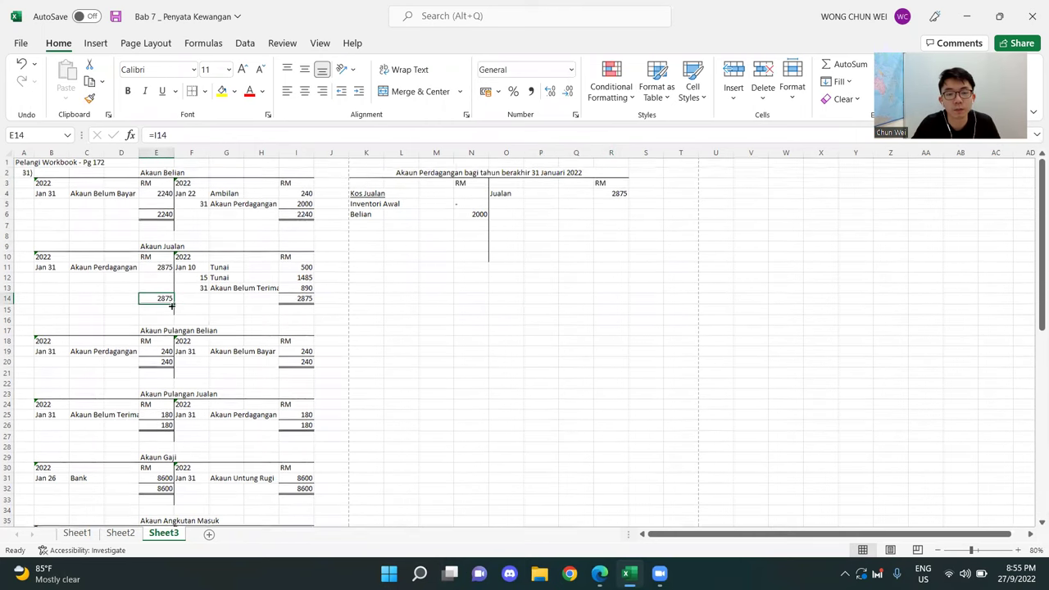
left_click(119, 353)
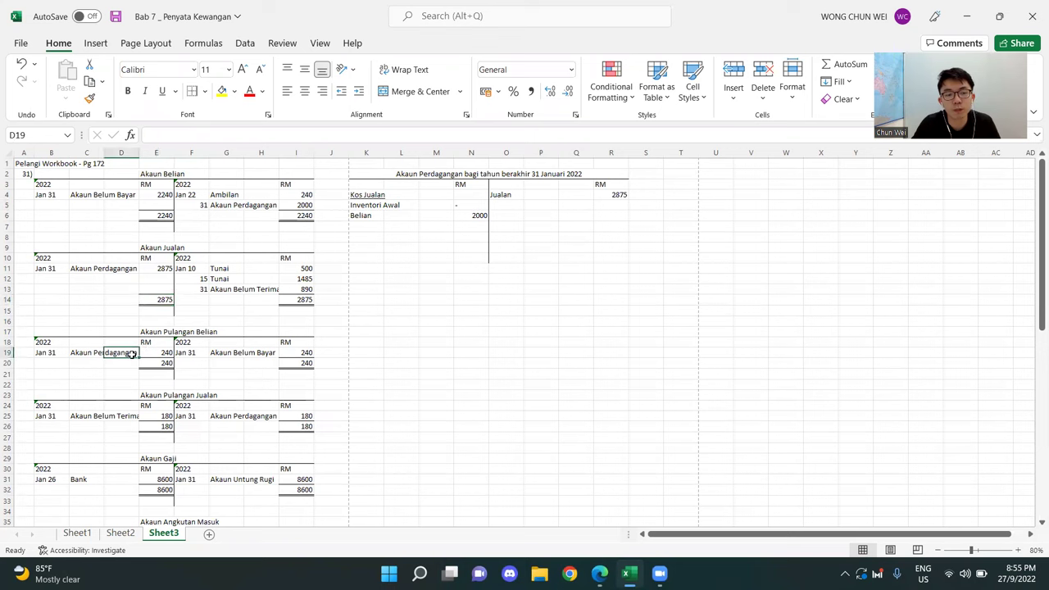
left_click_drag(154, 352, 48, 319)
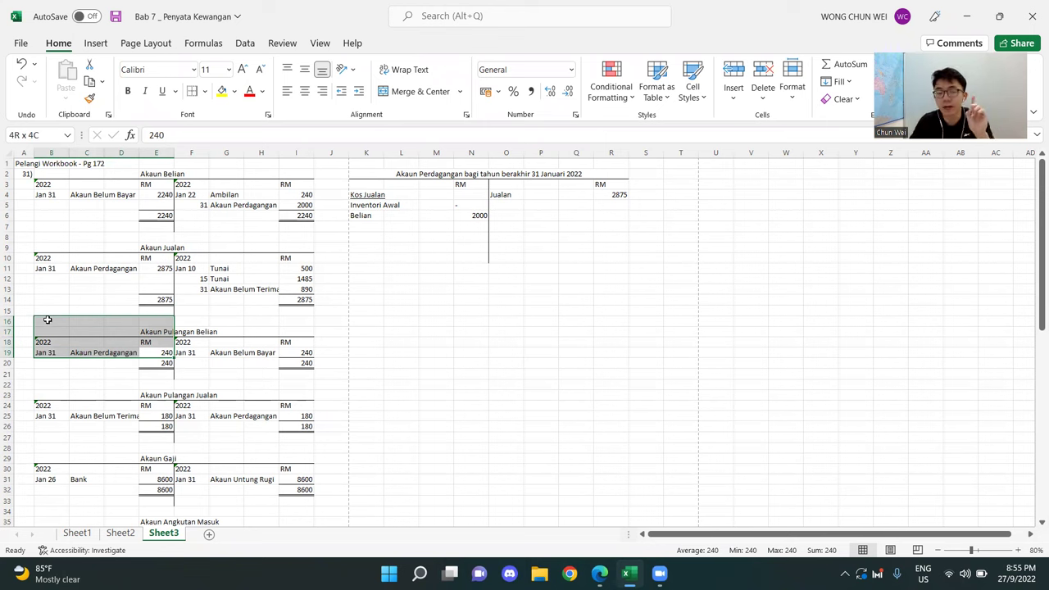
left_click(785, 331)
left_click(508, 213)
left_click(508, 206)
type("Pulangan Bel")
key("Return")
key("Right")
key("Right")
key("Right")
key("Up")
type("240")
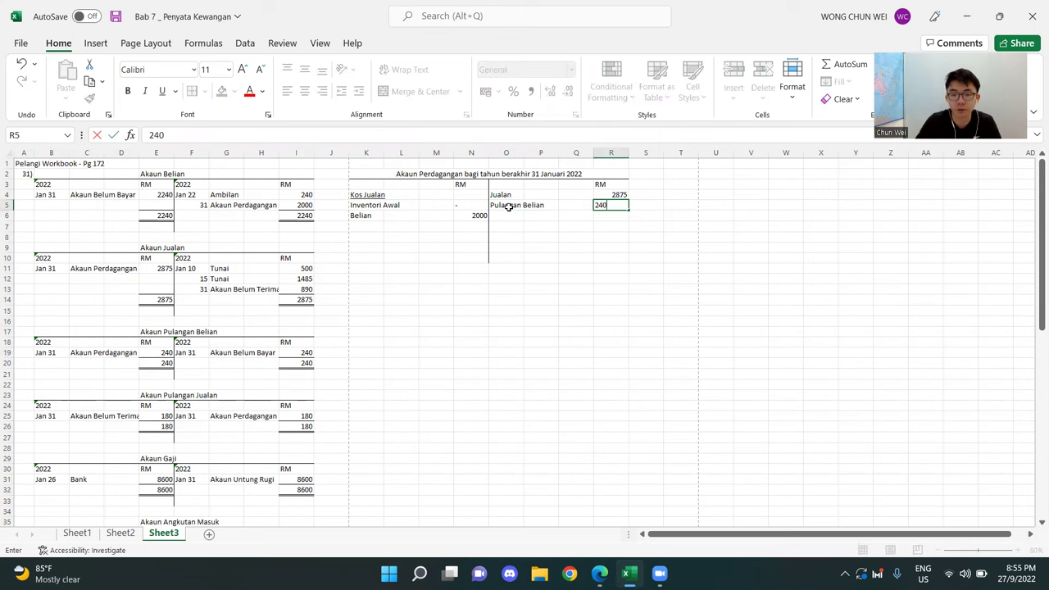
key("Return")
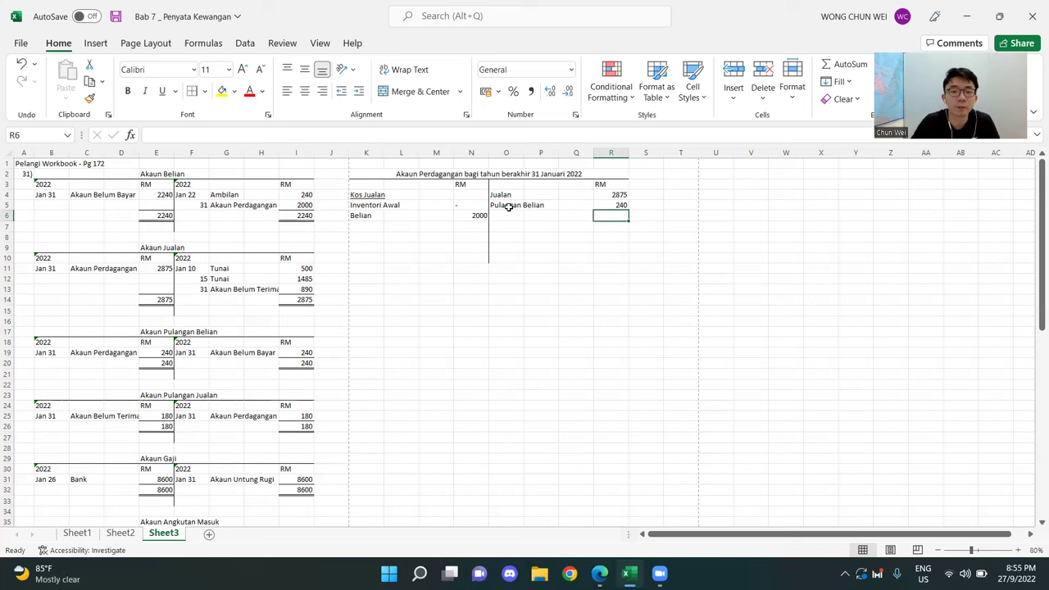
- Sum the Jualan and Pulangan Belian amounts in R6
left_click_drag(498, 195, 613, 212)
left_click(616, 248)
key("alt+equal")
left_click(609, 303)
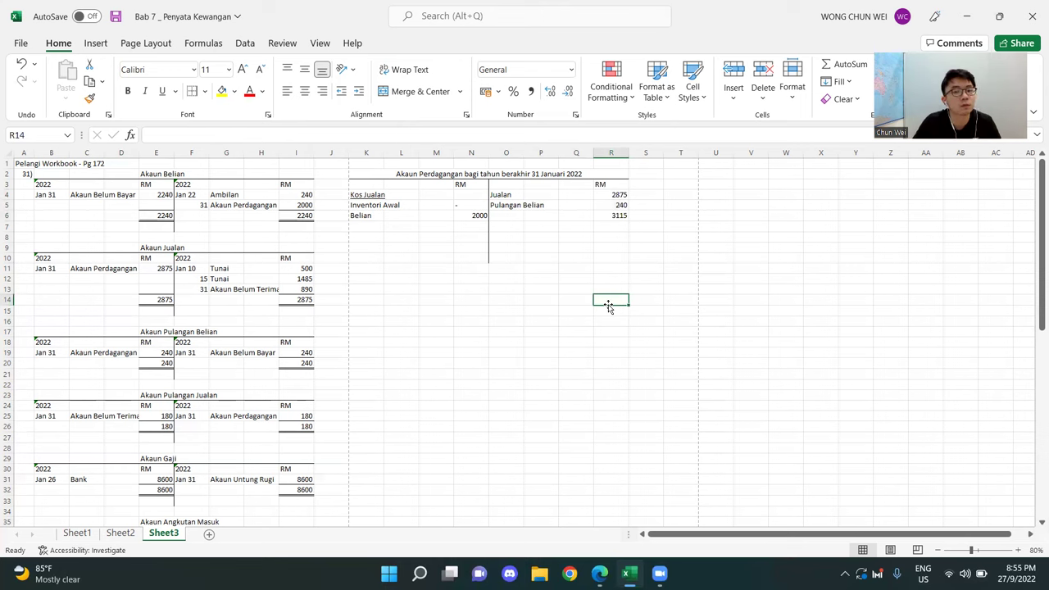
- Enter the label (-) Pulangan Belian in K7, below Belian on the debit side
left_click(513, 194)
left_click(513, 205)
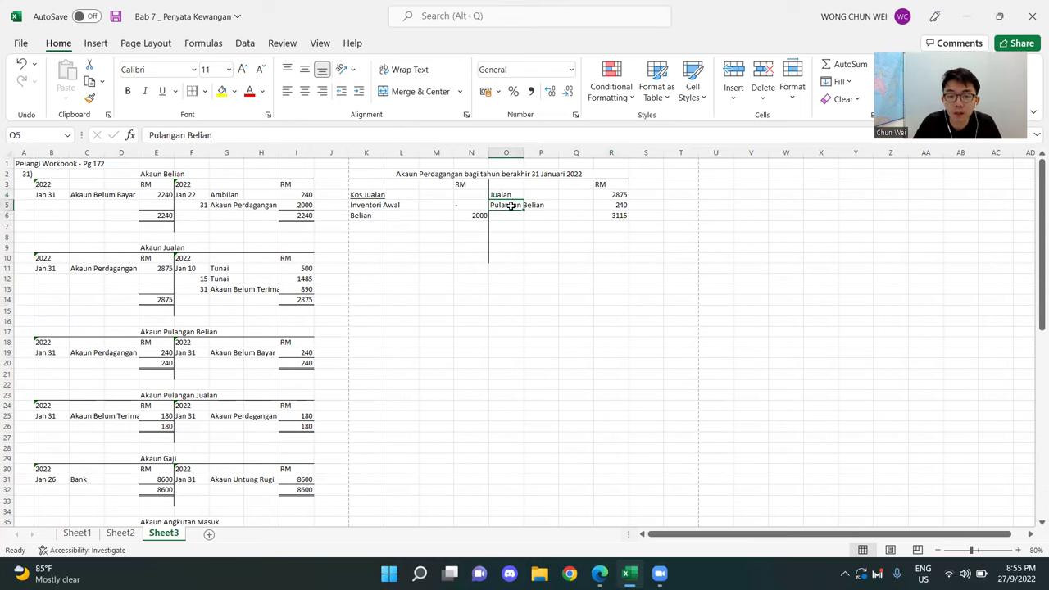
left_click(352, 226)
left_click(516, 205)
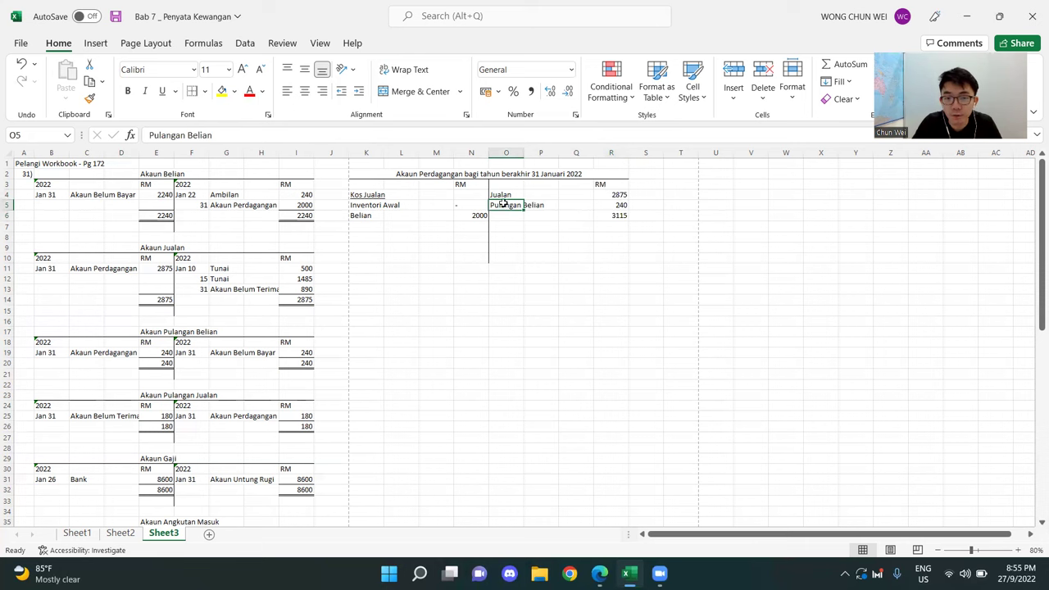
left_click(365, 226)
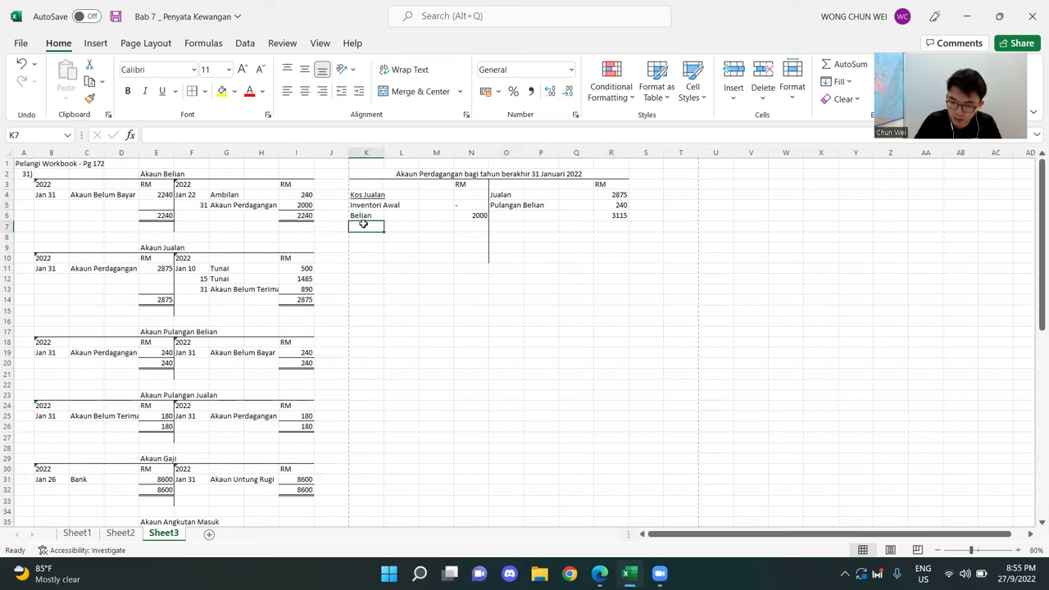
type("'(-) Pulangan Belian")
key("Return")
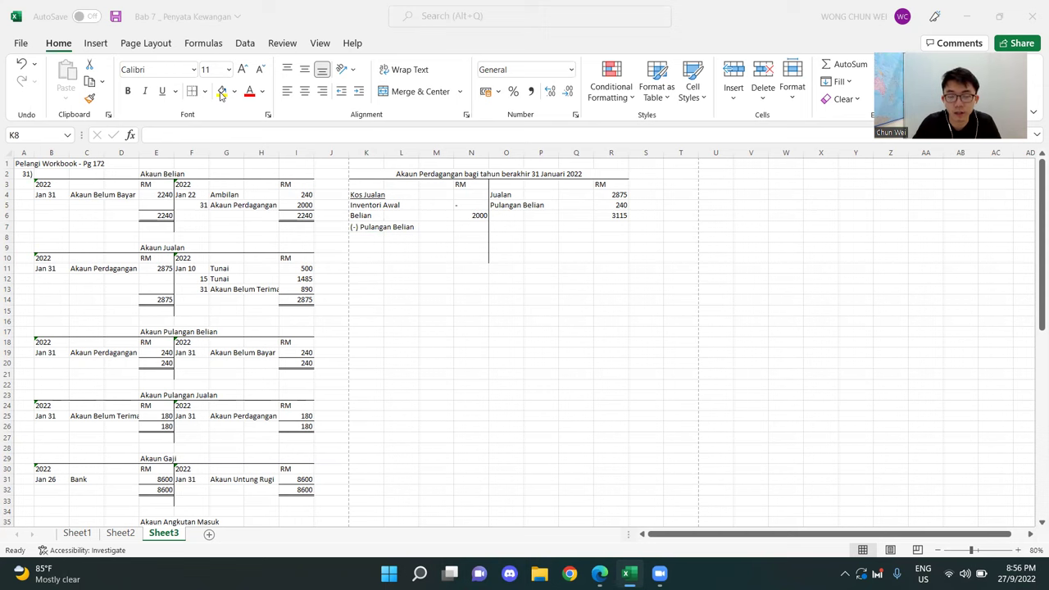
- Clear the Inventori Awal label and its dash from row 5 of the trading account
left_click_drag(356, 206, 463, 201)
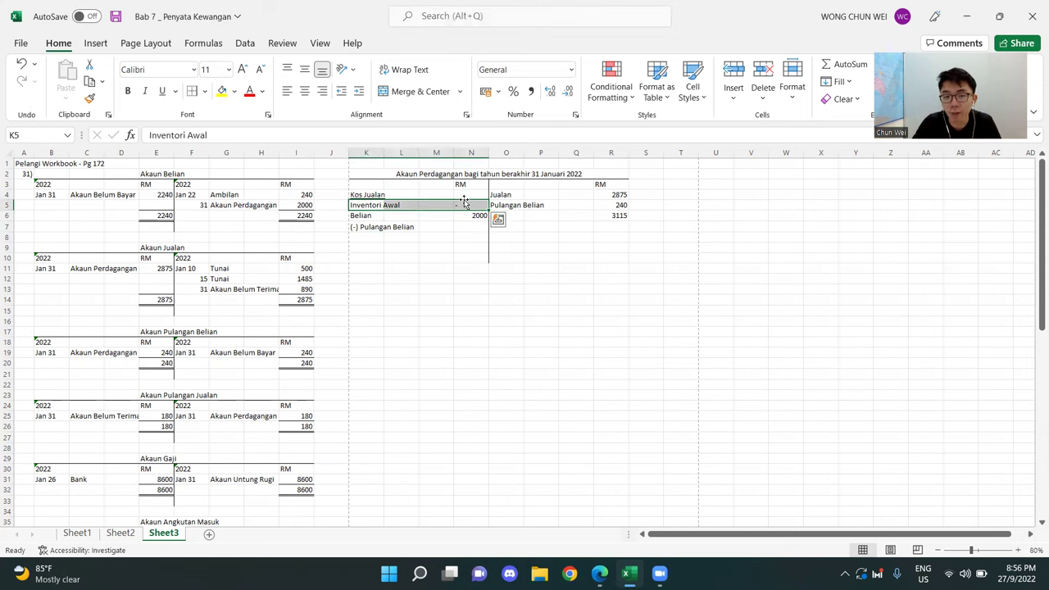
key("Delete")
left_click(434, 268)
- Move Belian, its 2000 amount and (-) Pulangan Belian up one row, directly under Kos Jualan, and clear K7:L7
left_click_drag(368, 215, 471, 225)
key("ctrl+x")
left_click(379, 204)
key("ctrl+v")
left_click(403, 297)
left_click_drag(366, 227, 405, 224)
key("Delete")
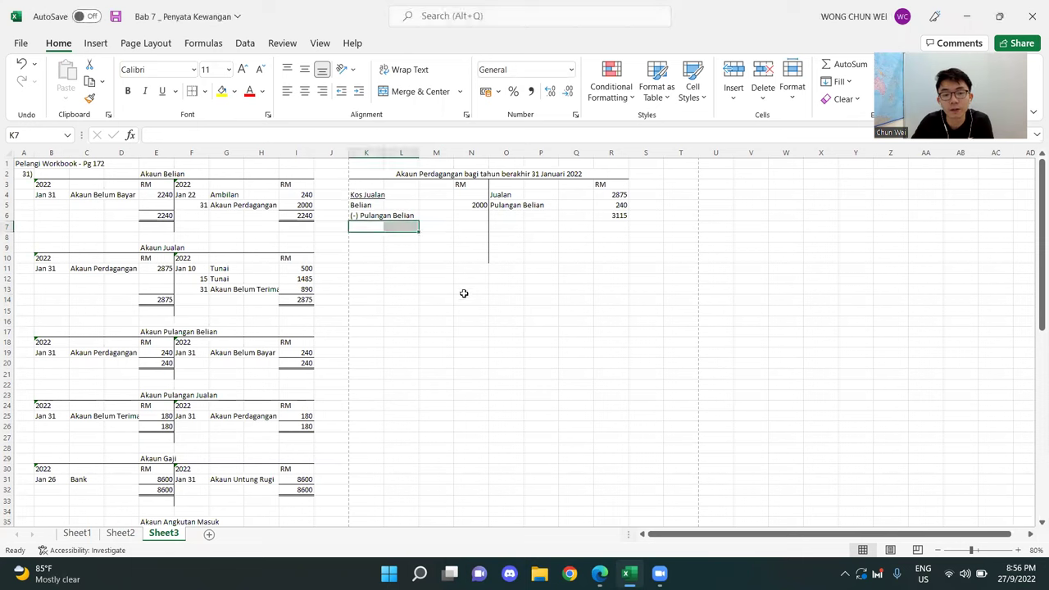
left_click(434, 287)
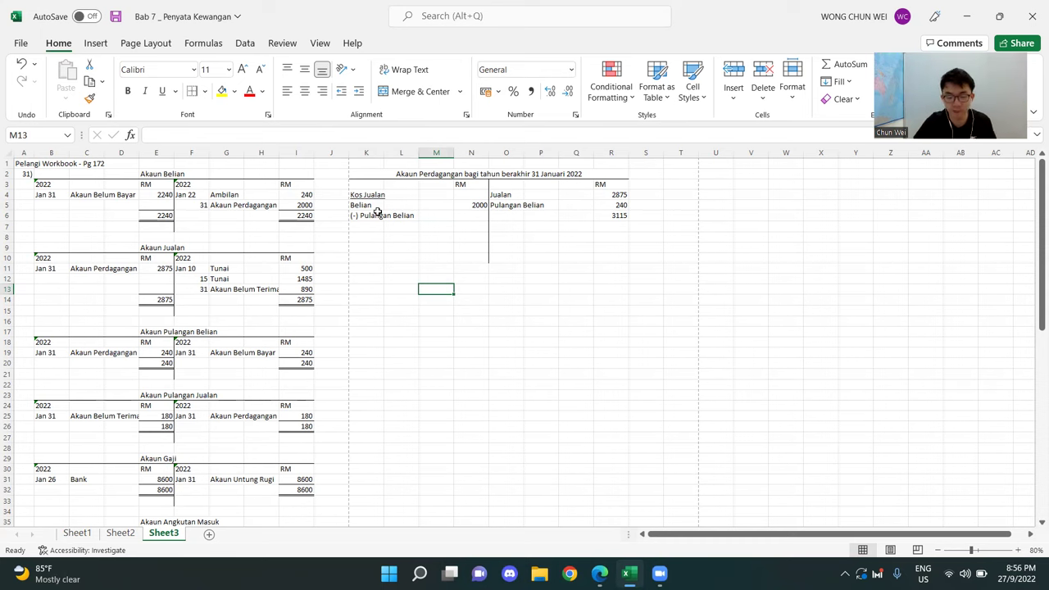
- Enter (240) in N6 as the amount for (-) Pulangan Belian on the debit side
key("super+Down")
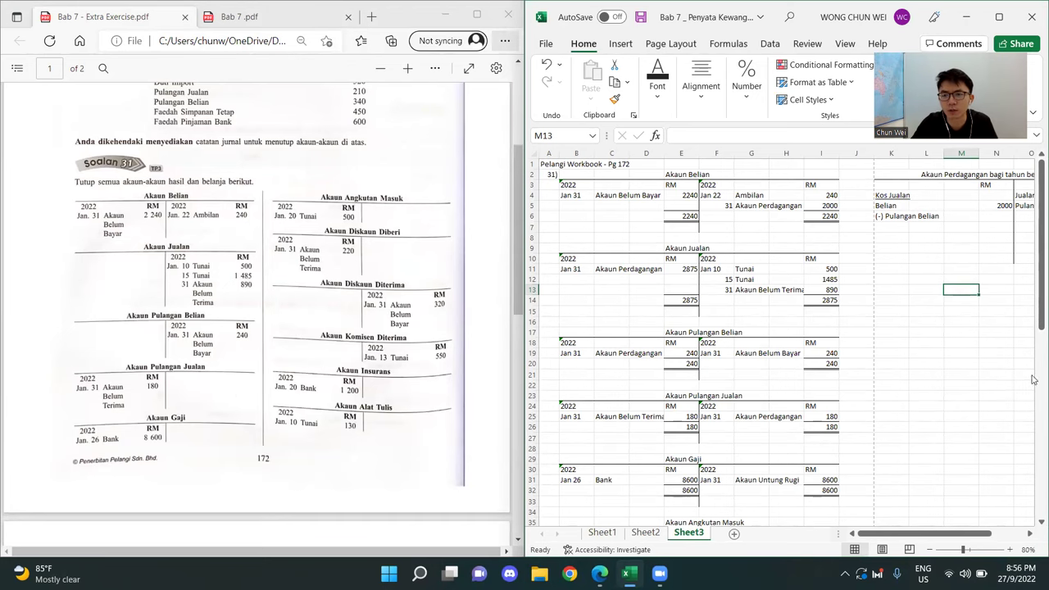
left_click_drag(948, 540, 981, 541)
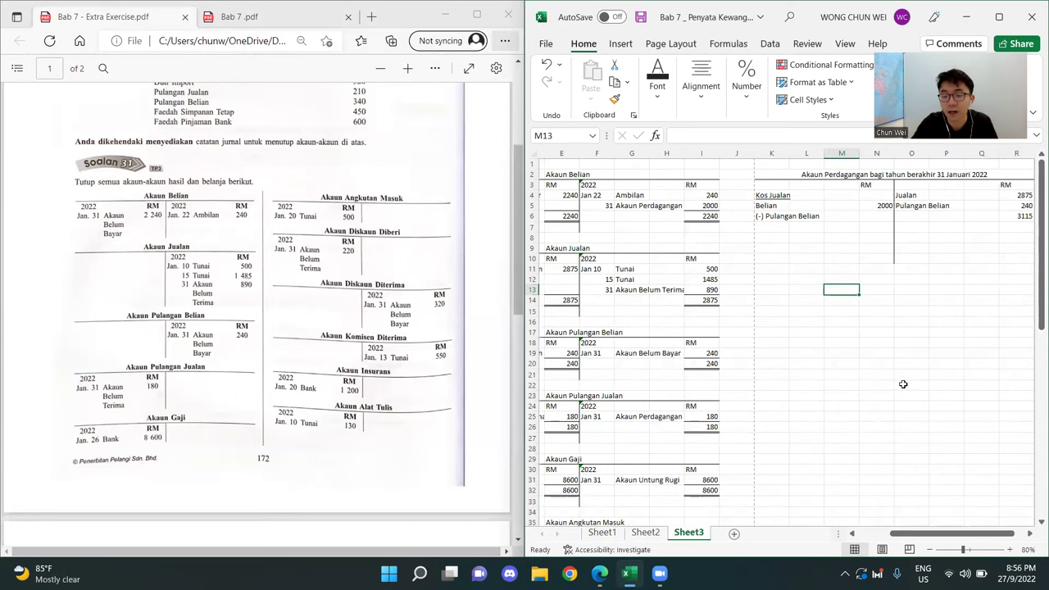
left_click_drag(770, 205, 858, 211)
left_click(876, 300)
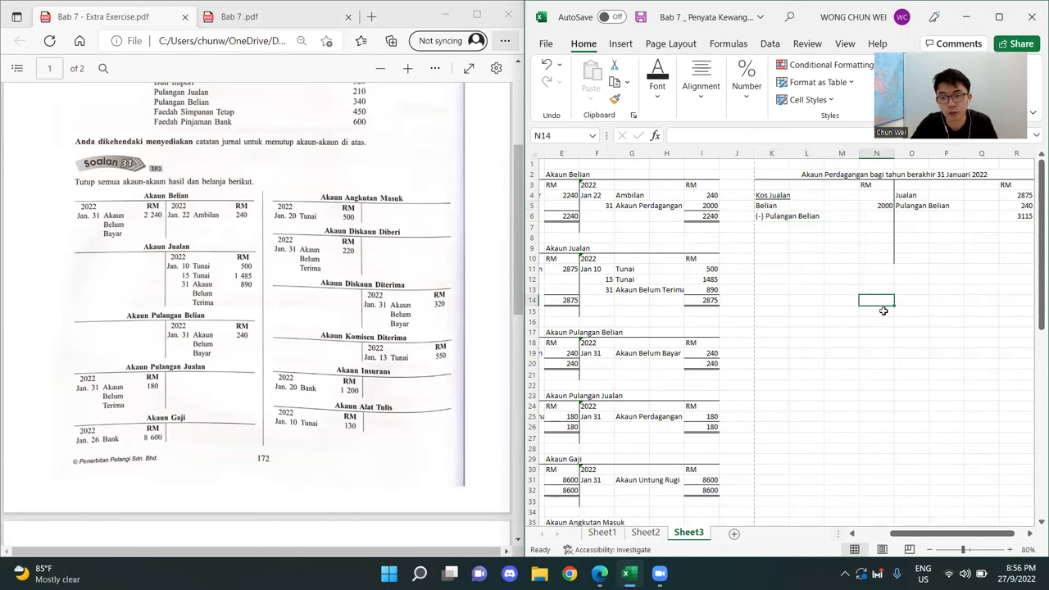
left_click_drag(976, 539, 982, 539)
left_click(889, 297)
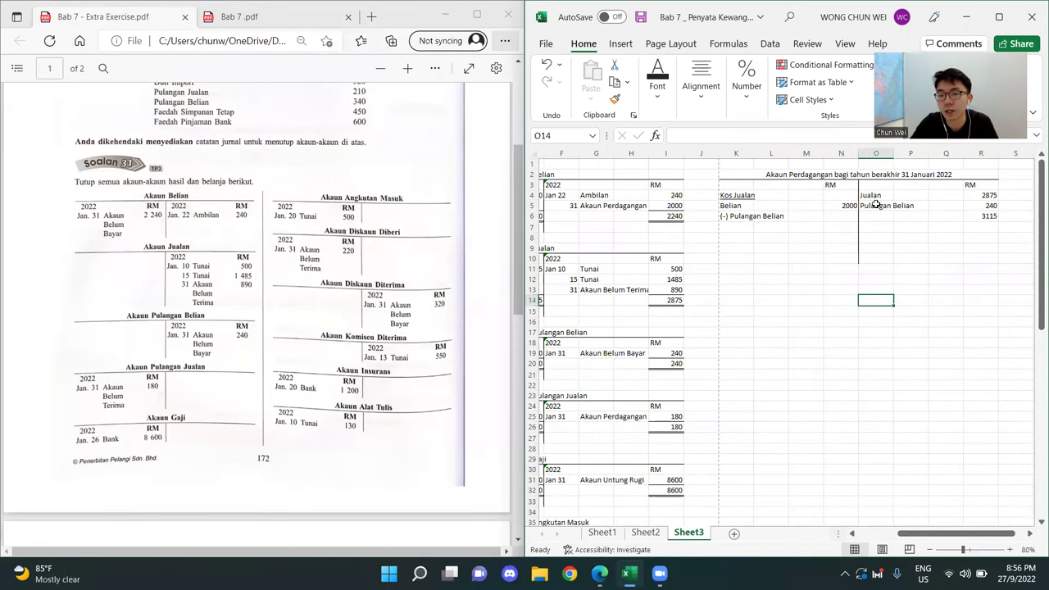
left_click_drag(875, 205, 983, 214)
left_click(836, 216)
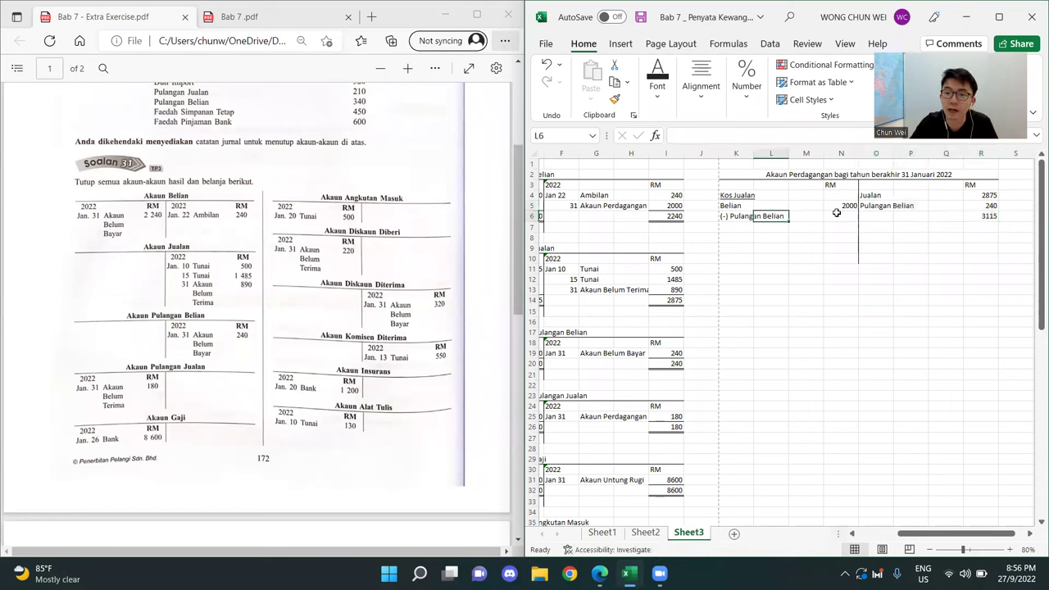
type("'(240")
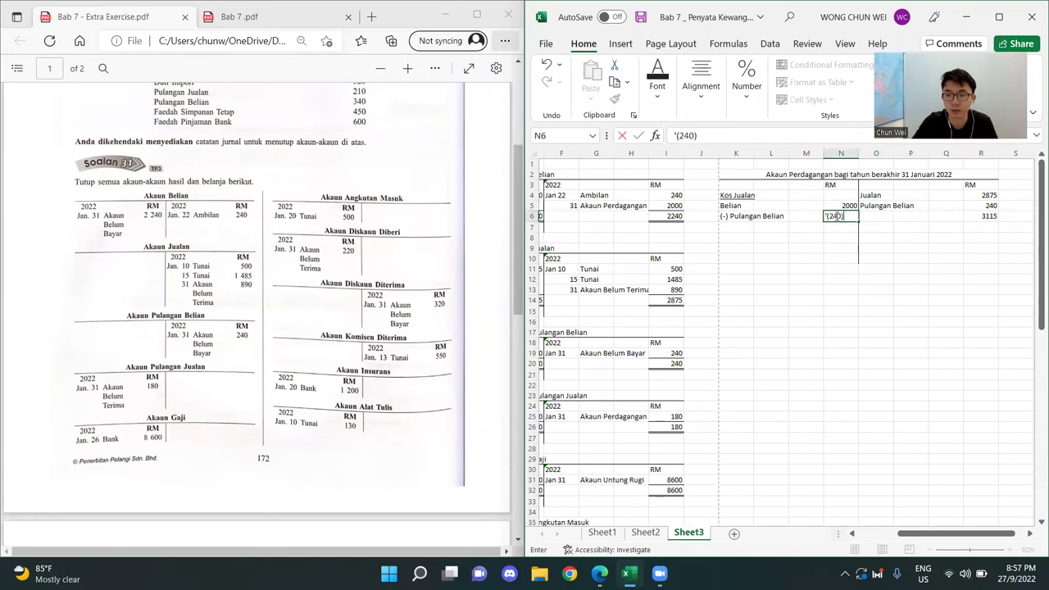
key("Return")
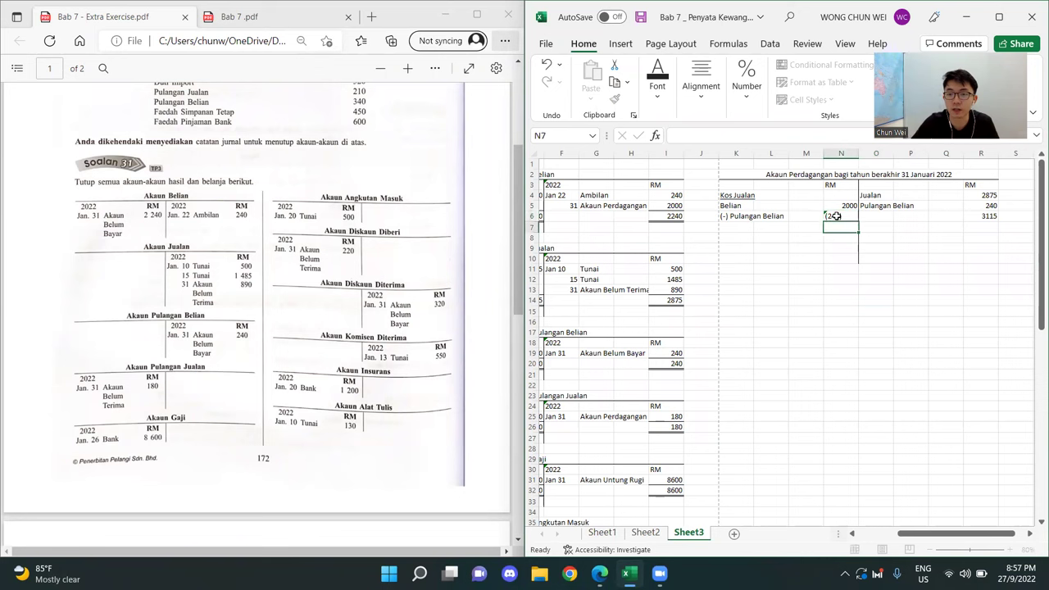
- Clear the Pulangan Belian label, its amount and the total below Jualan on the credit side
left_click_drag(871, 206, 986, 214)
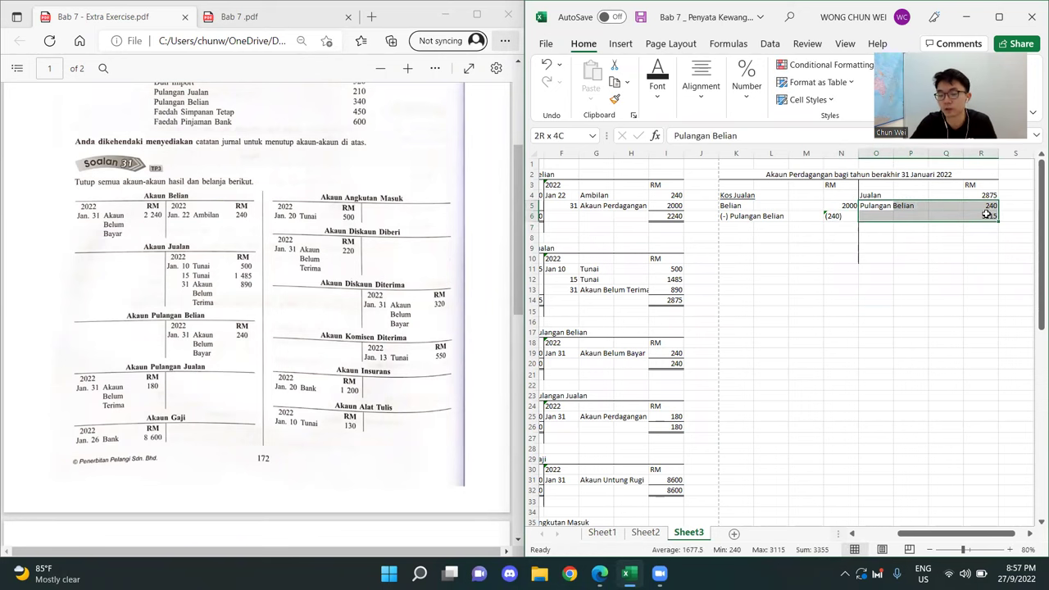
left_click(950, 310)
left_click_drag(888, 206, 984, 232)
key("Delete")
left_click(950, 353)
- Right-align the (240) amount in N6 and maximize the workbook window
left_click(852, 216)
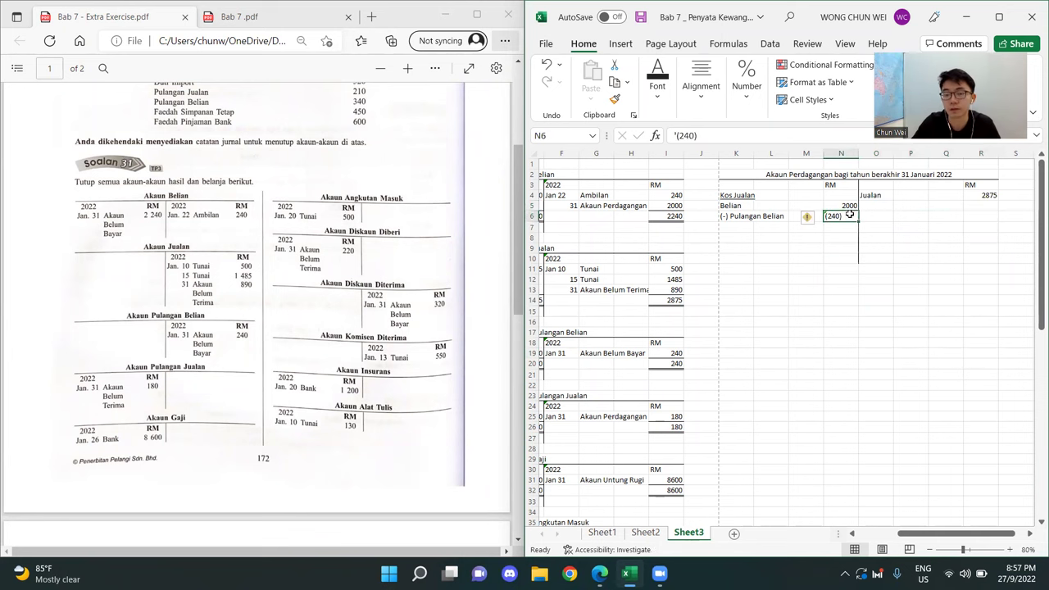
left_click(709, 105)
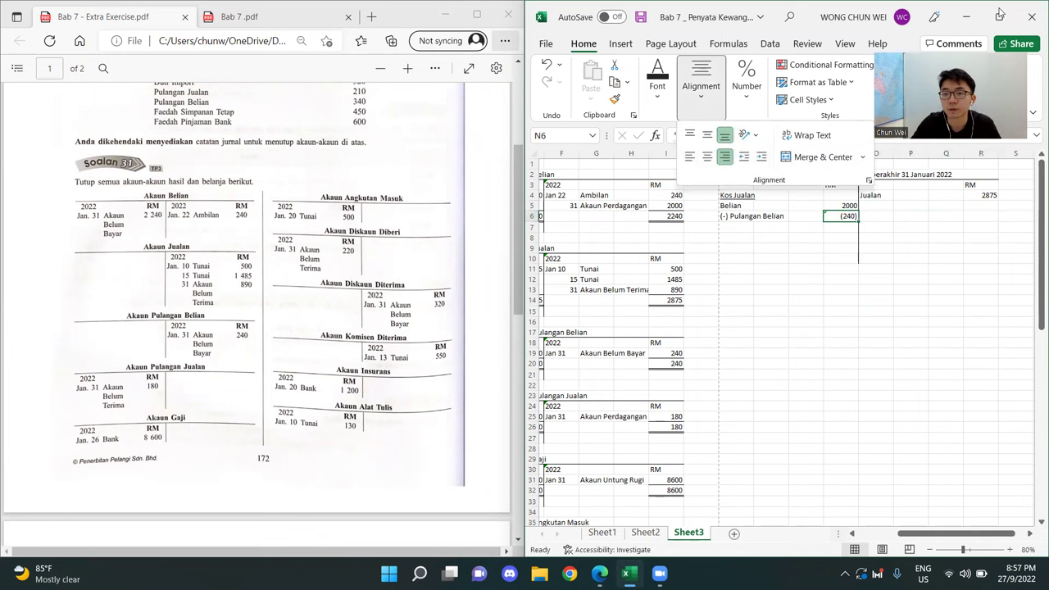
left_click(997, 16)
left_click(489, 309)
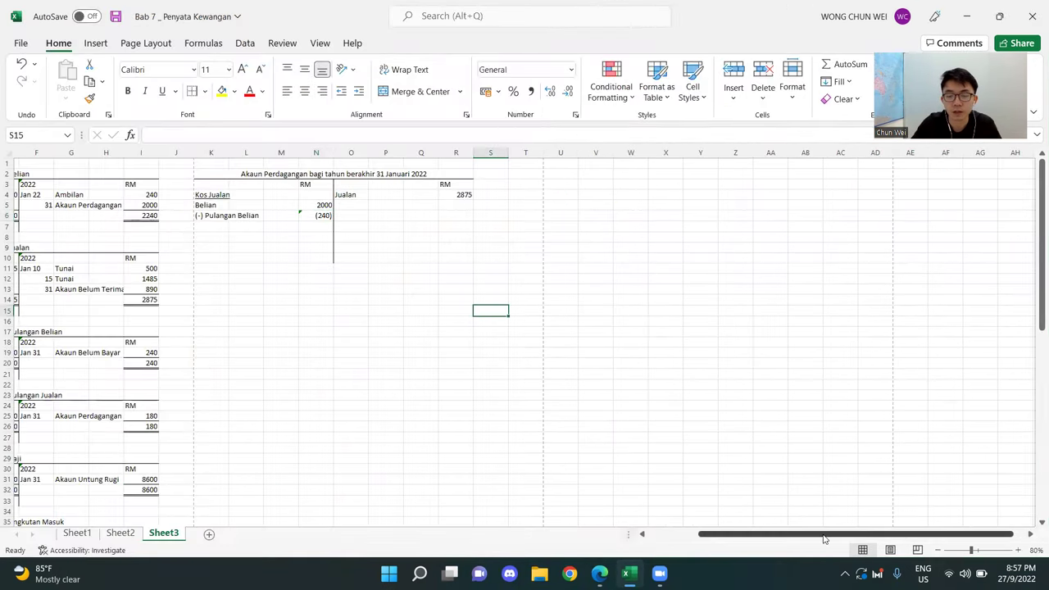
- Sum the Belian and (-) Pulangan Belian amounts in N7
left_click(507, 284)
left_click_drag(464, 205, 465, 226)
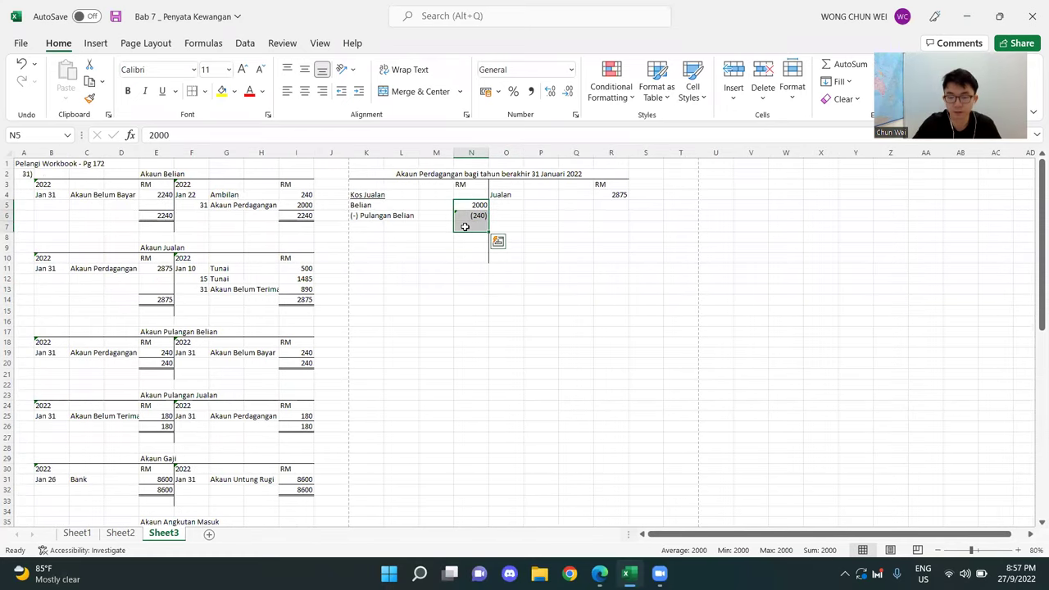
key("alt+equal")
- Add a bottom border to the (240) amount in N6
left_click(475, 216)
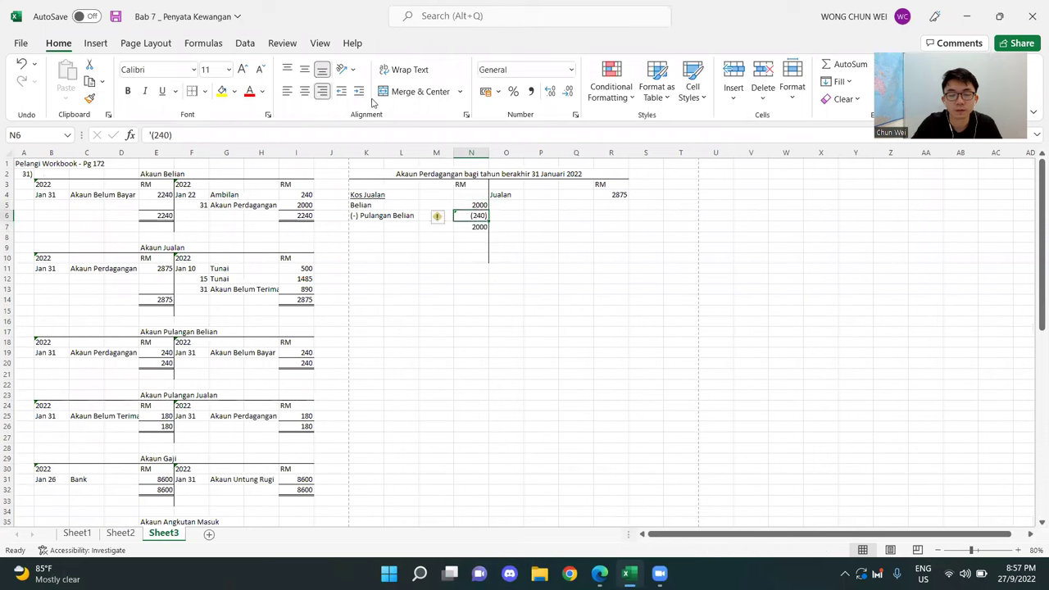
left_click(204, 91)
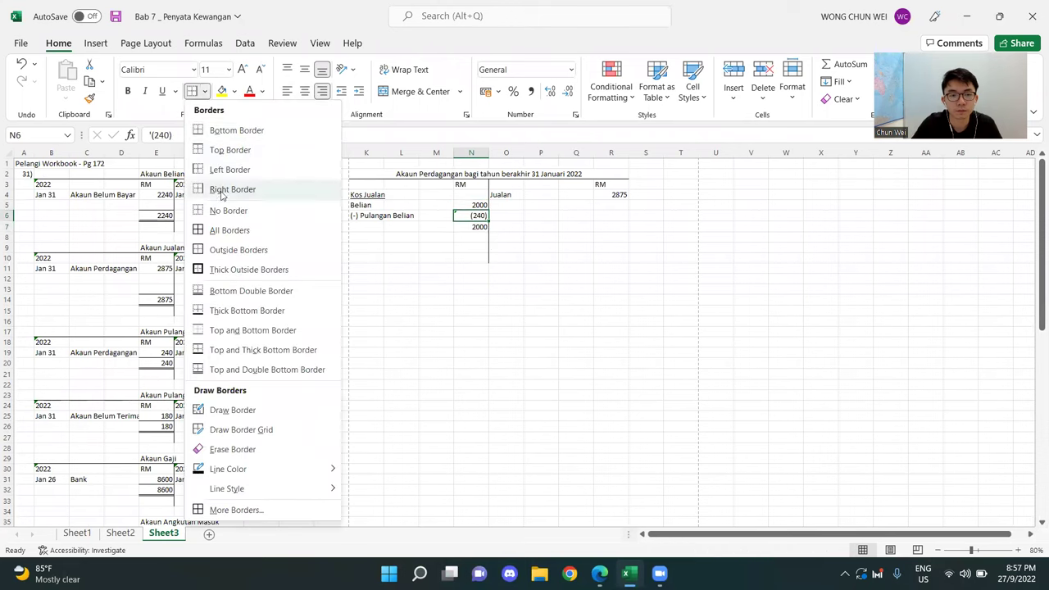
left_click(231, 135)
left_click(407, 269)
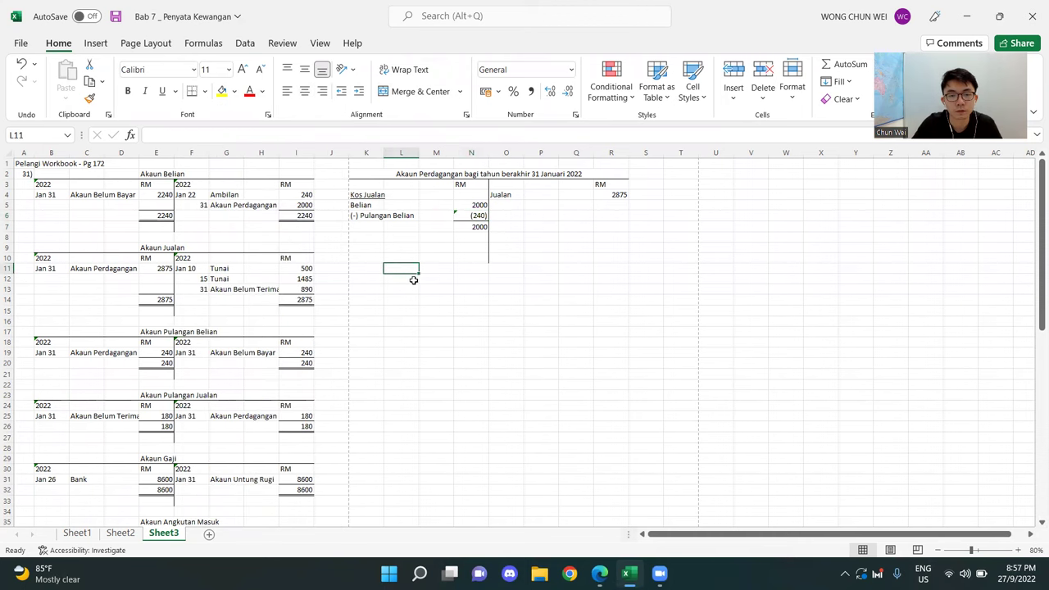
- Enter the label Belian Bersih in K7, below (-) Pulangan Belian
left_click(363, 225)
type("Belian")
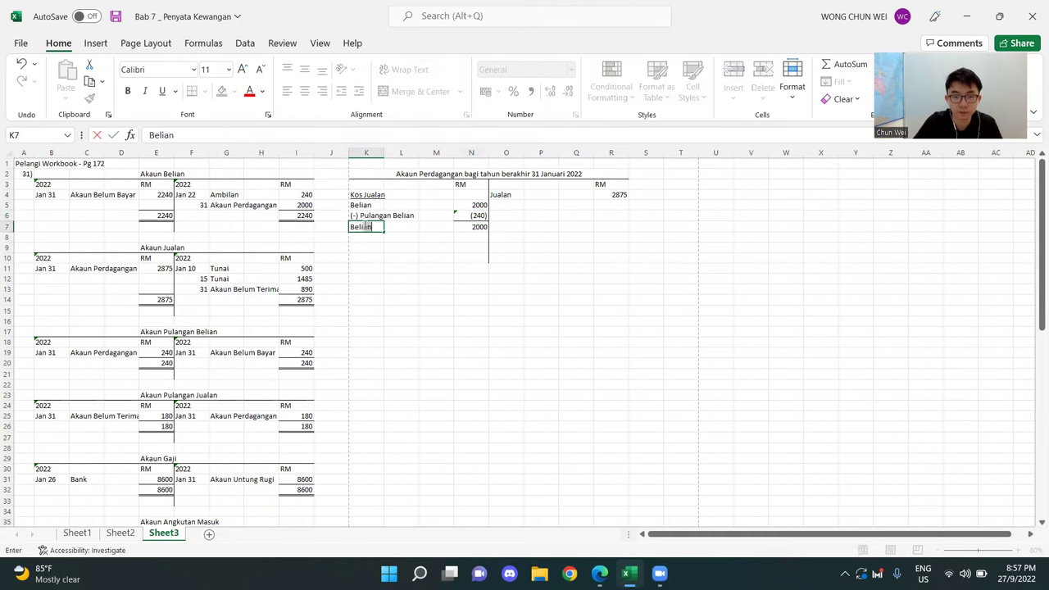
type(" Bersih")
key("Return")
left_click(610, 258)
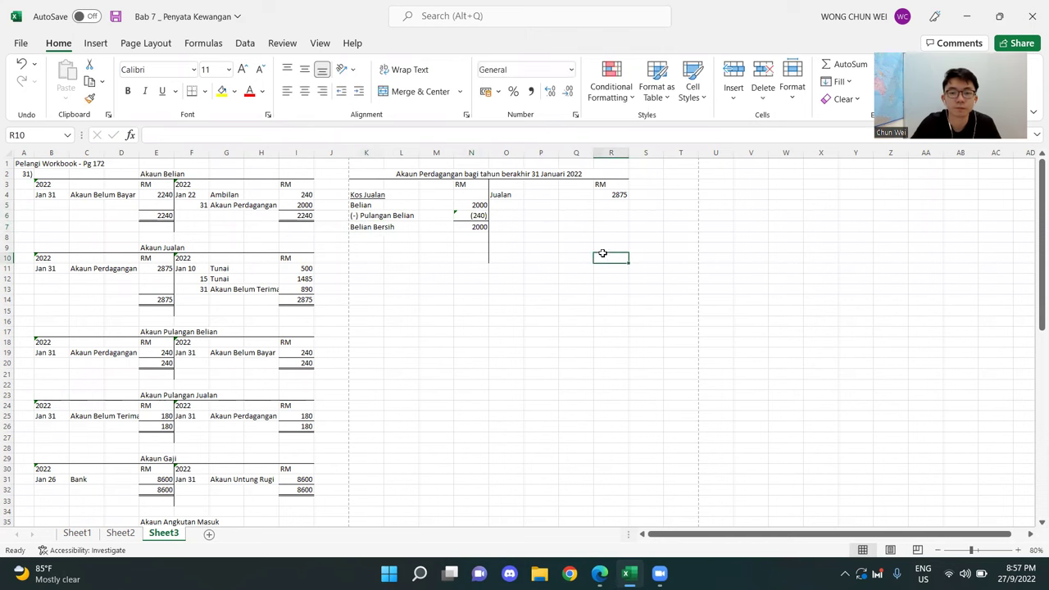
- Examine the Akaun Pulangan Belian and Akaun Pulangan Jualan entries against the debit side of the trading account
left_click(696, 533)
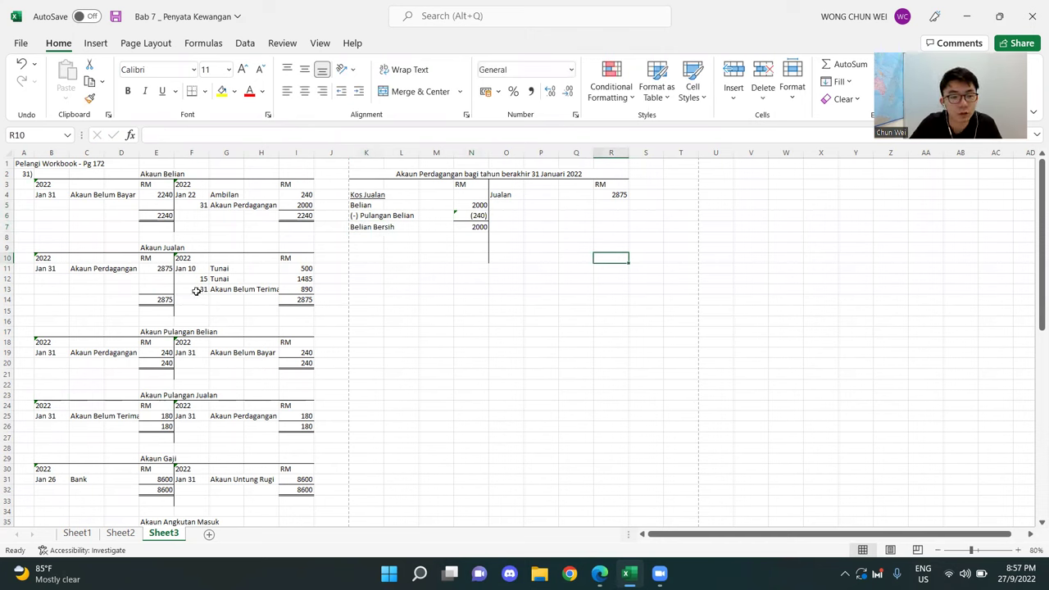
left_click_drag(65, 331, 289, 385)
left_click(251, 478)
left_click_drag(80, 396, 287, 439)
left_click(227, 438)
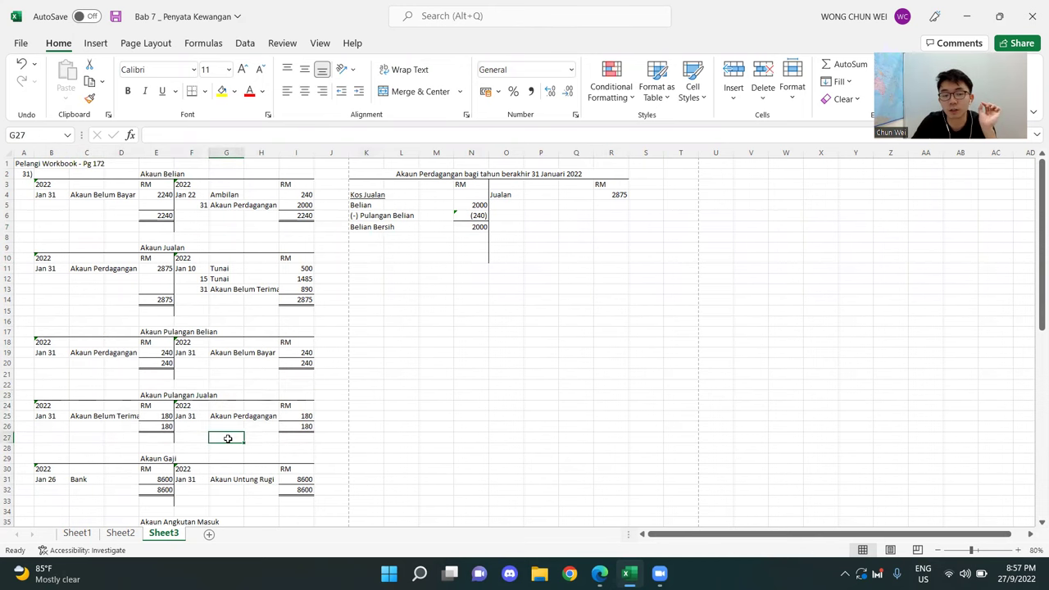
left_click_drag(190, 417, 294, 391)
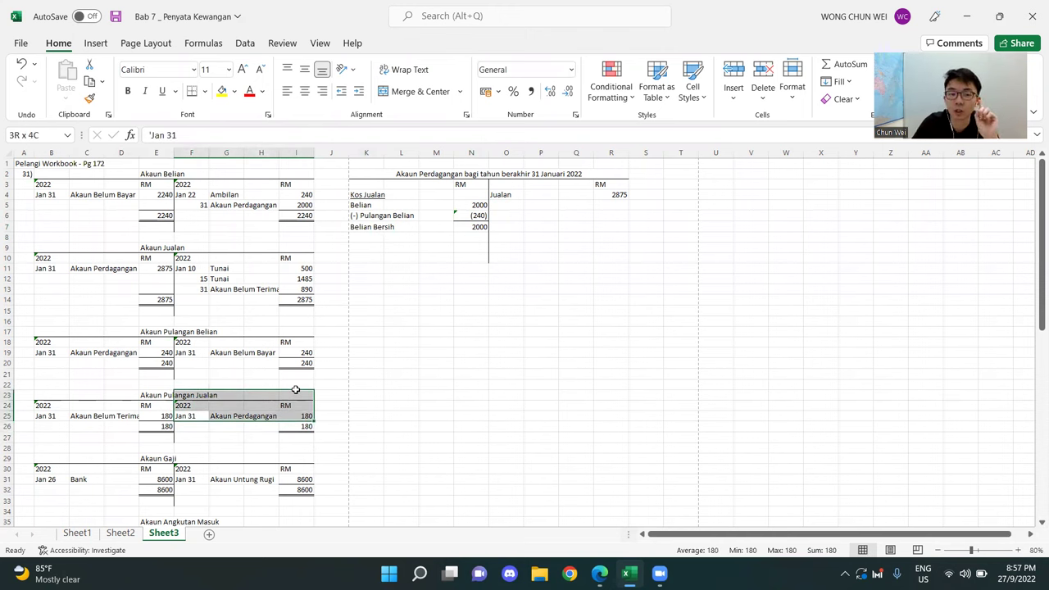
left_click(188, 397)
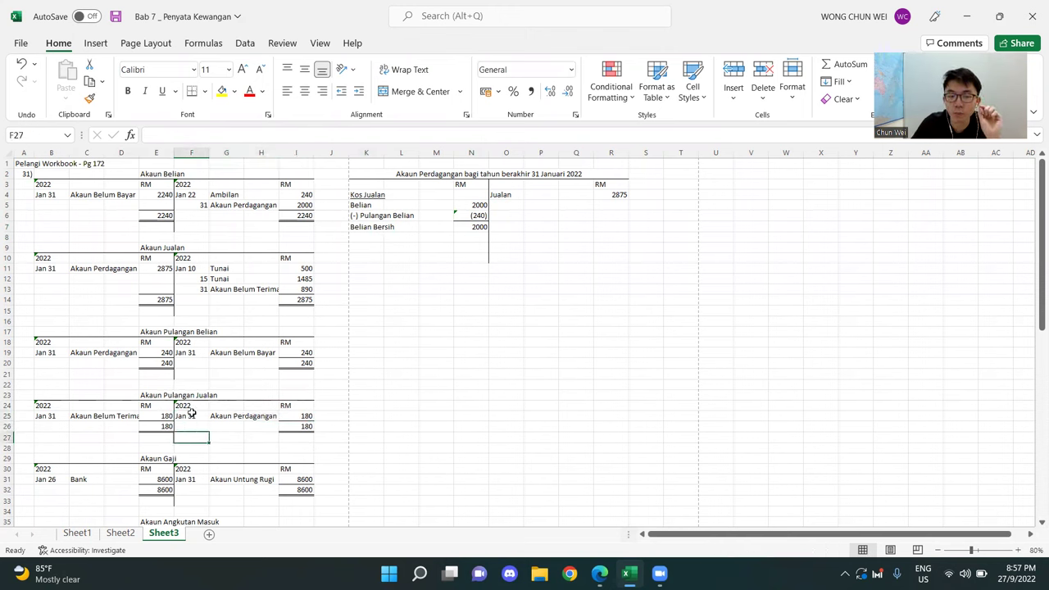
left_click_drag(258, 404, 304, 431)
left_click(442, 227)
left_click_drag(445, 178, 393, 262)
left_click(400, 341)
- Enter the abbreviation PJ in K8, below Belian Bersih
left_click(363, 239)
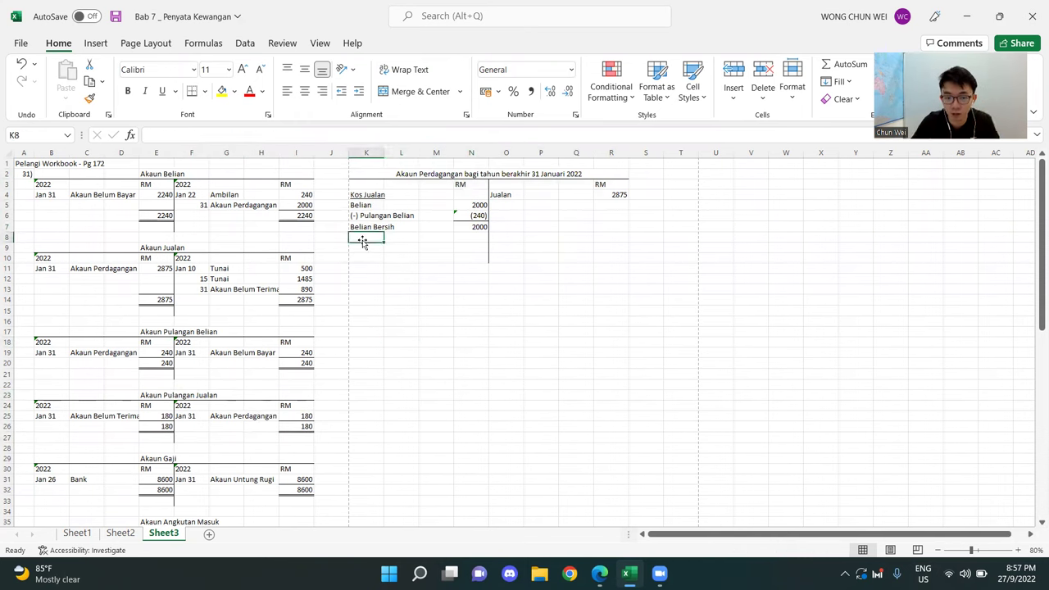
type("PJ")
key("Return")
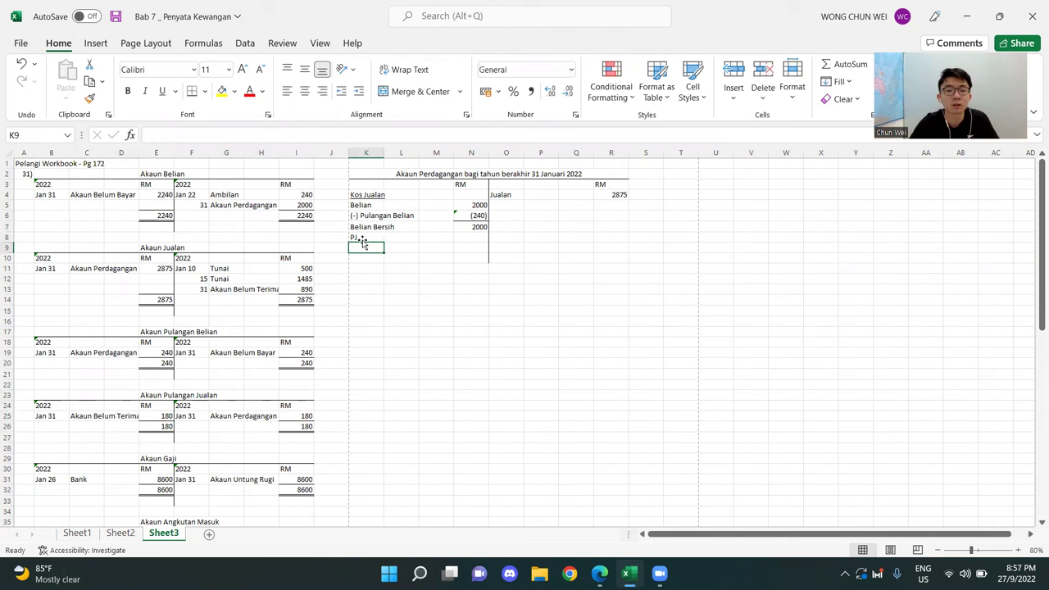
left_click(414, 394)
left_click(364, 238)
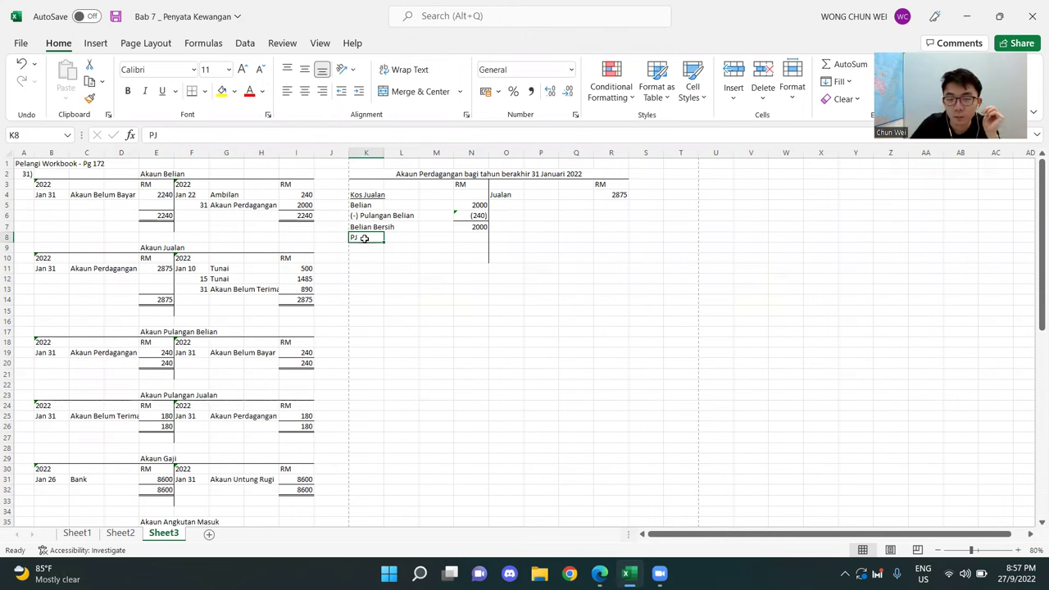
left_click(516, 204)
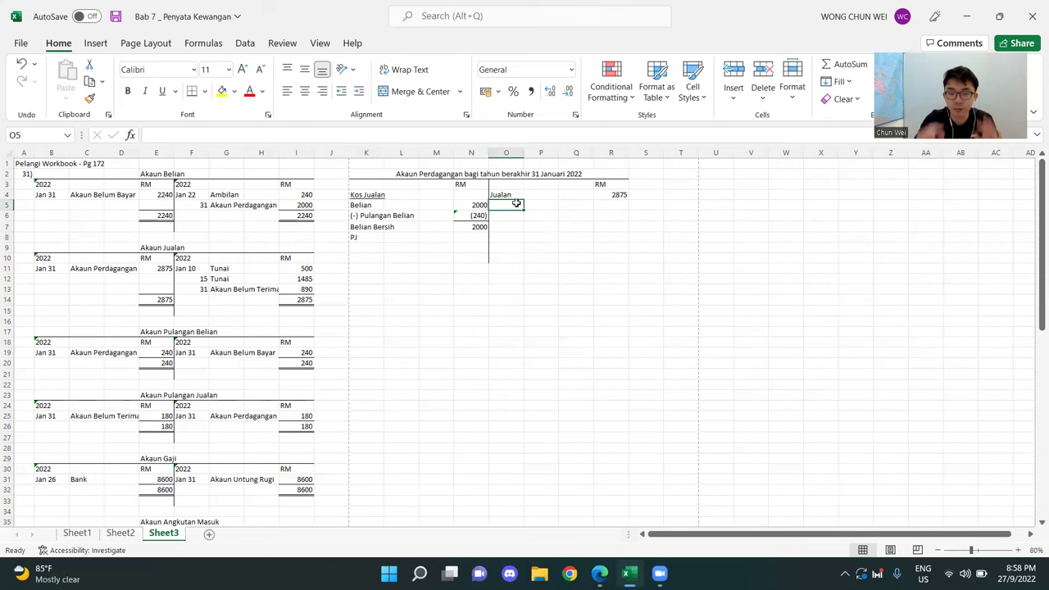
left_click(362, 238)
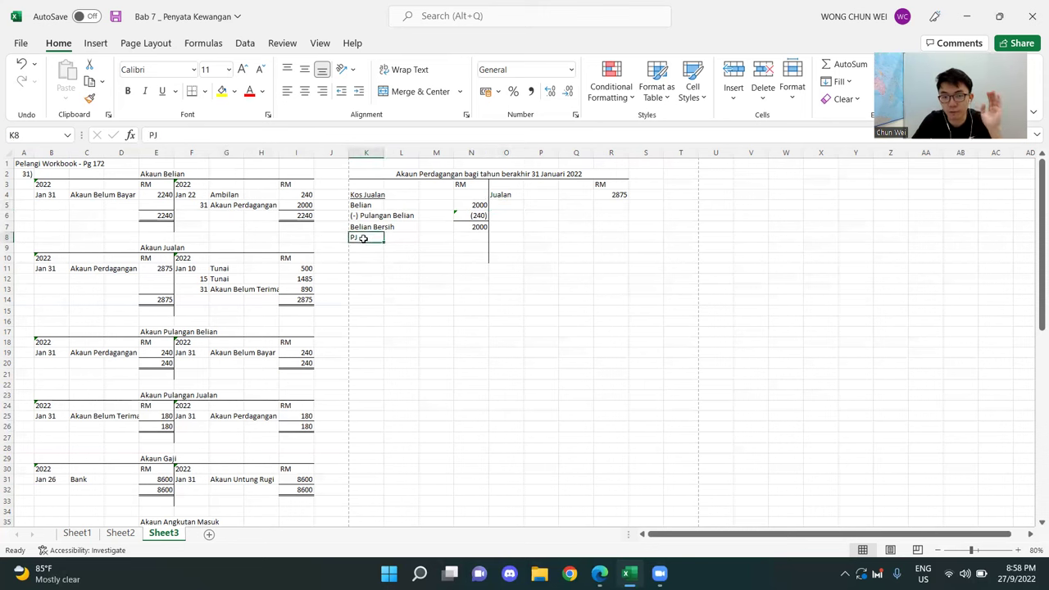
- Enter the label (-) Pulangan Jualan in O5, below Jualan, and clear PJ from K8
left_click(506, 206)
type("'(-")
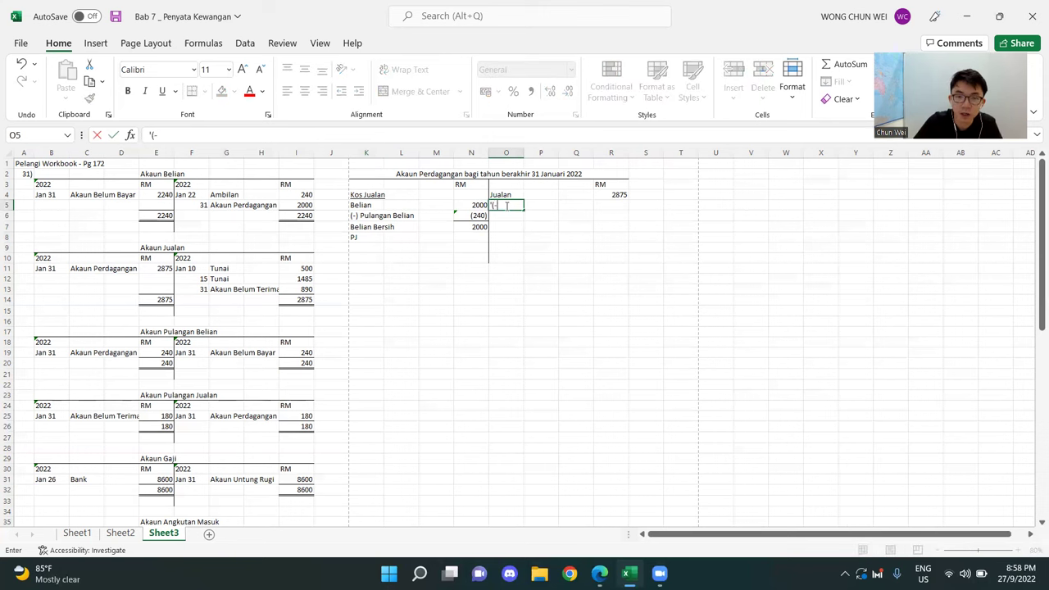
type(") Pulangan")
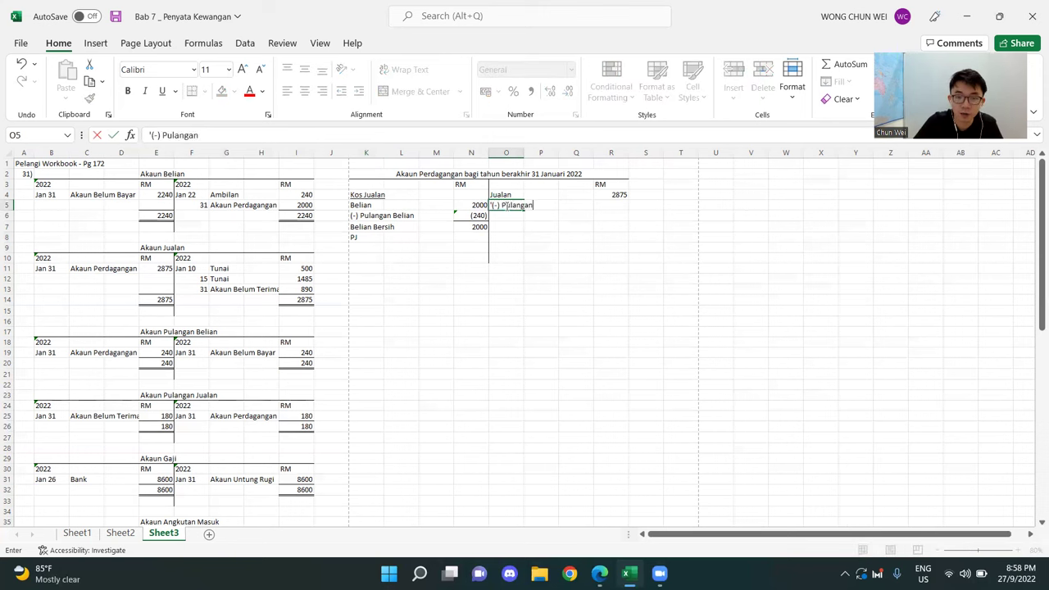
type(" Jualab")
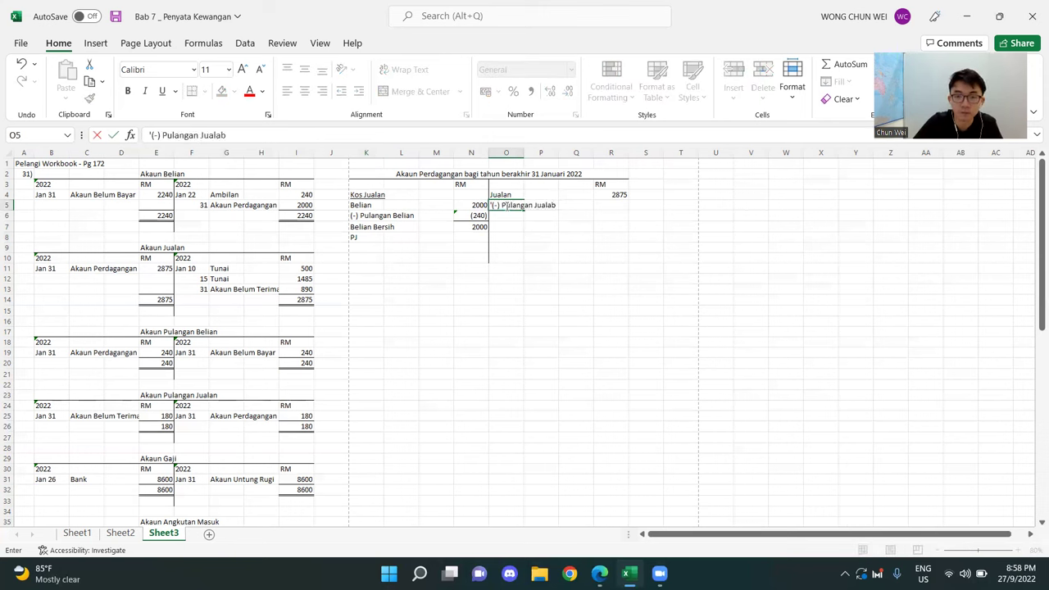
type("n")
key("Return")
left_click(528, 299)
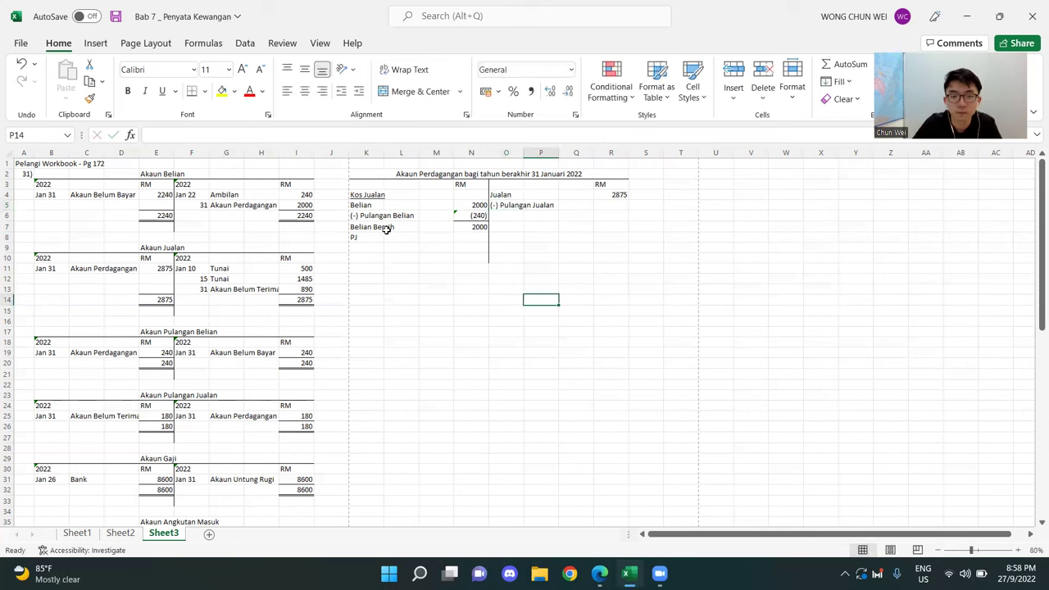
left_click(365, 237)
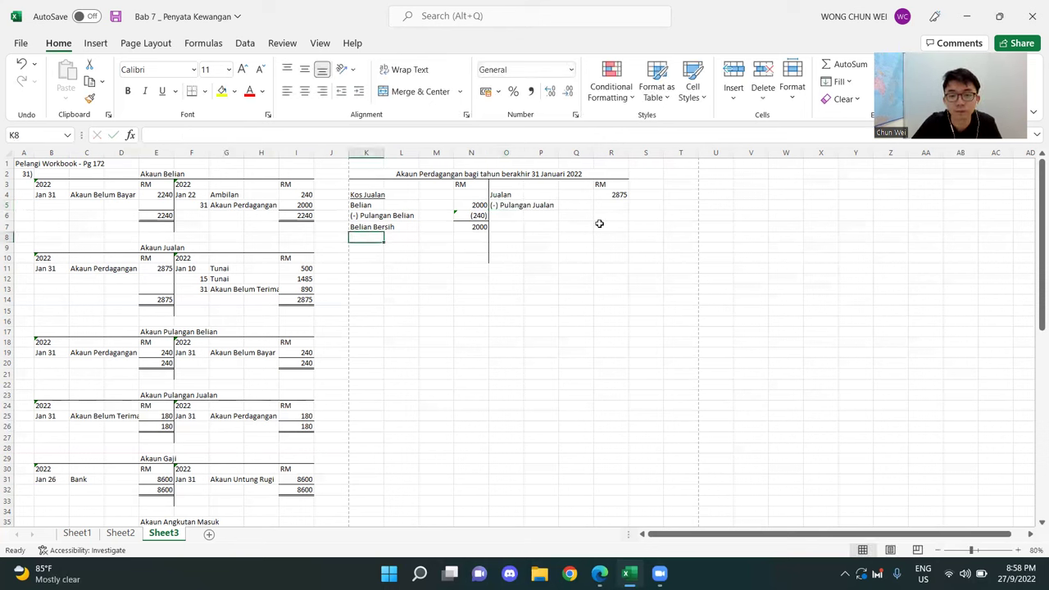
- Enter (180) in R5 as the (-) Pulangan Jualan amount, based on Akaun Pulangan Jualan
left_click(615, 204)
type("'(")
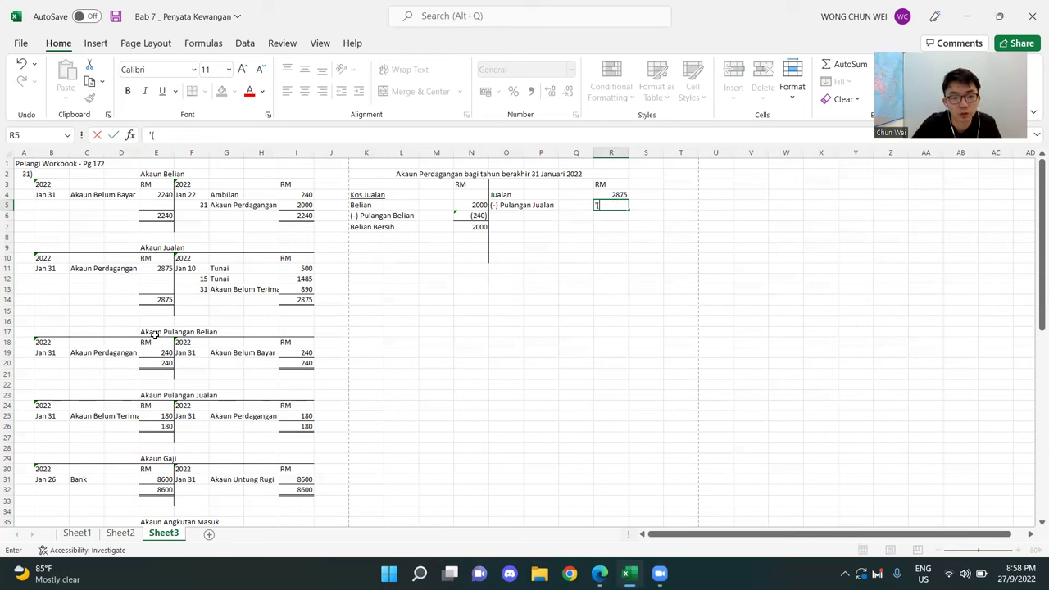
key("Escape")
left_click(156, 416)
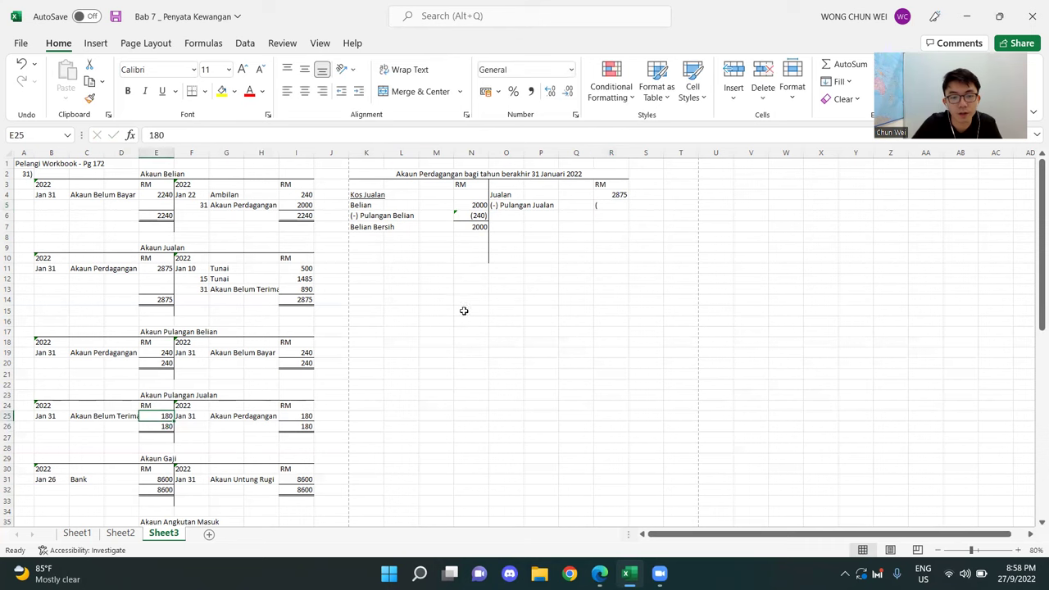
left_click(595, 205)
type("'(")
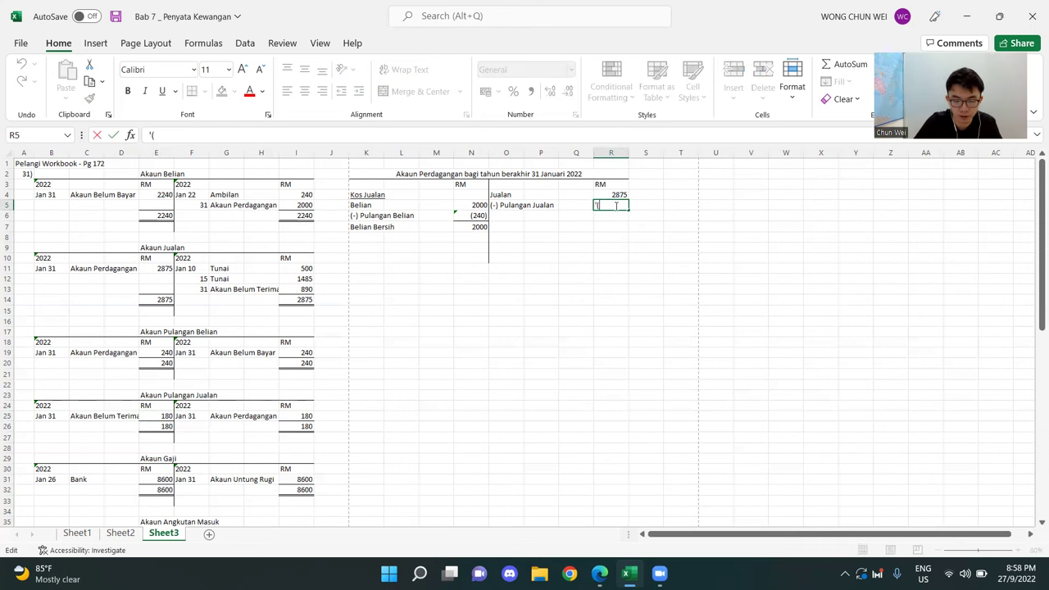
type("180)")
key("Return")
- Right-align the (180) amount in R5
left_click(613, 205)
left_click(322, 91)
left_click(700, 304)
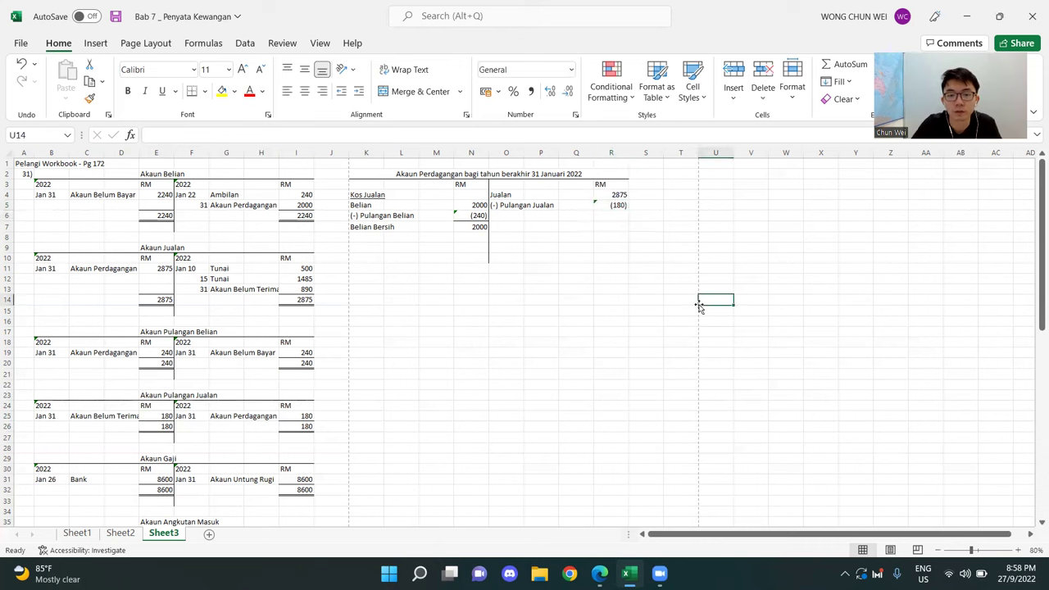
- Total the Jualan and (-) Pulangan Jualan amounts in R6 with AutoSum
left_click_drag(613, 195, 612, 214)
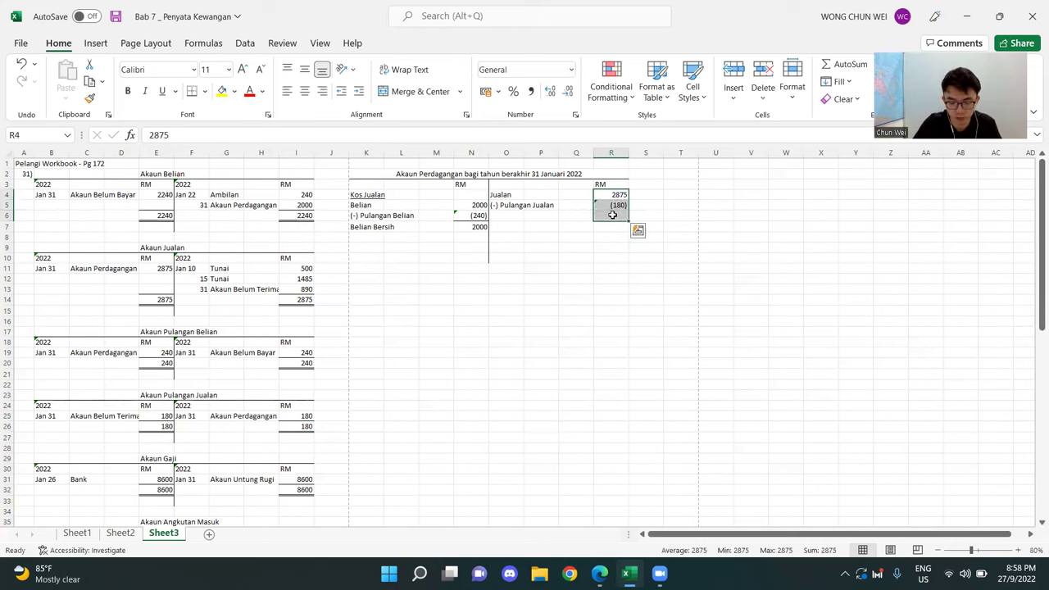
key("alt+equal")
left_click(616, 267)
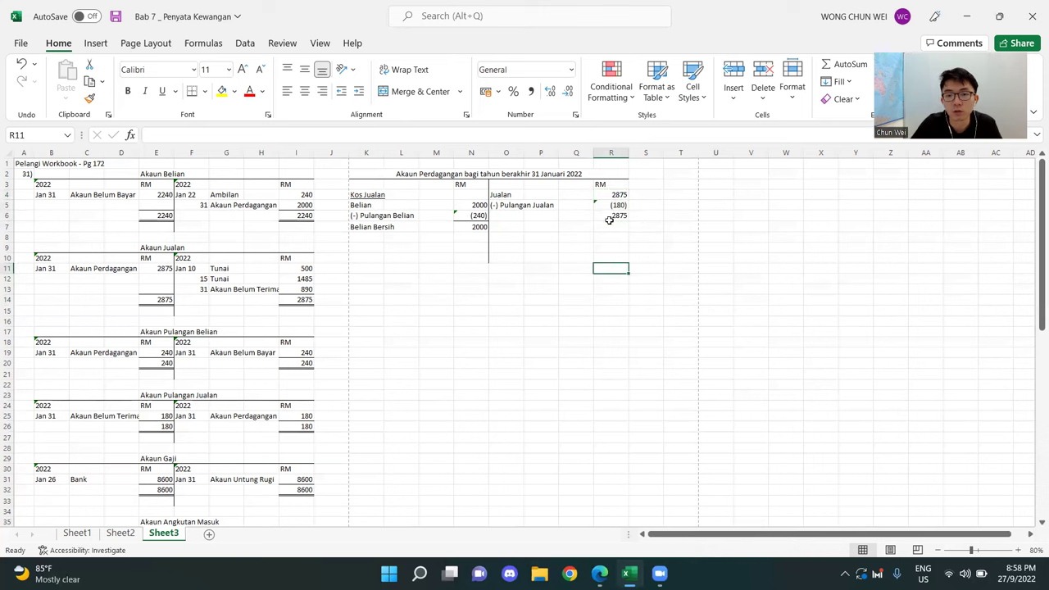
- Calculate the net sales in R6 by combining the Jualan amount in R4 with the bracketed return in R5
left_click(610, 216)
left_click(620, 195)
type("-R5")
key("Return")
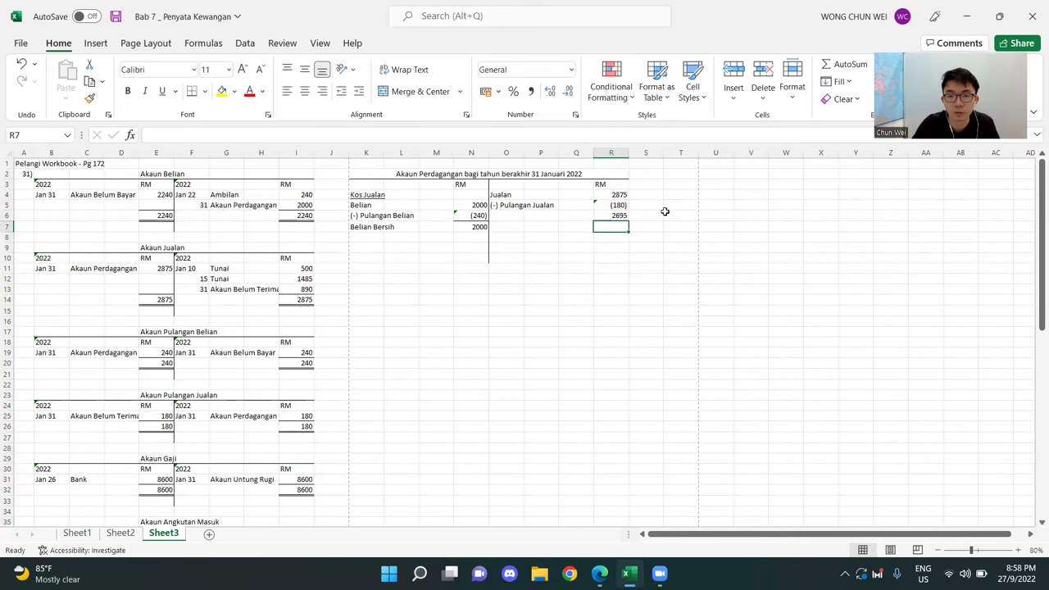
- Replace the SUM formula for Belian Bersih in N7 with =N5+N6
left_click(474, 228)
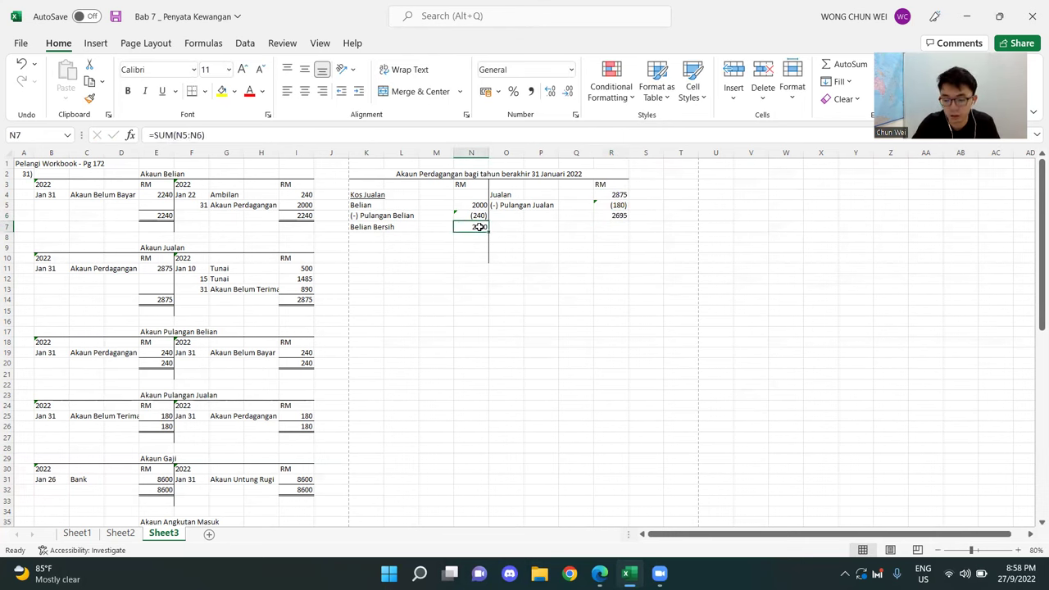
key("Delete")
type("=")
left_click(473, 206)
type("-N6")
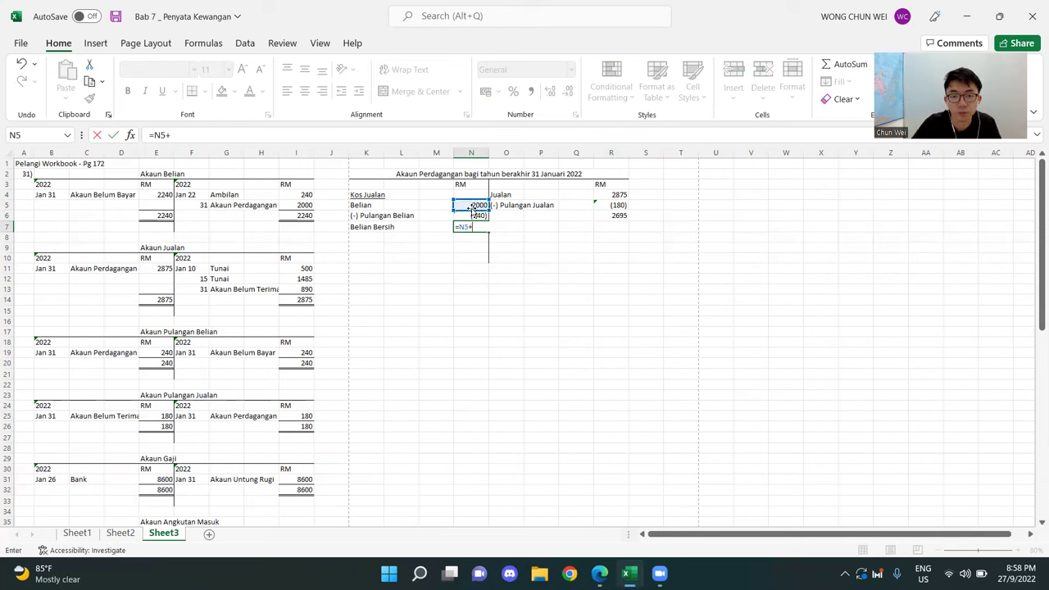
key("Return")
left_click(470, 226)
left_click(656, 257)
- Add a bottom border under the (180) amount in R5
left_click(617, 207)
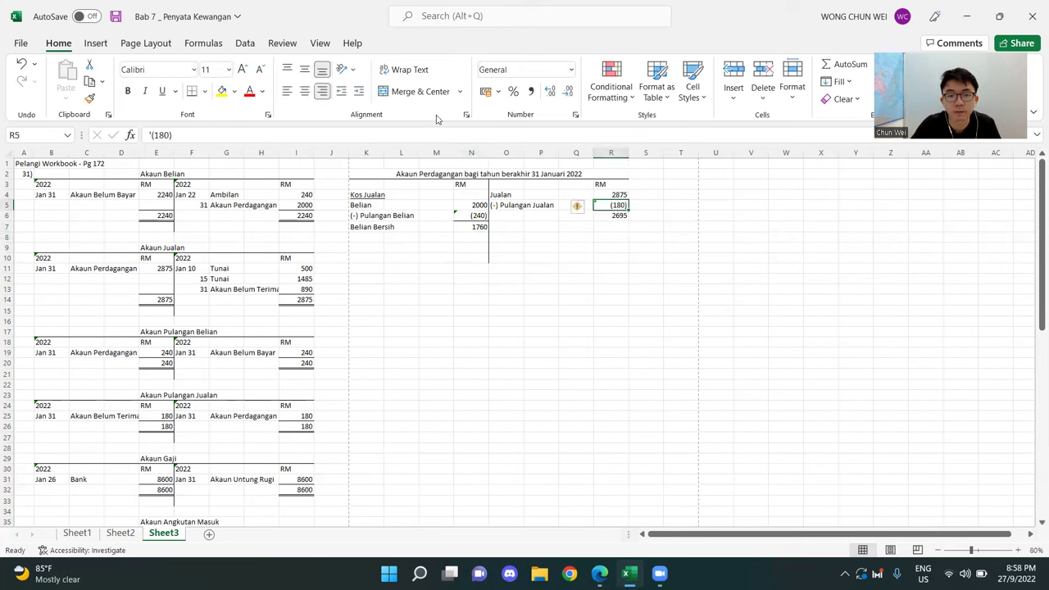
left_click(655, 264)
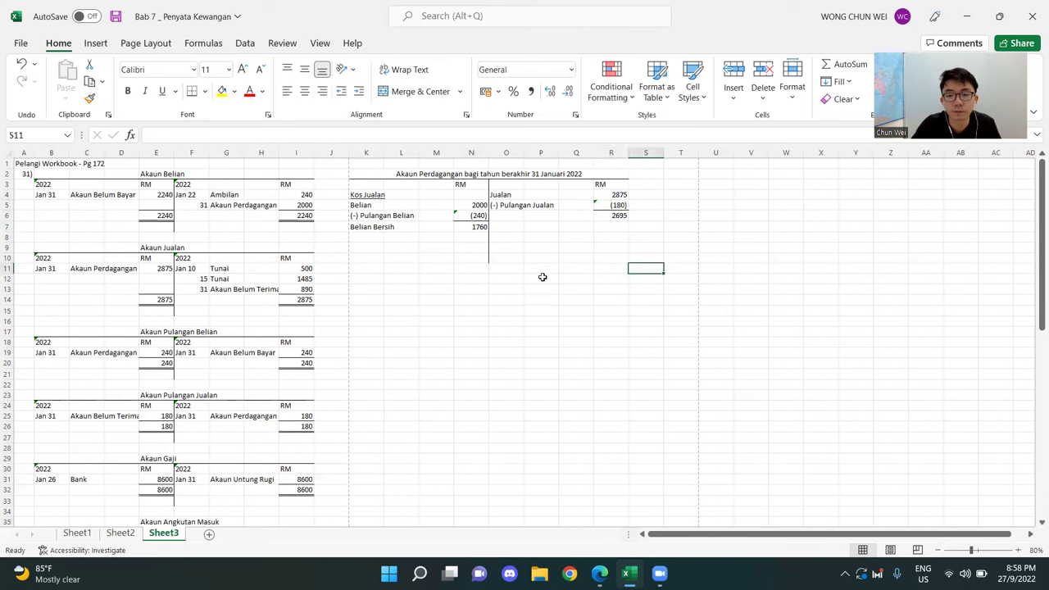
- Examine Akaun Gaji and Akaun Angkutan Masuk for amounts transferred to Akaun Perdagangan and compare with the Kos Jualan side
left_click(505, 216)
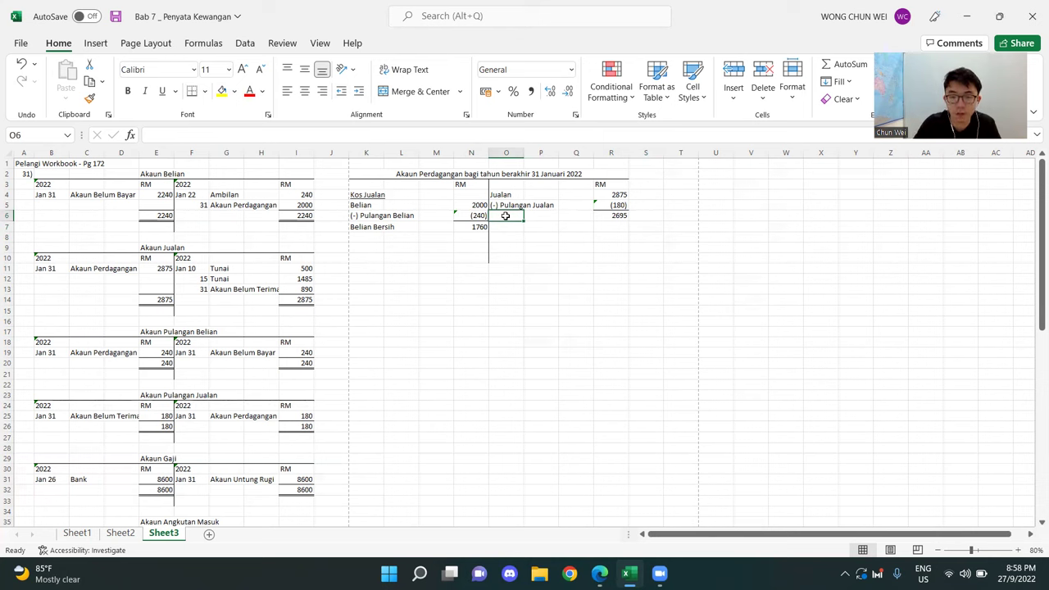
left_click(680, 288)
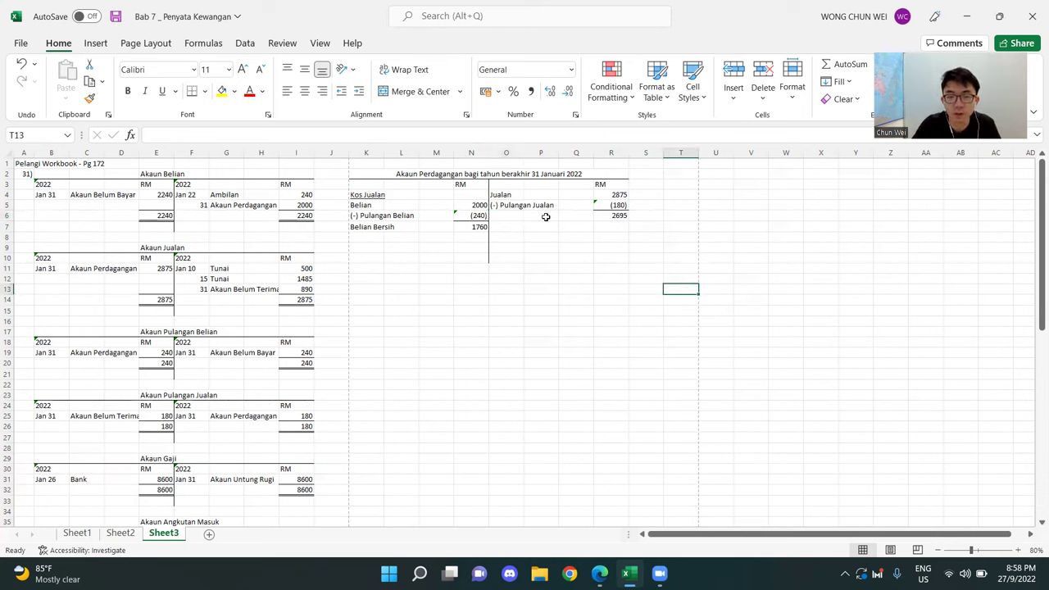
left_click(178, 405)
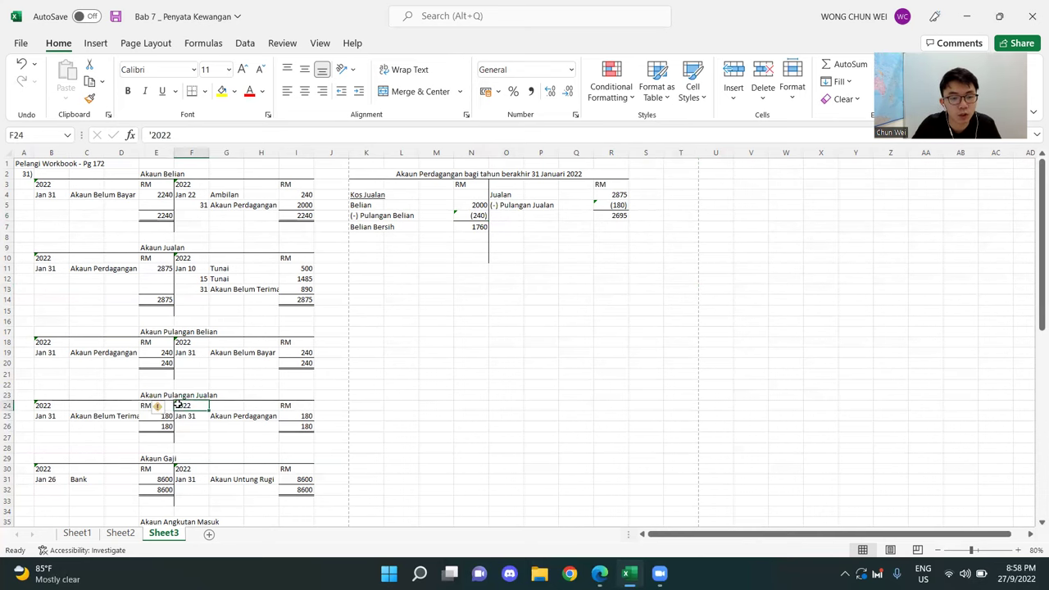
scroll(185, 426, "down", 3)
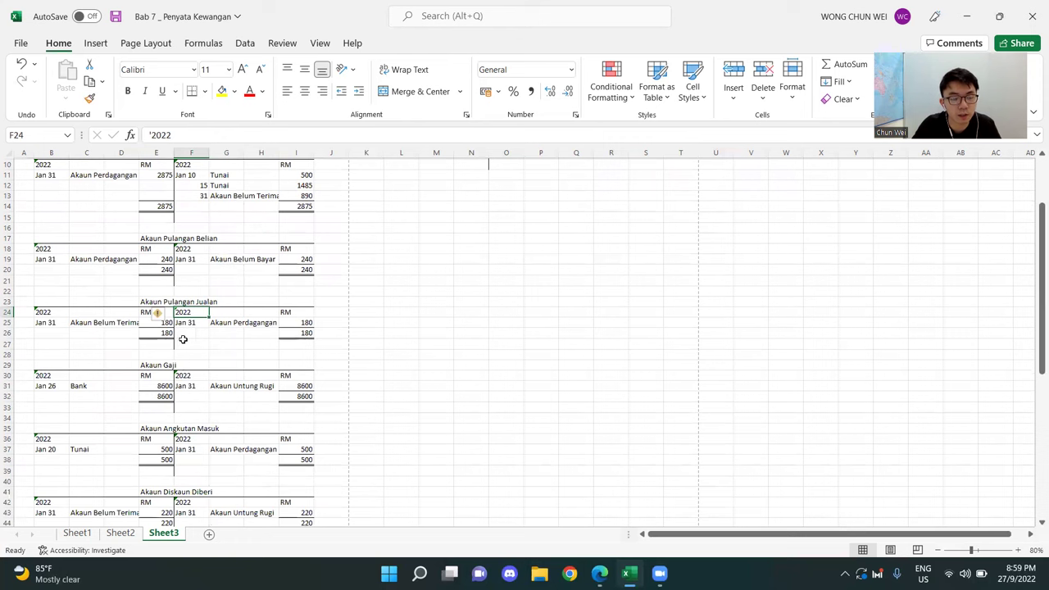
left_click(182, 395)
left_click(159, 366)
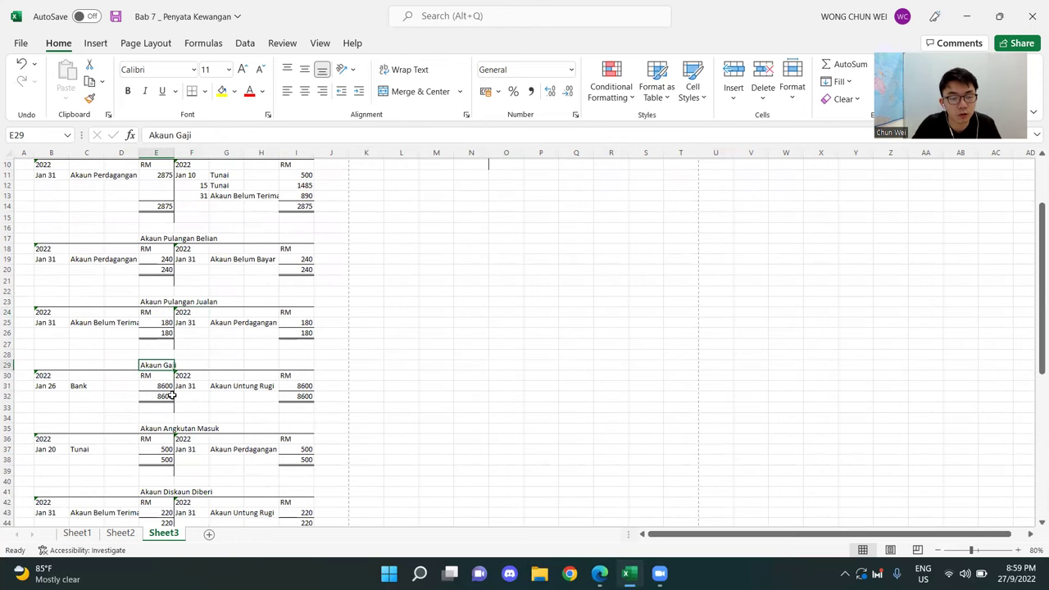
scroll(153, 393, "down", 1)
left_click_drag(83, 398, 248, 428)
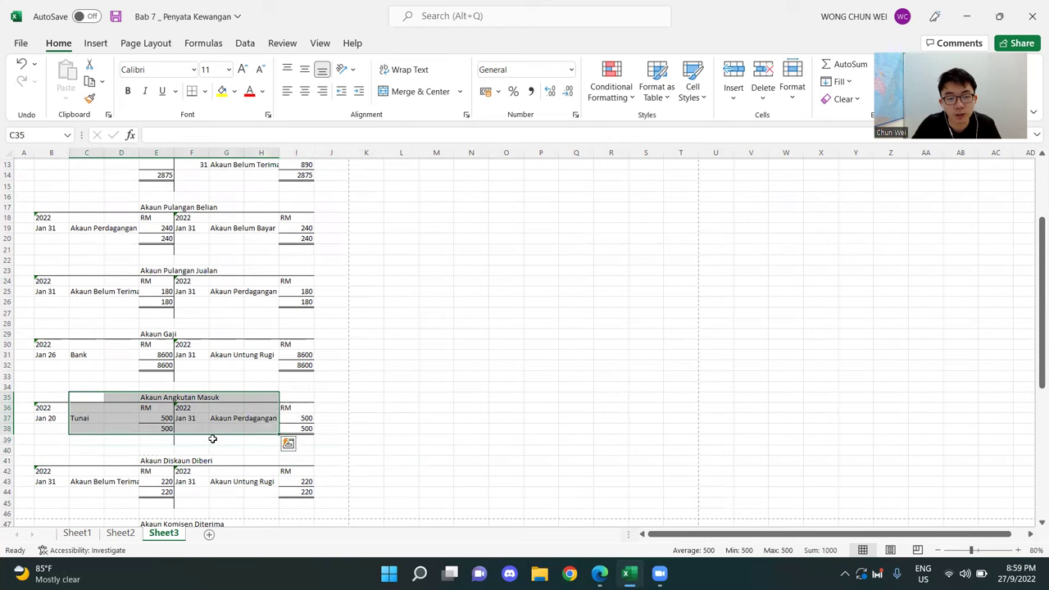
left_click(201, 441)
left_click_drag(205, 398, 297, 448)
left_click(217, 426)
left_click_drag(218, 418, 311, 428)
left_click(199, 398)
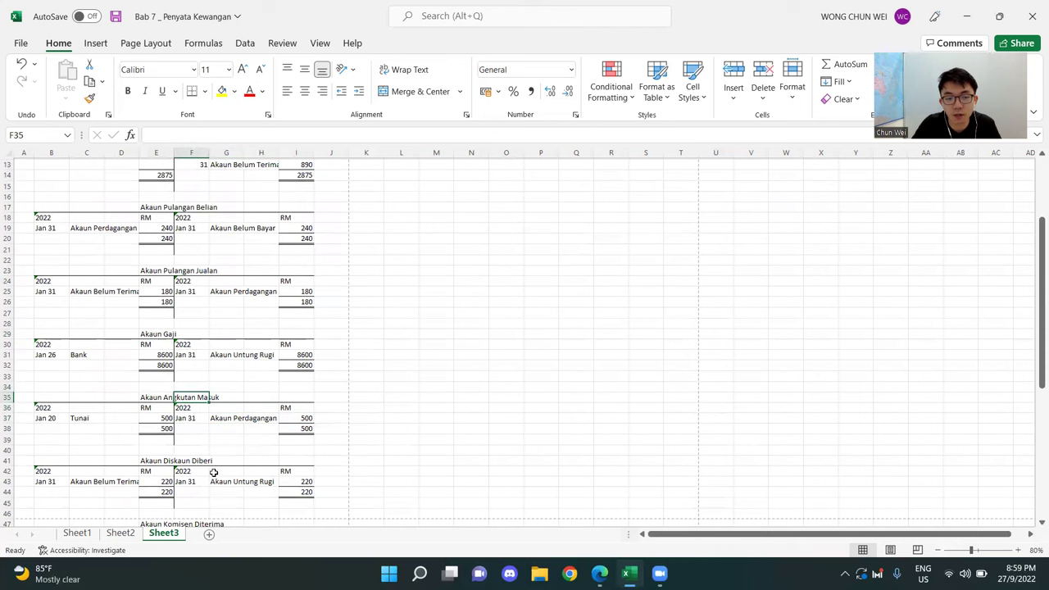
left_click(230, 419)
scroll(580, 346, "up", 4)
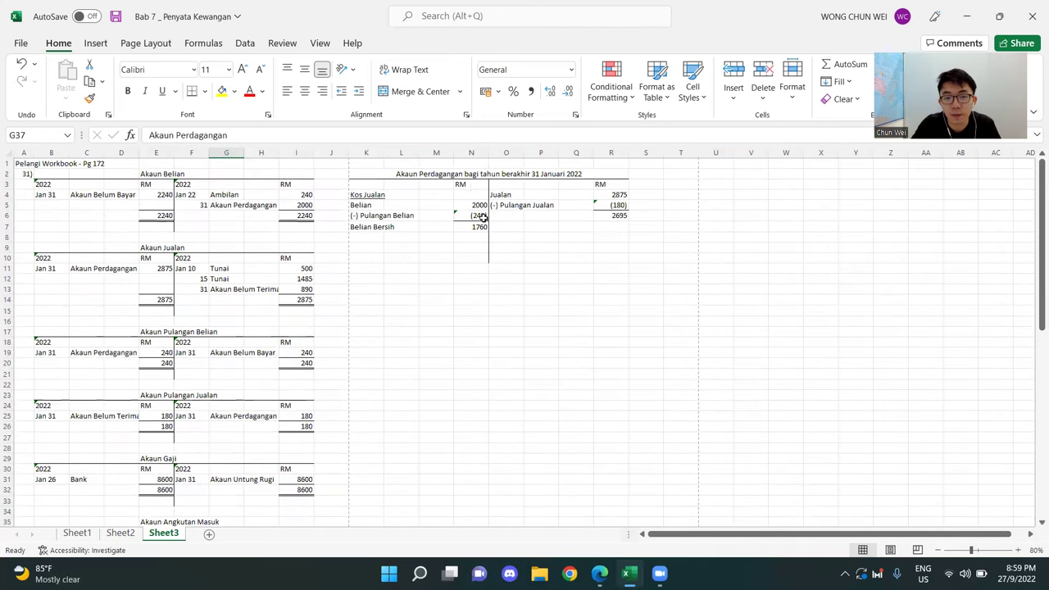
left_click(451, 179)
left_click_drag(451, 180, 435, 227)
left_click_drag(366, 184, 471, 269)
- Enter the label (+) Angkuatan Masuk in K8, below Belian Bersih
left_click(364, 238)
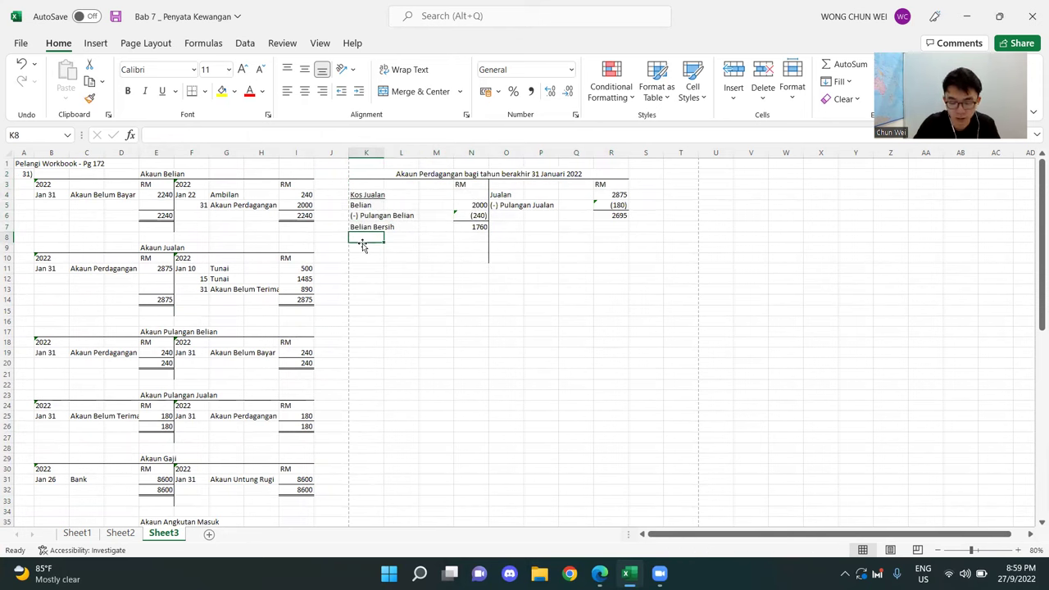
type("'")
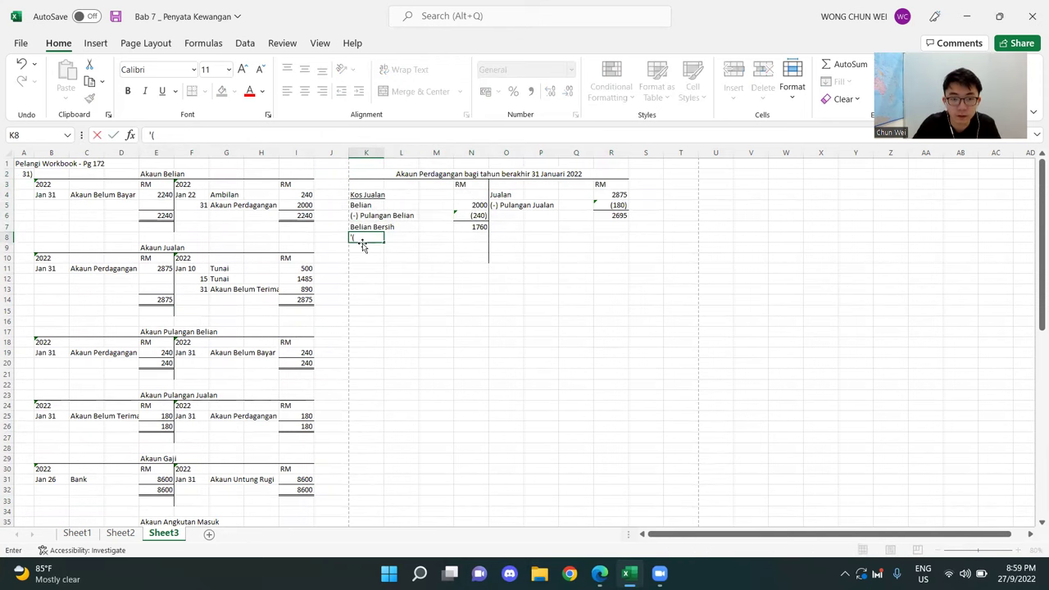
type("(+) Angkuatan Masuk")
key("Return")
- Enter 500 in N8 as the (+) Angkuatan Masuk amount, based on Akaun Angkutan Masuk
key("Right")
key("Right")
key("Up")
key("Right")
scroll(361, 246, "down", 5)
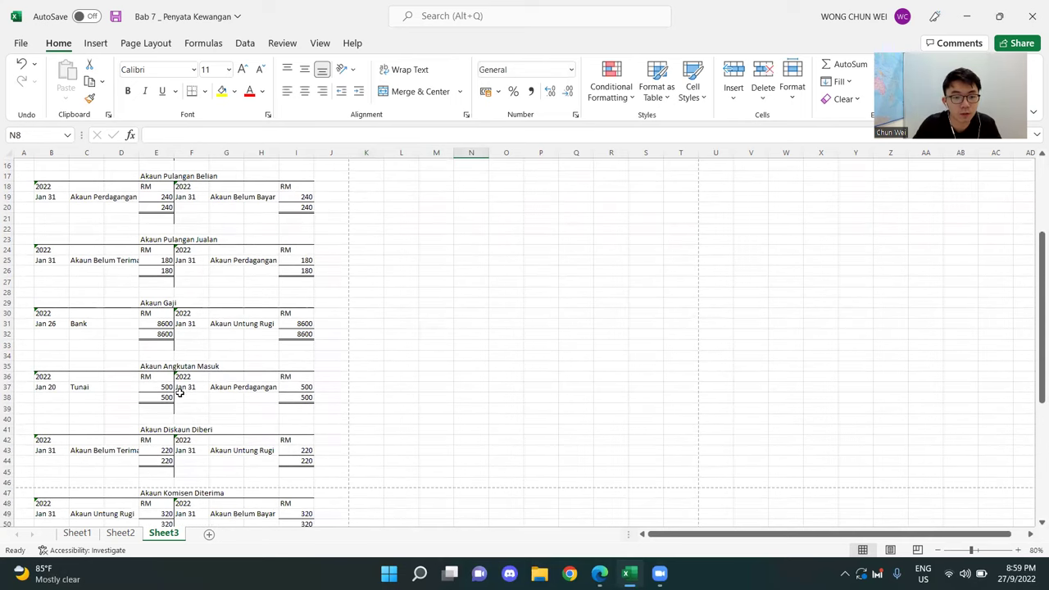
left_click(311, 387)
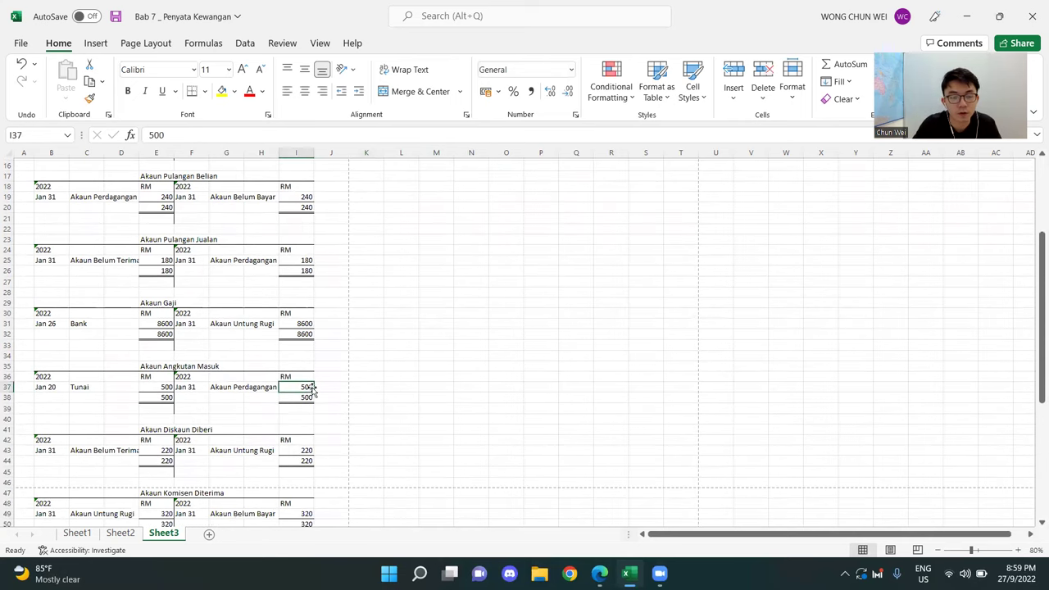
scroll(545, 262, "up", 5)
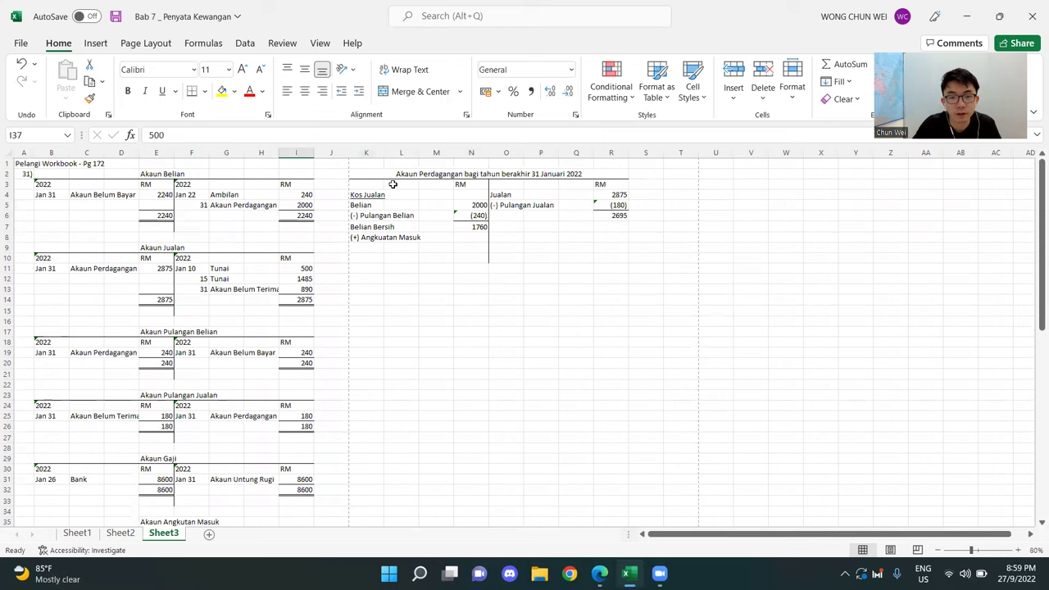
left_click(472, 236)
type("500")
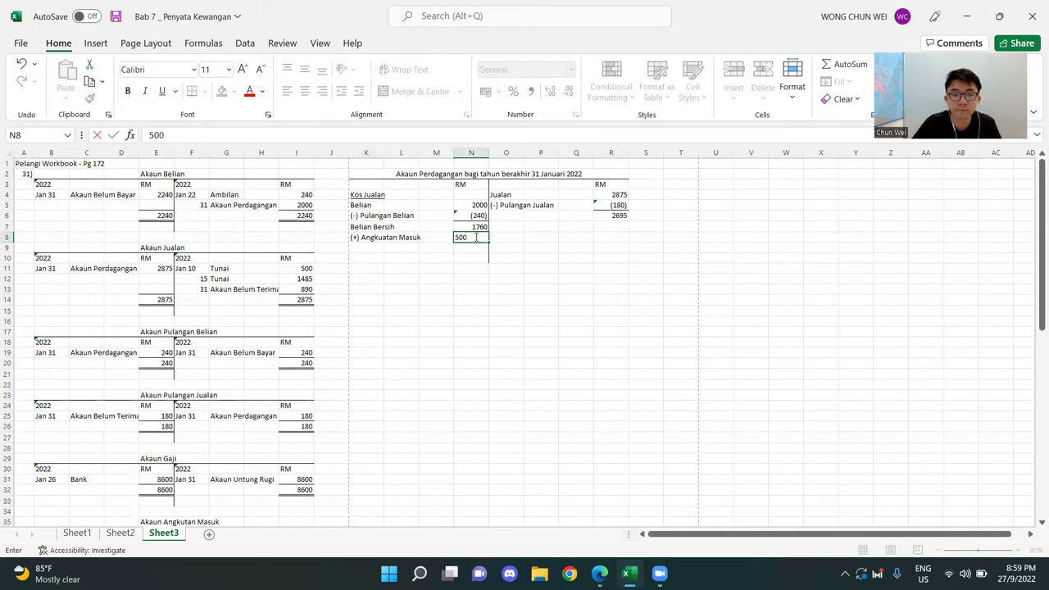
key("Return")
- Check the remaining ledger accounts, from Akaun Diskaun Diberi onward, for any other transfers to Akaun Perdagangan
left_click(573, 277)
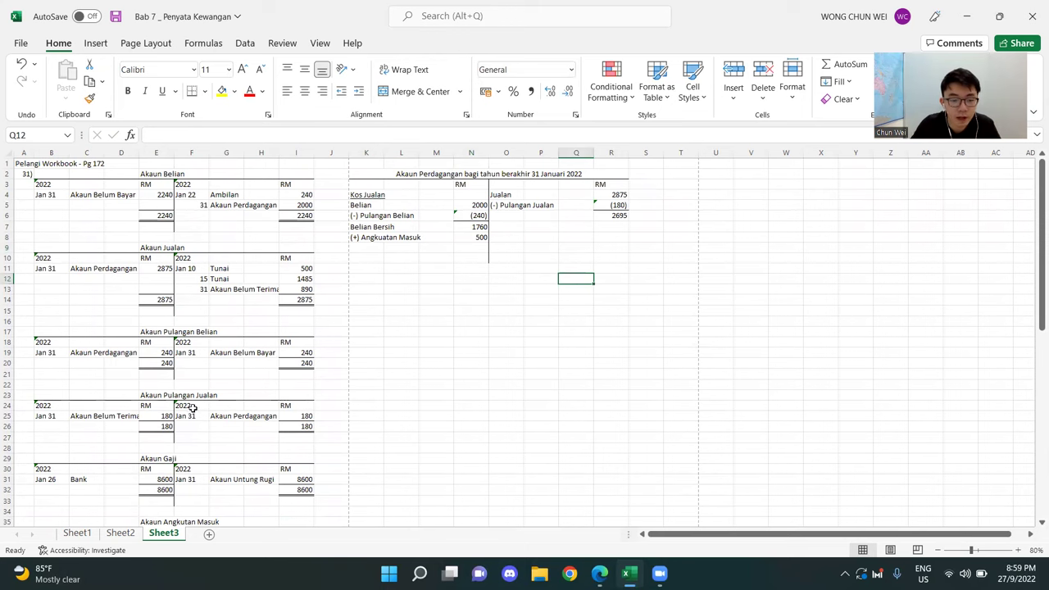
scroll(167, 413, "down", 3)
scroll(174, 426, "down", 5)
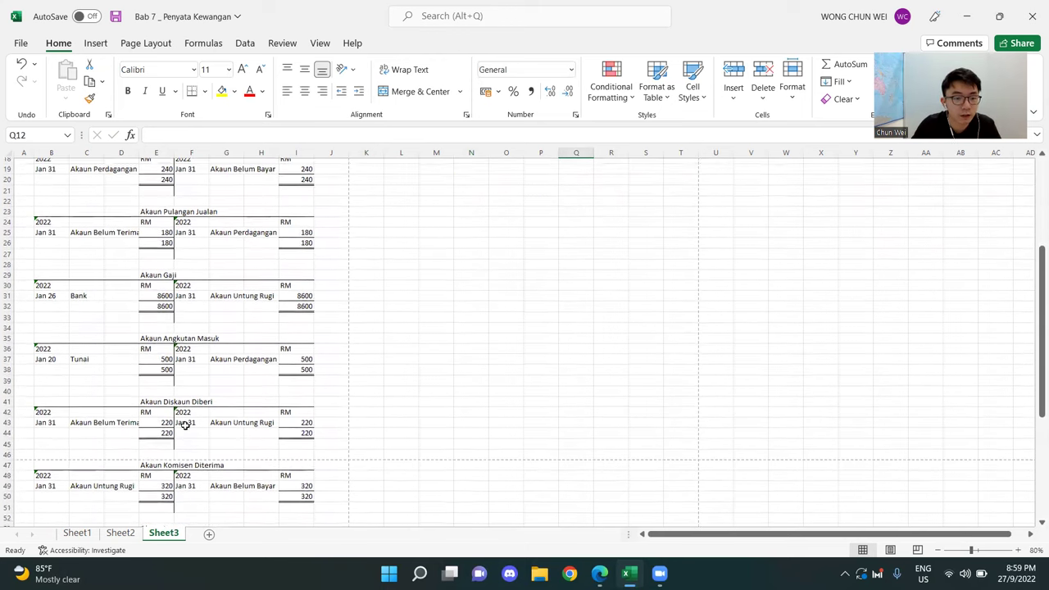
scroll(162, 394, "down", 1)
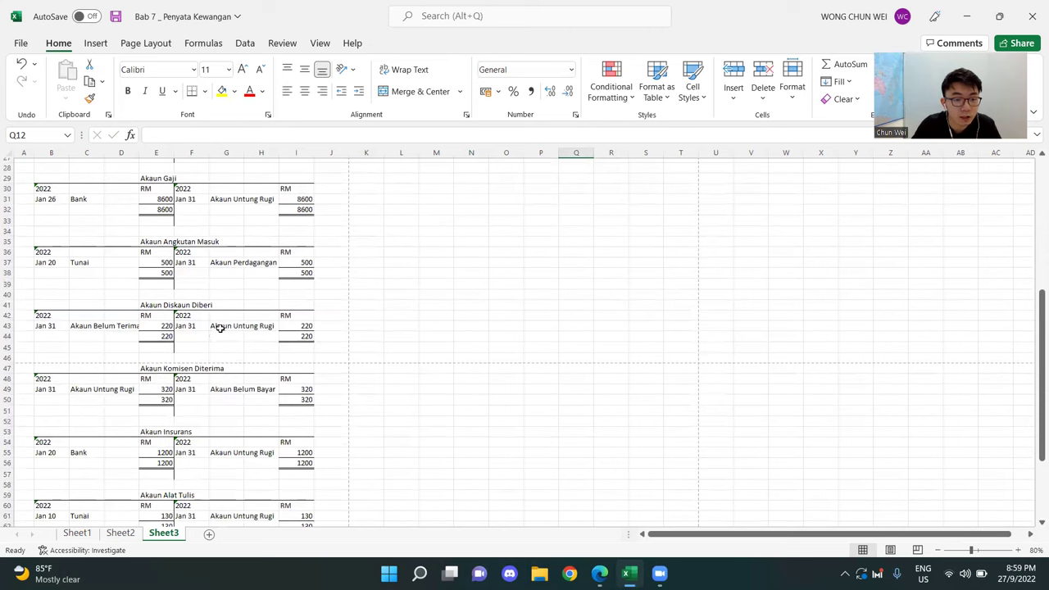
left_click(219, 328)
scroll(220, 328, "up", 2)
left_click(226, 334)
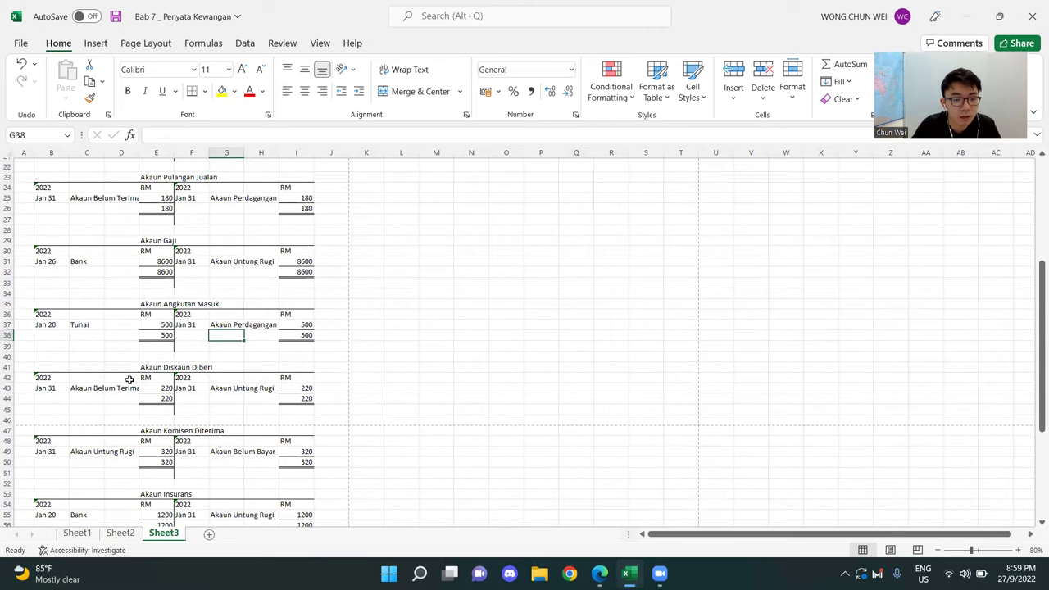
left_click(226, 390)
left_click(94, 450)
scroll(253, 482, "down", 1)
left_click(253, 483)
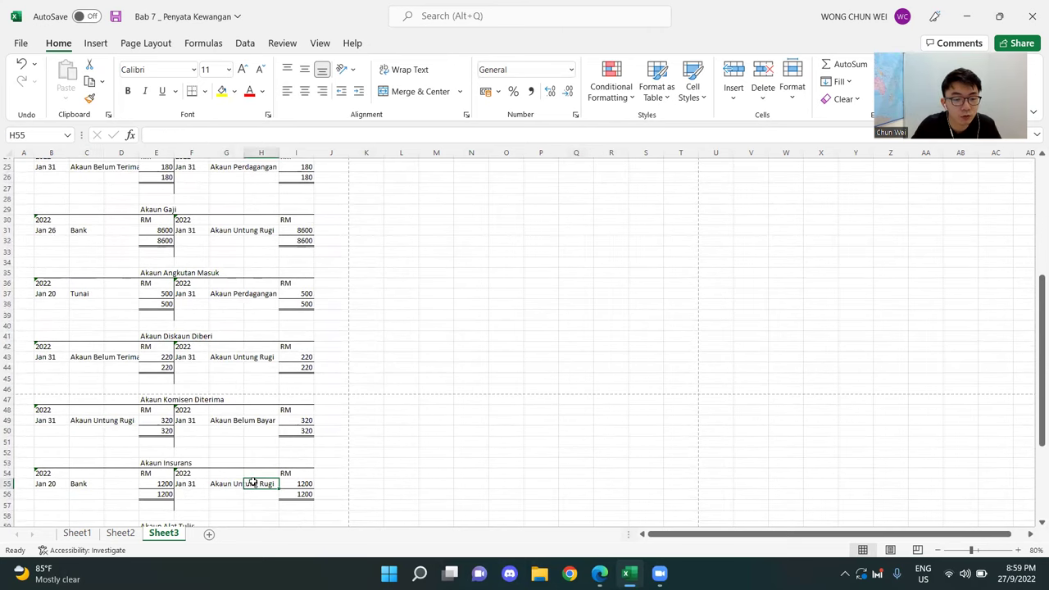
scroll(253, 483, "down", 3)
scroll(288, 454, "up", 11)
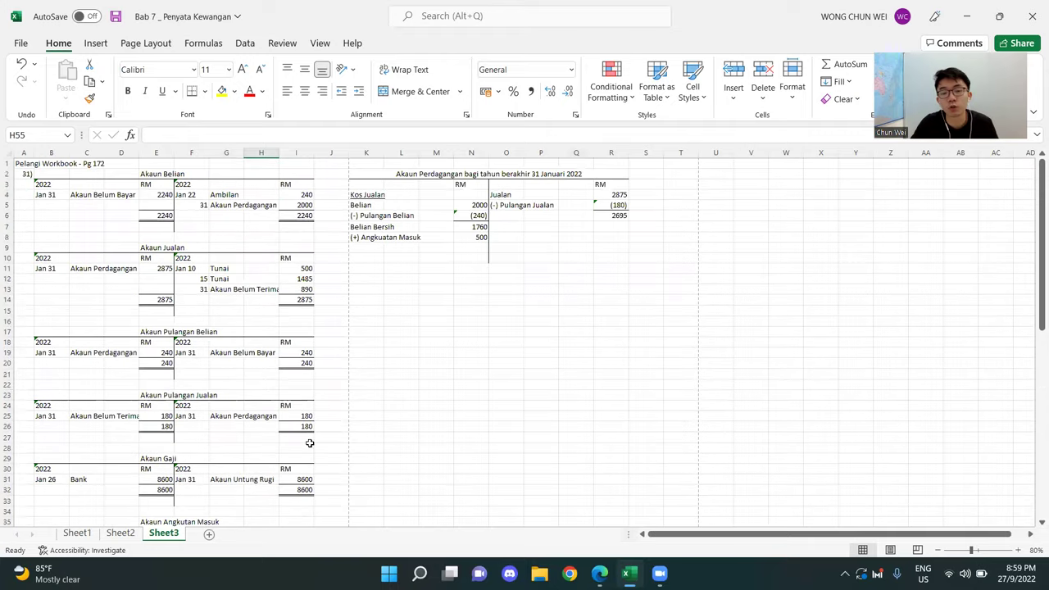
left_click(534, 288)
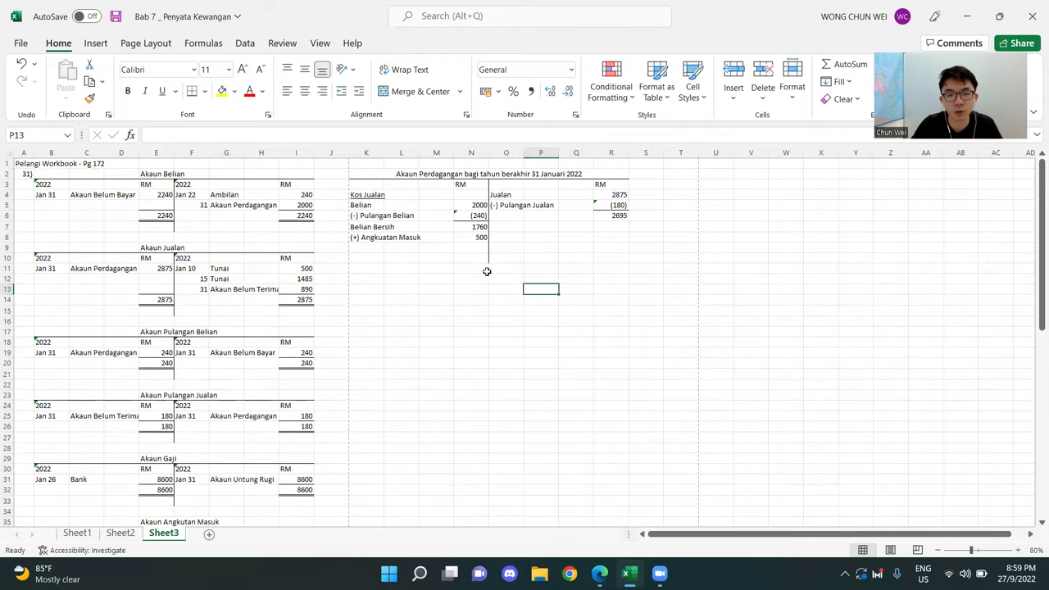
- Extend the centre line of the Akaun Perdagangan by one row, copying N10:O10 to N11:O11
left_click(471, 247)
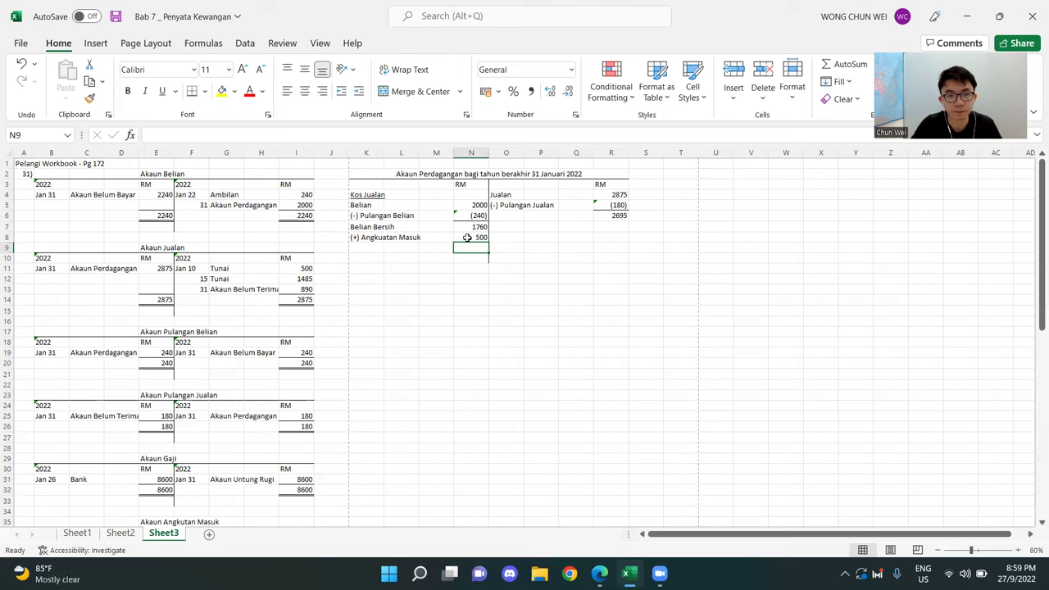
left_click_drag(479, 255, 494, 256)
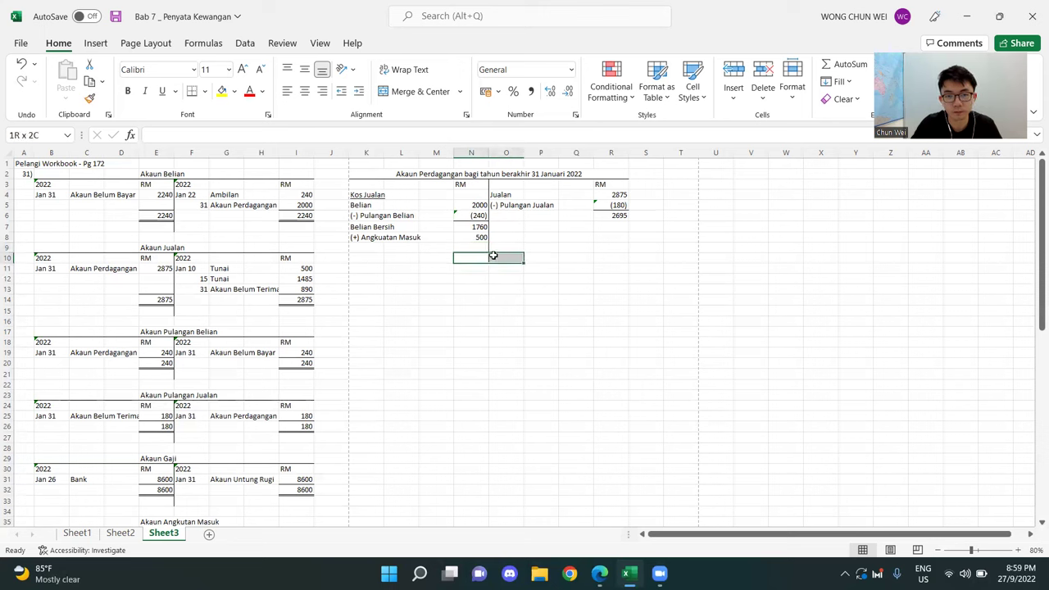
key("ctrl+c")
left_click(470, 268)
key("ctrl+v")
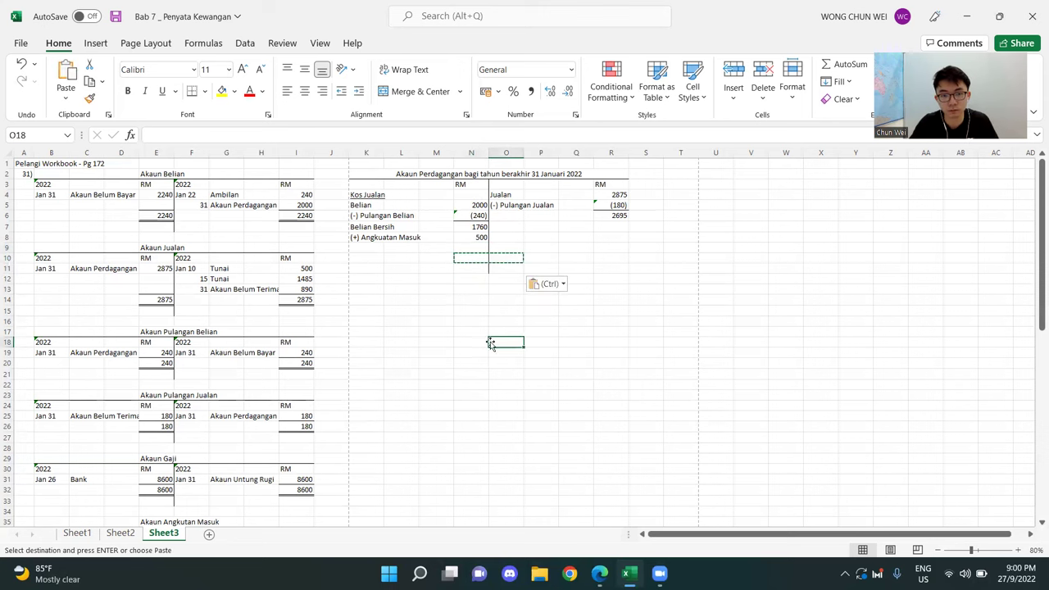
- Apply a top and double bottom border to the total cells N10 and R10 of the Akaun Perdagangan
left_click(473, 249)
left_click(473, 258)
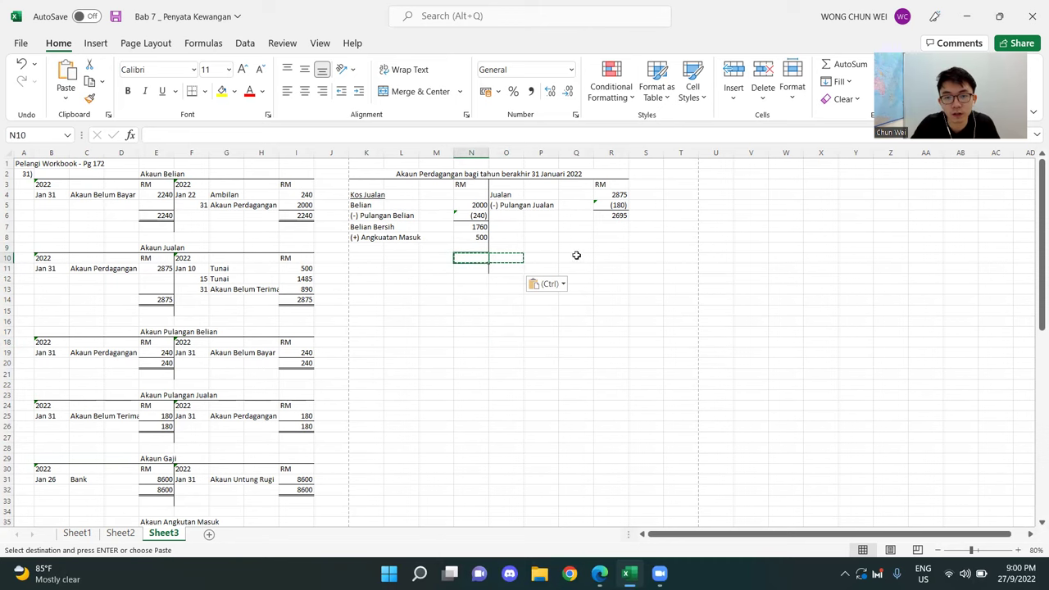
left_click(615, 257)
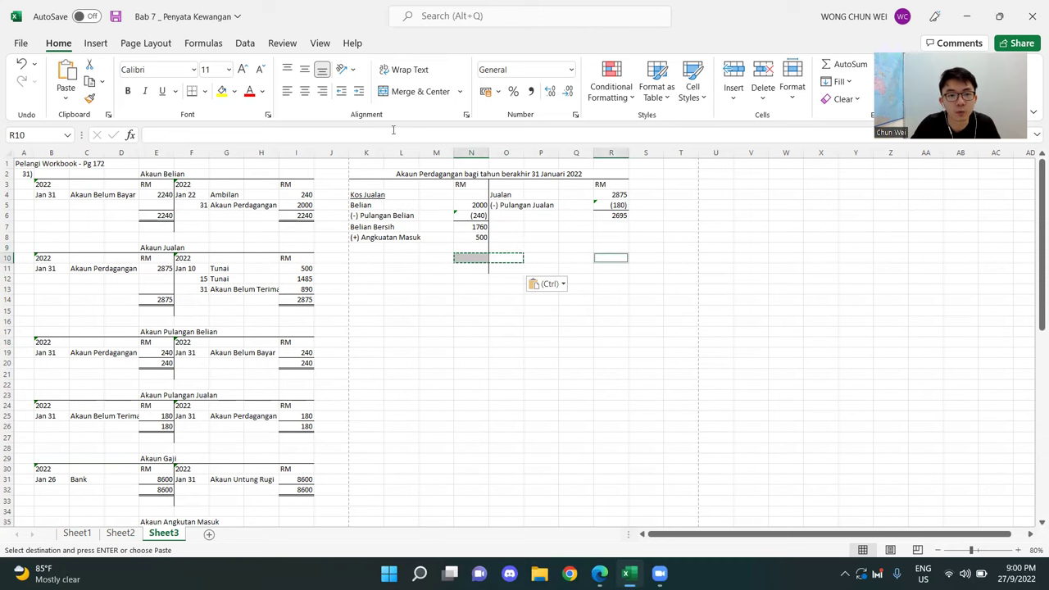
left_click(204, 91)
left_click(244, 369)
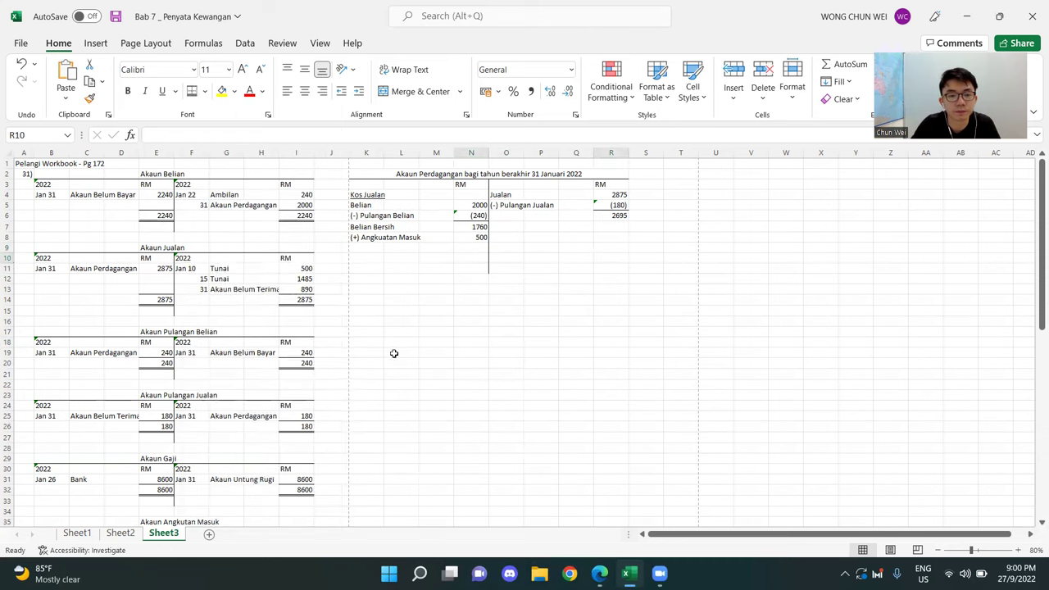
left_click(716, 360)
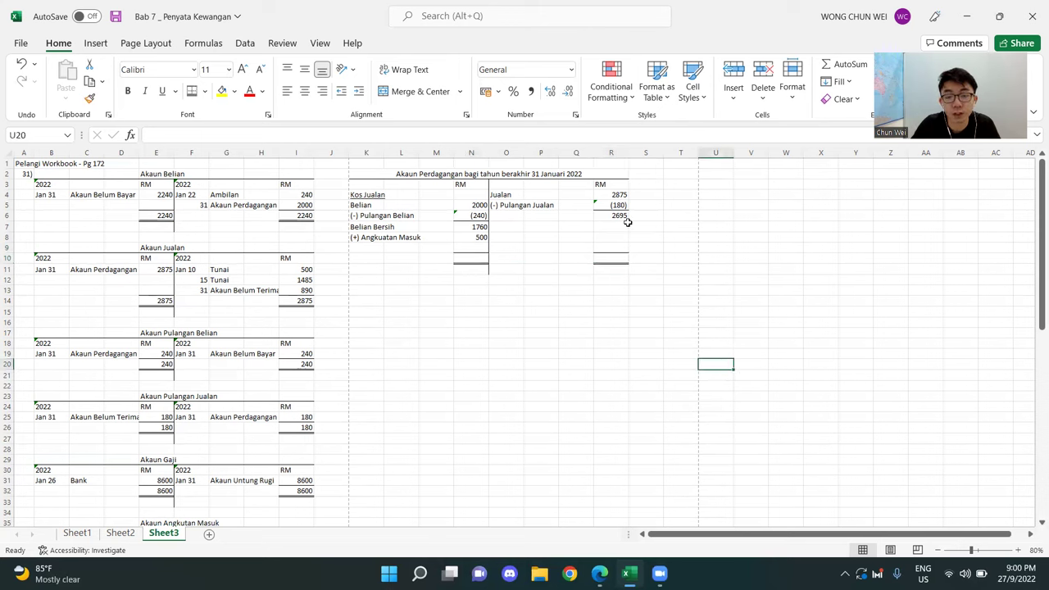
- Sum N7:N9 into the debit-side total cell N10 of the Akaun Perdagangan
left_click_drag(479, 227, 476, 264)
key("alt+equal")
left_click(526, 332)
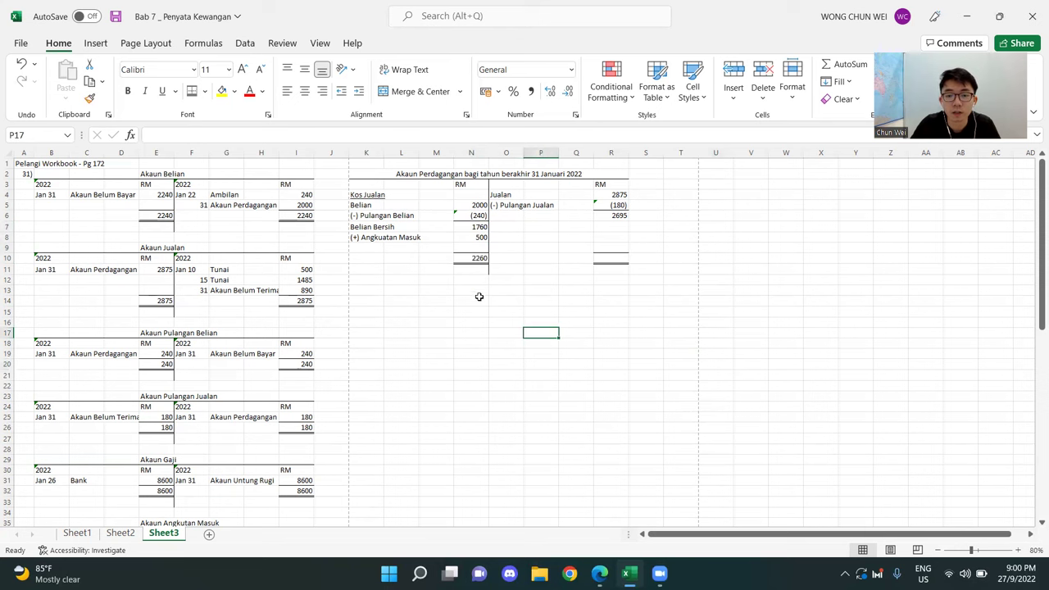
left_click(463, 258)
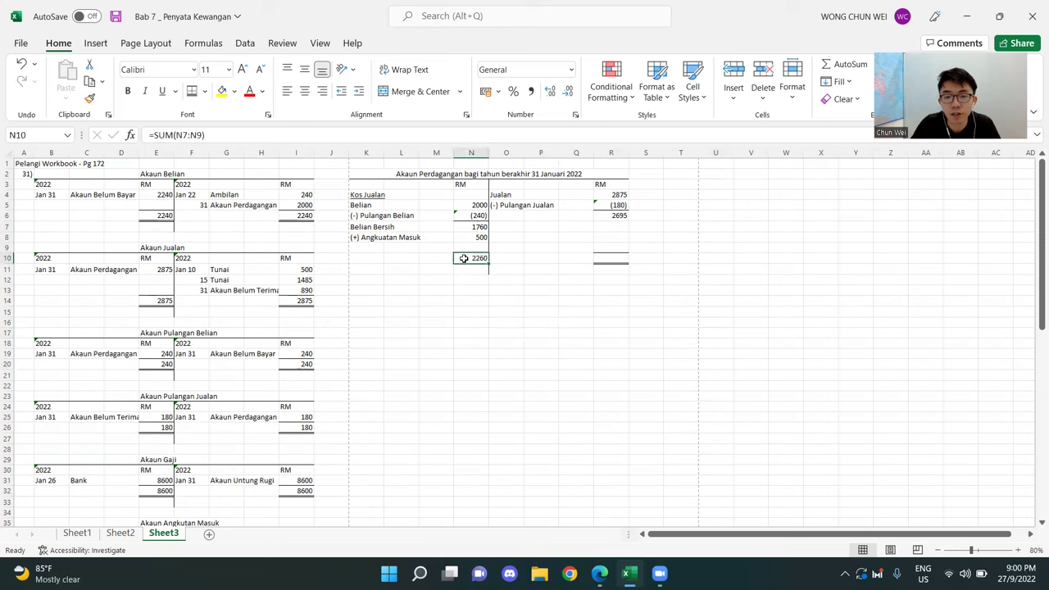
- Enter 2695 as the total on both sides of the Akaun Perdagangan, in R10 and N10
left_click(621, 214)
left_click(618, 260)
type("2695")
key("Return")
left_click(614, 336)
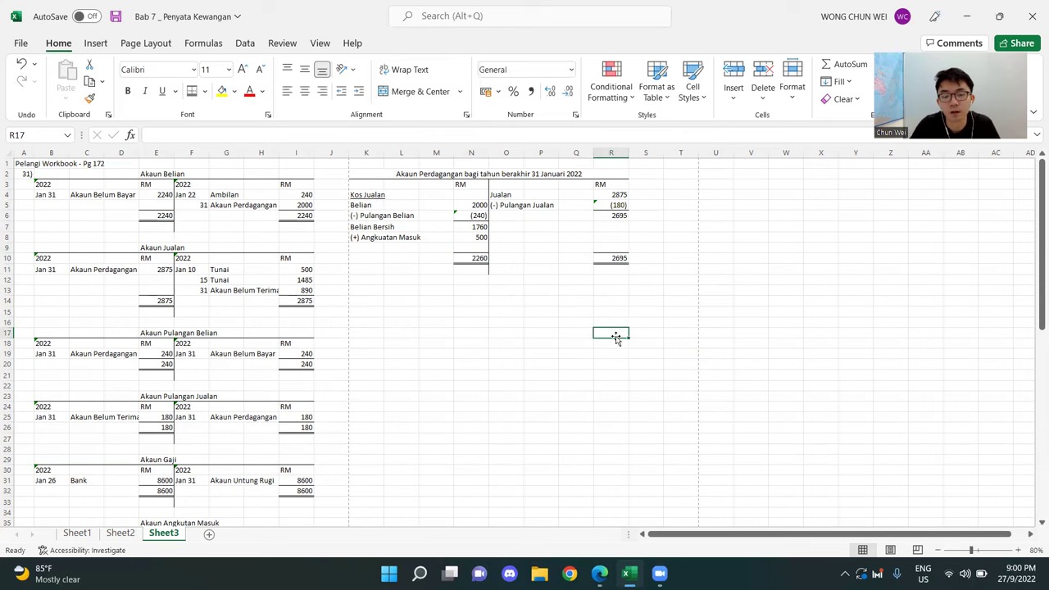
left_click(615, 258)
left_click(471, 259)
type("2")
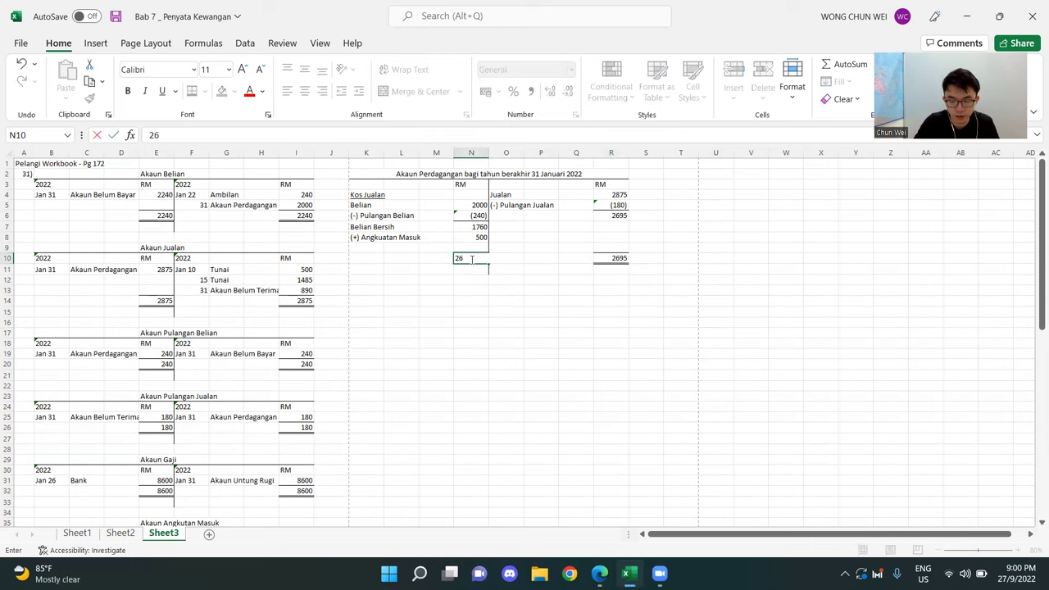
key("Return")
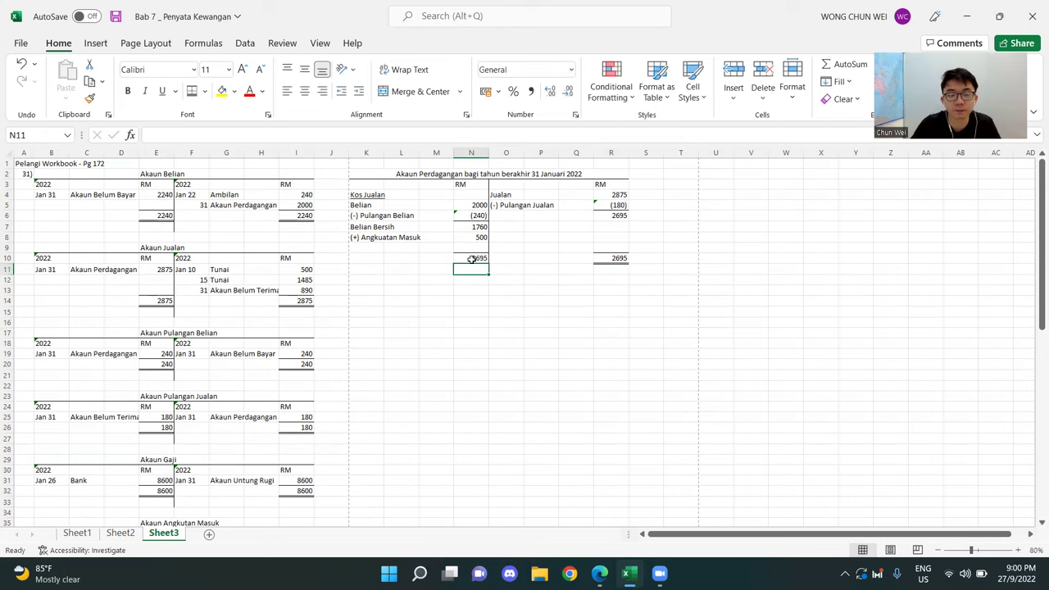
left_click(518, 355)
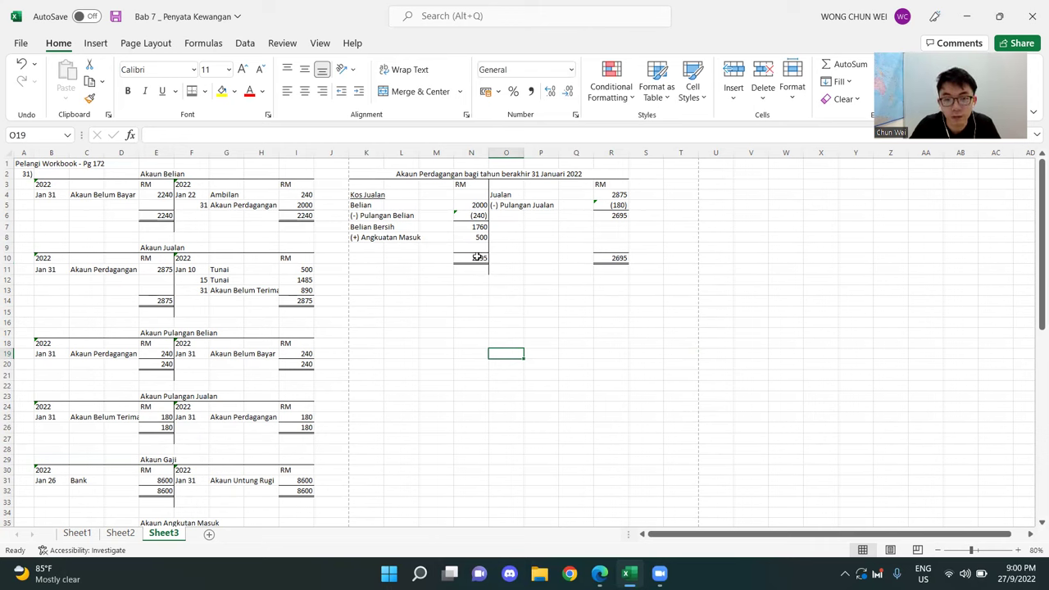
- Move the Akaun Perdagangan totals down to row 12 and redraw the missing centre line above them
left_click_drag(473, 259, 620, 287)
left_click(653, 237)
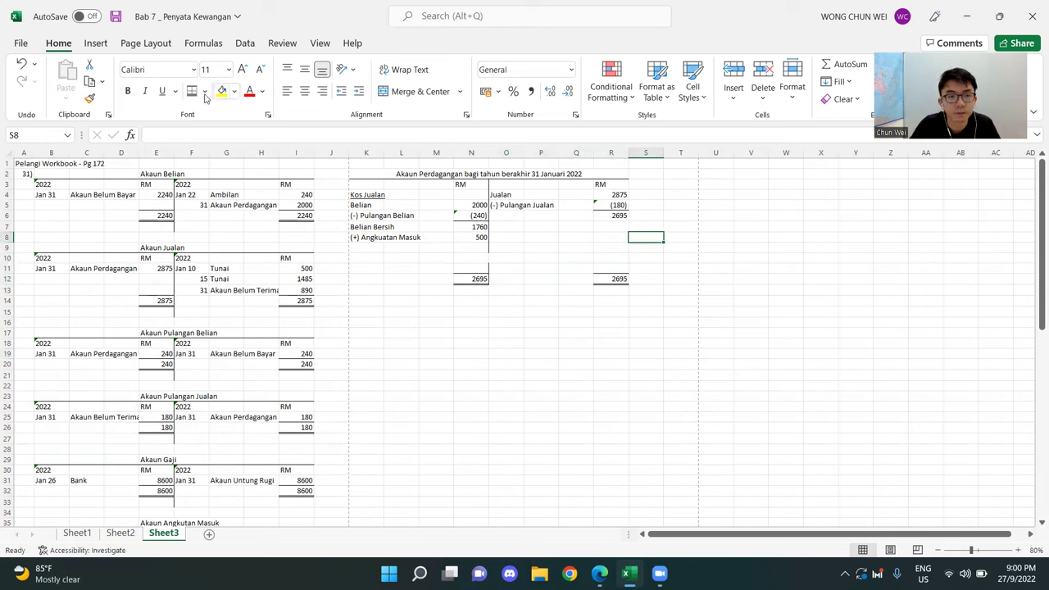
left_click(205, 91)
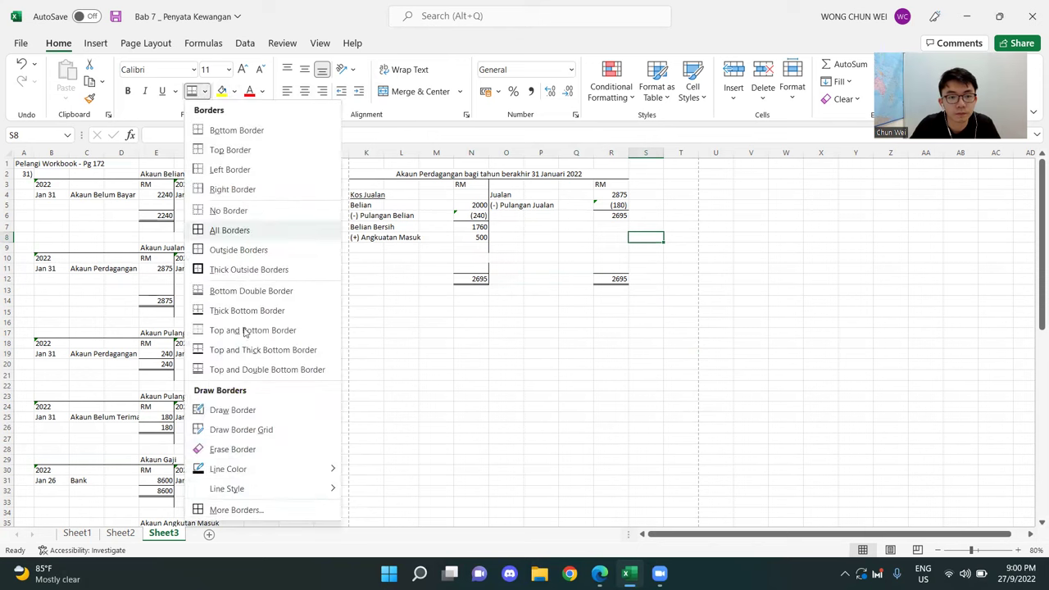
left_click(238, 410)
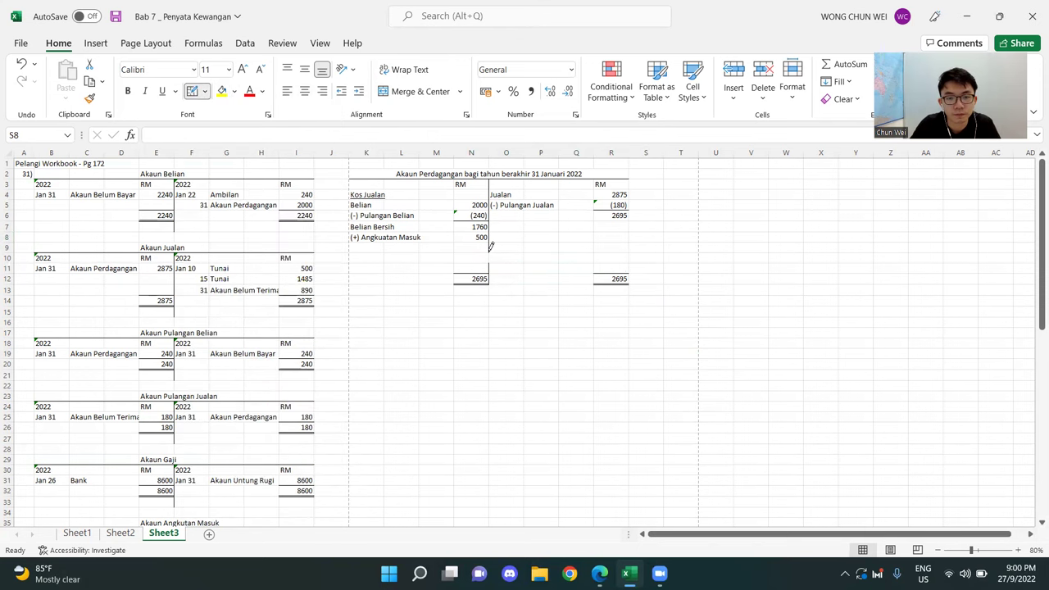
left_click(205, 91)
key("Escape")
left_click(482, 237)
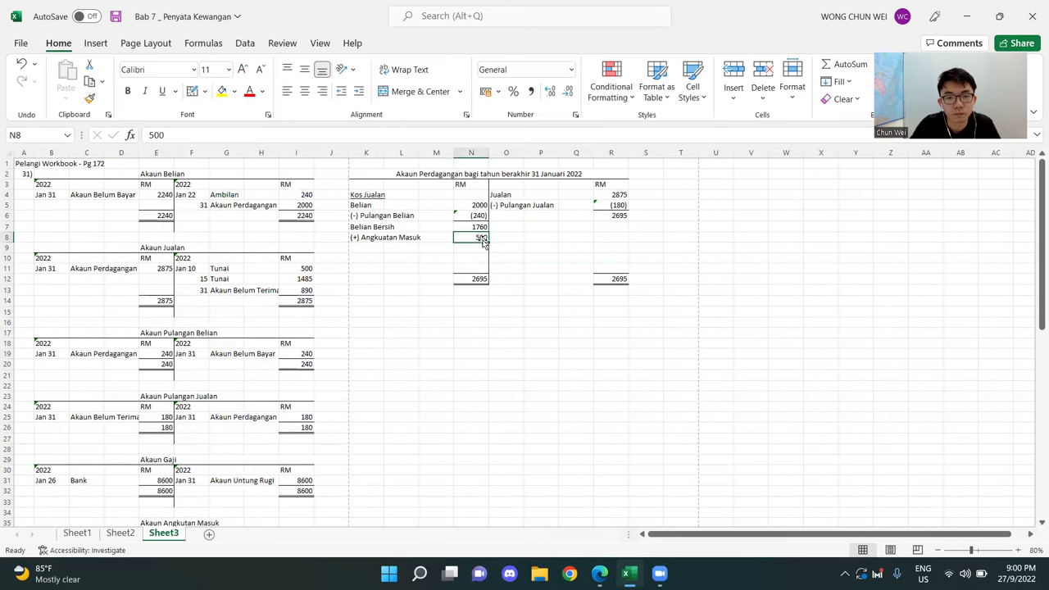
- Add a bottom border to N8 and sum N7:N8 into N9
left_click(205, 91)
left_click(236, 131)
left_click(445, 270)
left_click(480, 227)
key("shift+Down")
key("shift+Down")
key("alt+equal")
left_click(438, 303)
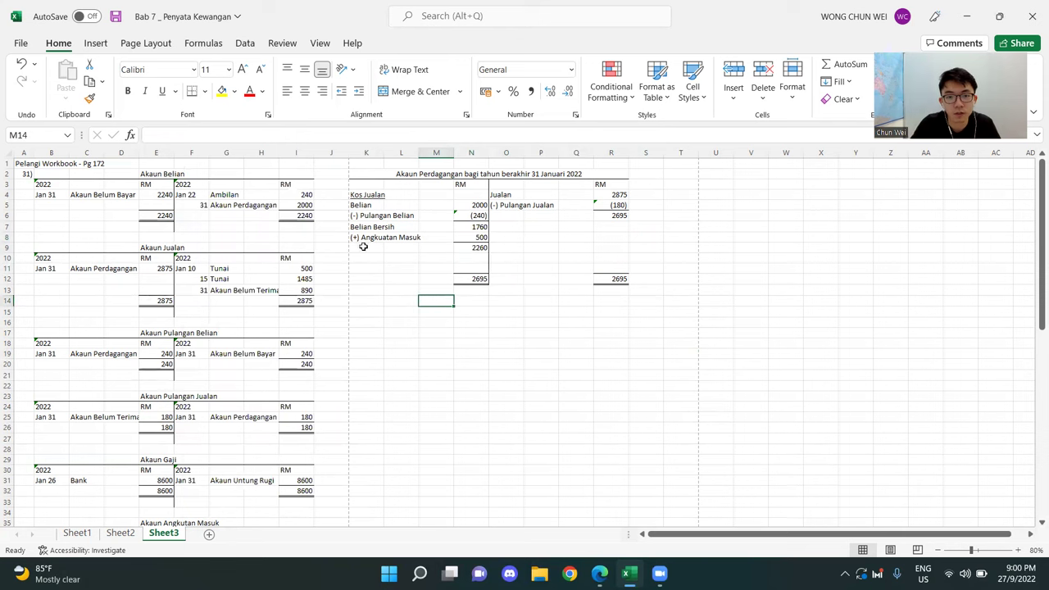
- Label the subtotal row "Kos Jualan" in K9
double_click(363, 247)
type("Kos")
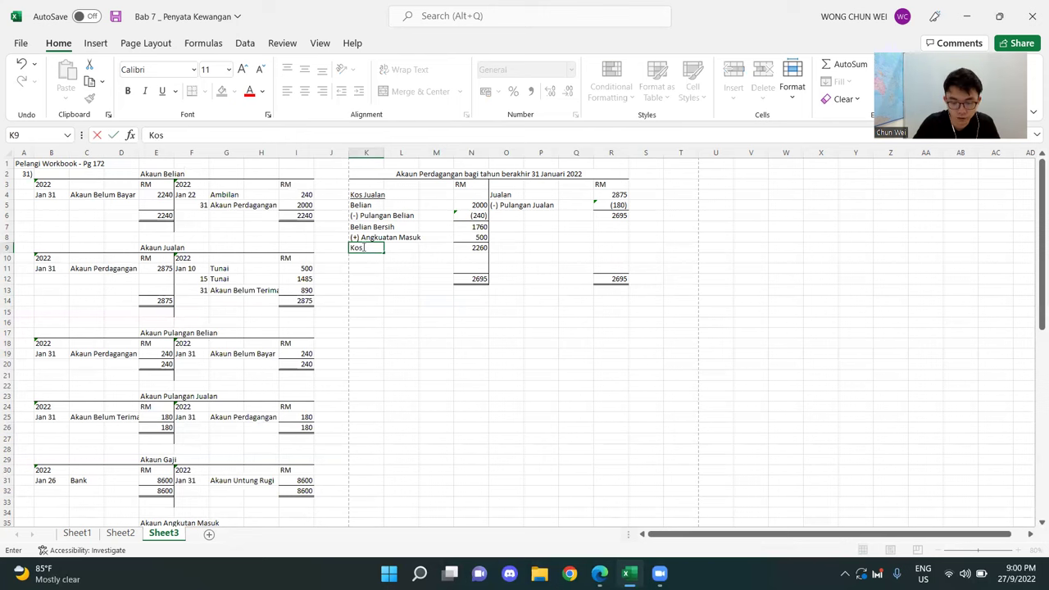
type(" Jualan")
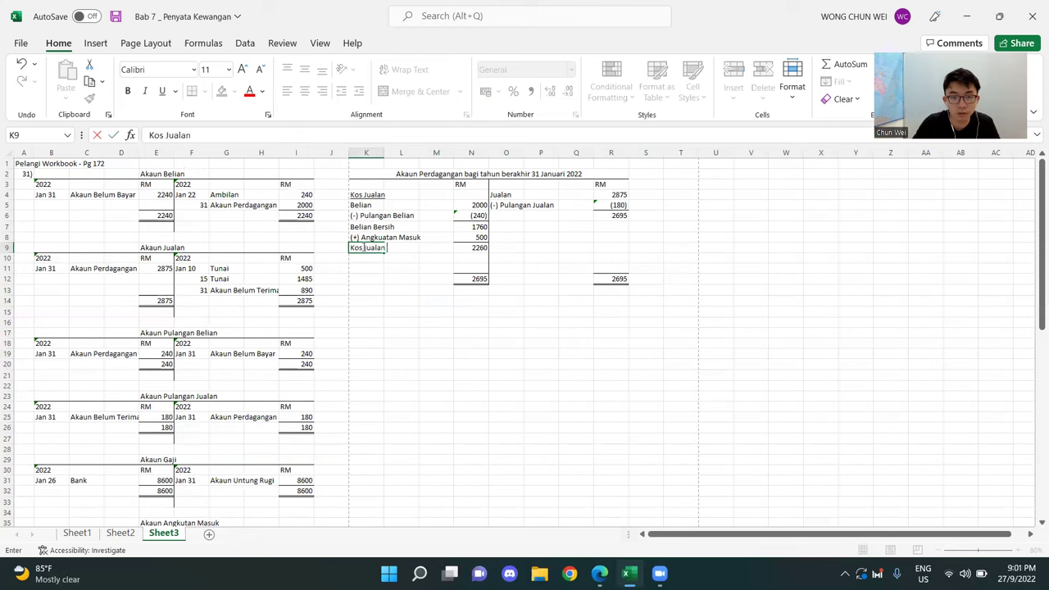
left_click(401, 353)
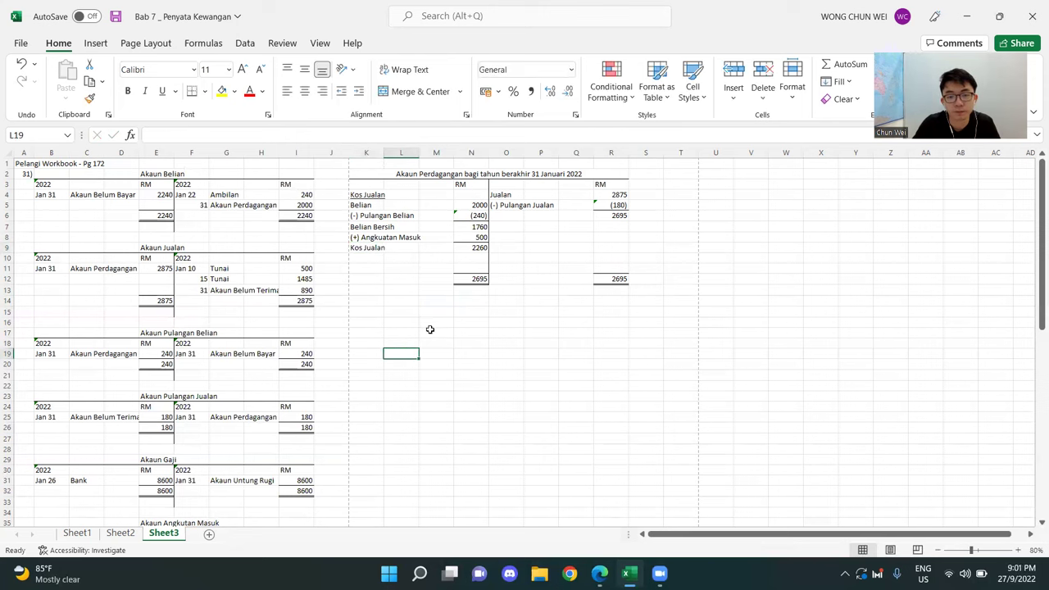
- Calculate the gross profit in N10 by subtracting Kos Jualan from the total, using =N12-N9
left_click(472, 246)
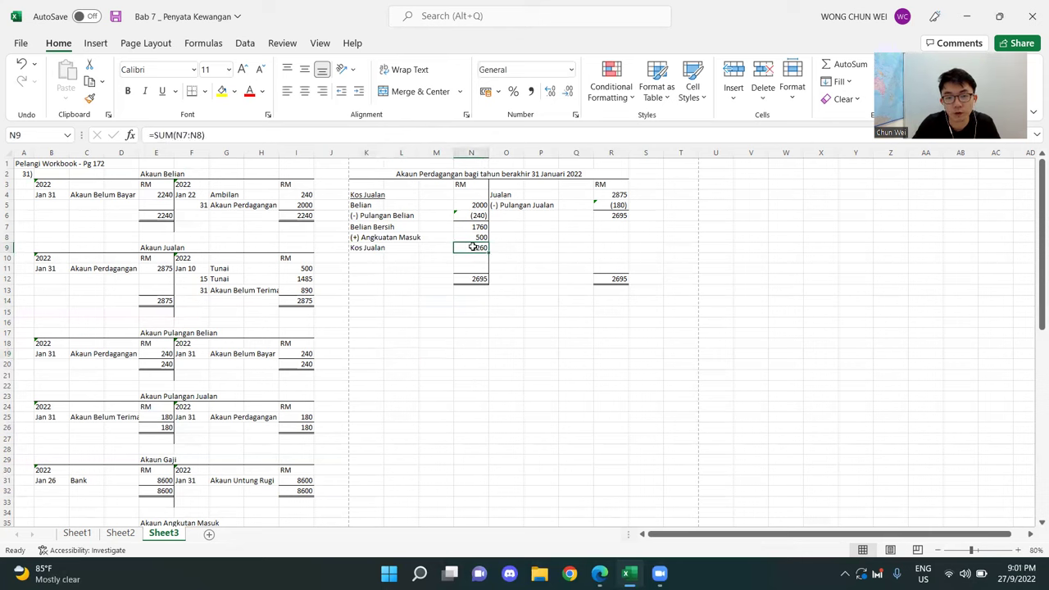
left_click(471, 280)
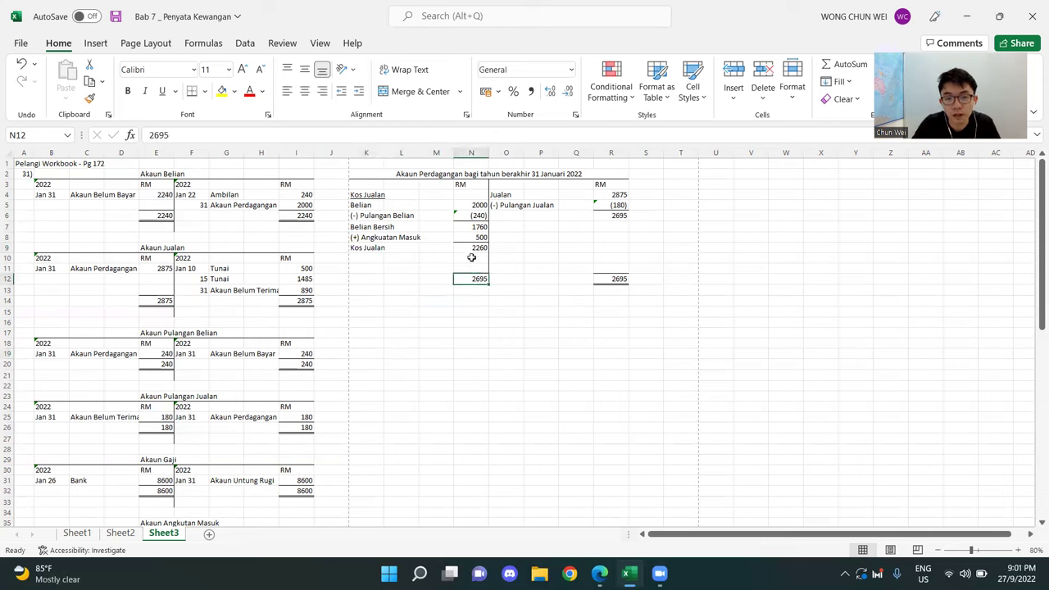
left_click(473, 247)
left_click(471, 257)
type("=")
left_click(474, 278)
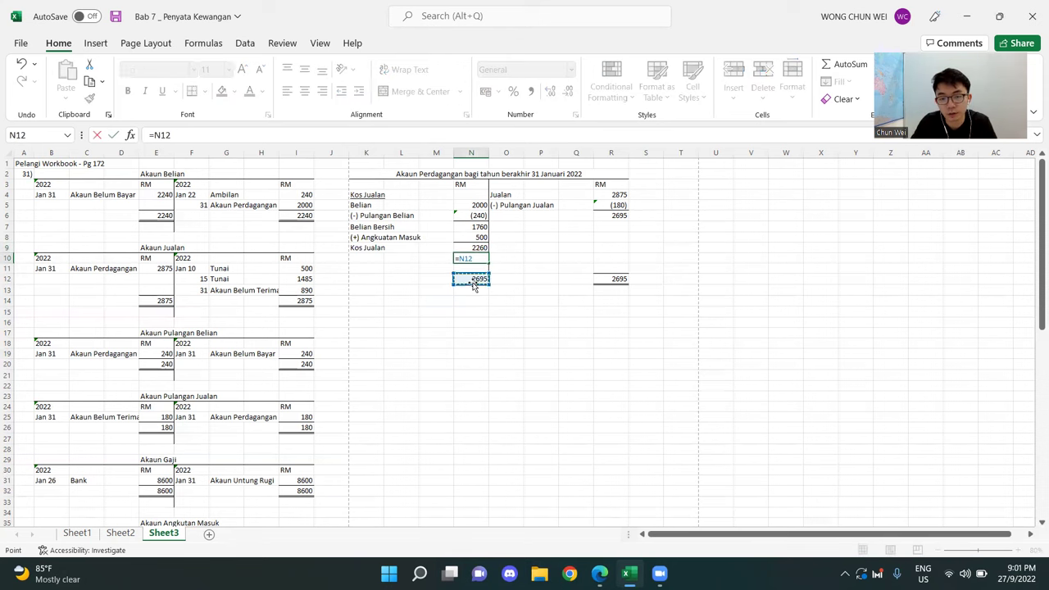
type("-")
left_click(476, 244)
key("Return")
left_click(492, 311)
left_click(467, 281)
left_click(469, 249)
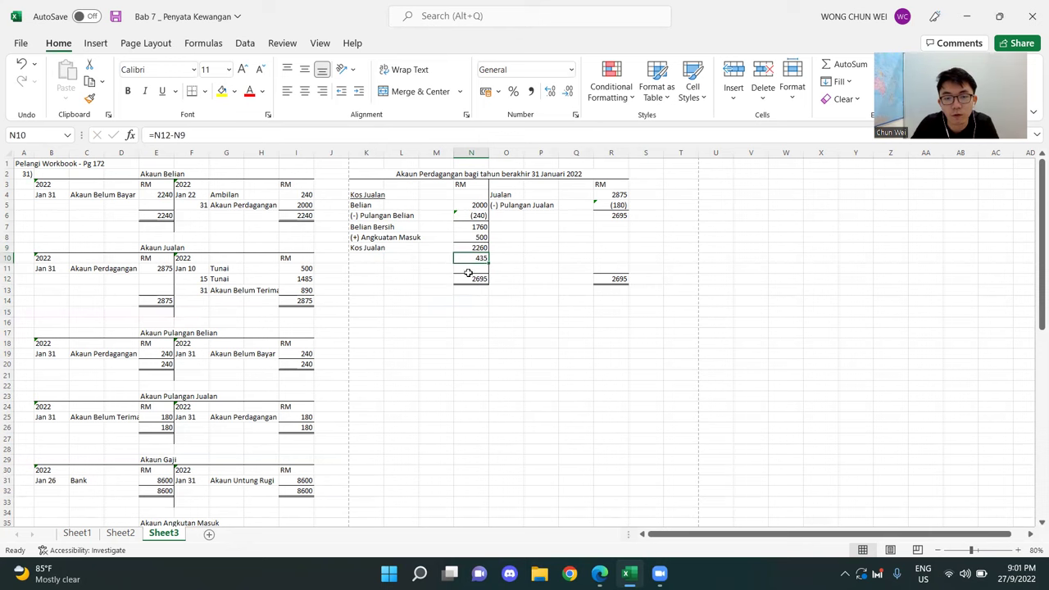
- Label the gross profit row "Untung Kasar" in K10
left_click(358, 257)
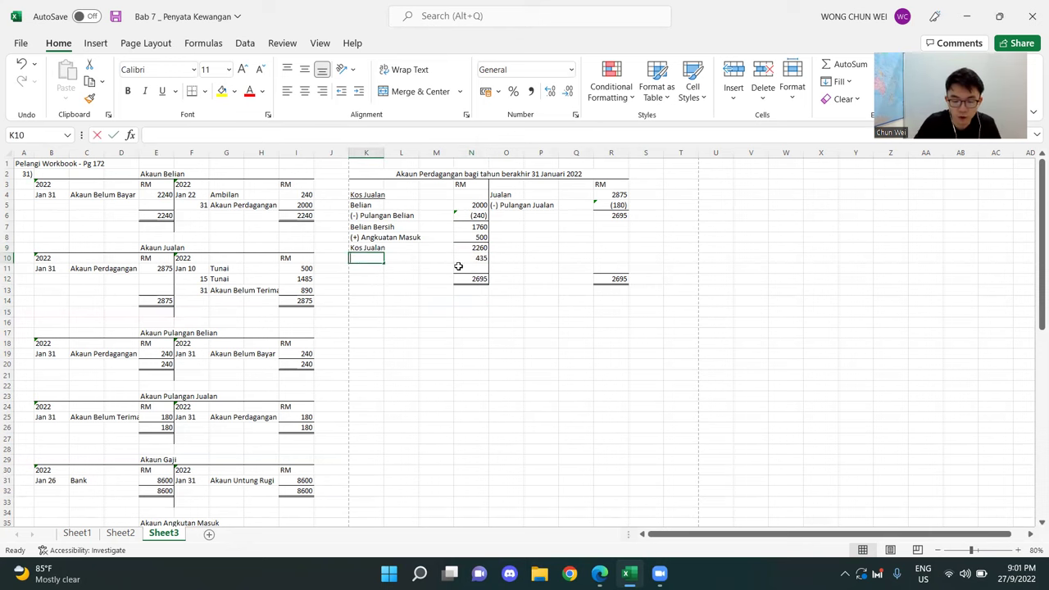
type("Untung Kasa")
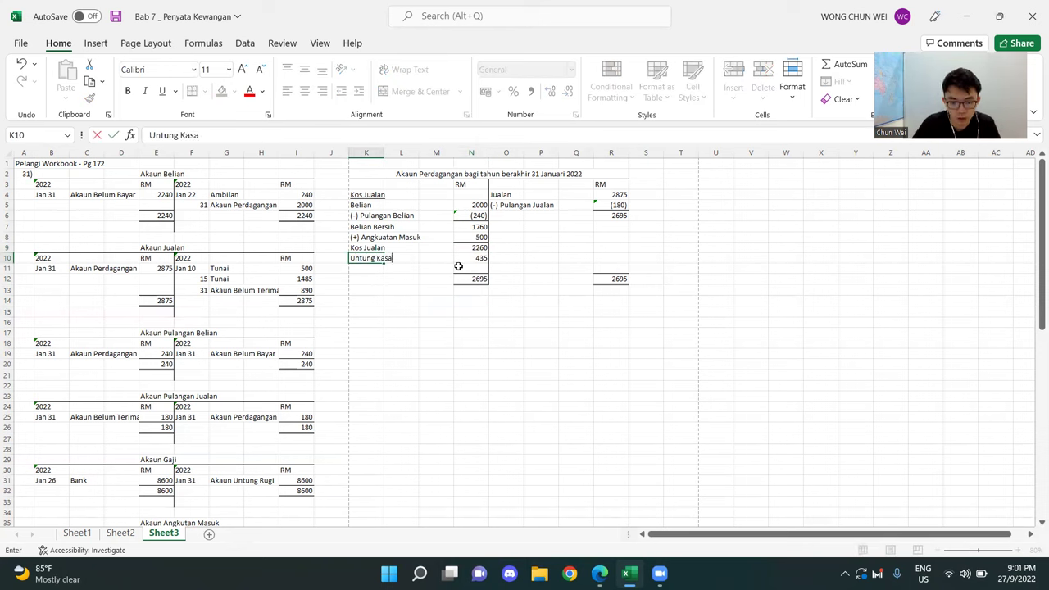
type("r")
key("Return")
left_click(685, 248)
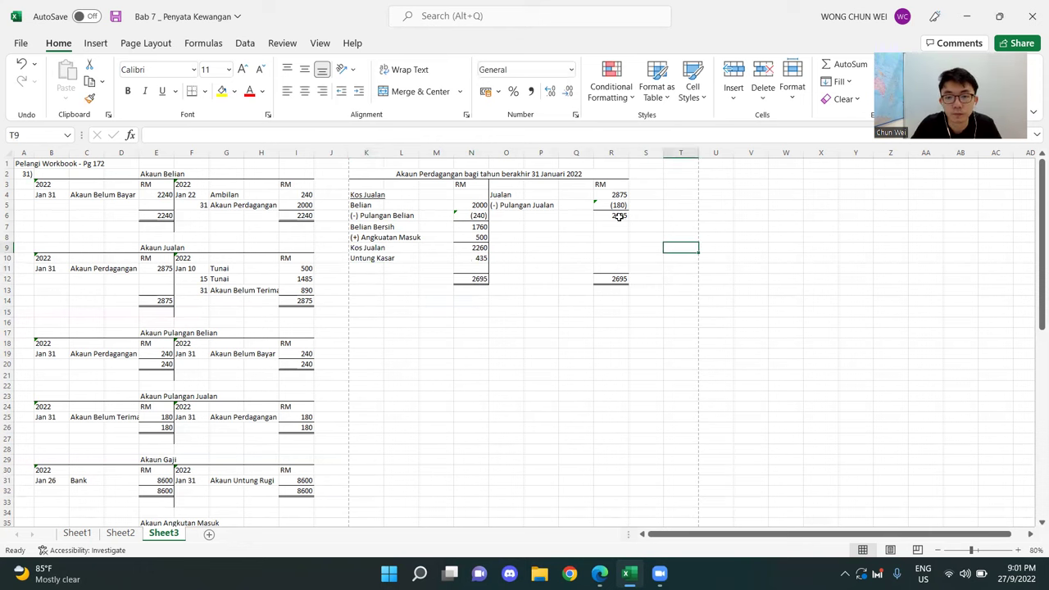
left_click(807, 375)
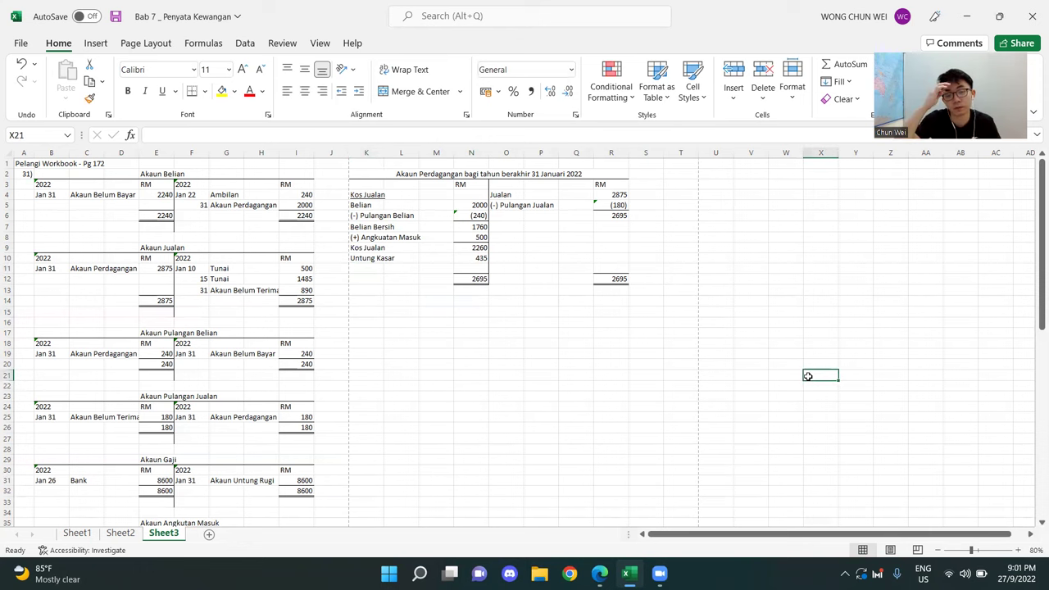
- Label the net sales amount "Jualan Bersih" in O6
left_click(492, 214)
type("Jualan B")
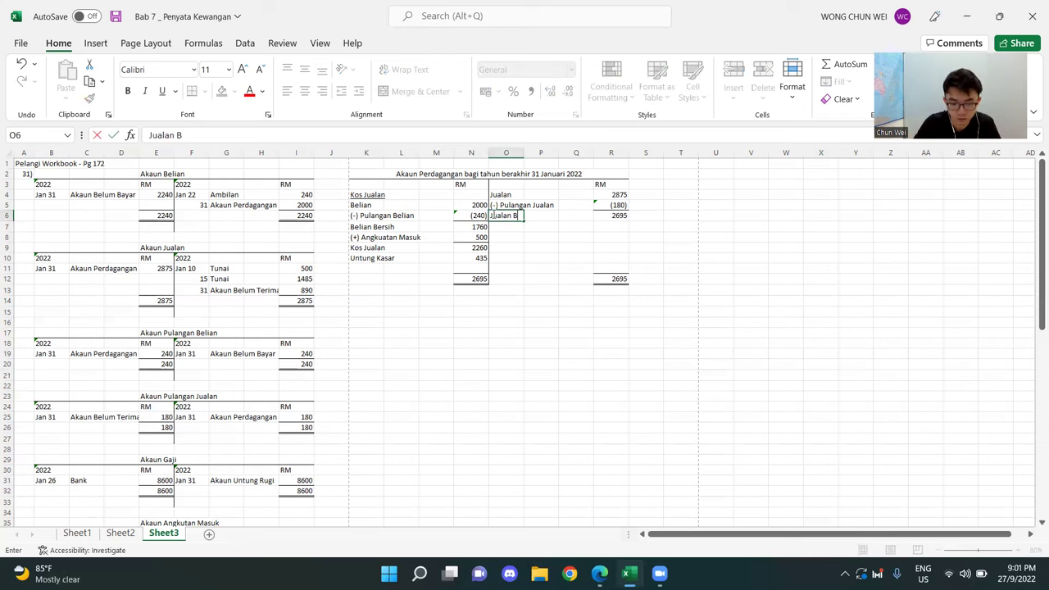
type("ersih")
key("Return")
- Compare Jualan Bersih with the row 12 totals on both sides, and review Kos Jualan and Untung Kasar
left_click(612, 215)
left_click(614, 279)
left_click(463, 279)
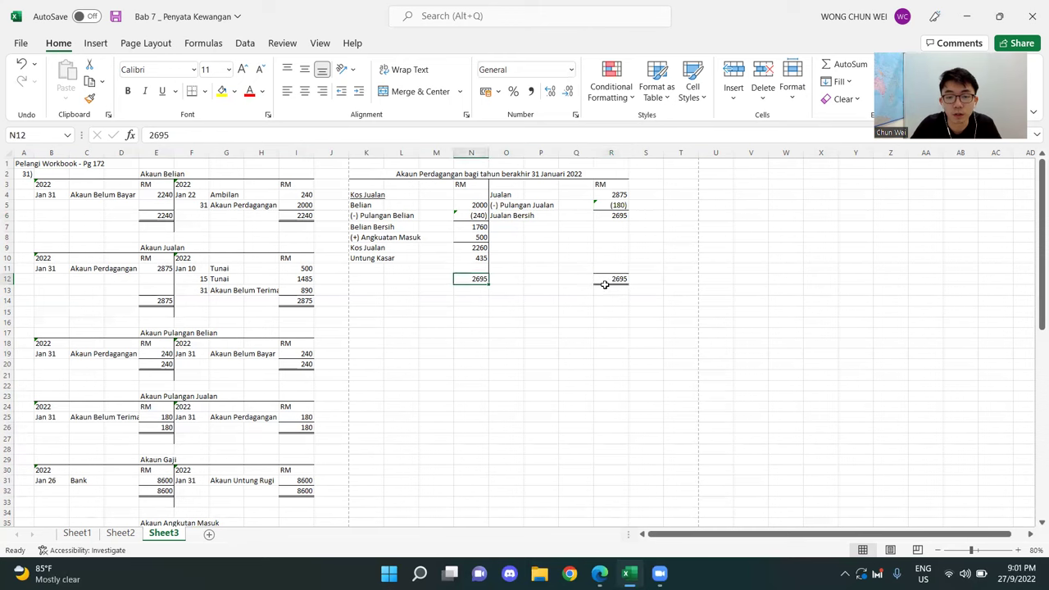
left_click(619, 280)
left_click(480, 280)
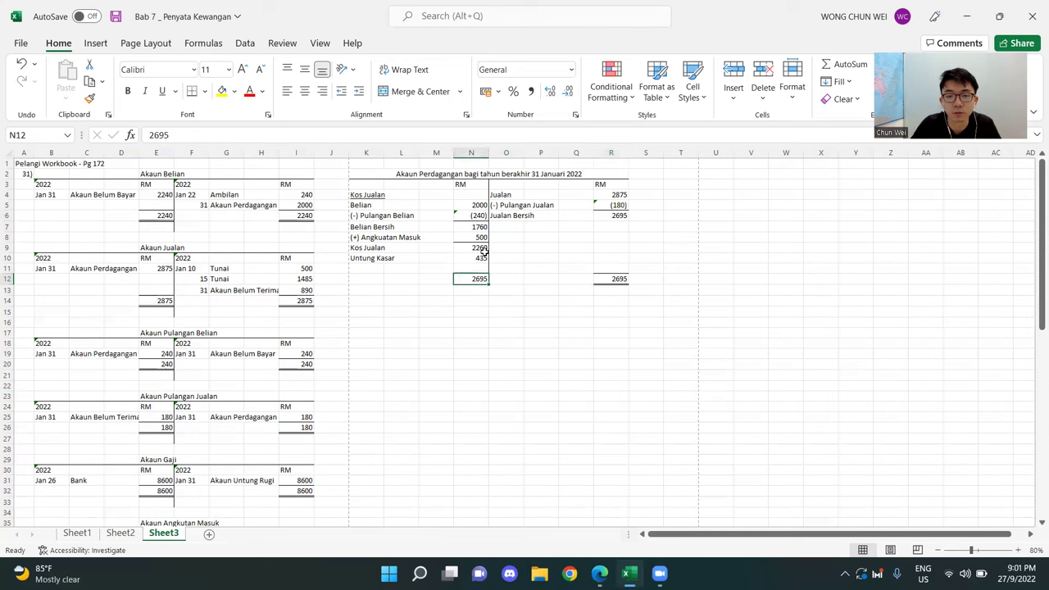
left_click(480, 247)
left_click_drag(481, 258, 365, 257)
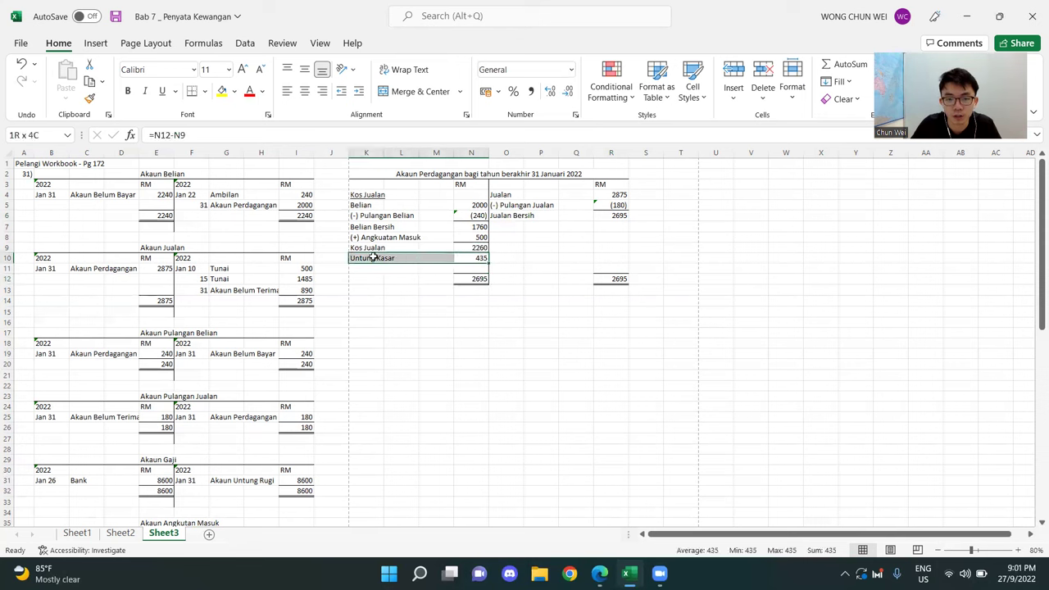
left_click(475, 260)
left_click(722, 290)
left_click(484, 258)
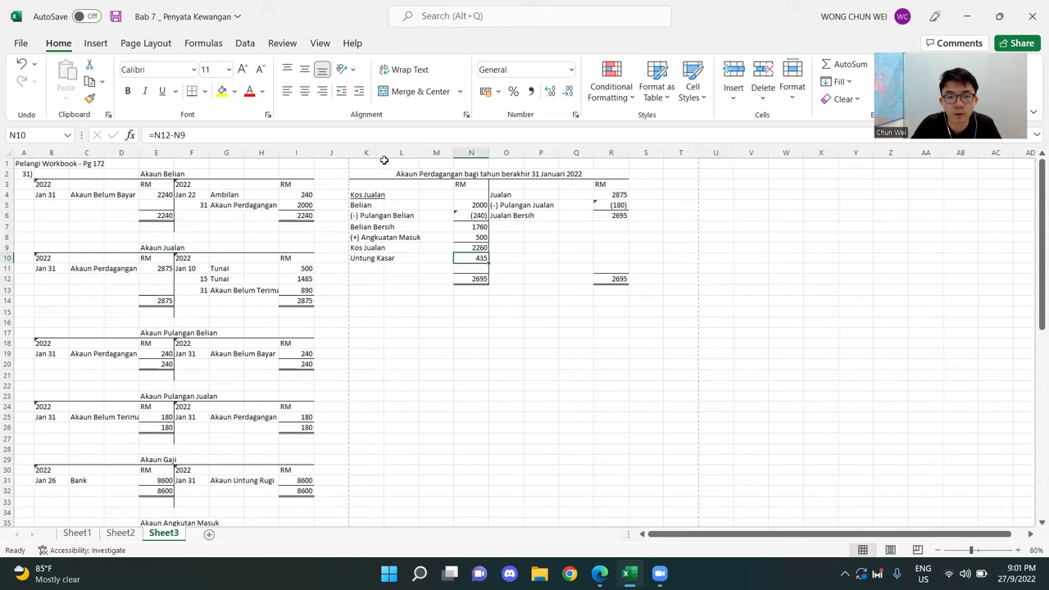
- Copy K2:R7 of the Akaun Perdagangan and paste it at K14 as the template for the next account
left_click_drag(365, 176, 606, 227)
key("ctrl+c")
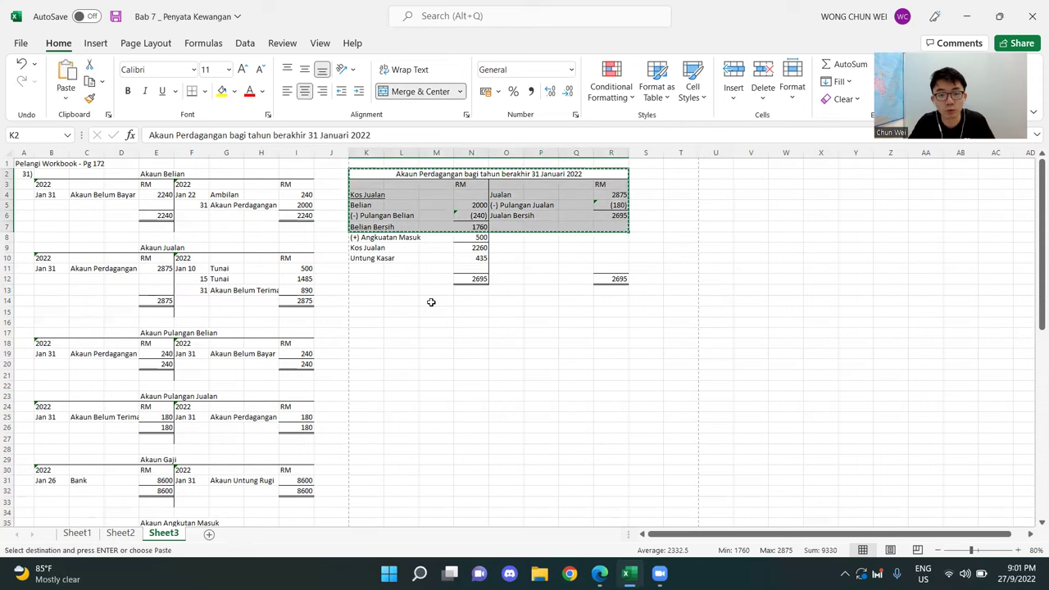
left_click(370, 303)
key("ctrl+v")
left_click(623, 440)
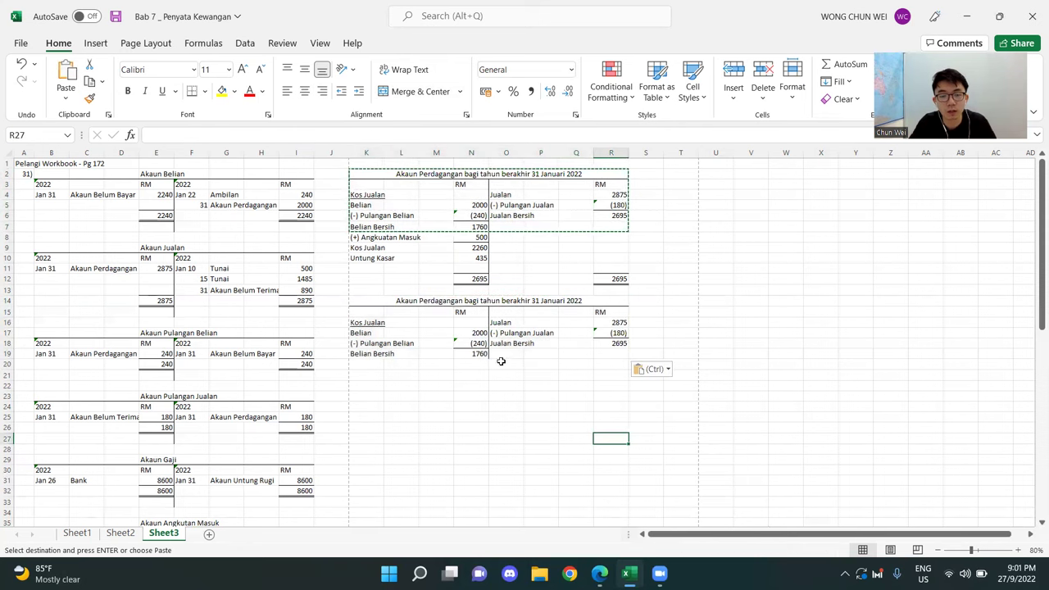
- Change the copied title in K14 to "Akaun Untung Rugi bagi tahun berakhir 31 Januari 2022"
double_click(456, 300)
key("BackSpace")
key("BackSpace")
key("BackSpace")
key("BackSpace")
key("BackSpace")
key("BackSpace")
key("BackSpace")
key("BackSpace")
key("BackSpace")
key("BackSpace")
key("BackSpace")
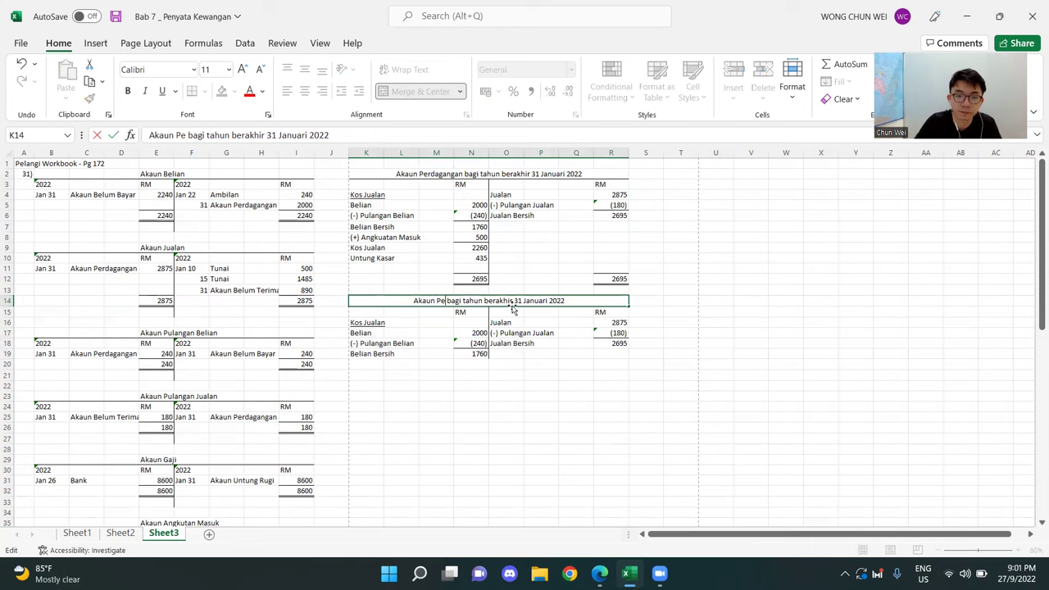
type("Unt")
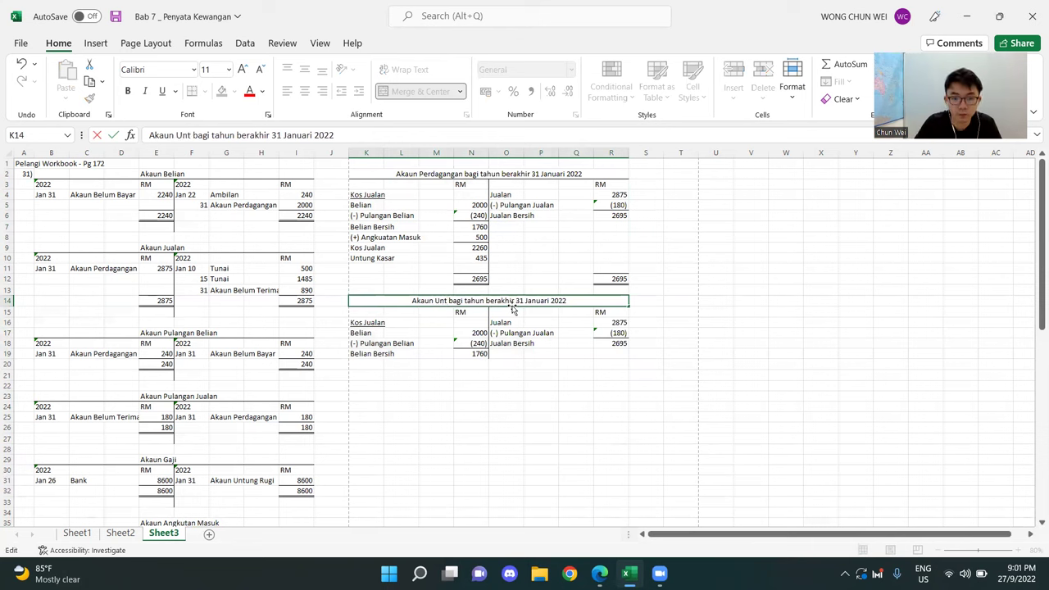
type("ung Rugi")
key("Return")
left_click(575, 395)
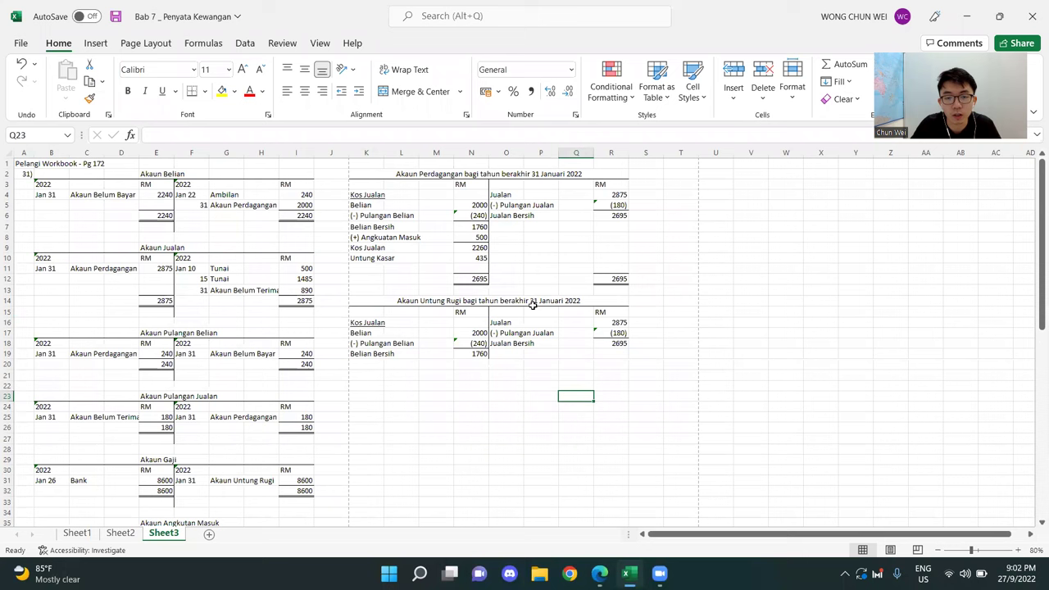
- Clear the copied entries and all borders from K16:R20 below the Akaun Untung Rugi headings
left_click_drag(352, 326, 618, 359)
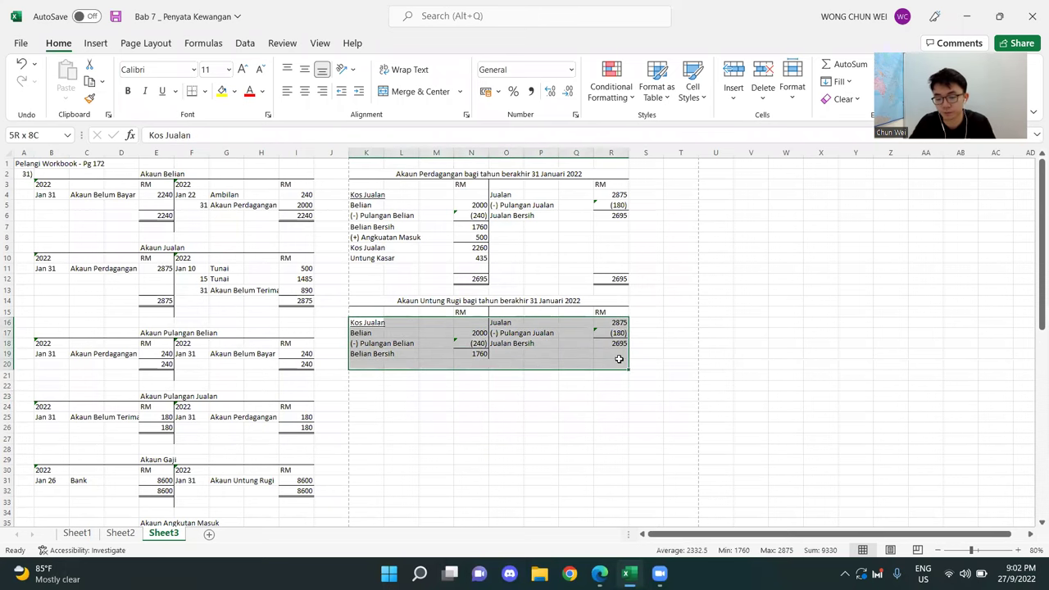
key("Delete")
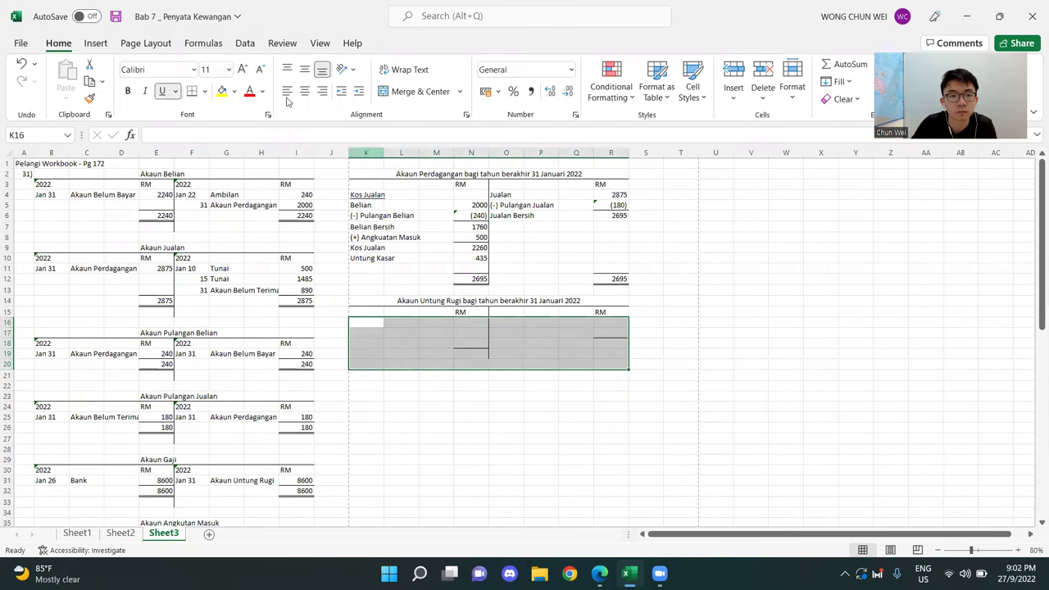
left_click(204, 91)
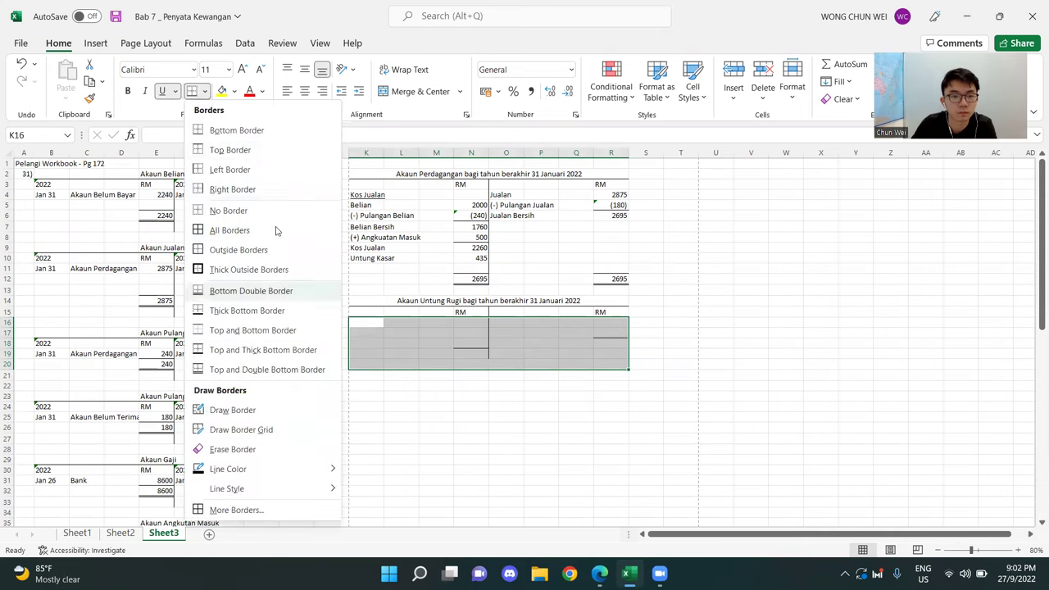
left_click(237, 211)
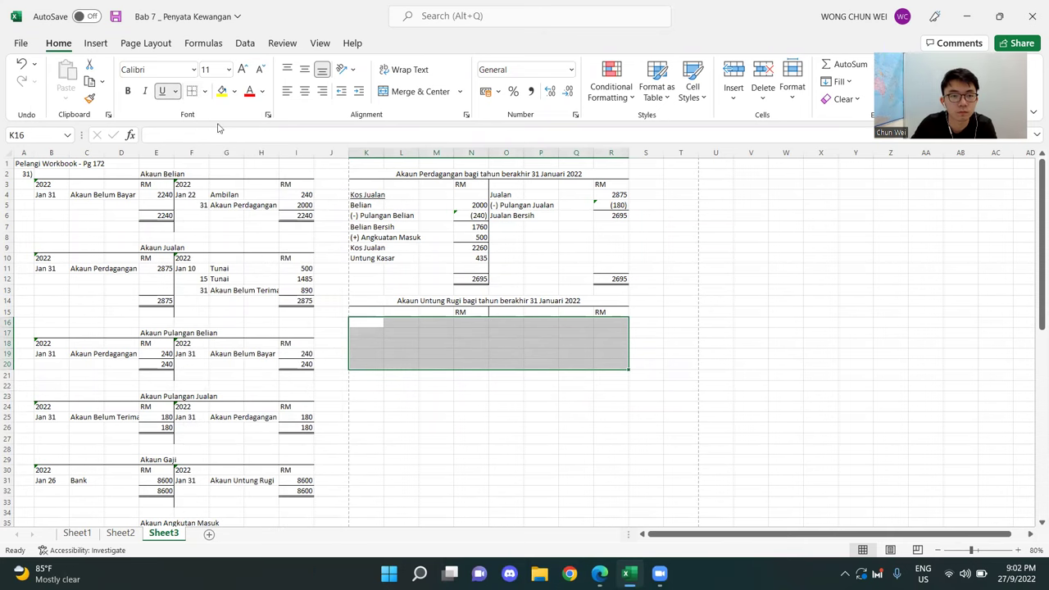
left_click(175, 91)
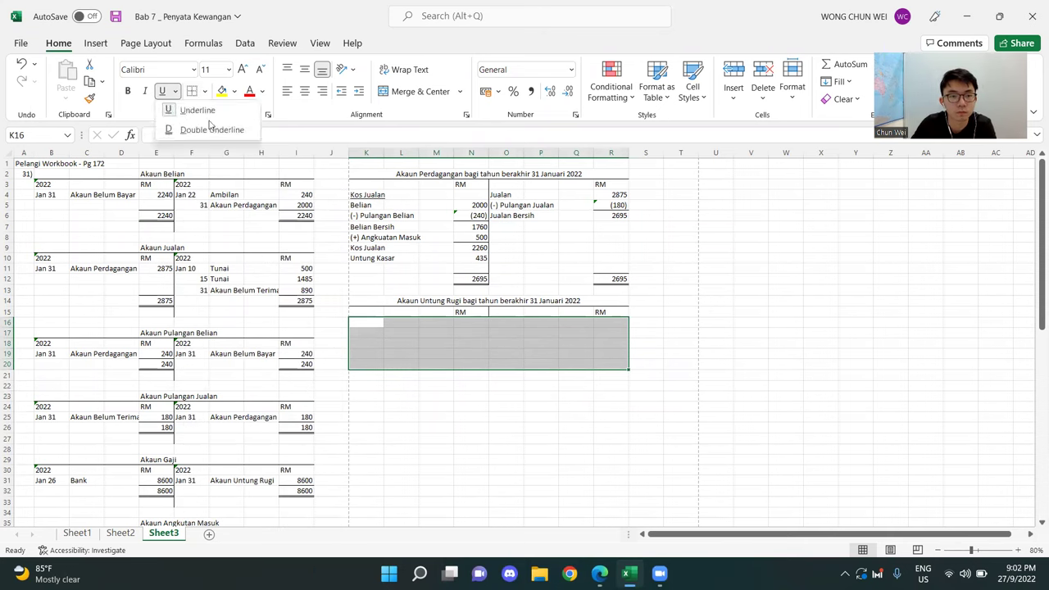
- Draw a vertical border between columns N and O from row 16 to row 24 as the account's centre line
left_click(206, 91)
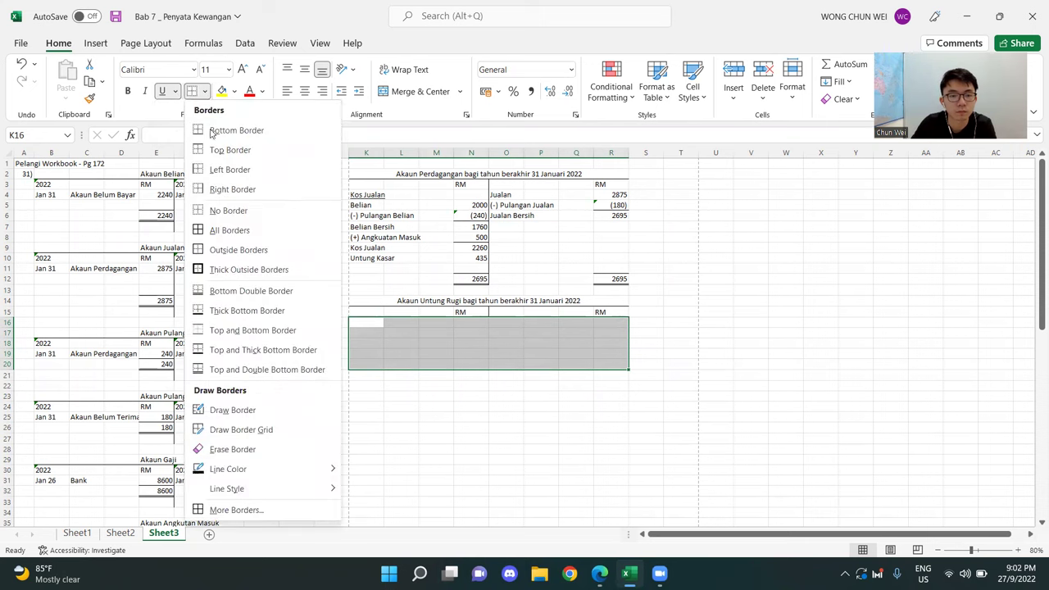
left_click(246, 411)
left_click_drag(490, 316, 489, 412)
left_click(194, 91)
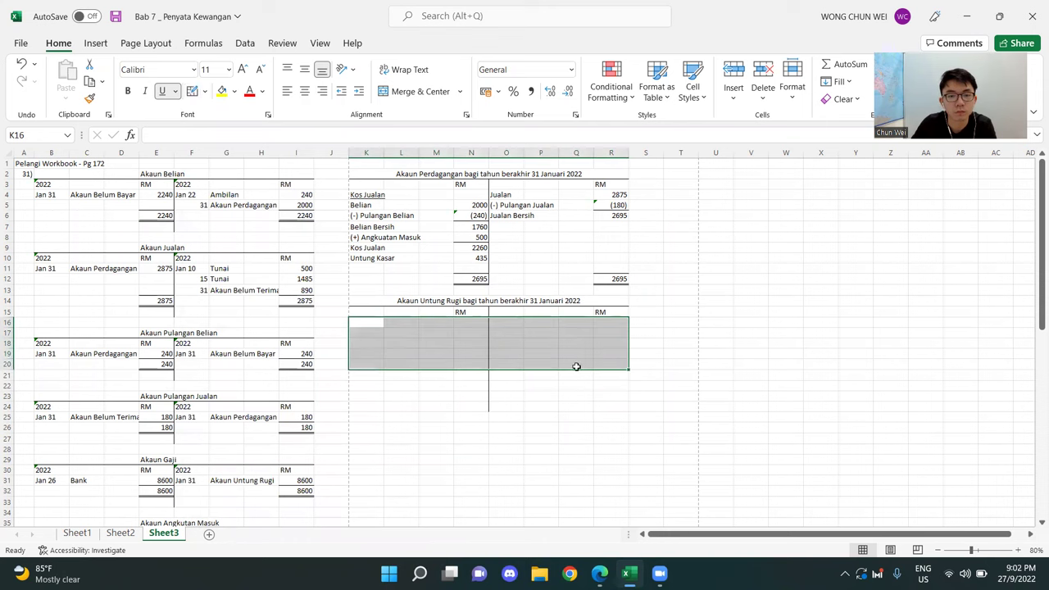
left_click(723, 395)
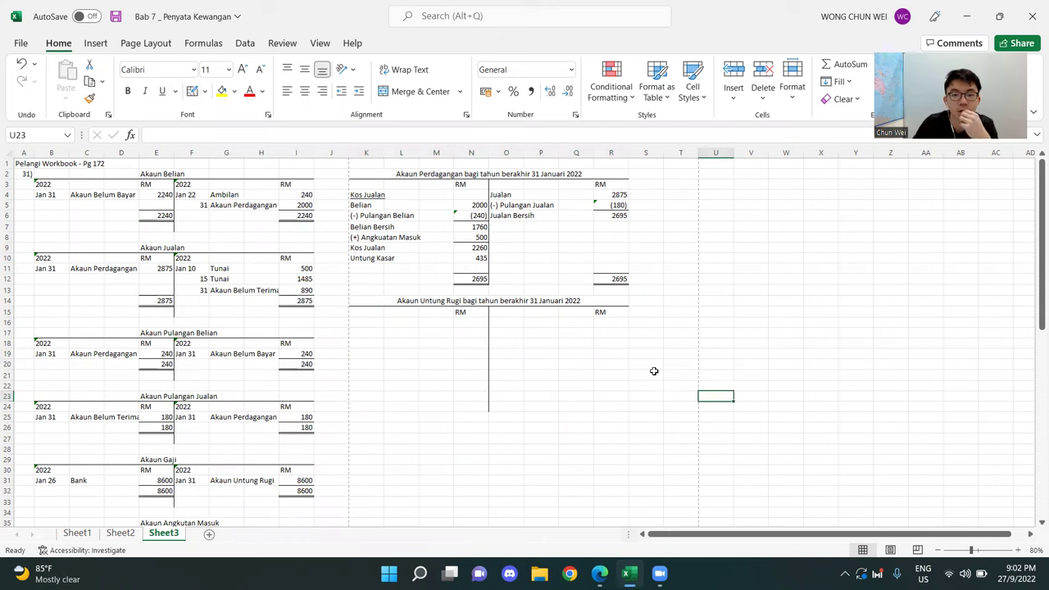
- Check the Untung Kasar line in the Akaun Perdagangan and enter the label "Untung Kasar" in O16
left_click_drag(363, 258, 516, 258)
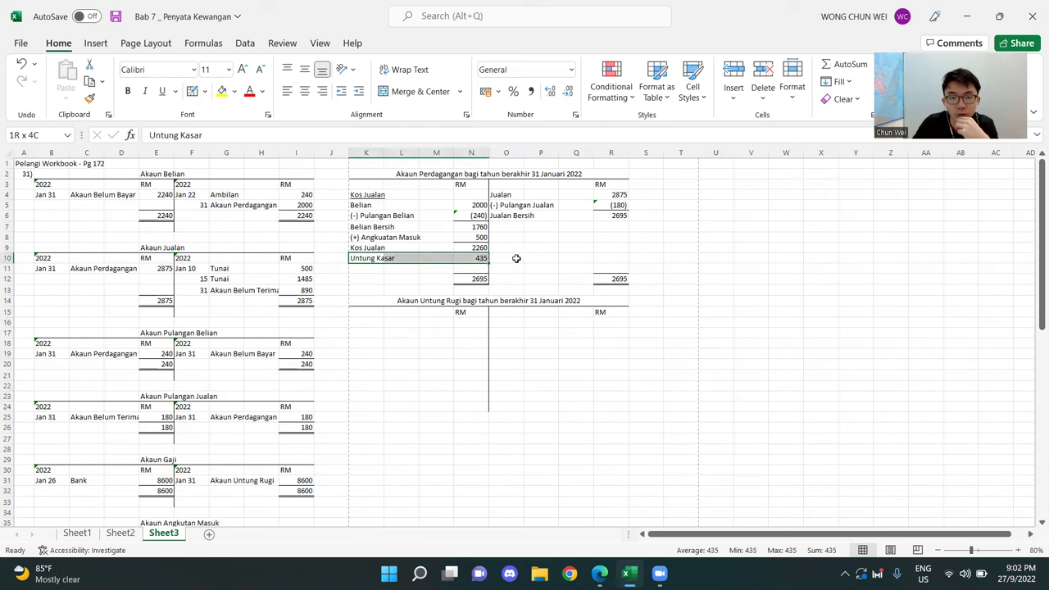
left_click(584, 376)
left_click_drag(360, 256, 612, 174)
left_click(527, 354)
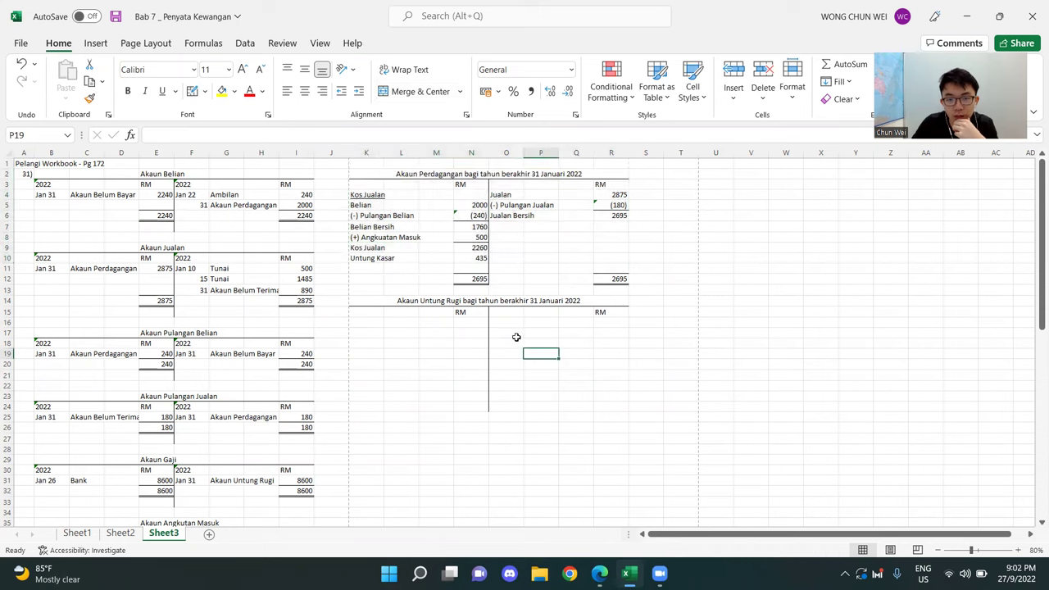
left_click(504, 323)
type("Untung")
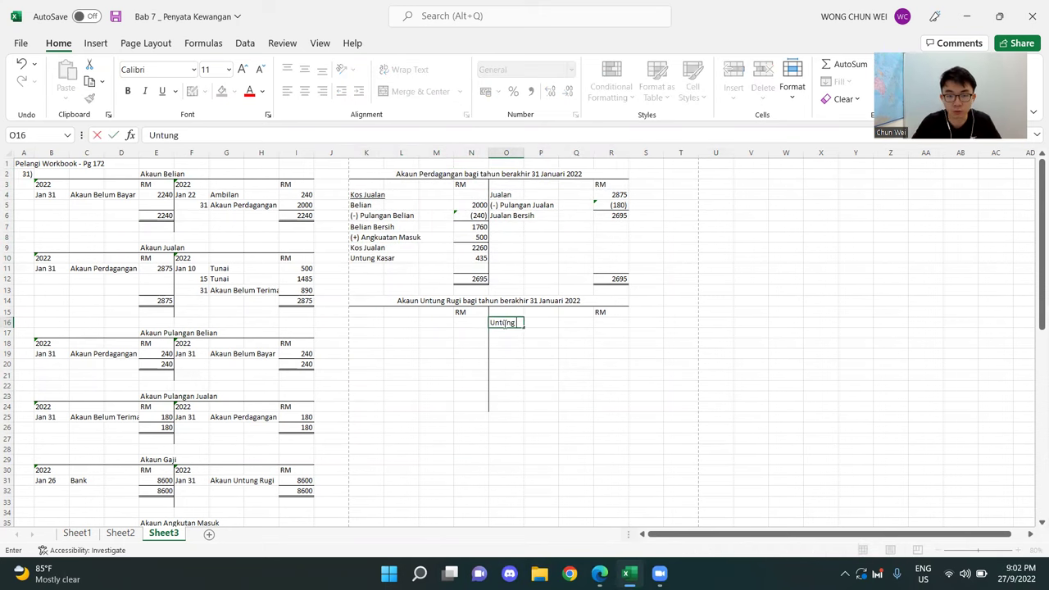
type(" Kasar")
key("Return")
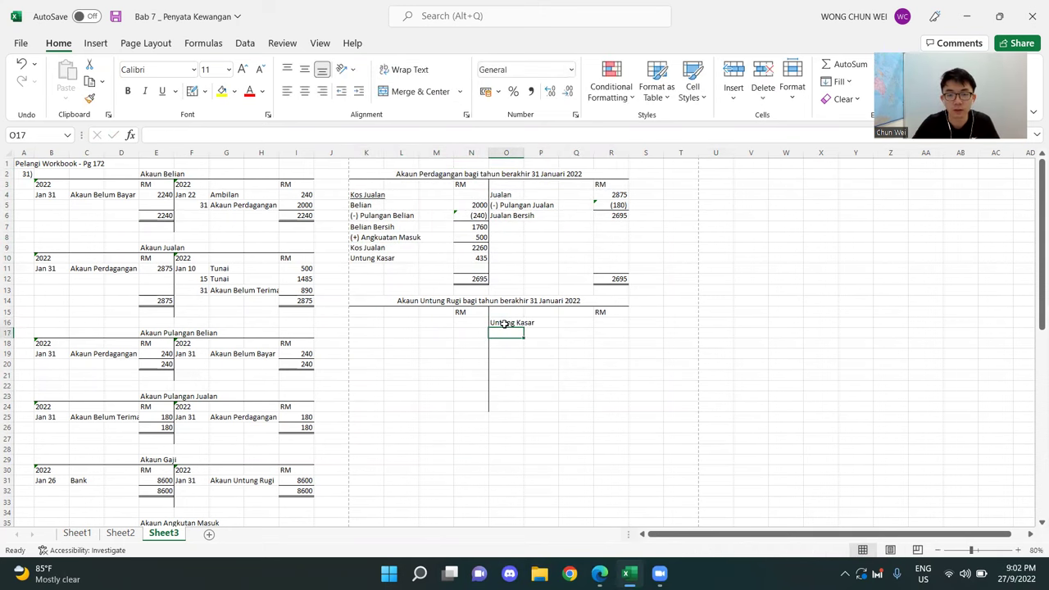
- Link the Untung Kasar amount in R16 to N10 of the Akaun Perdagangan
left_click(611, 373)
left_click(617, 322)
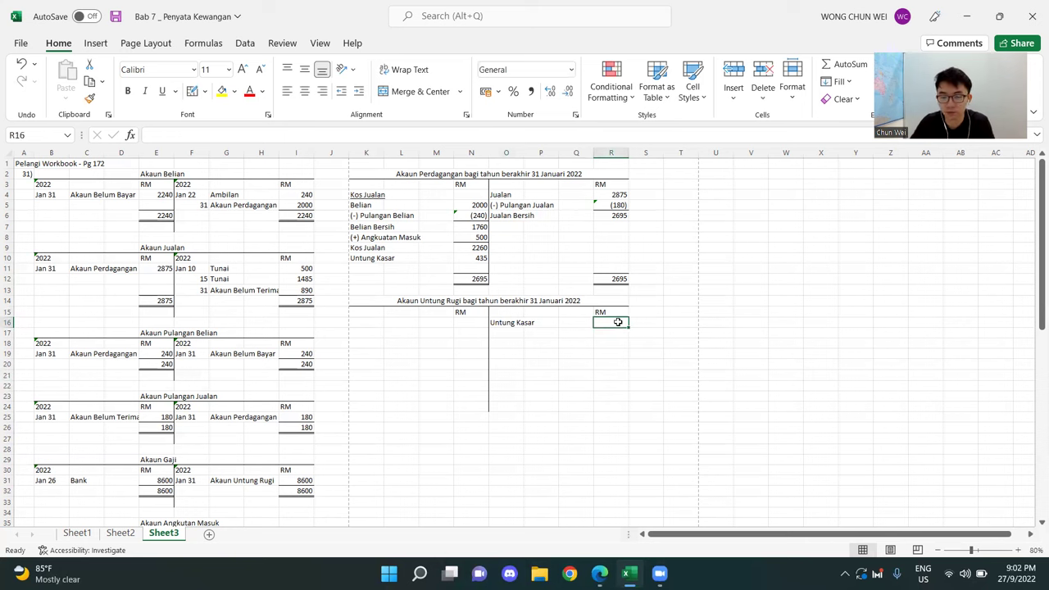
type("=")
left_click(481, 257)
key("Return")
left_click(820, 407)
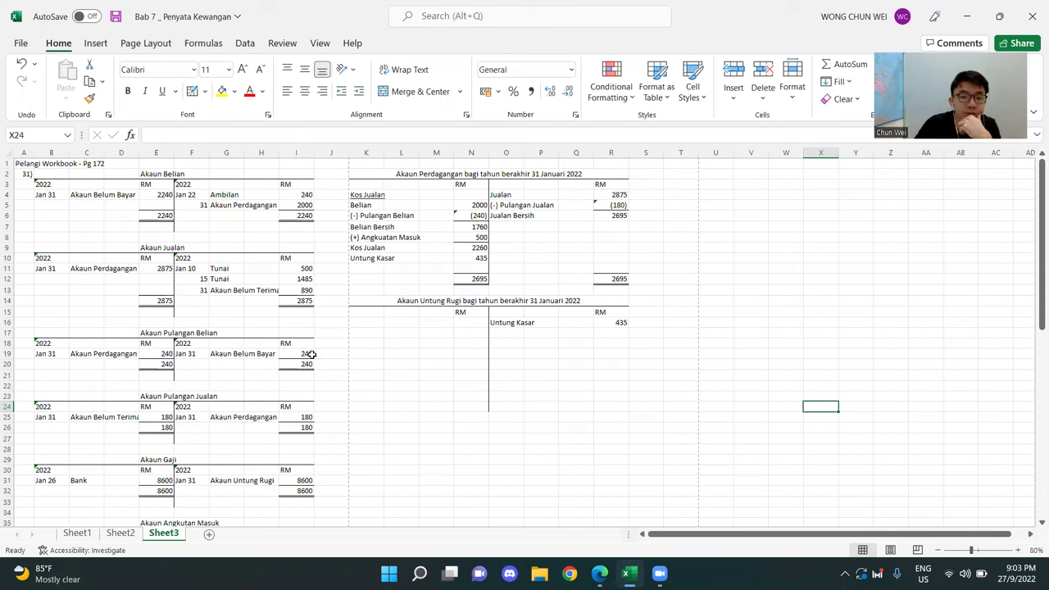
- Examine the ledger accounts from Akaun Belian to Akaun Gaji for closing entries to Akaun Perdagangan or Akaun Untung Rugi
left_click(424, 311)
left_click(422, 298)
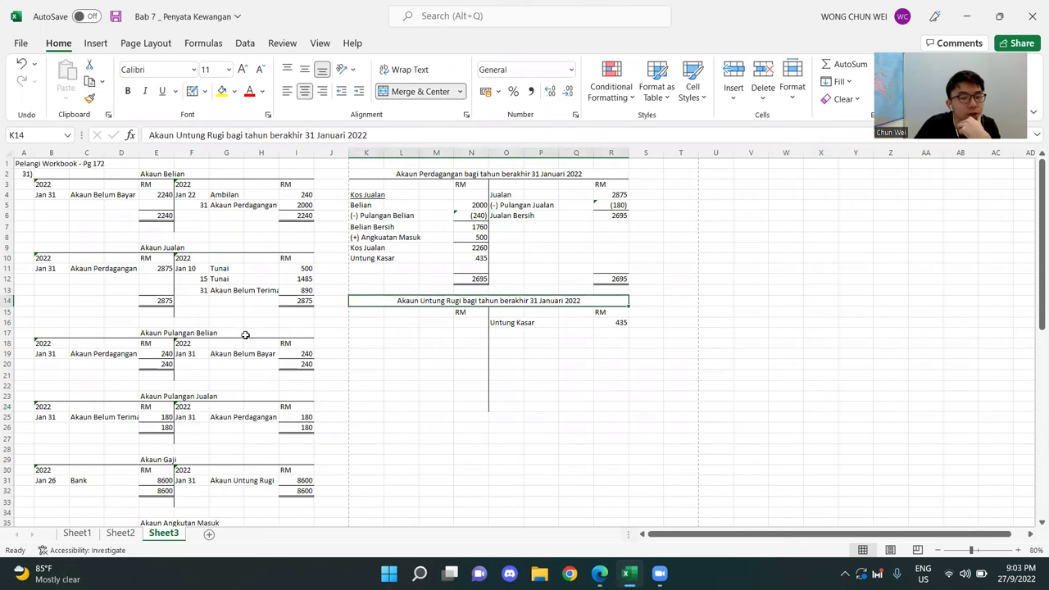
left_click(211, 196)
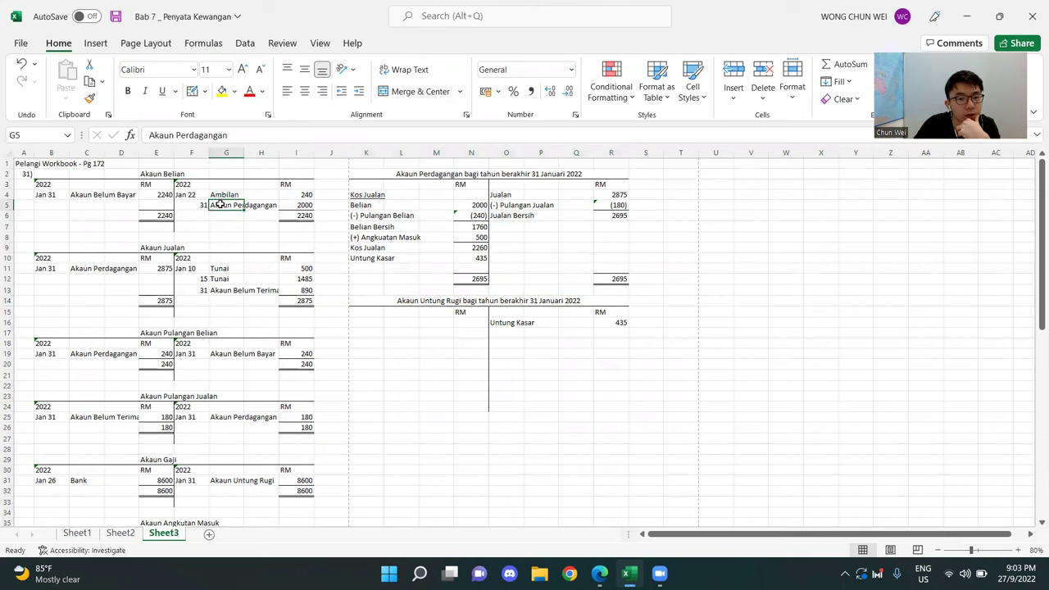
left_click(87, 268)
left_click(86, 353)
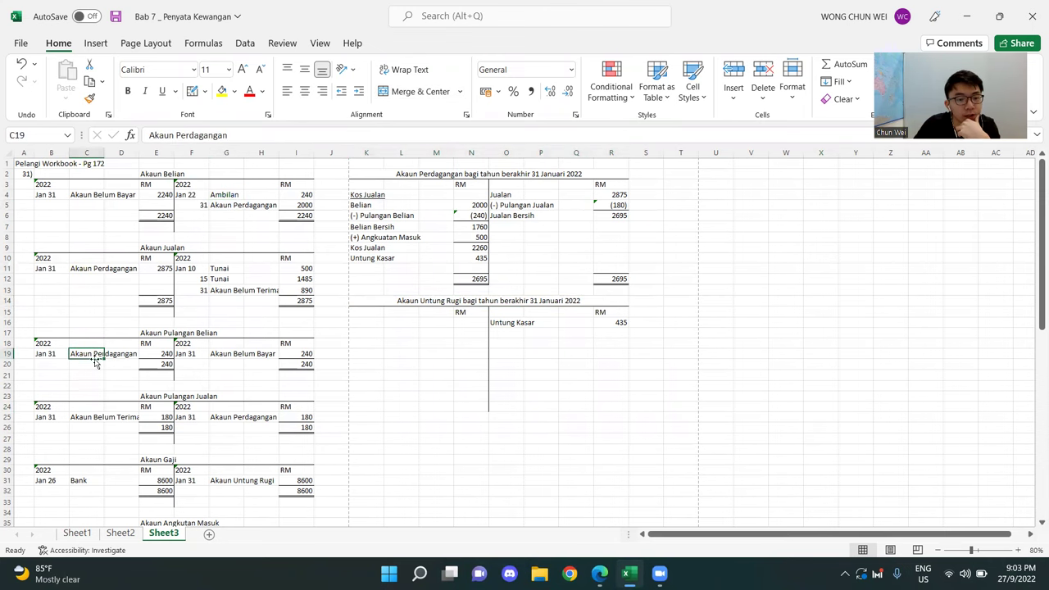
left_click(227, 417)
scroll(228, 410, "down", 1)
left_click(227, 449)
scroll(233, 447, "down", 2)
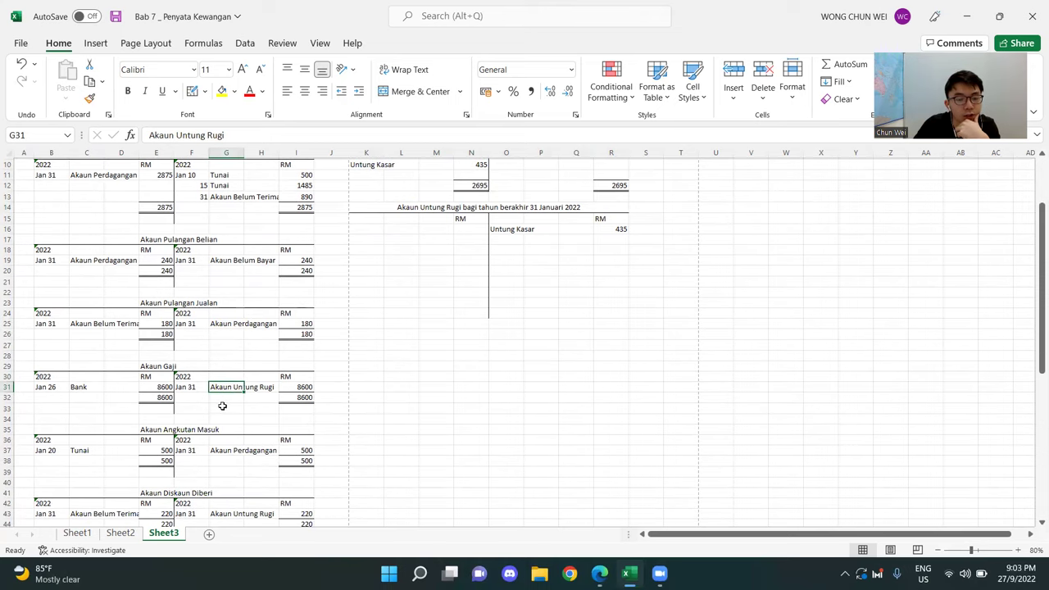
left_click_drag(204, 412, 293, 366)
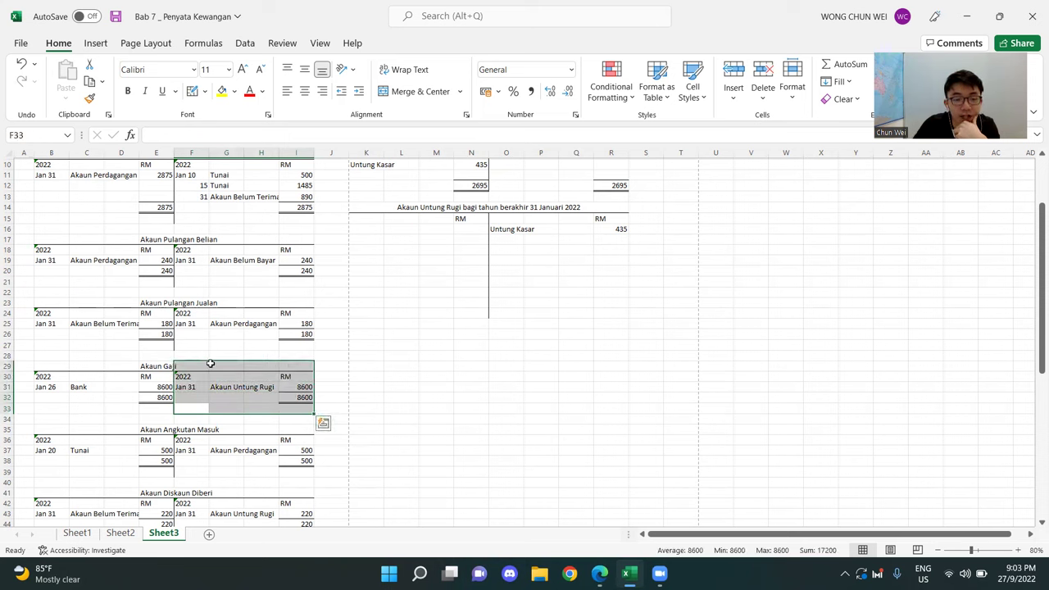
left_click_drag(190, 390, 304, 360)
left_click(266, 418)
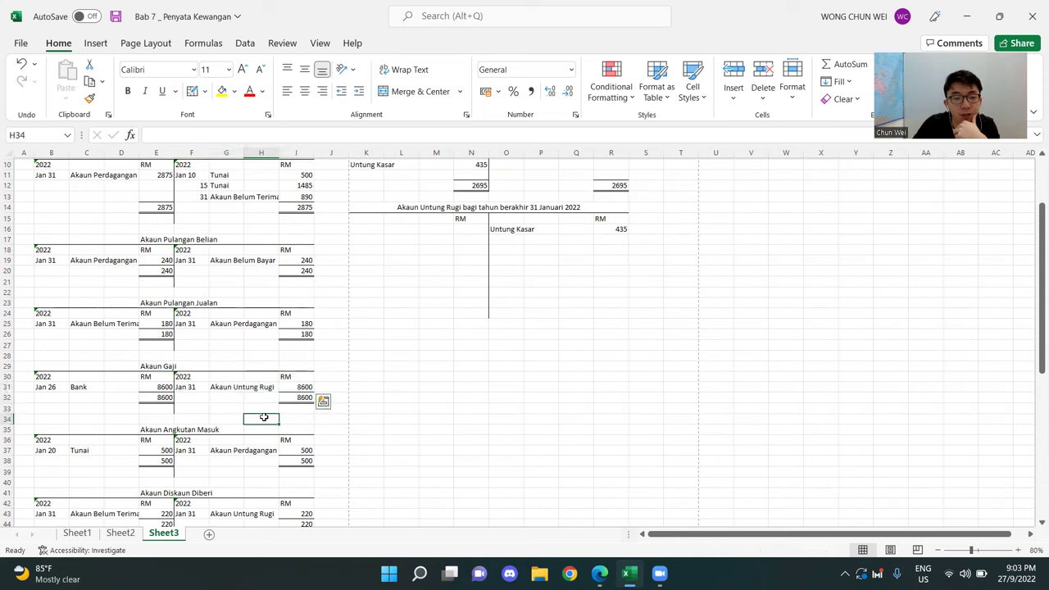
left_click_drag(190, 390, 288, 346)
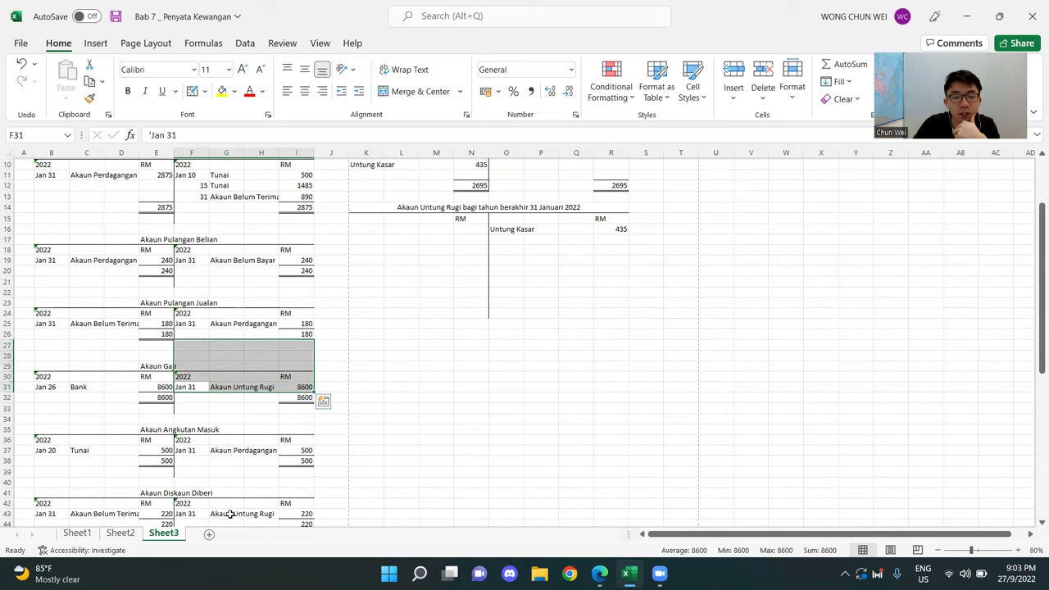
left_click(451, 344)
- Enter "Gaji" without underline in K16 as the first debit item of the Akaun Untung Rugi
left_click_drag(459, 215, 365, 295)
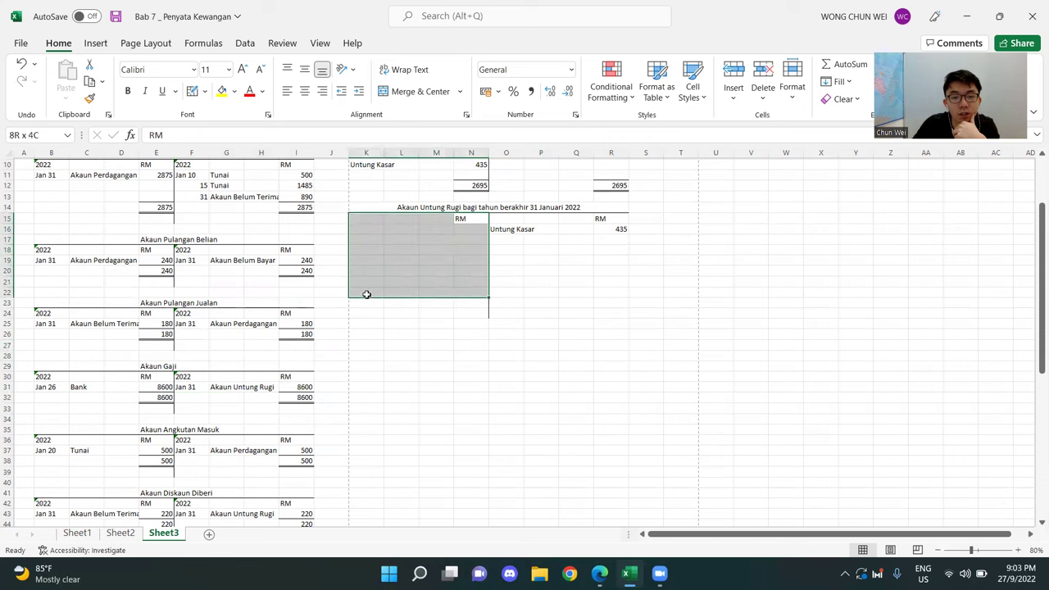
left_click(365, 229)
type("Gaji")
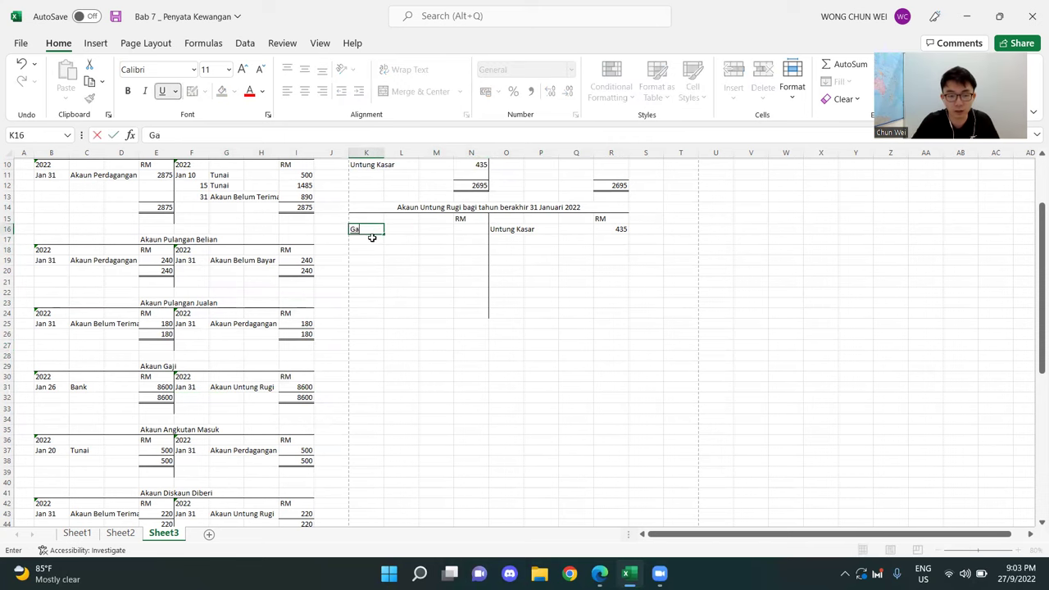
key("Tab")
key("Tab")
key("Tab")
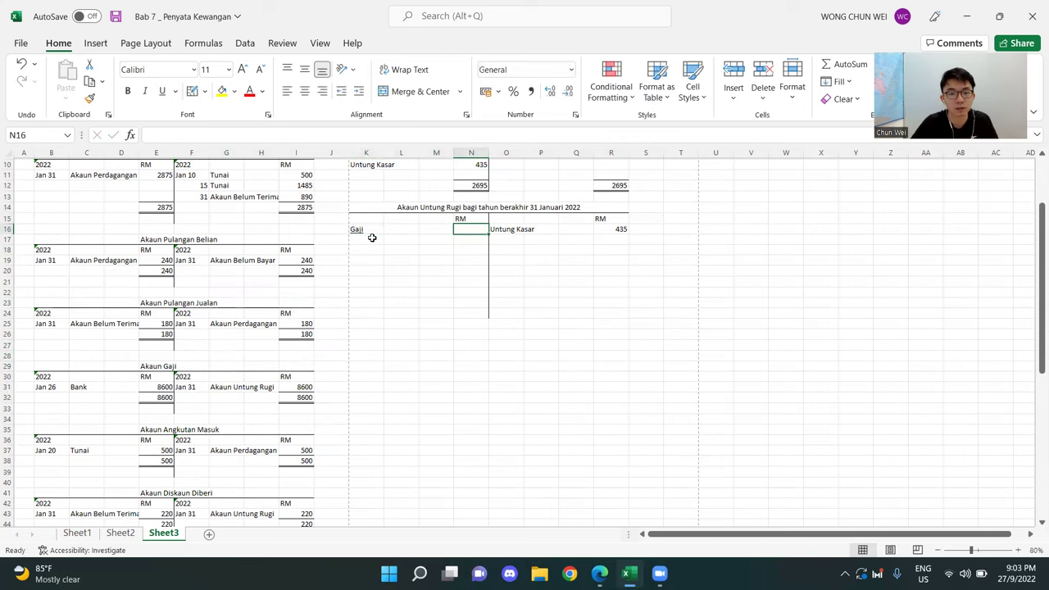
left_click(363, 229)
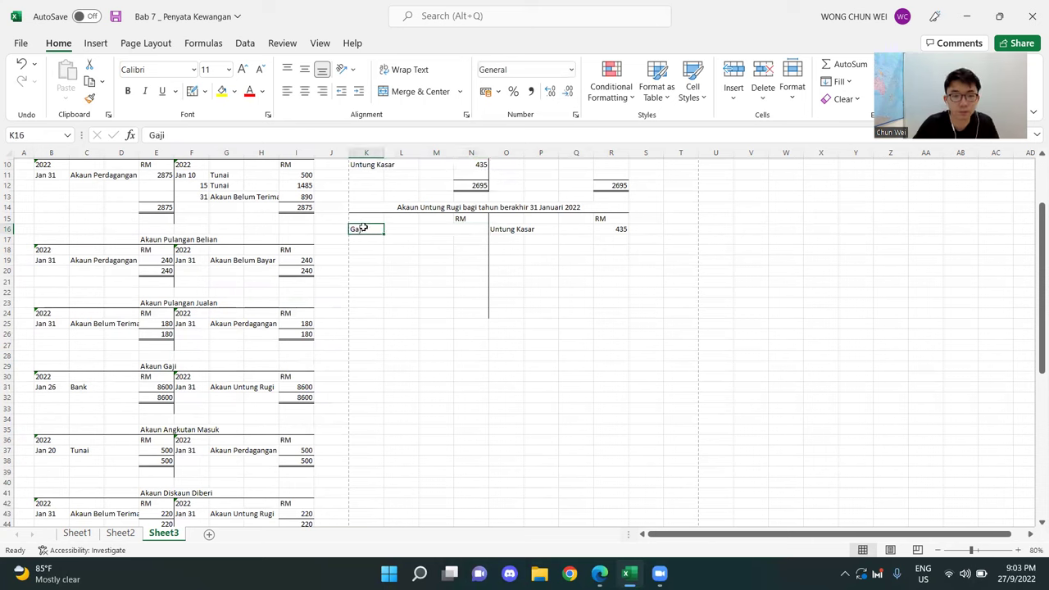
- Enter 8600 as the Gaji amount in N16
left_click(467, 228)
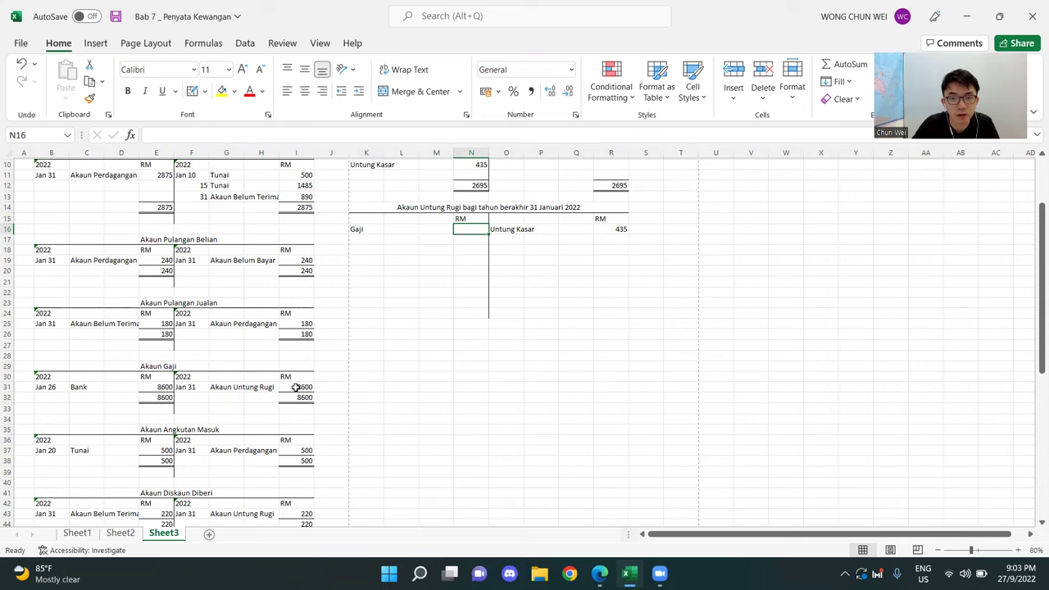
type("8600")
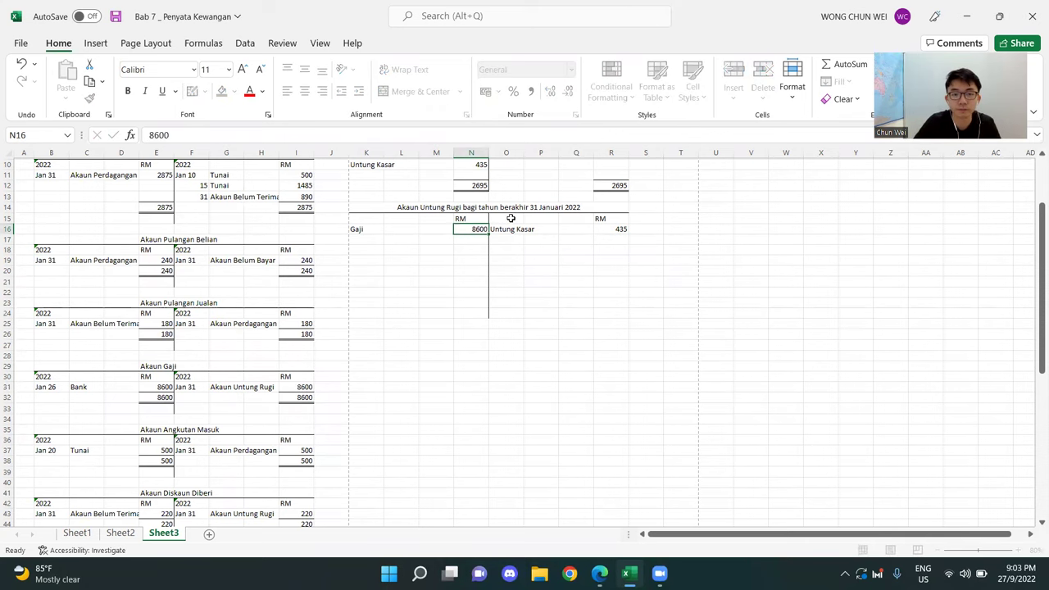
key("Return")
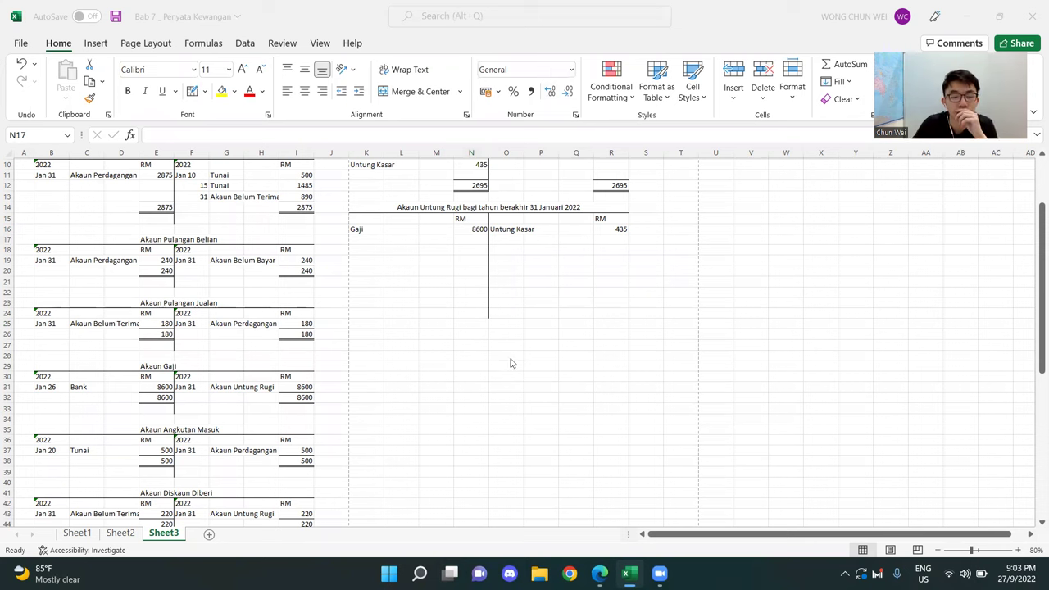
- Examine Akaun Gaji, Akaun Angkutan Masuk and Akaun Diskaun Diberi for where each balance is closed
left_click(150, 377)
left_click(148, 365)
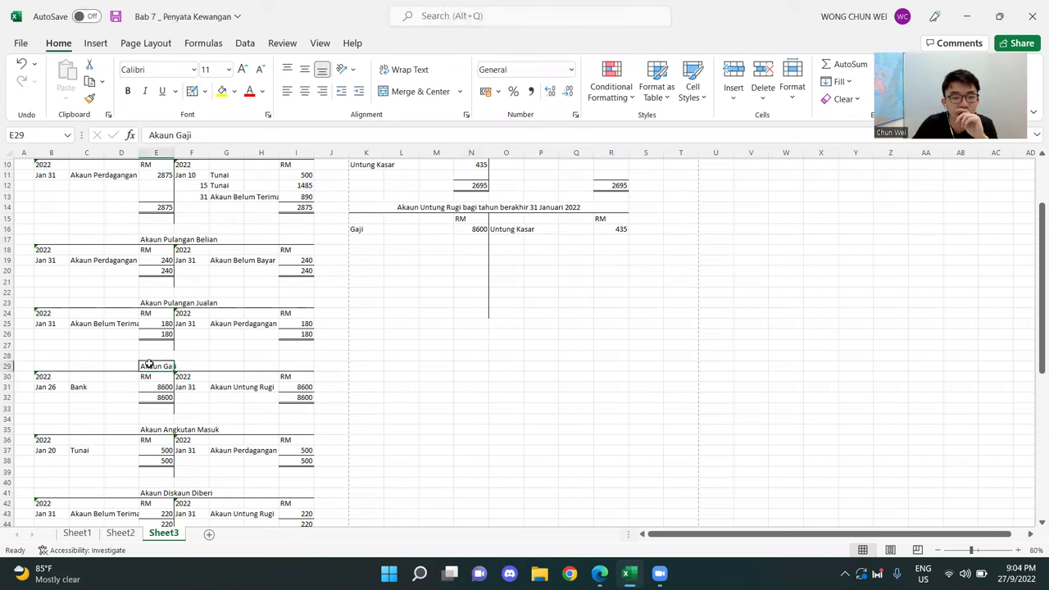
left_click(157, 421)
left_click(172, 431)
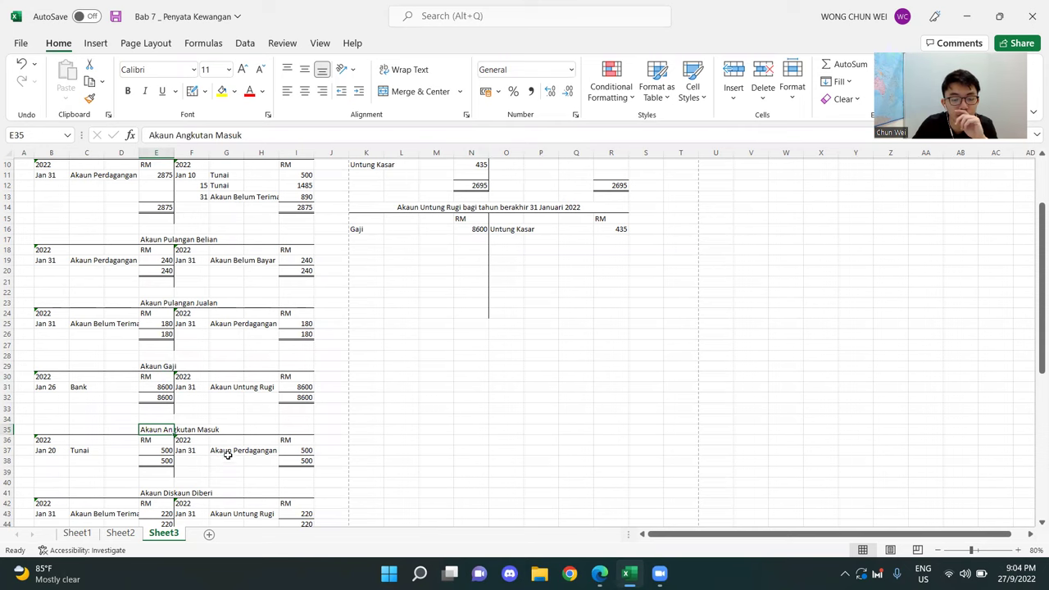
left_click(229, 457)
scroll(231, 443, "down", 2)
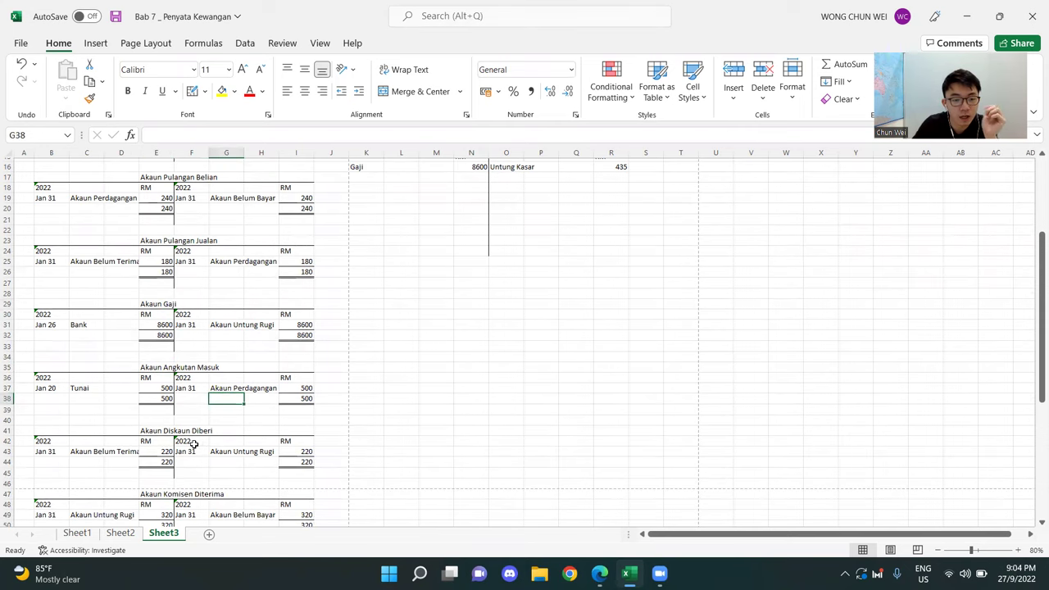
left_click(154, 432)
left_click_drag(229, 452, 296, 428)
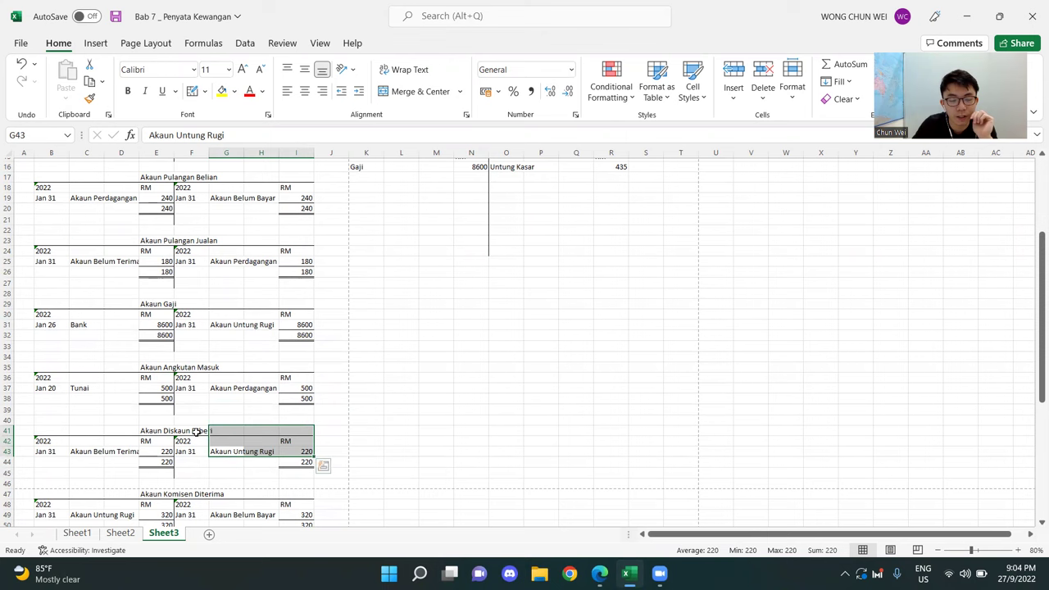
left_click(227, 471)
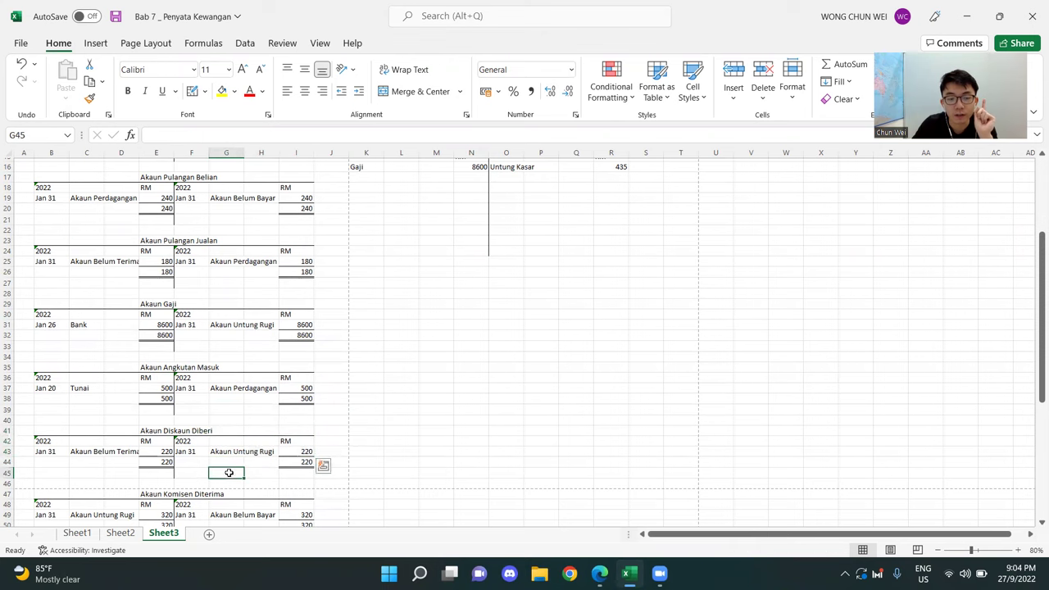
scroll(472, 242, "up", 2)
- Enter the label "Diskaun Diberi" in K17 on the debit side of the Akaun Untung Rugi
left_click_drag(473, 209, 360, 258)
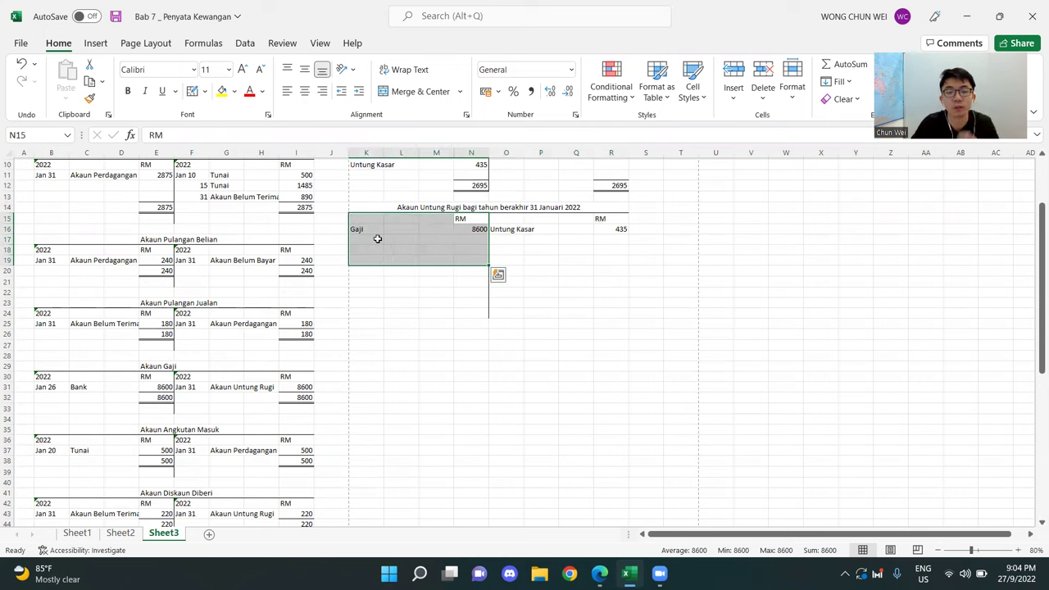
left_click(375, 238)
type("Diskau")
type("n Diebr")
key("BackSpace")
key("BackSpace")
type("beri")
key("Return")
- Enter 220 as the Diskaun Diberi amount in N17
key("Right")
key("Right")
key("Up")
key("Right")
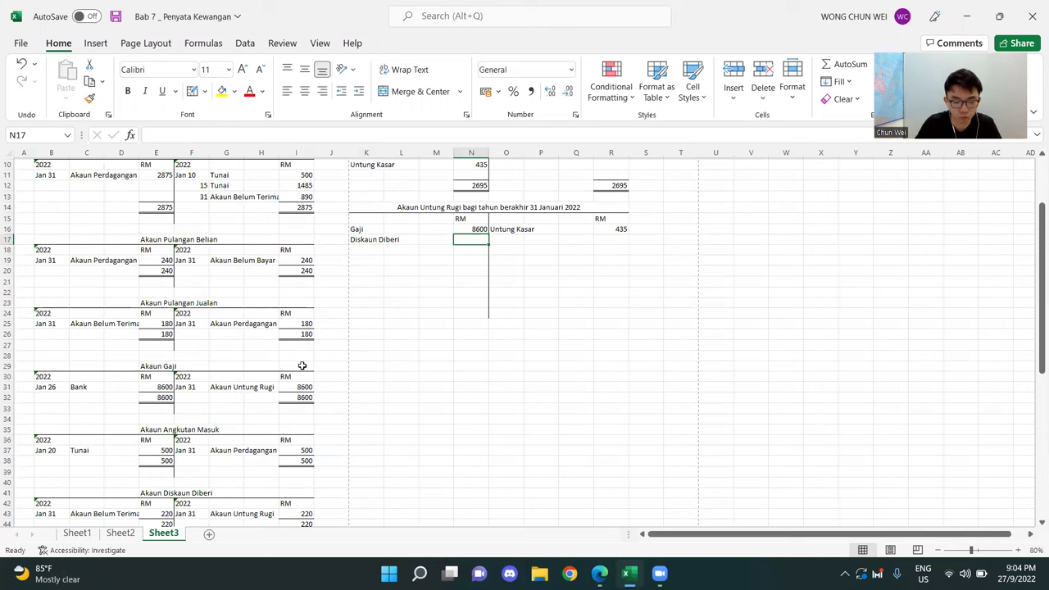
type("220")
key("Return")
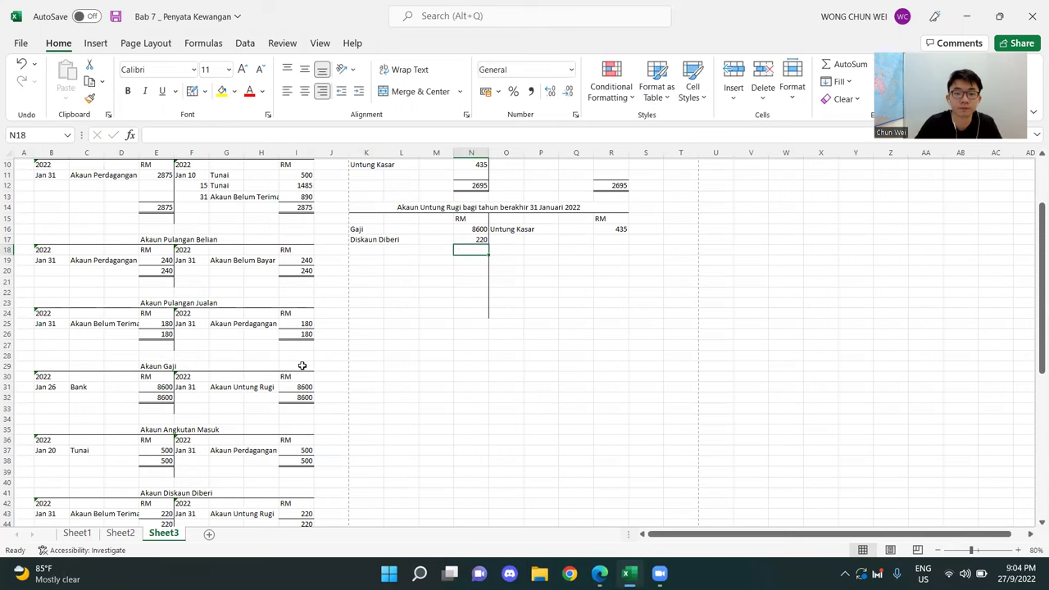
- Examine Akaun Diskaun Diberi and Akaun Komisen Diterima for the side and amount closed to Akaun Untung Rugi
scroll(224, 447, "down", 1)
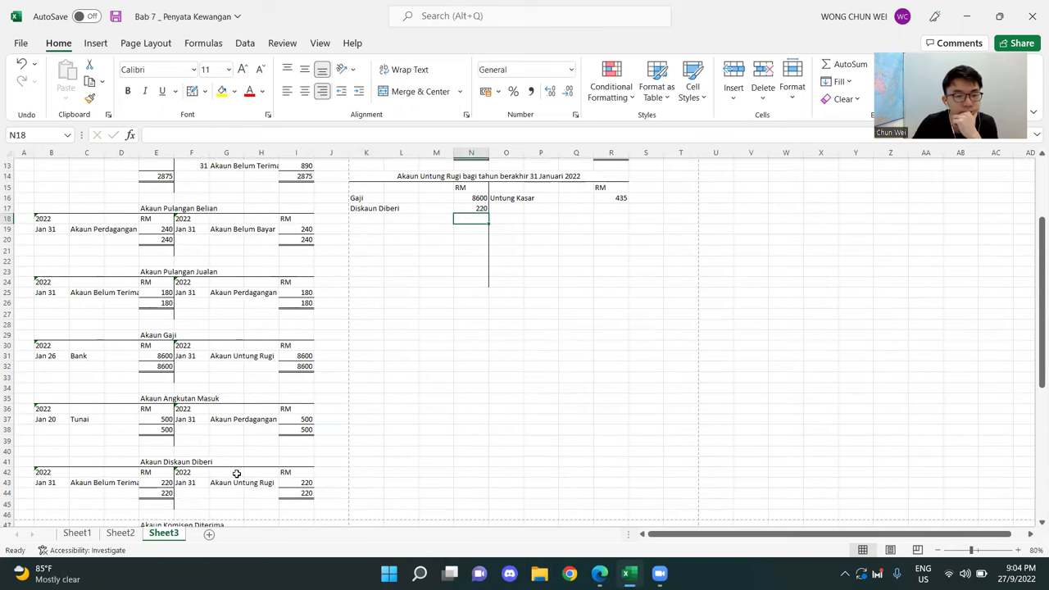
key("Up")
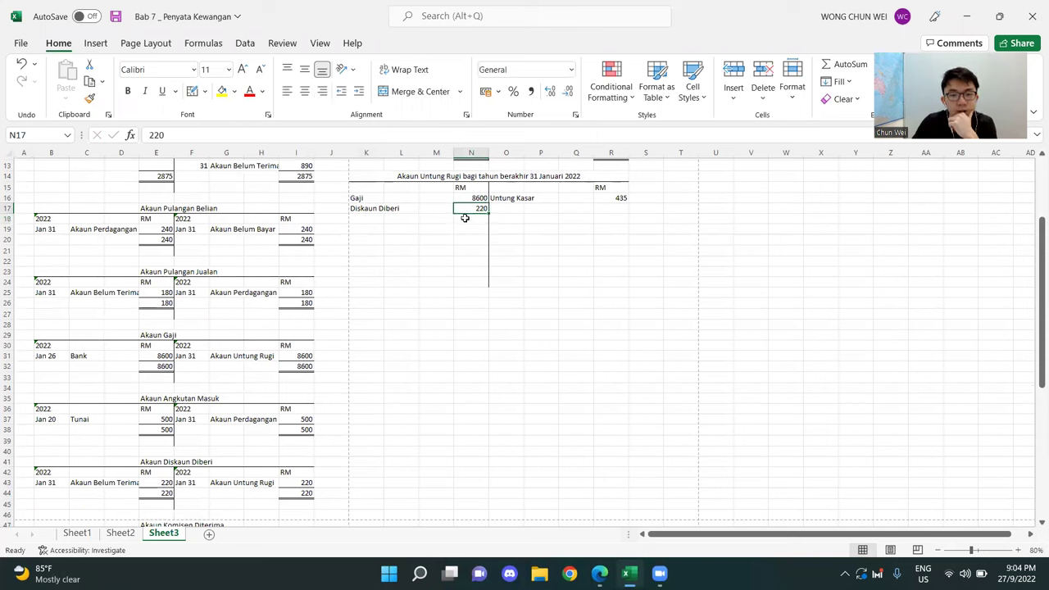
left_click_drag(467, 209, 471, 249)
left_click_drag(301, 488, 300, 463)
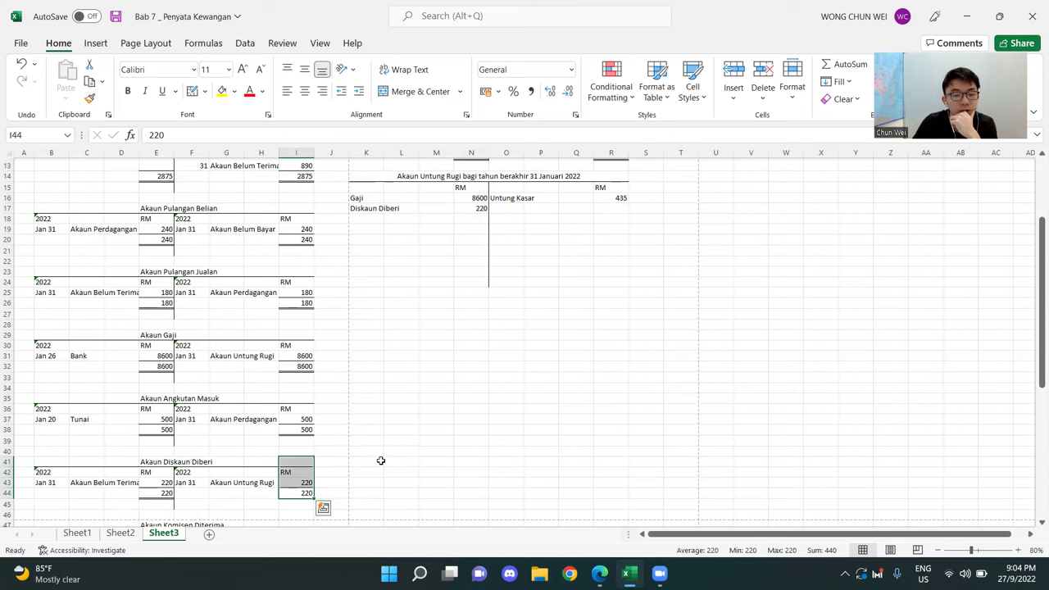
scroll(382, 461, "down", 2)
scroll(195, 457, "down", 1)
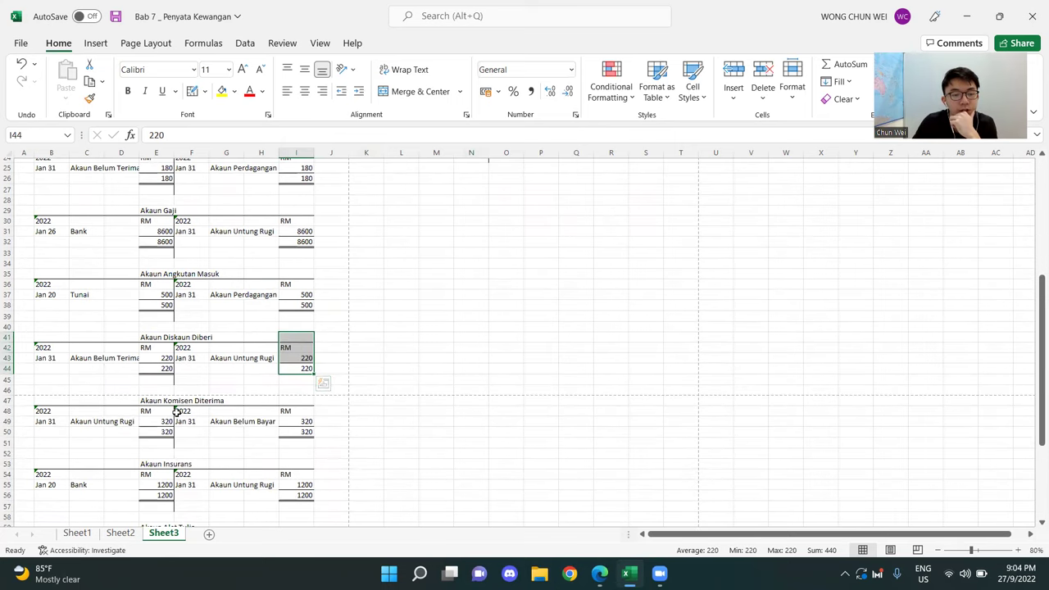
left_click(115, 455)
left_click_drag(49, 421, 144, 402)
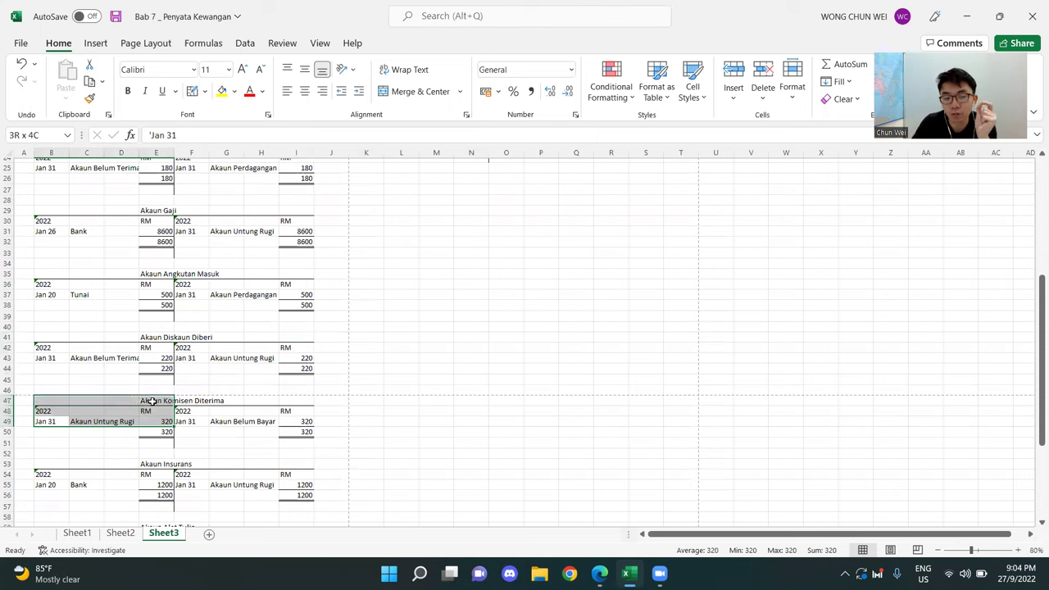
- Enter the label "Komisen Diterima" in O17 on the credit side of the Akaun Untung Rugi
left_click(607, 389)
scroll(566, 373, "up", 7)
left_click_drag(529, 280, 609, 349)
left_click(494, 302)
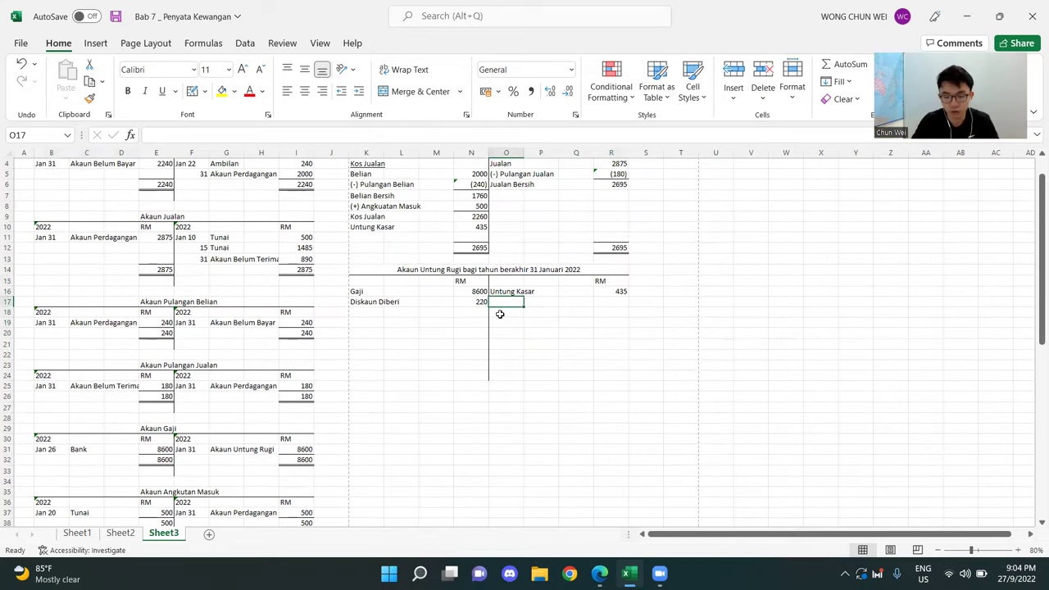
type("Komisen Diterima")
key("Tab")
key("Tab")
key("Tab")
- Enter 320 from Akaun Komisen Diterima as the Komisen Diterima amount in R17
scroll(500, 328, "down", 4)
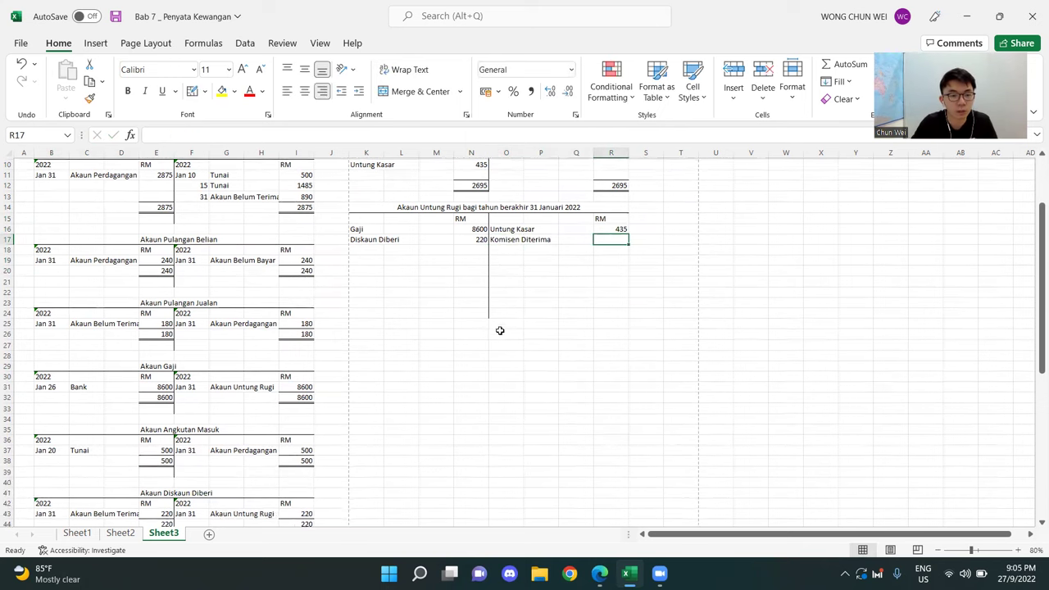
scroll(500, 336, "down", 1)
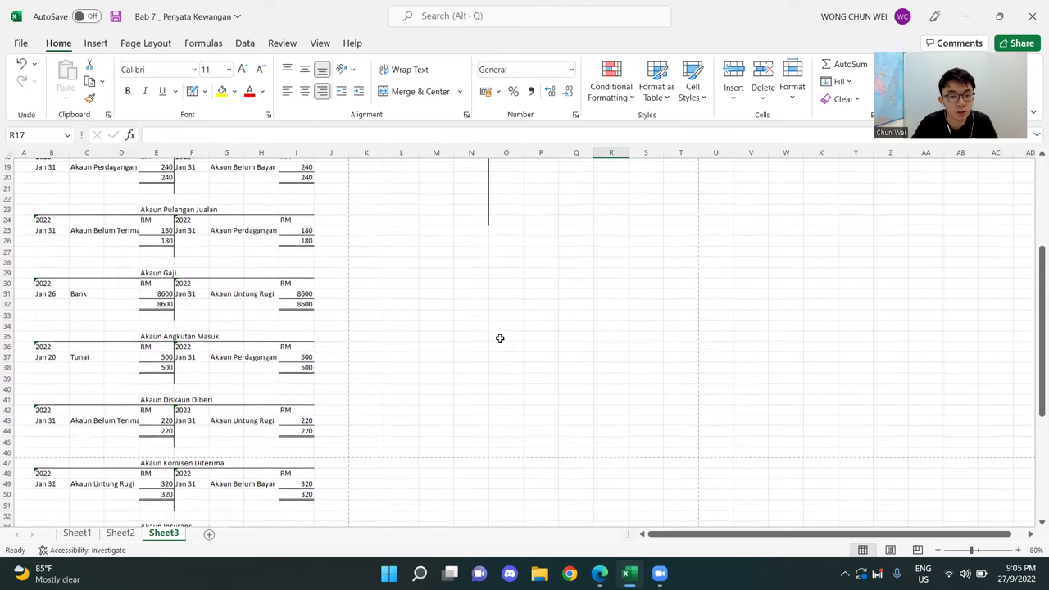
scroll(500, 338, "up", 5)
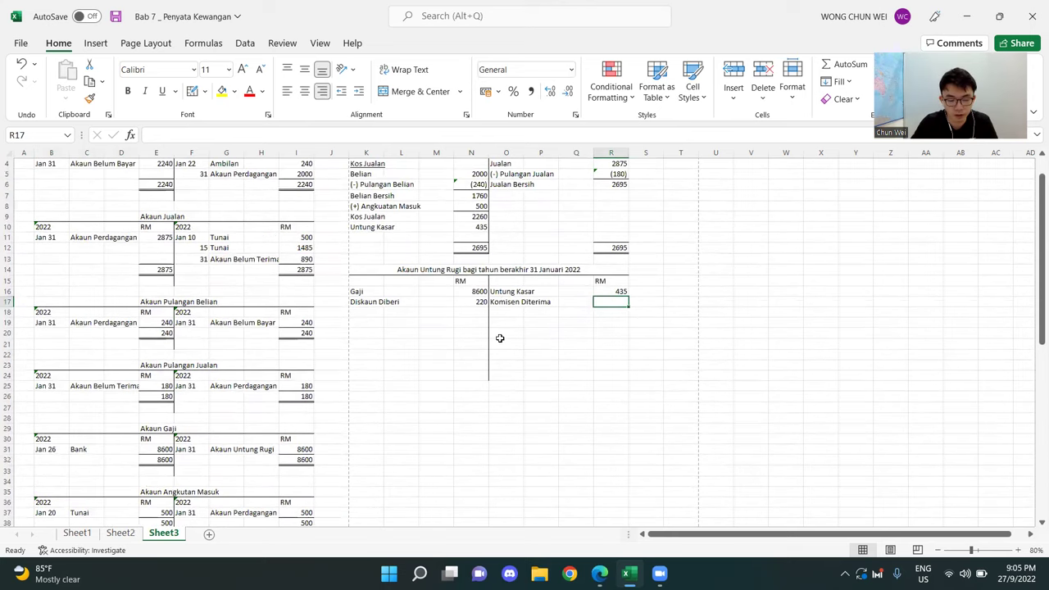
type("3200")
key("Return")
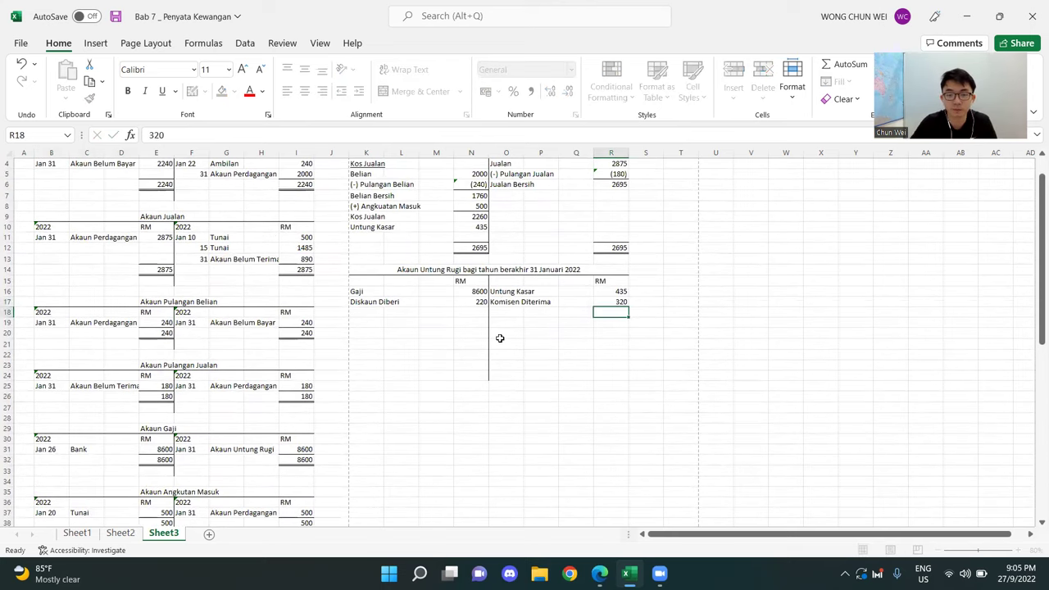
- Check Akaun Insurans and enter the label "Insurans" in K18 on the debit side of the Akaun Untung Rugi
scroll(499, 338, "down", 2)
scroll(323, 349, "down", 3)
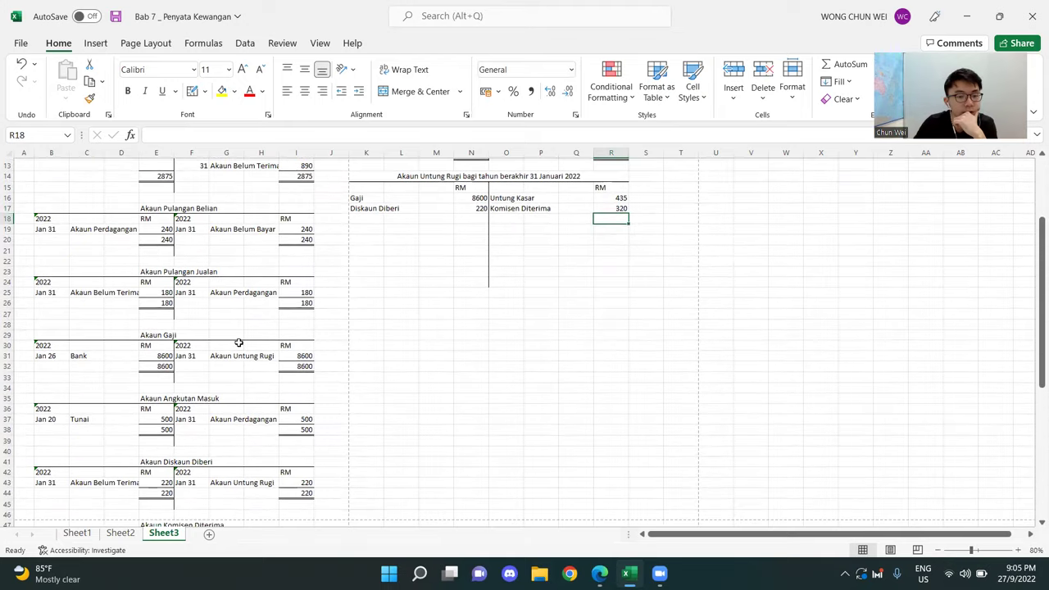
scroll(226, 376, "down", 3)
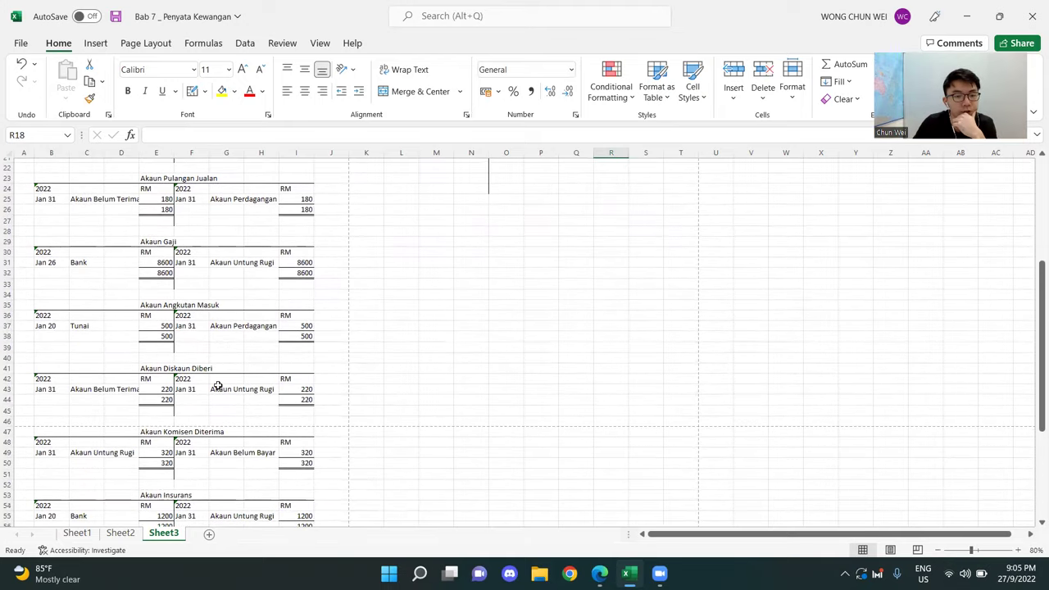
scroll(138, 403, "down", 1)
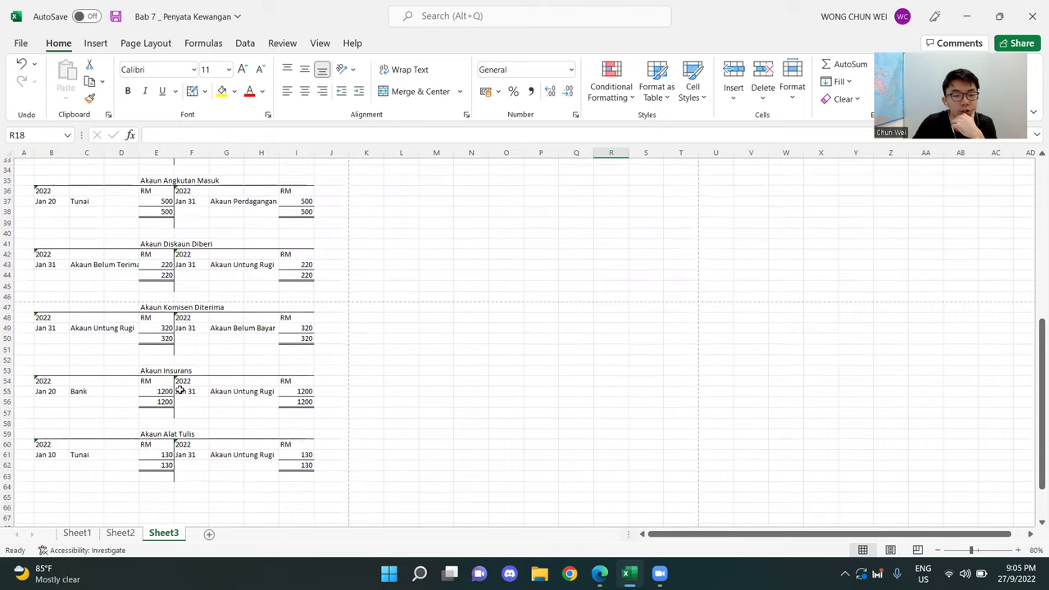
left_click(162, 370)
left_click_drag(215, 394, 306, 361)
scroll(498, 347, "up", 7)
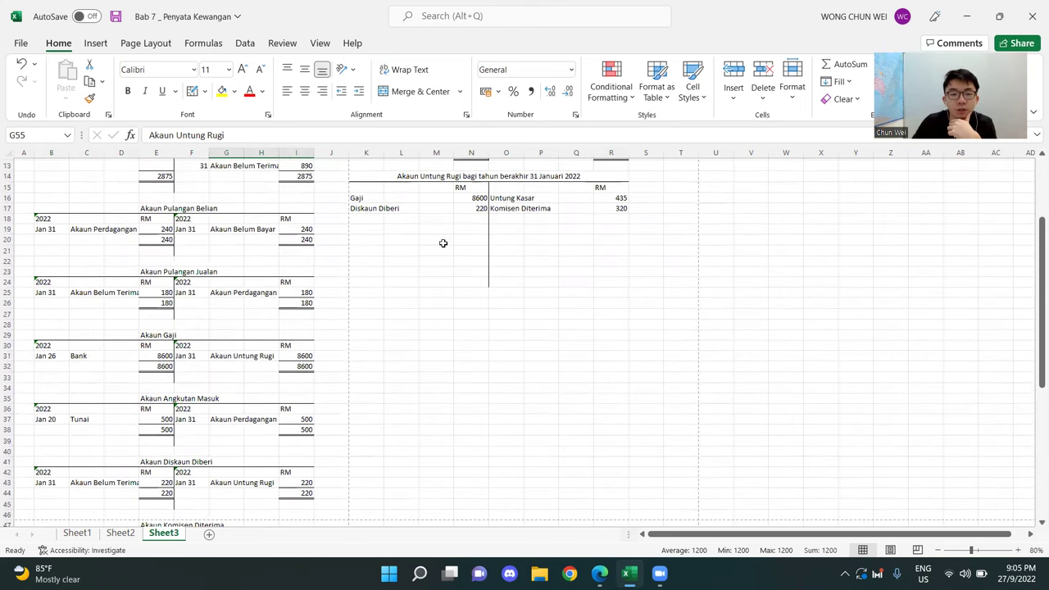
left_click_drag(458, 220, 384, 218)
left_click(357, 216)
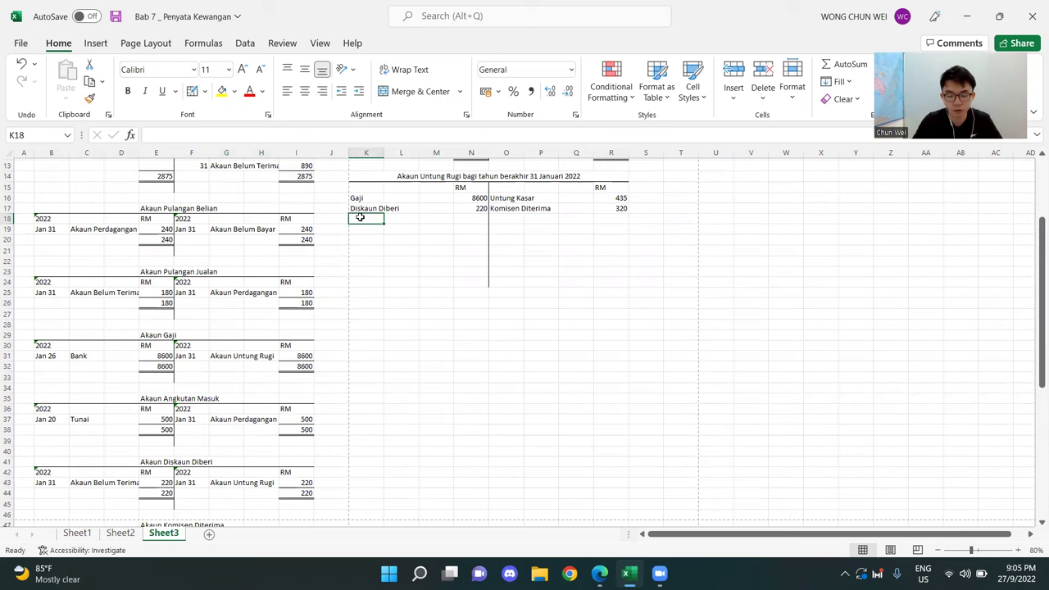
type("Insurans")
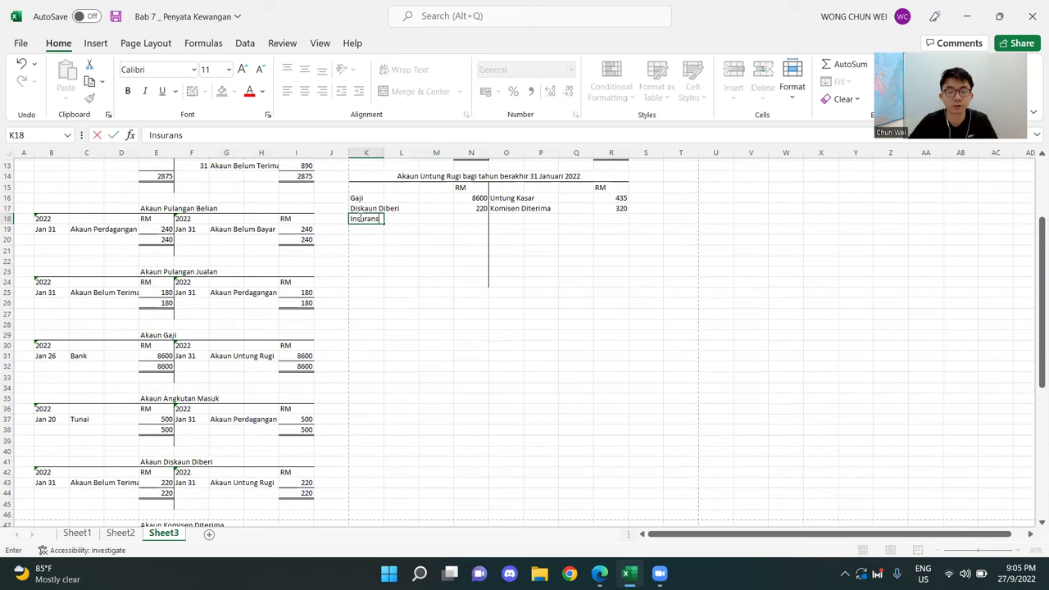
- Enter 1200 from Akaun Insurans as the Insurans amount in N18
key("Tab")
key("Tab")
key("Tab")
scroll(247, 296, "down", 2)
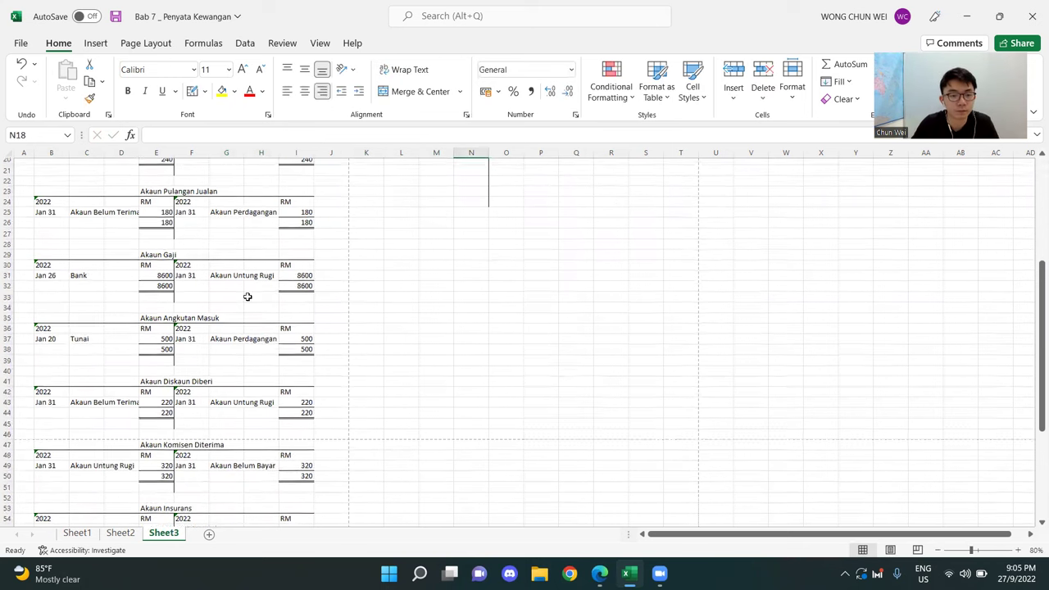
scroll(249, 295, "down", 1)
scroll(246, 307, "down", 1)
scroll(242, 306, "up", 3)
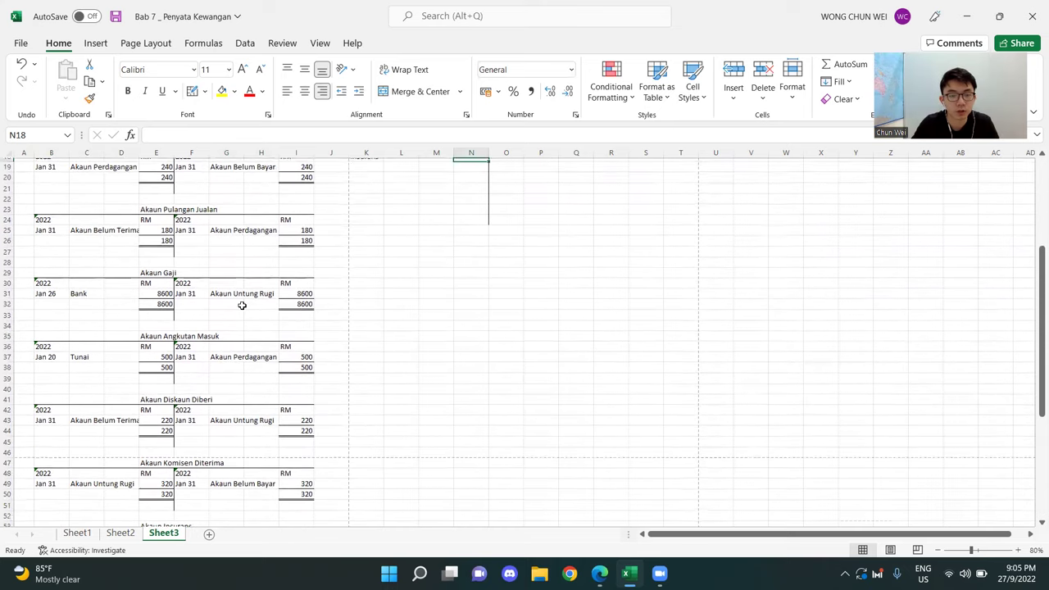
scroll(250, 298, "up", 2)
type("1200")
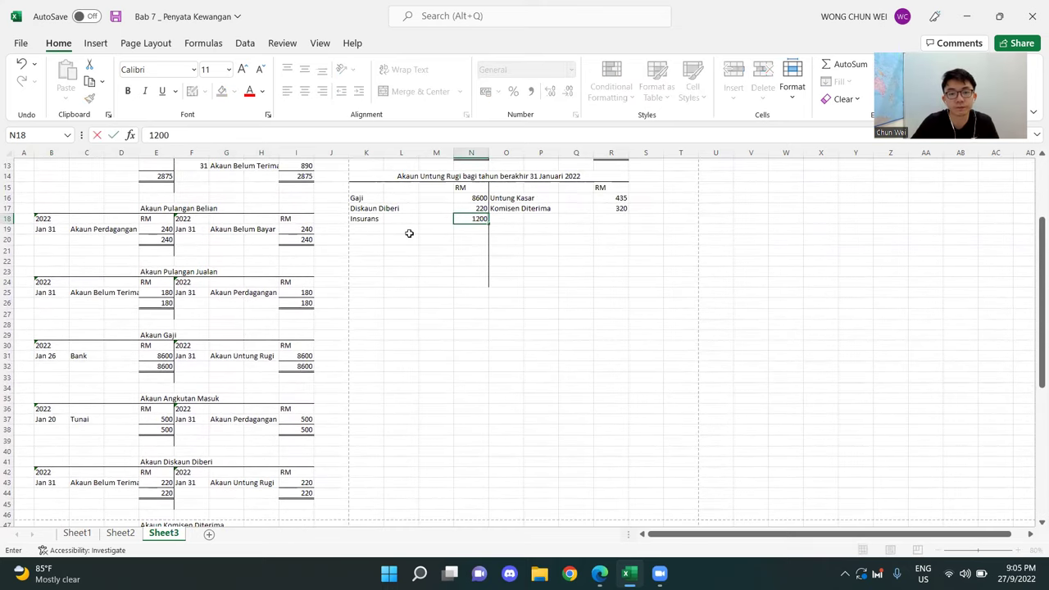
key("Return")
- Check Akaun Alat Tulis and enter the label "Alat Tulis" in K19 on the debit side of the Akaun Untung Rugi
scroll(232, 274, "down", 6)
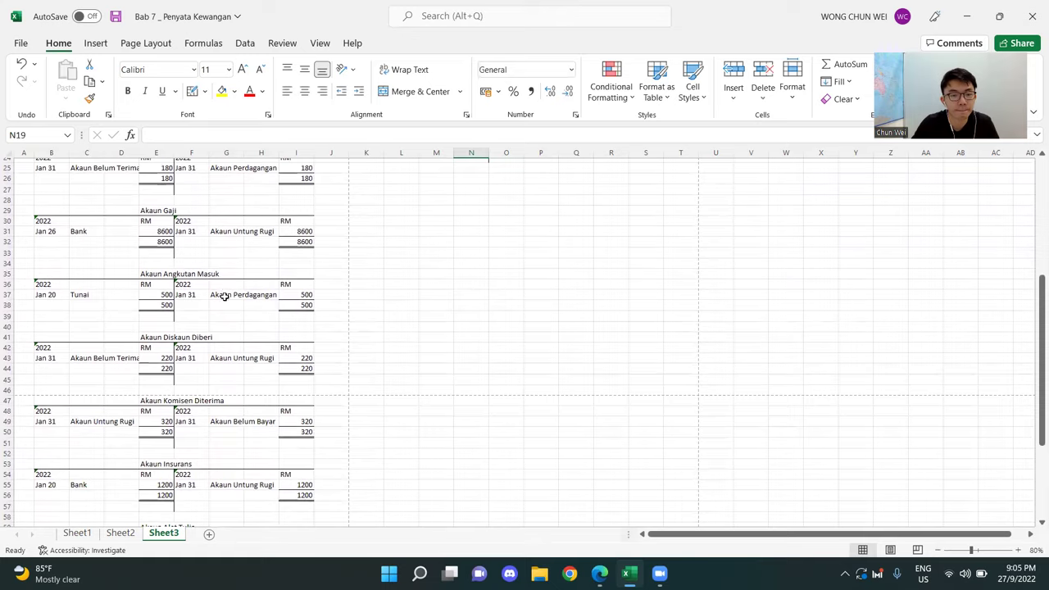
scroll(237, 303, "down", 1)
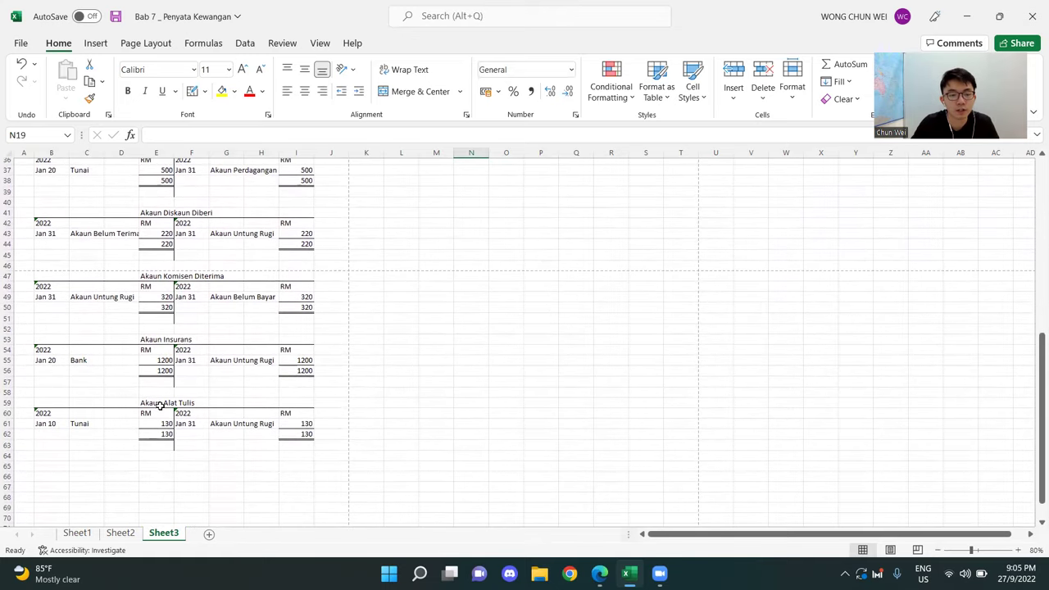
left_click_drag(205, 424, 316, 400)
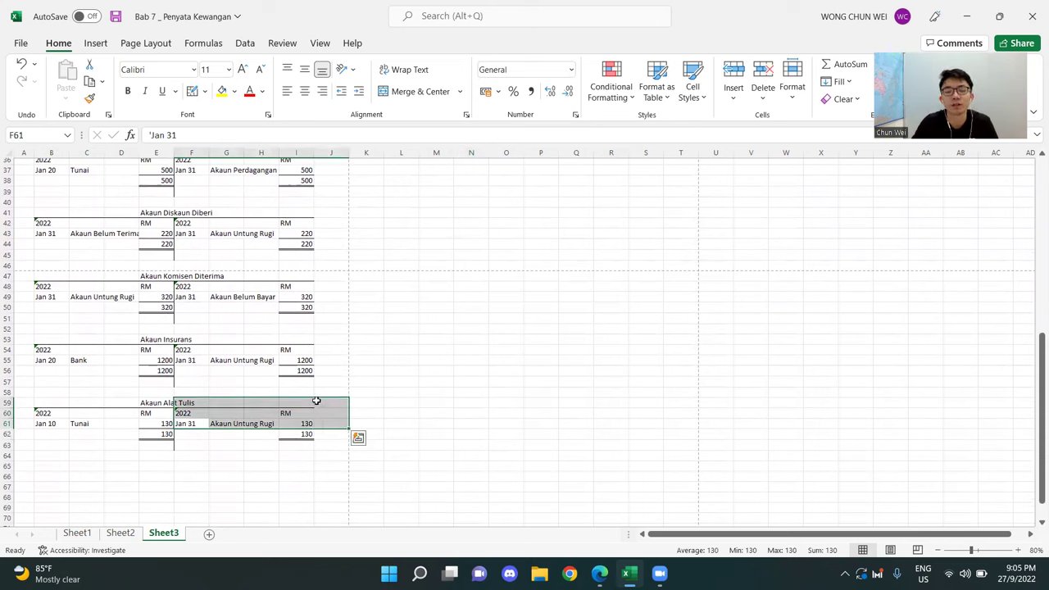
scroll(435, 360, "up", 8)
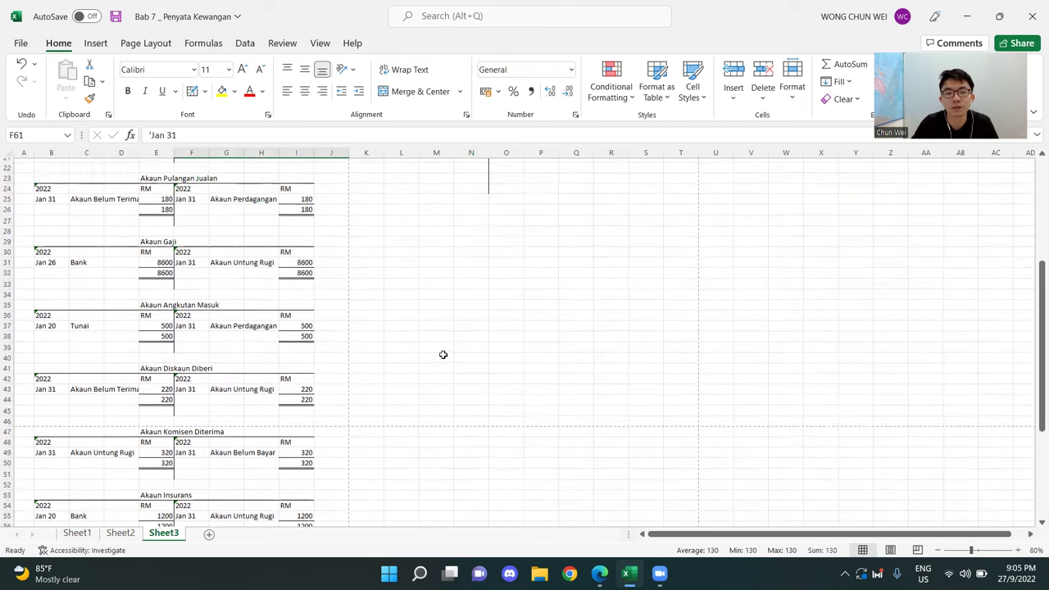
scroll(444, 354, "up", 2)
left_click_drag(475, 286, 367, 327)
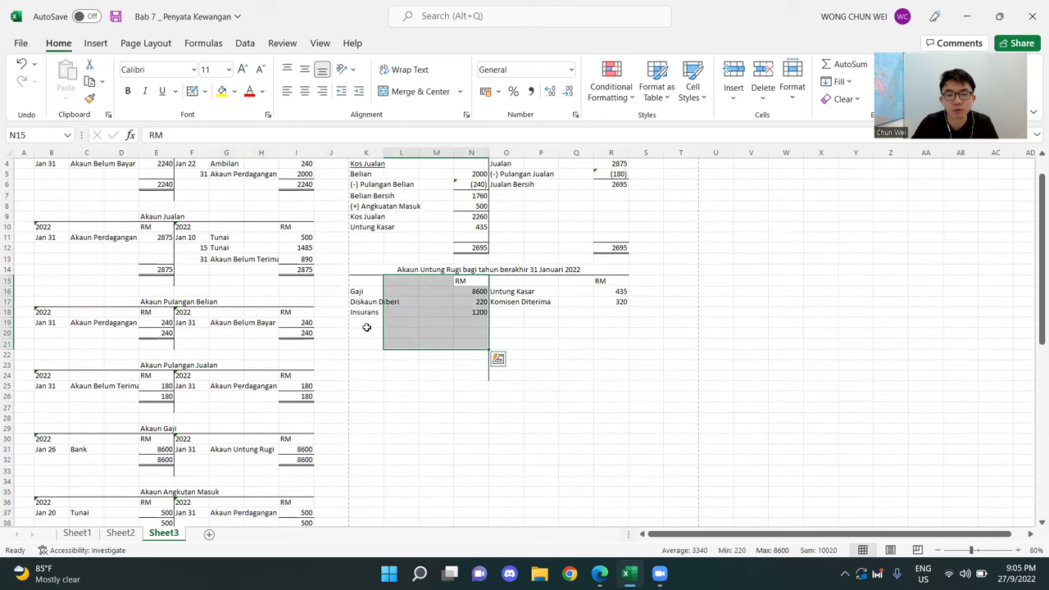
left_click(364, 323)
type("Alat")
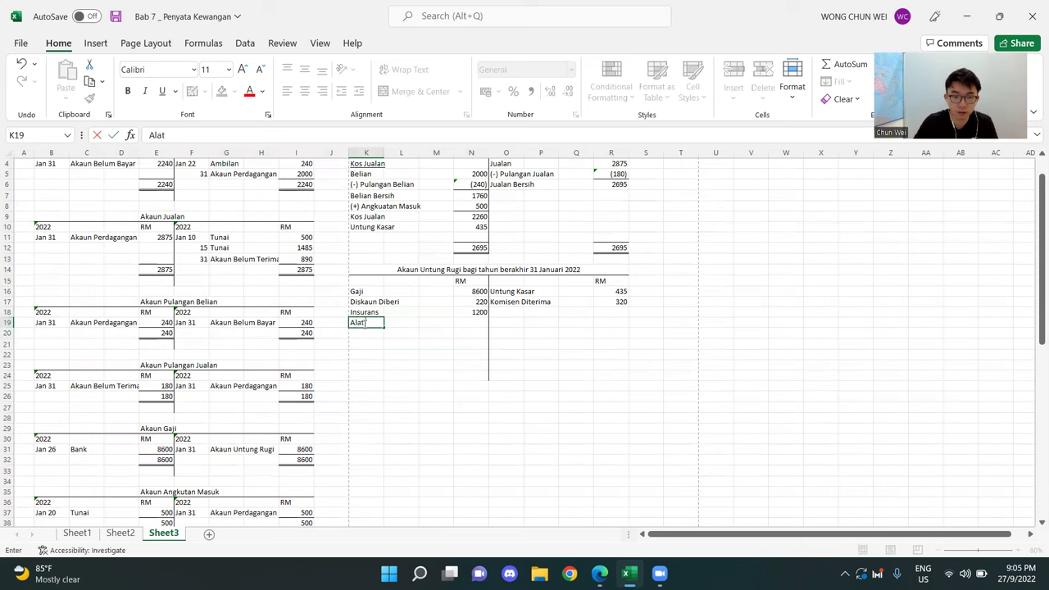
type(" Tulis")
key("Return")
- Enter 1200 as the Alat Tulis amount in N19
key("Down")
key("Right")
key("Right")
key("Right")
key("Up")
key("Up")
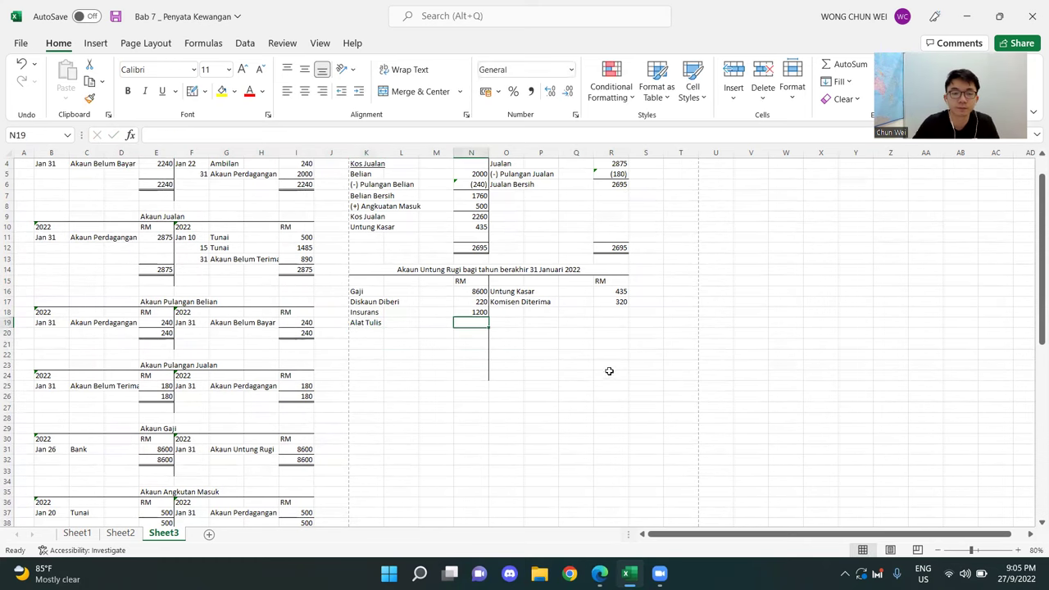
scroll(536, 408, "down", 6)
scroll(537, 408, "down", 1)
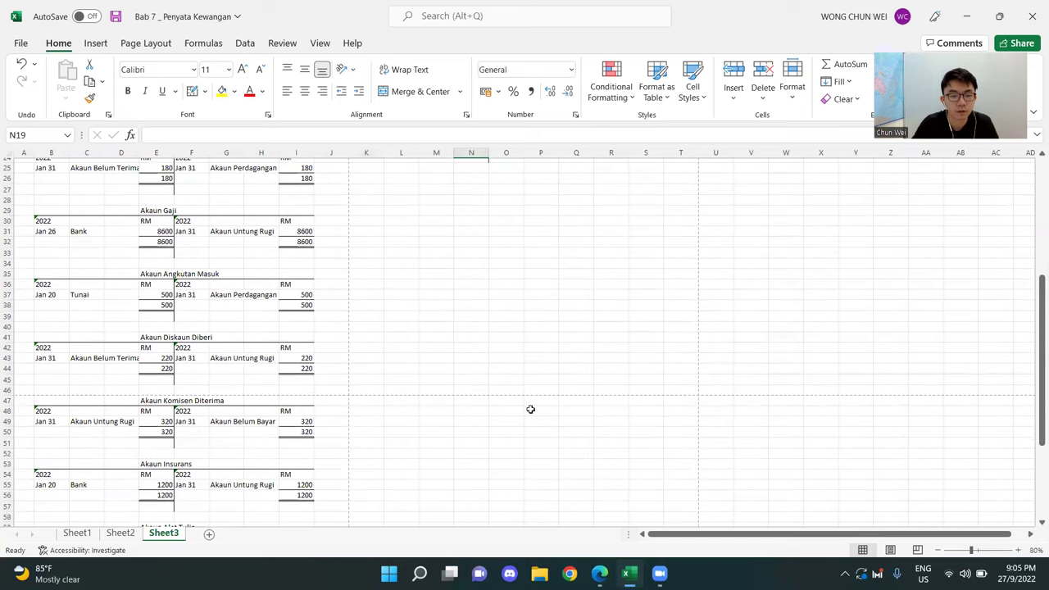
scroll(527, 412, "up", 5)
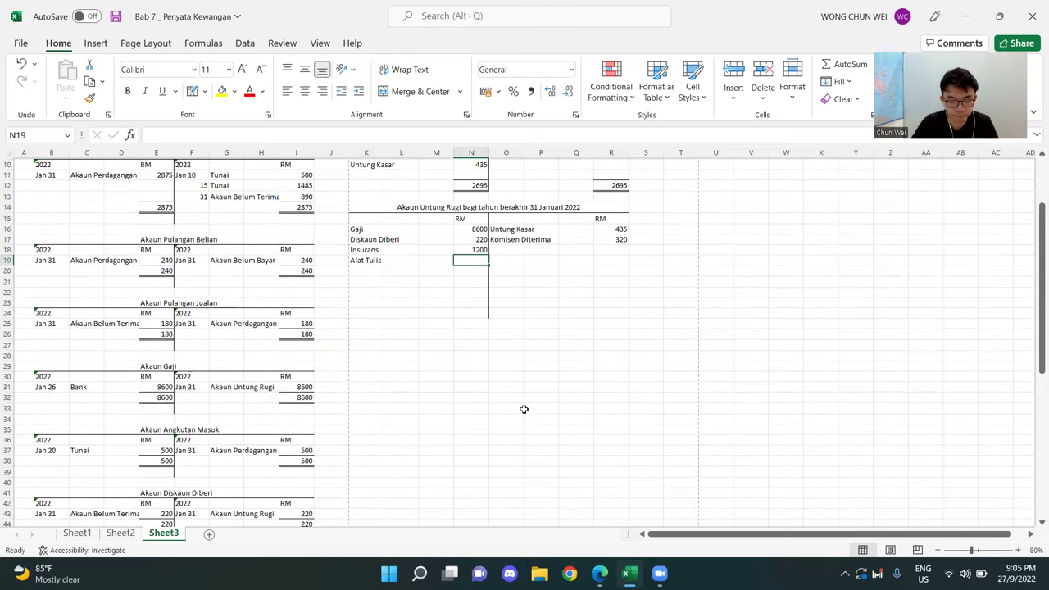
type("1200")
key("Return")
- Check the balance in Akaun Alat Tulis and set the Alat Tulis amount in N19 to 130
scroll(524, 409, "down", 2)
scroll(524, 410, "down", 6)
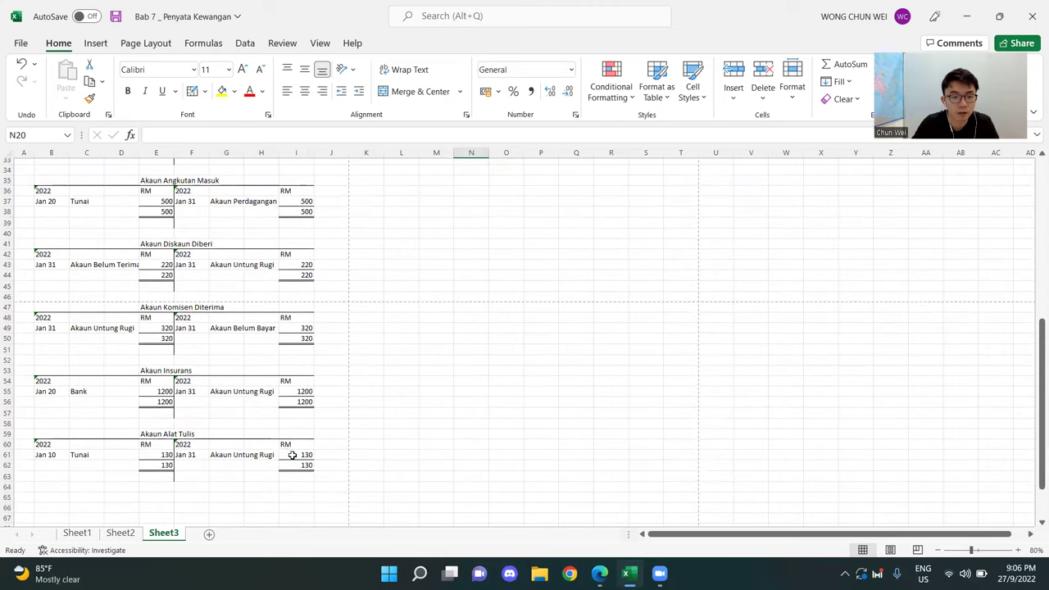
left_click(293, 455)
scroll(568, 393, "up", 8)
left_click(466, 261)
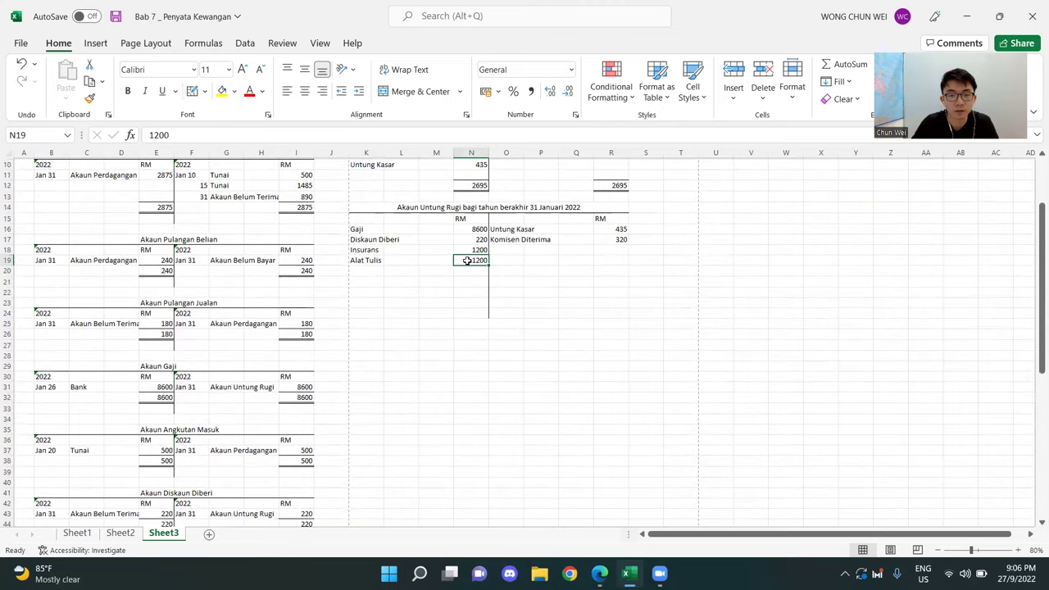
type("130")
key("Return")
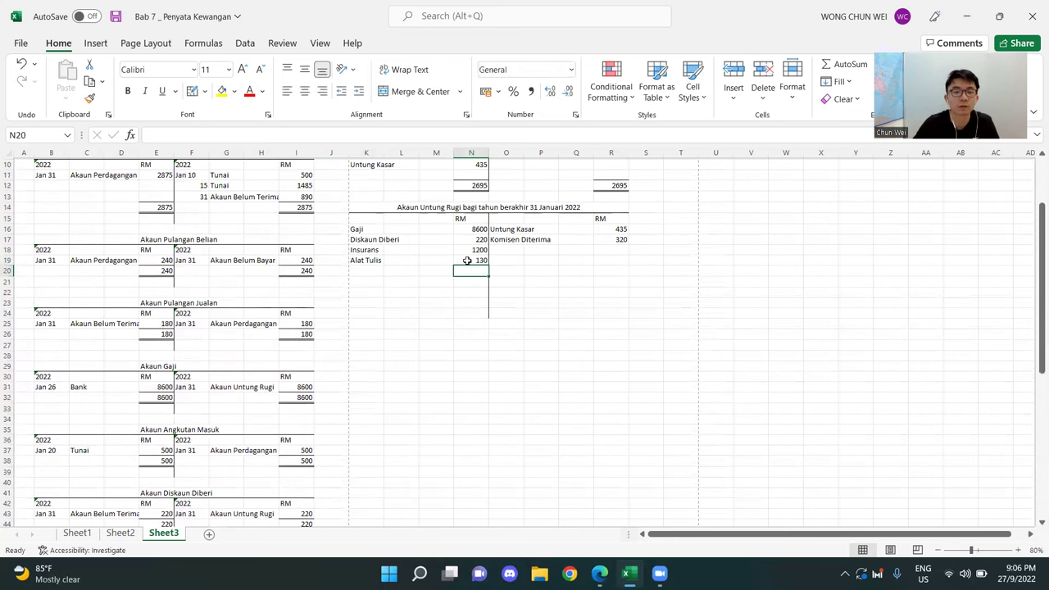
- Apply a top and double bottom border to the total cells N21 and R21 of the Akaun Untung Rugi
scroll(647, 374, "up", 3)
left_click(721, 374)
left_click(503, 394)
left_click(475, 364)
left_click(473, 373)
left_click(612, 377, "ctrl")
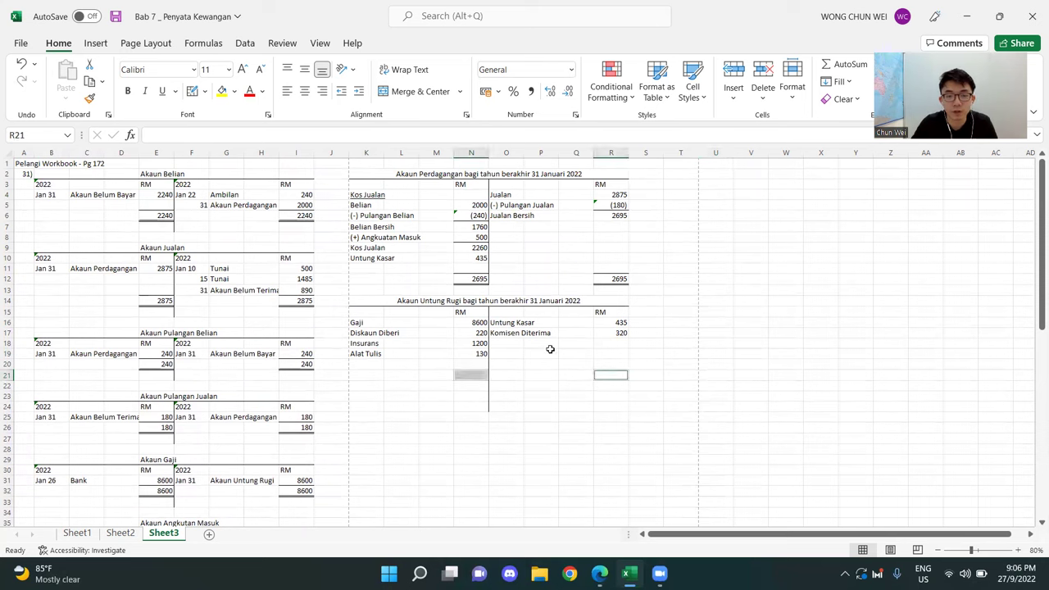
left_click(205, 91)
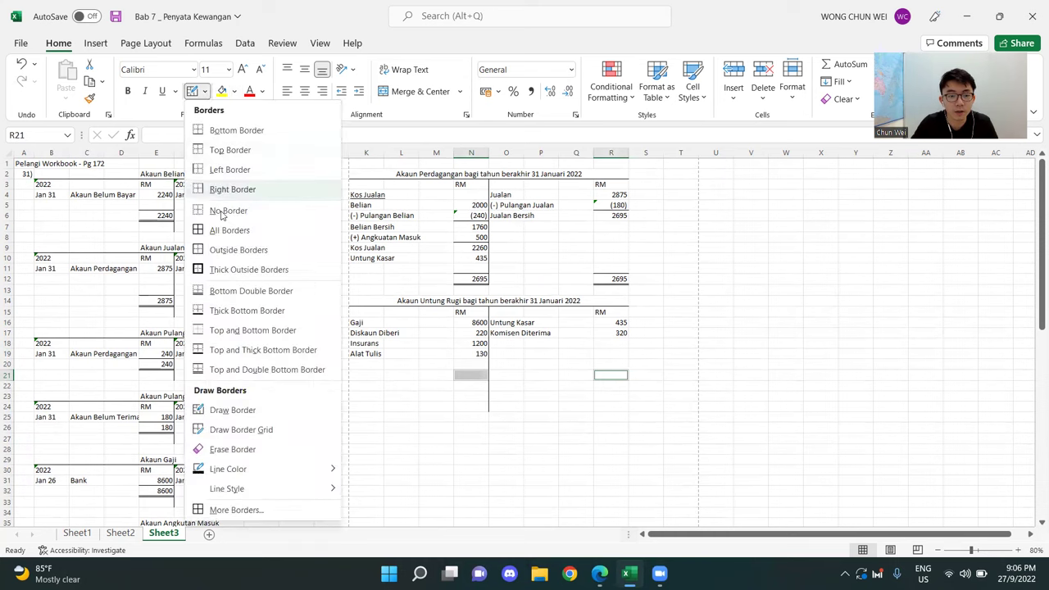
left_click(238, 371)
left_click(604, 451)
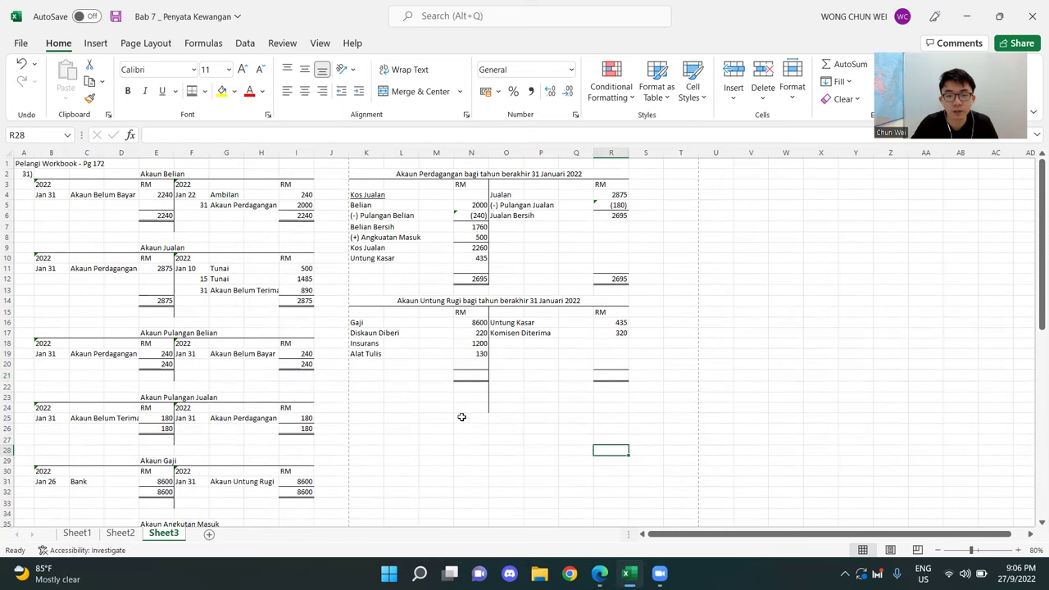
- Total the debit amounts of the Akaun Untung Rugi in N21 with AutoSum
left_click_drag(469, 323, 470, 359)
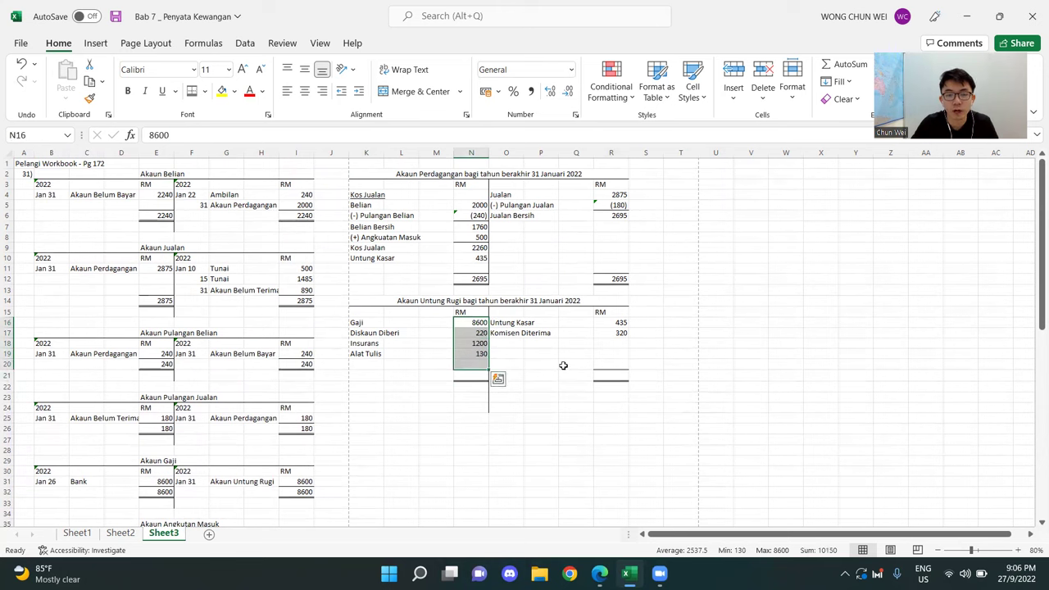
left_click(547, 365)
left_click_drag(472, 323, 472, 375)
key("alt+equal")
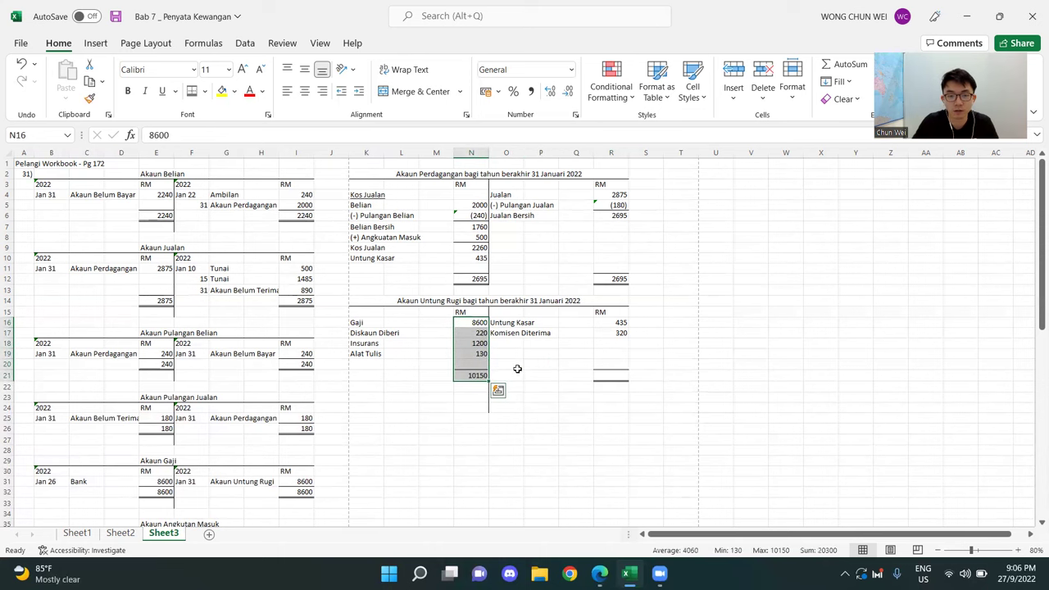
left_click(528, 366)
- Check the sum of the credit amounts in R16:R17 and set the credit total R21 to =N21
left_click_drag(619, 322, 621, 334)
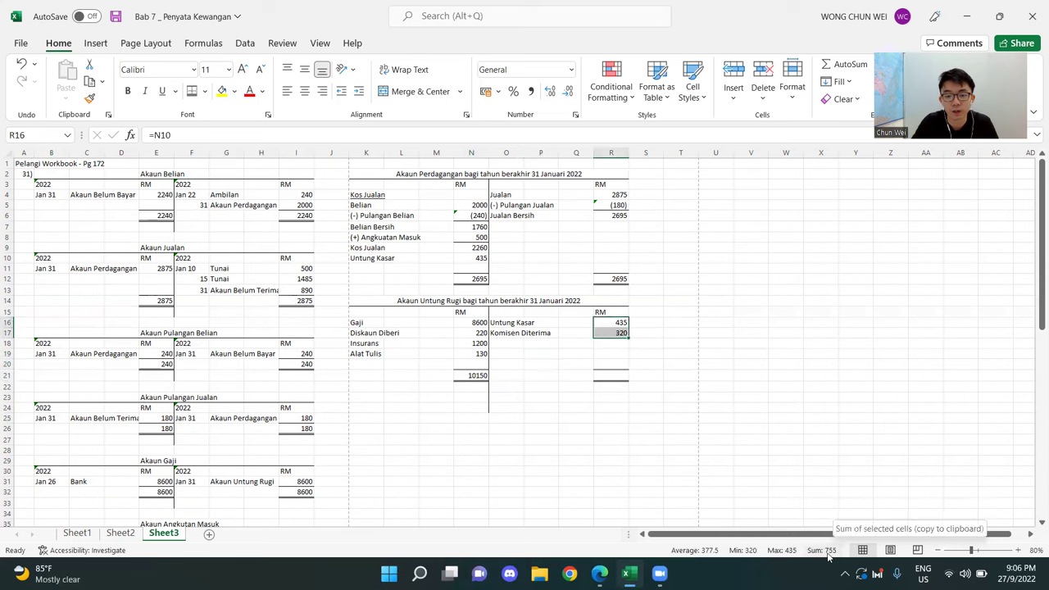
left_click(614, 375)
type("=")
left_click(464, 376)
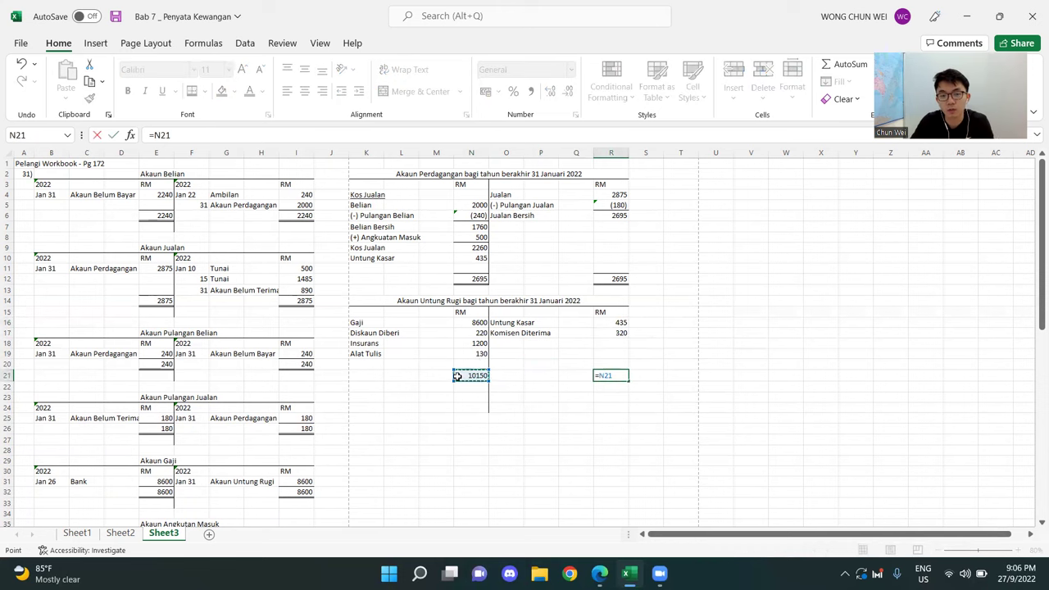
key("Return")
left_click(535, 461)
- Calculate the balancing credit amount in R18 with the formula =R21-R16-R17
left_click(620, 347)
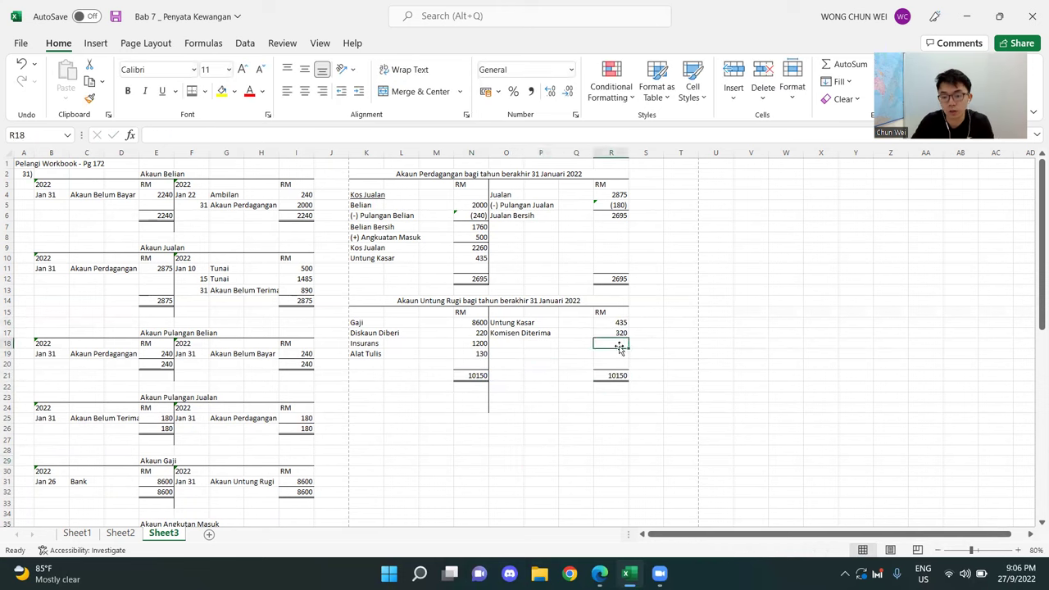
type("=")
left_click(613, 377)
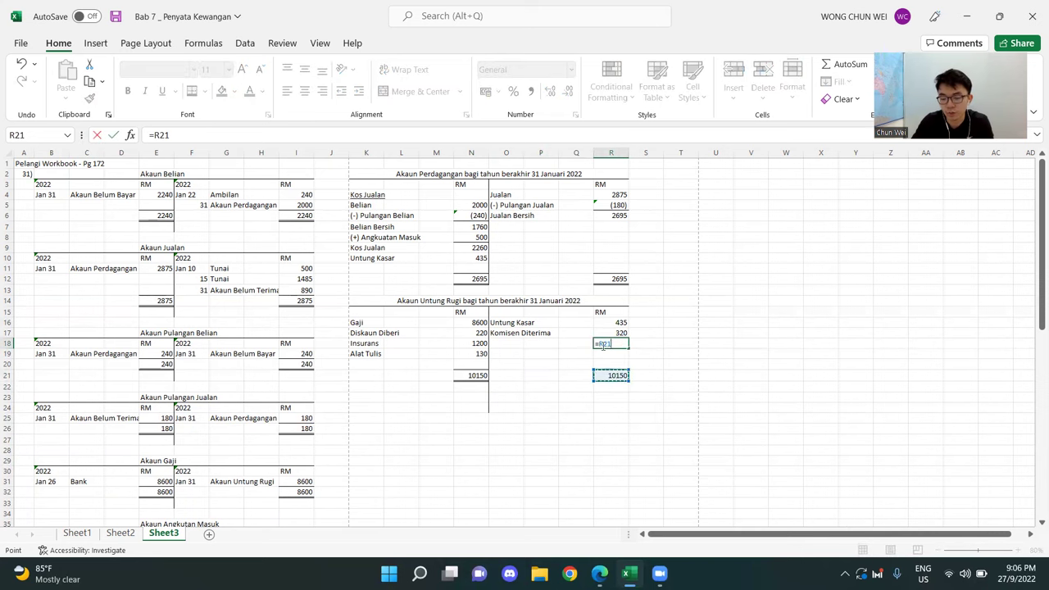
type("-")
left_click(620, 324)
type("-")
key("Up")
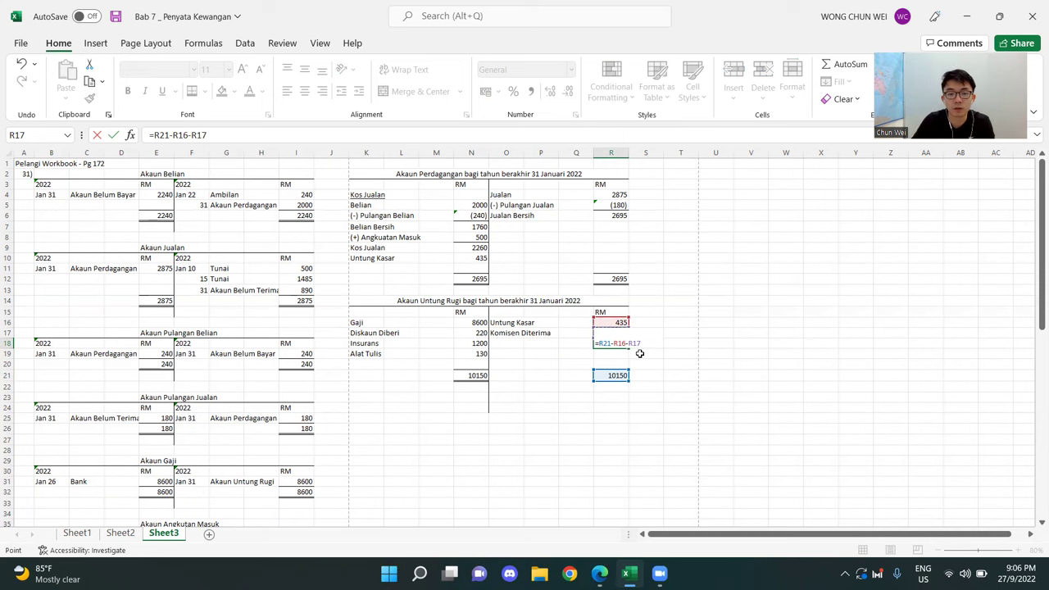
key("Return")
left_click(662, 299)
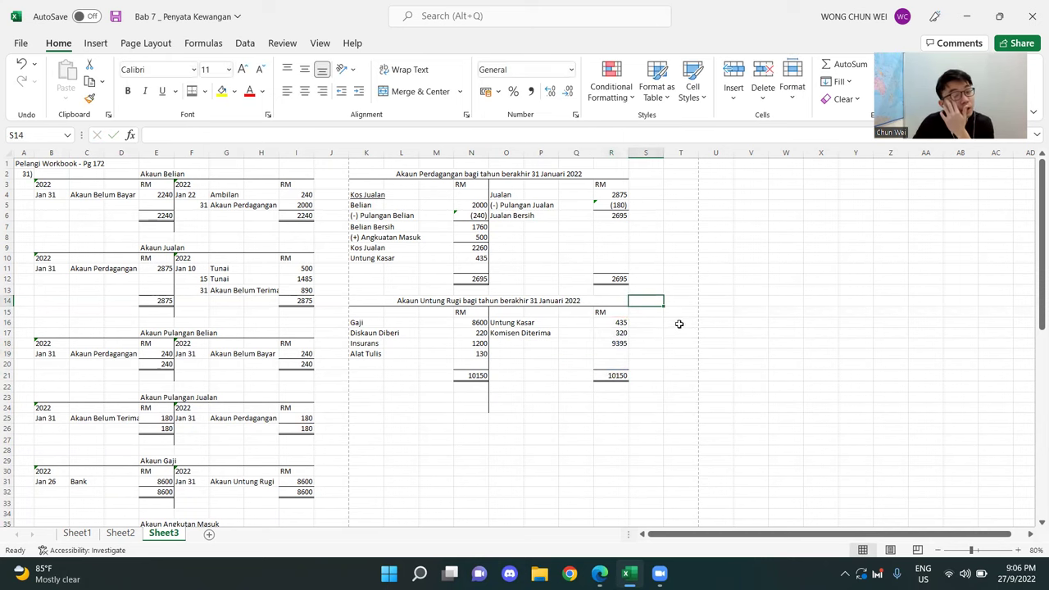
left_click(617, 343)
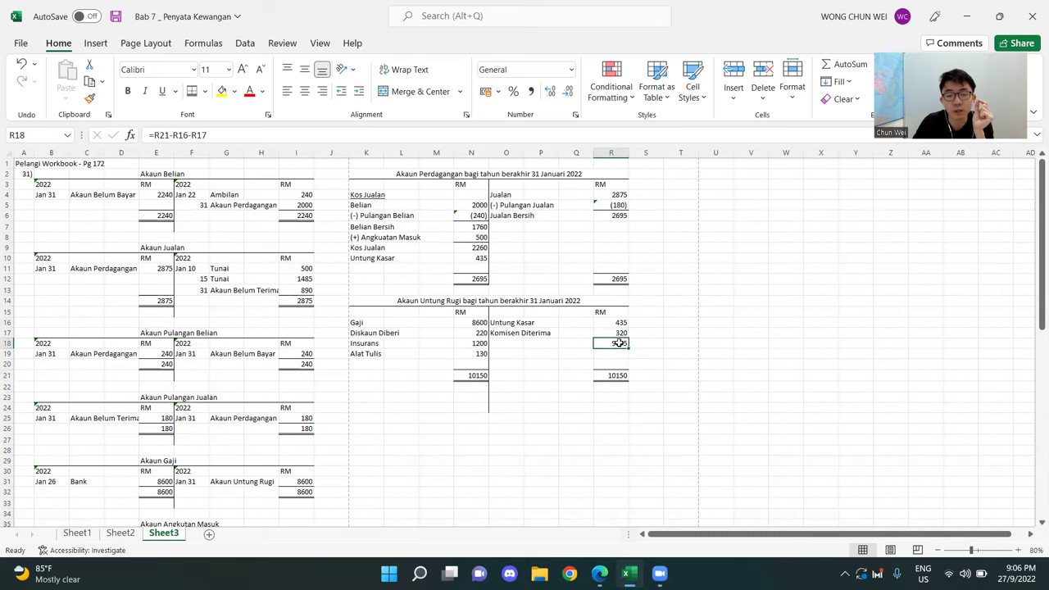
- Label the balancing credit item "Rugi Bersih" in O18
left_click(511, 345)
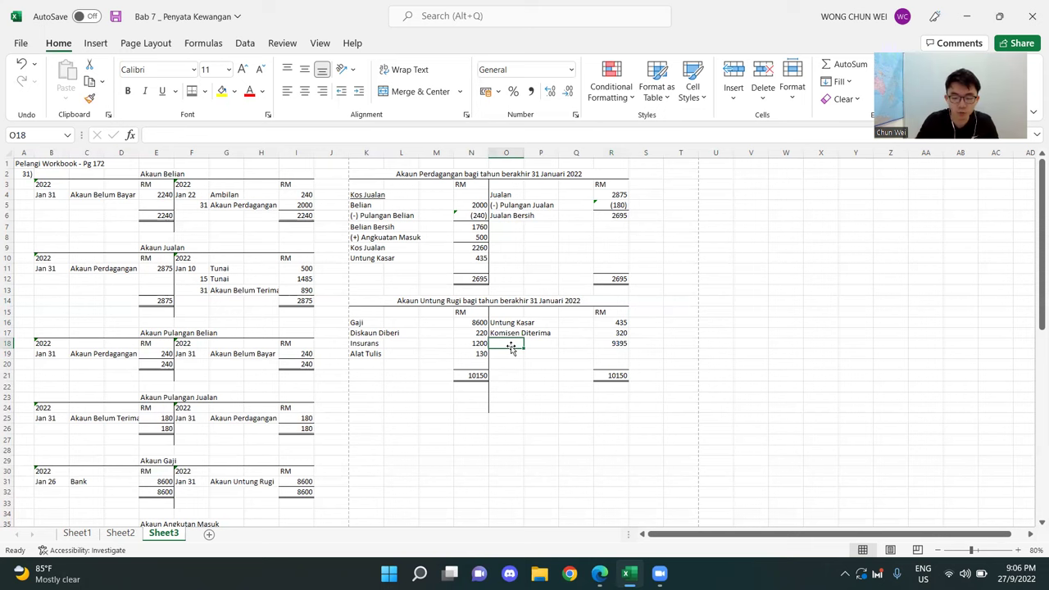
type("Rugi Bersih")
key("Return")
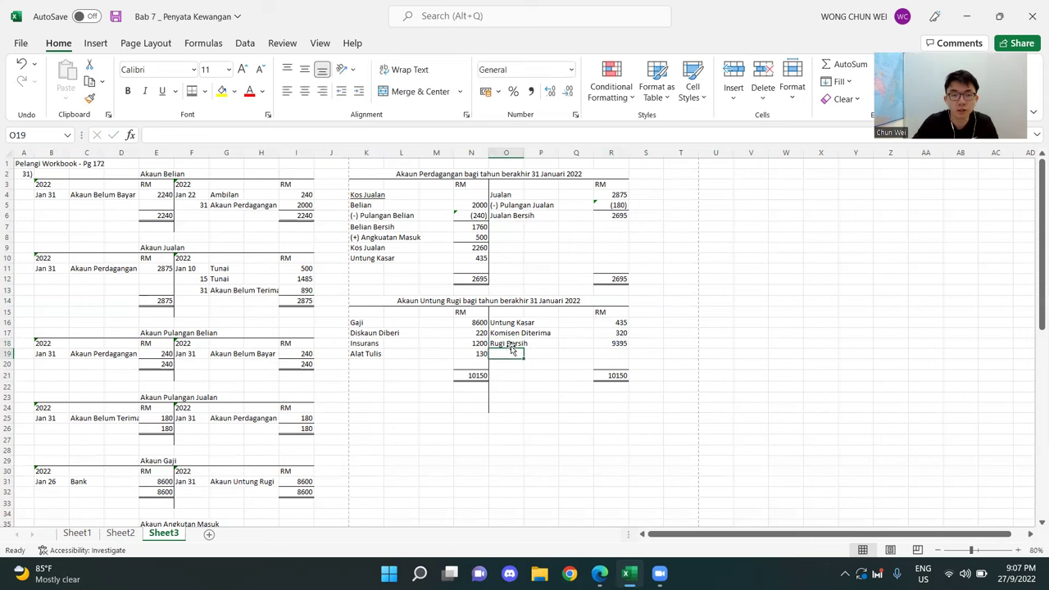
- Review where gross and net profit or loss belong in the Akaun Perdagangan and Akaun Untung Rugi
left_click_drag(370, 258, 483, 258)
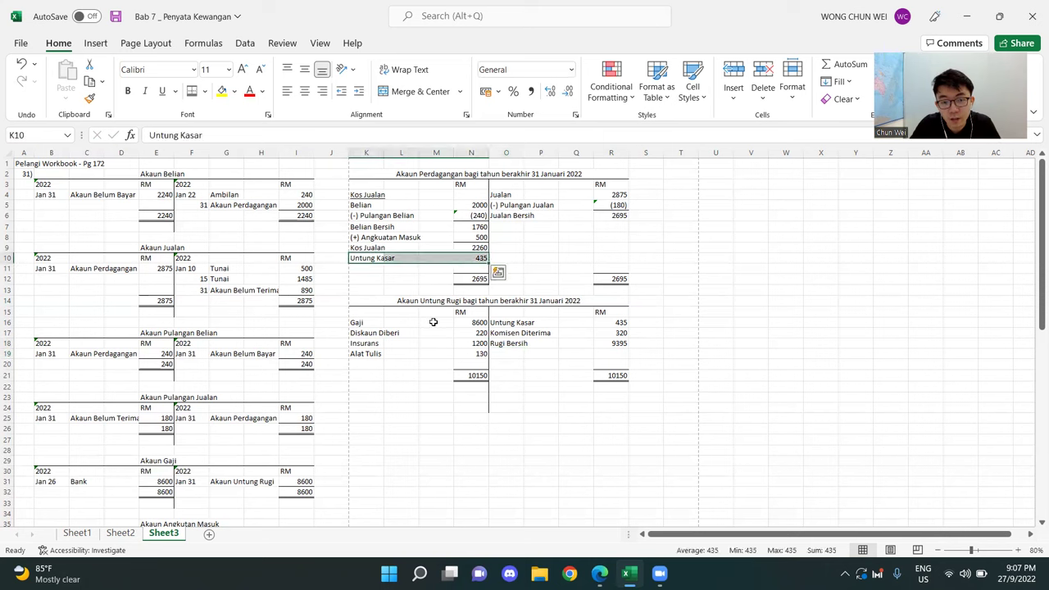
left_click_drag(365, 364, 458, 363)
left_click_drag(506, 228, 613, 227)
left_click(576, 376)
left_click_drag(495, 343, 614, 346)
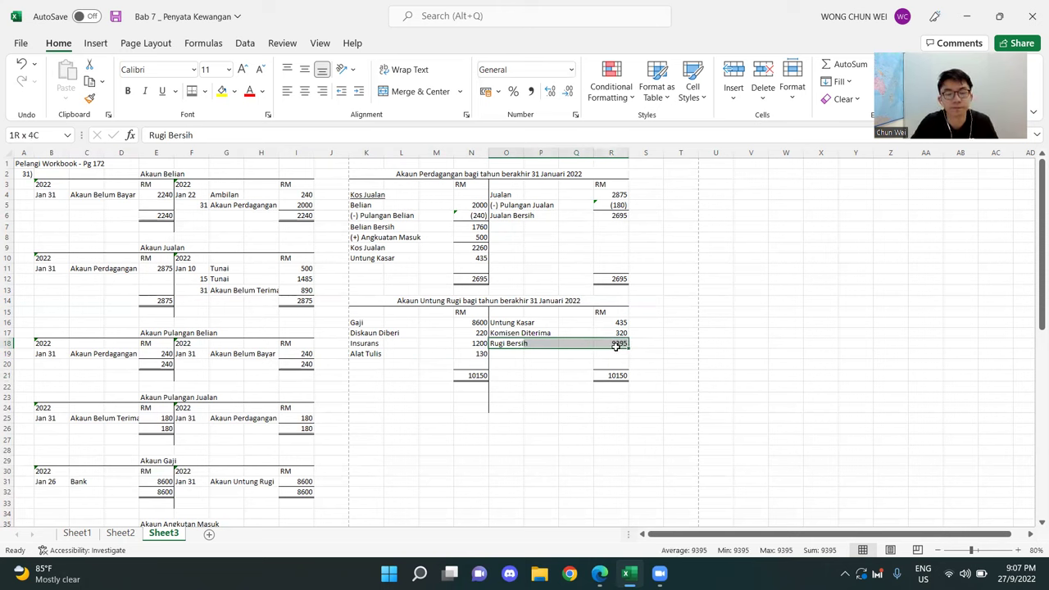
left_click(576, 471)
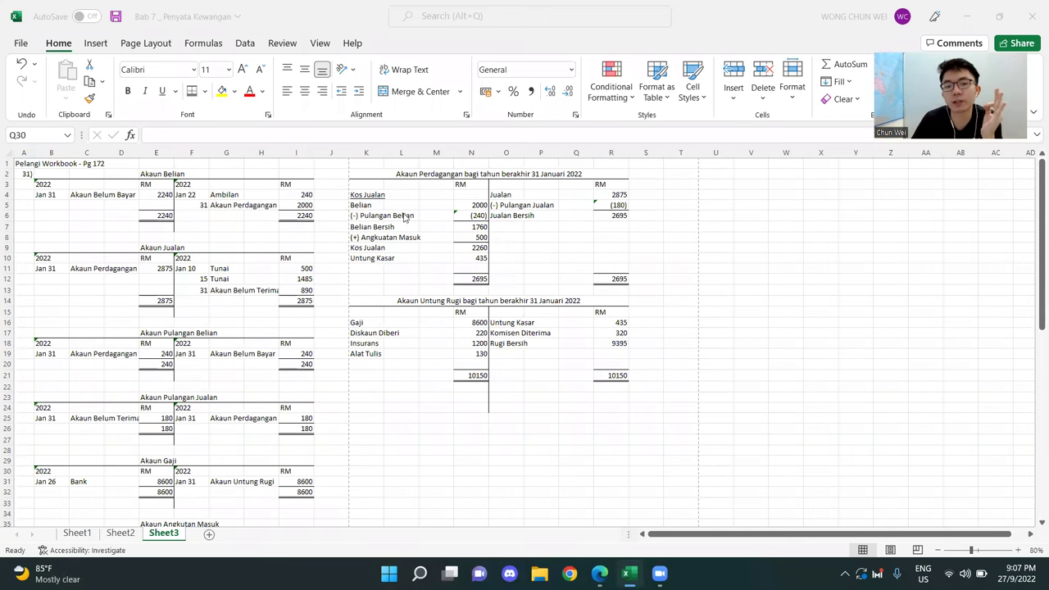
left_click_drag(356, 171, 542, 404)
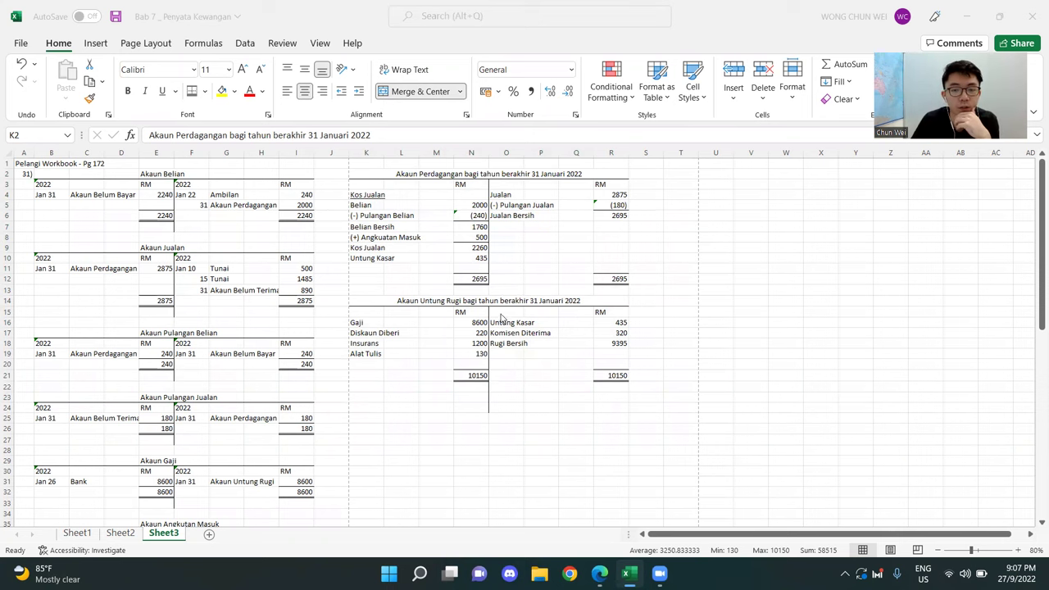
left_click(713, 322)
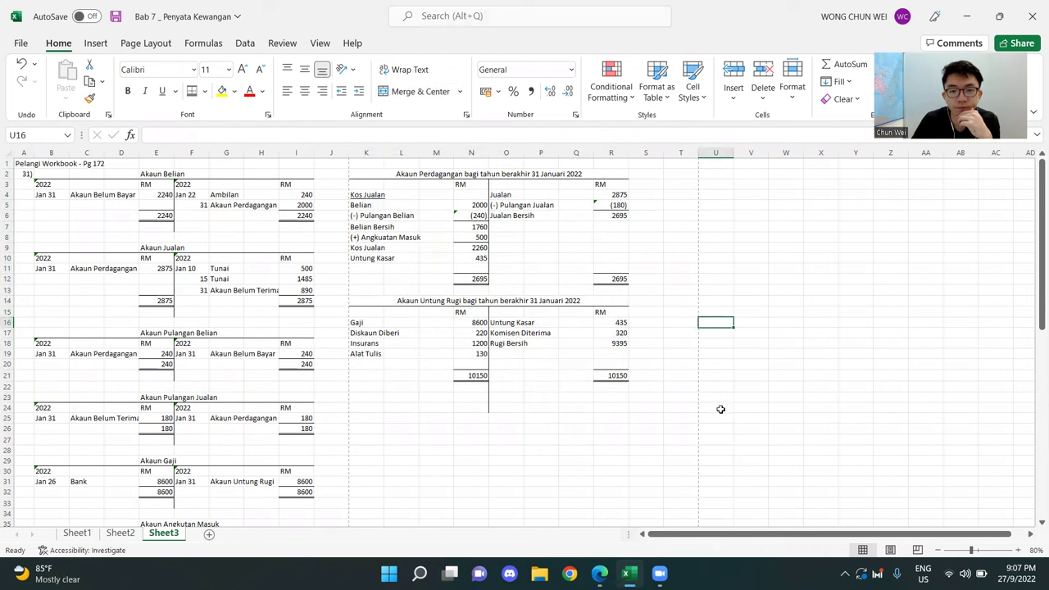
- Remove the leftover borders from N23:O25 below the Akaun Untung Rugi
left_click(1018, 550)
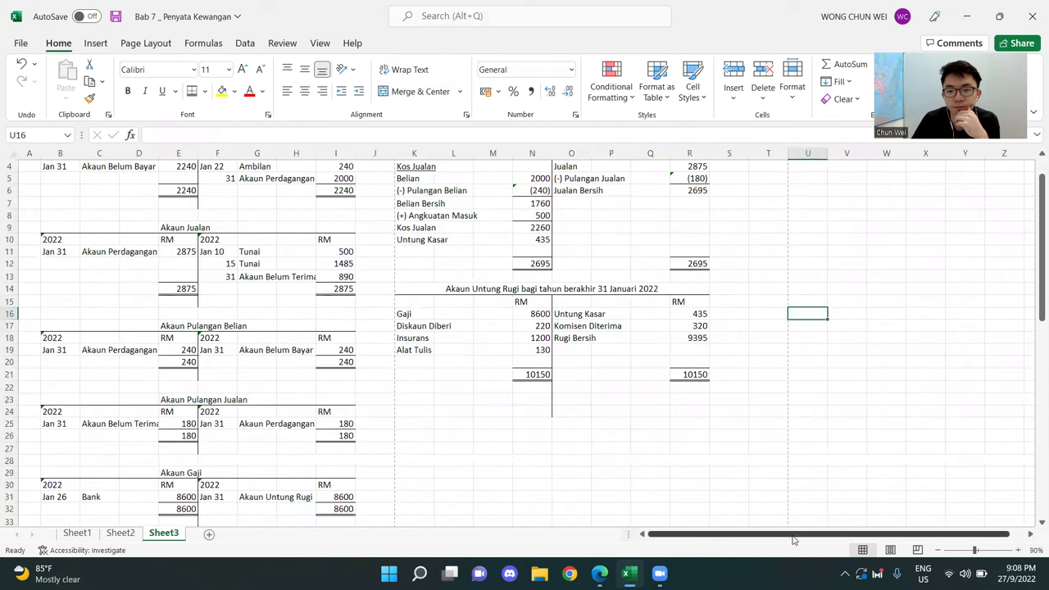
scroll(611, 491, "up", 1)
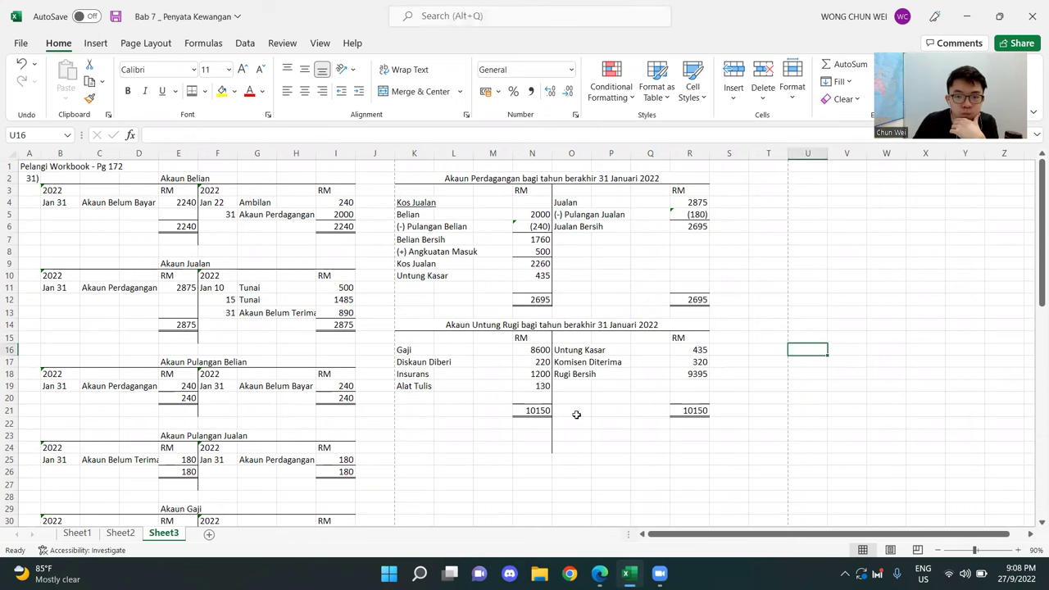
left_click_drag(540, 439, 573, 461)
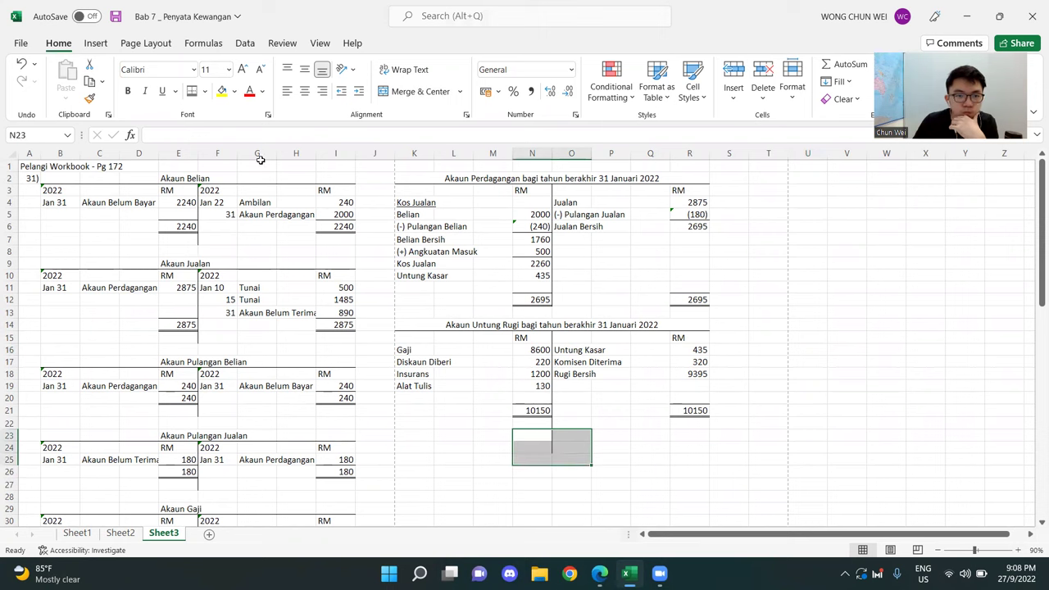
left_click(204, 91)
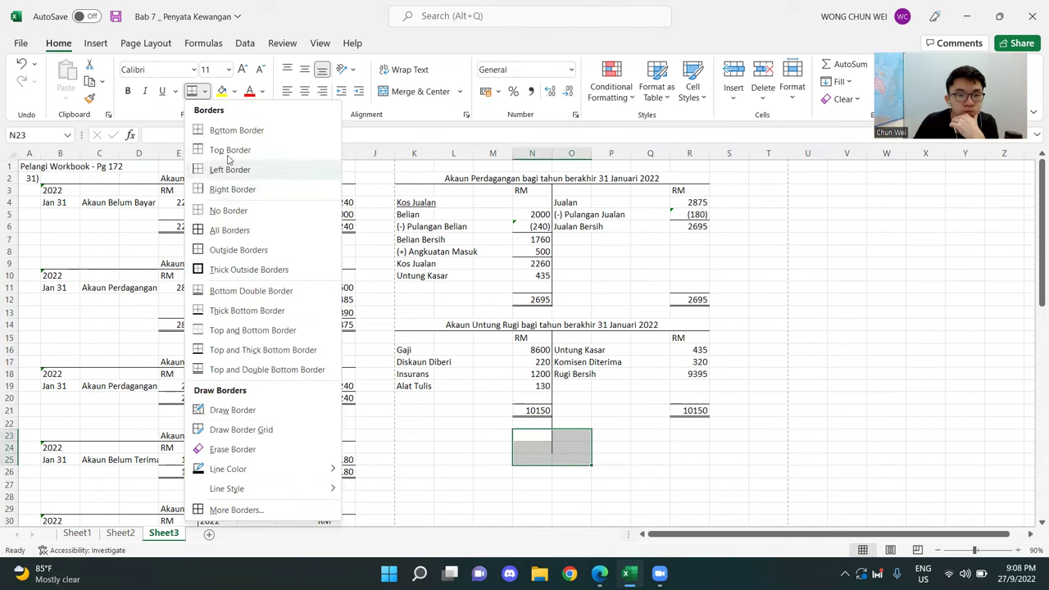
left_click(226, 213)
left_click(835, 338)
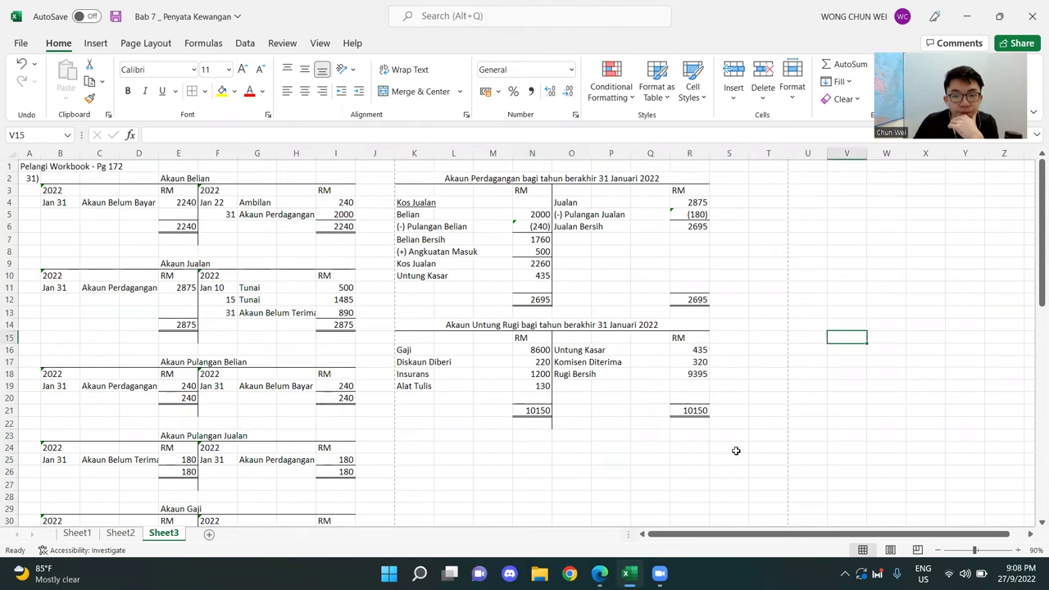
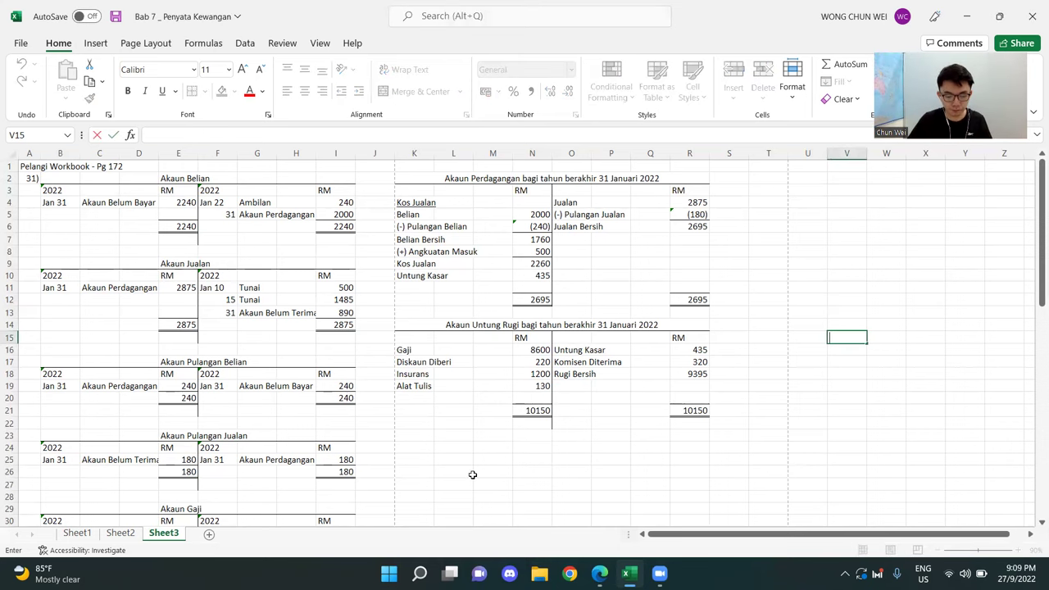
- Place the workbook in a half-screen window beside the exercise PDF with both final accounts in view
key("super+Down")
left_click_drag(924, 533, 971, 537)
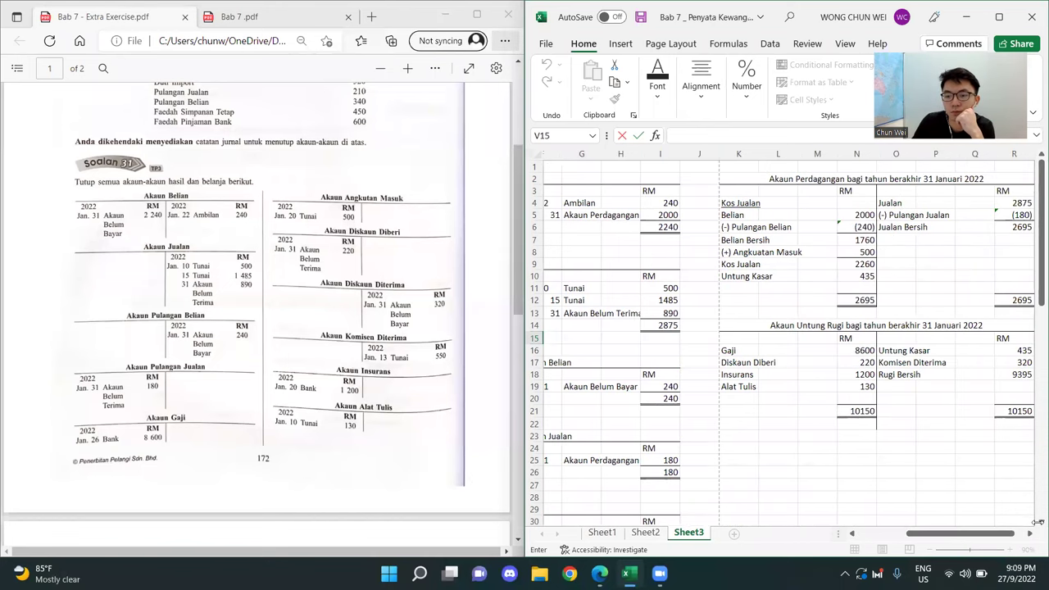
scroll(865, 442, "right", 2)
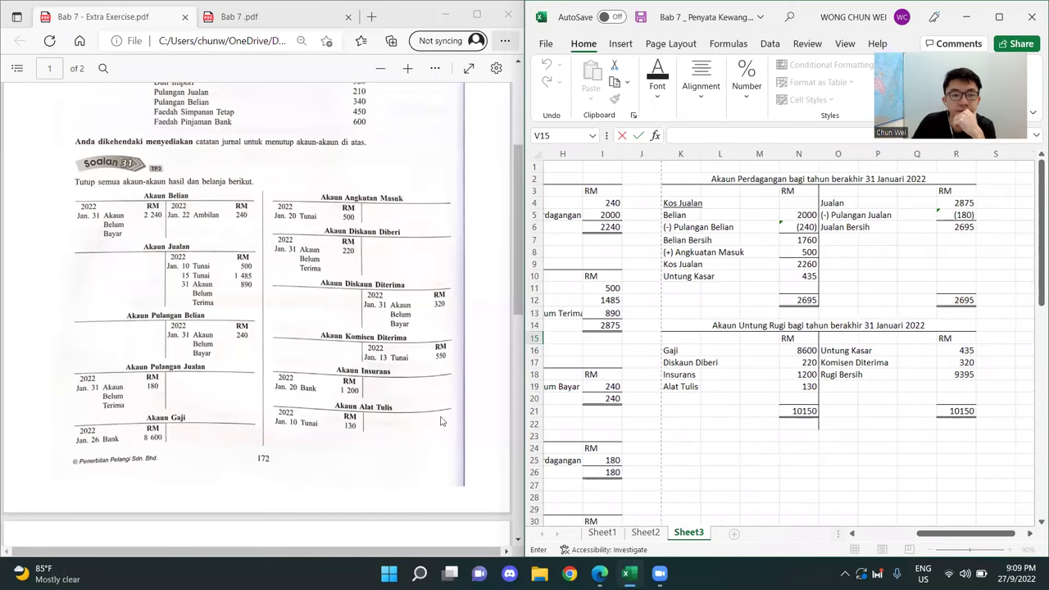
- Switch to the Bab 7 - Extra Exercise PDF in Edge and examine Soalan 32 and Soalan 33 on page 2
left_click(273, 384)
scroll(290, 390, "down", 5)
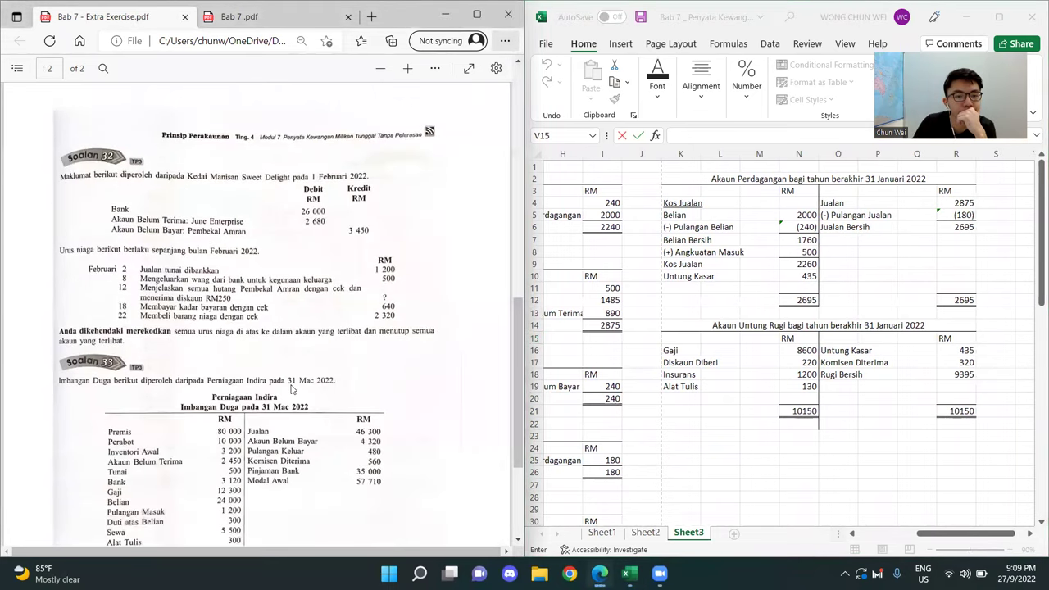
scroll(290, 390, "down", 3)
scroll(290, 390, "up", 4)
scroll(292, 389, "down", 3)
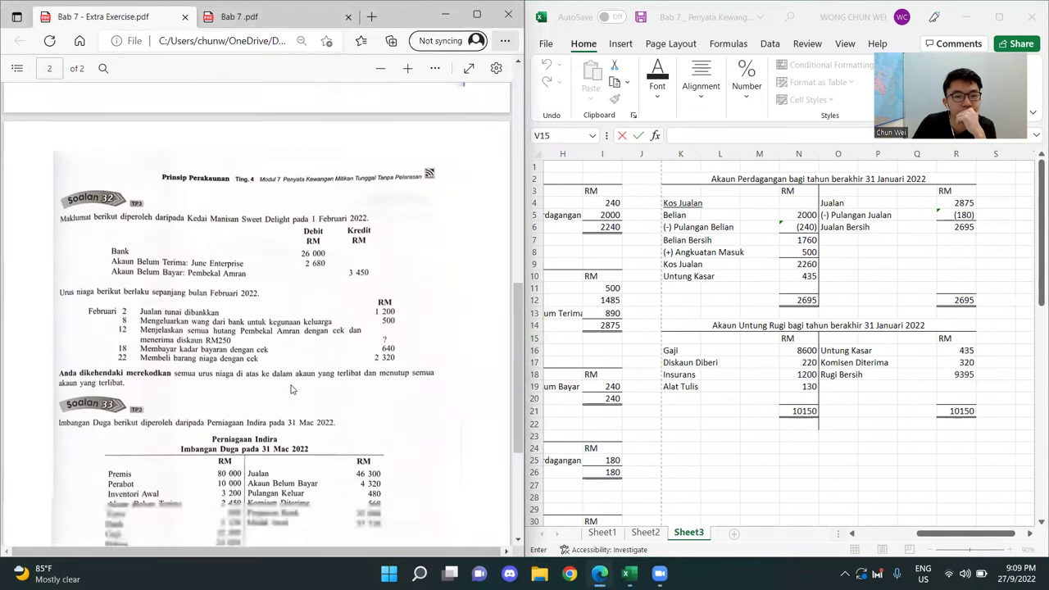
scroll(295, 384, "up", 1)
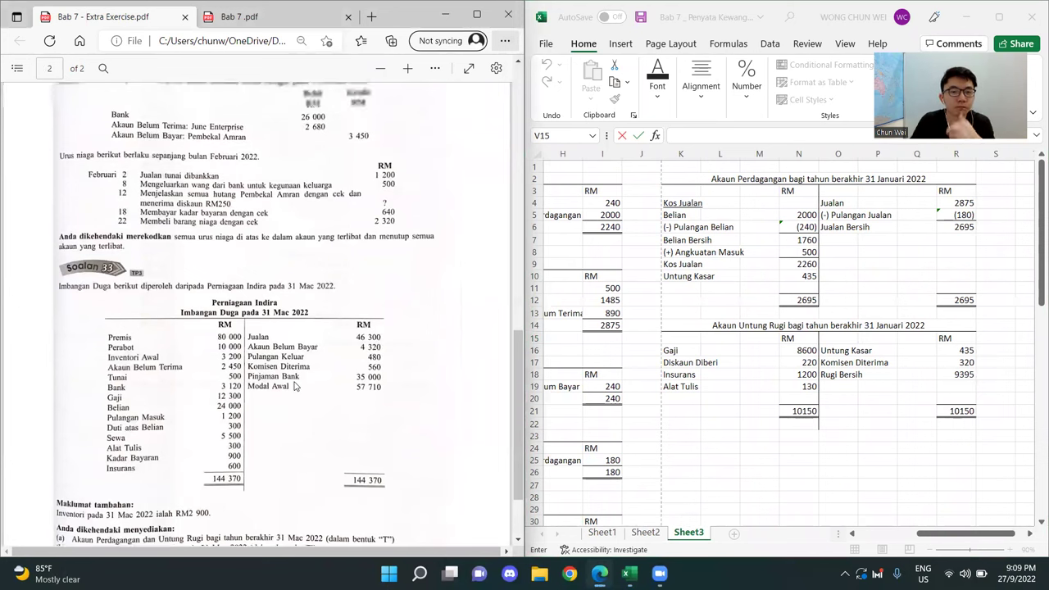
scroll(290, 390, "up", 1)
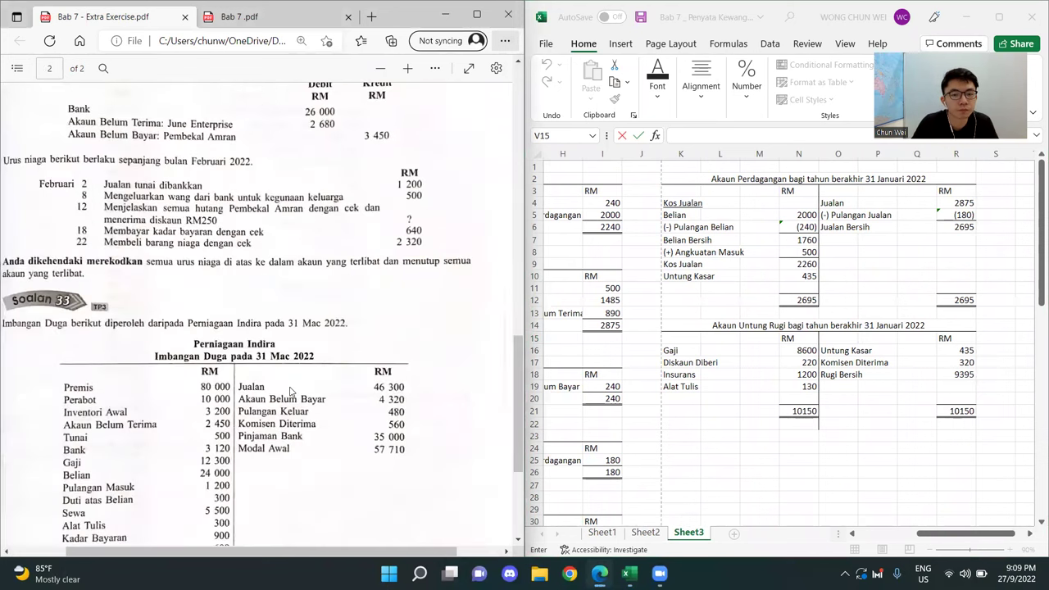
scroll(290, 390, "down", 2)
scroll(282, 395, "up", 1)
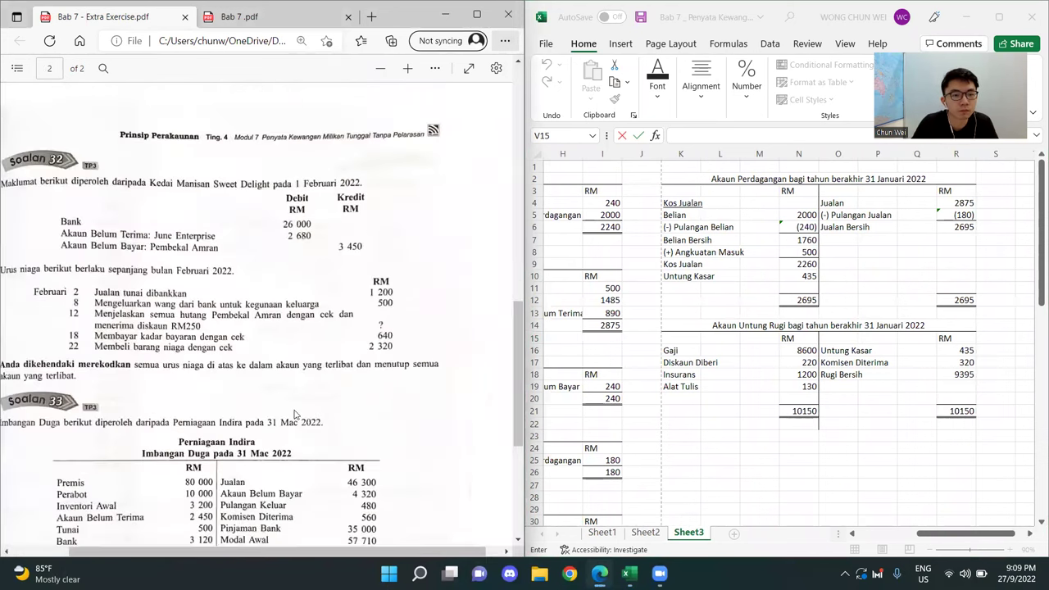
left_click_drag(390, 547, 373, 561)
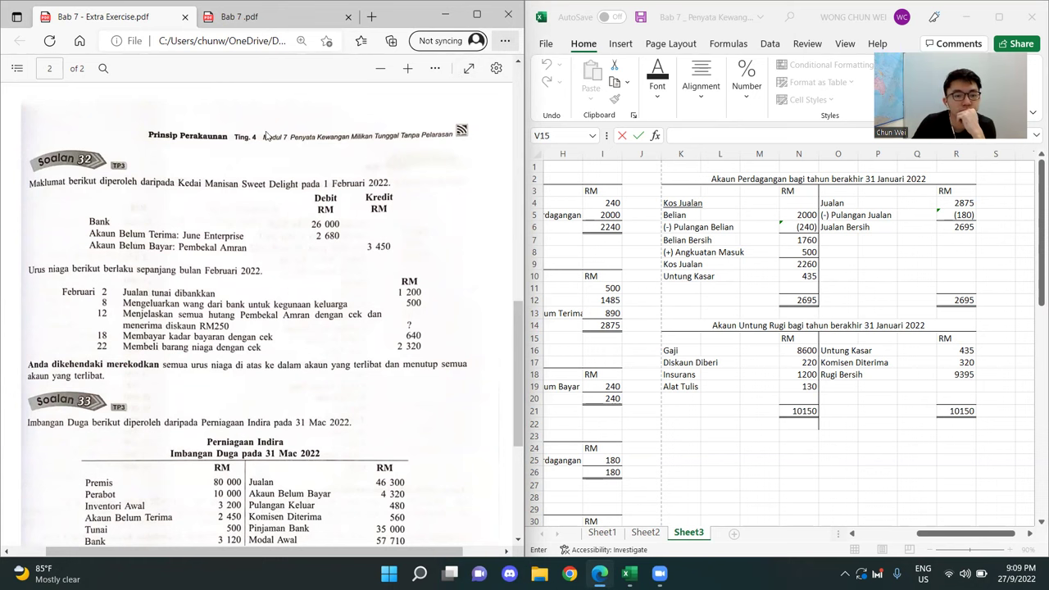
- Switch back to the Excel workbook and look over the Akaun Perdagangan and Akaun Untung Rugi
left_click(624, 348)
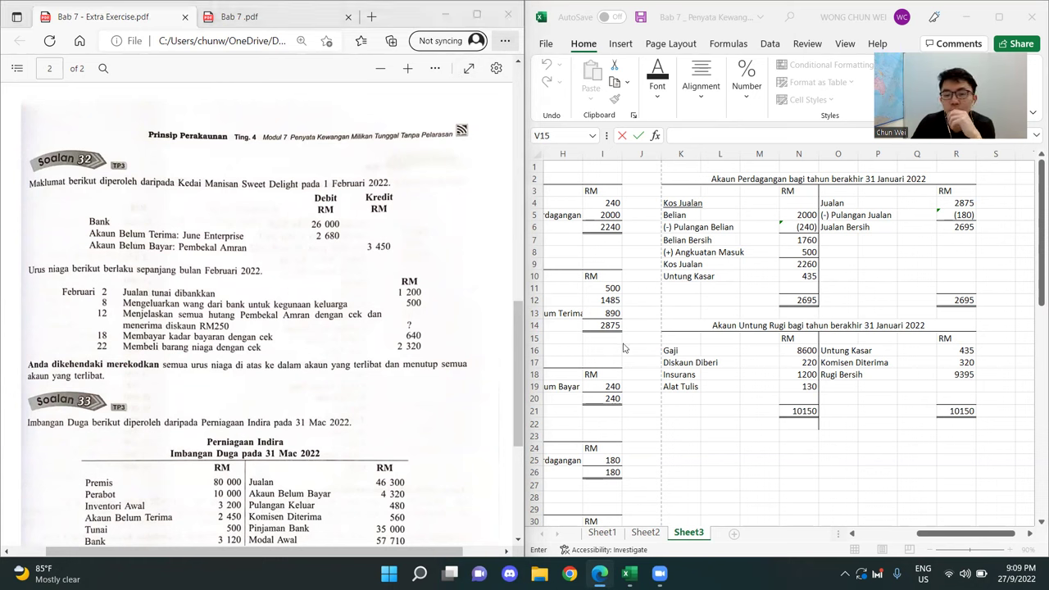
left_click_drag(688, 175, 953, 439)
left_click(877, 459)
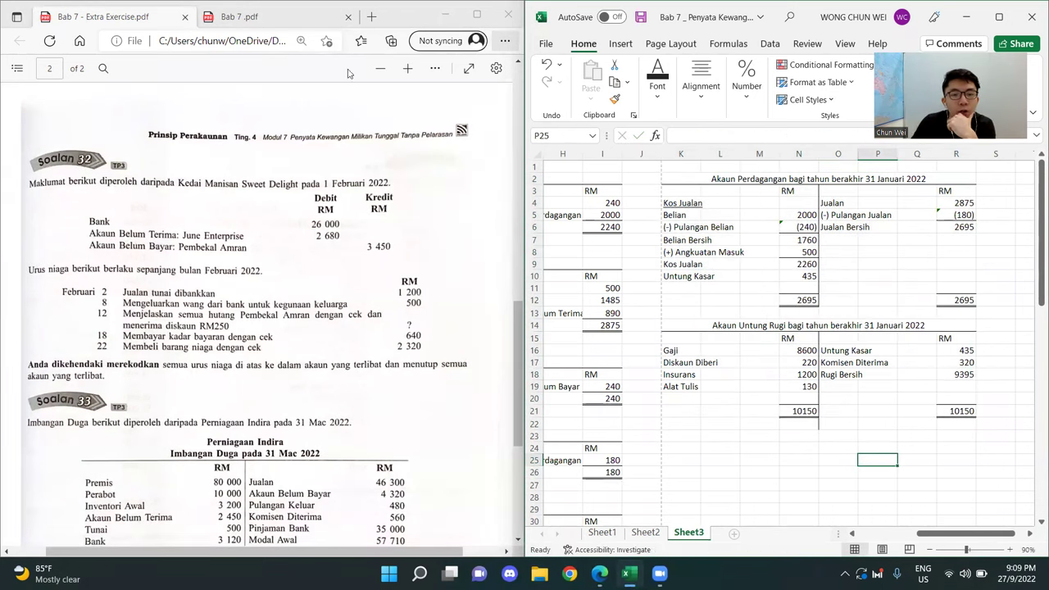
- Turn on drawing in the exercise PDF and mark the Soalan 32 heading with a hand-drawn star
left_click(435, 70)
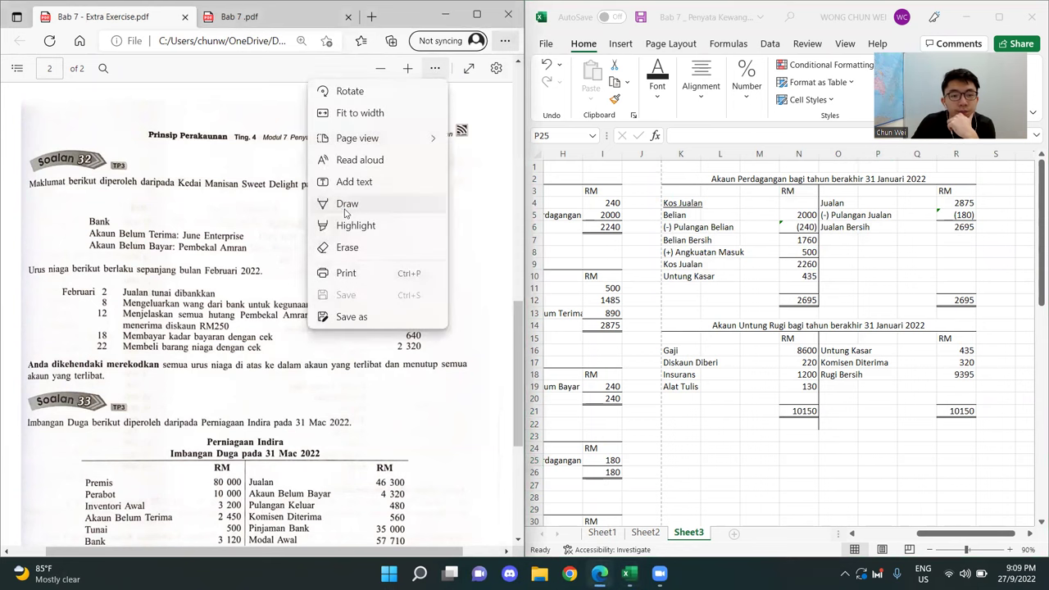
left_click(345, 206)
mouse_move(24, 147)
left_mouse_down()
mouse_move(55, 135)
mouse_move(27, 174)
left_mouse_up()
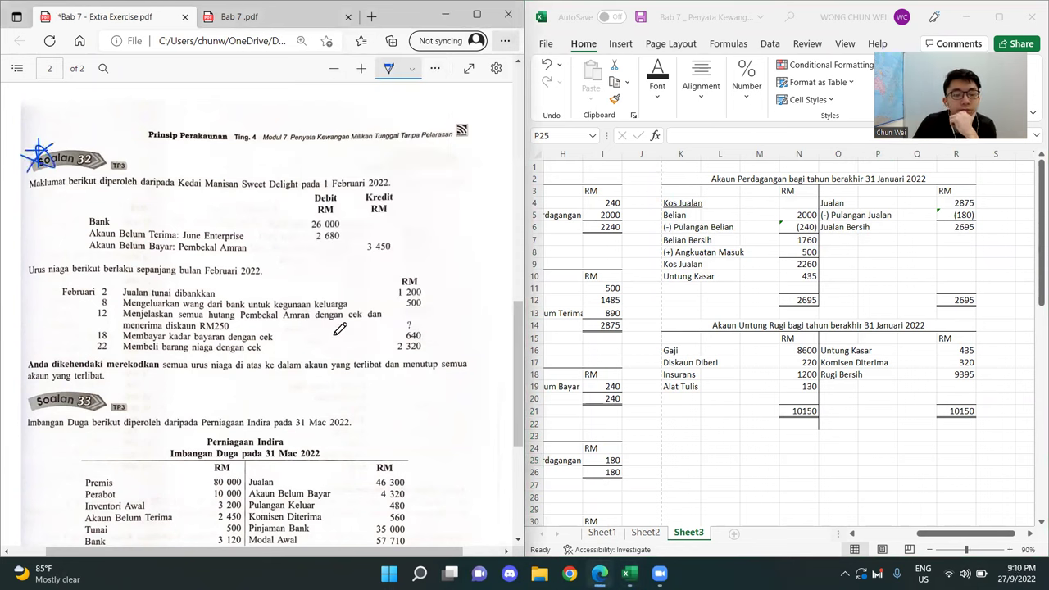
- Underline "menutup semua" in Soalan 32's instruction and handwrite the note PK beneath it
scroll(173, 259, "down", 3)
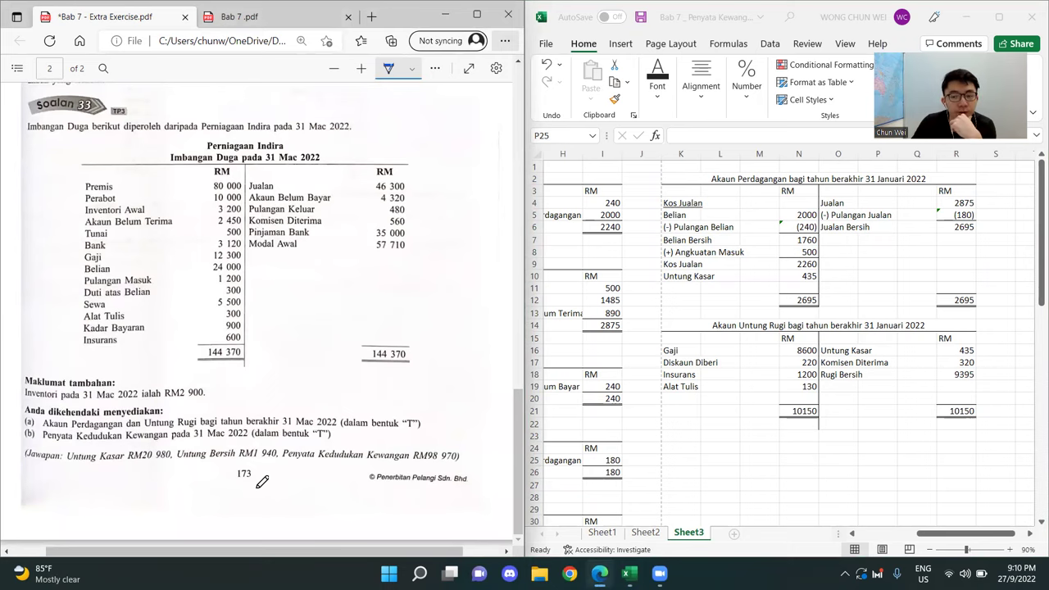
scroll(263, 476, "up", 2)
scroll(264, 475, "up", 3)
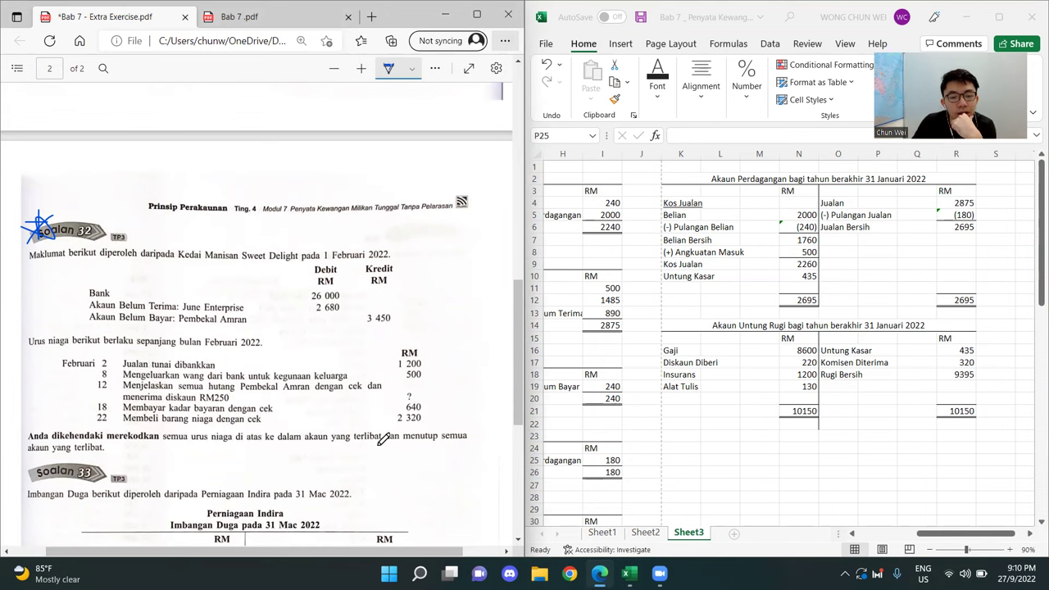
mouse_move(416, 440)
left_mouse_down()
mouse_move(455, 446)
mouse_move(412, 449)
mouse_move(399, 469)
mouse_move(456, 475)
left_mouse_up()
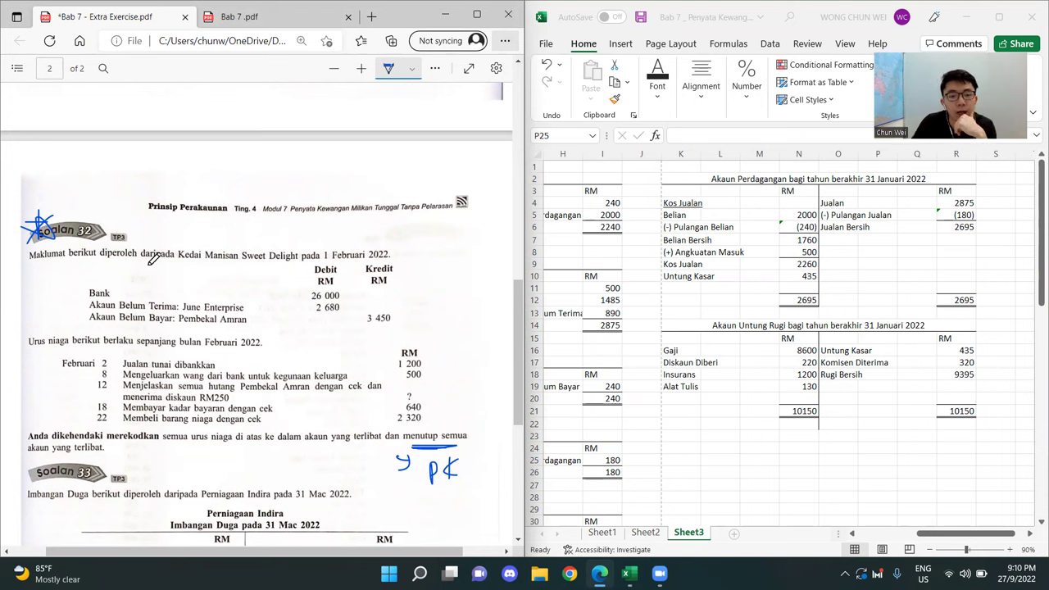
- Bracket Soalan 32's opening balances and February transactions, and underline "berlaku sepanjang bulan Februari 2022"
mouse_move(97, 282)
left_mouse_down()
mouse_move(77, 322)
mouse_move(84, 332)
left_mouse_up()
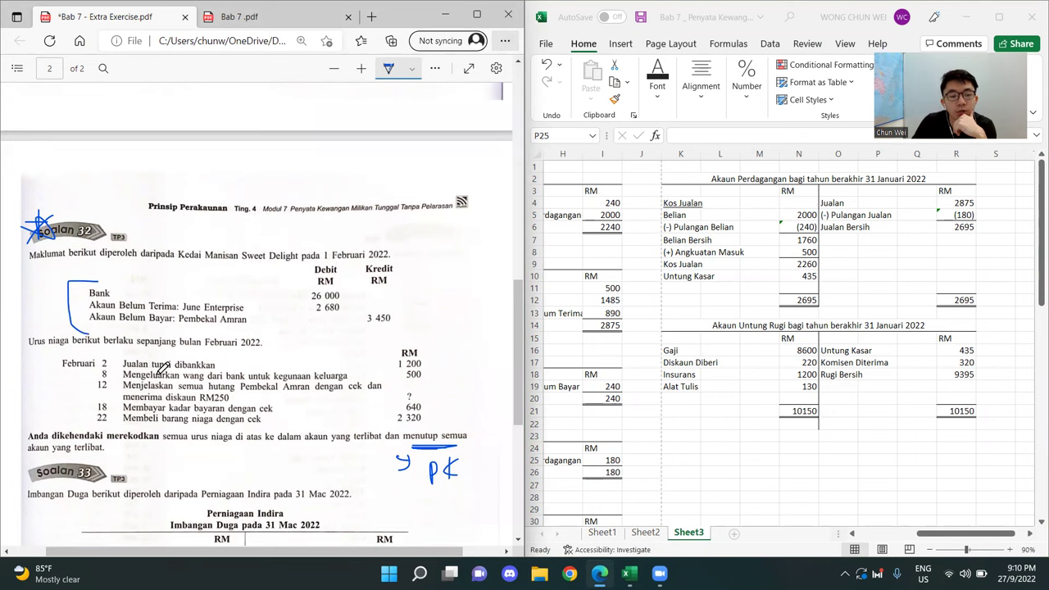
left_click_drag(54, 354, 57, 416)
left_click_drag(108, 355, 254, 357)
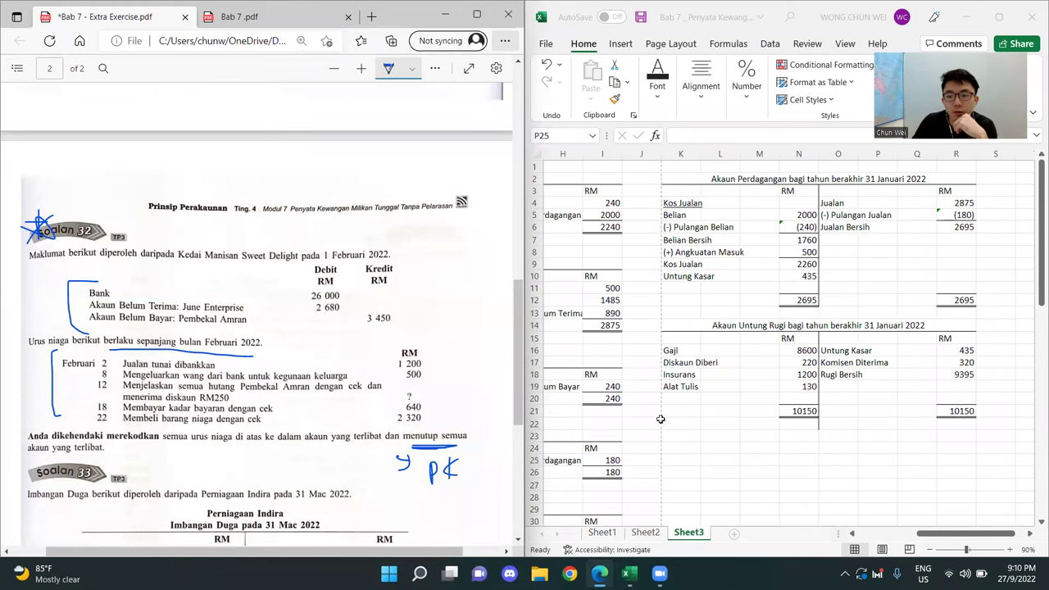
- Enter the question label 32) in A66 below Akaun Alat Tulis, and underline "urus niaga di atas" in the PDF instruction
left_click(878, 461)
left_click_drag(955, 535, 869, 535)
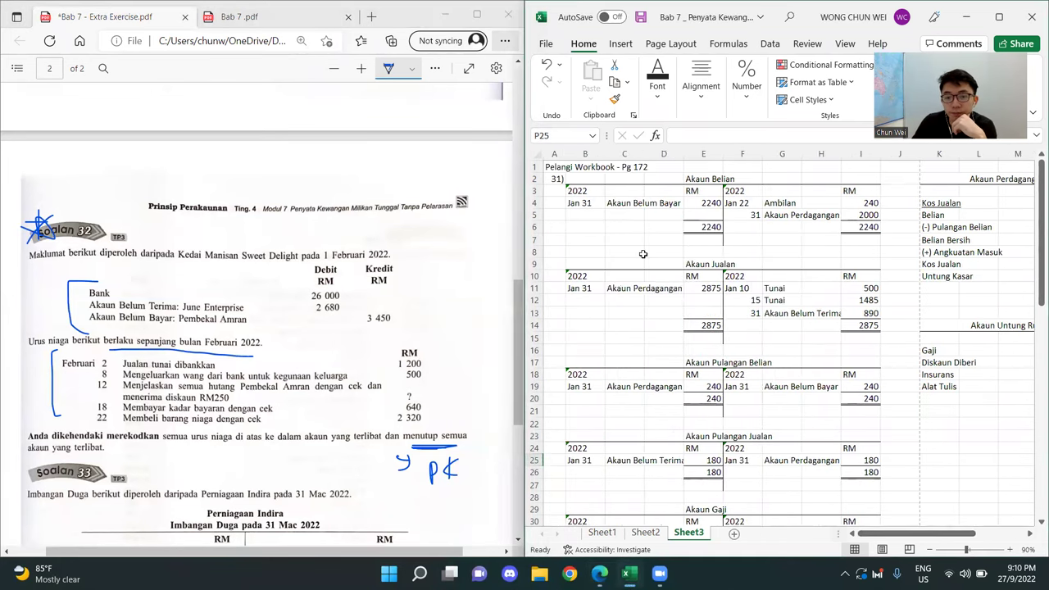
scroll(683, 290, "down", 8)
scroll(704, 315, "down", 10)
left_click(676, 336)
left_click(557, 309)
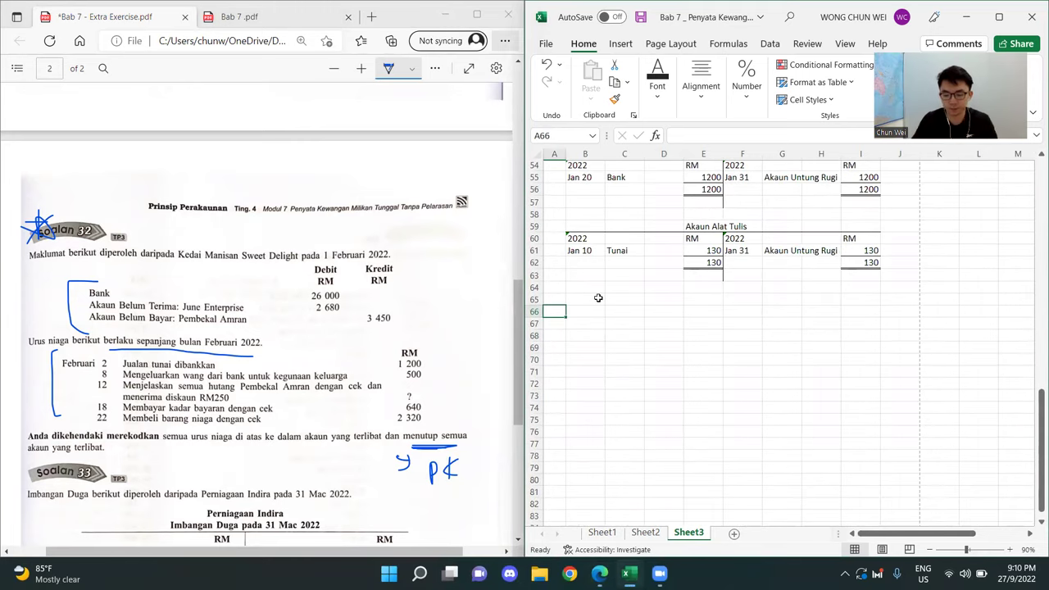
type("'32")
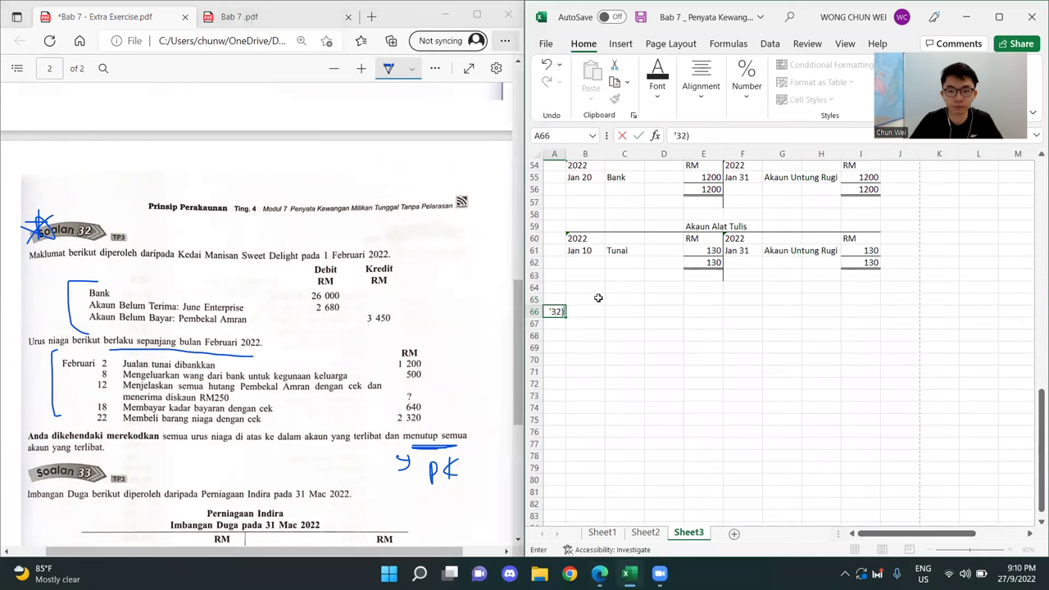
type(")")
key("Return")
left_click_drag(1039, 429, 1034, 461)
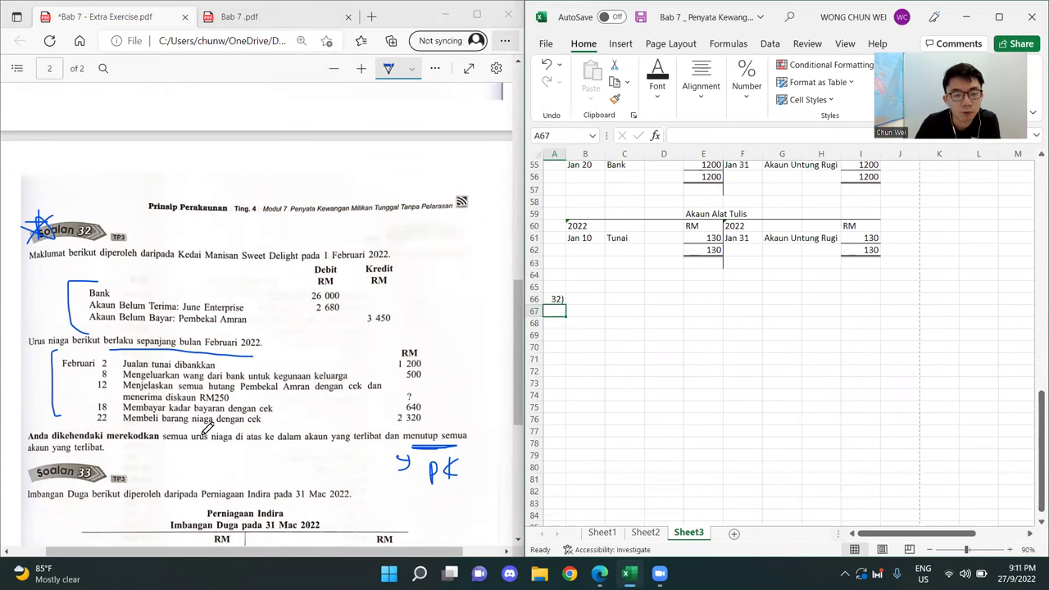
left_click_drag(162, 446, 269, 446)
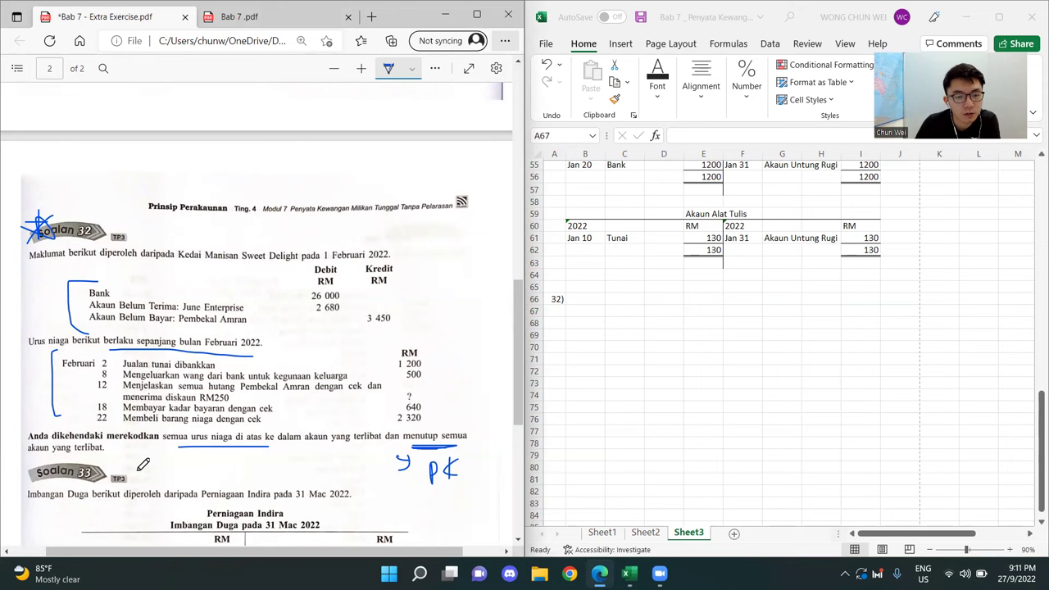
- Draw a T-account frame with a bottom border across B66:I66 and a right border down E67:E73
left_click(554, 310)
left_click_drag(589, 299, 871, 303)
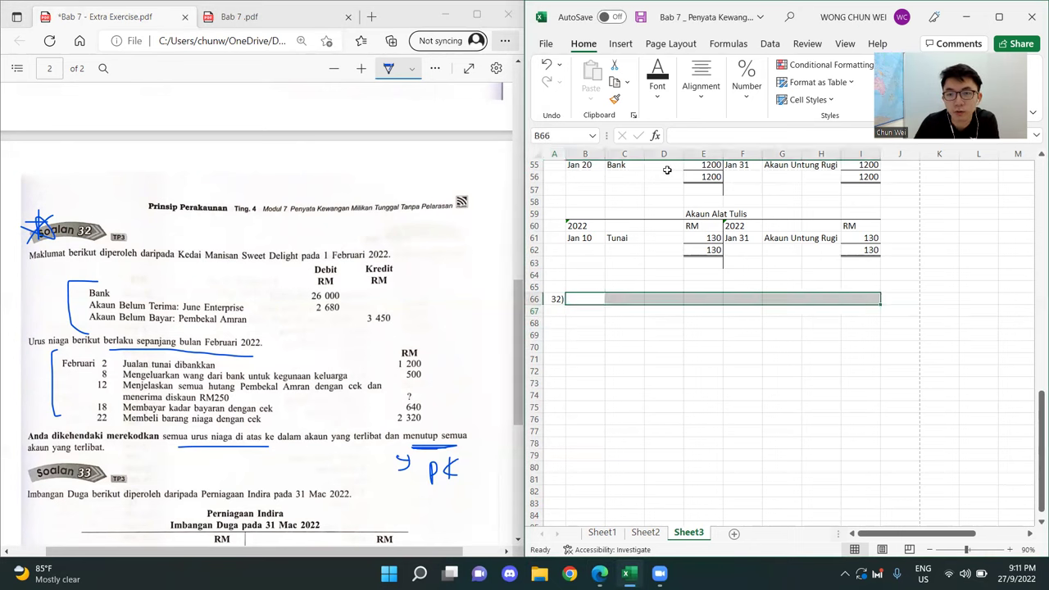
left_click(663, 97)
left_click(728, 156)
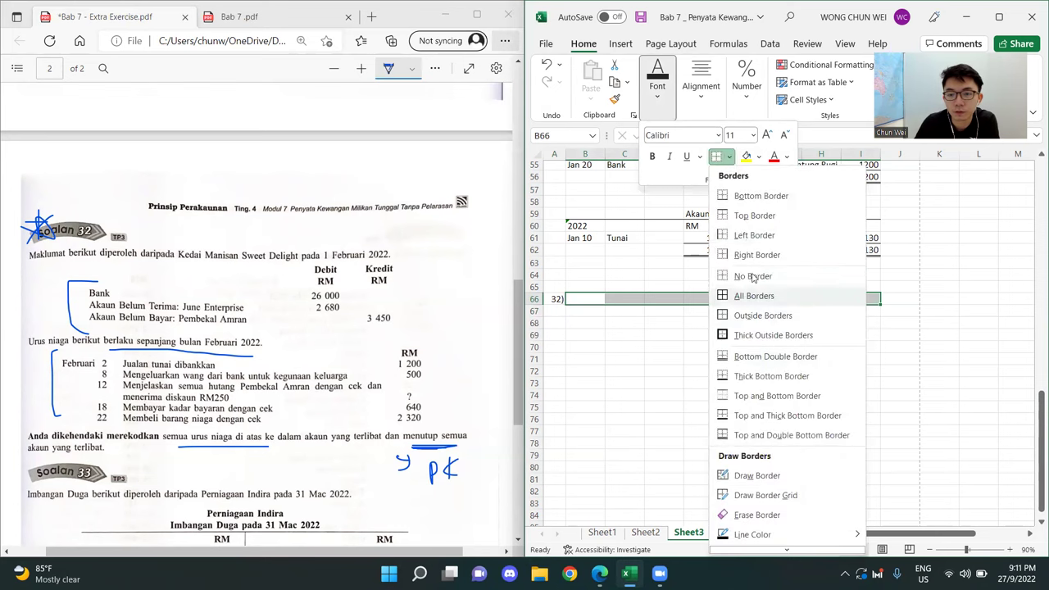
left_click(760, 196)
left_click(696, 334)
left_click_drag(700, 311, 701, 384)
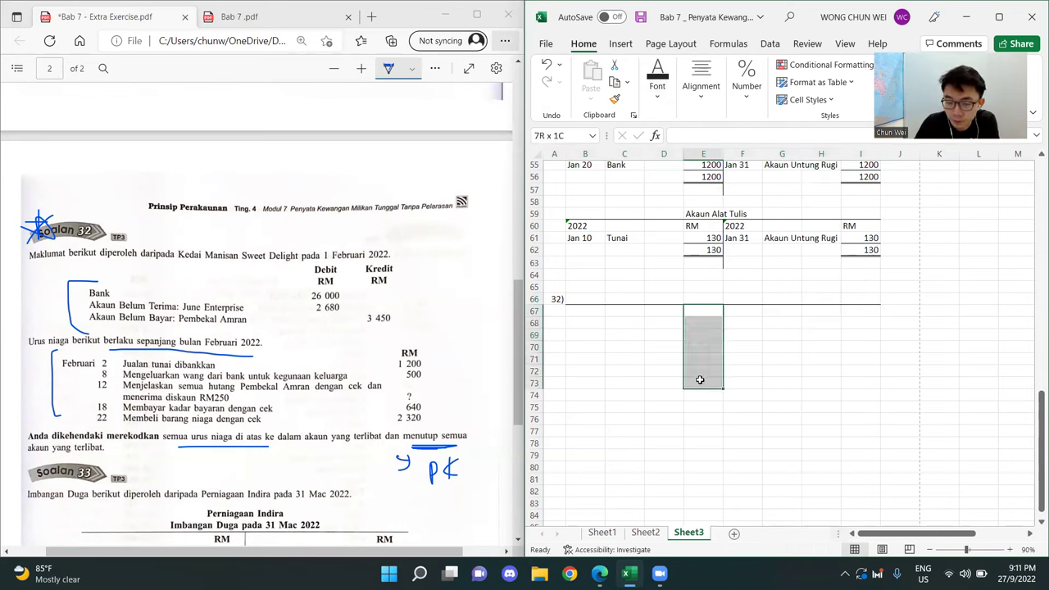
left_click(656, 103)
left_click(729, 156)
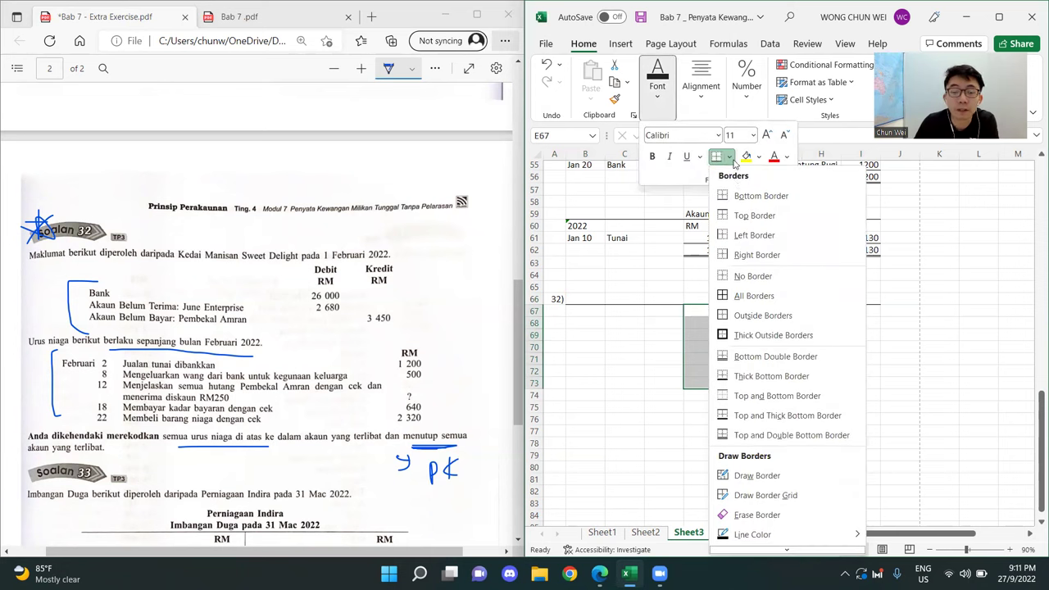
left_click(742, 254)
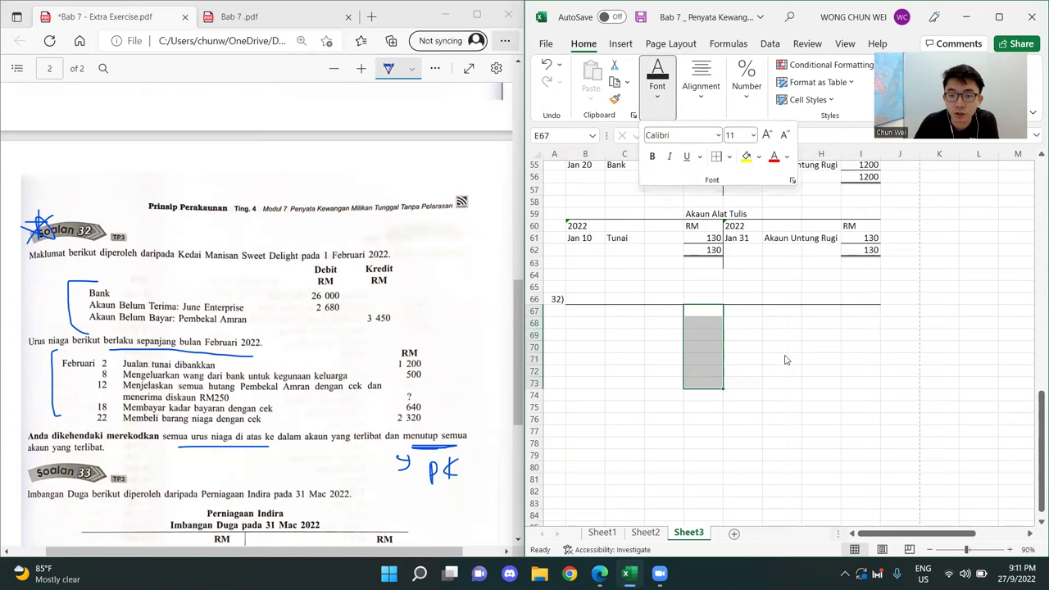
- Title the new T-account Akaun Bank in E66 and add RM headings in E67 and I67
left_click(707, 296)
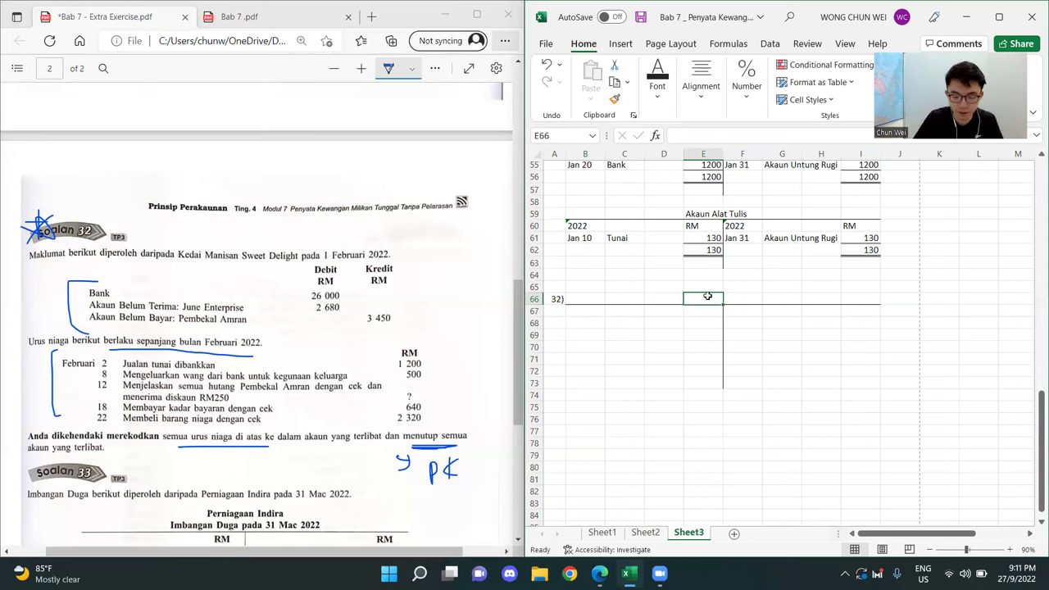
type("Akaun Bank")
key("Return")
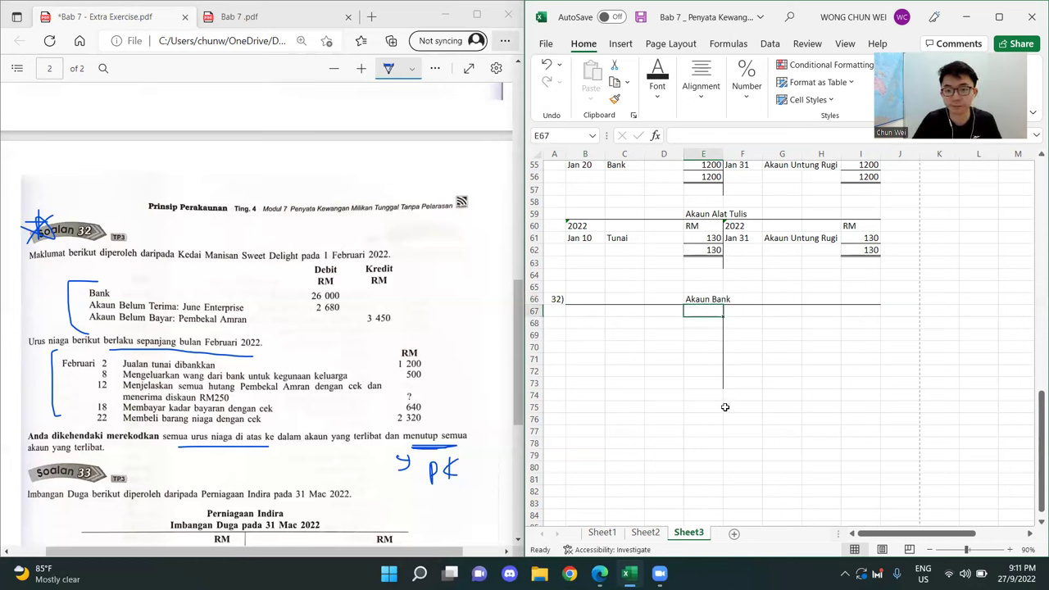
type("RM")
key("Right")
key("Right")
key("Right")
key("Right")
type("RM")
- Enter the year 2022 above both date columns of Akaun Bank, in B67 and F67
key("Left")
key("Left")
key("Left")
key("Left")
key("Left")
key("Left")
key("Left")
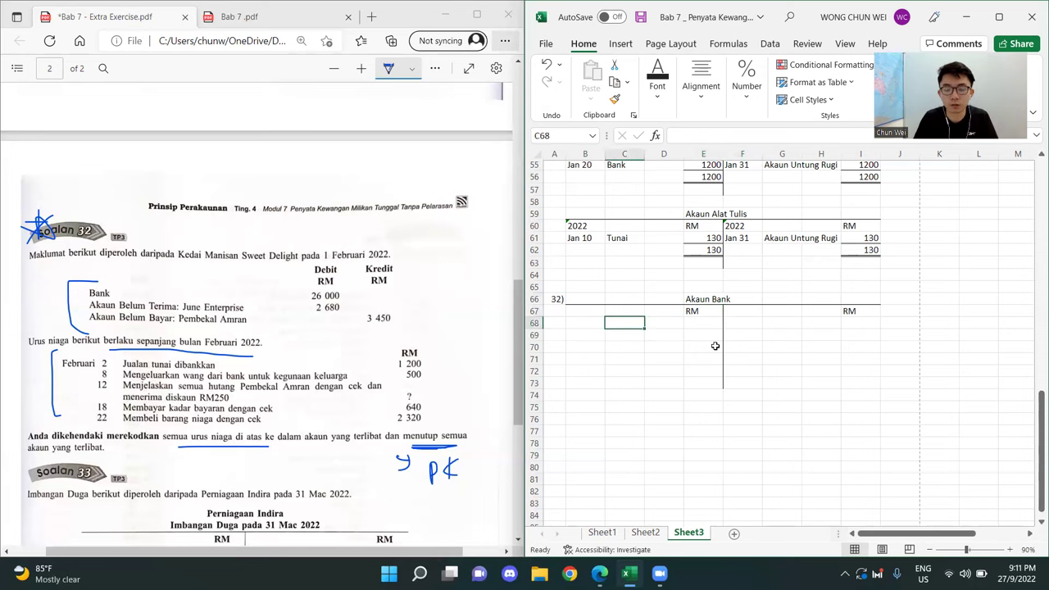
type("2022")
key("Right")
key("Right")
key("Right")
key("Right")
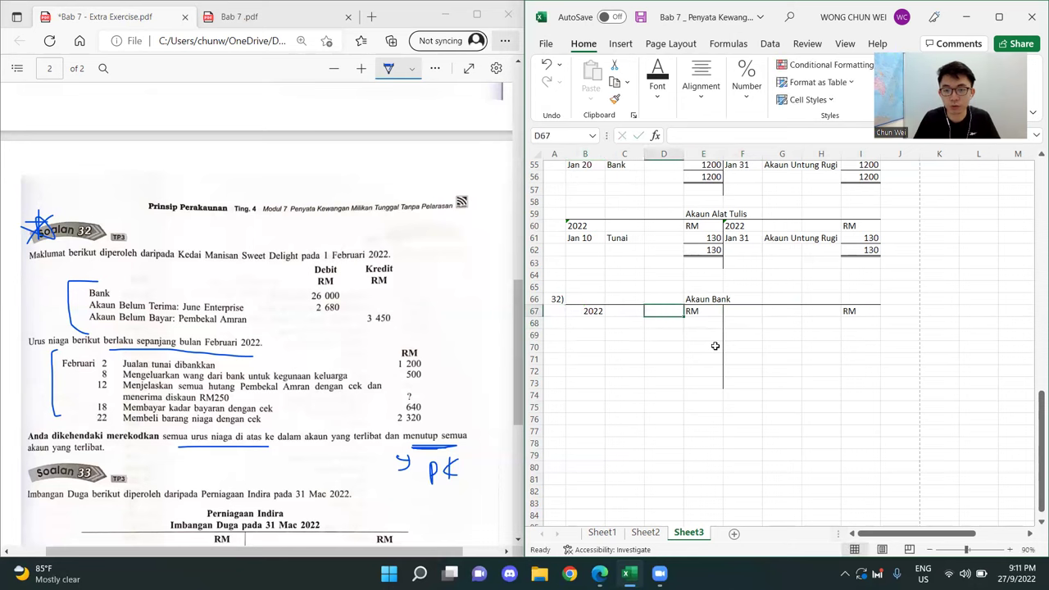
type("2022")
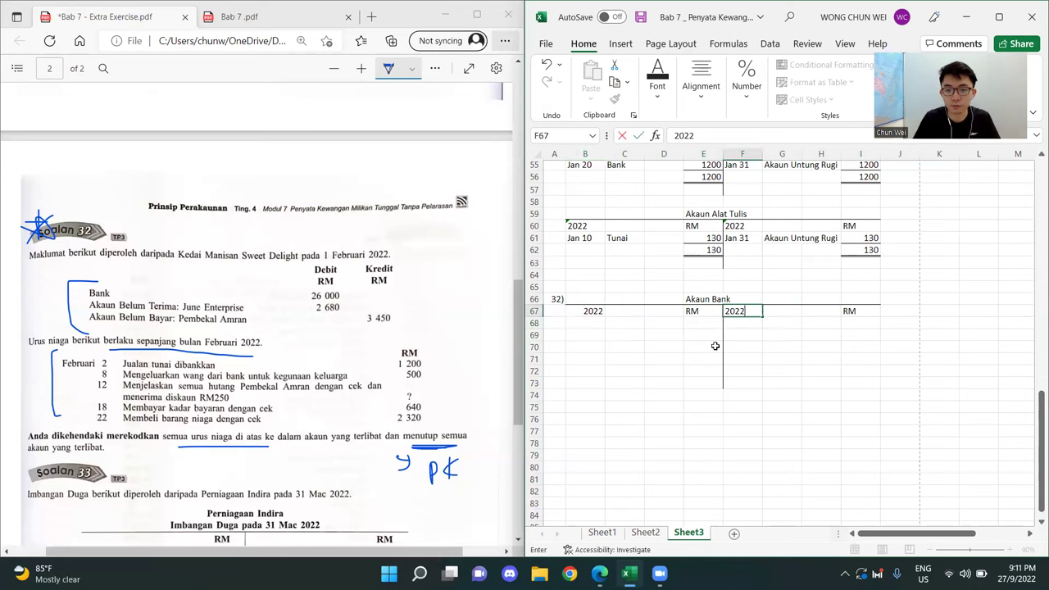
left_click(697, 395)
- Record the Akaun Bank opening debit balance in row 68 as Feb 1, Baki b./b, 26000, circling "1 Februari" in the PDF
left_click(598, 325)
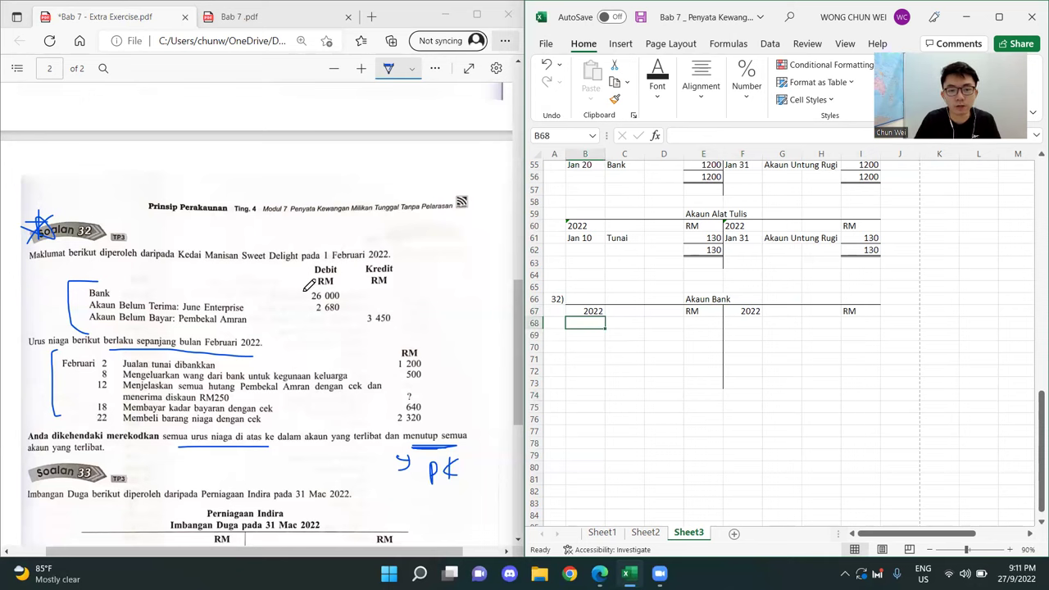
left_click(704, 322)
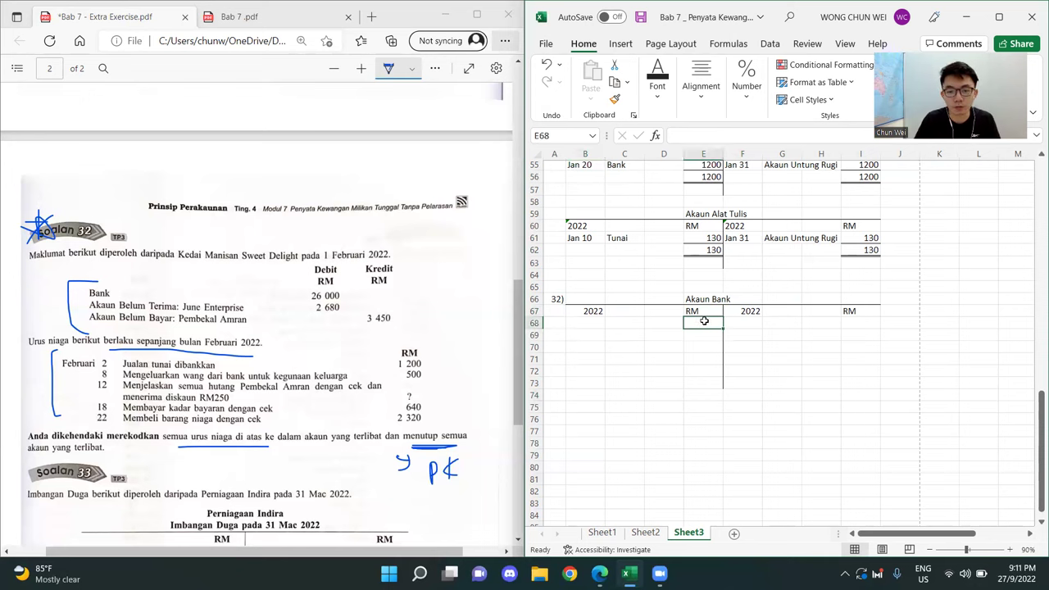
type("26000")
key("Left")
key("Left")
key("Left")
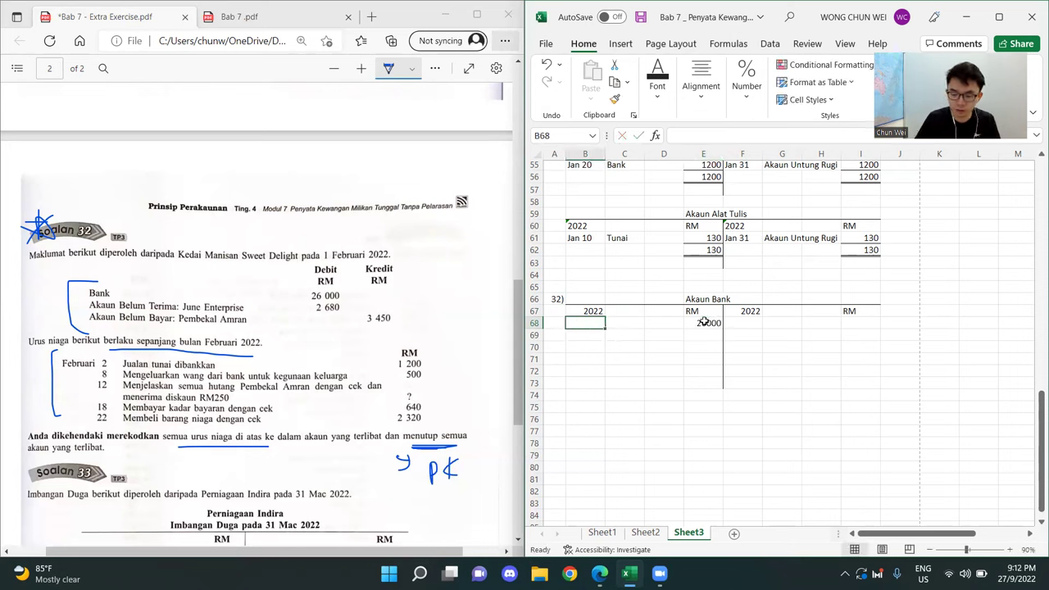
type("'Feb")
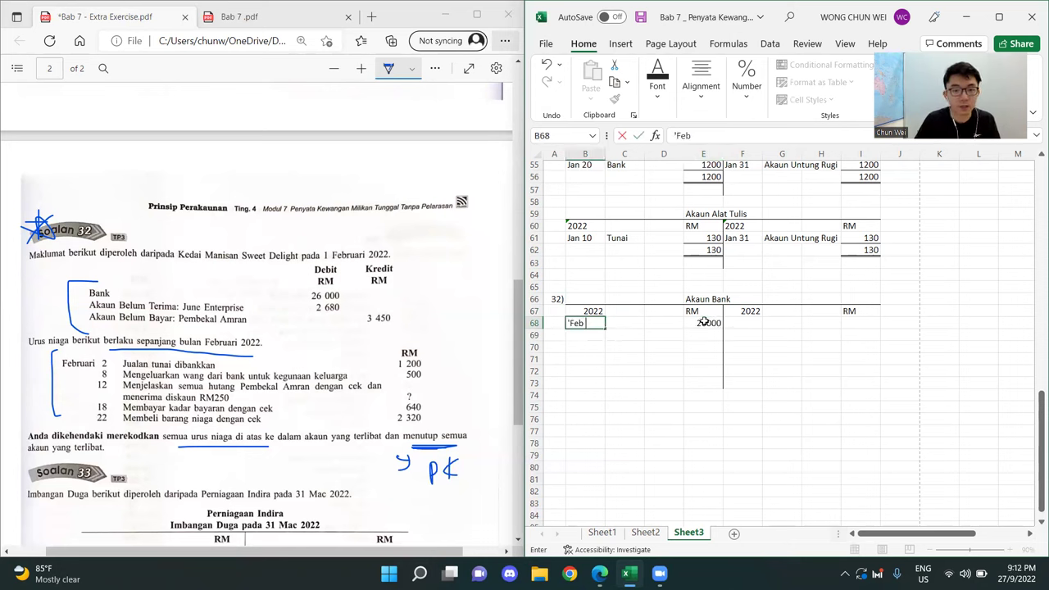
type(" 1")
key("Right")
mouse_move(366, 236)
left_mouse_down()
mouse_move(344, 236)
mouse_move(367, 246)
left_mouse_up()
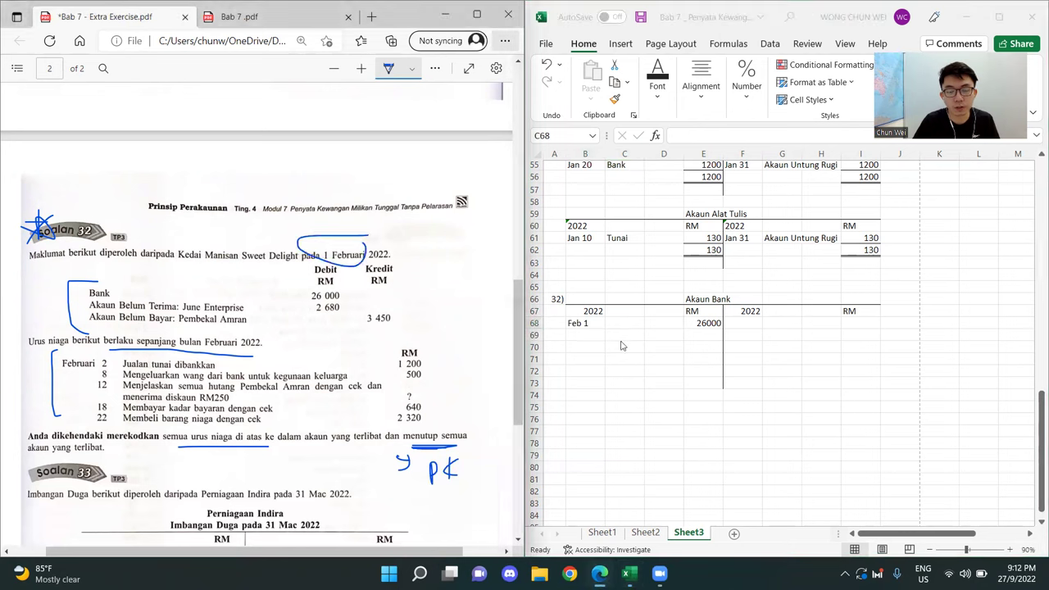
left_click(624, 320)
type("Baki")
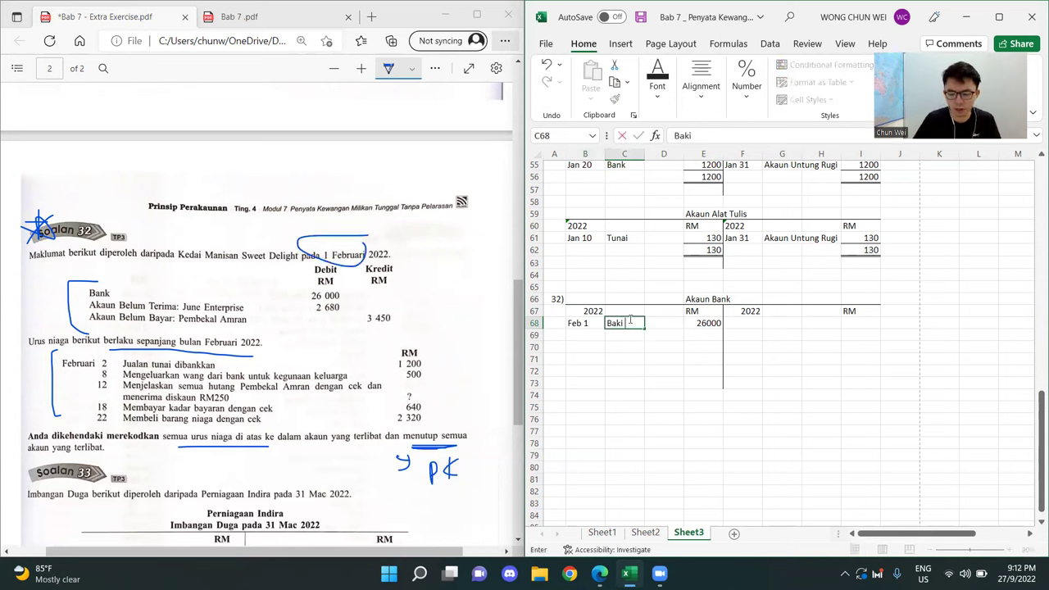
type(" b/")
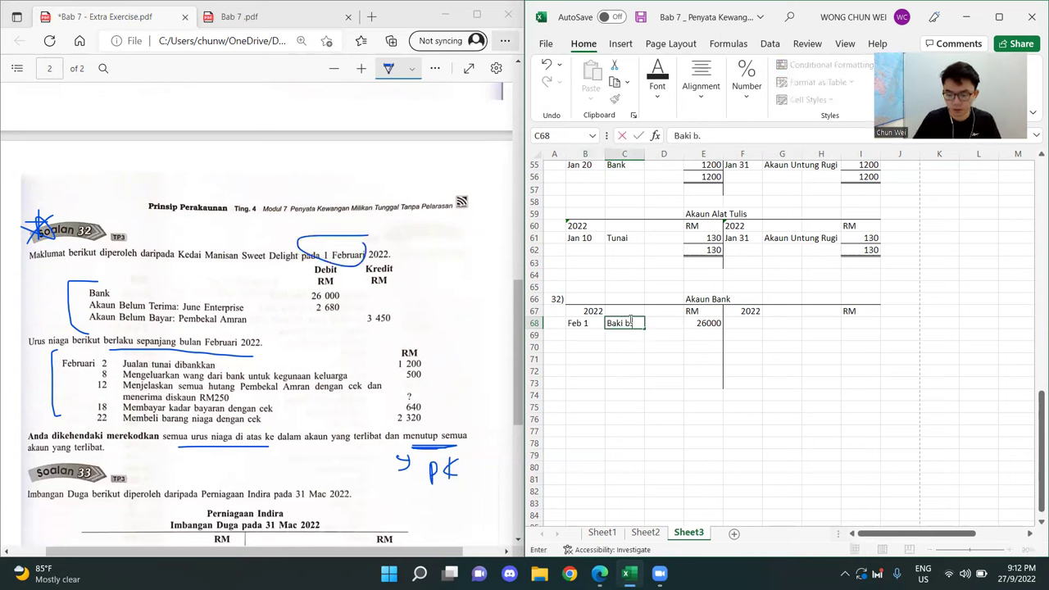
type("b")
key("Return")
- Copy the Akaun Bank T-account in B66:I71 and paste it below, starting at B73
left_click_drag(710, 373, 711, 382)
left_click(687, 432)
left_click_drag(585, 299, 867, 361)
key("ctrl+c")
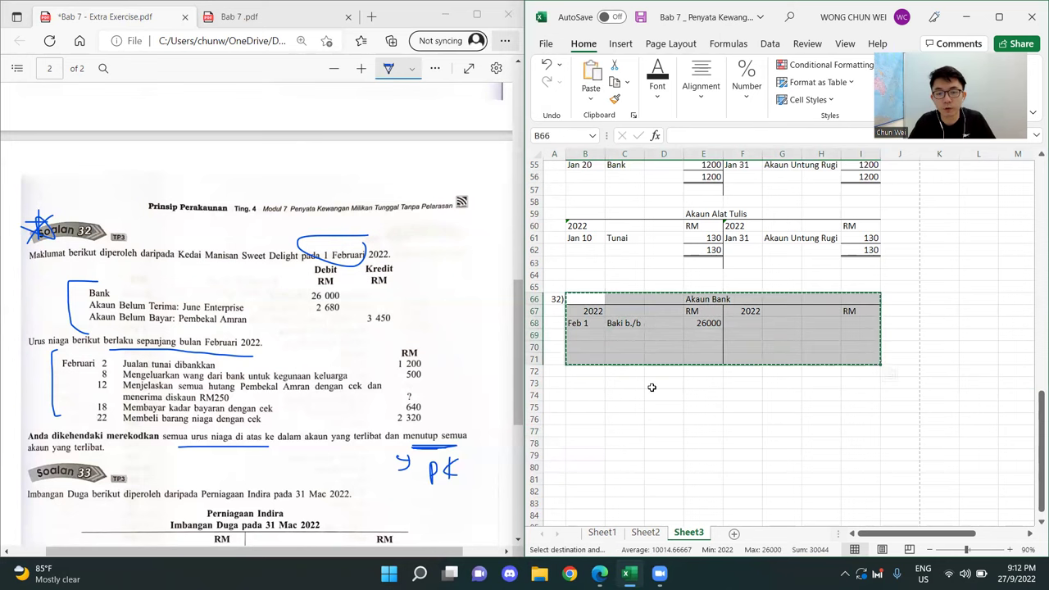
left_click(585, 382)
key("ctrl+v")
- Rename the copied account in E73 as Akaun Belum Terima : June Enterprise
double_click(705, 385)
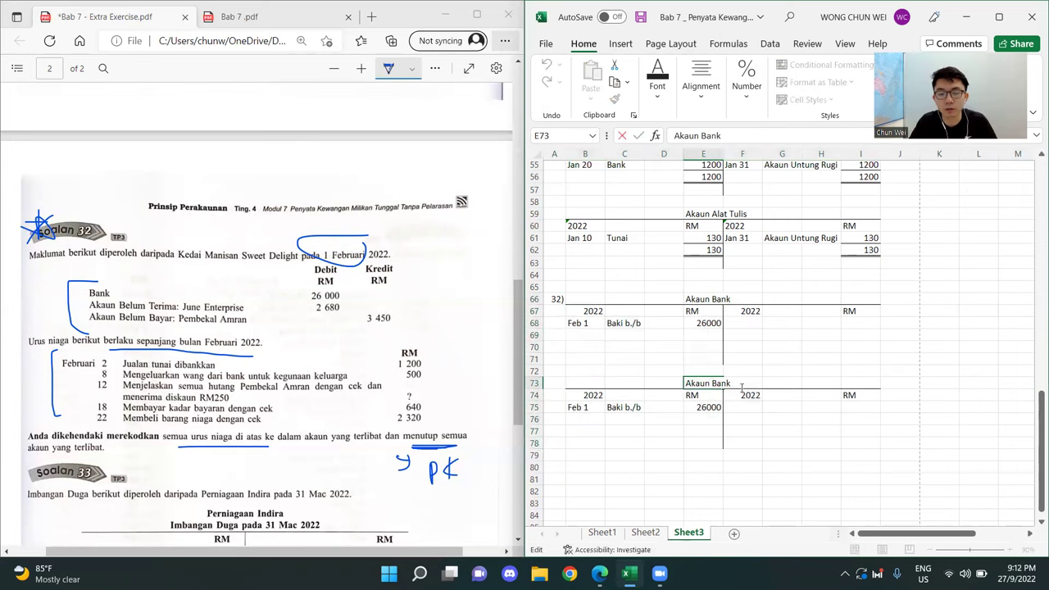
left_click_drag(713, 382, 745, 382)
type("elum Terim")
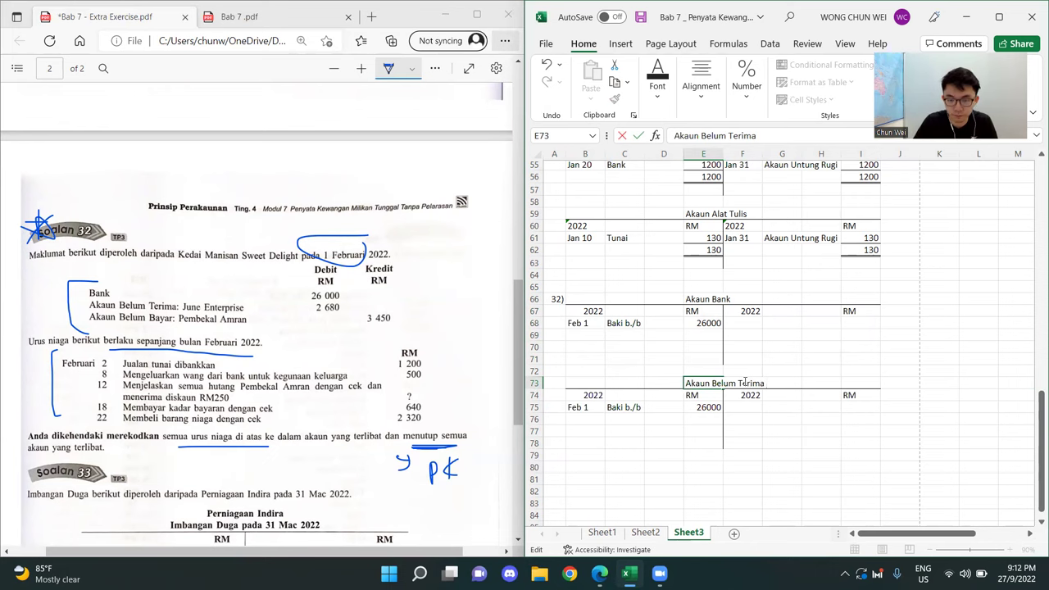
type("a : June E")
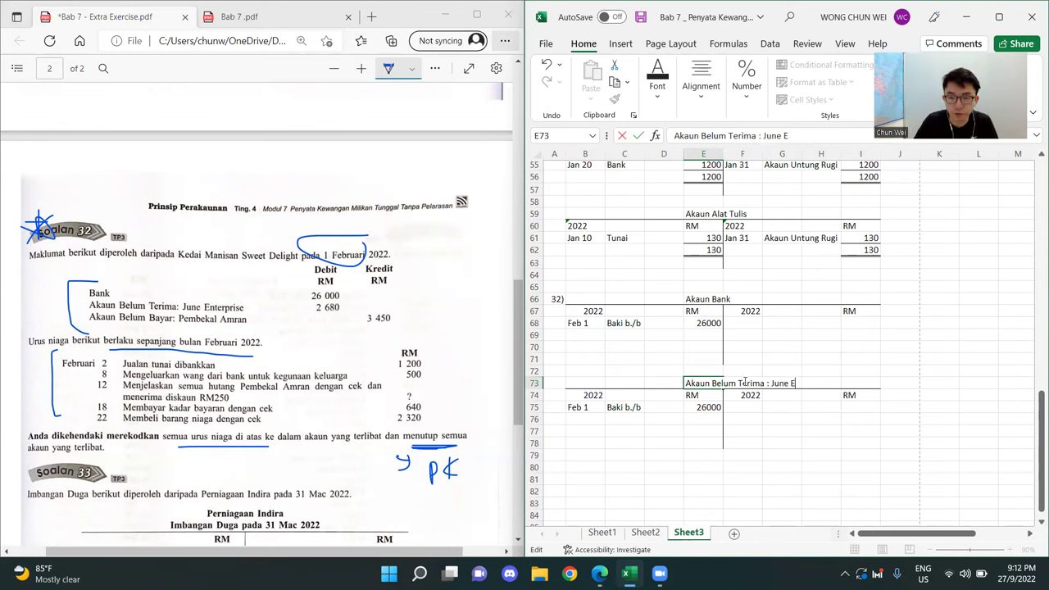
type("nterp")
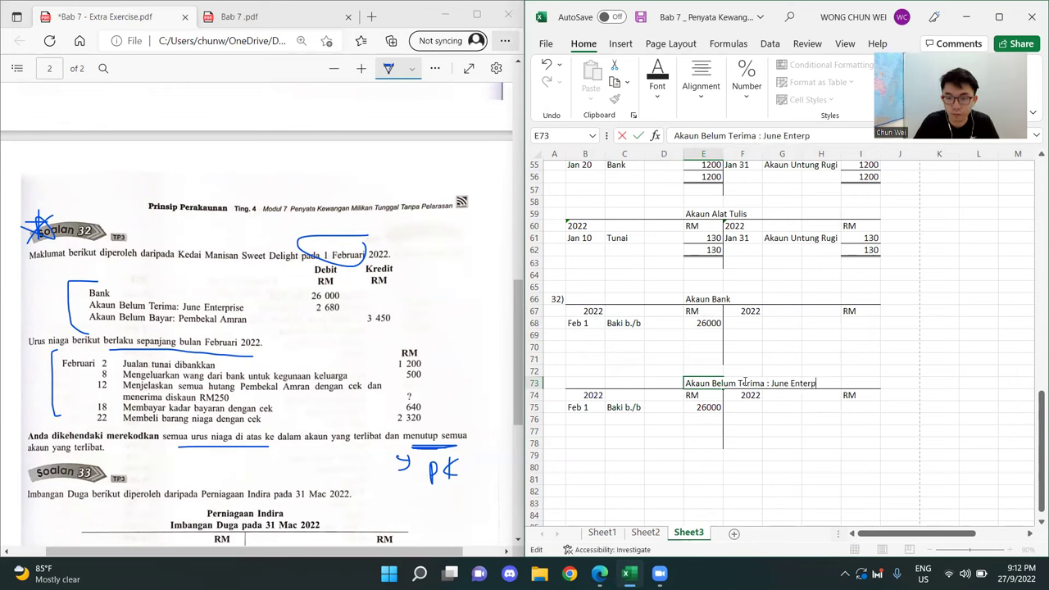
type("rise")
key("Return")
- Move the title Akaun Belum Terima : June Enterprise from E73 to D73, clearing the original cell
left_click(703, 383)
key("ctrl+c")
key("ctrl+v")
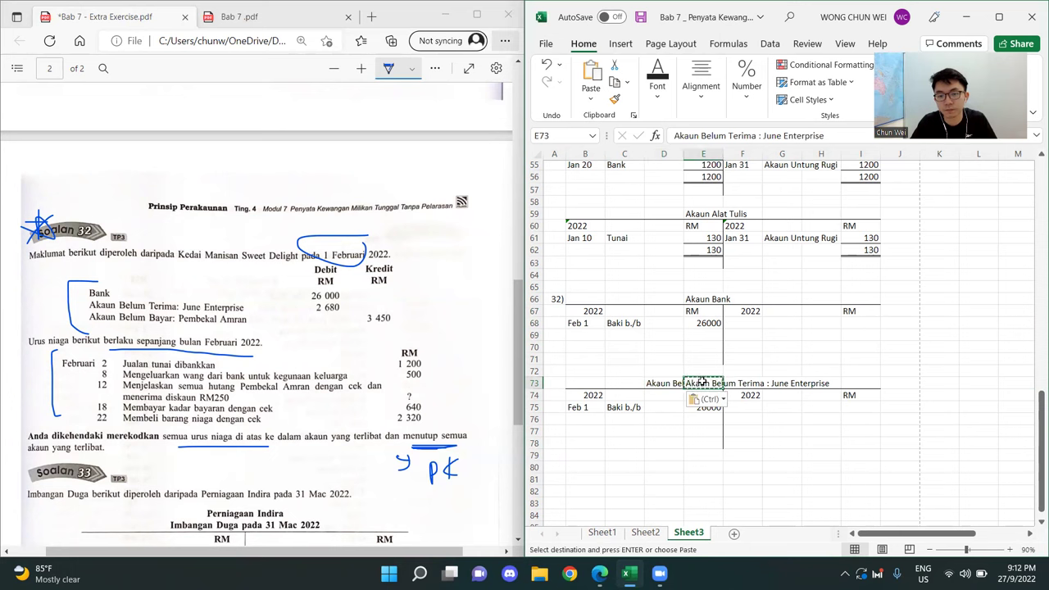
key("Delete")
left_click(749, 445)
left_click(571, 407)
left_click(629, 407)
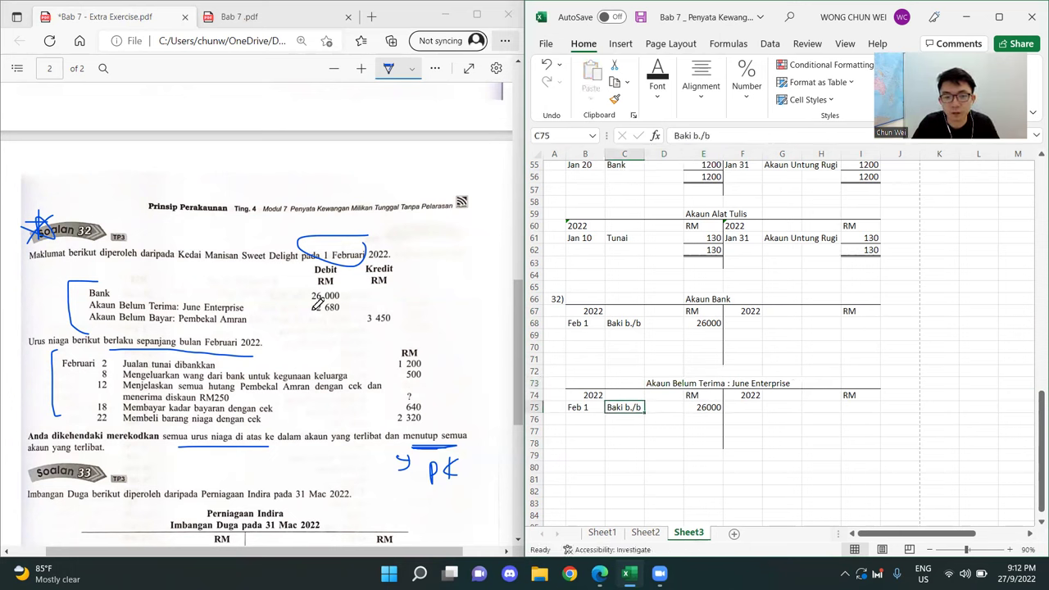
- In the PDF, outline the debit column and its 2 680 amount, and label Bank and Akaun Belum Terima (A) and Akaun Belum Bayar (L)
mouse_move(323, 300)
left_mouse_down()
mouse_move(311, 311)
mouse_move(354, 283)
mouse_move(309, 271)
mouse_move(312, 321)
left_mouse_up()
mouse_move(253, 298)
left_mouse_down()
mouse_move(251, 312)
mouse_move(270, 297)
mouse_move(273, 313)
left_mouse_up()
left_click_drag(277, 300, 279, 313)
mouse_move(134, 276)
left_mouse_down()
mouse_move(141, 293)
mouse_move(164, 280)
left_mouse_up()
mouse_move(155, 278)
left_mouse_down()
mouse_move(158, 295)
mouse_move(168, 292)
left_mouse_up()
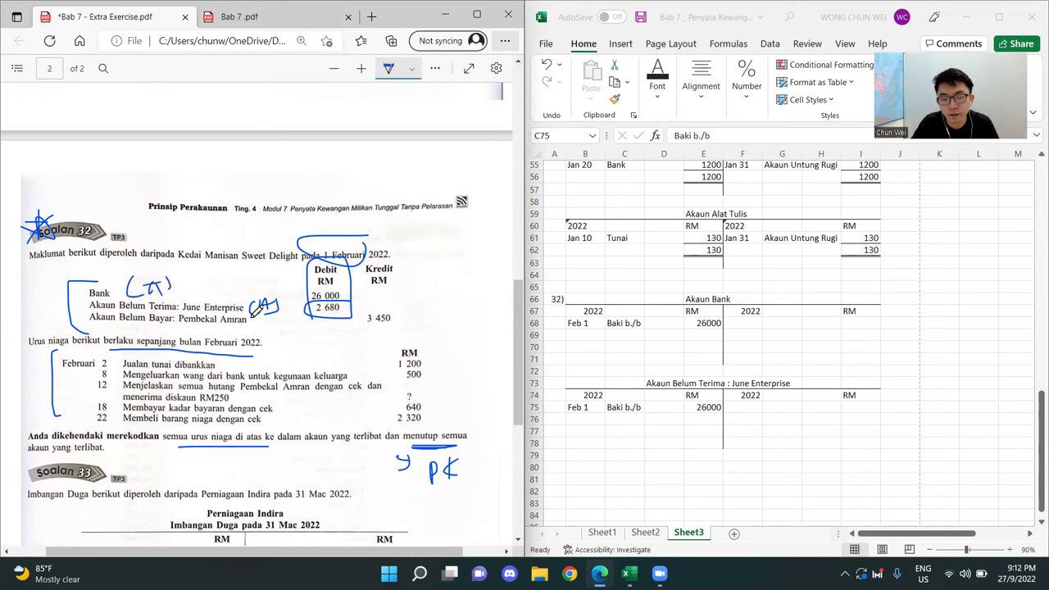
left_click_drag(260, 317, 259, 330)
left_click_drag(267, 317, 279, 334)
- Sketch a two-sided chart beside Soalan 32, with Aset circled as the first heading, L as the second, and abbreviated items below
mouse_move(412, 257)
left_mouse_down()
mouse_move(421, 237)
mouse_move(429, 257)
left_mouse_up()
mouse_move(414, 249)
left_mouse_down()
mouse_move(426, 248)
mouse_move(418, 321)
left_mouse_up()
left_click_drag(431, 304, 433, 321)
left_click_drag(470, 227, 464, 289)
mouse_move(484, 272)
left_mouse_down()
mouse_move(484, 290)
mouse_move(486, 280)
left_mouse_up()
left_click_drag(470, 320, 485, 318)
mouse_move(401, 220)
left_mouse_down()
mouse_move(485, 219)
mouse_move(464, 361)
left_mouse_up()
mouse_move(437, 237)
left_mouse_down()
mouse_move(432, 250)
mouse_move(448, 259)
left_mouse_up()
mouse_move(443, 244)
left_mouse_down()
mouse_move(397, 246)
mouse_move(455, 229)
left_mouse_up()
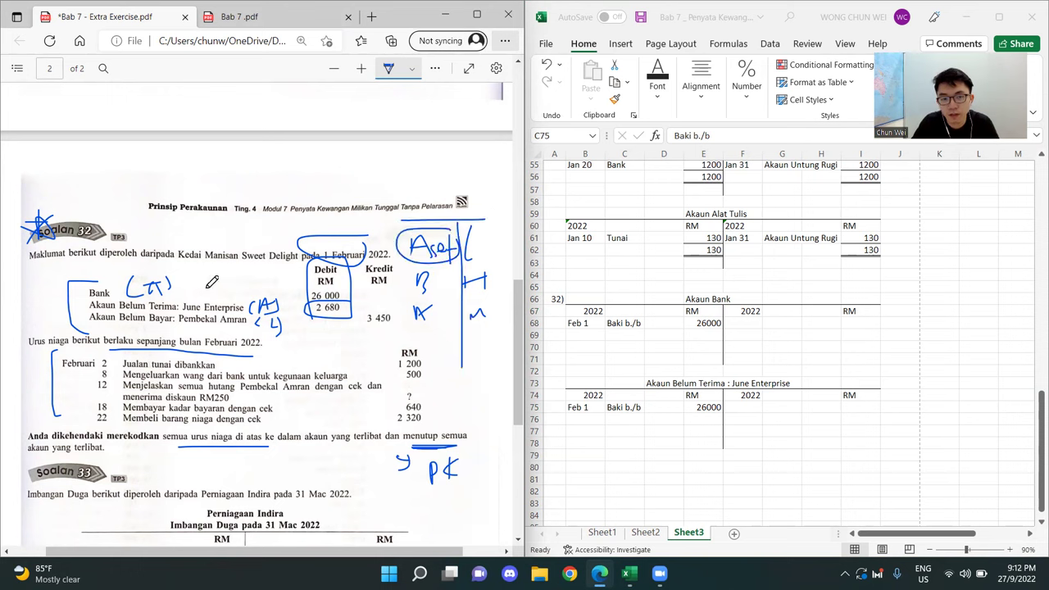
- Set the opening debit balance of Akaun Belum Terima : June Enterprise in E75 to 2680
left_click(623, 407)
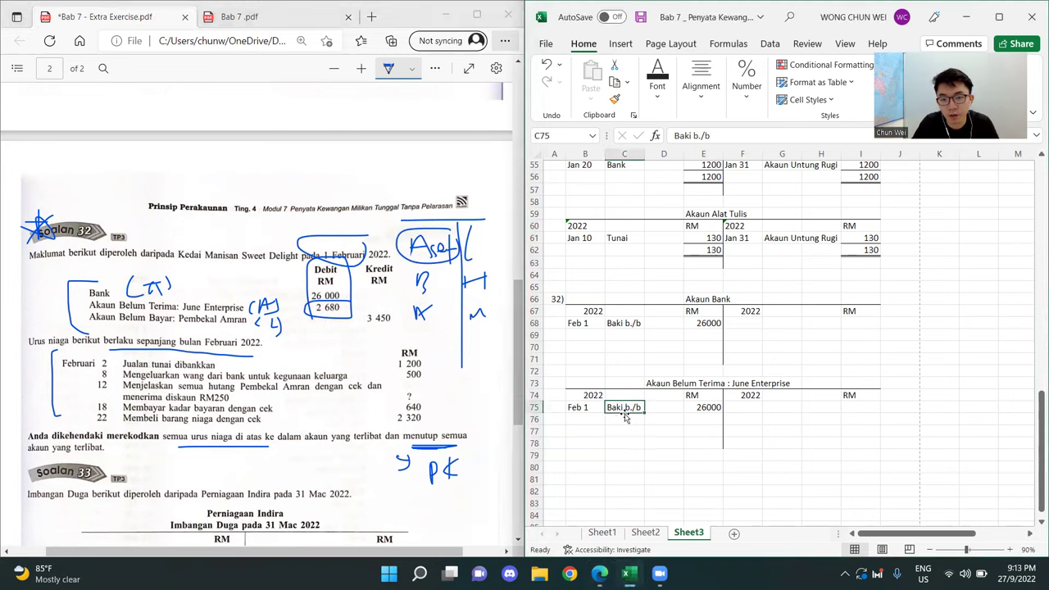
left_click(608, 323)
left_click(718, 320, "shift")
left_click(624, 463)
left_click_drag(603, 400, 709, 407)
left_click(710, 407)
key("Delete")
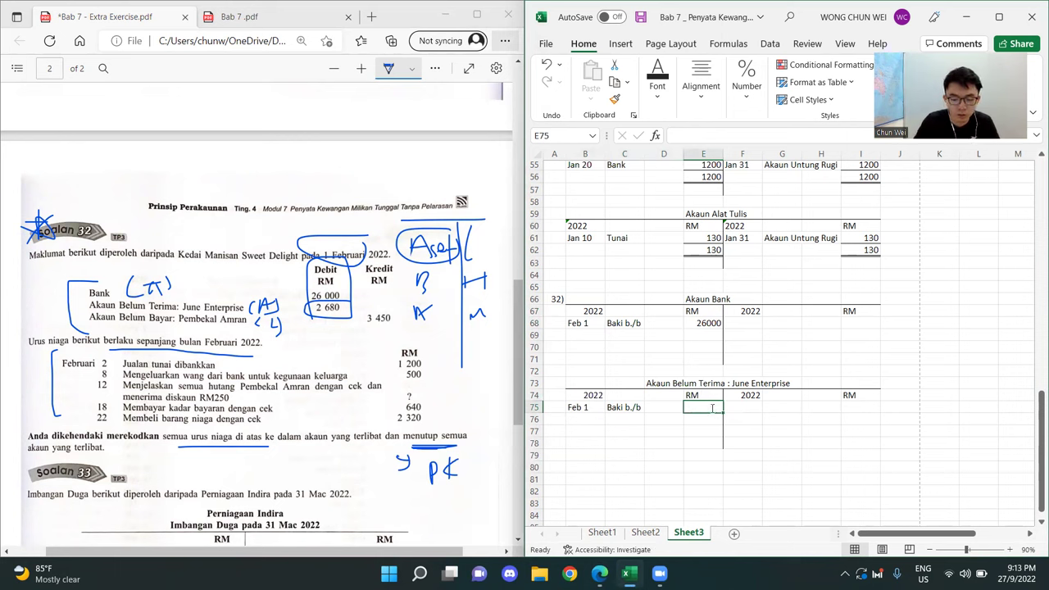
type("2680")
key("Return")
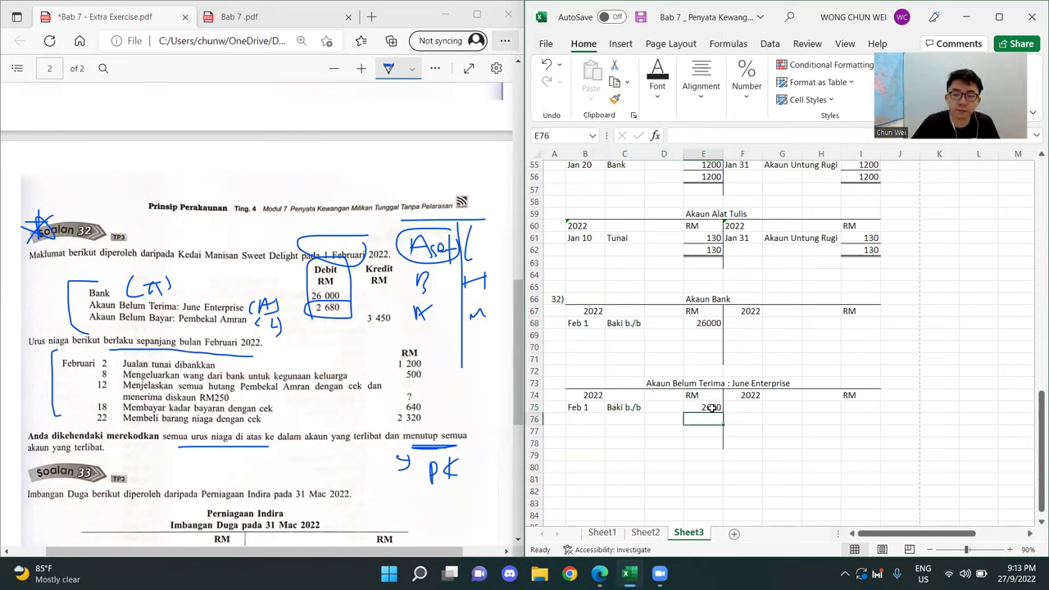
left_click(715, 476)
left_click_drag(595, 383, 869, 443)
key("ctrl+c")
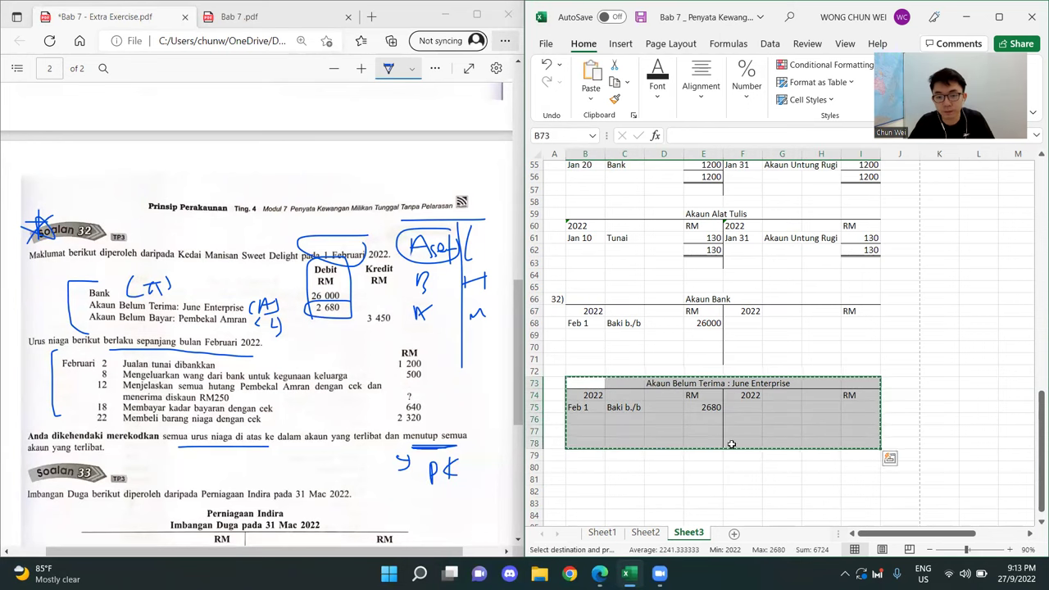
left_click(581, 466)
key("Escape")
left_click_drag(586, 382, 860, 440)
key("ctrl+c")
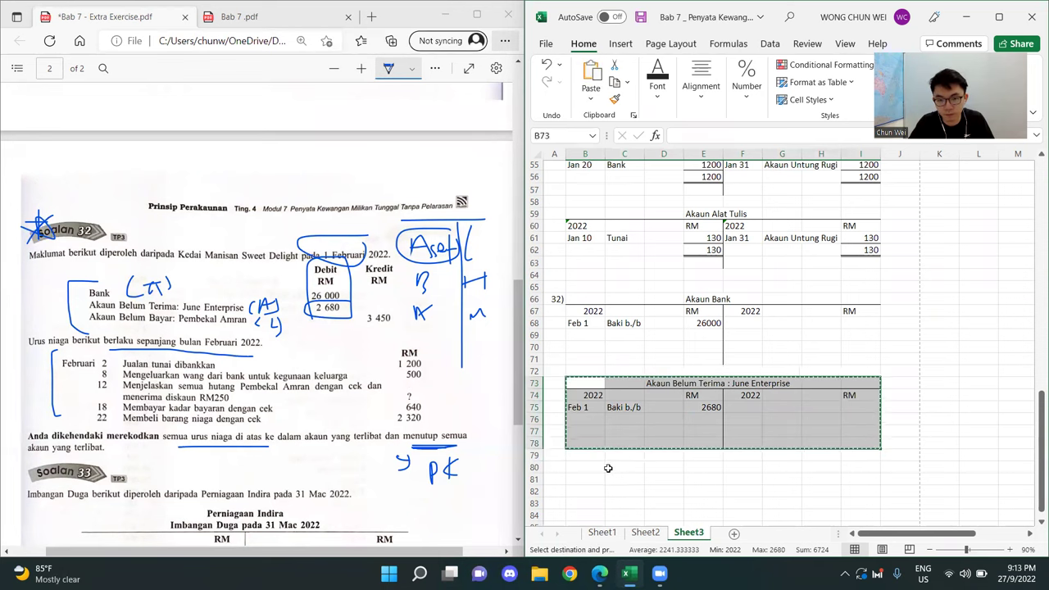
left_click(608, 467)
key("Escape")
- Copy the Akaun Belum Terima T-account in B73:I78 and paste it below, starting at B80
left_click(588, 383)
left_click_drag(772, 406, 860, 451)
key("ctrl+c")
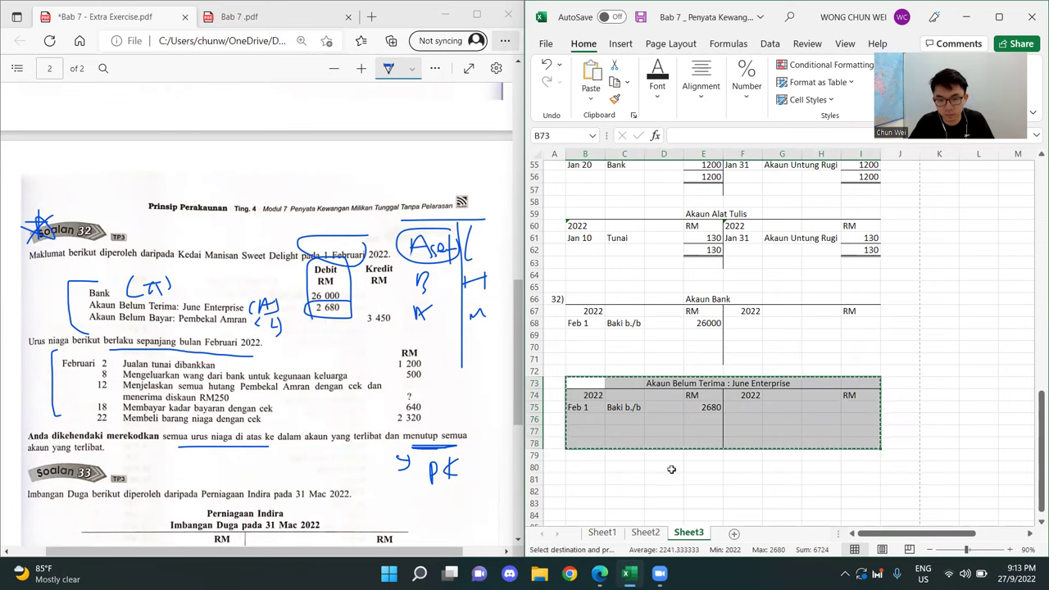
left_click(585, 467)
key("ctrl+v")
- Rename the copied account in D80 as Akaun Belum Bayar : Pembekal Amran
double_click(695, 468)
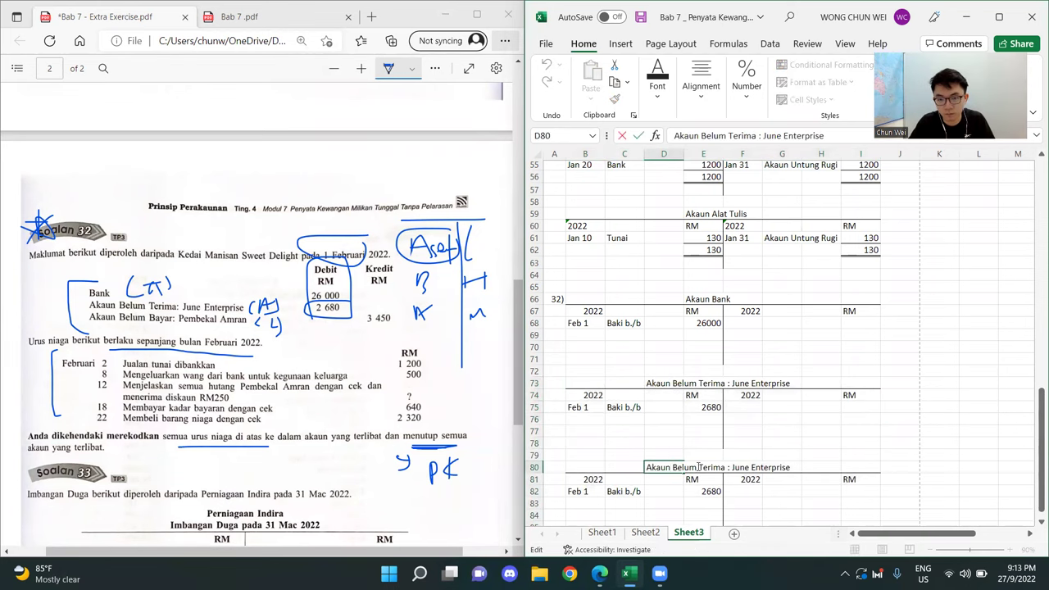
left_click_drag(698, 467, 795, 469)
key("BackSpace")
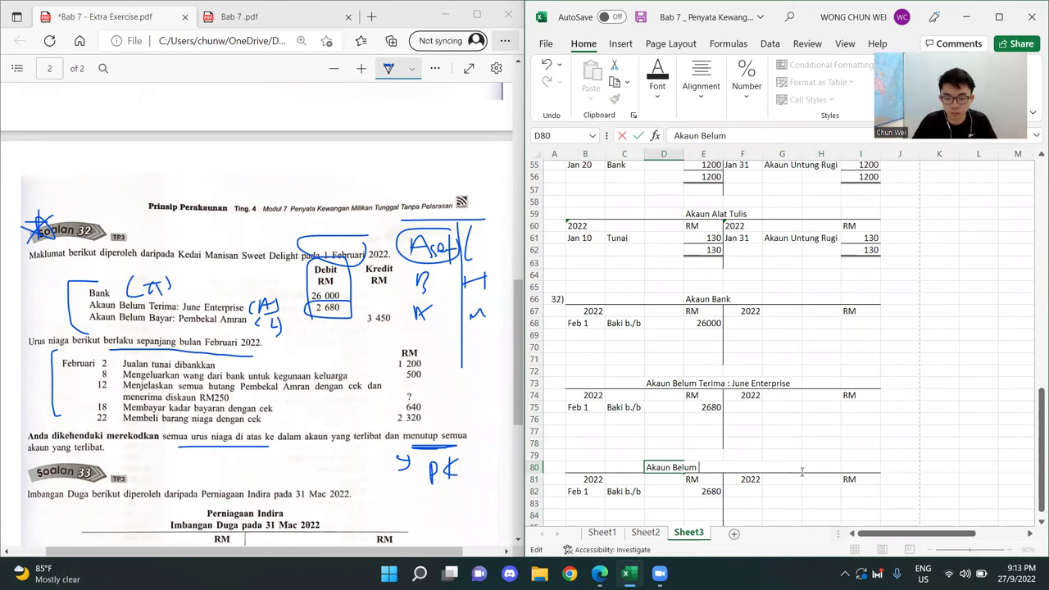
type("Bayar")
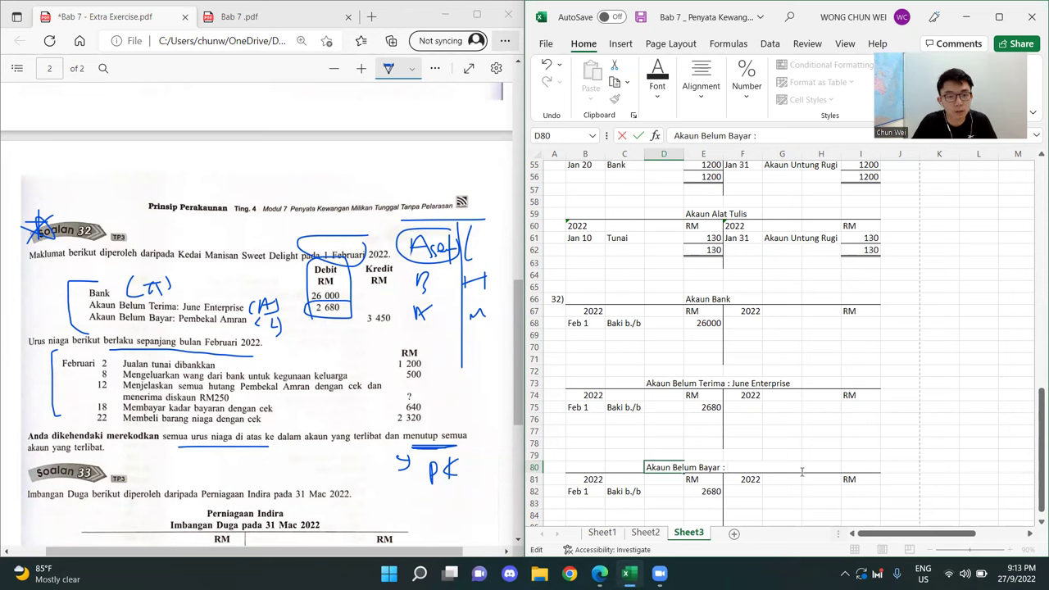
type(" : Pembekal")
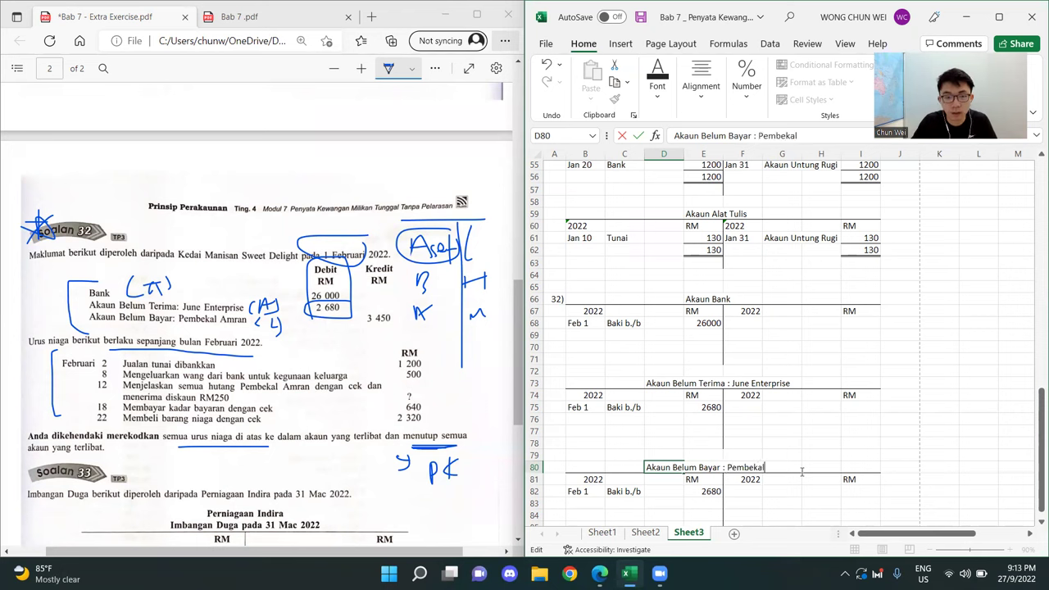
type(" Amra")
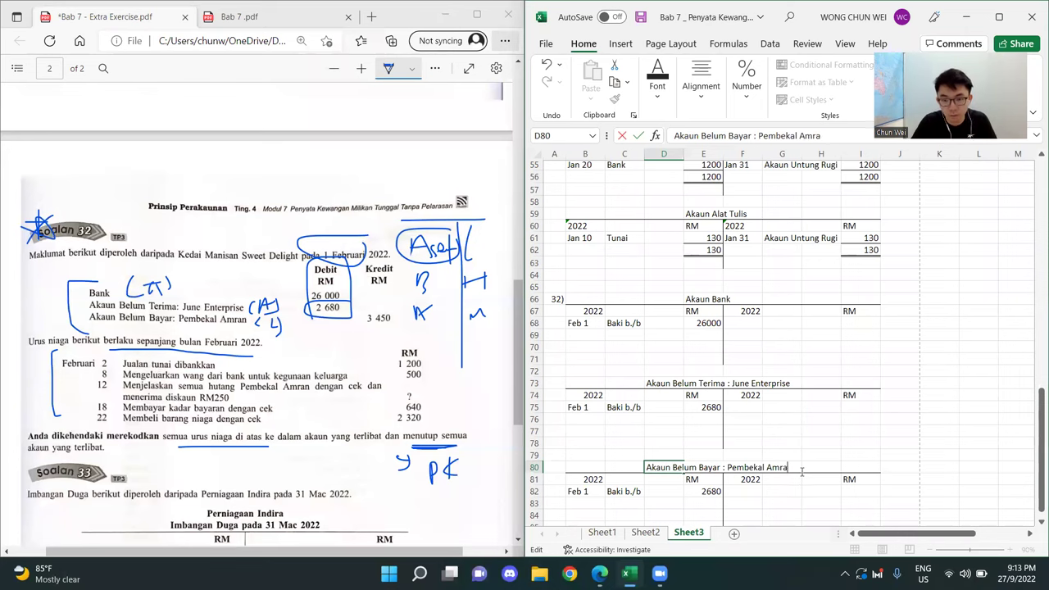
type("n")
key("Return")
- Clear the copied debit-side opening balance entry in row 82 of the Akaun Belum Bayar account
scroll(721, 419, "down", 2)
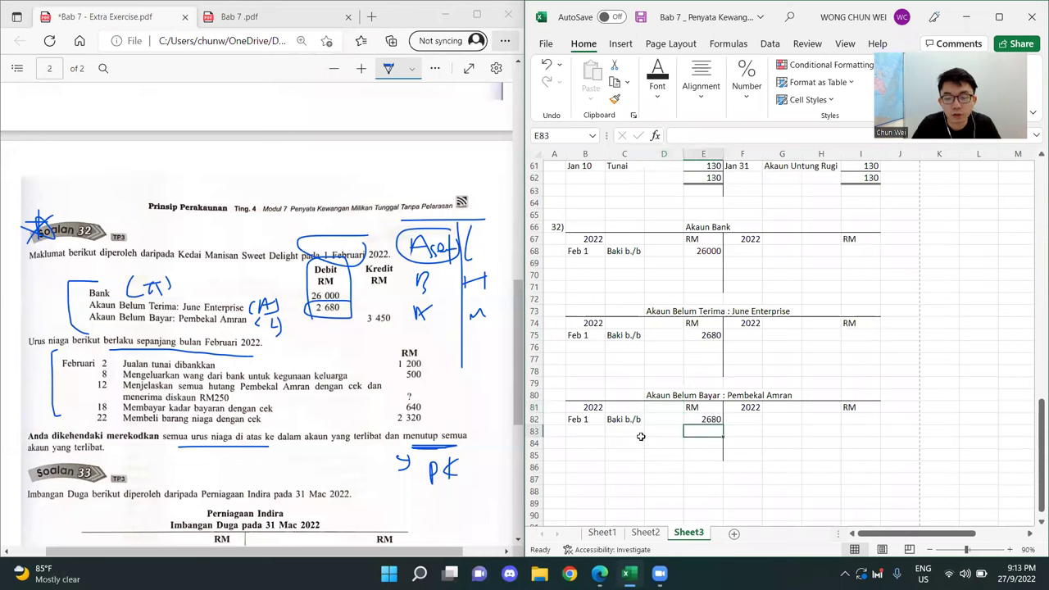
left_click_drag(588, 419, 693, 423)
key("Delete")
- Circle the 3 450 credit amount in the PDF and record it on the credit side of row 82 as Feb 1, Baki b/b, 3450
mouse_move(395, 308)
left_mouse_down()
mouse_move(373, 321)
mouse_move(395, 310)
left_mouse_up()
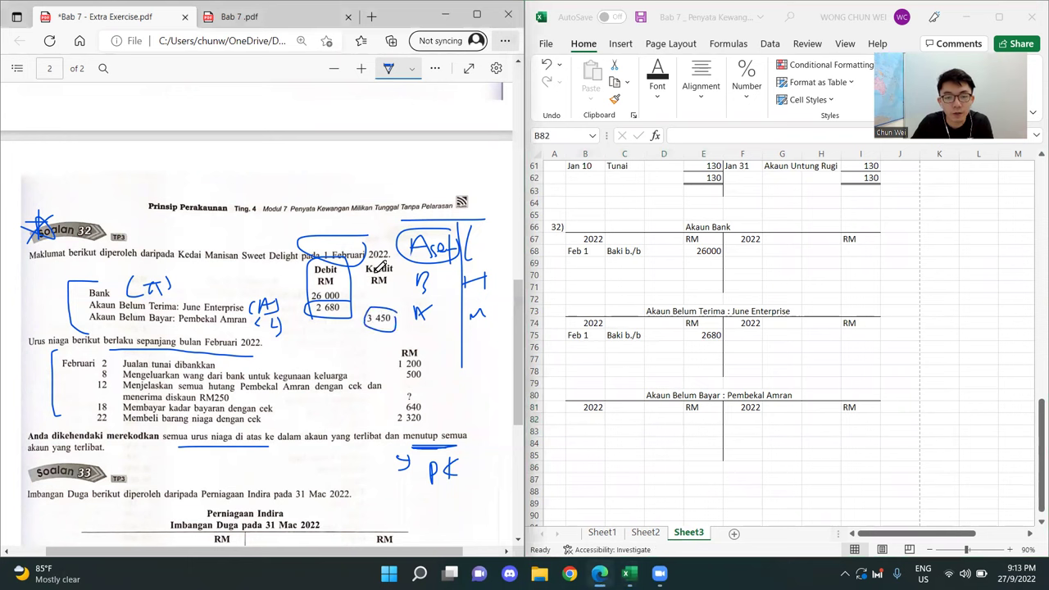
mouse_move(482, 253)
left_mouse_down()
mouse_move(481, 238)
mouse_move(495, 252)
left_mouse_up()
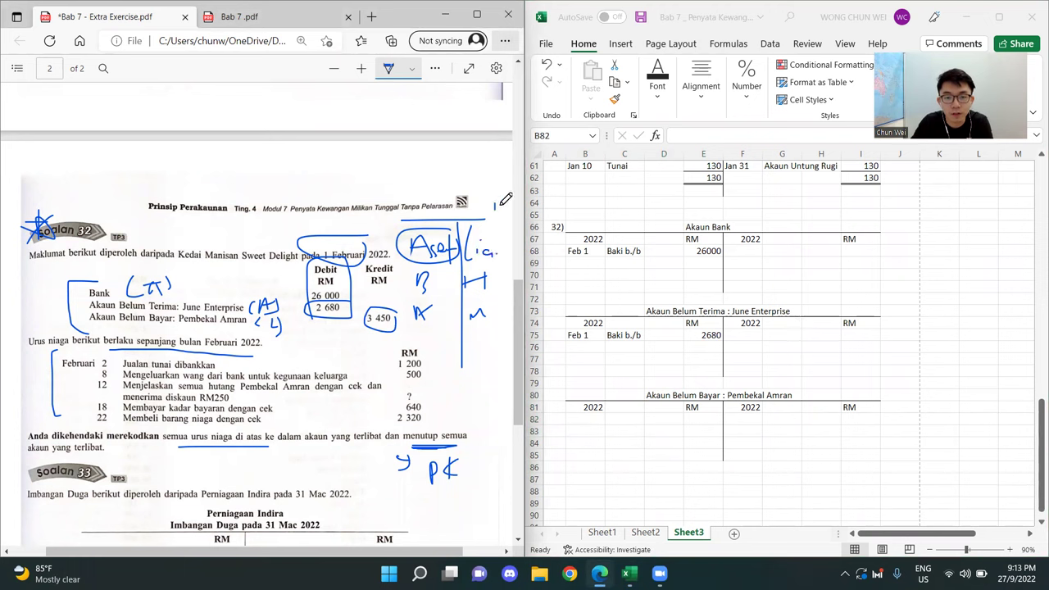
left_click(742, 418)
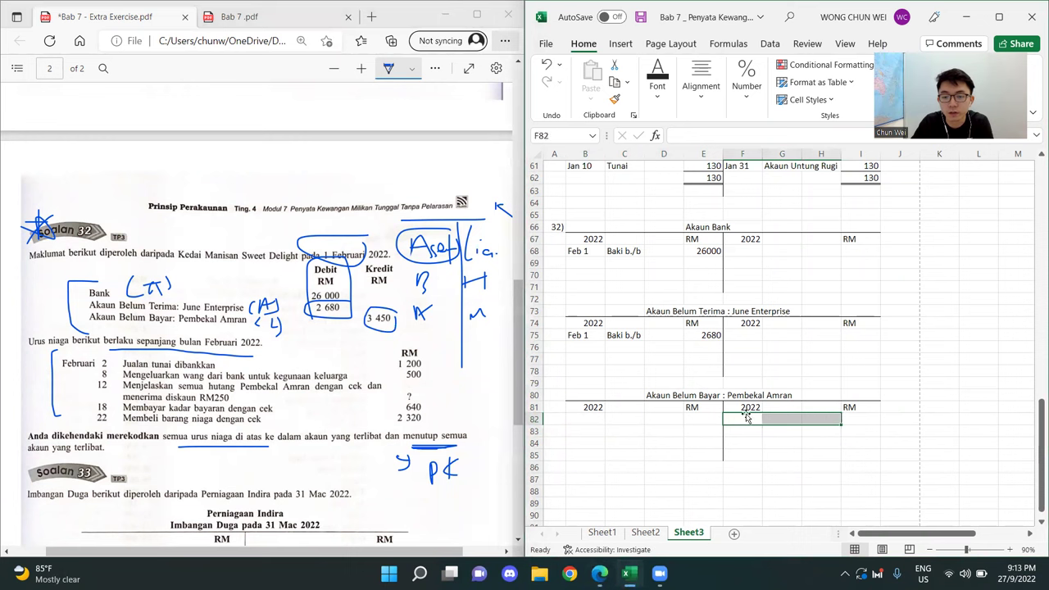
type("'")
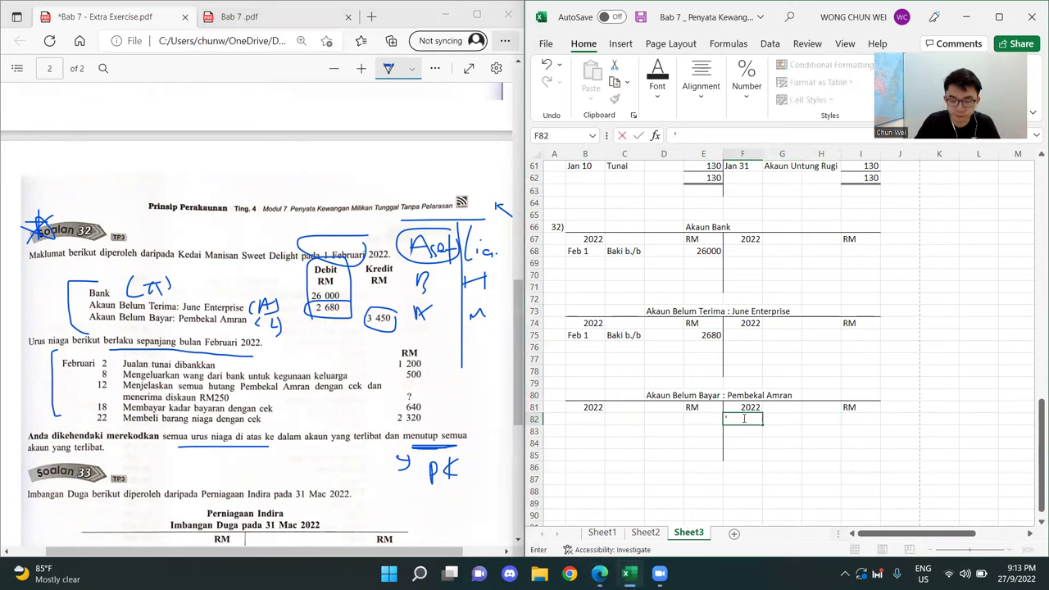
type("Feb")
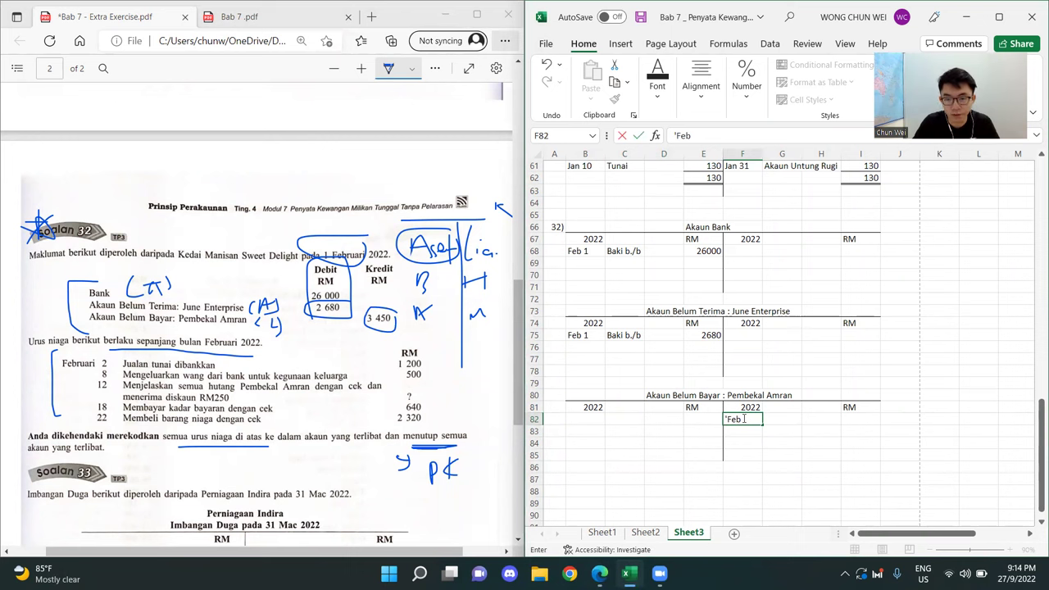
key("Tab")
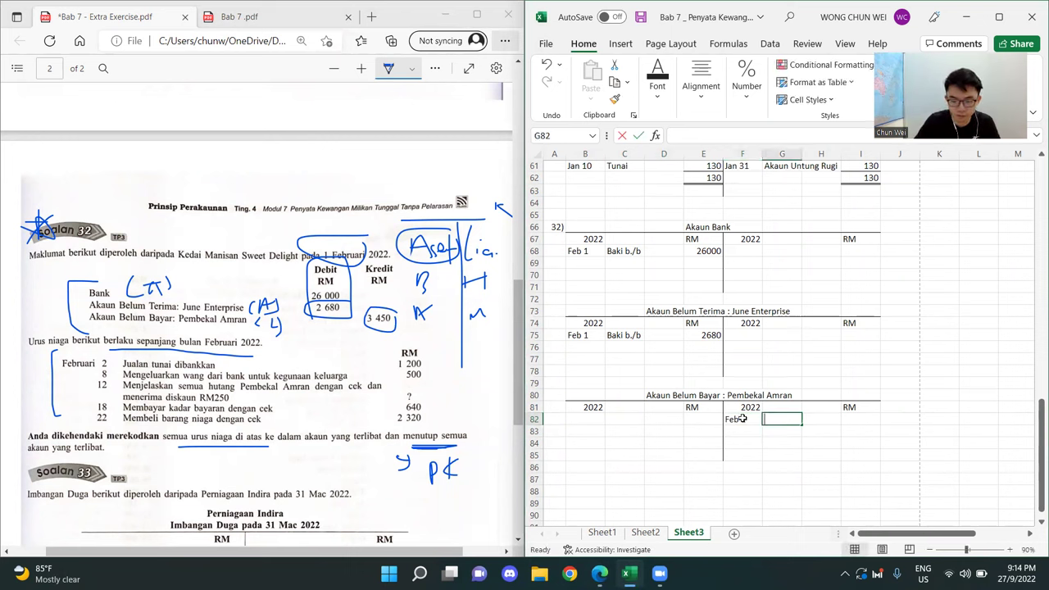
type("Baki b/b")
key("Tab")
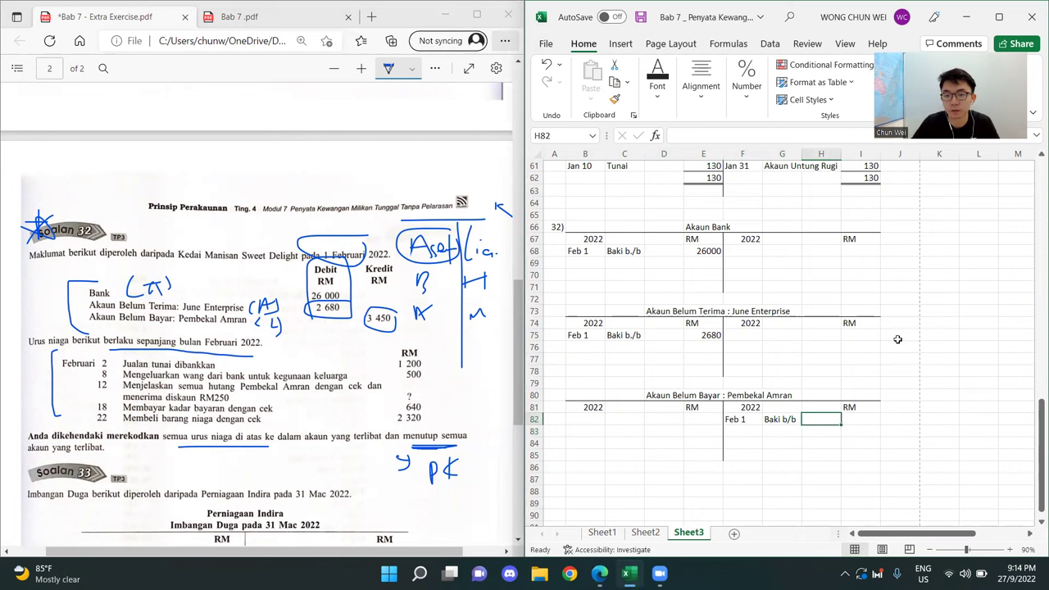
key("Tab")
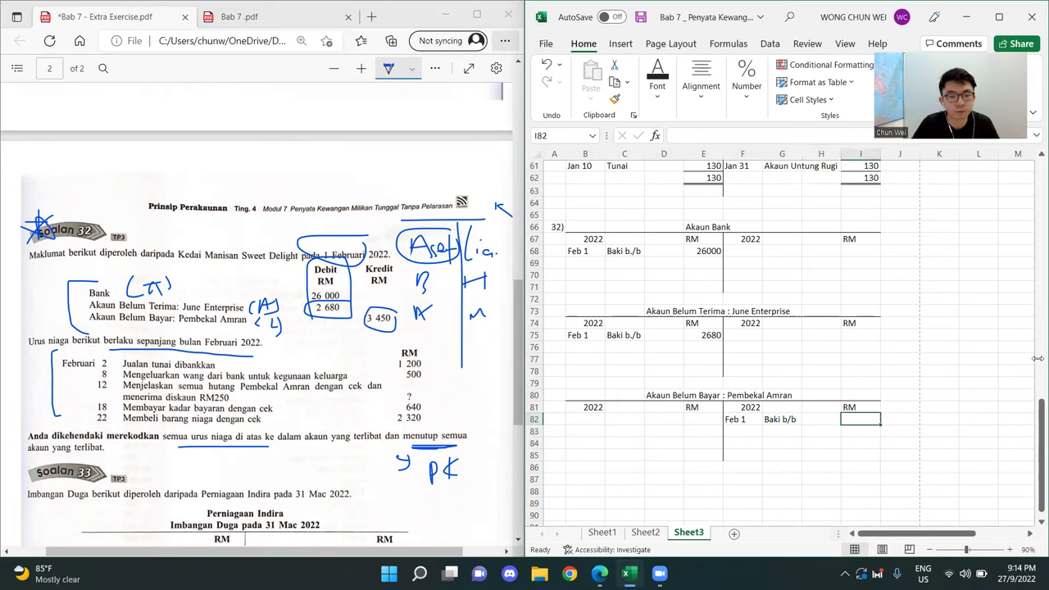
type("3450")
key("Return")
left_click(1011, 343)
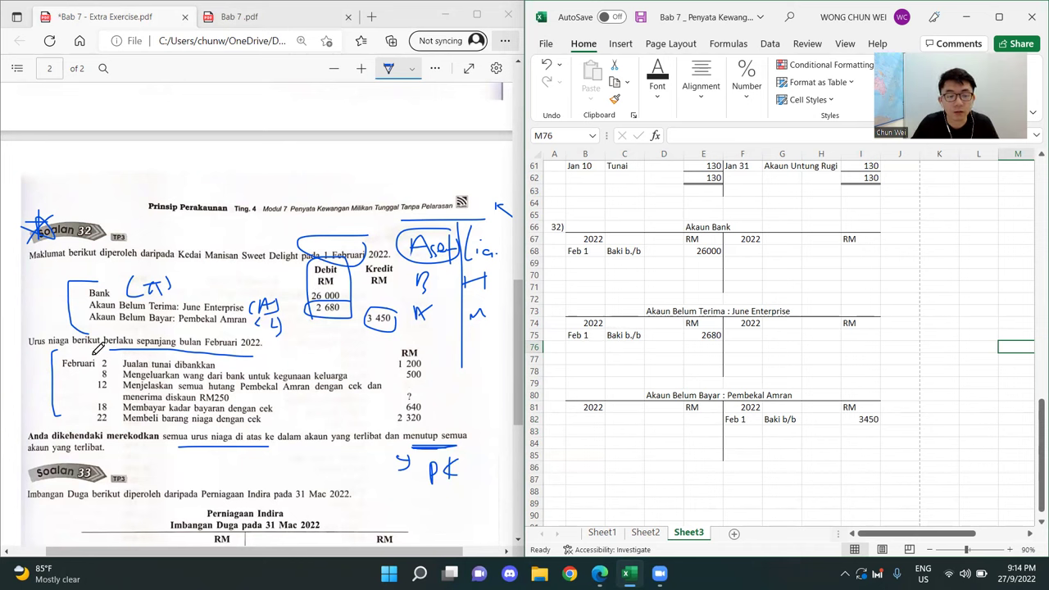
- Mark the 2 February transaction in the PDF, underlining Februari, circling Jualan and boxing tunai dibankkan
left_click_drag(67, 373, 79, 372)
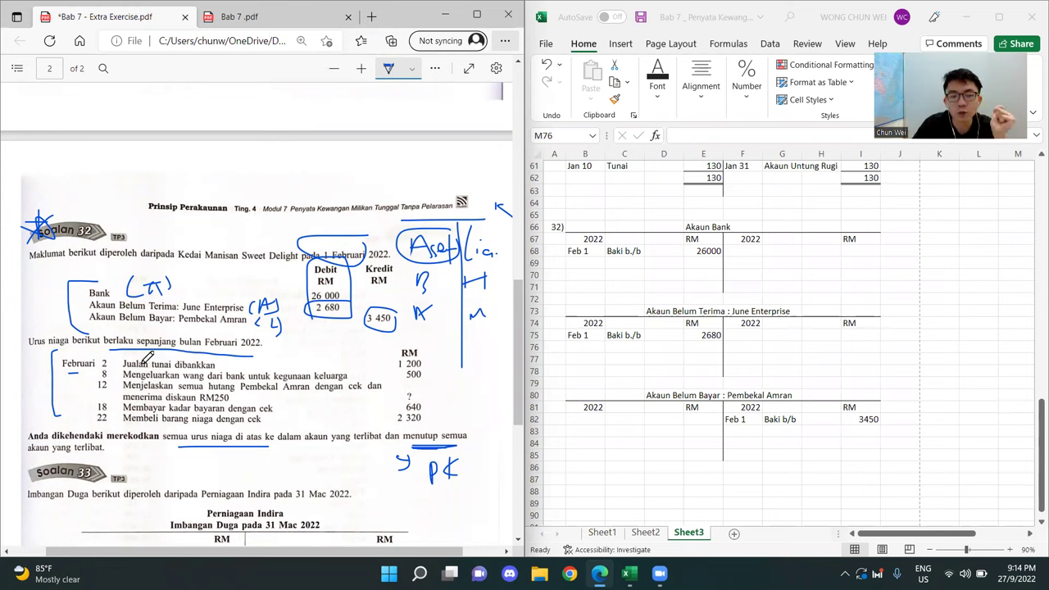
mouse_move(149, 354)
left_mouse_down()
mouse_move(115, 358)
mouse_move(146, 370)
mouse_move(147, 348)
left_mouse_up()
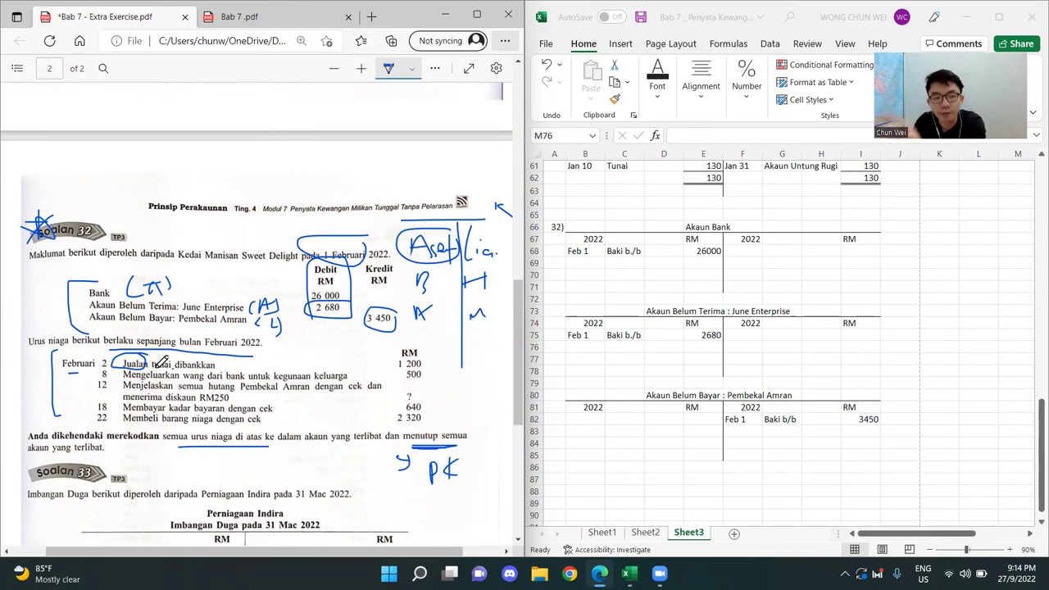
mouse_move(152, 352)
left_mouse_down()
mouse_move(184, 371)
mouse_move(223, 366)
mouse_move(203, 353)
mouse_move(153, 358)
left_mouse_up()
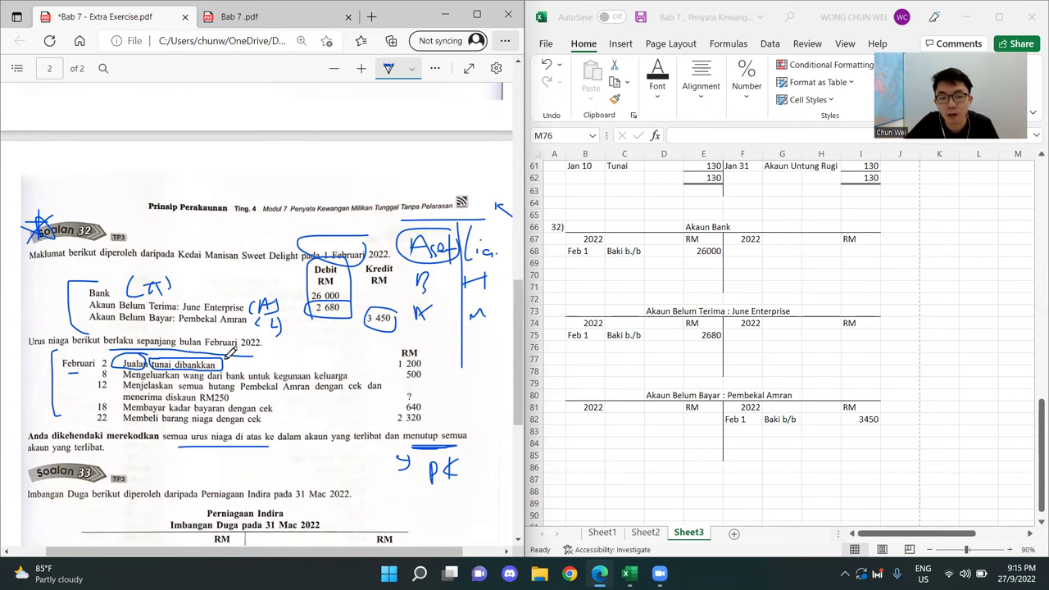
- Record the 2 February cash sale on the debit side of Akaun Bank in row 69 as 2, Jualan, 1200
left_click_drag(702, 227, 597, 273)
left_click(586, 263)
type("2")
key("Tab")
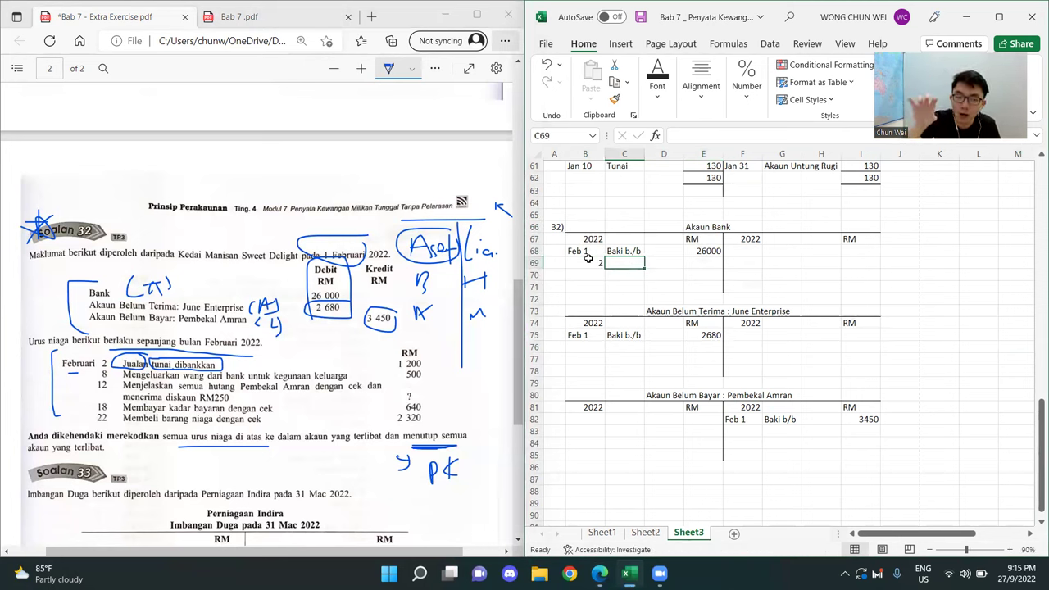
type("Ju")
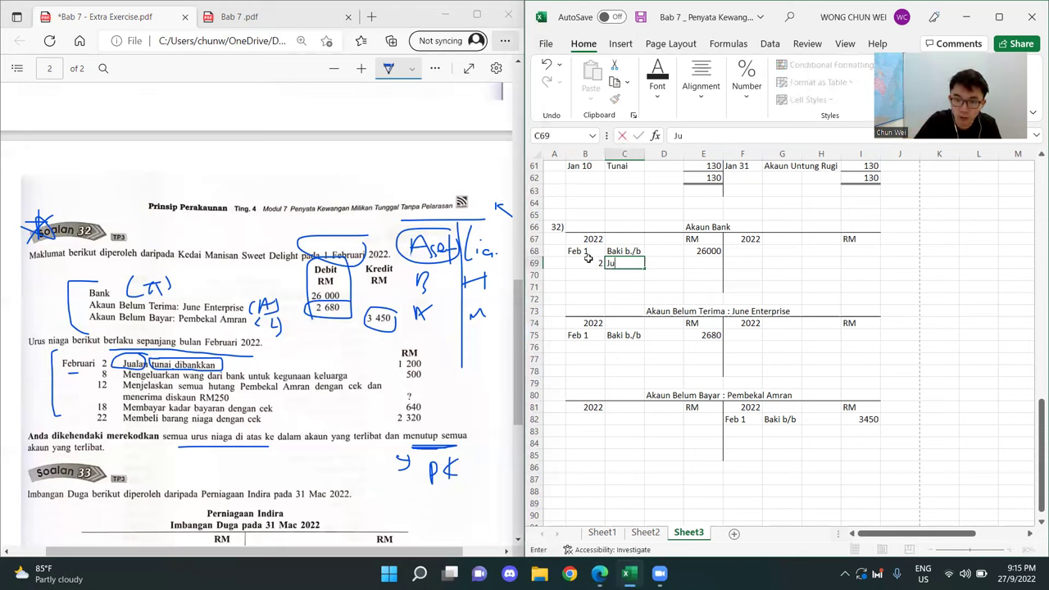
type("alan")
key("Return")
key("Right")
key("Up")
key("Right")
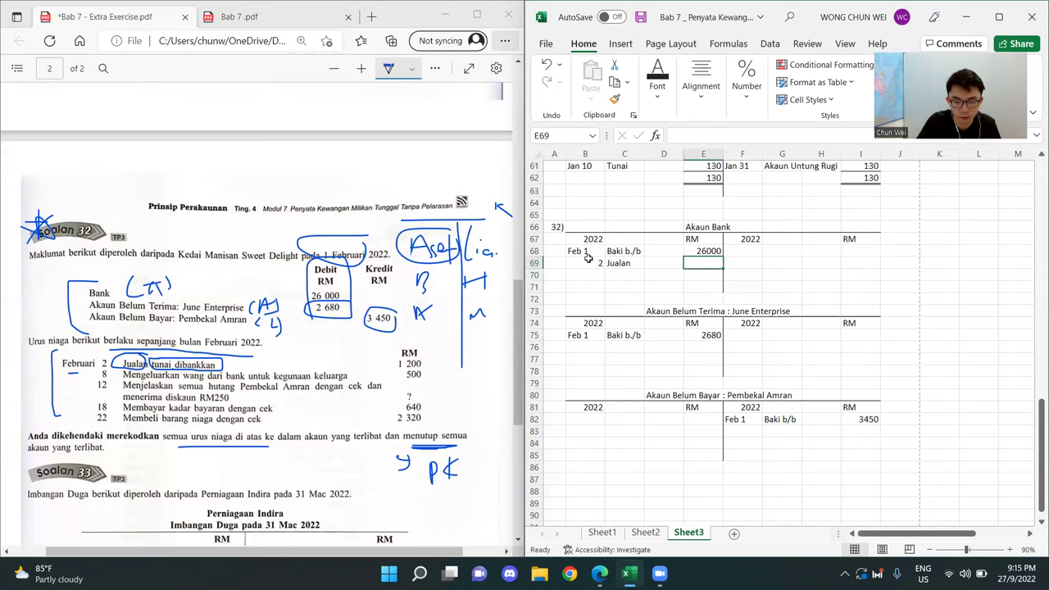
type("1200")
key("Return")
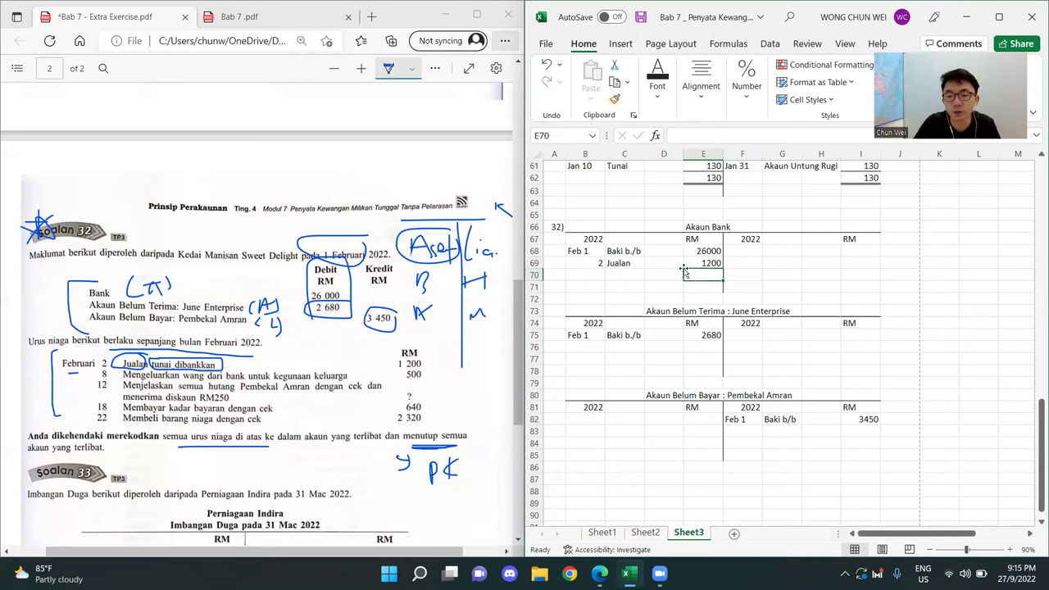
- Copy the Akaun Belum Bayar T-account in B80:I85 and paste it below, starting at B87
left_click(627, 263)
left_click(694, 480)
left_click_drag(597, 395, 868, 456)
key("ctrl+c")
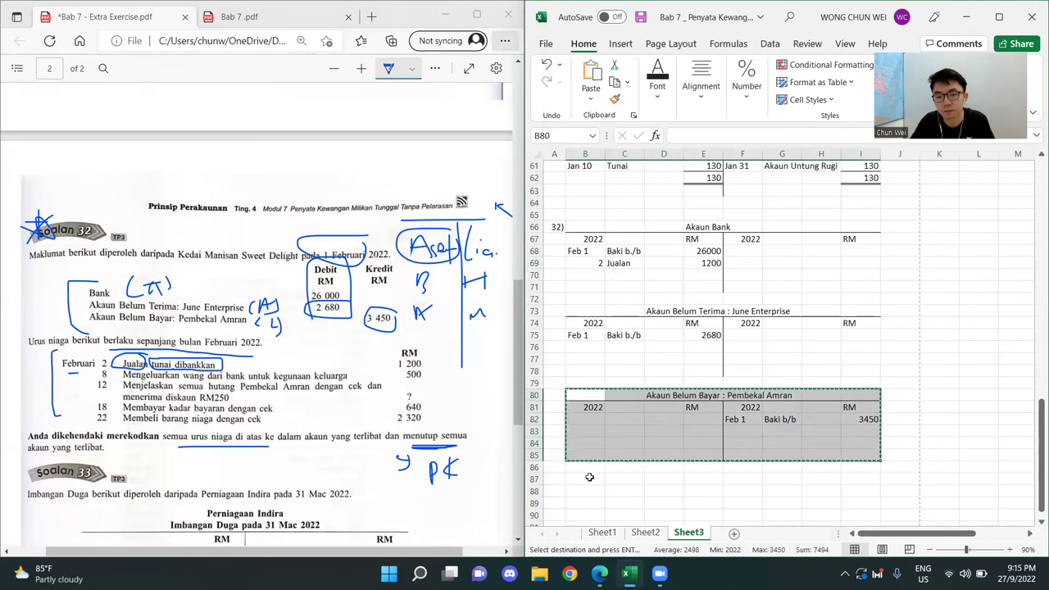
left_click(589, 477)
key("ctrl+v")
scroll(632, 421, "down", 2)
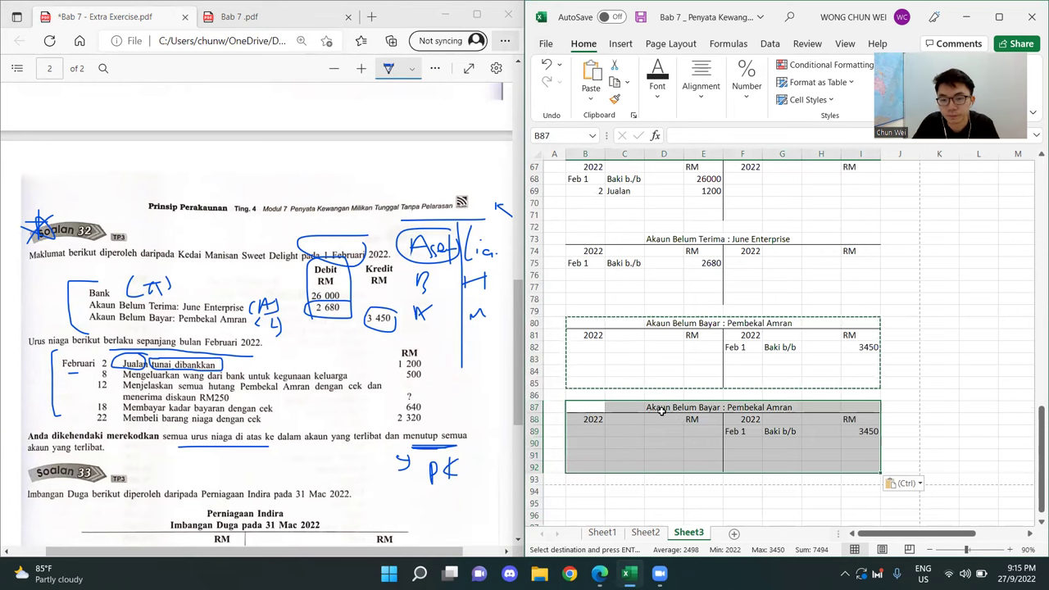
- Retitle the copied T-account in D87 as Akaun Jualan
left_click(661, 409)
double_click(673, 407)
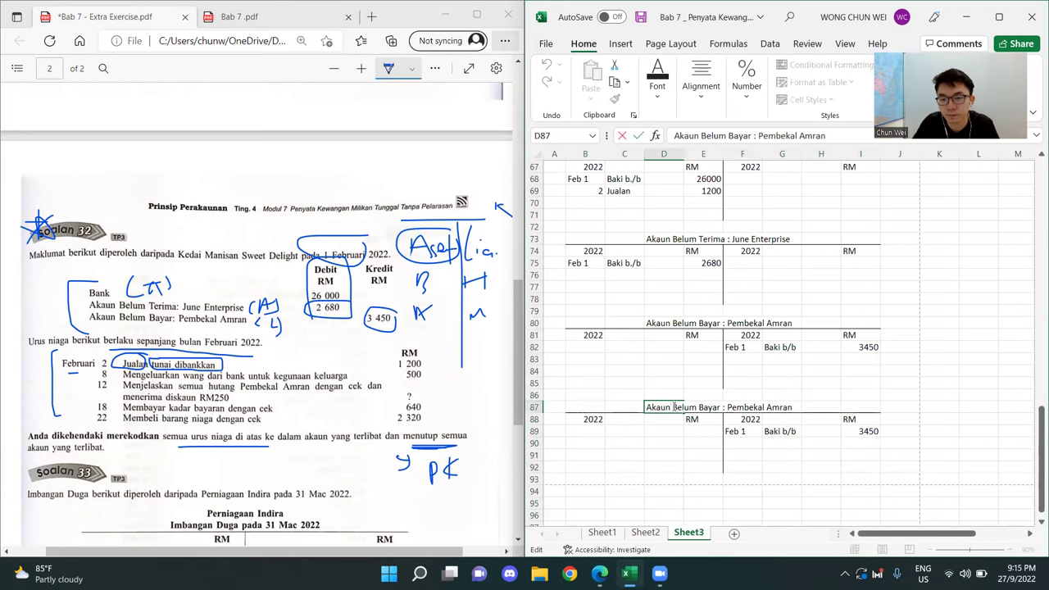
left_click_drag(673, 407, 827, 409)
type("Jualan")
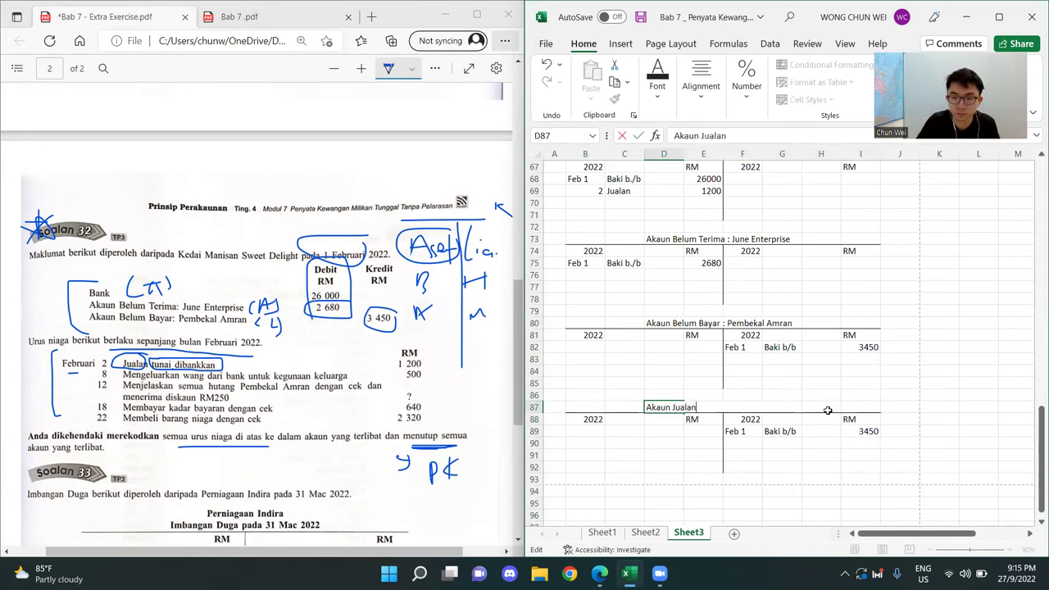
key("Return")
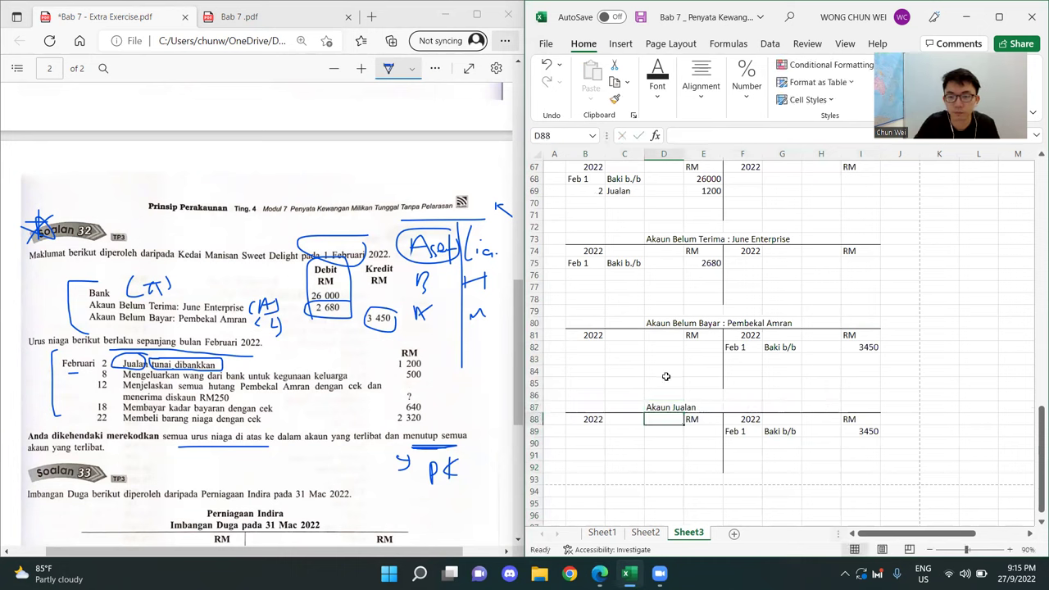
- Clear the title in D87 and enter Akaun Jualan in E87 as the copied T-account's heading
left_click(670, 407)
key("Delete")
left_click(702, 407)
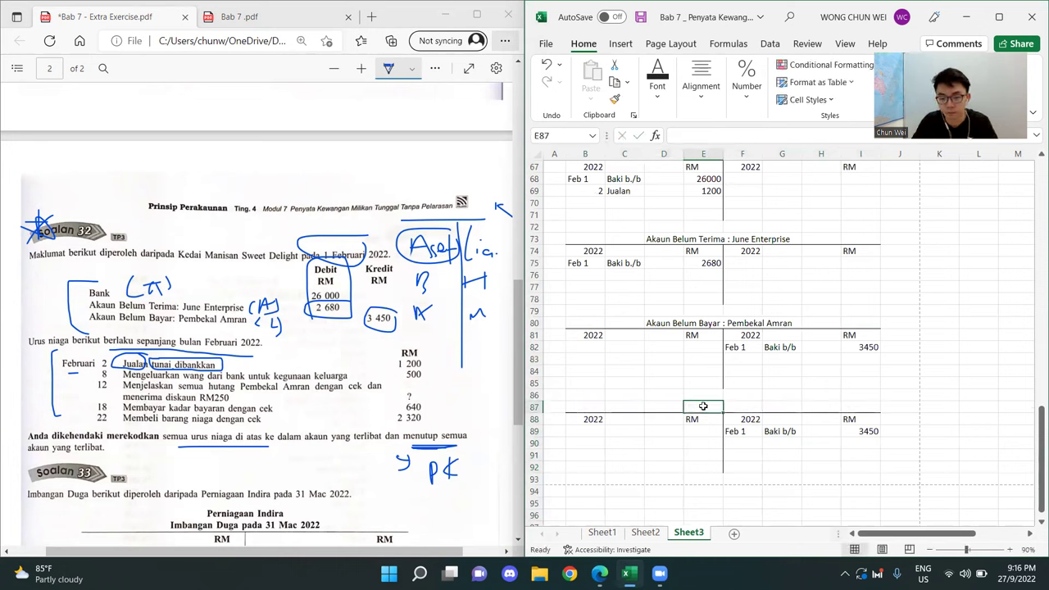
type("Akaun Jualan")
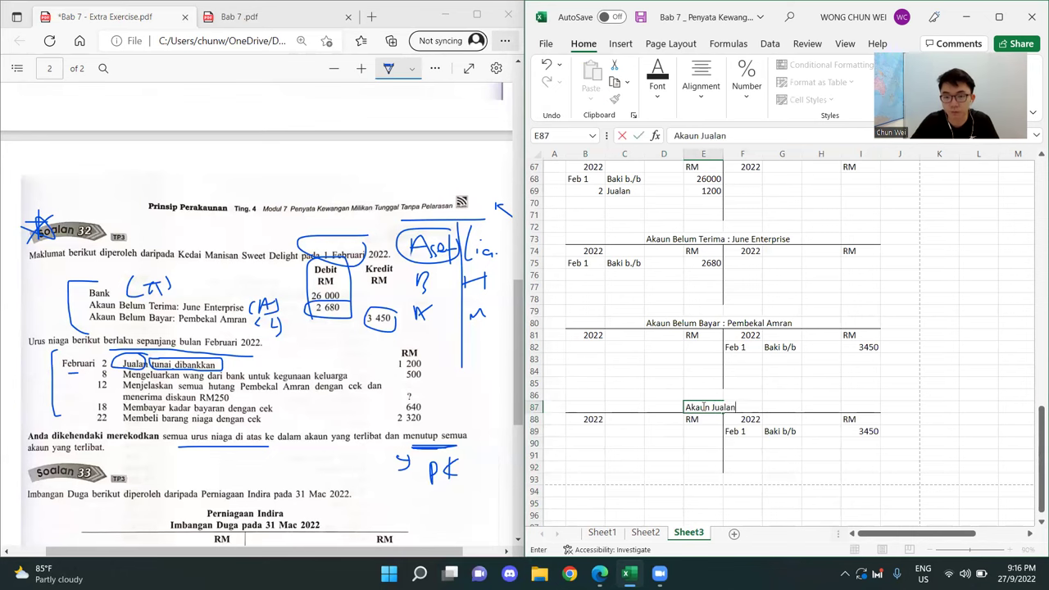
key("Return")
- Delete the copied opening balance entry from the credit side of Akaun Jualan in row 89
left_click_drag(747, 431, 860, 432)
key("Delete")
left_click(835, 484)
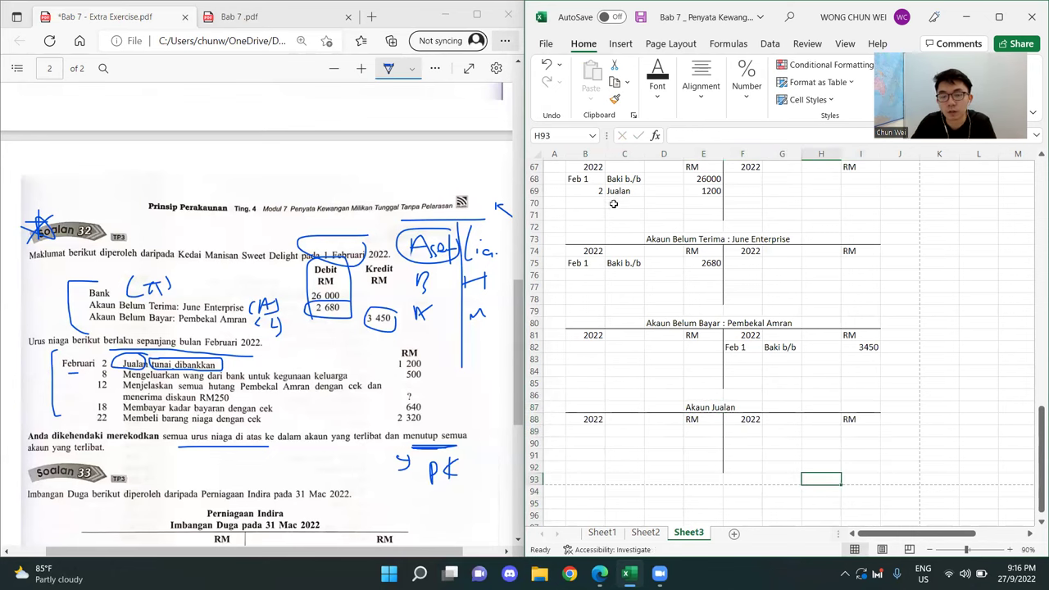
- Record the 2 February cash sale on the credit side of Akaun Jualan in row 89 as Feb 2, Bank, 1200
scroll(656, 234, "up", 1)
left_click_drag(708, 227, 577, 191)
left_click_drag(742, 443, 856, 492)
left_click(737, 466)
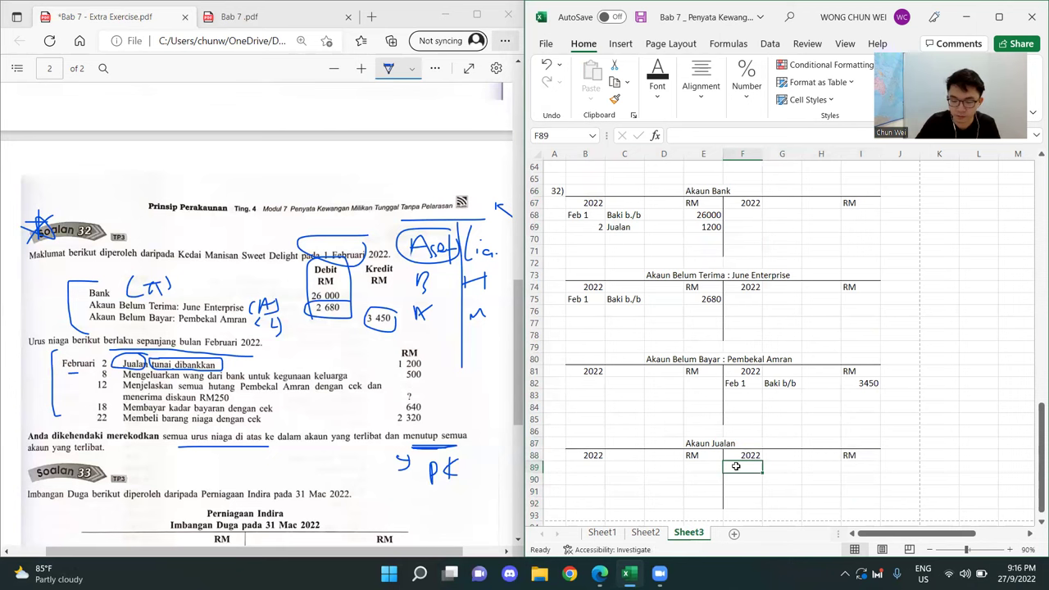
type("'Fe")
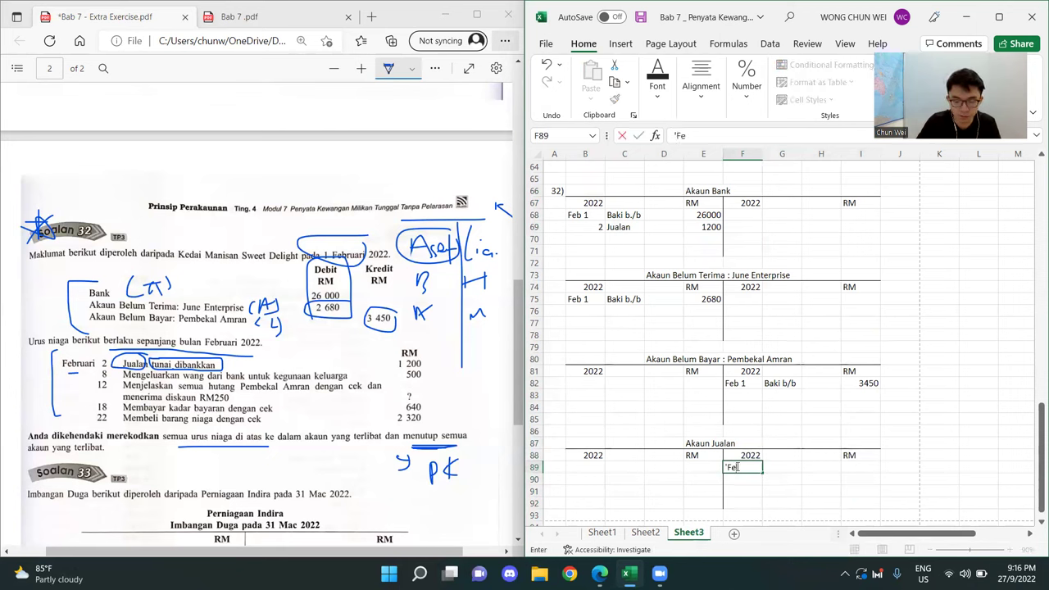
type("b 2\\")
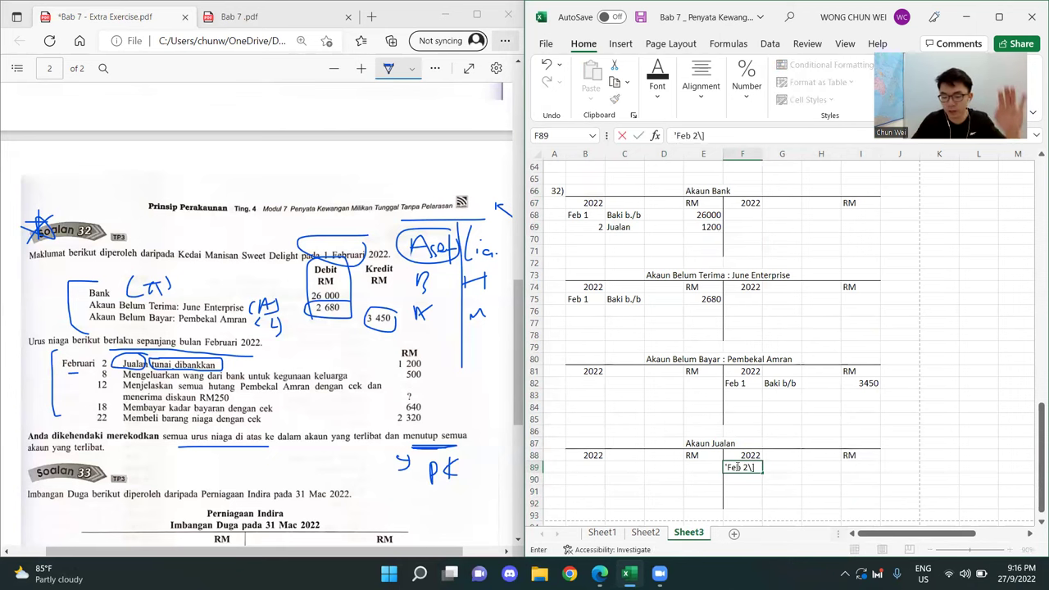
key("Tab")
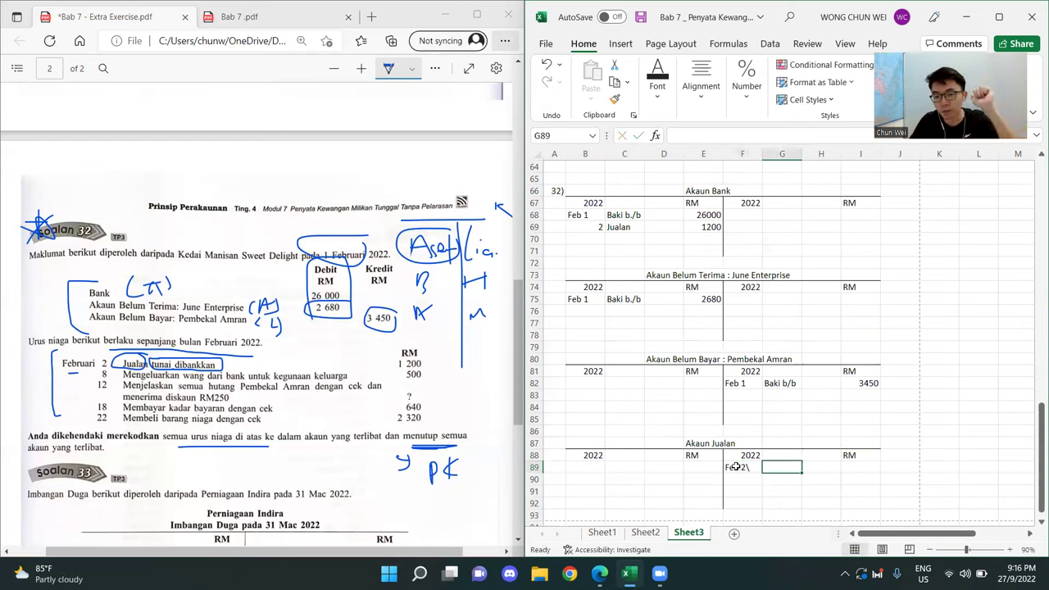
double_click(735, 466)
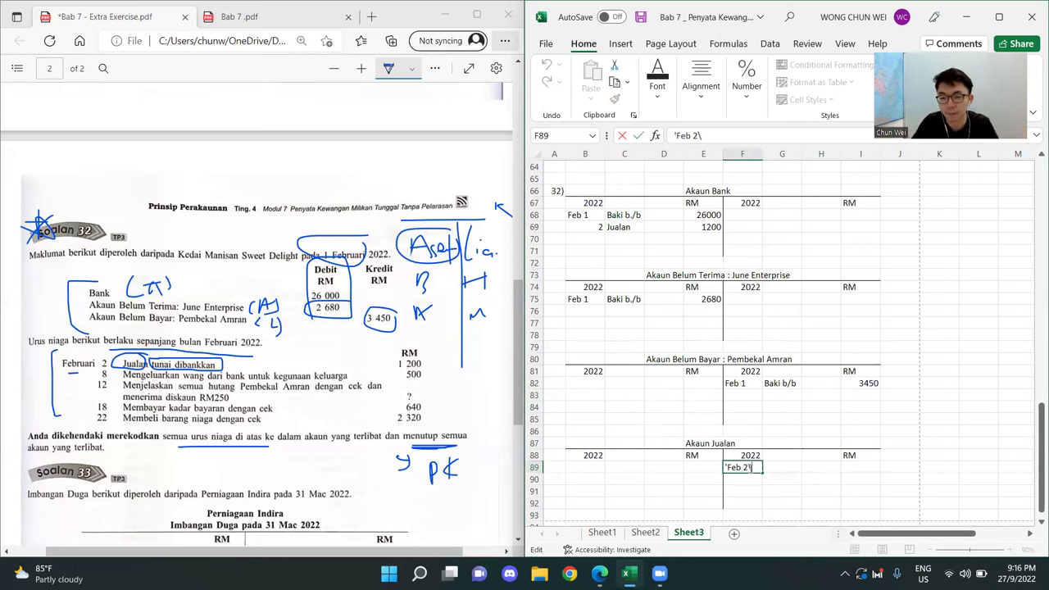
key("BackSpace")
key("Tab")
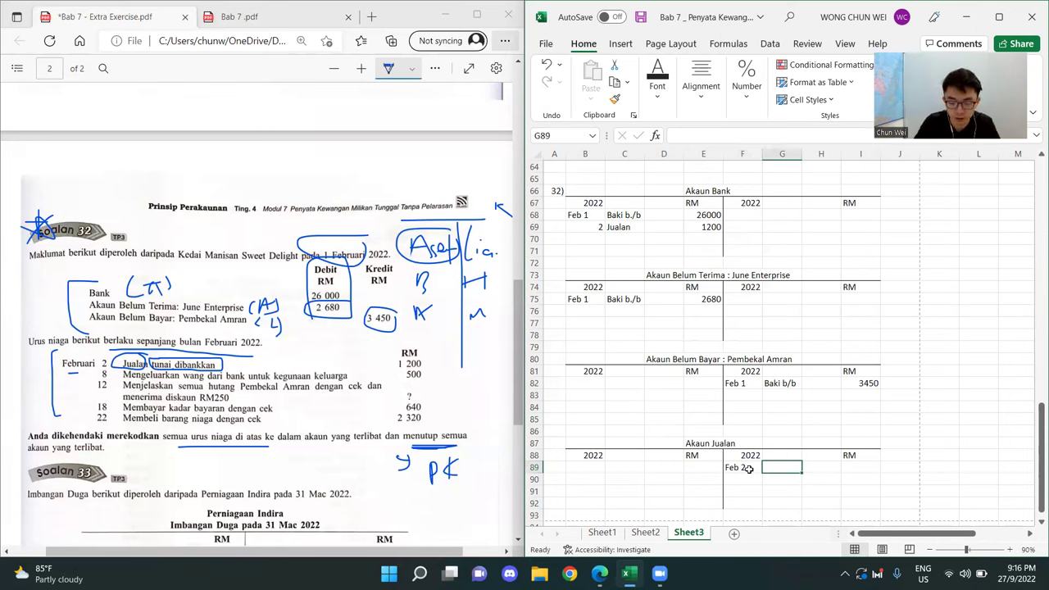
type("Bank")
key("Tab")
key("Tab")
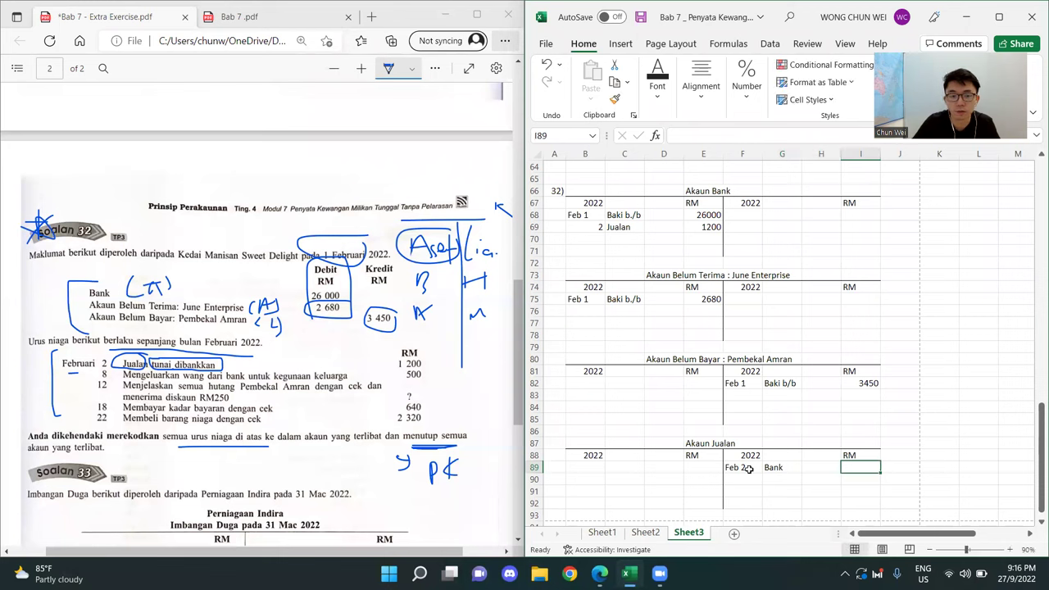
type("1200")
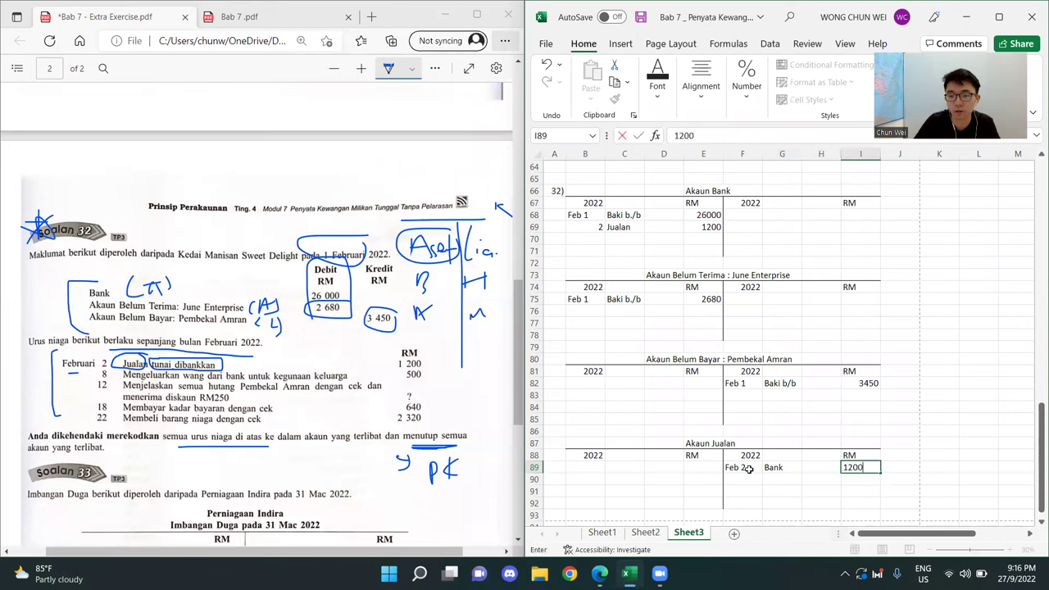